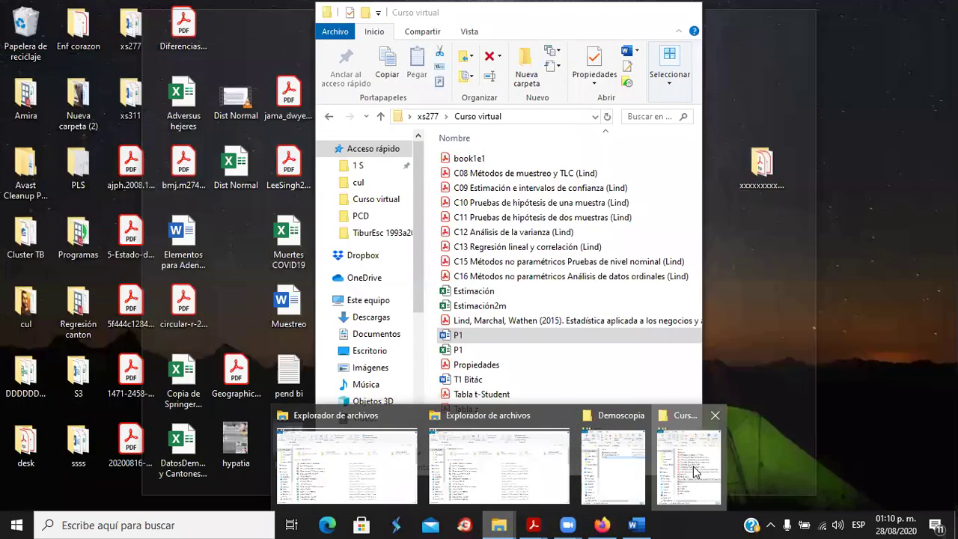
Open the P1 Excel workbook from the Curso virtual folder window.
left_click(695, 471)
double_click(455, 350)
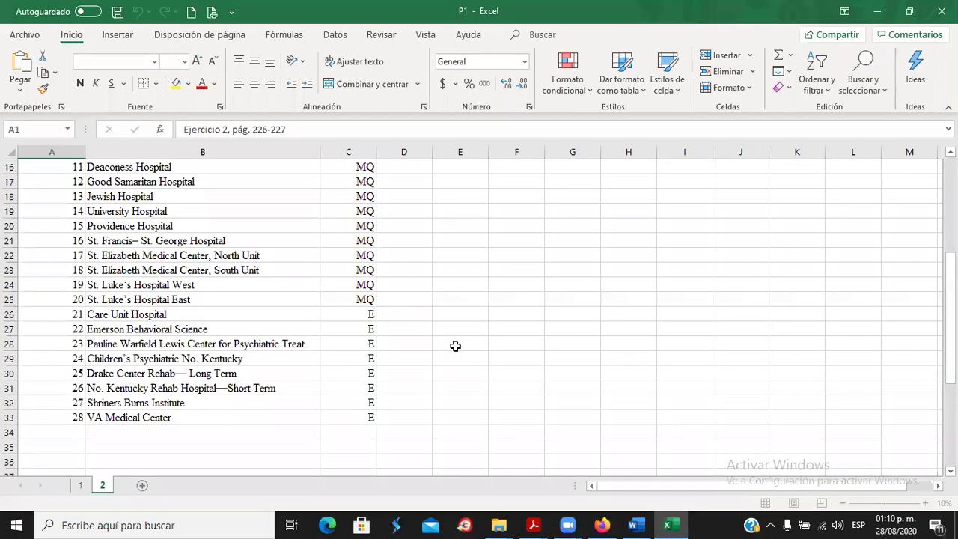
Compare the Ejercicio 1 store sheet with the hospital sheet, then switch to the Word exercise.
left_click(82, 485)
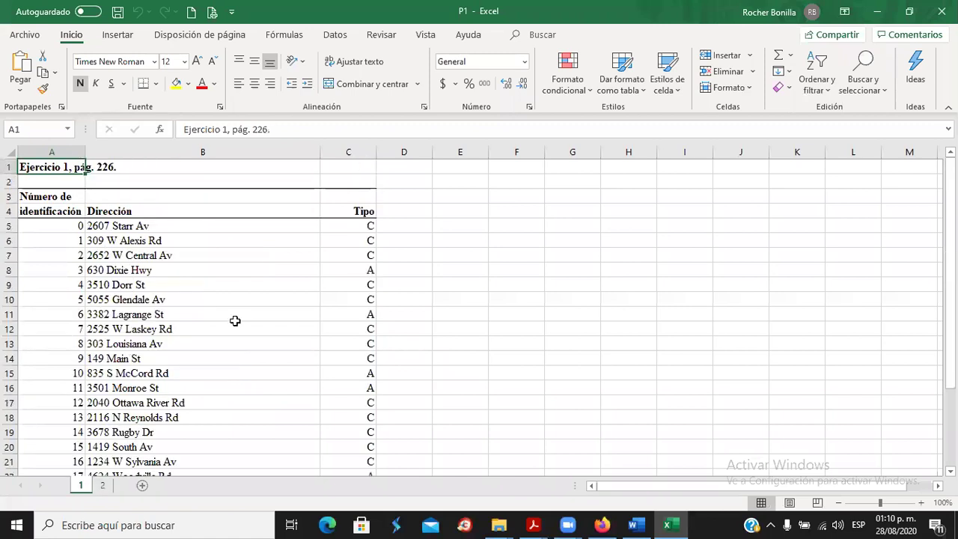
left_click(103, 486)
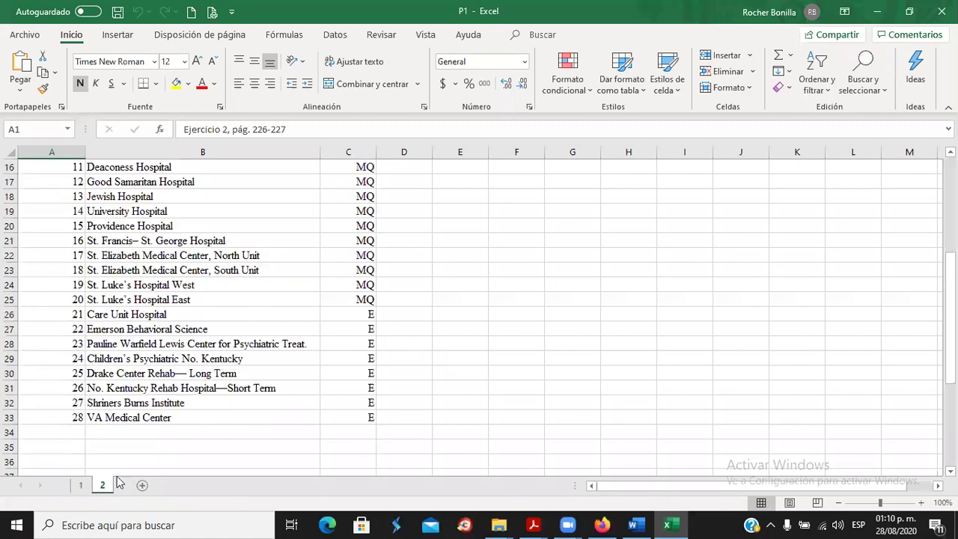
left_click(81, 486)
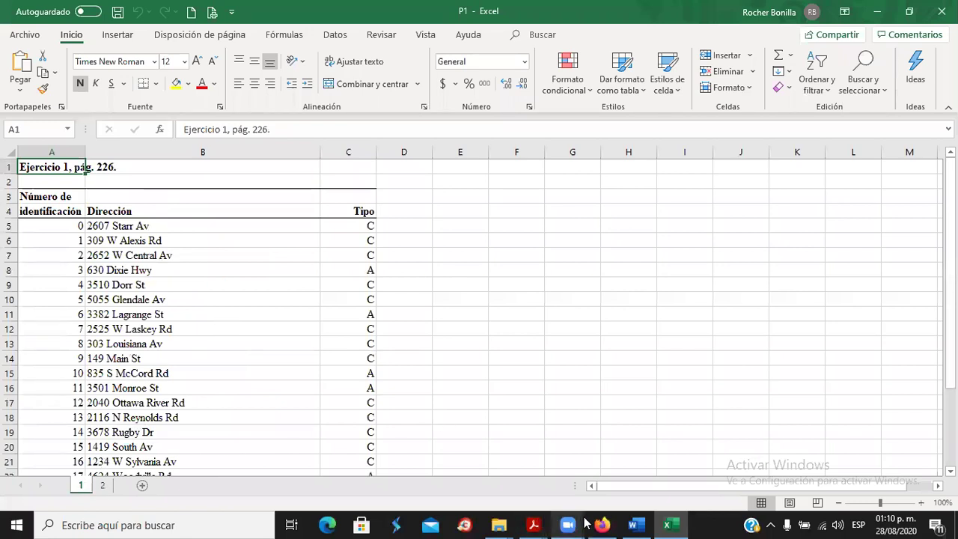
left_click(635, 525)
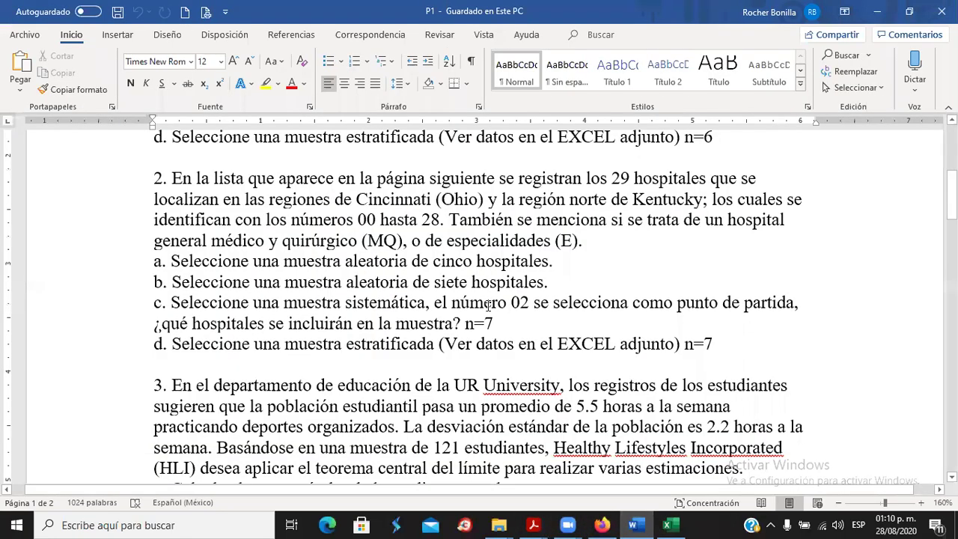
Read PRACTICA 1's problem on the 24 Marco's Pizza stores, then return to Excel.
scroll(486, 307, "up", 5)
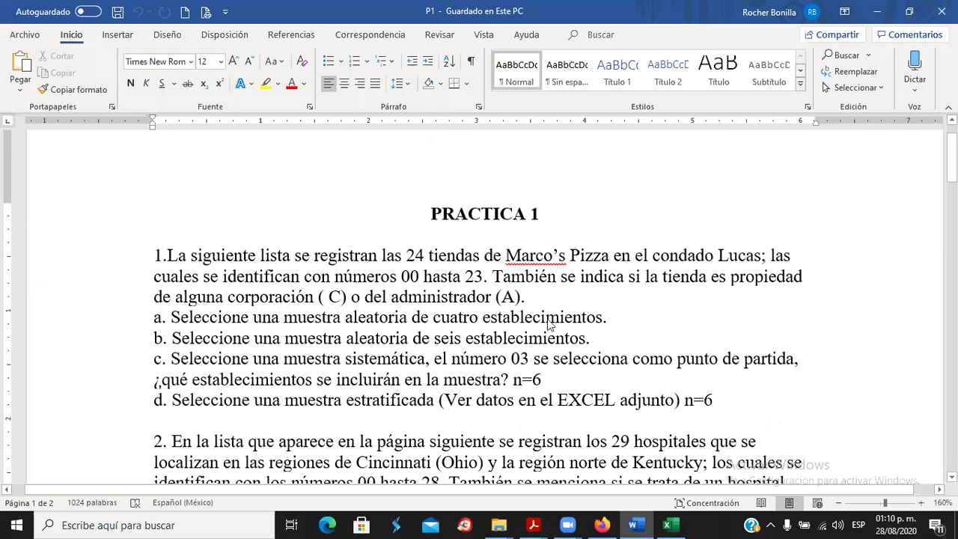
key("alt+Tab")
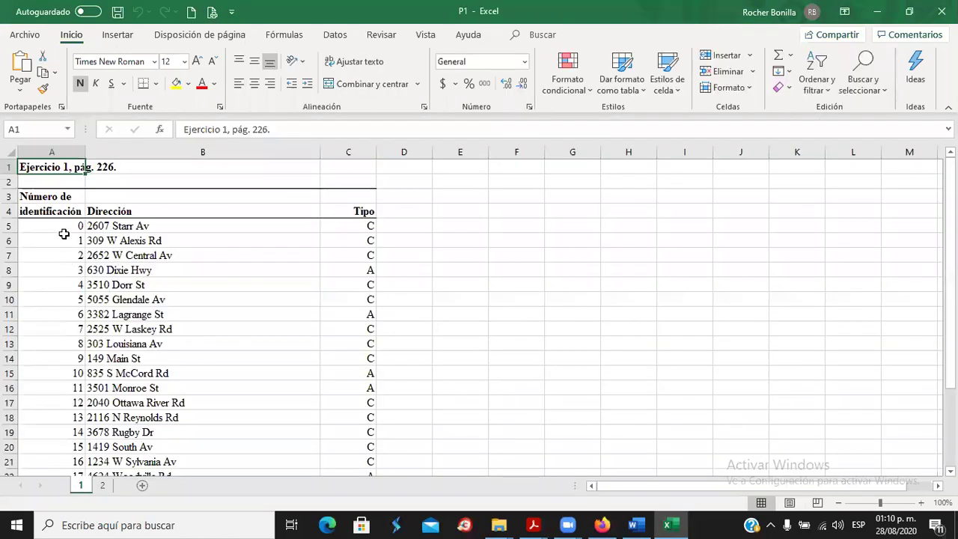
left_click(71, 226)
scroll(125, 297, "down", 5)
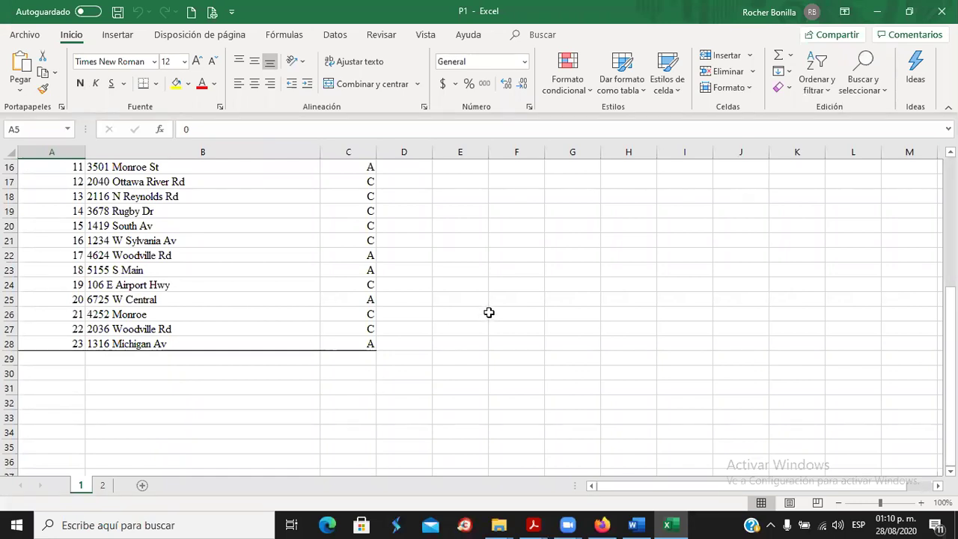
scroll(489, 312, "up", 4)
scroll(489, 312, "up", 1)
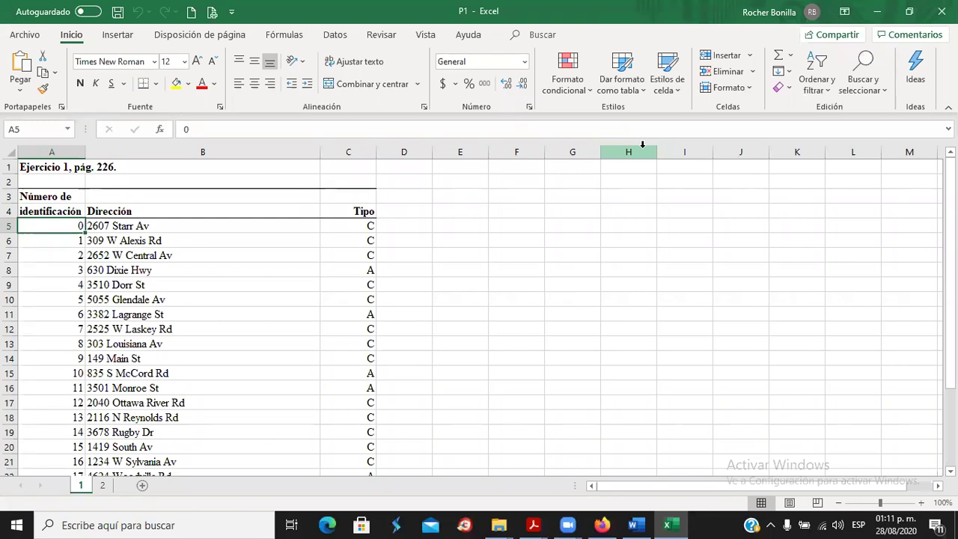
scroll(344, 257, "down", 6)
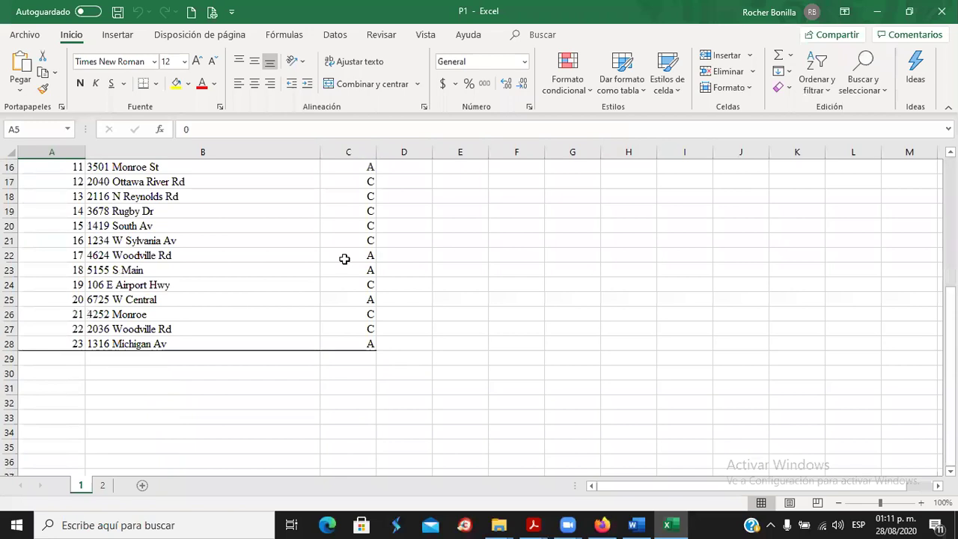
scroll(427, 240, "up", 4)
scroll(428, 240, "up", 2)
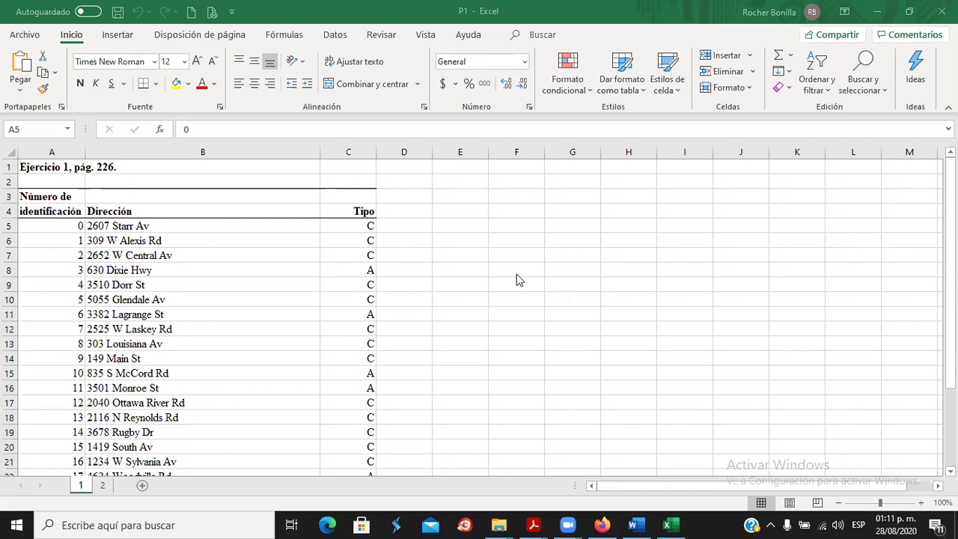
left_click(514, 194)
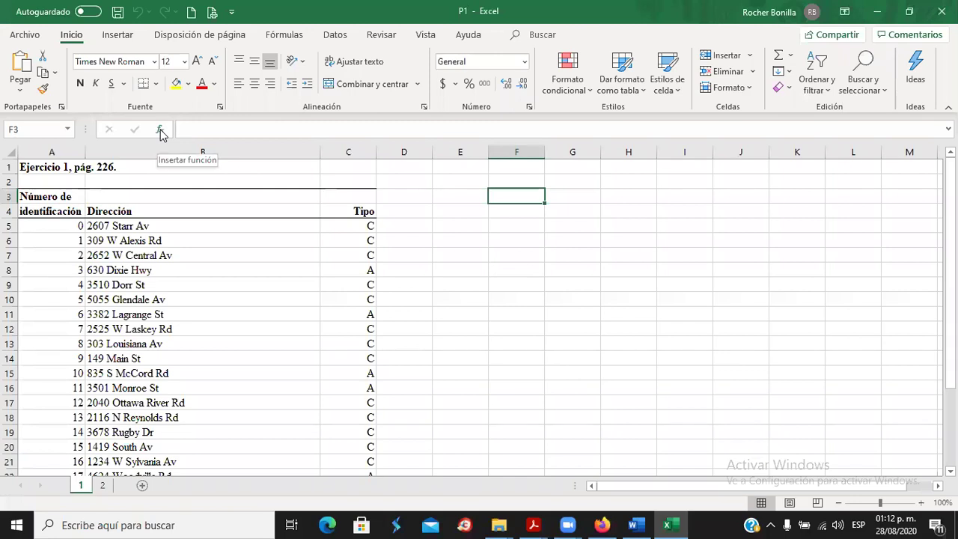
Insert the ALEATORIO.ENTRE function into F3 from the Todo category.
left_click(161, 133)
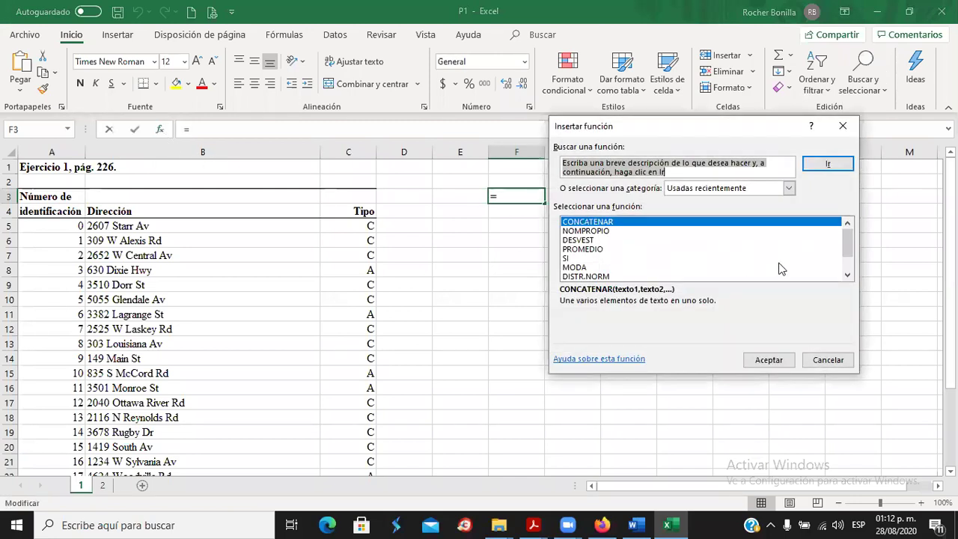
left_click(788, 188)
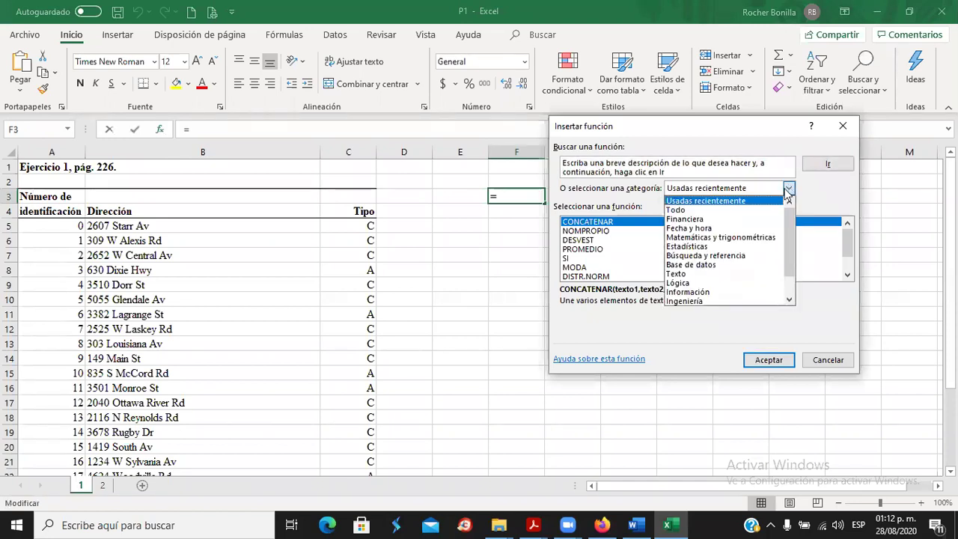
left_click(698, 210)
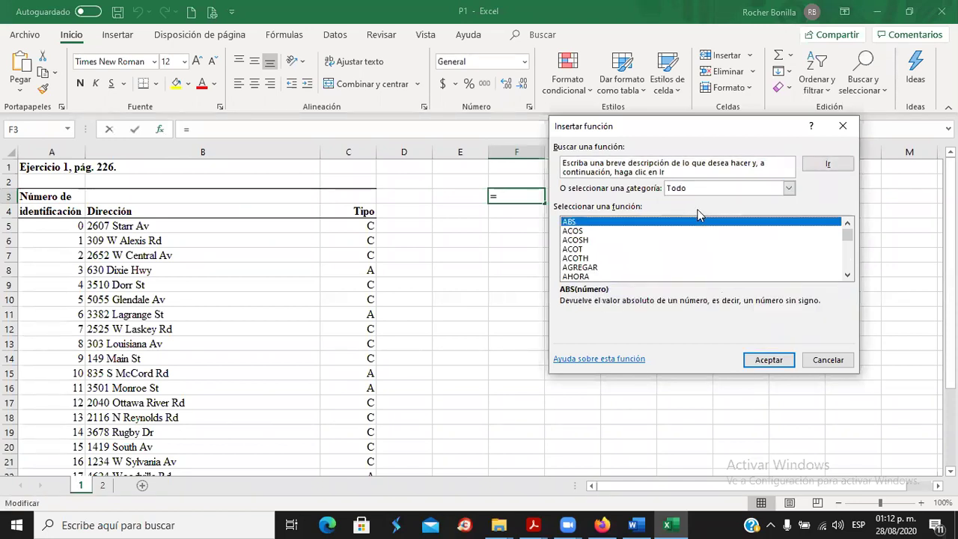
left_click(847, 274)
left_click(847, 275)
left_click(848, 275)
left_click(848, 274)
left_click(608, 258)
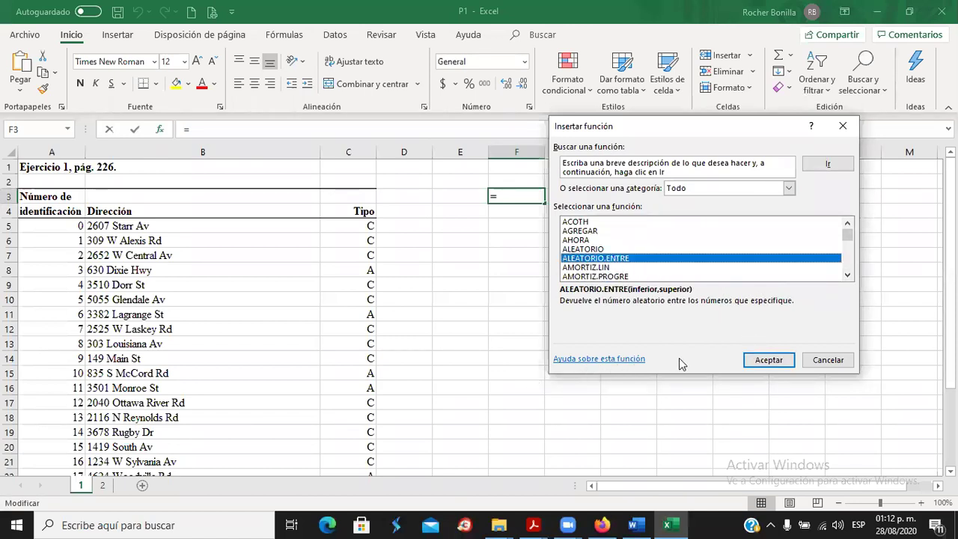
left_click(761, 362)
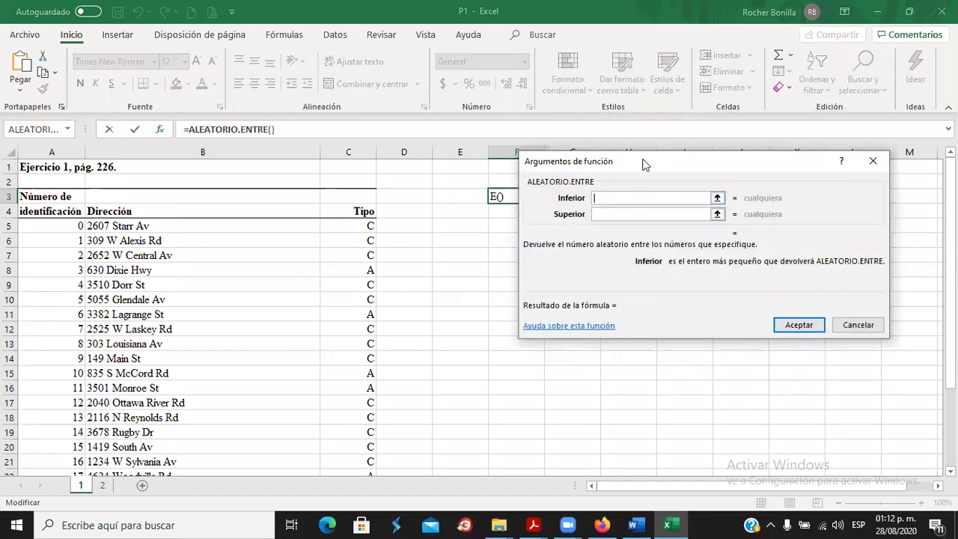
Set ALEATORIO.ENTRE's Inferior to 0 and Superior to 23, giving a random store ID.
left_click_drag(644, 164, 715, 138)
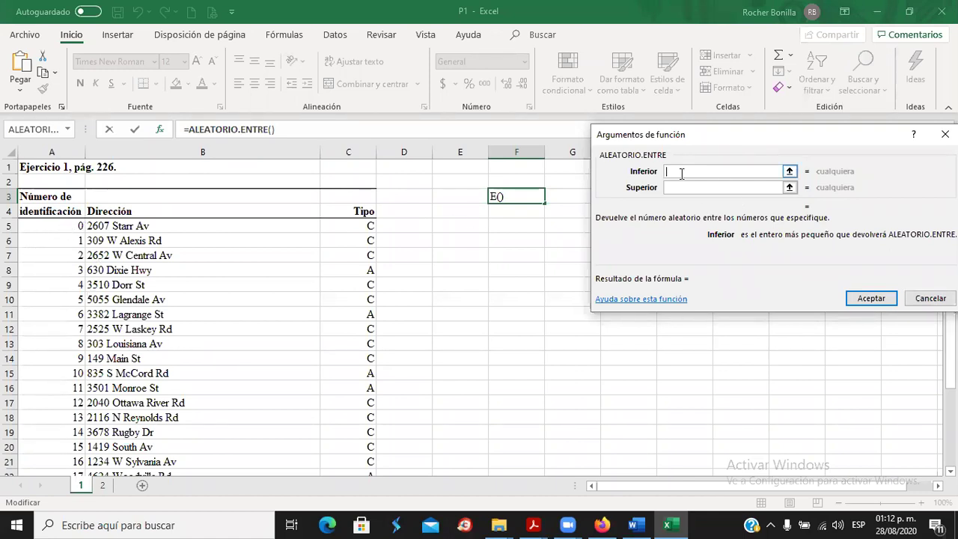
type("0")
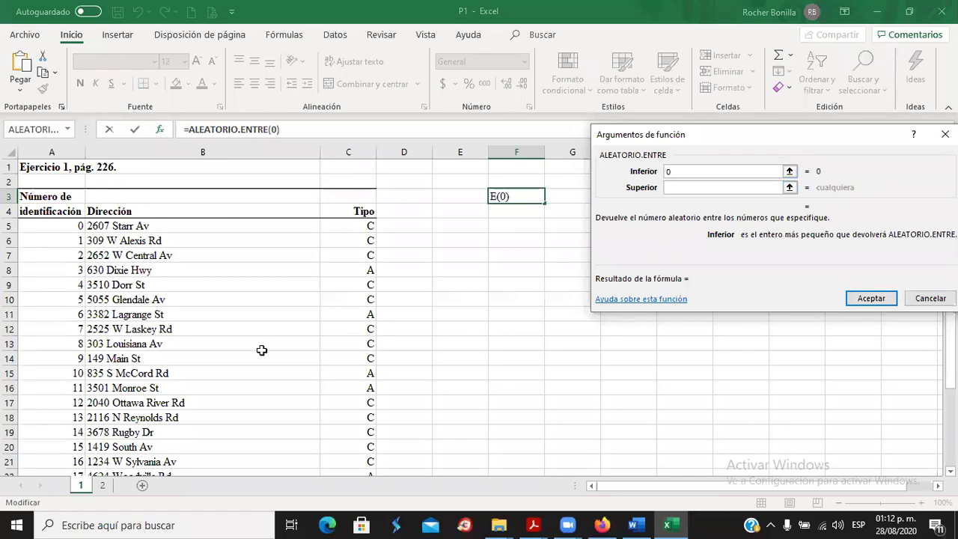
scroll(153, 400, "down", 1)
scroll(153, 400, "down", 4)
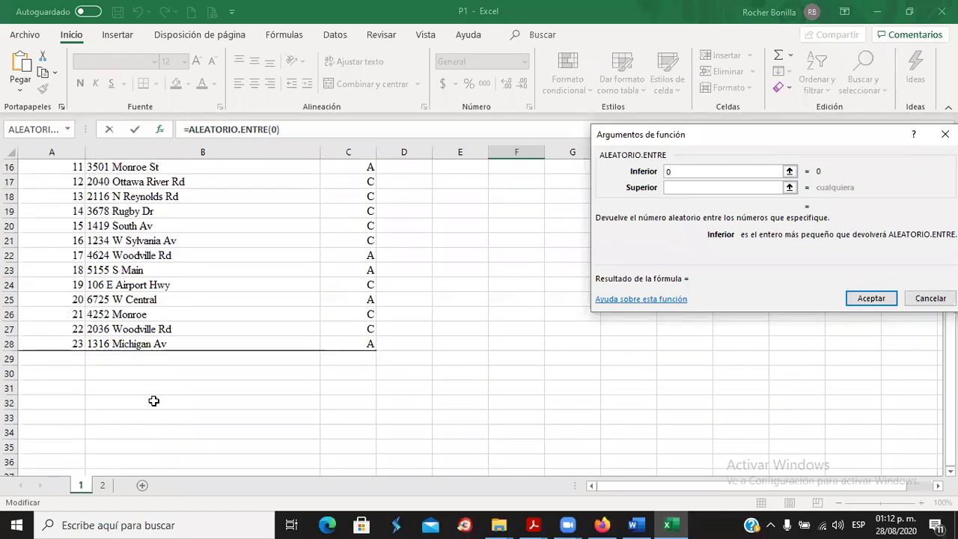
scroll(661, 286, "up", 1)
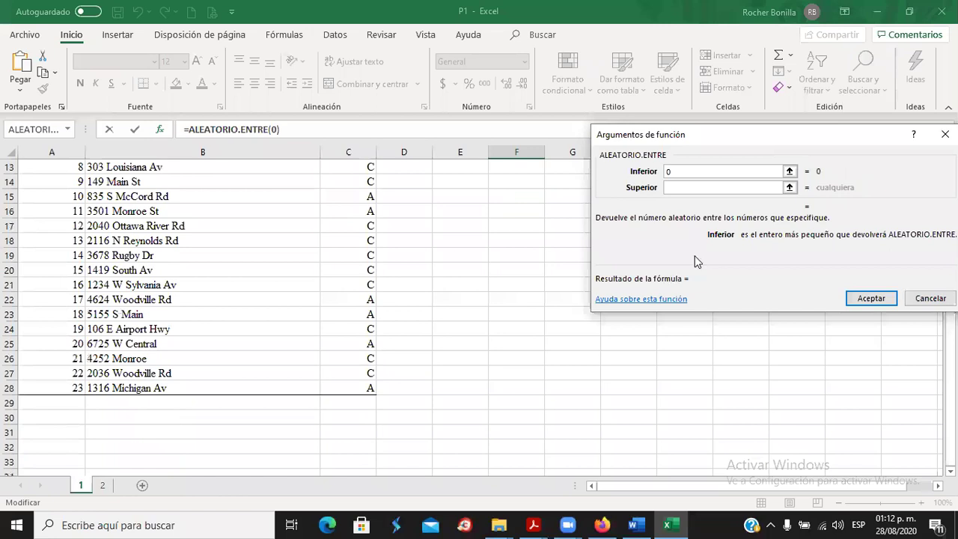
left_click(684, 190)
type("23")
scroll(498, 325, "up", 4)
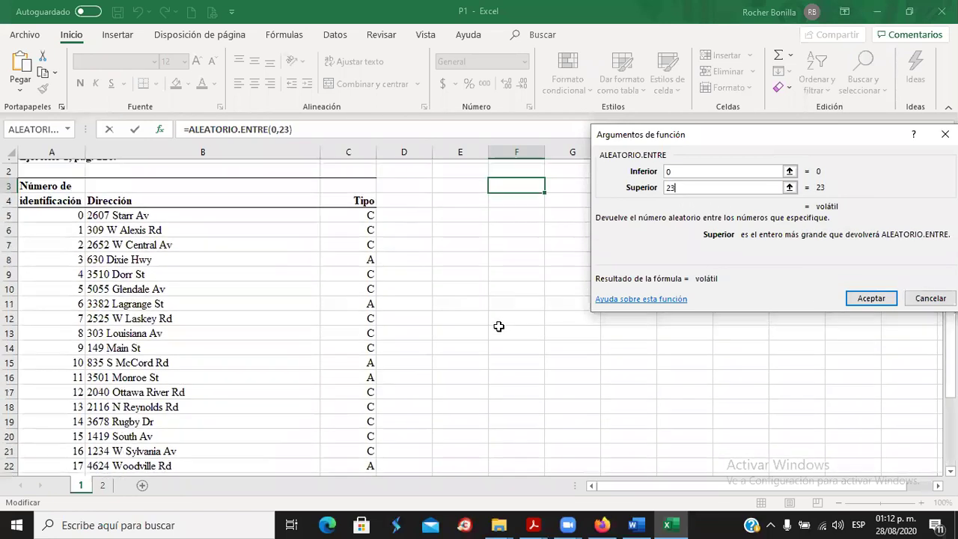
left_click(870, 299)
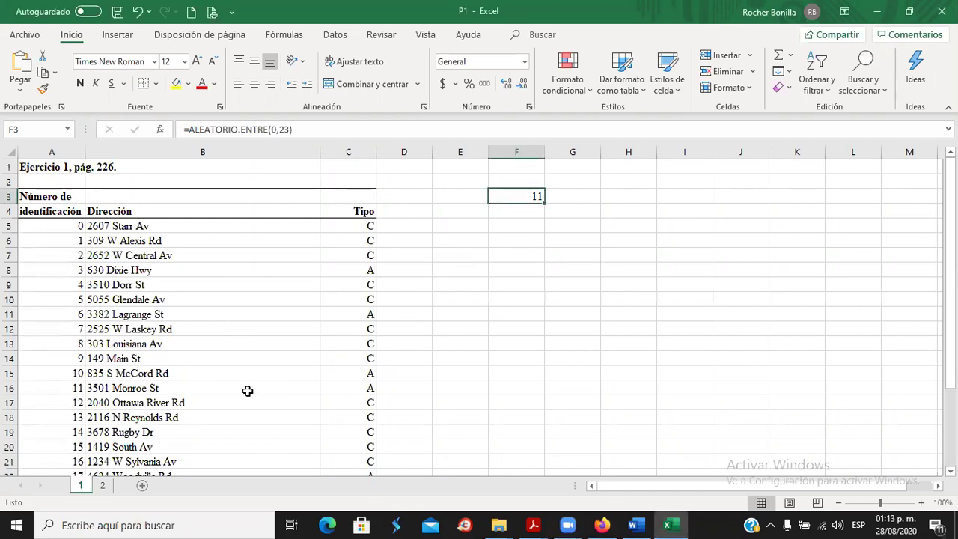
Fill store 11's row, A16:C16, with yellow.
left_click(513, 215)
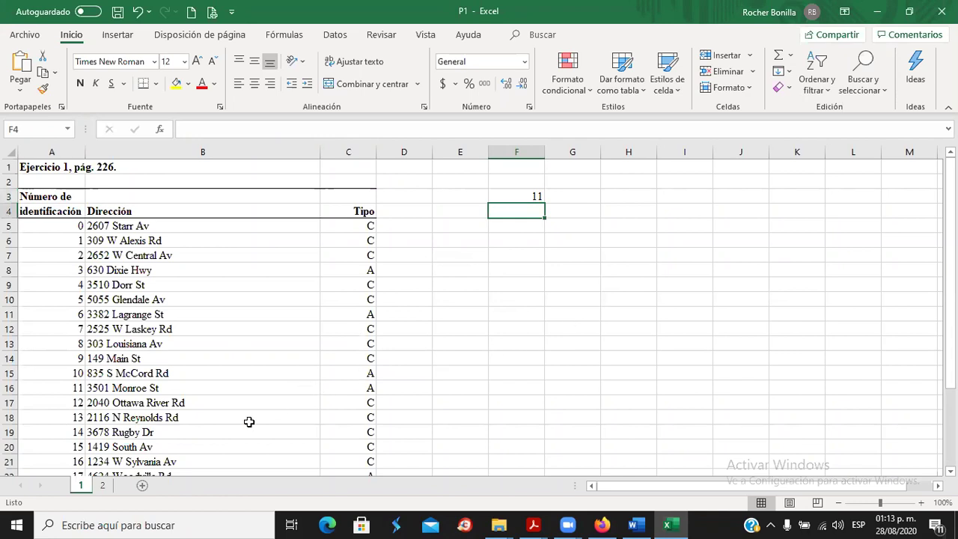
left_click_drag(70, 388, 359, 387)
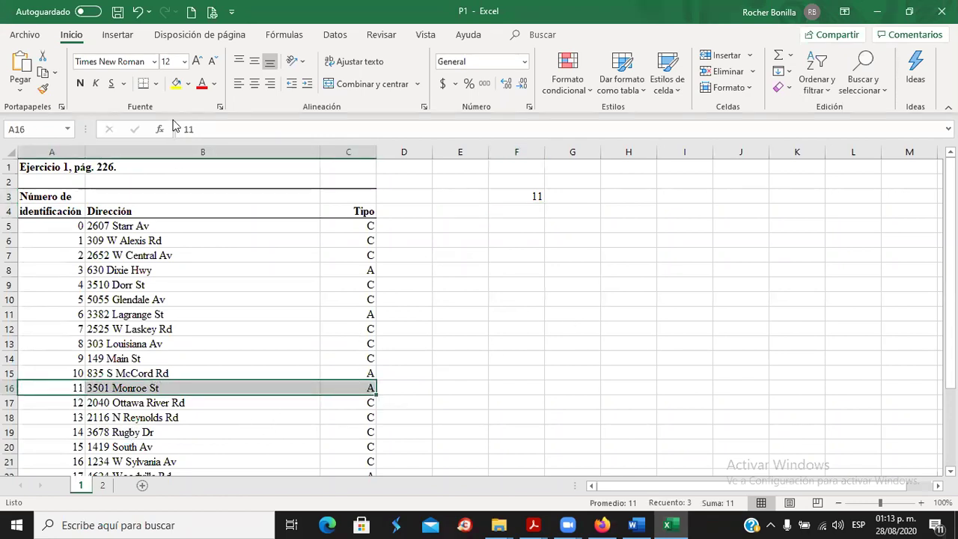
left_click(176, 83)
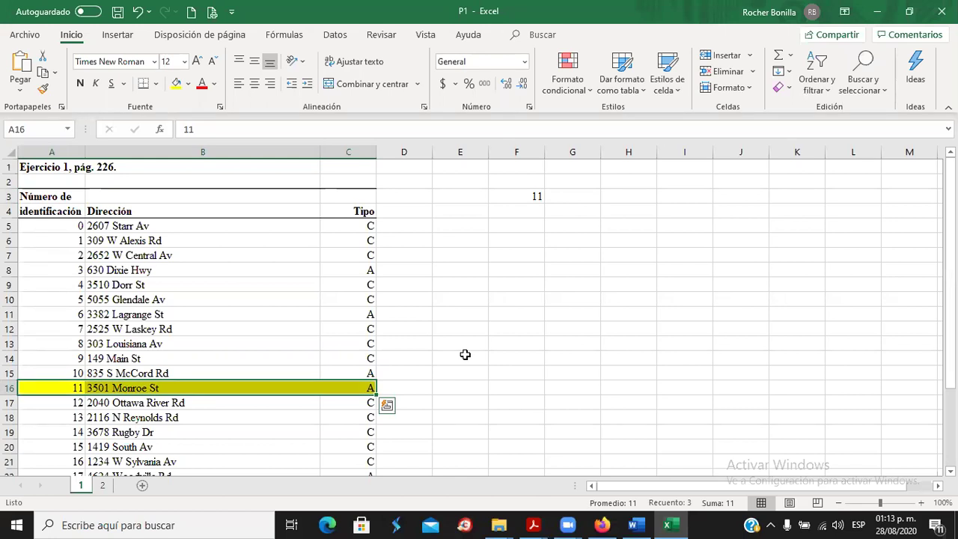
left_click(518, 197)
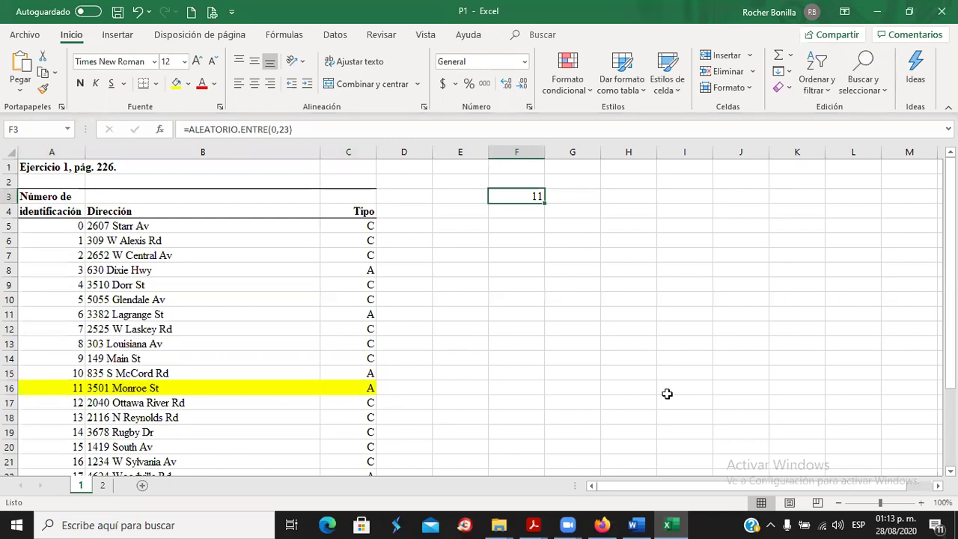
Undo a stray paste and give F4 the same formatting as F3.
left_click(21, 66)
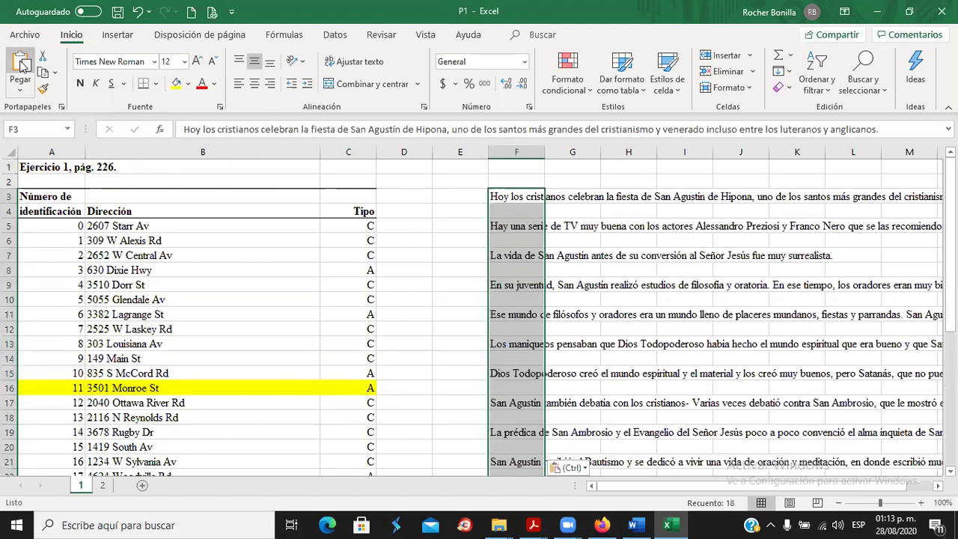
left_click(139, 11)
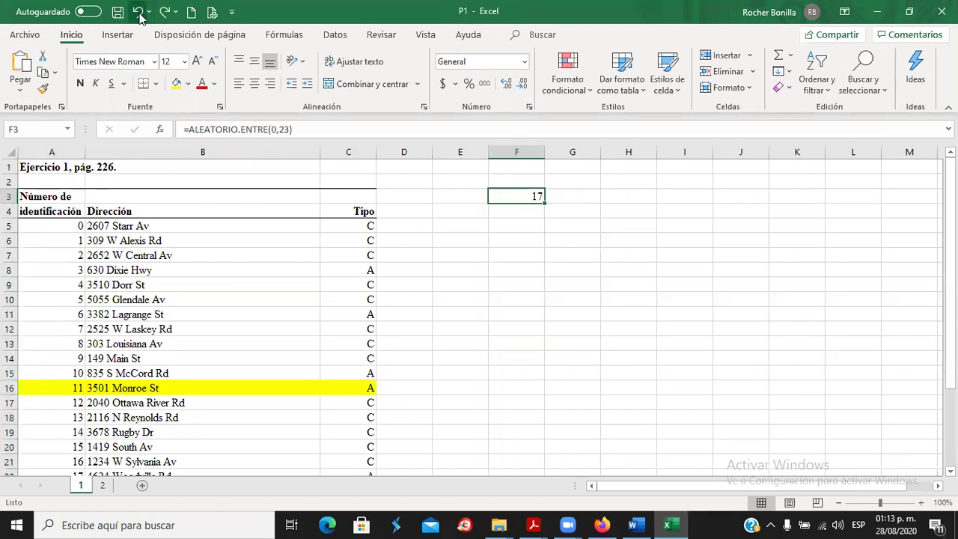
left_click(43, 90)
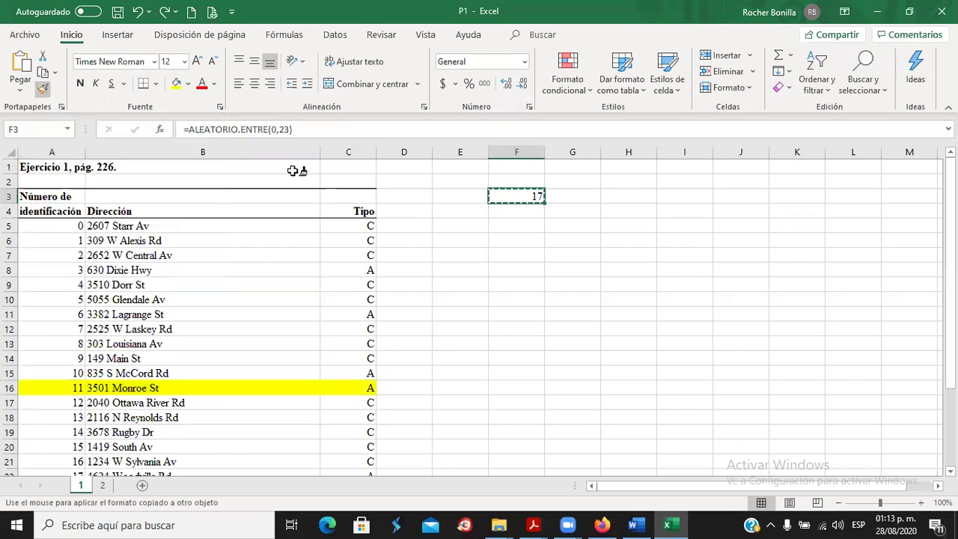
left_click(524, 215)
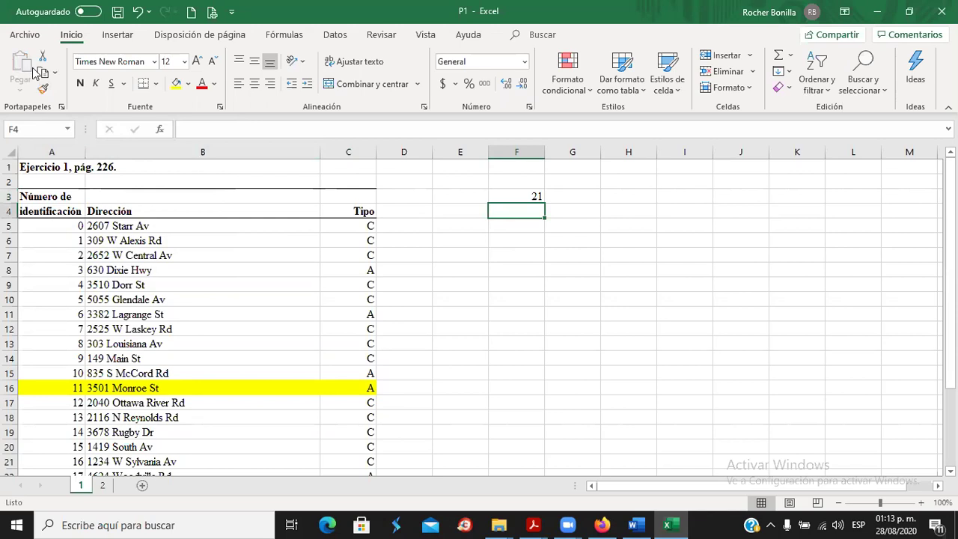
Copy the =ALEATORIO.ENTRE(0,23) formula from F3 into F4.
left_click(43, 72)
left_click(530, 194)
key("Escape")
key("ctrl+c")
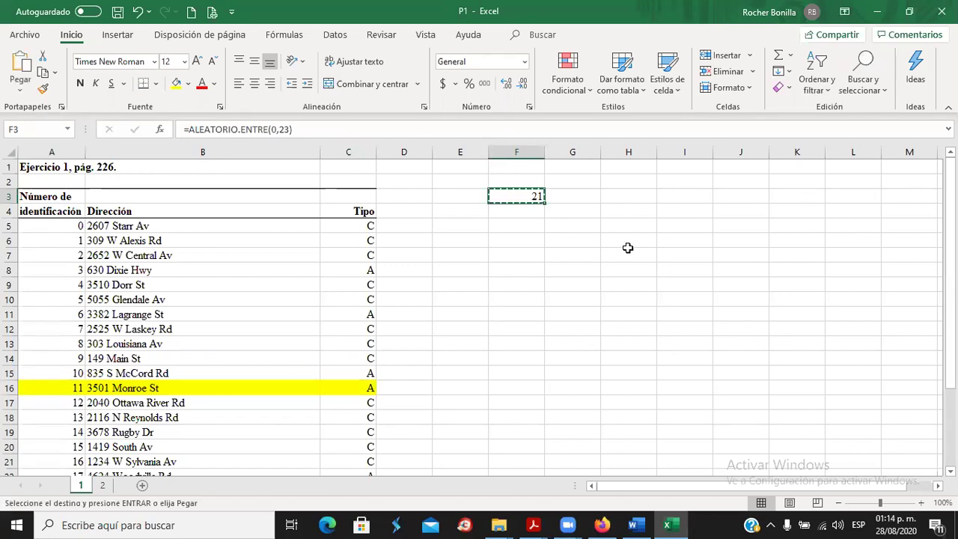
left_click(524, 212)
key("ctrl+v")
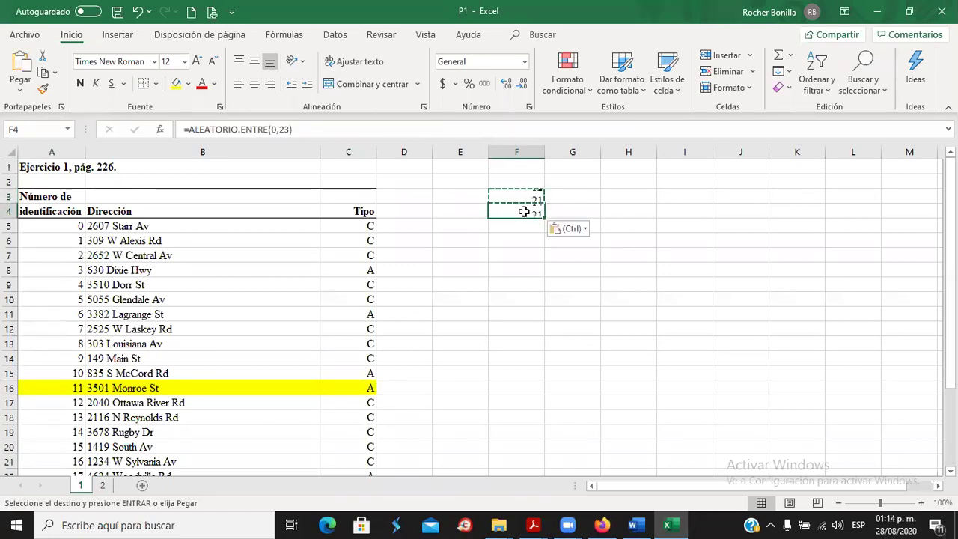
left_click(633, 266)
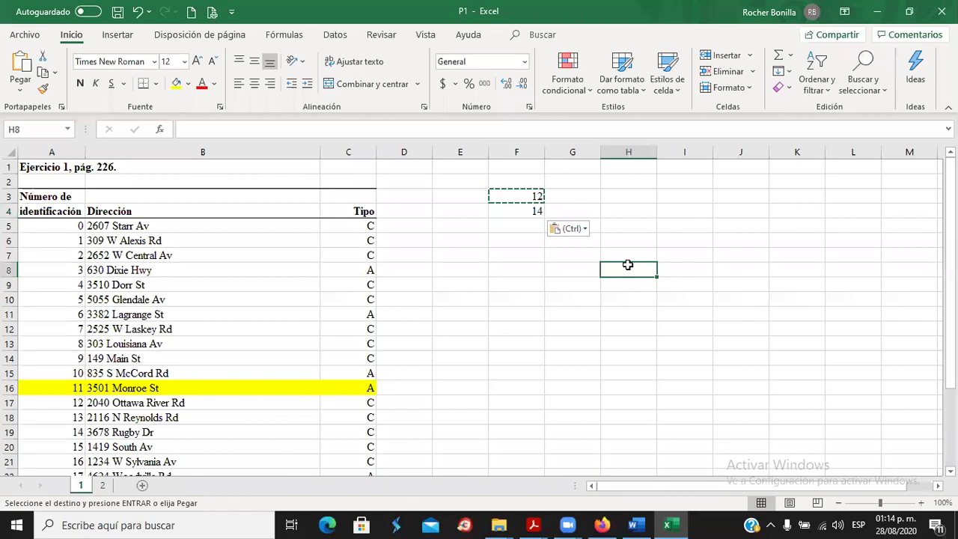
key("Escape")
left_click(523, 212)
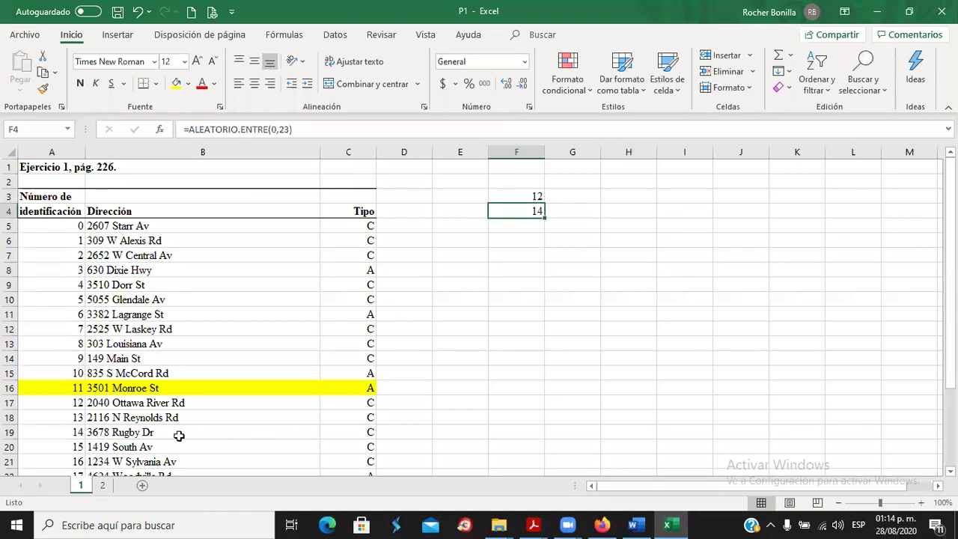
Highlight store 14's row yellow and extend the random formula with its formatting into F5.
left_click_drag(70, 431, 347, 433)
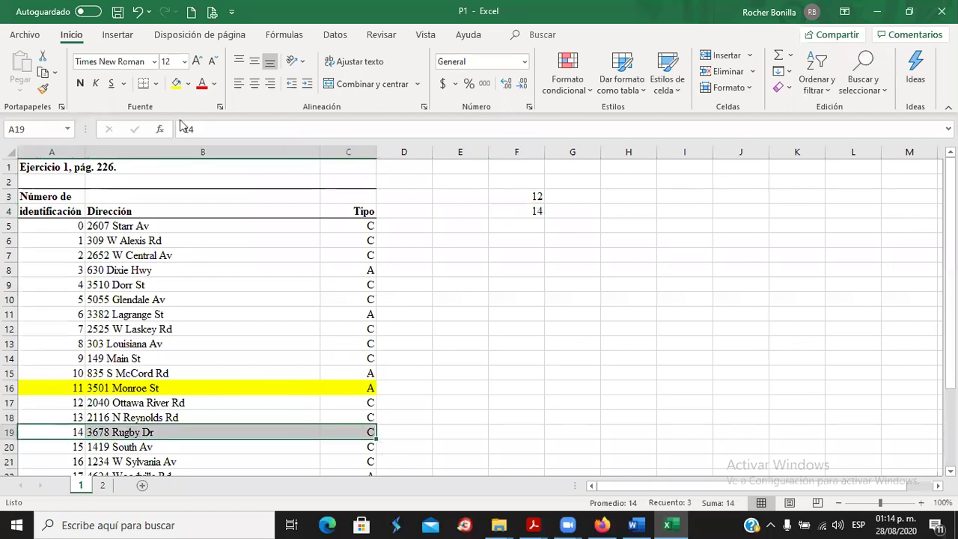
left_click(176, 84)
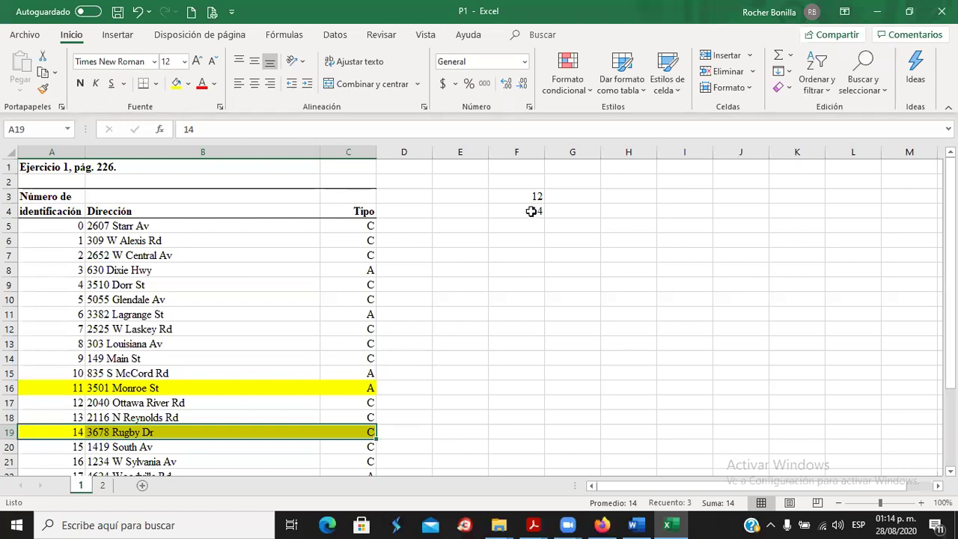
left_click(530, 211)
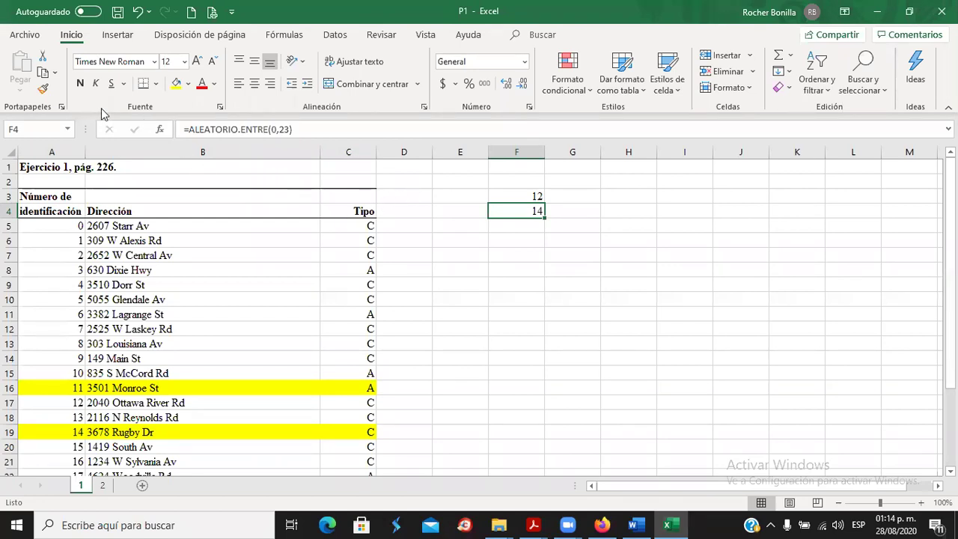
left_click(43, 89)
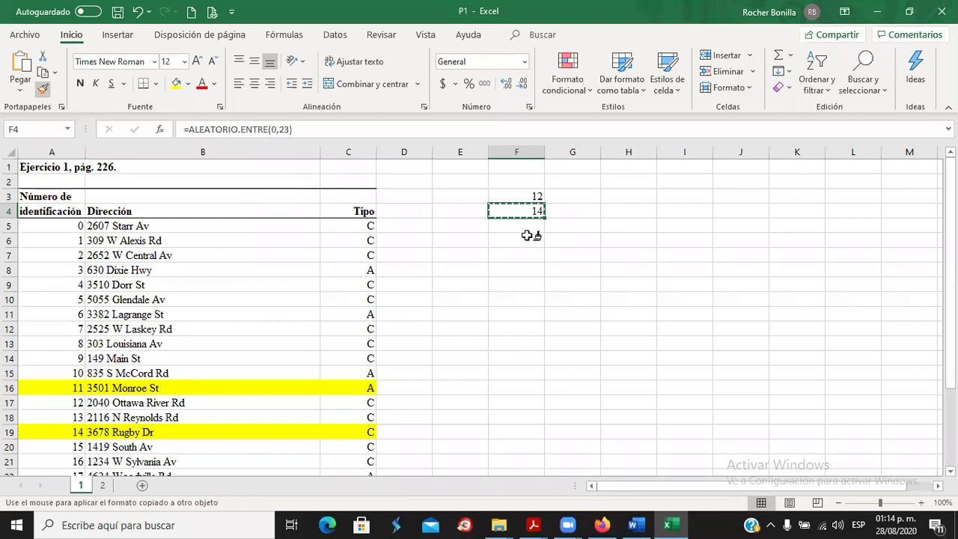
left_click(516, 227)
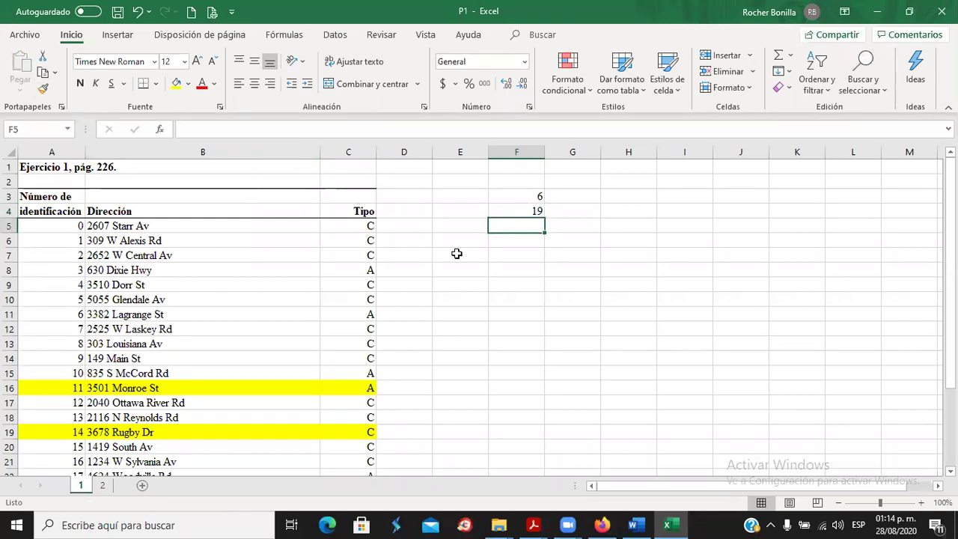
left_click(516, 212)
key("ctrl+c")
left_click(518, 225)
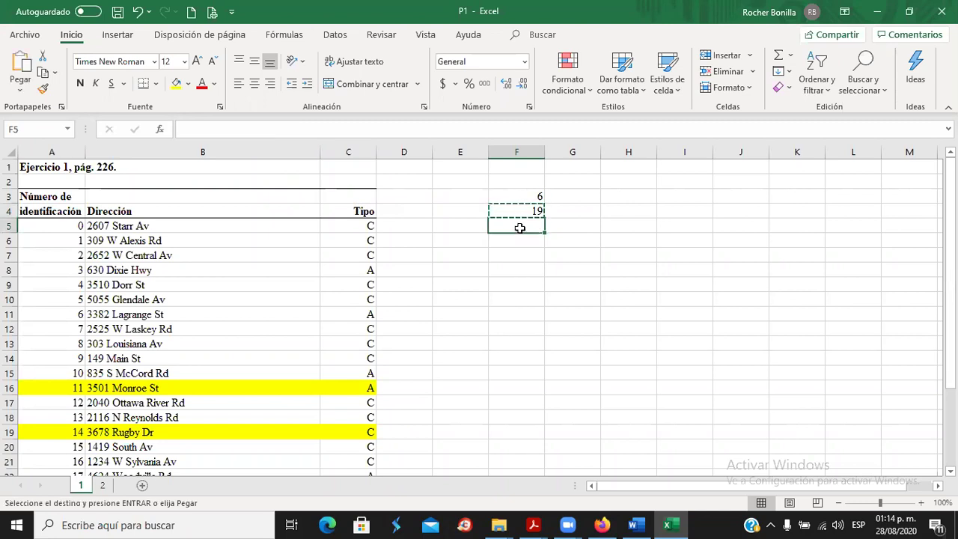
key("ctrl+v")
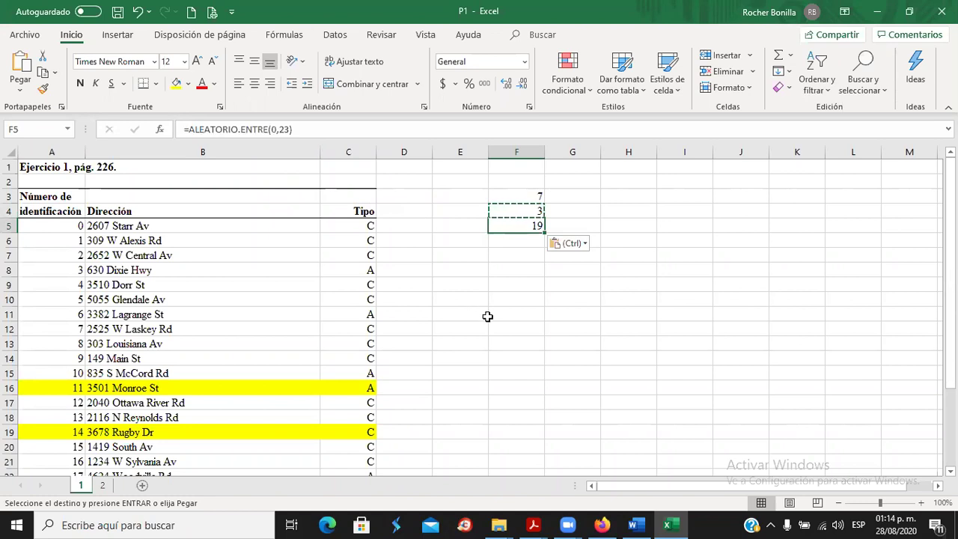
Highlight store 19's row yellow and copy the random formula into F6.
scroll(489, 321, "down", 3)
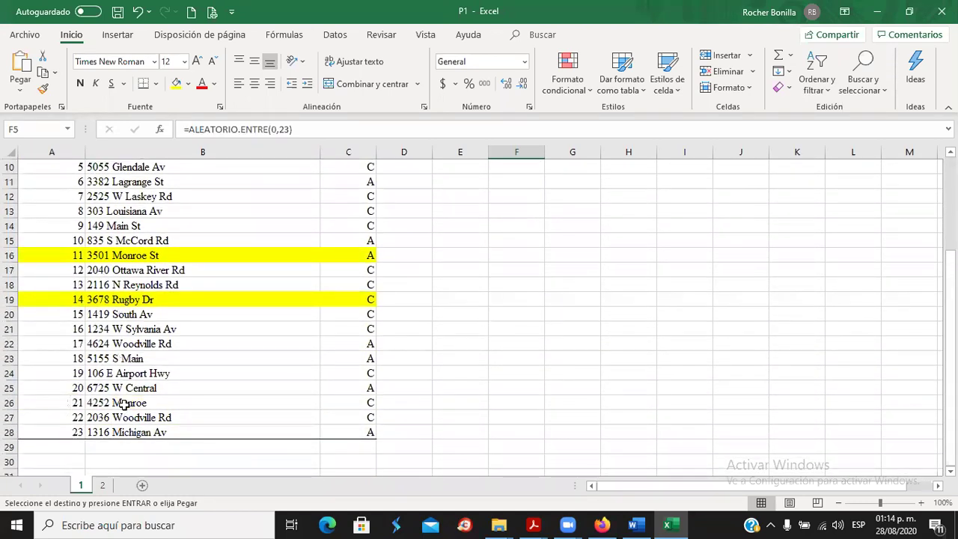
left_click_drag(61, 373, 350, 373)
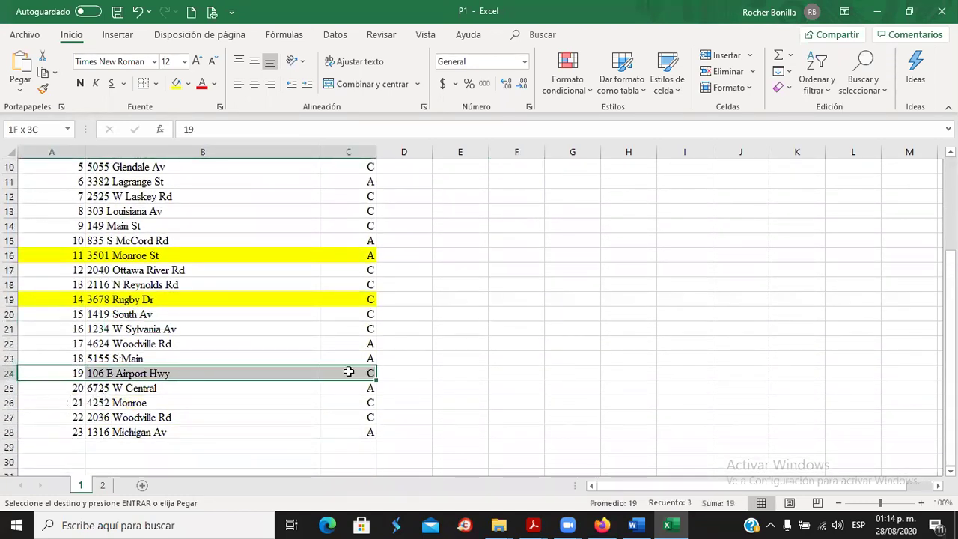
left_click(176, 83)
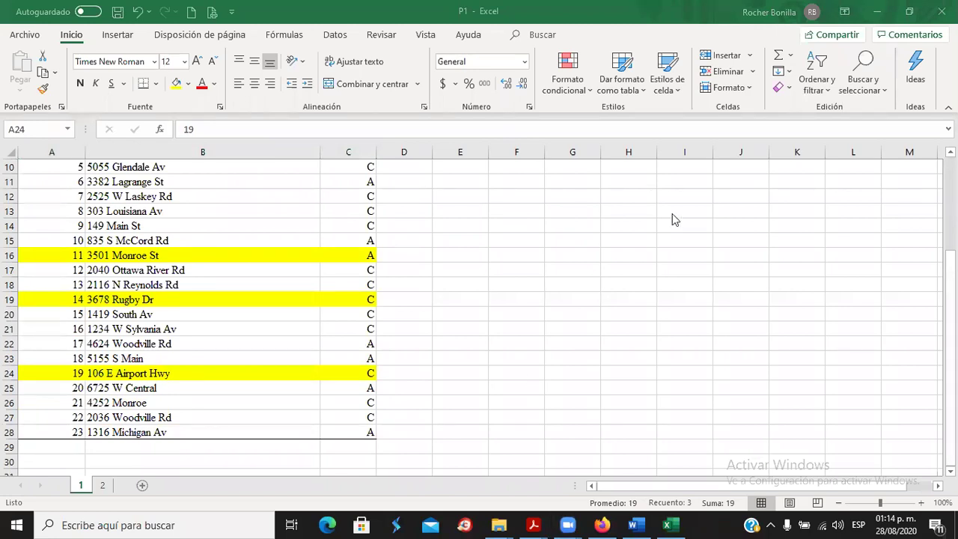
scroll(594, 265, "up", 3)
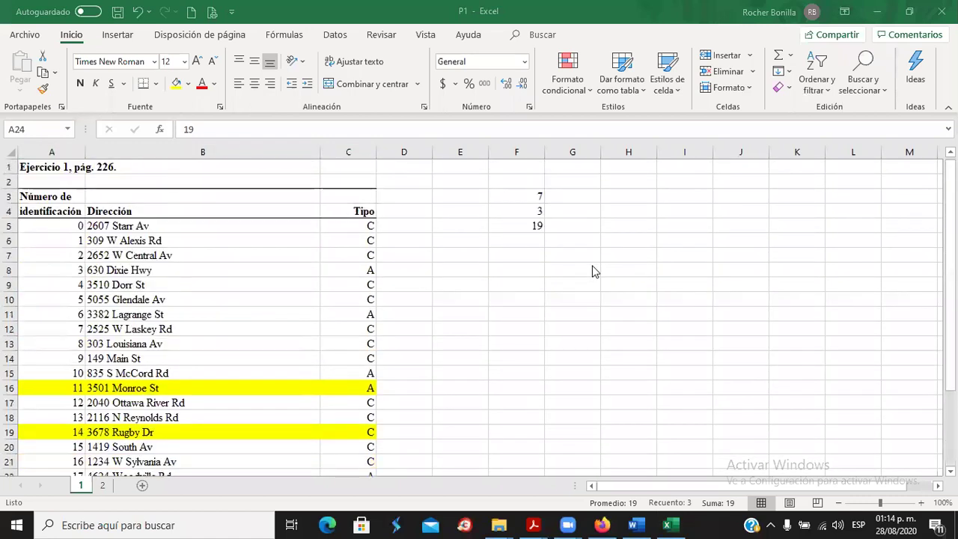
left_click(535, 226)
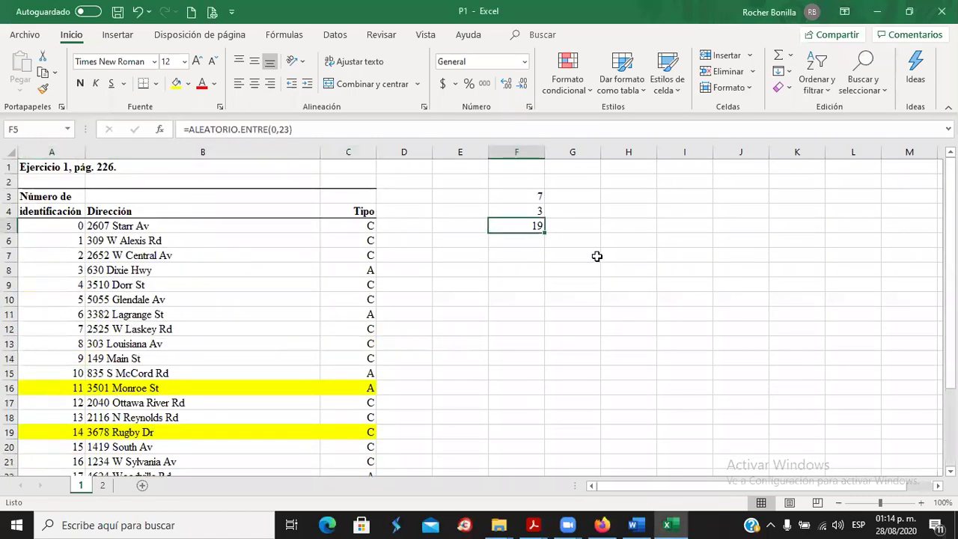
key("ctrl+c")
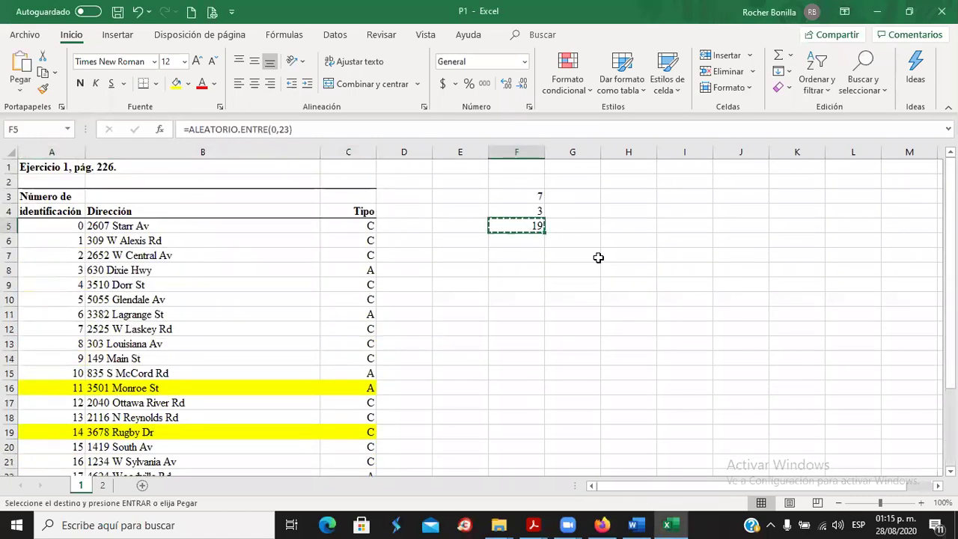
left_click(530, 242)
key("ctrl+v")
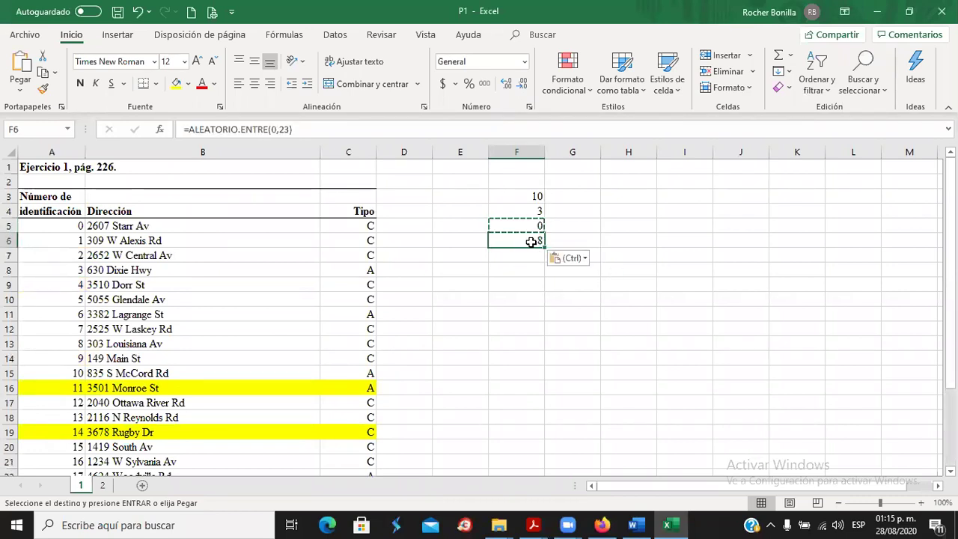
Highlight store 8's row across columns A to C in yellow.
left_click_drag(68, 347, 359, 343)
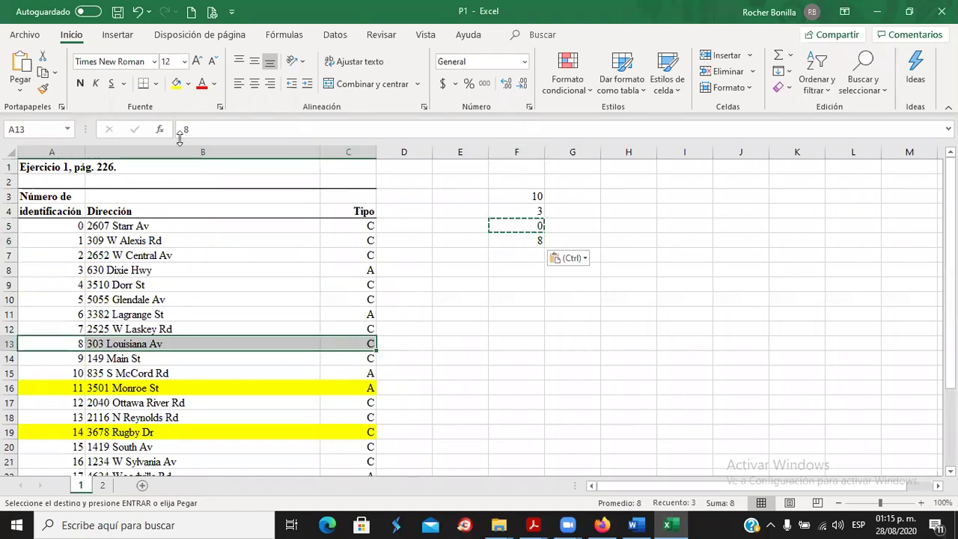
left_click(175, 83)
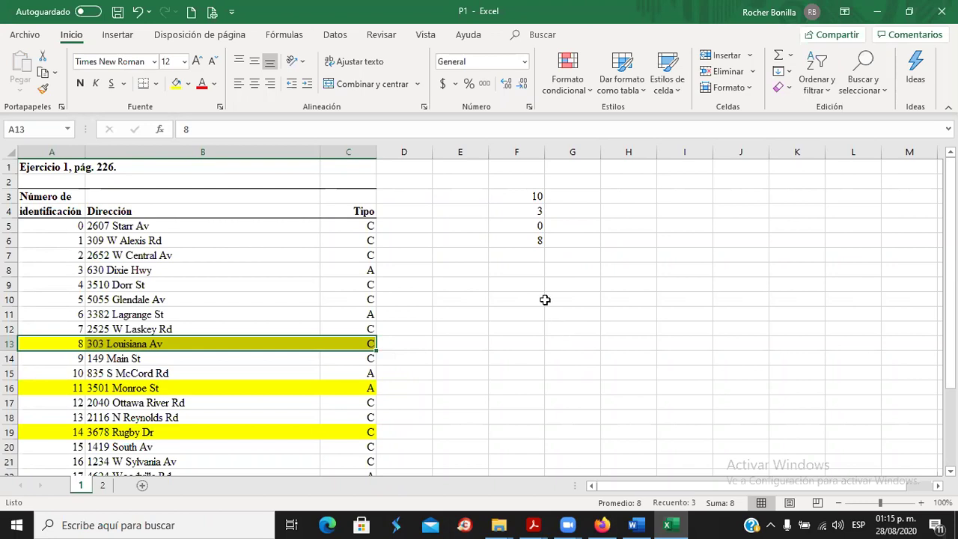
left_click(521, 196)
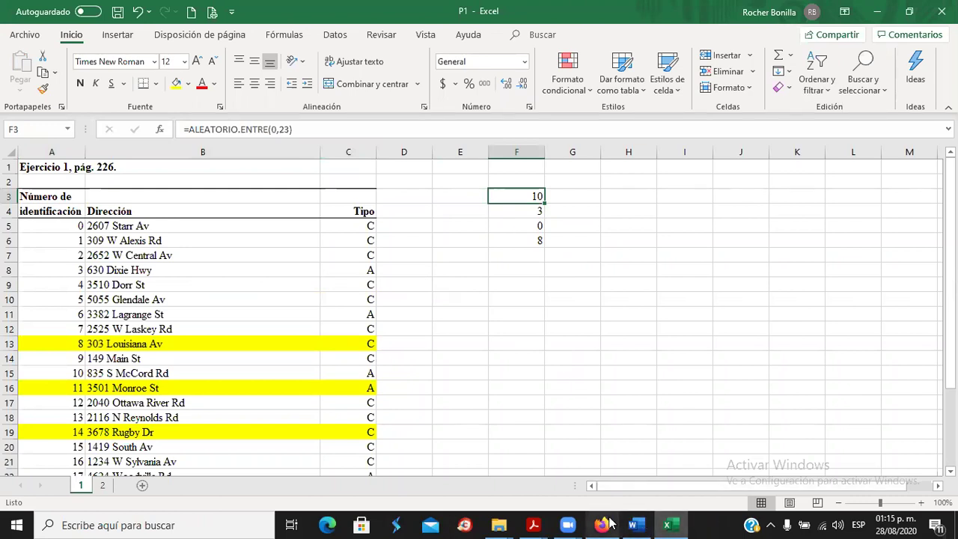
mouse_move(607, 524)
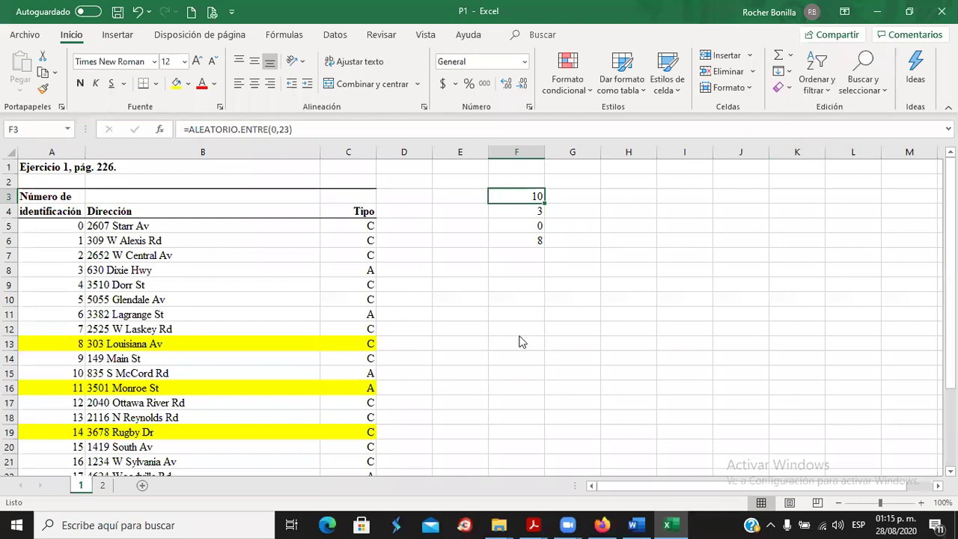
Delete the random store numbers from column F.
type("ALEATORIO")
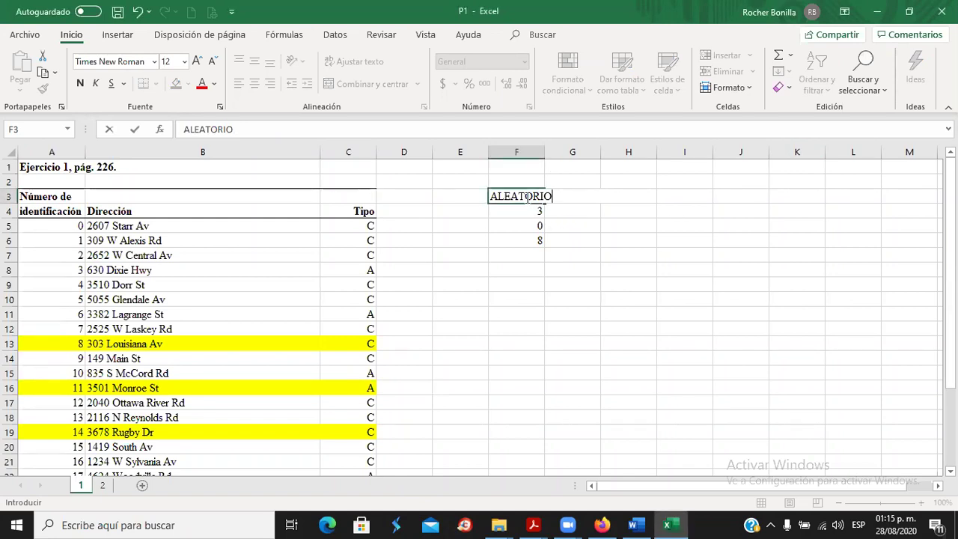
left_click_drag(539, 241, 547, 253)
left_click(630, 275)
key("Delete")
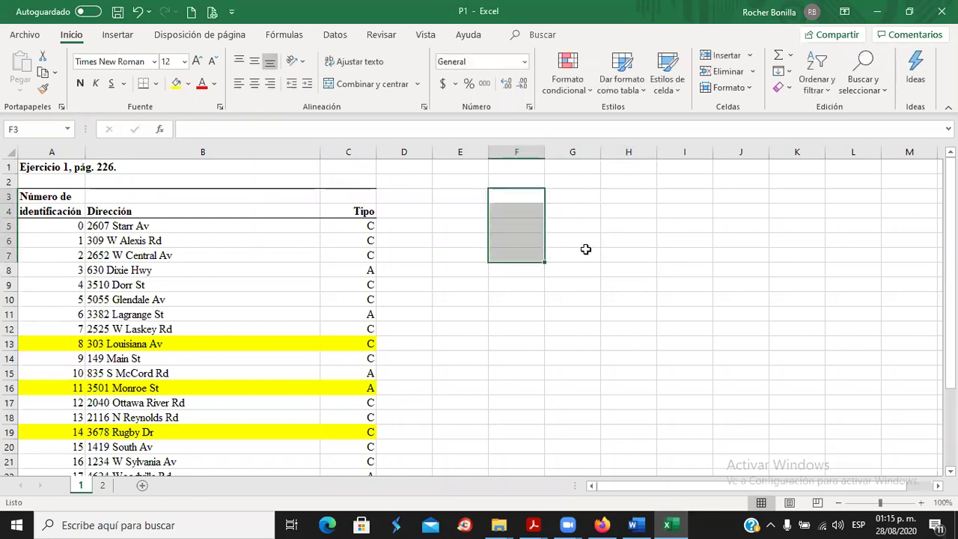
left_click(512, 241)
left_click(513, 198)
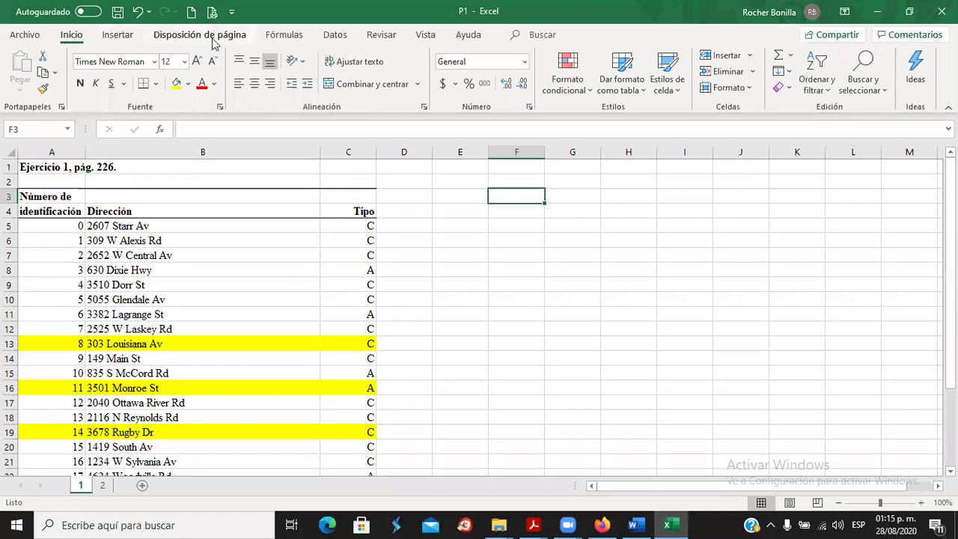
Set store rows 12–27 (columns A to C) to Sin relleno to remove the yellow.
left_click(333, 38)
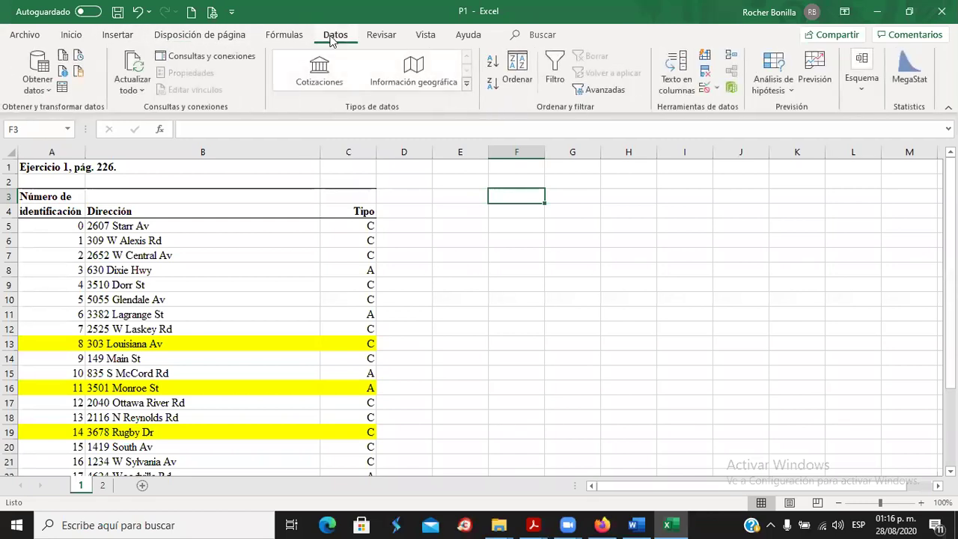
left_click(154, 329)
left_click_drag(44, 328, 354, 443)
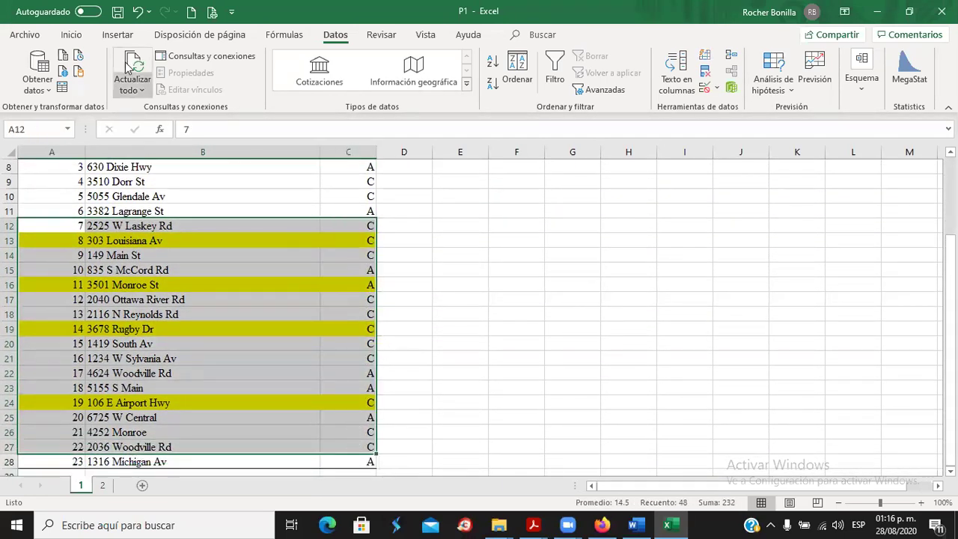
left_click(71, 35)
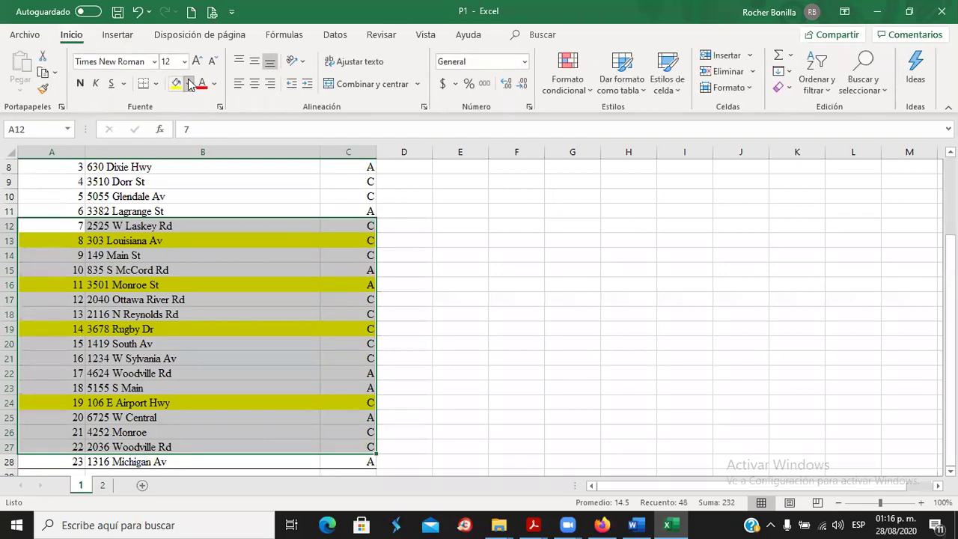
left_click(190, 84)
left_click(244, 239)
left_click(483, 243)
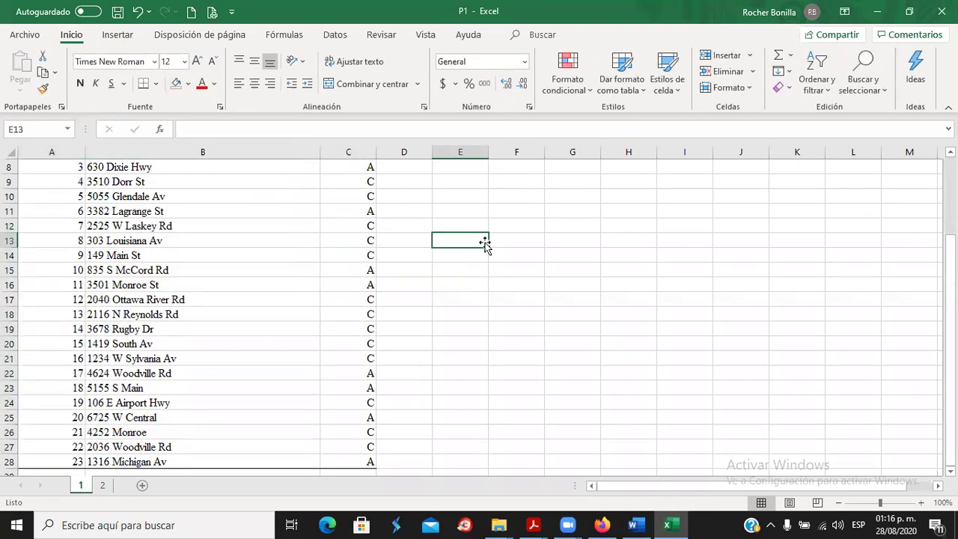
scroll(485, 242, "up", 3)
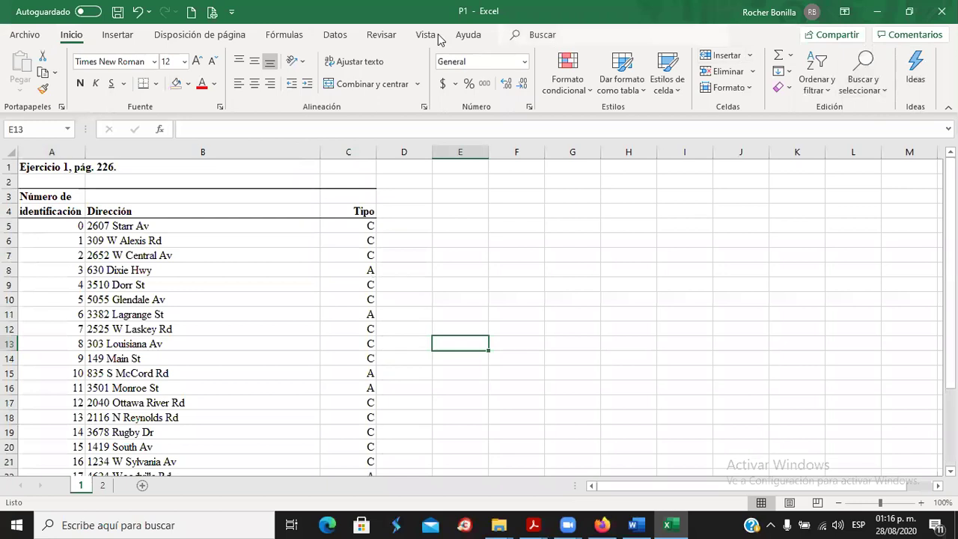
Generate 4 fixed uniform MegaStat random numbers from 0 to 23 with 0 decimals.
left_click(331, 36)
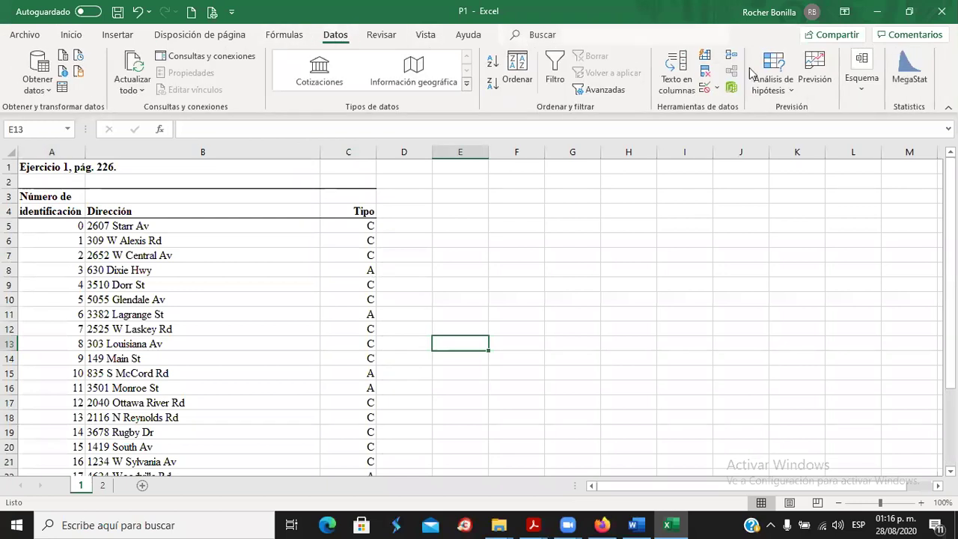
left_click(907, 78)
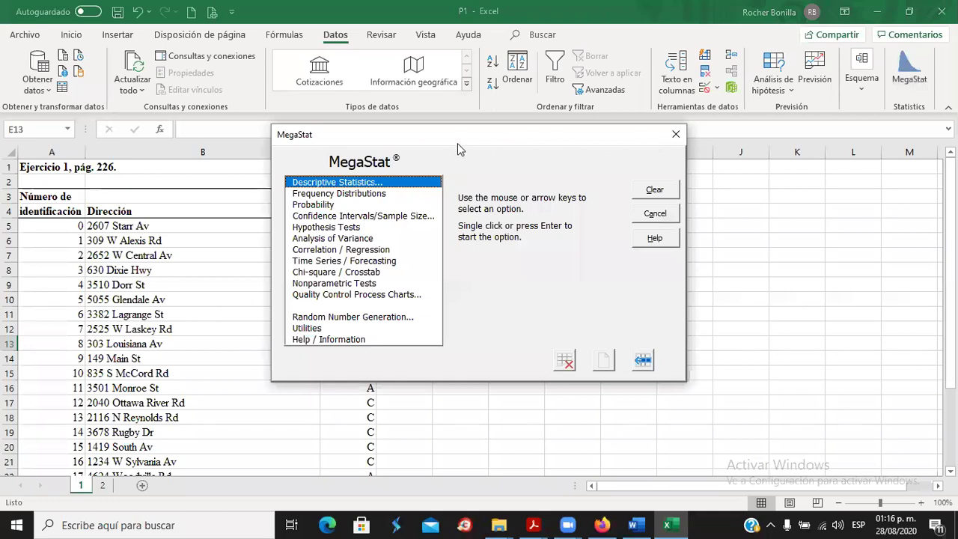
left_click_drag(459, 142, 618, 51)
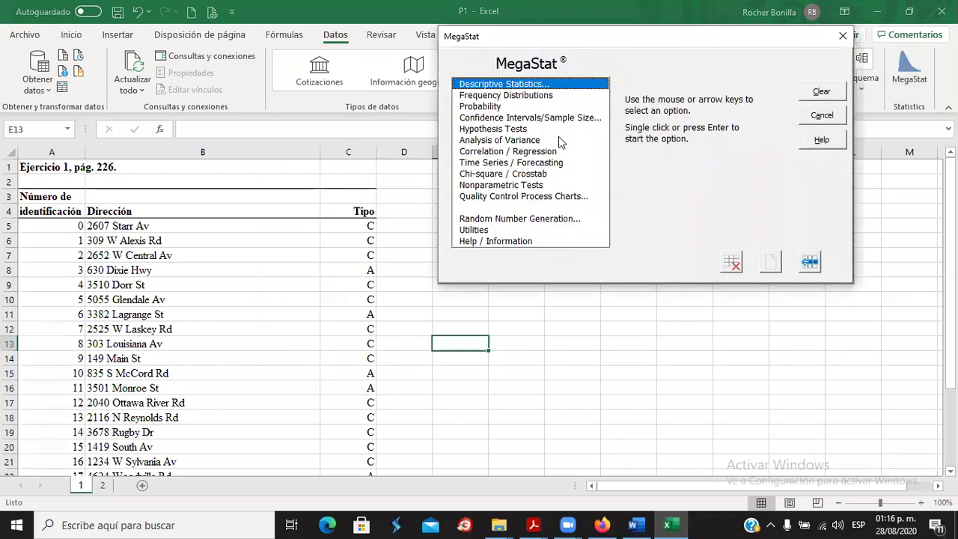
left_click(488, 219)
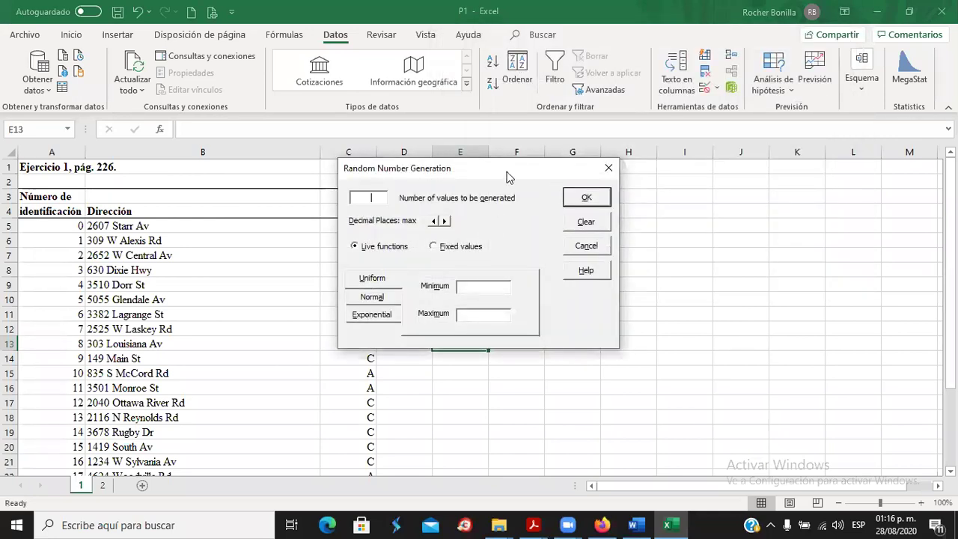
type("4")
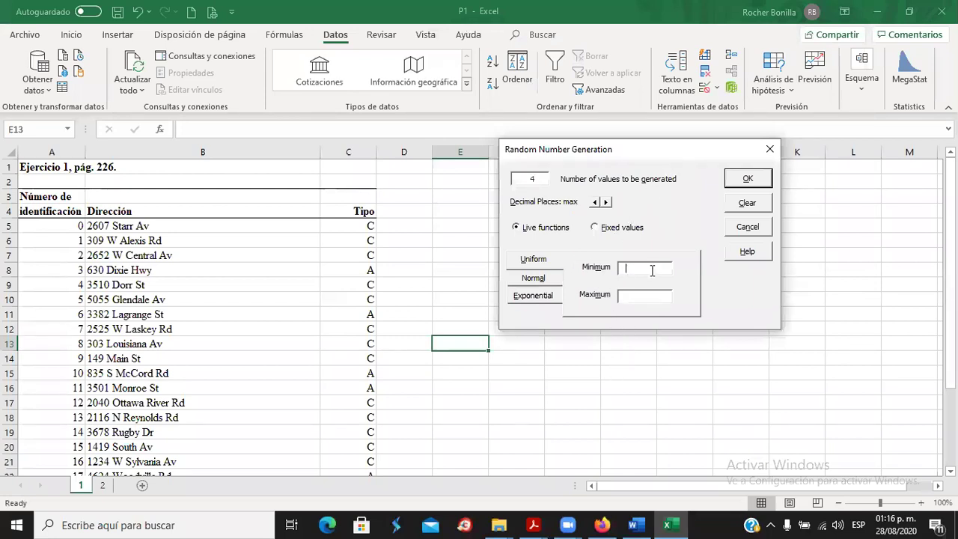
type("0")
left_click(641, 299)
left_click(537, 262)
left_click(595, 229)
left_click(605, 203)
left_click(749, 181)
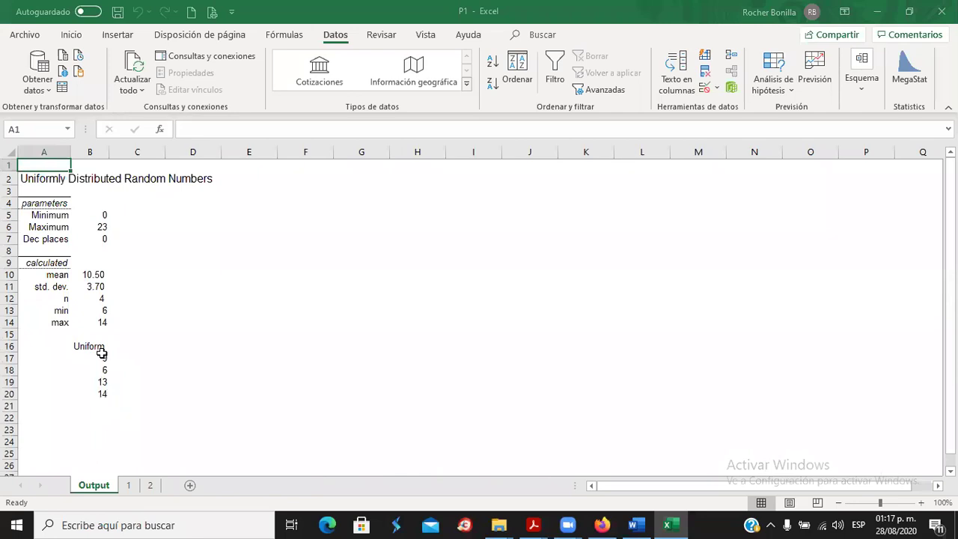
Check the generated numbers 9, 6, 13, 14 and fill store 9's row yellow on sheet 1.
left_click(103, 358)
left_click(100, 370)
left_click(102, 381)
left_click(102, 394)
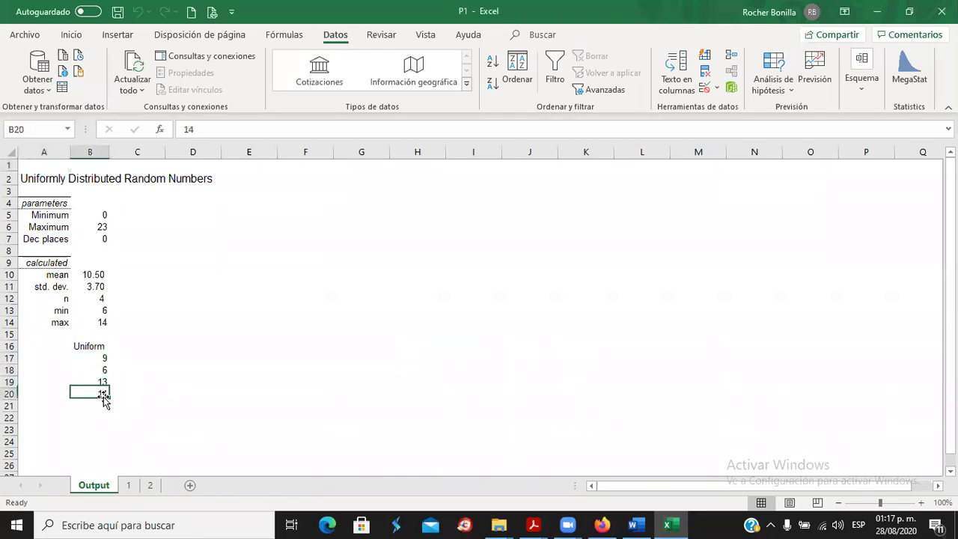
left_click(128, 485)
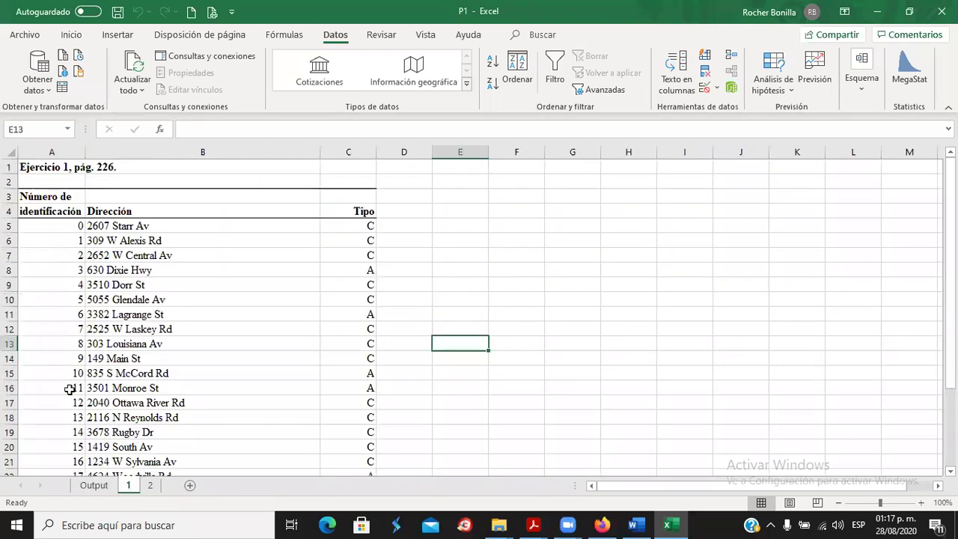
left_click_drag(71, 359, 353, 357)
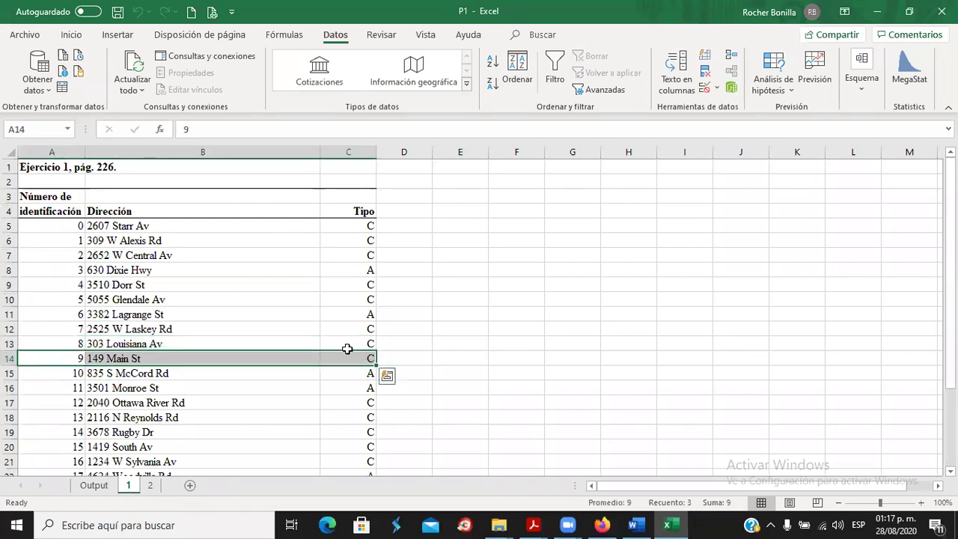
left_click(70, 35)
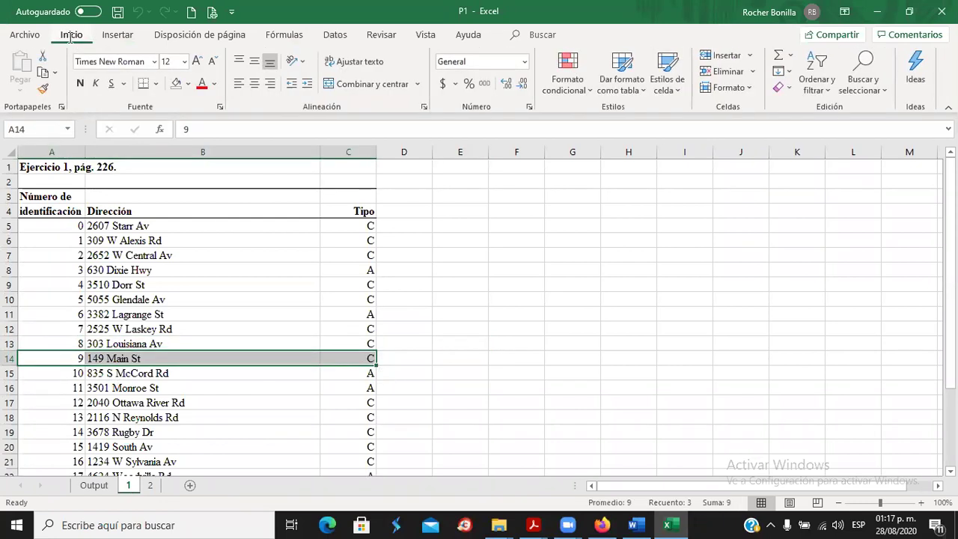
left_click(188, 84)
left_click(211, 215)
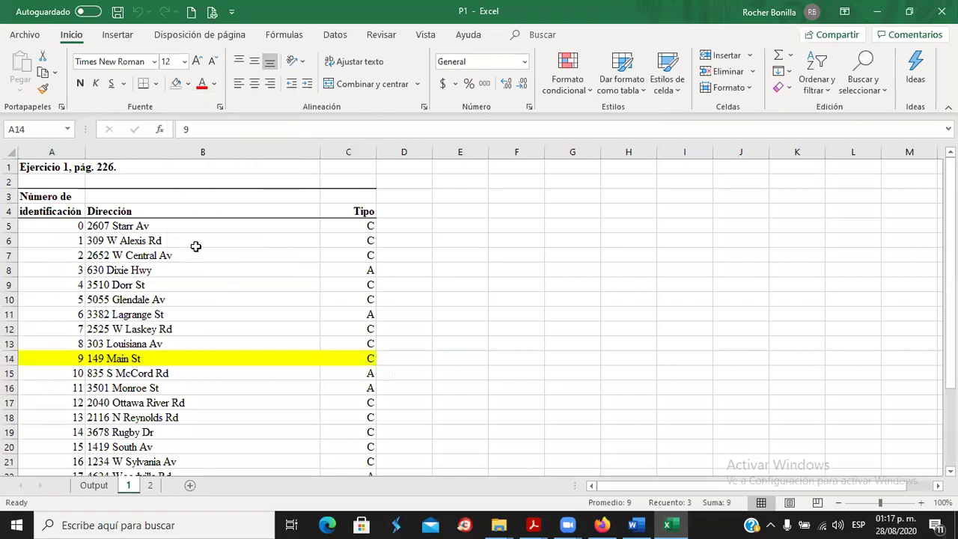
Fill the rows of stores 6, 13 and 14 with yellow.
left_click(48, 316)
left_click_drag(48, 316, 373, 317)
left_click(176, 84)
scroll(192, 310, "down", 2)
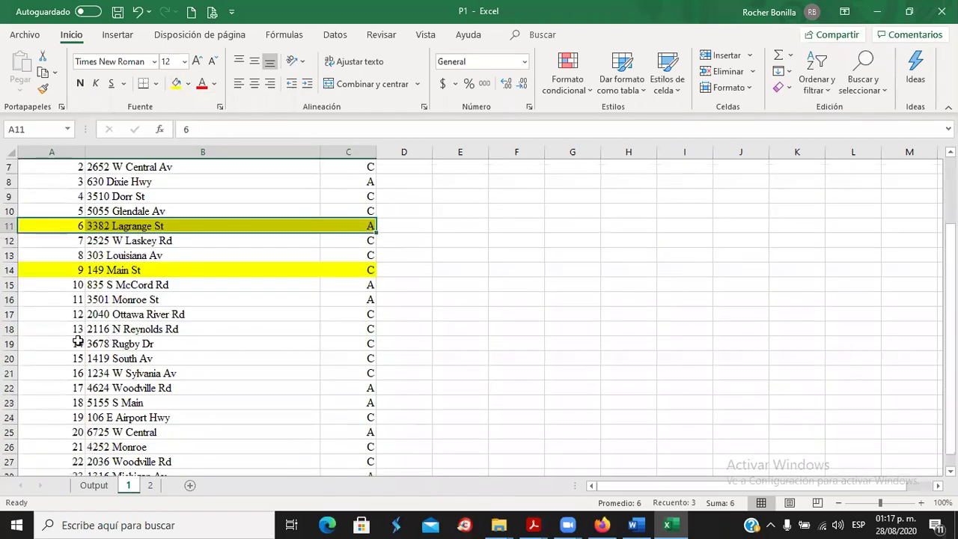
left_click_drag(65, 326, 374, 321)
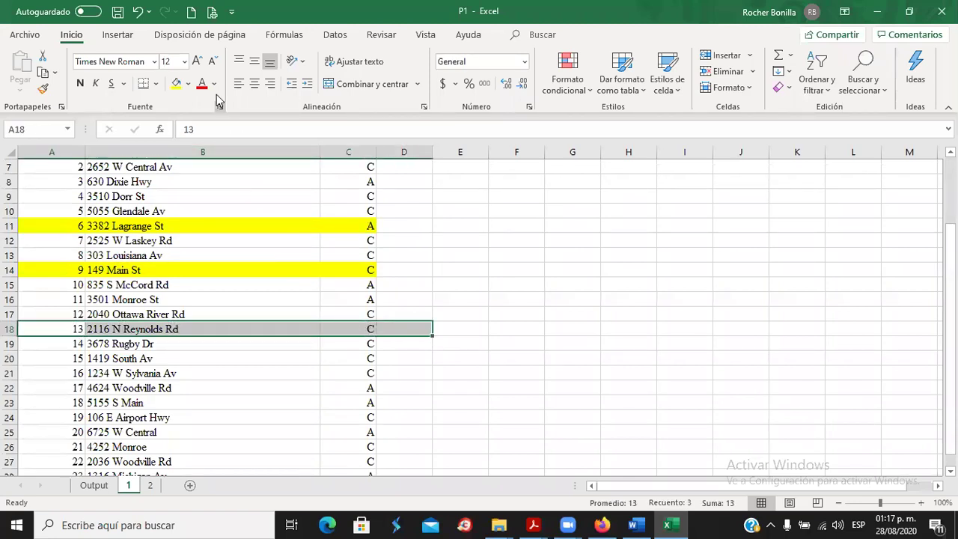
left_click(176, 84)
left_click_drag(70, 346, 385, 345)
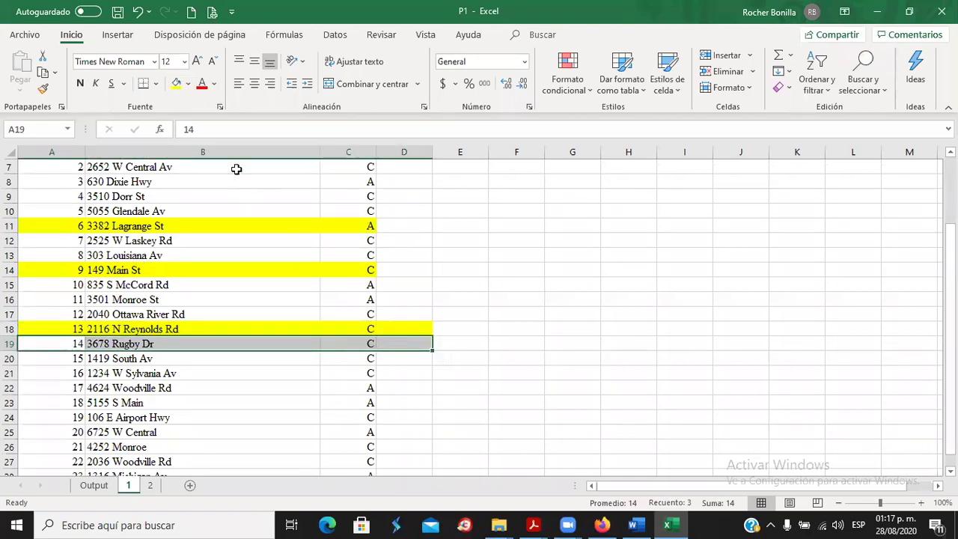
left_click(175, 84)
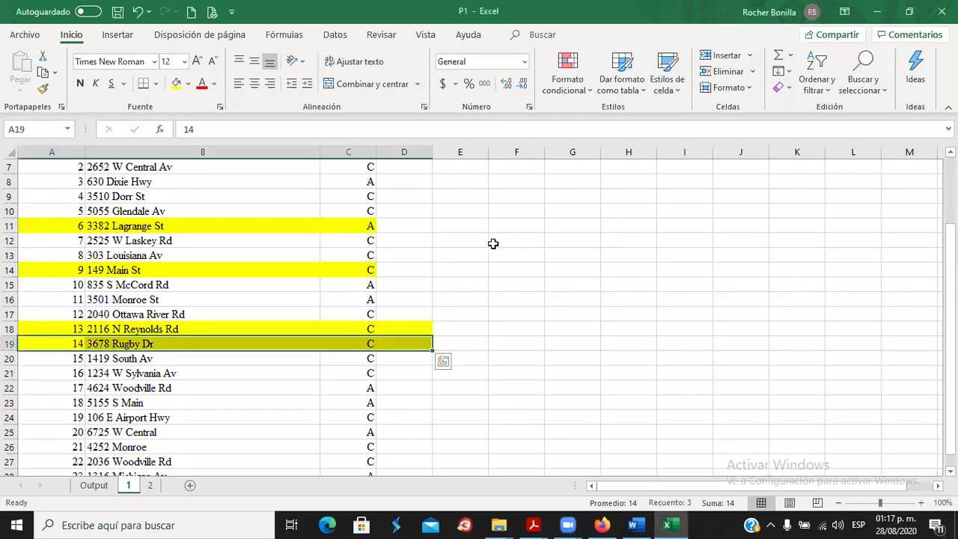
scroll(493, 243, "up", 2)
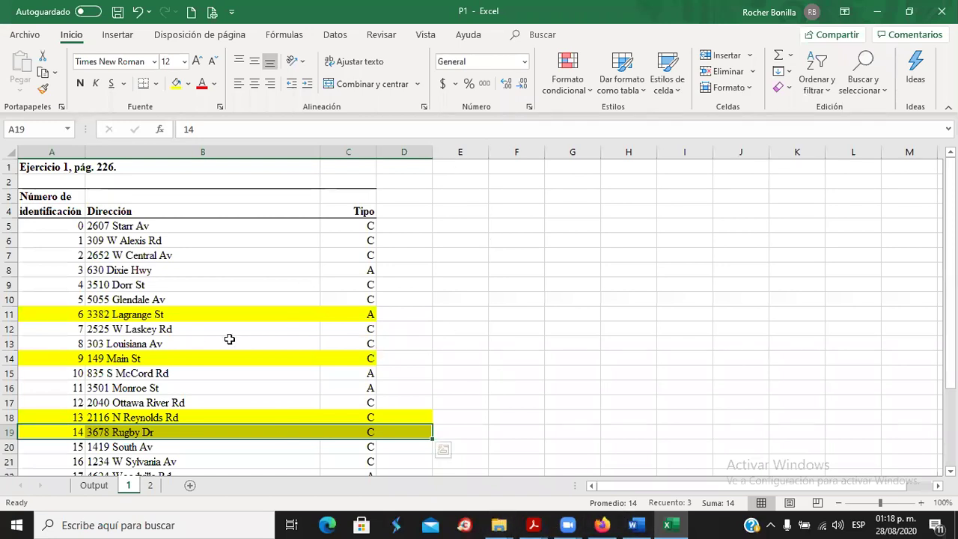
left_click(636, 525)
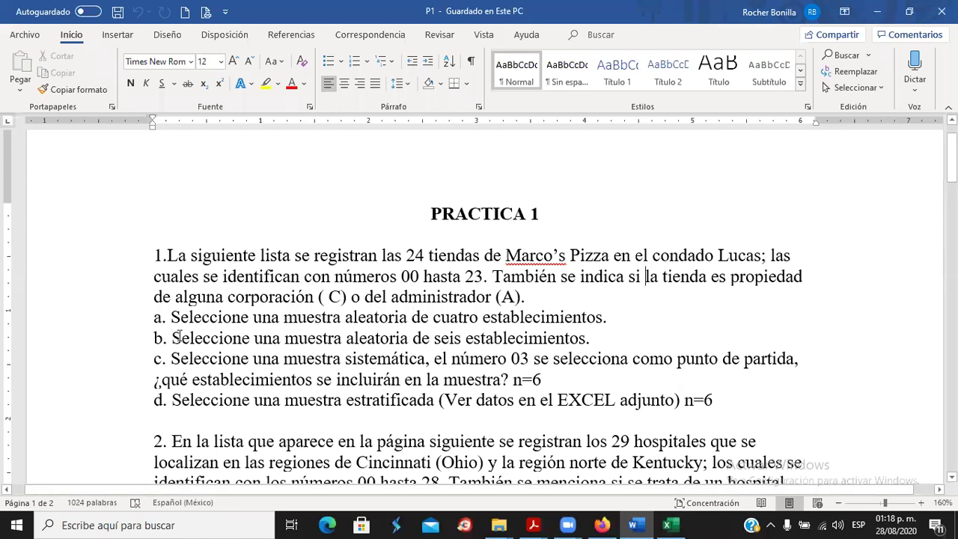
left_click_drag(153, 339, 590, 338)
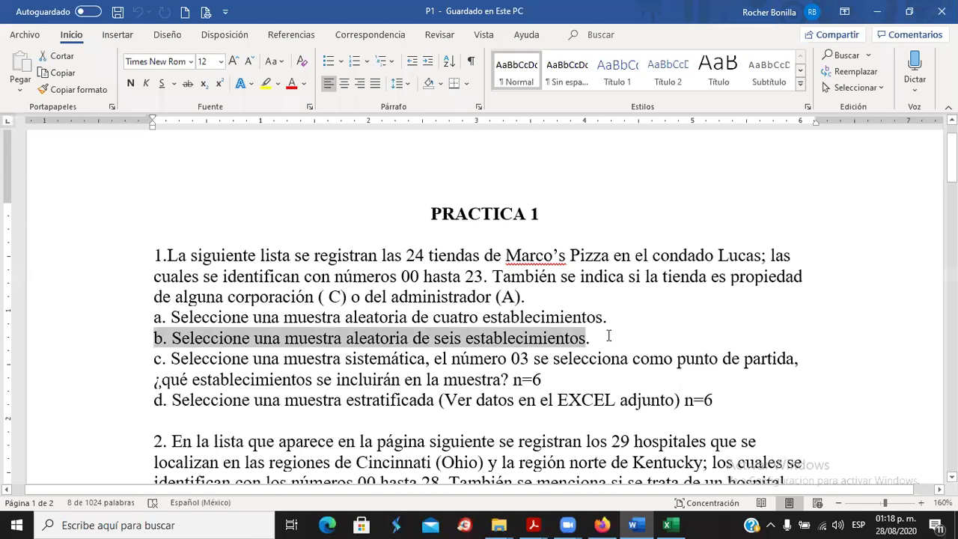
left_click(400, 373)
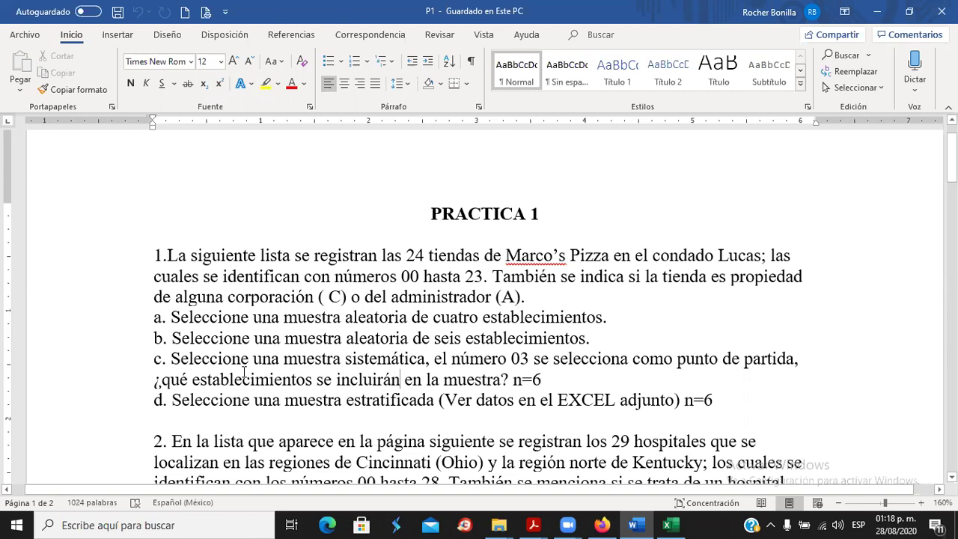
left_click(667, 525)
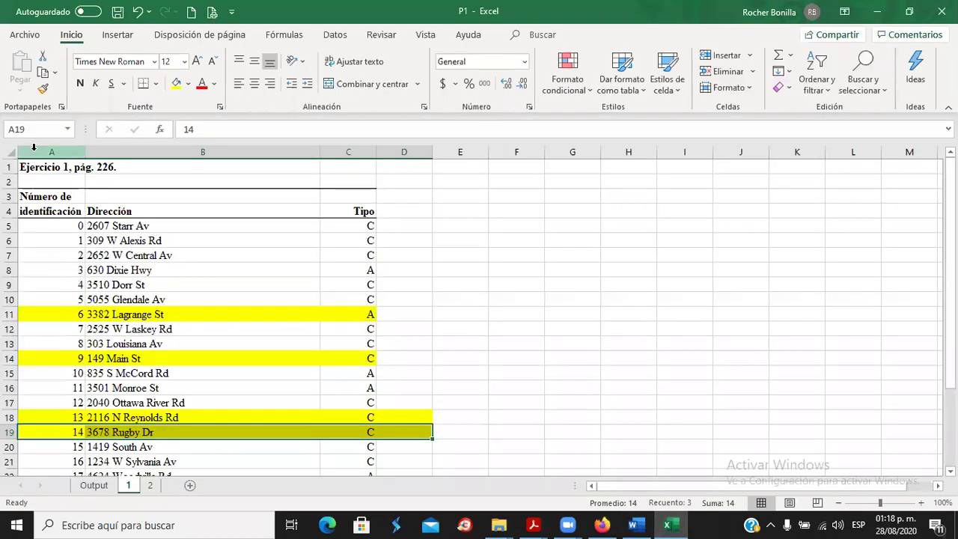
Apply Fill Color Sin relleno to the entire sheet to strip every yellow row.
left_click(5, 152)
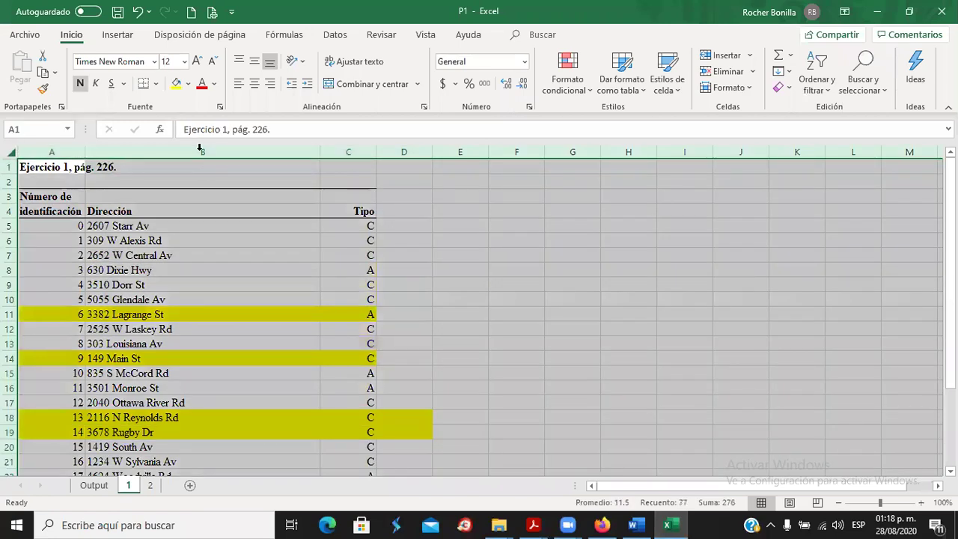
left_click(188, 85)
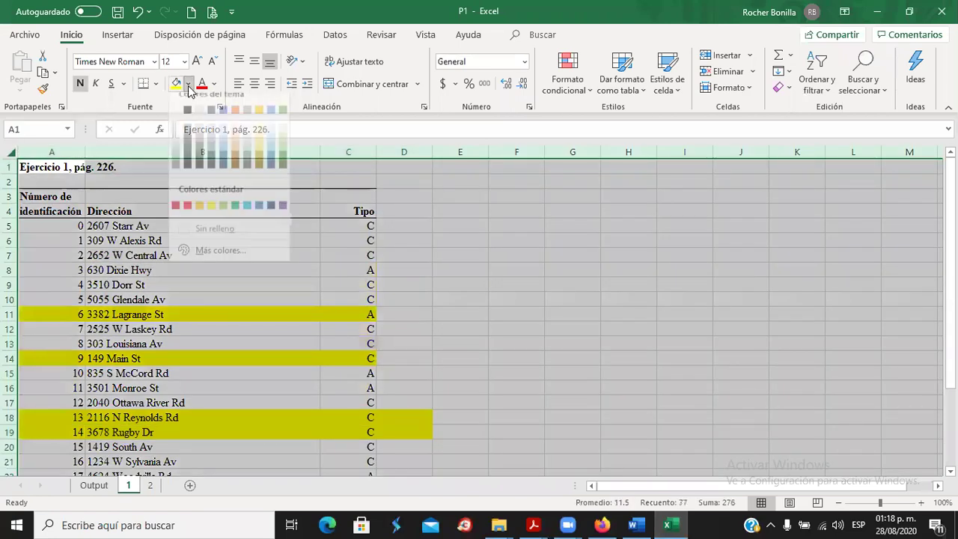
left_click(220, 239)
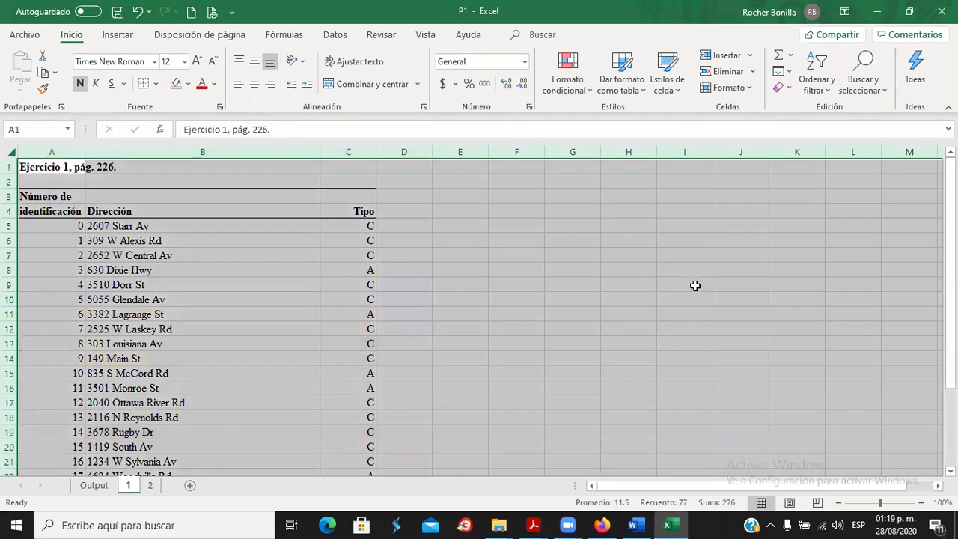
left_click(687, 286)
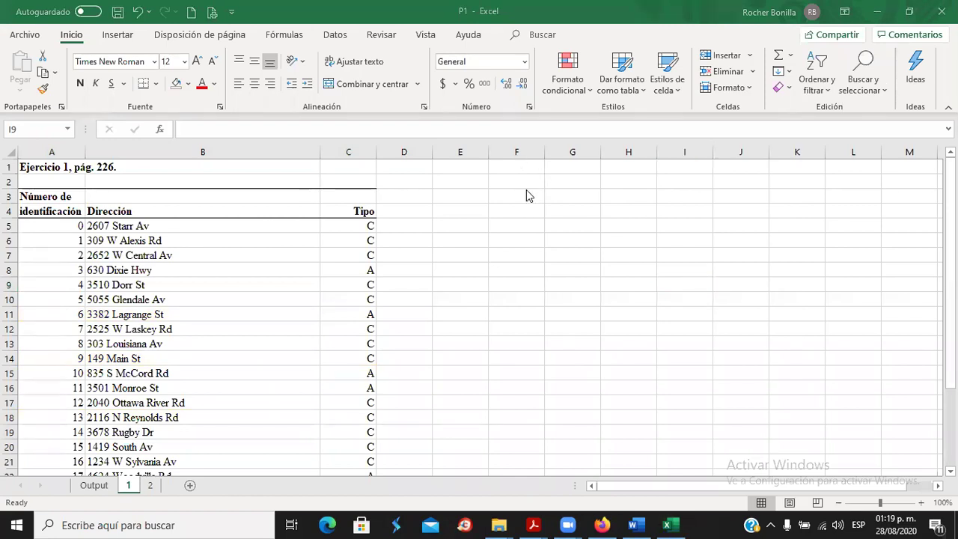
scroll(255, 303, "down", 4)
scroll(265, 311, "up", 4)
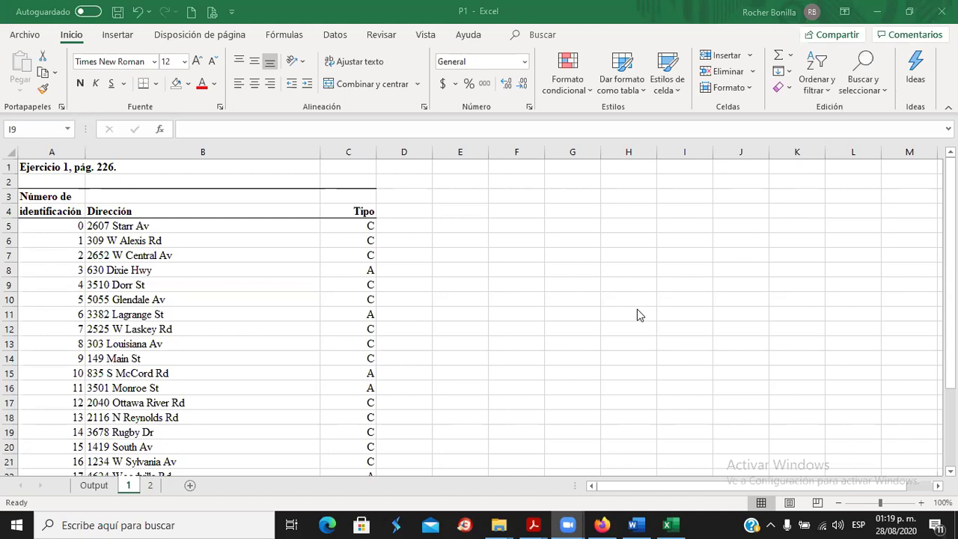
left_click(707, 284)
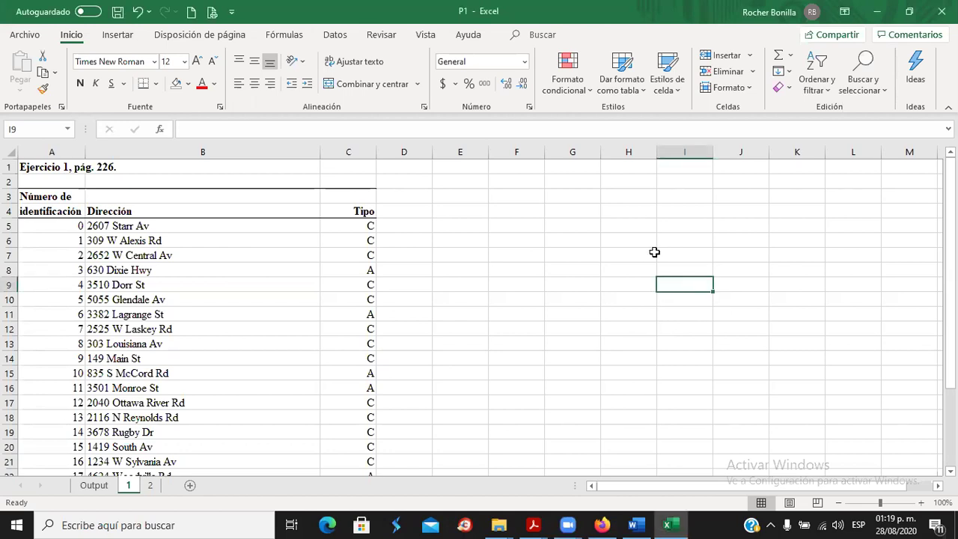
Type the labels N, n and k into cells E3, E4 and E5.
left_click(461, 209)
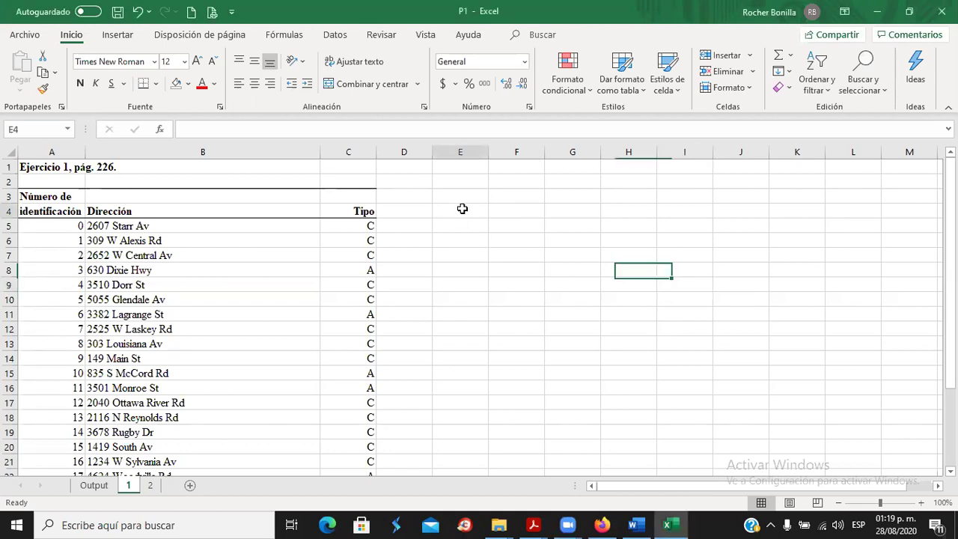
left_click(460, 197)
type("n")
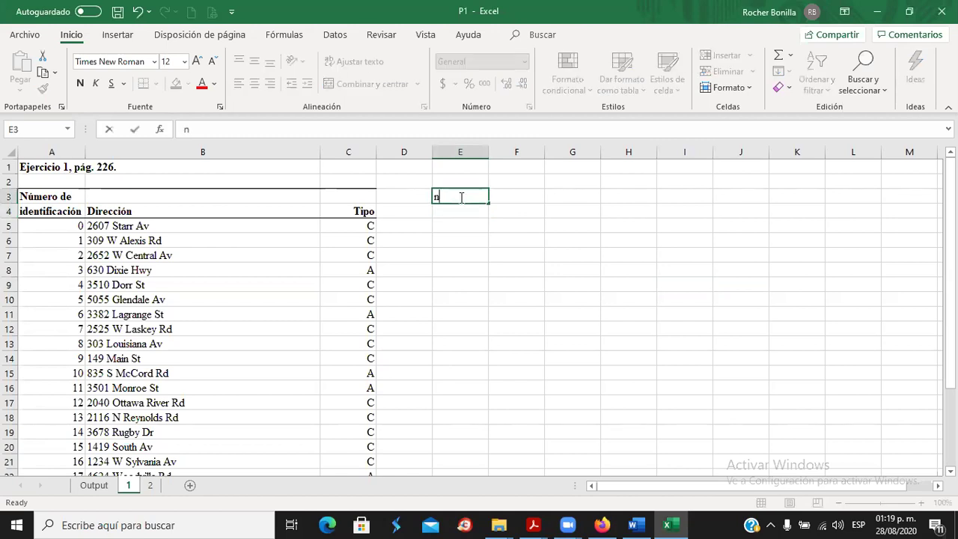
key("BackSpace")
type("N")
key("Return")
type("n")
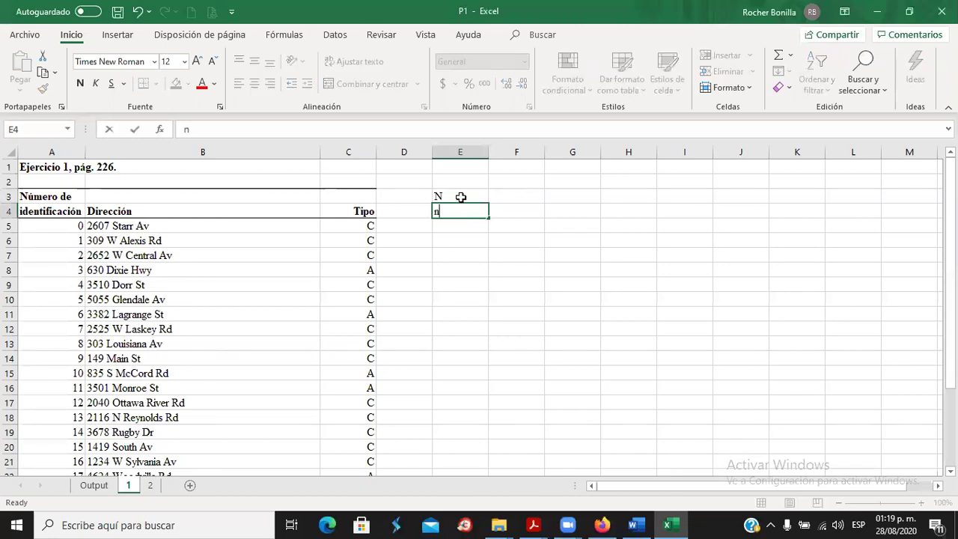
key("Return")
type("k")
key("Return")
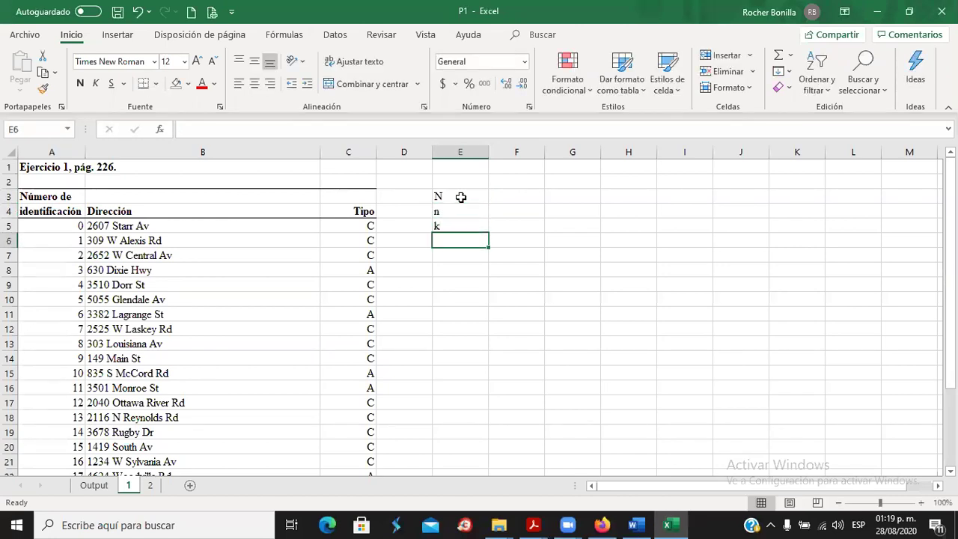
Select cell F3 to hold the population size N.
left_click(523, 191)
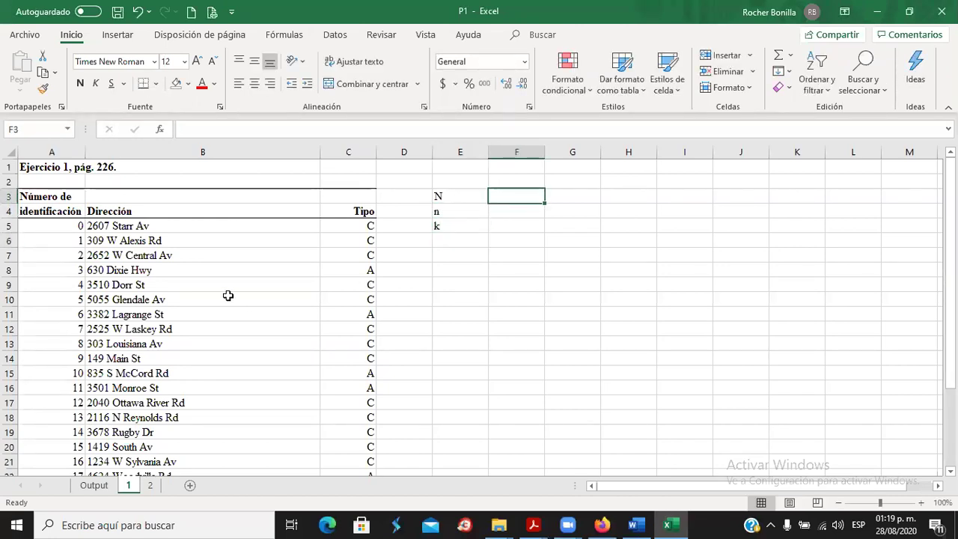
scroll(229, 297, "down", 4)
scroll(242, 306, "up", 4)
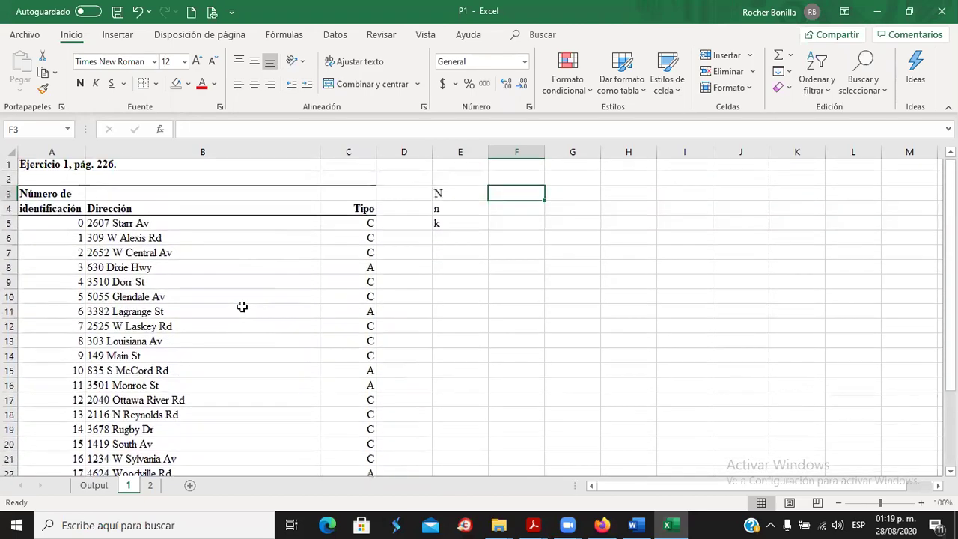
scroll(243, 306, "down", 3)
scroll(241, 306, "down", 1)
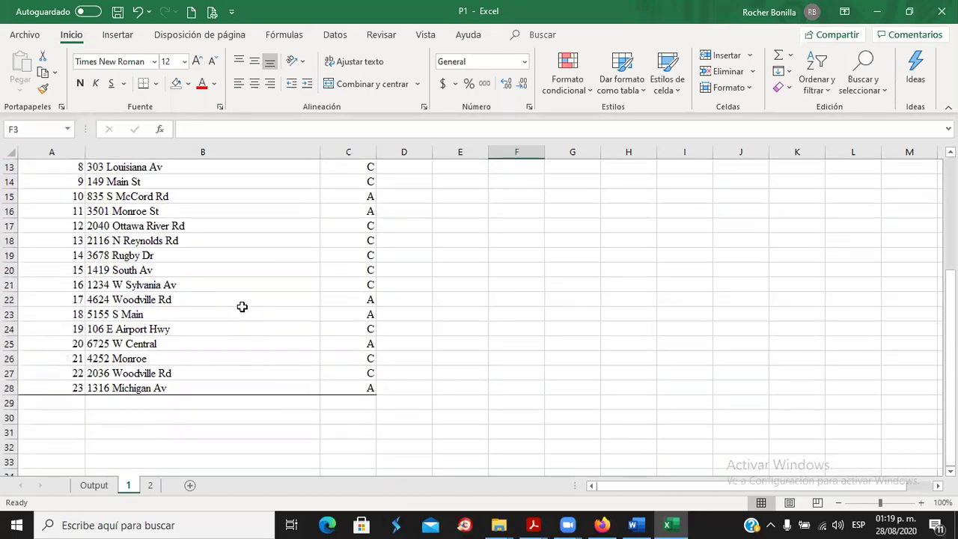
scroll(242, 306, "up", 4)
scroll(241, 306, "down", 4)
scroll(241, 306, "up", 1)
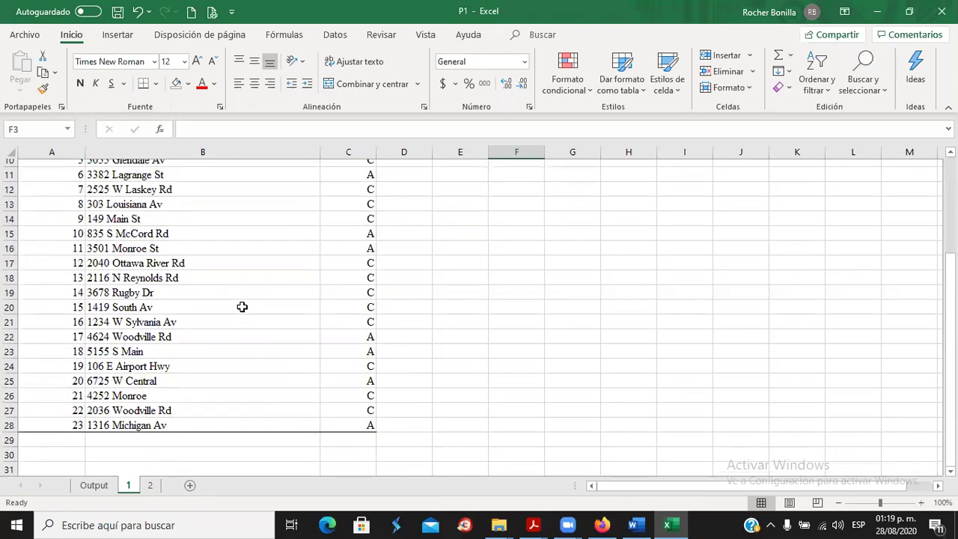
scroll(242, 306, "up", 3)
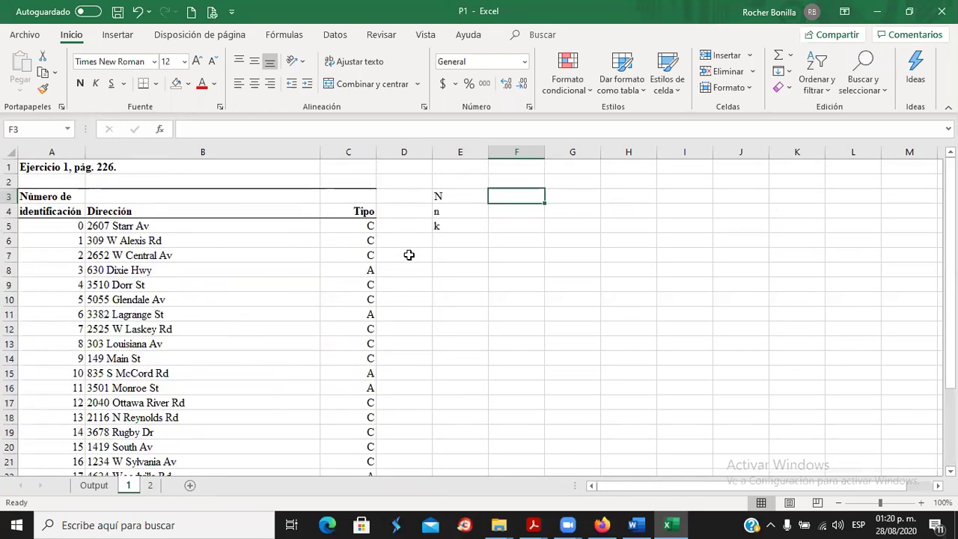
Enter N = 24 in F3 and, after checking the assignment document, n = 6 in F4.
type("24")
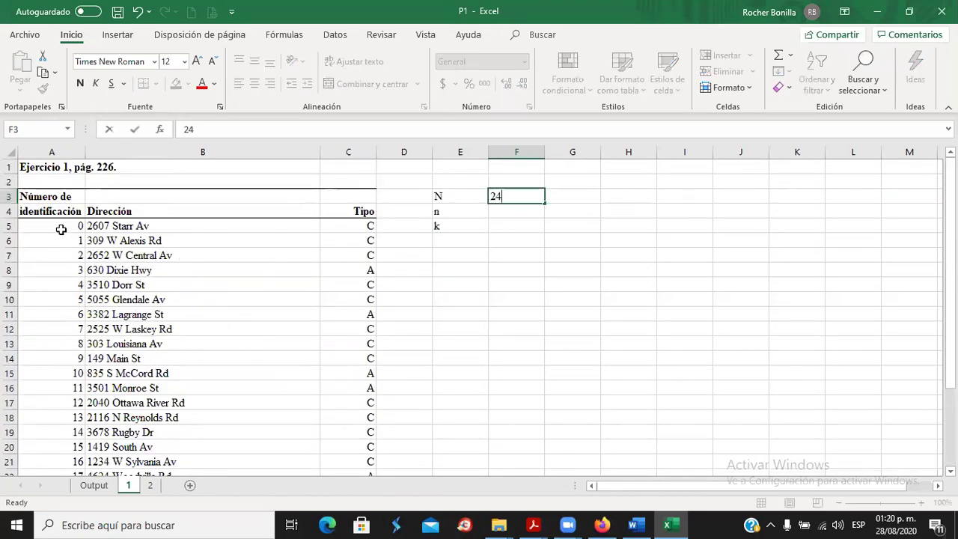
left_click(66, 227)
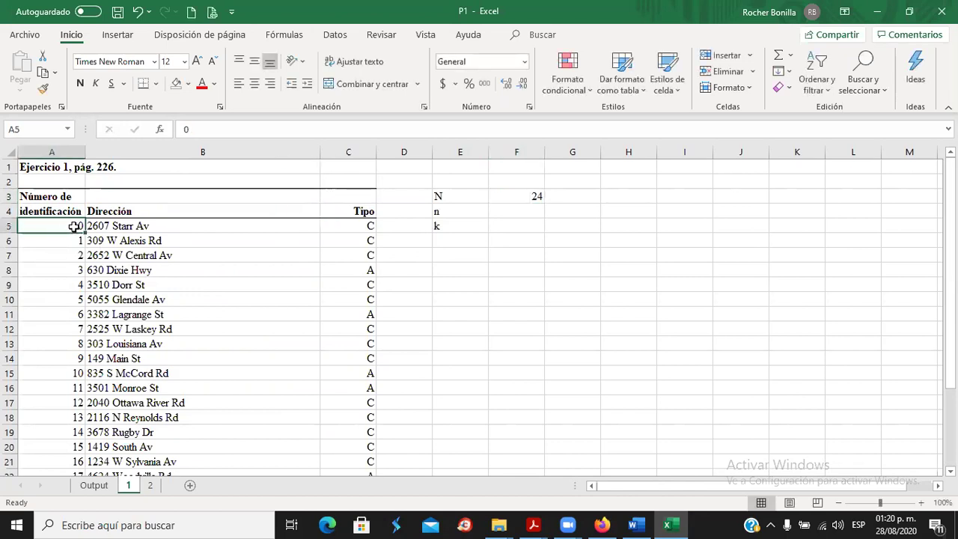
left_click(503, 213)
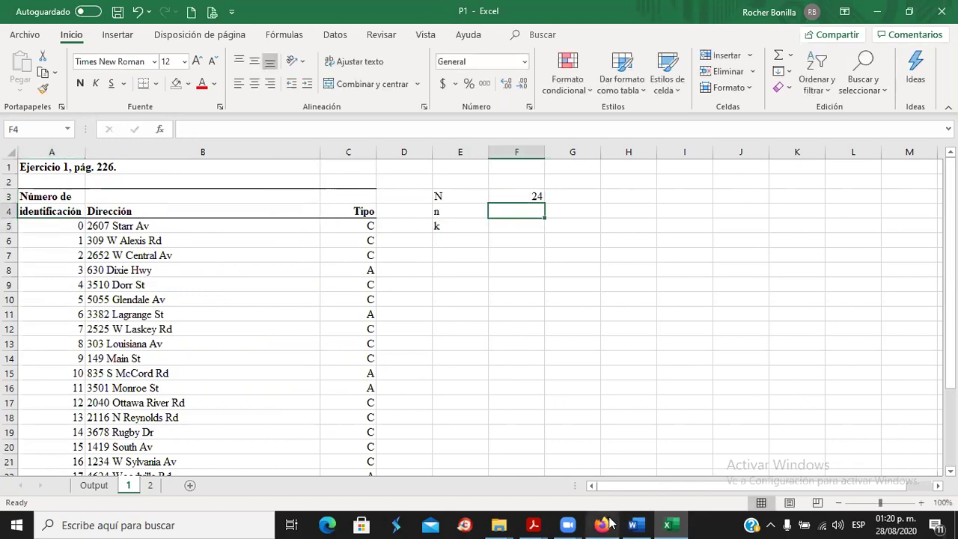
left_click(633, 525)
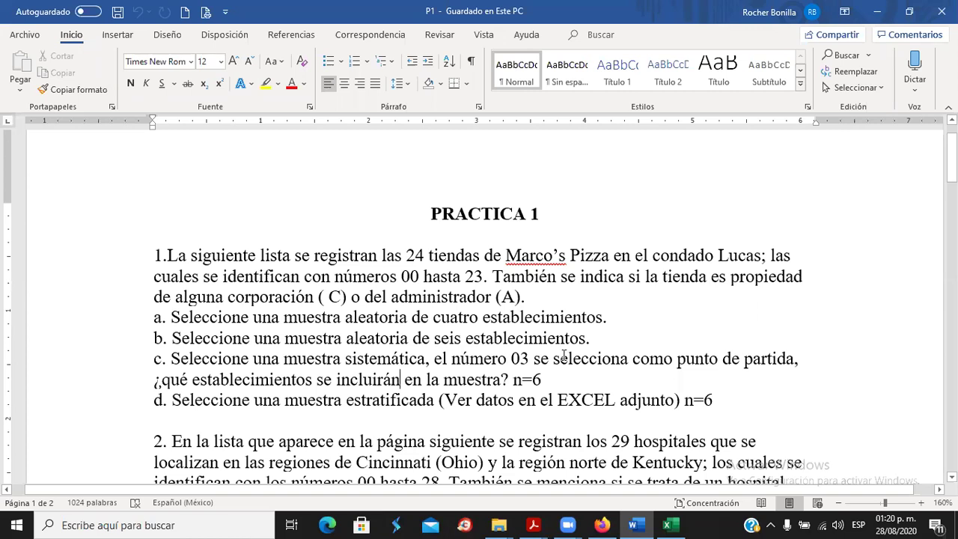
key("alt+Tab")
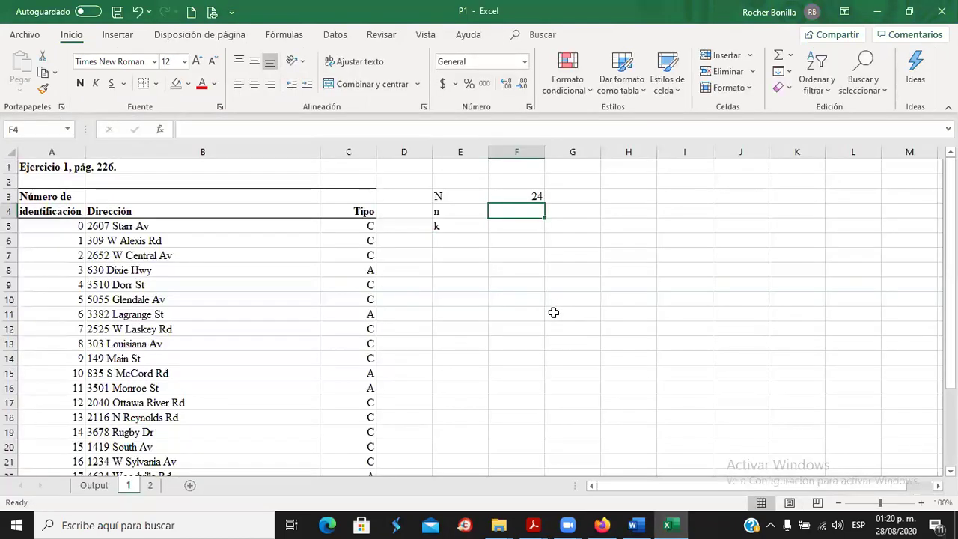
type("6")
key("Return")
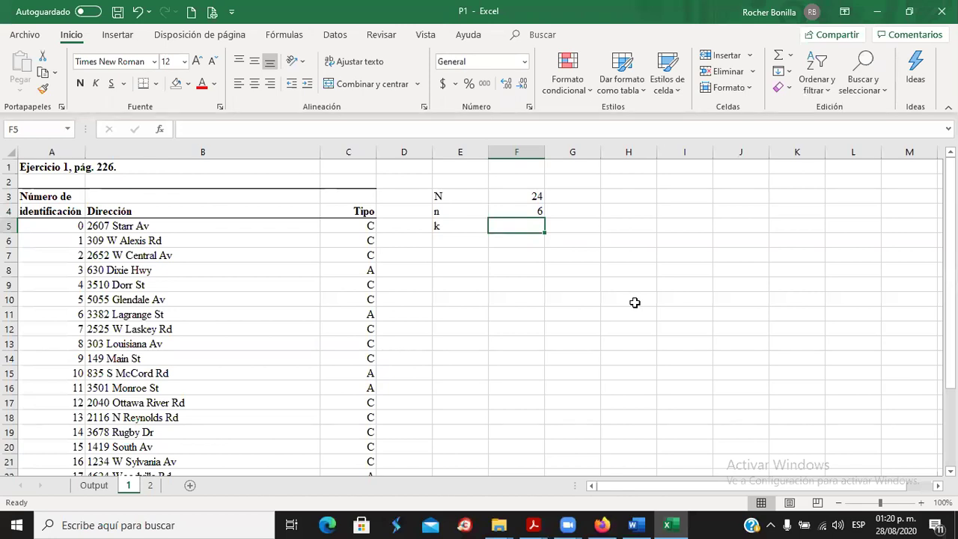
Compute k in F5 with the formula =+F3/F4, giving 4.
type("+")
left_click(520, 197)
type("/")
left_click(528, 213)
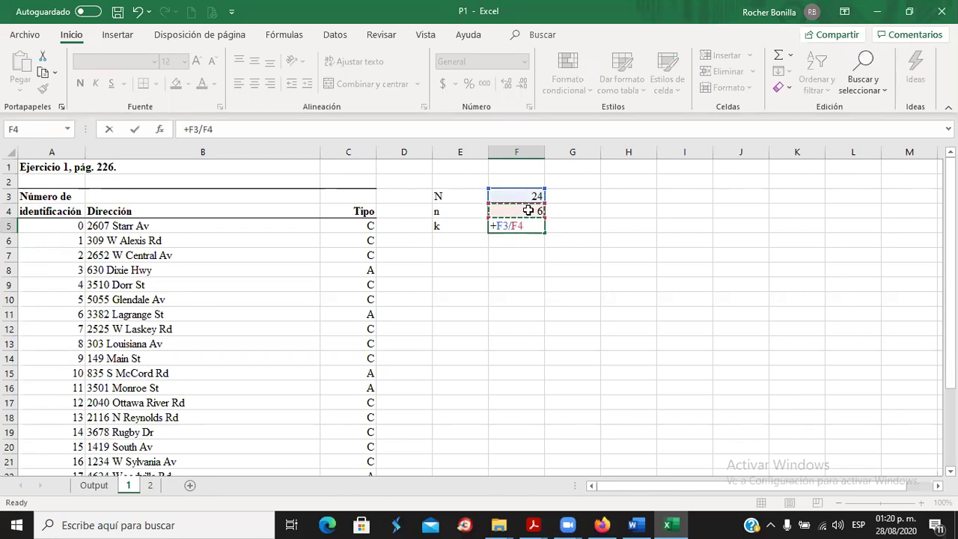
key("Return")
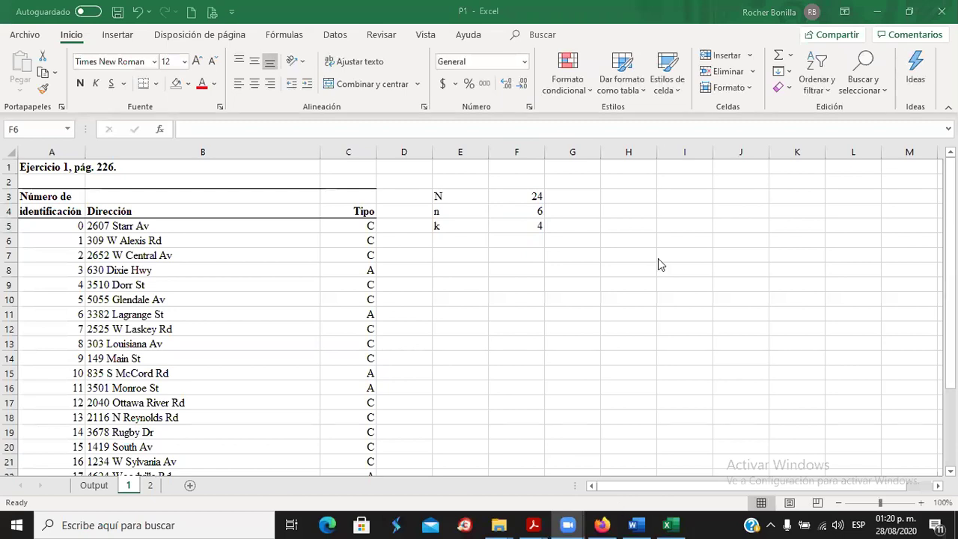
scroll(650, 274, "down", 1)
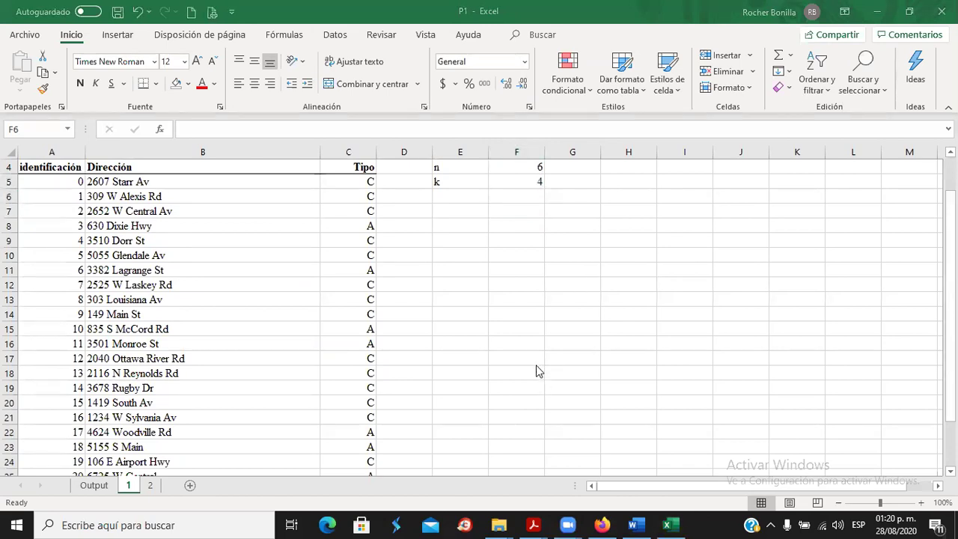
scroll(539, 370, "up", 1)
key("alt+Tab")
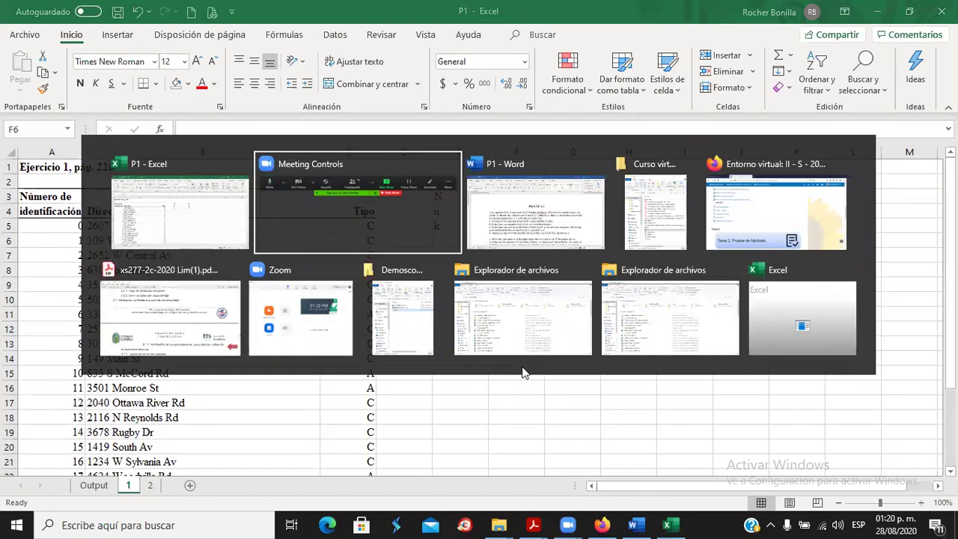
key("alt+Tab")
key("Tab")
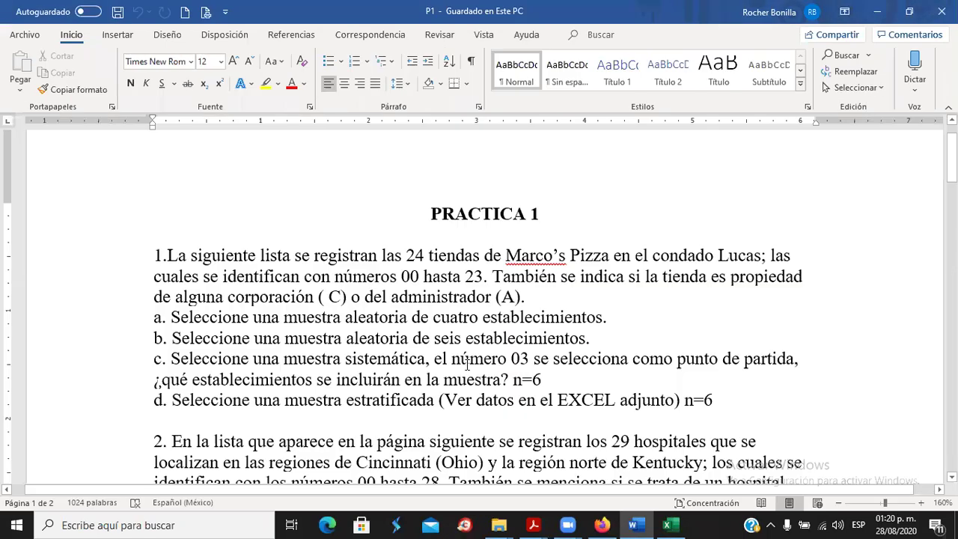
key("alt+Tab")
key("Tab")
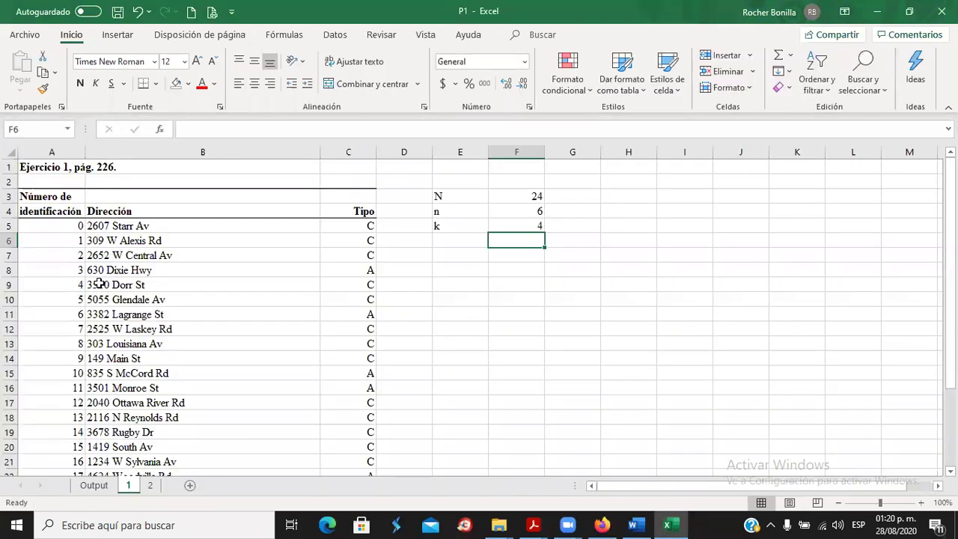
Fill the rows of stores 3, 7 and 11 (columns A to C) yellow.
left_click_drag(73, 271, 322, 268)
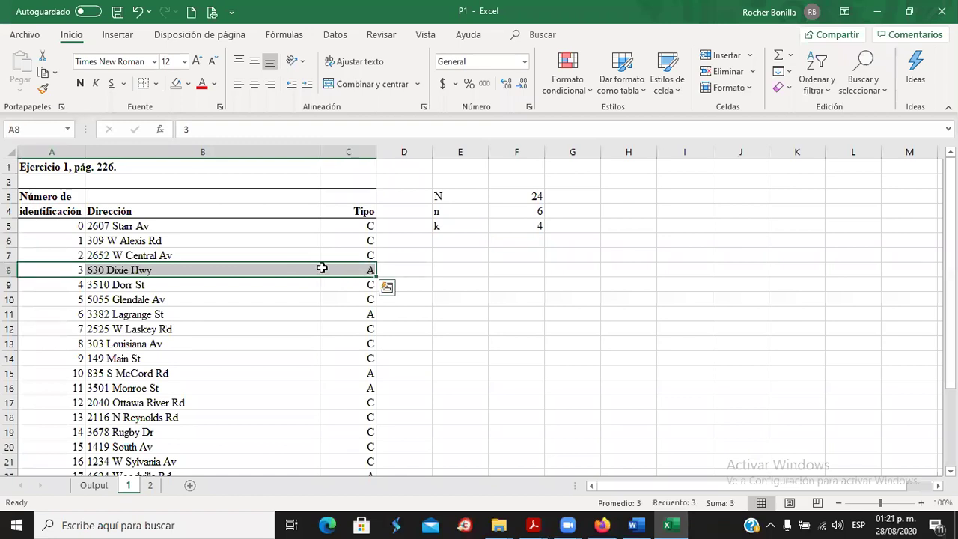
left_click(188, 84)
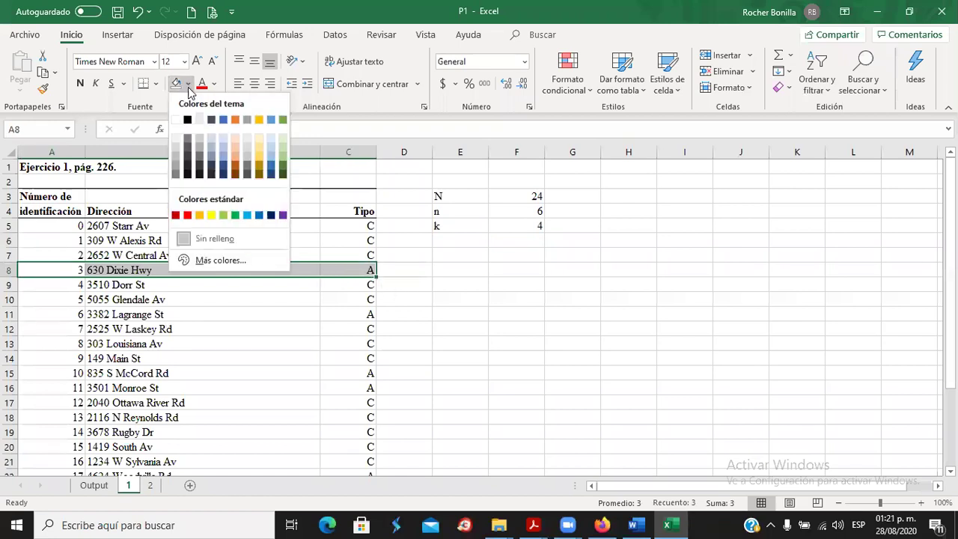
left_click(211, 216)
left_click(140, 290)
left_click(142, 304)
left_click(142, 315)
left_click(142, 329)
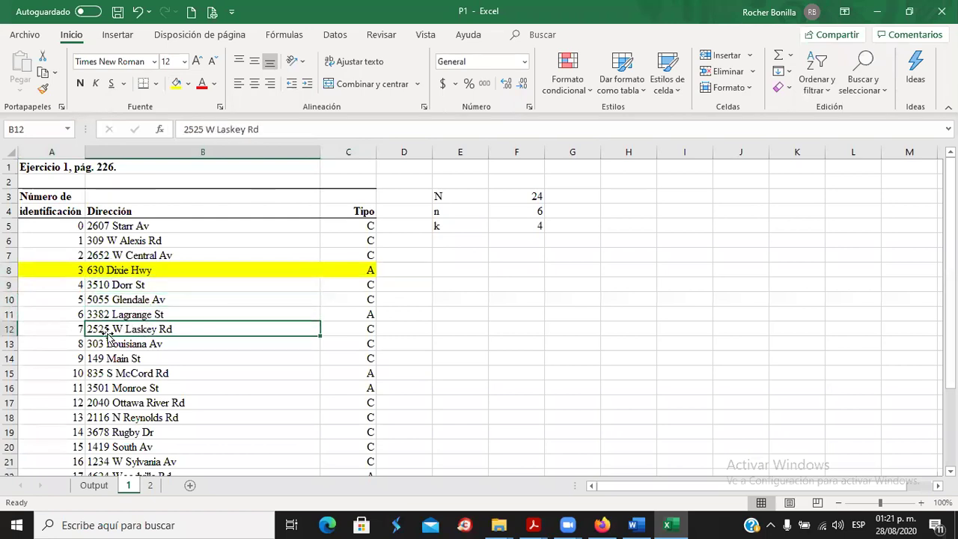
left_click_drag(47, 330, 359, 327)
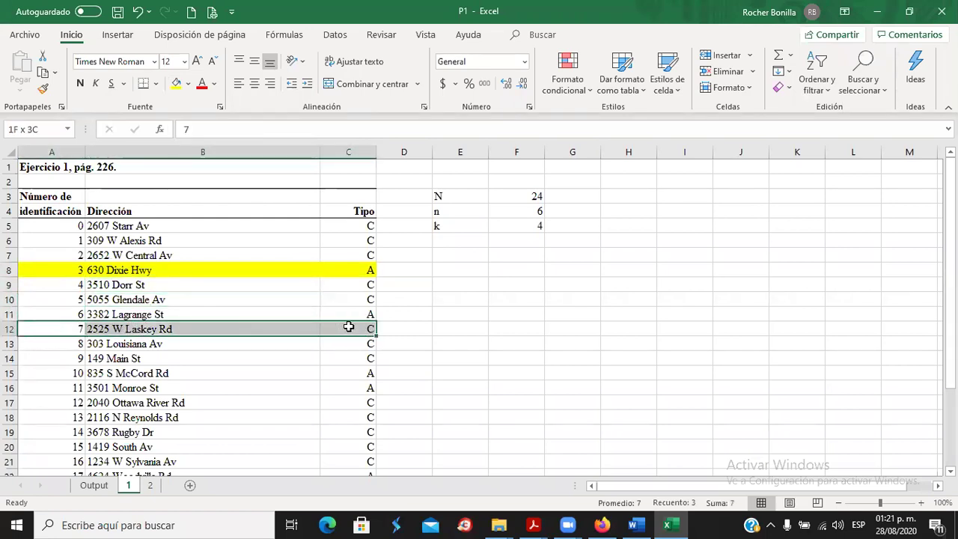
left_click(176, 83)
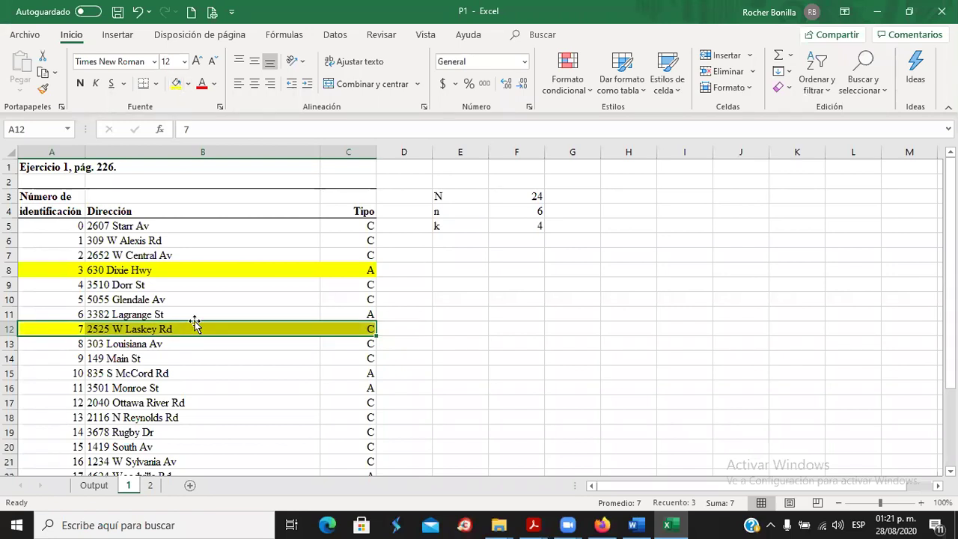
left_click(161, 346)
left_click(155, 358)
left_click(151, 373)
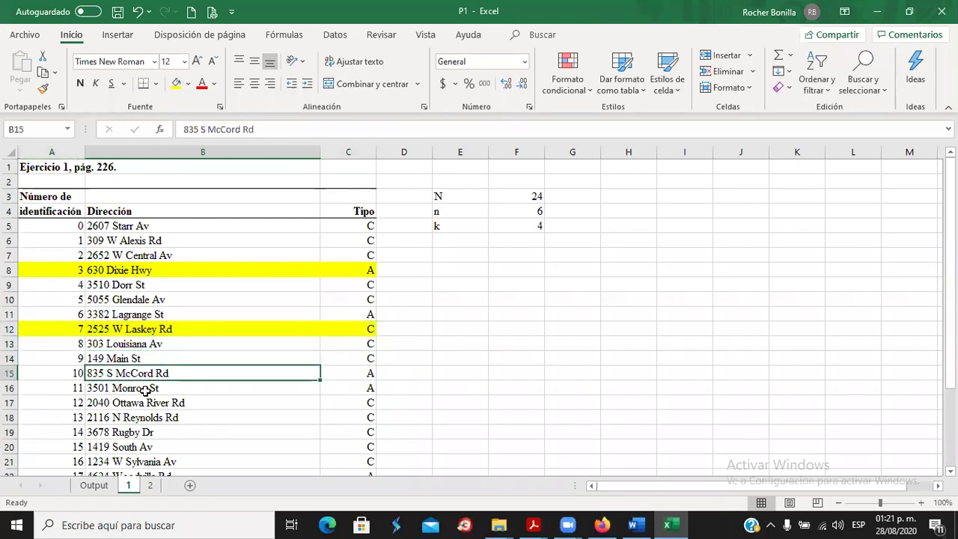
left_click_drag(64, 389, 357, 386)
left_click(177, 83)
Count down every fourth store and fill the rows of stores 15 and 19 yellow.
scroll(187, 309, "down", 2)
left_click(181, 314)
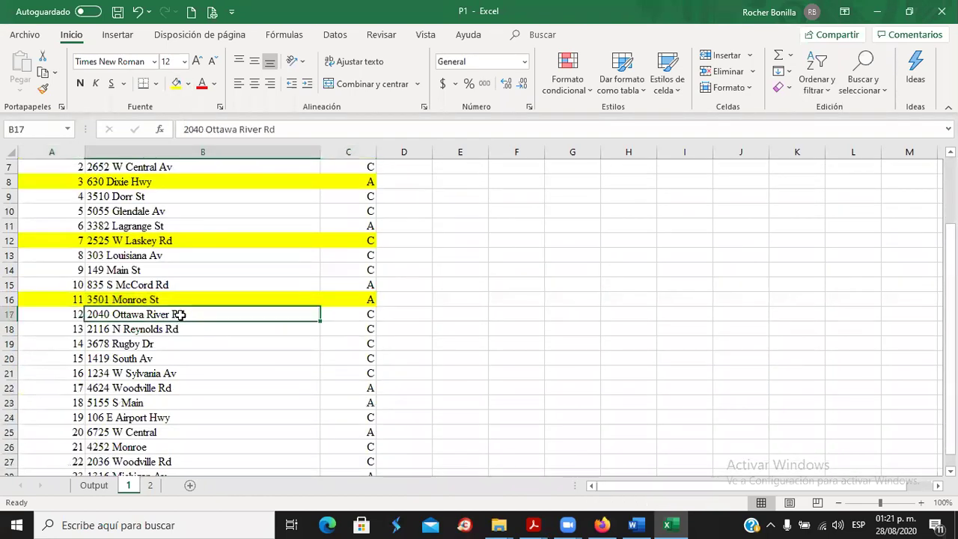
left_click(166, 329)
left_click(153, 346)
left_click(139, 359)
left_click_drag(60, 359, 370, 359)
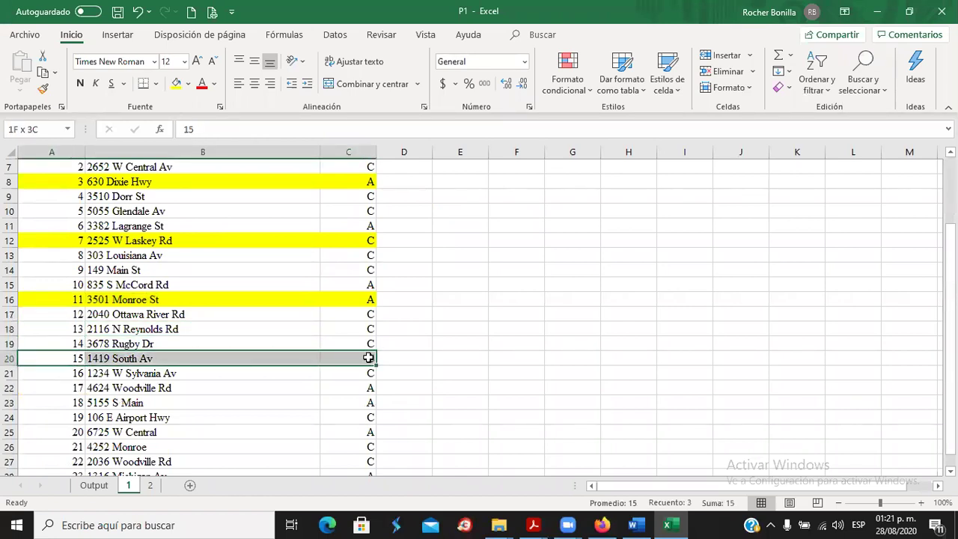
left_click(176, 83)
left_click(149, 373)
left_click(150, 388)
left_click(137, 403)
left_click(139, 420)
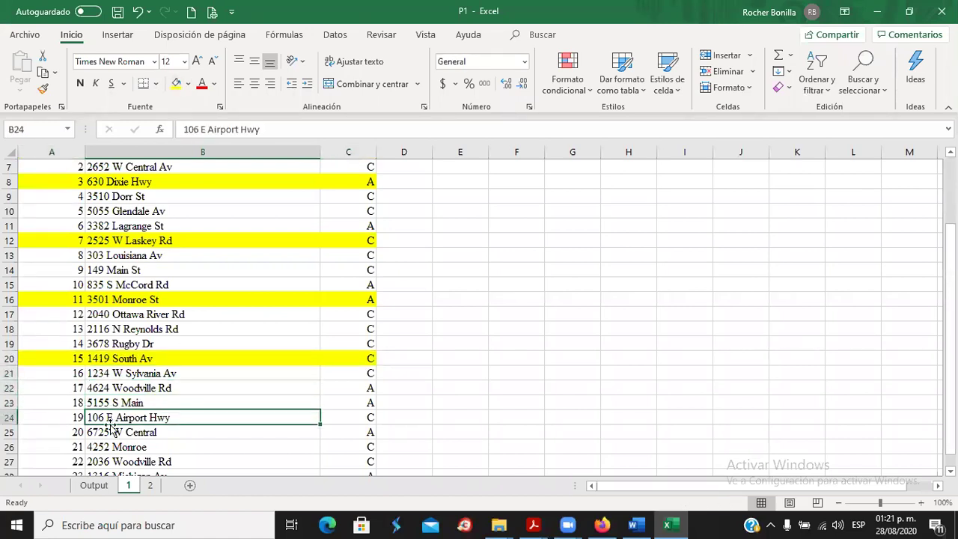
left_click_drag(60, 417, 370, 417)
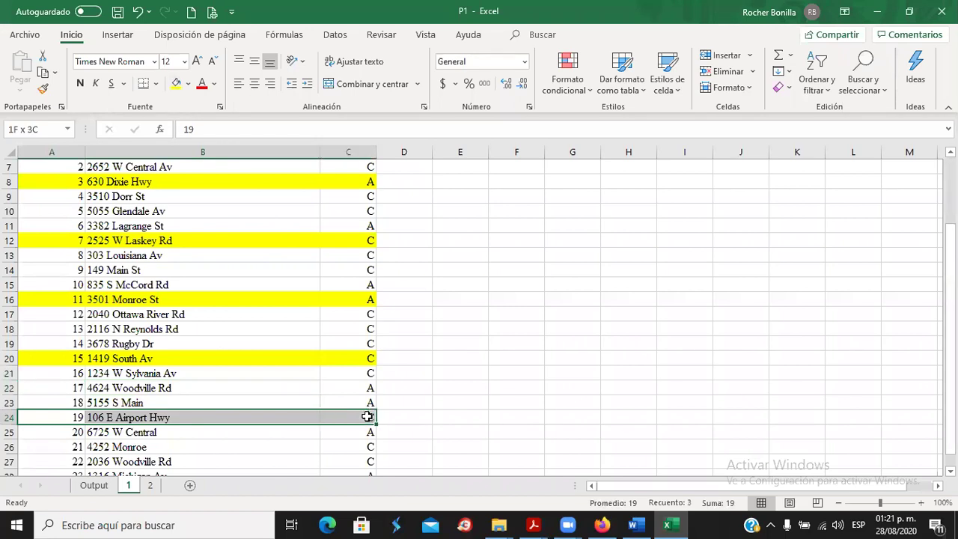
left_click(175, 83)
Fill store 23's row, A28:C28, yellow and clear the selection.
scroll(225, 300, "down", 3)
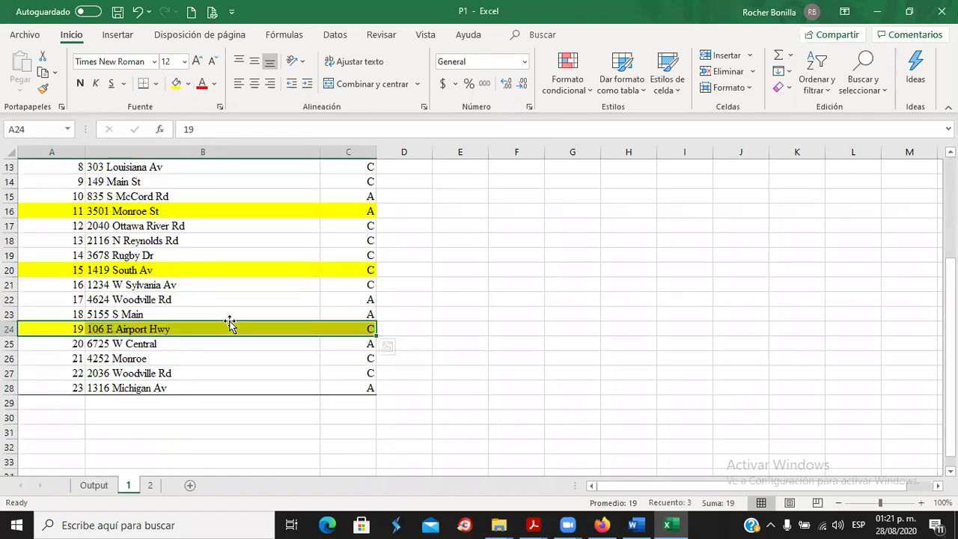
left_click(160, 301)
left_click(157, 314)
left_click(157, 330)
left_click(115, 344)
left_click_drag(63, 348, 340, 360)
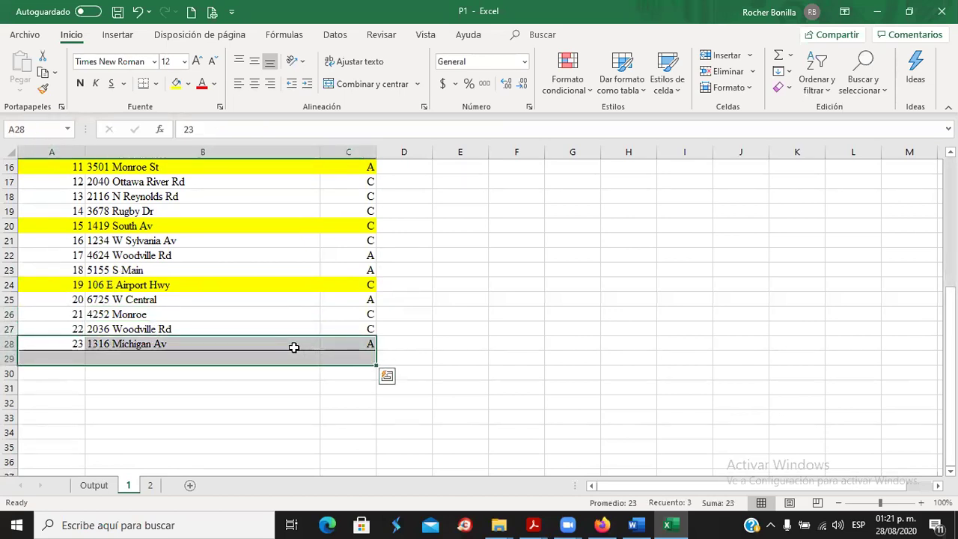
left_click(252, 342)
left_click_drag(62, 345, 346, 341)
left_click(176, 83)
scroll(463, 307, "up", 4)
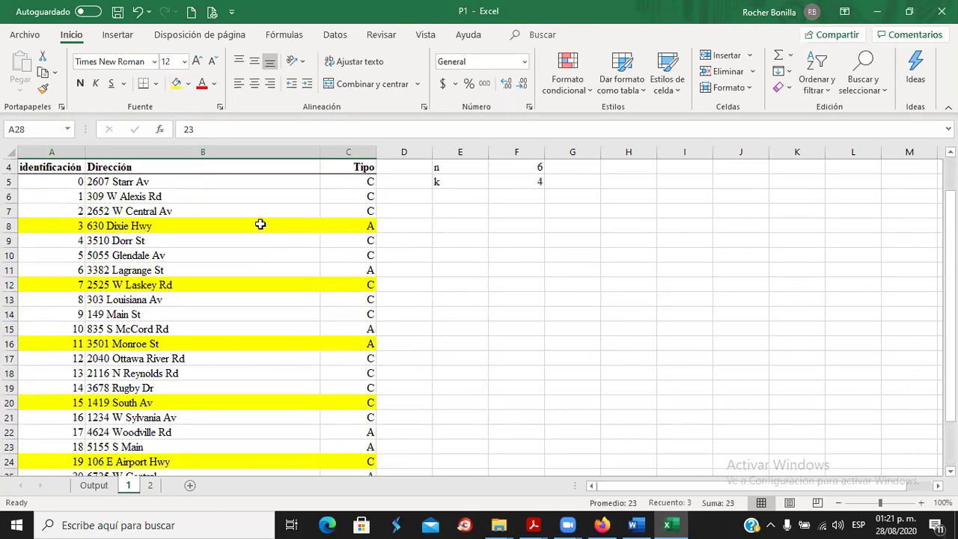
scroll(222, 404, "down", 1)
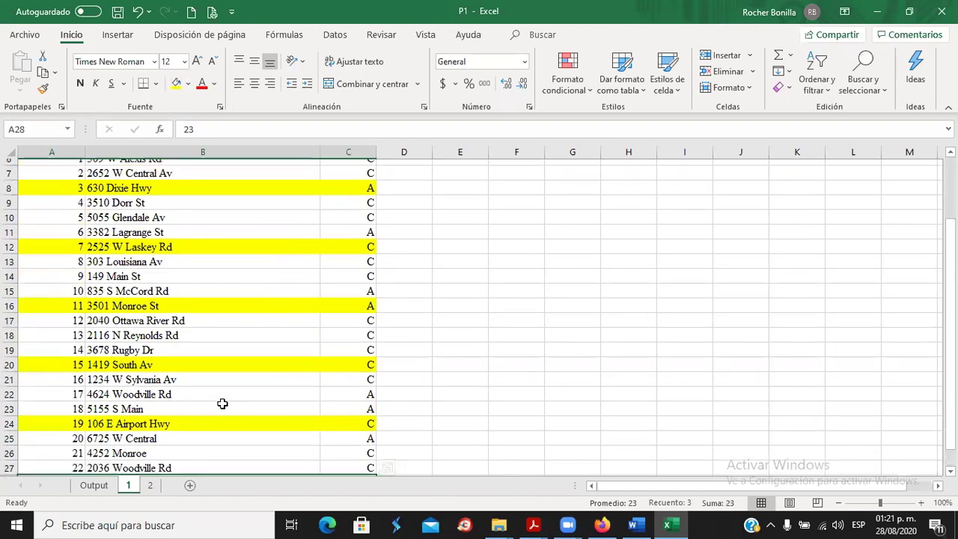
scroll(232, 408, "down", 2)
left_click(552, 327)
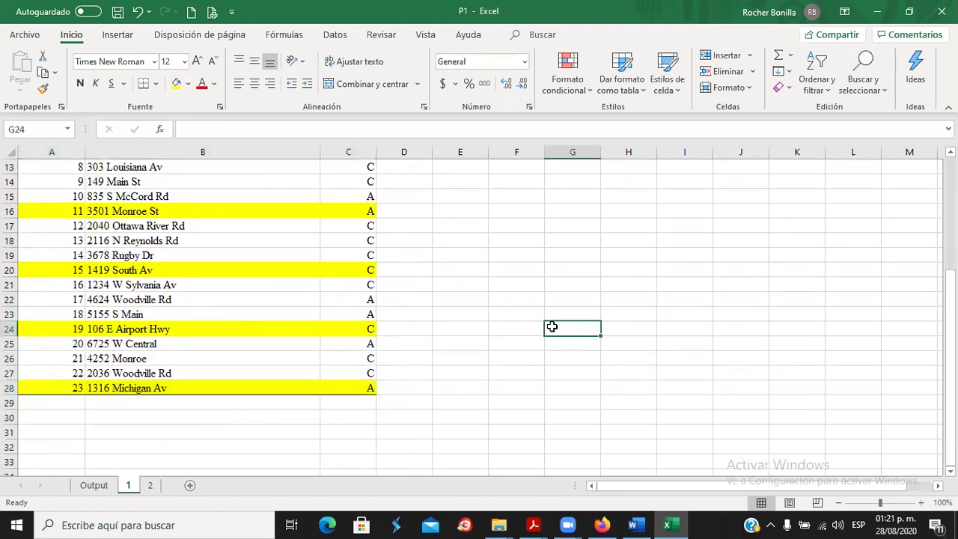
scroll(552, 326, "up", 4)
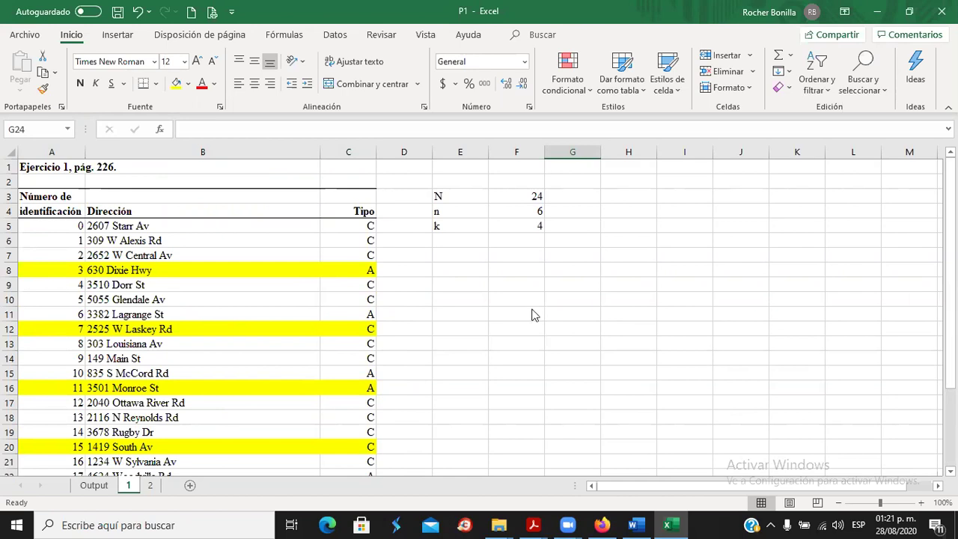
key("alt+Tab")
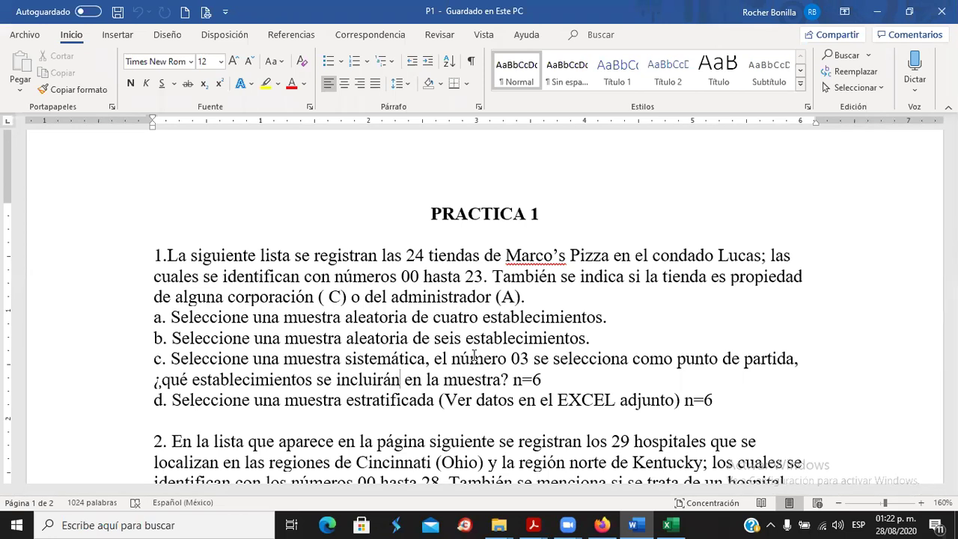
key("alt+Tab")
left_click_drag(451, 197, 568, 256)
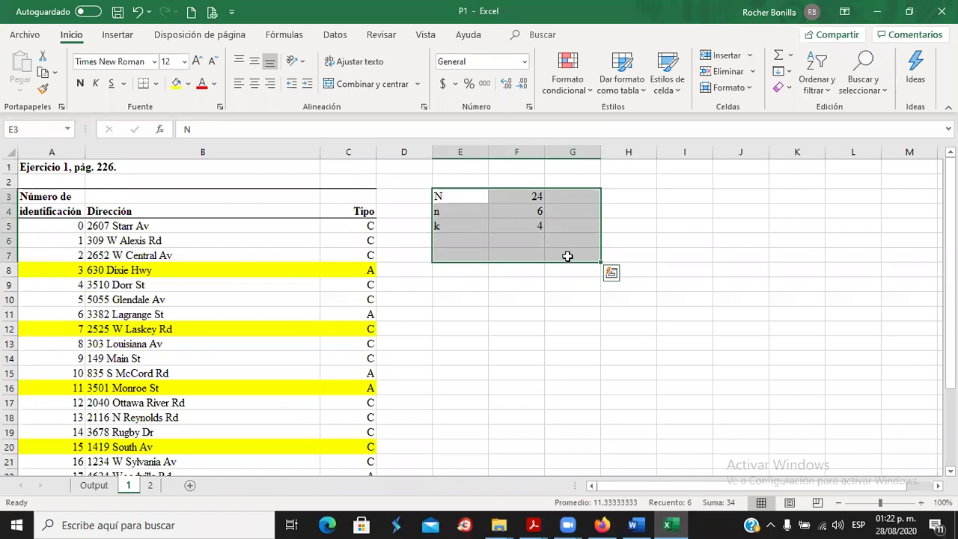
left_click(451, 271)
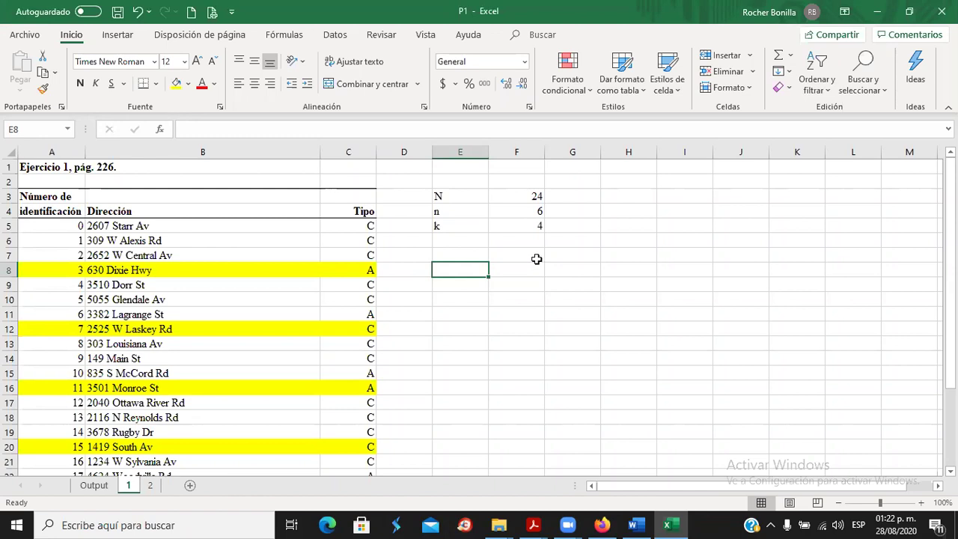
Type the headings Estrados in E8 and No in F8, with row labels C, A and Total below.
type("Estra")
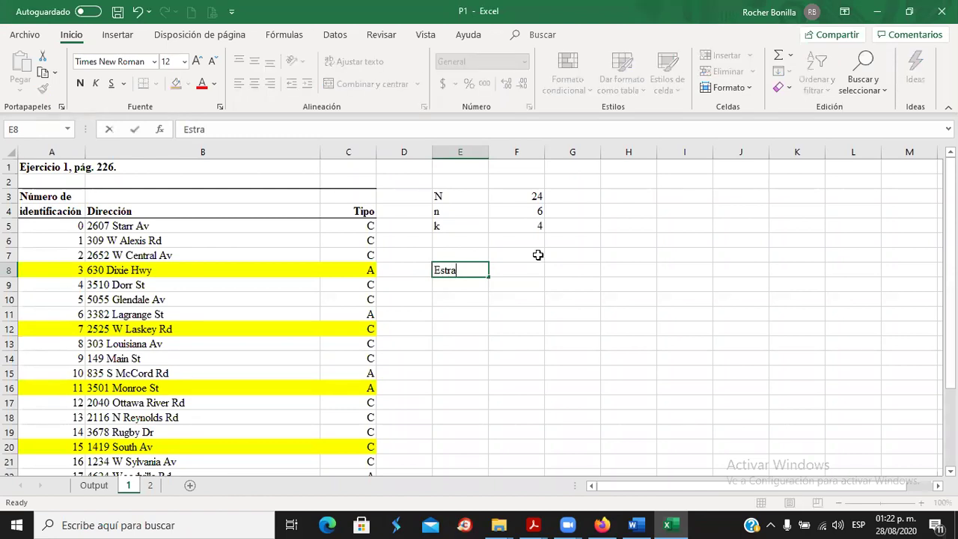
type("do")
type("s")
key("Return")
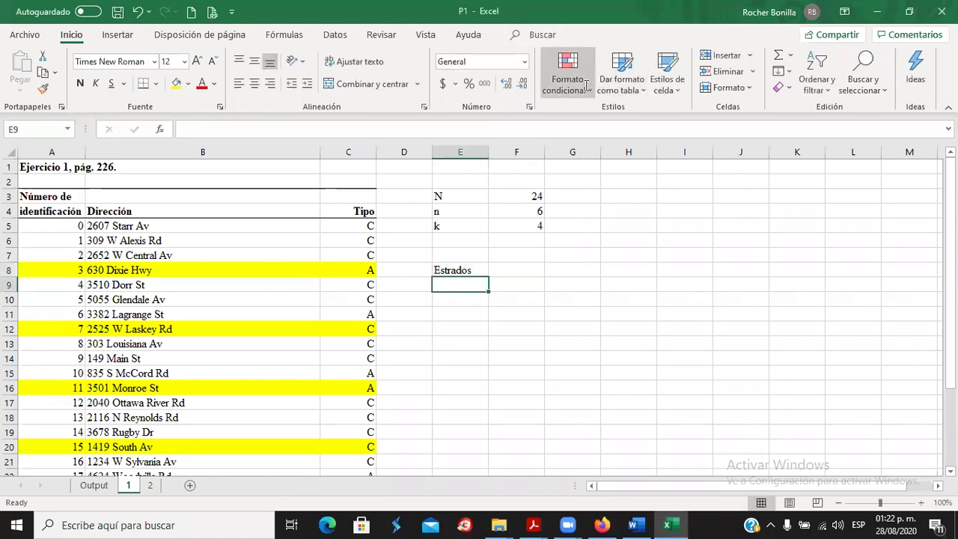
scroll(360, 277, "down", 4)
scroll(360, 278, "up", 3)
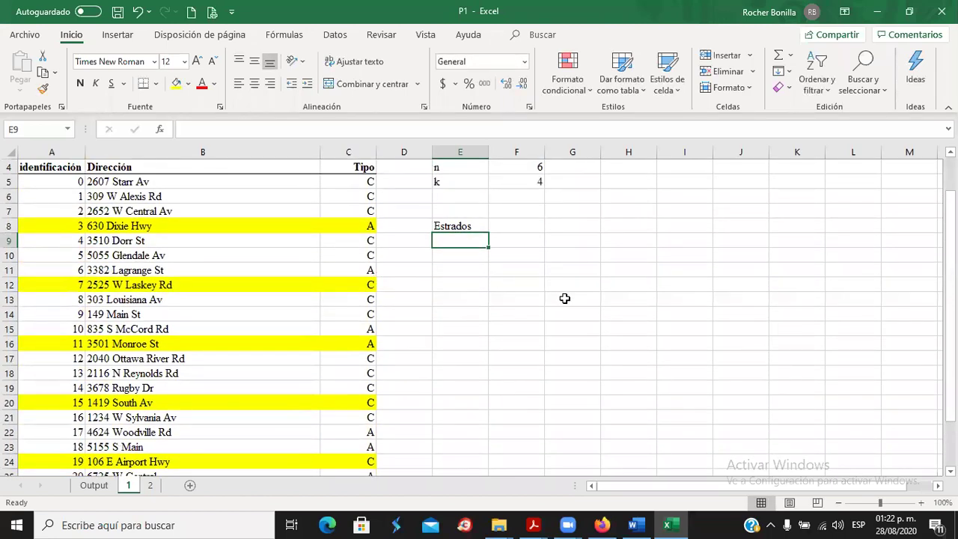
type("C")
key("Return")
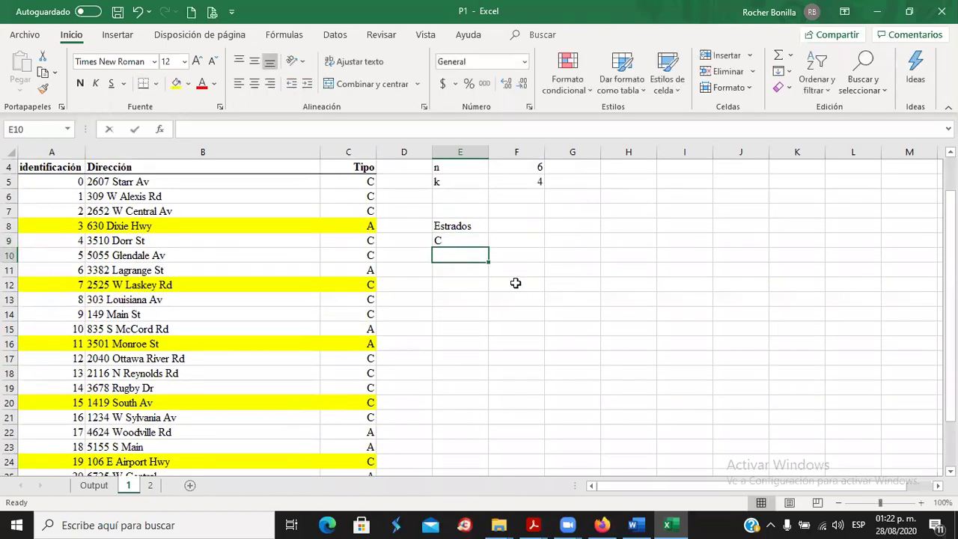
type("A")
key("Return")
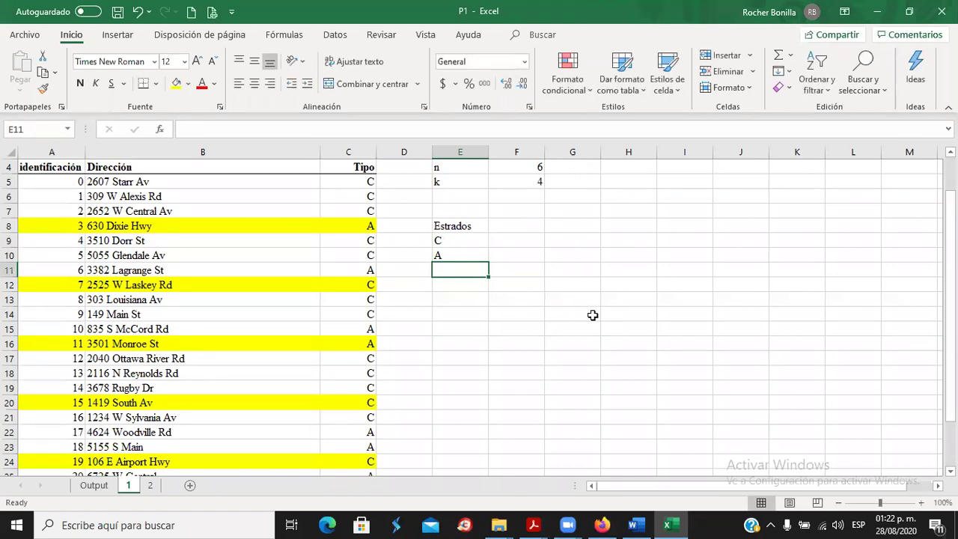
type("T")
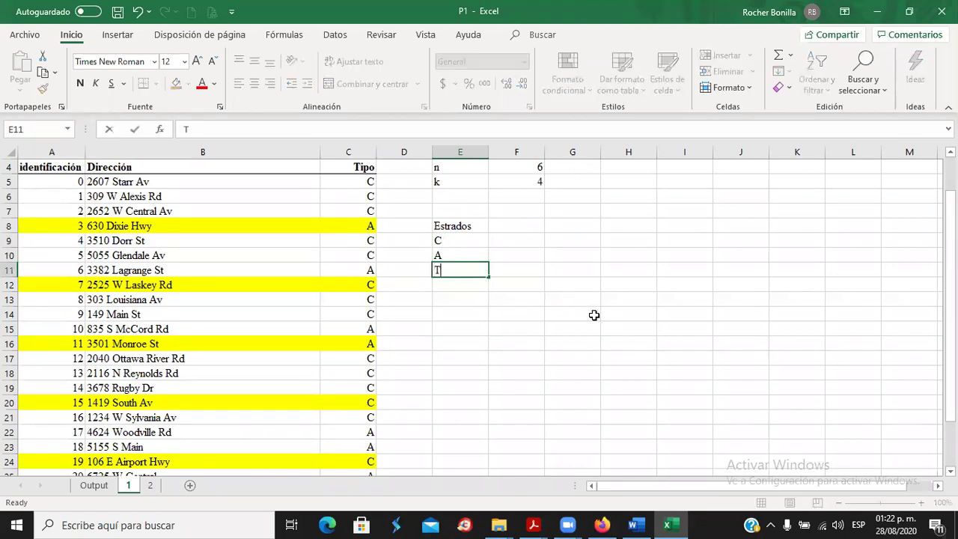
key("Return")
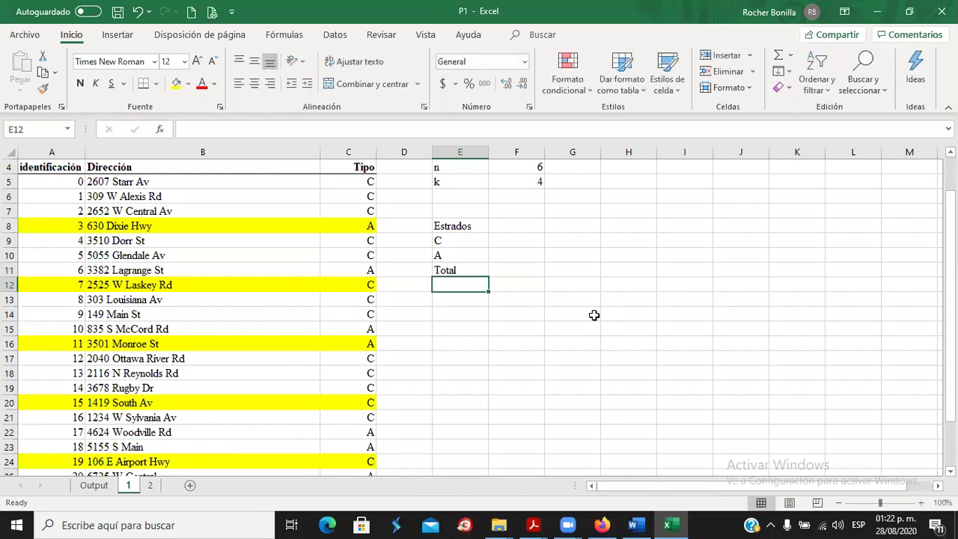
left_click(505, 228)
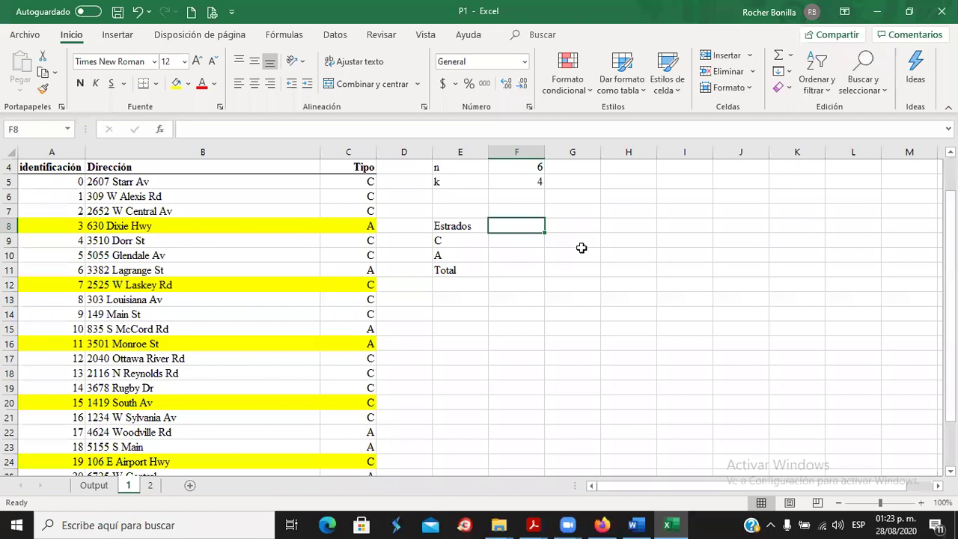
type("No")
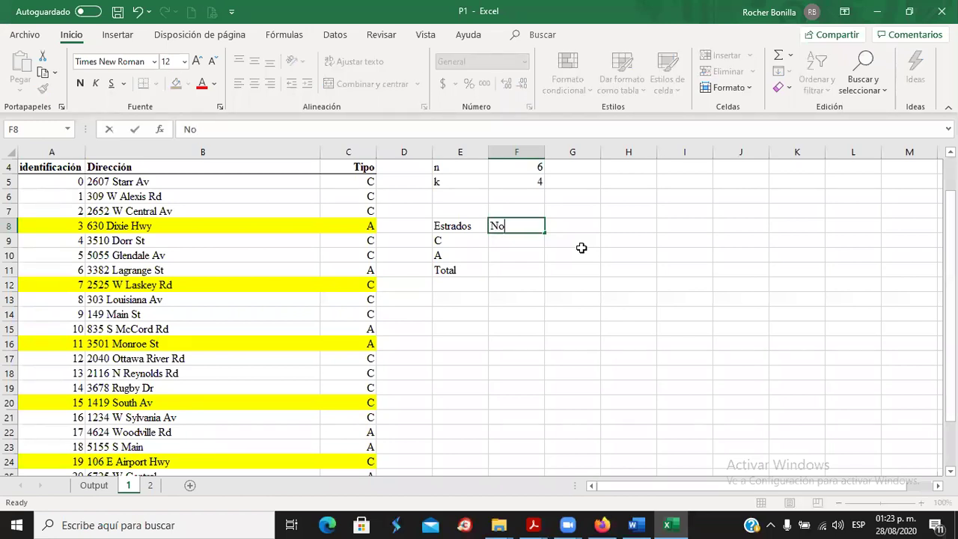
key("Return")
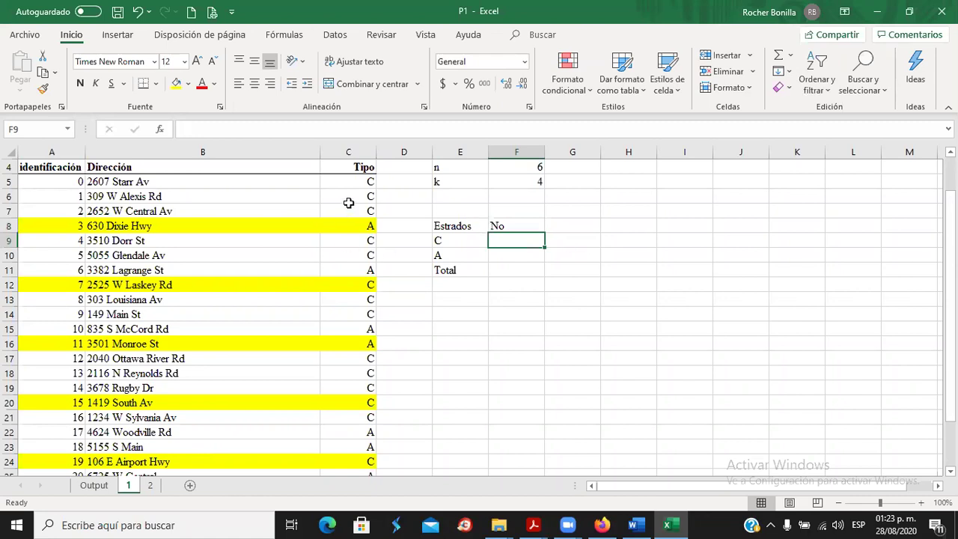
Count the type C stores by going down the store type column, rows 5 to 27.
left_click(353, 181)
left_click(361, 196)
left_click(362, 211)
left_click(364, 238)
left_click(363, 254)
left_click(360, 286)
left_click(364, 299)
left_click(364, 312)
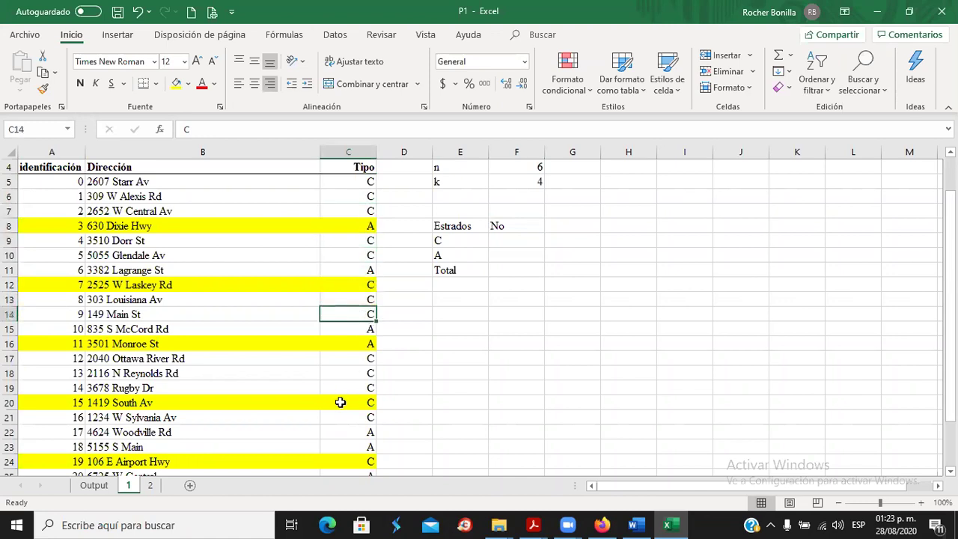
left_click(357, 358)
left_click(357, 371)
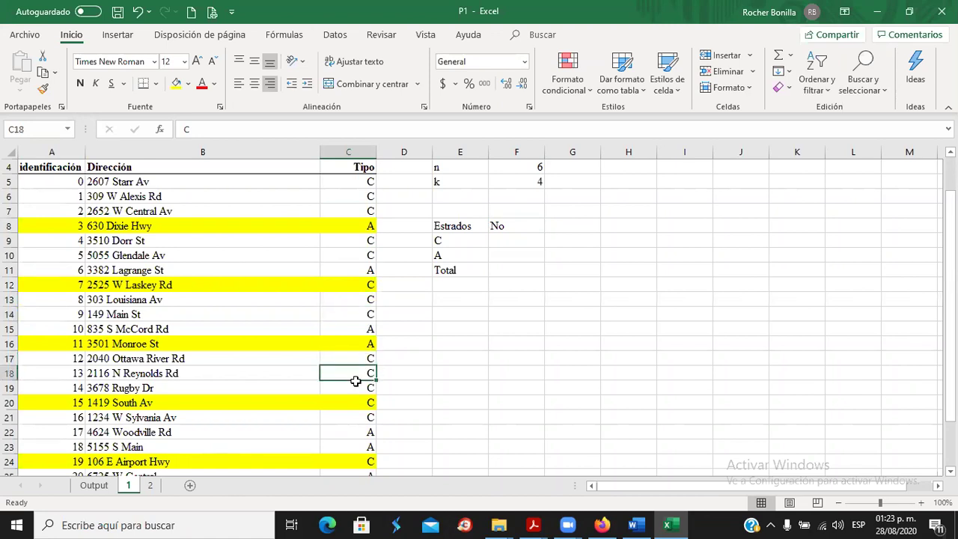
left_click(352, 385)
scroll(397, 366, "down", 2)
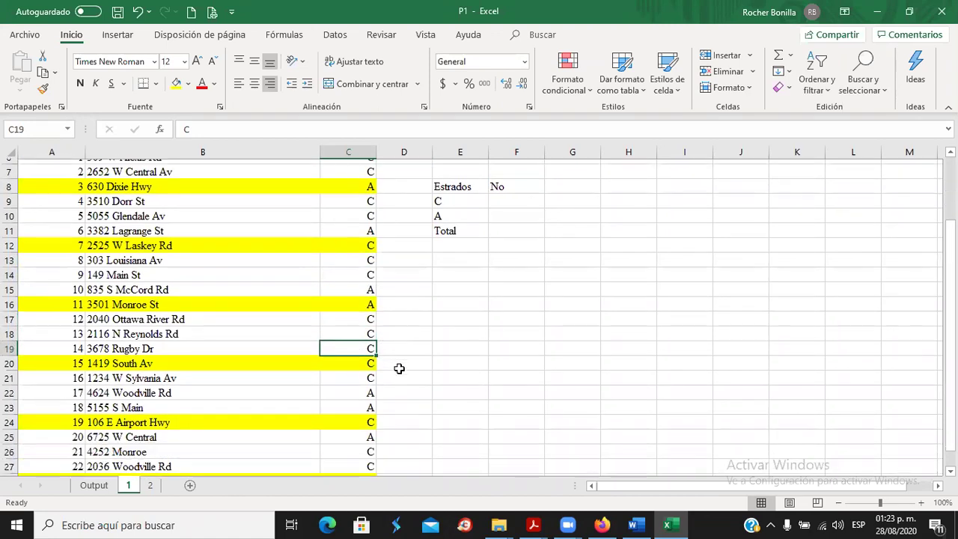
left_click(343, 315)
left_click(348, 330)
left_click(354, 372)
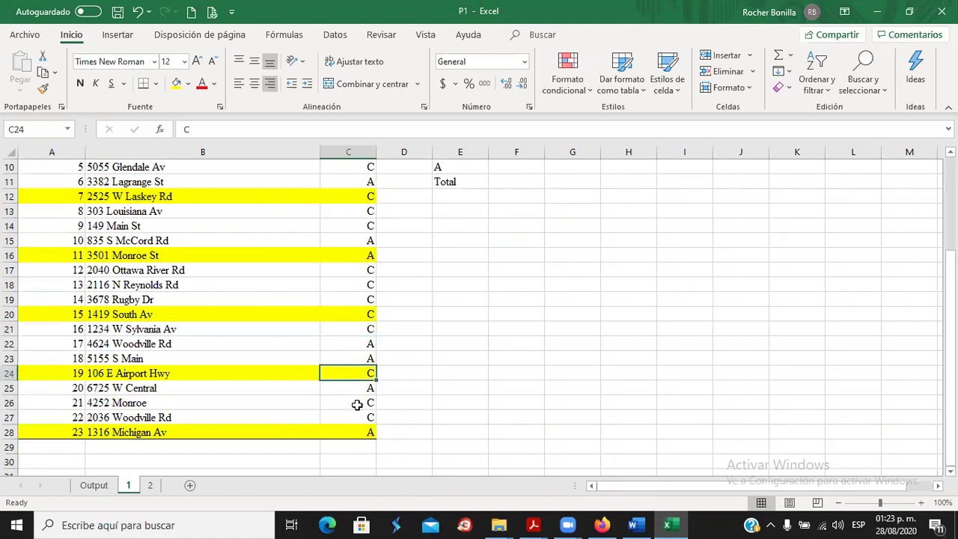
left_click(358, 406)
left_click(354, 417)
scroll(476, 368, "up", 3)
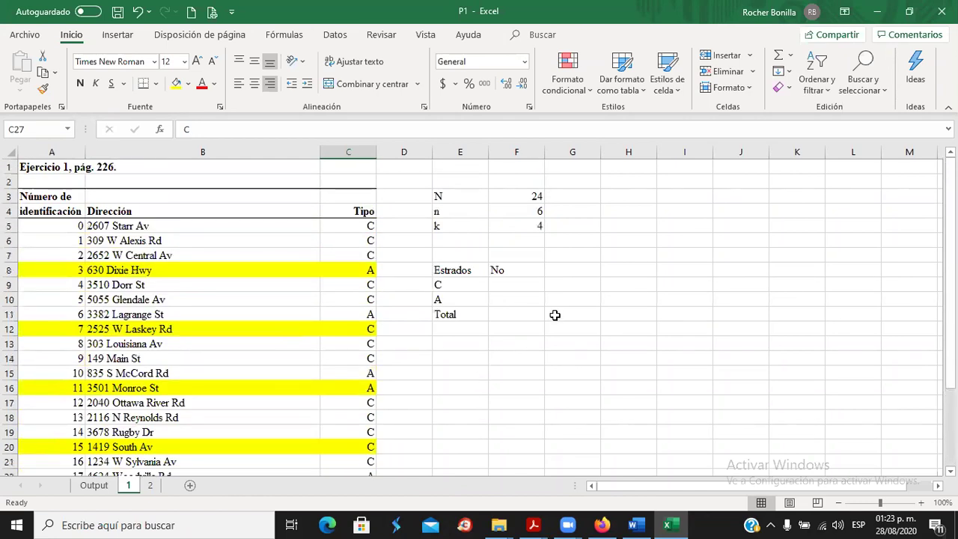
Enter 16 as the stratum C count in F9, then count the type A stores.
left_click(504, 286)
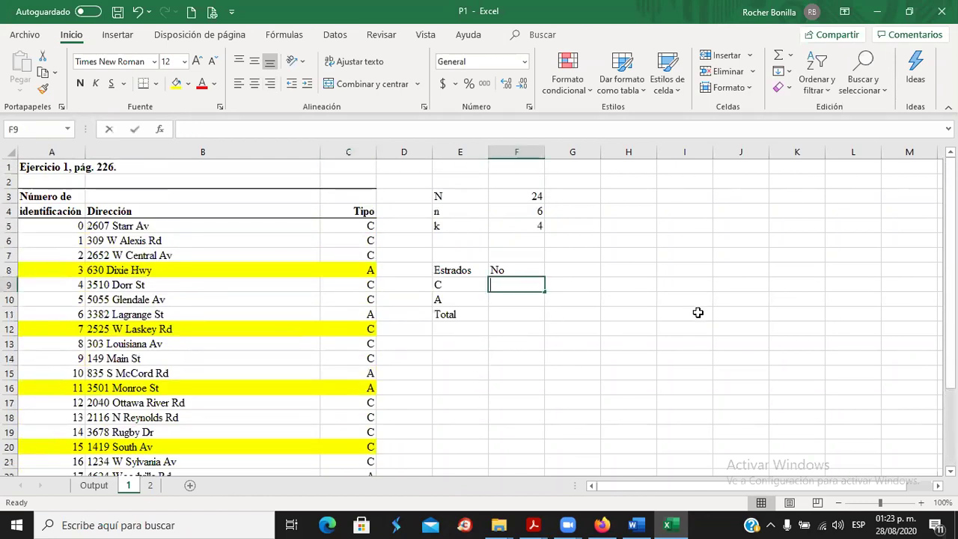
type("16")
key("Return")
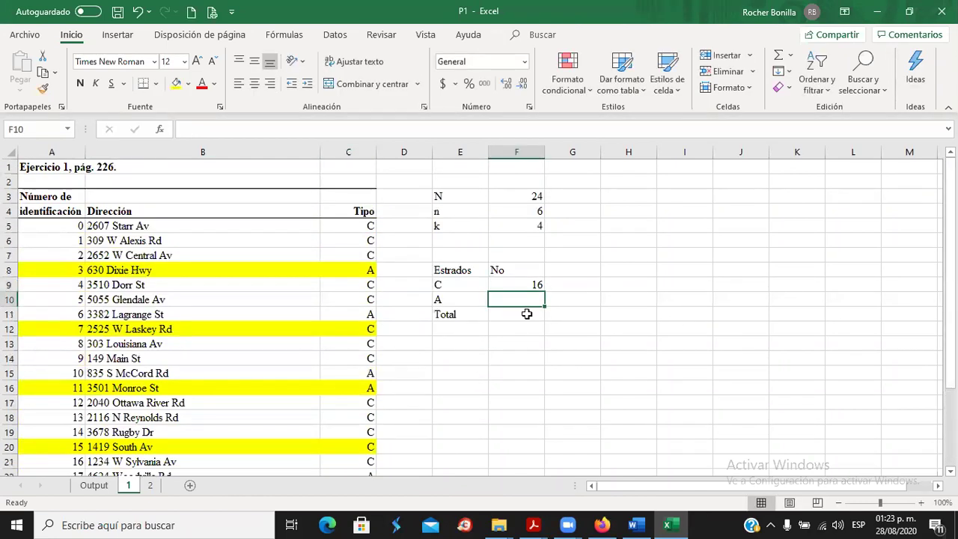
left_click(362, 269)
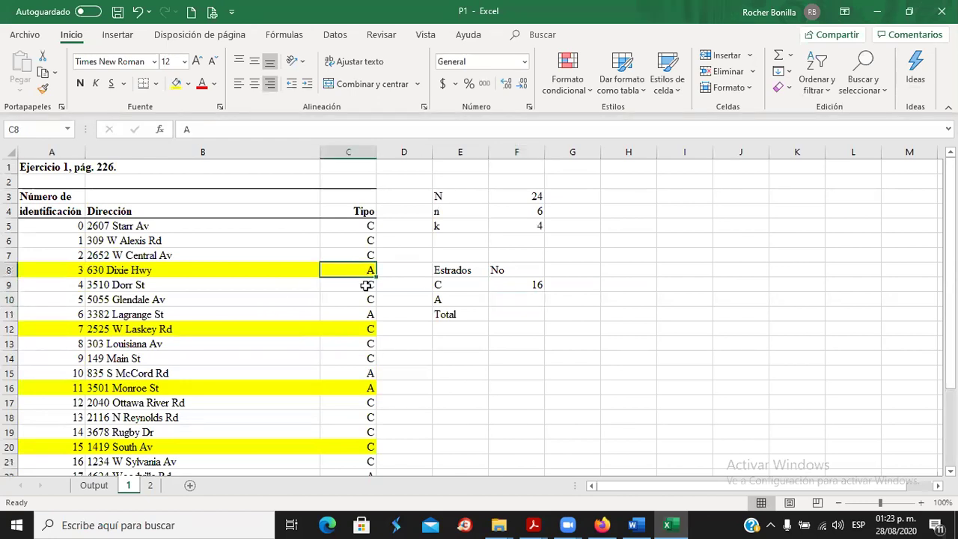
left_click(363, 315)
scroll(363, 321, "down", 2)
scroll(362, 330, "down", 1)
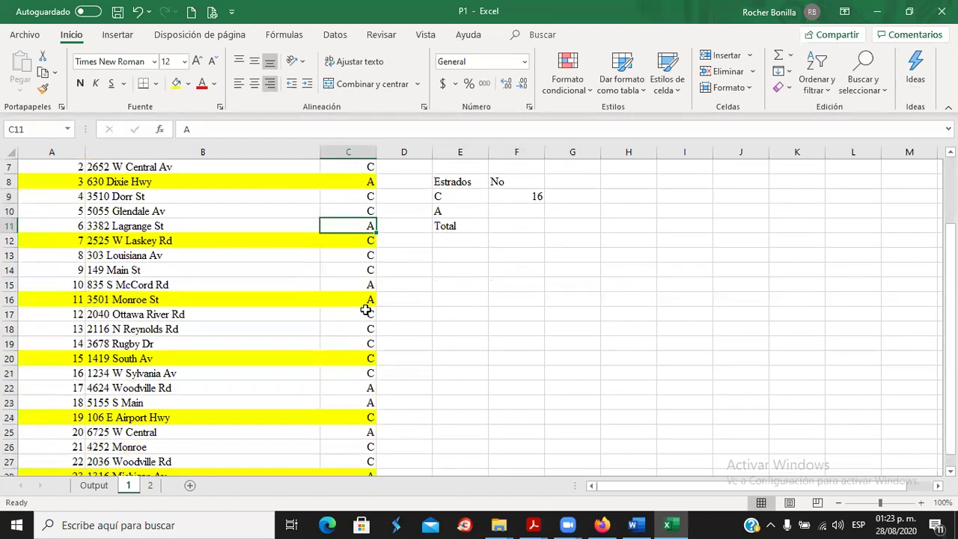
left_click(365, 299)
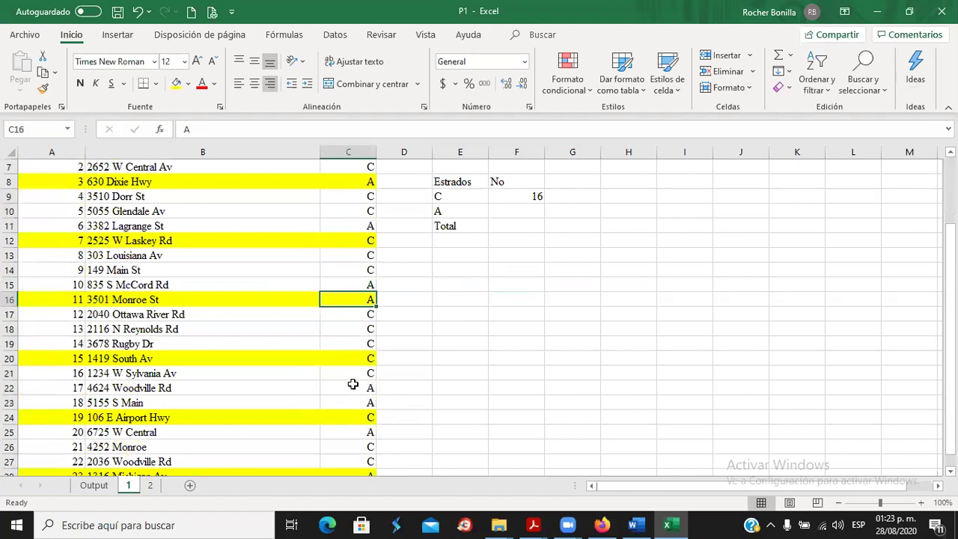
left_click(358, 388)
left_click(357, 402)
scroll(358, 402, "down", 2)
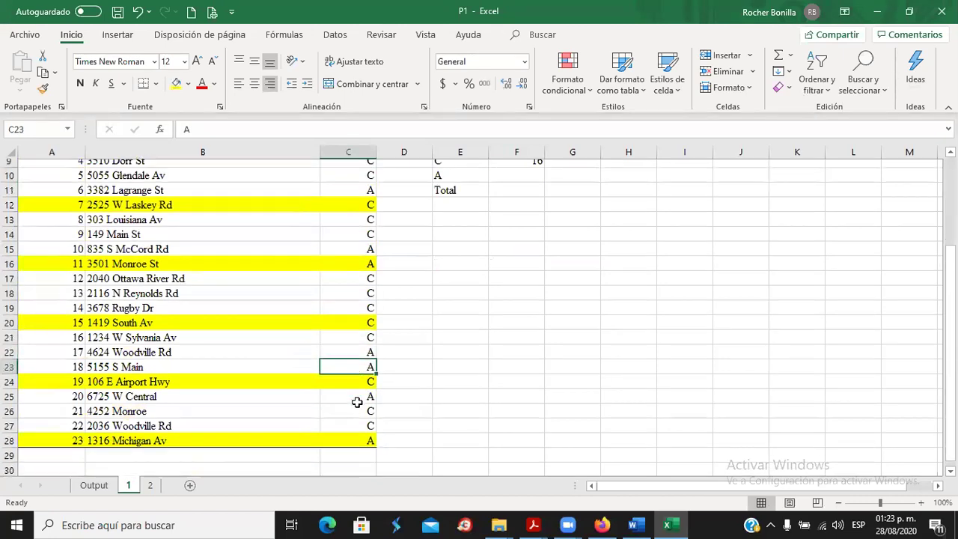
left_click(360, 344)
left_click(362, 389)
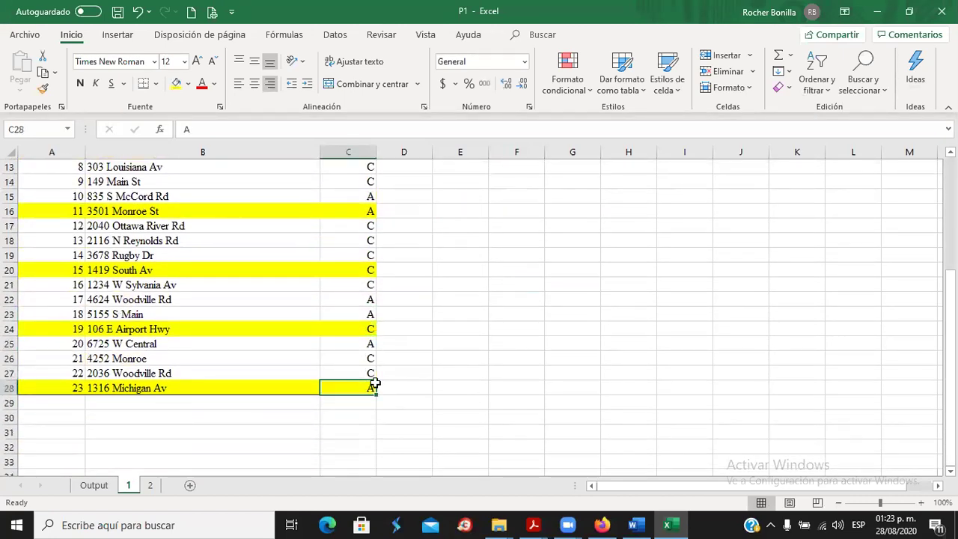
scroll(494, 321, "up", 4)
Enter 8 as the stratum A count in F10 and total both in F11 with =+F9+F10, giving 24.
left_click(528, 299)
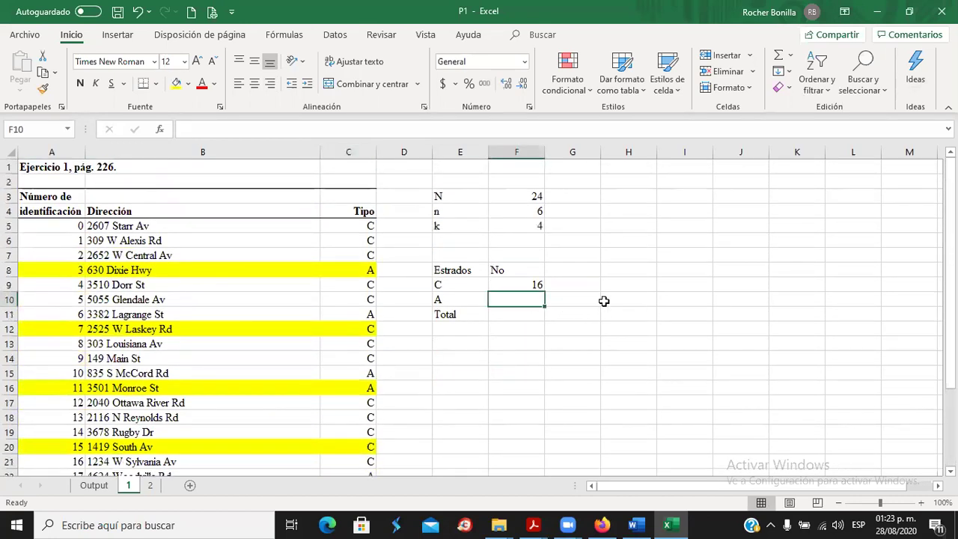
type("8")
key("Return")
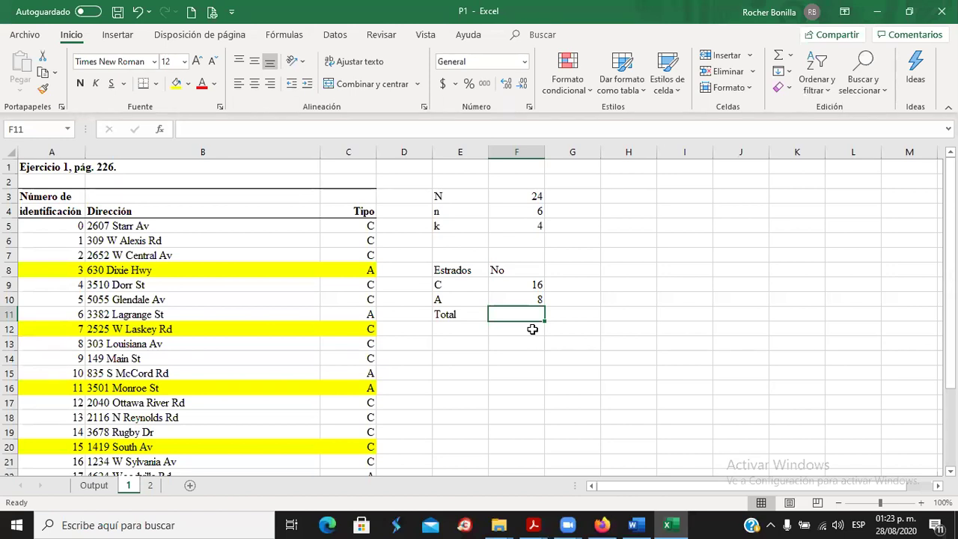
type("+")
left_click(529, 285)
type("+")
left_click(527, 298)
key("Return")
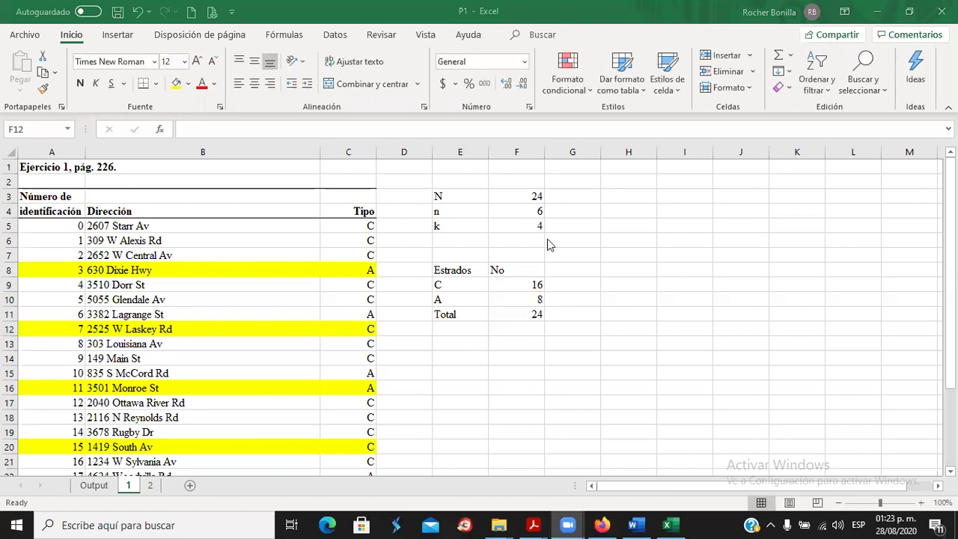
left_click(571, 270)
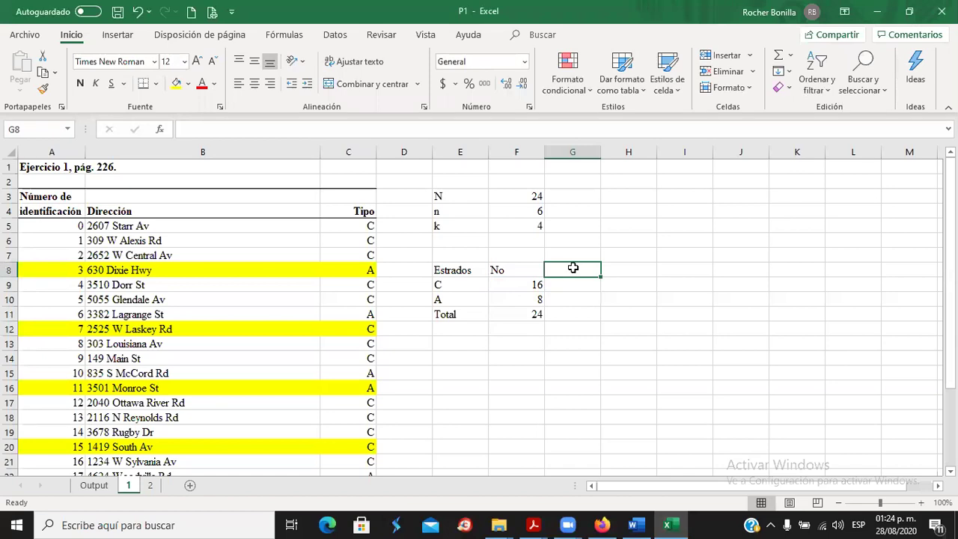
Head G8 with % and give stratum C's share as =F9/24, shown as 0.67.
type("%")
key("Return")
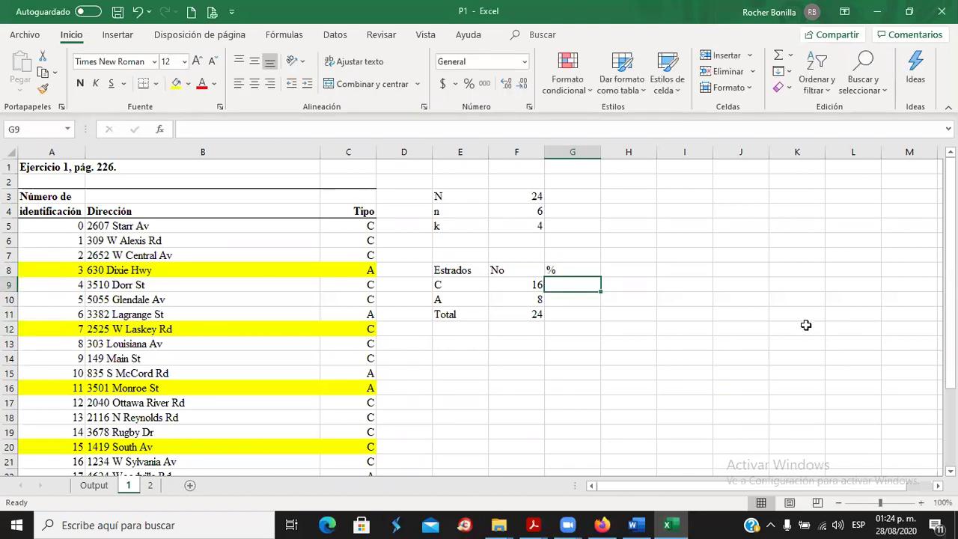
type("+")
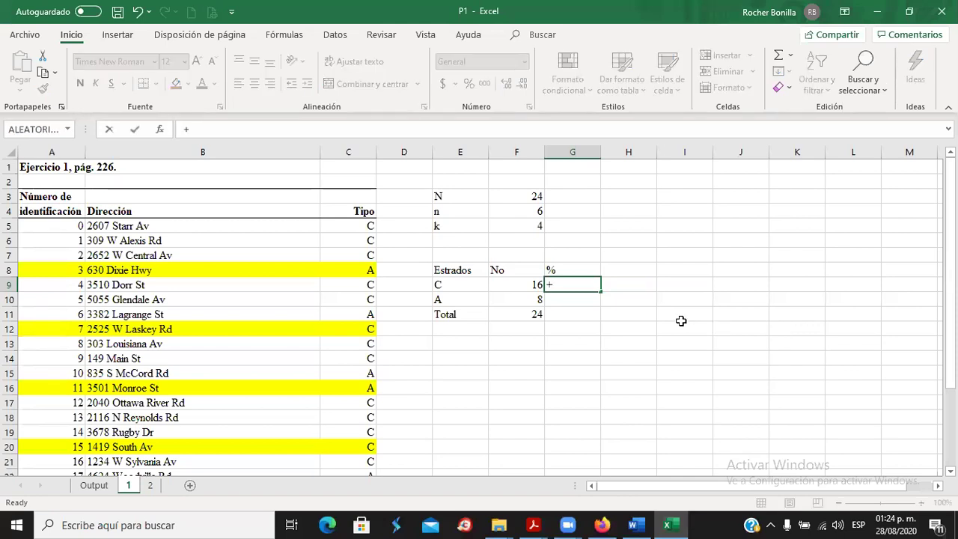
left_click(527, 285)
type("/")
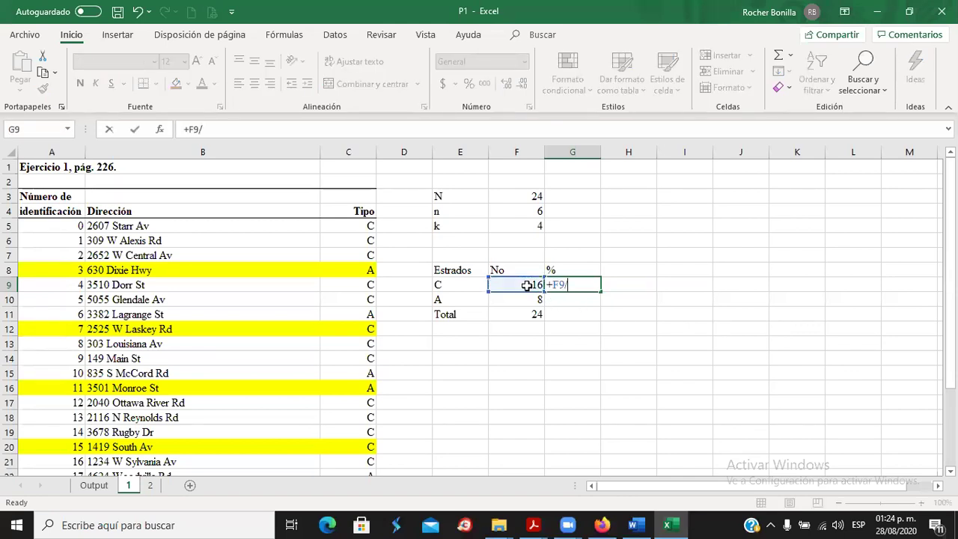
type("24")
key("Return")
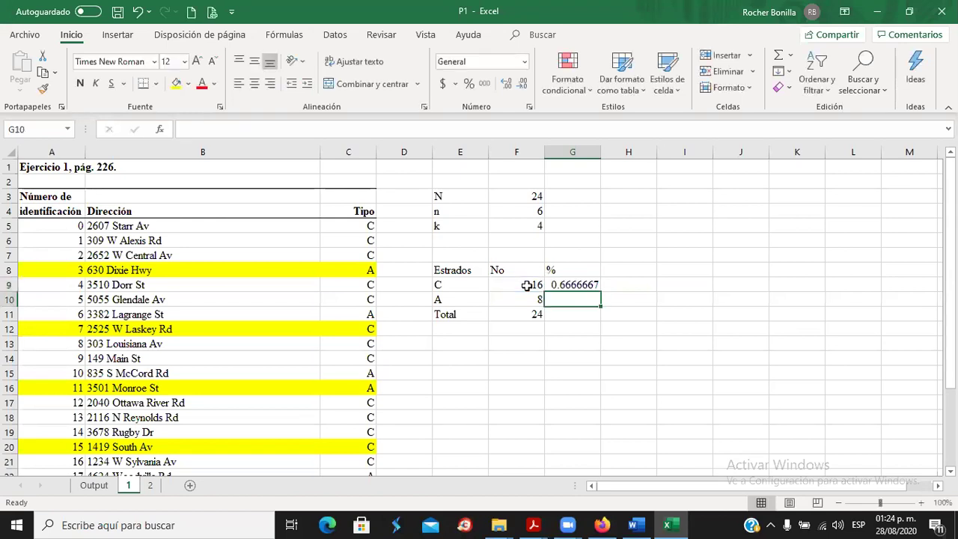
left_click(563, 284)
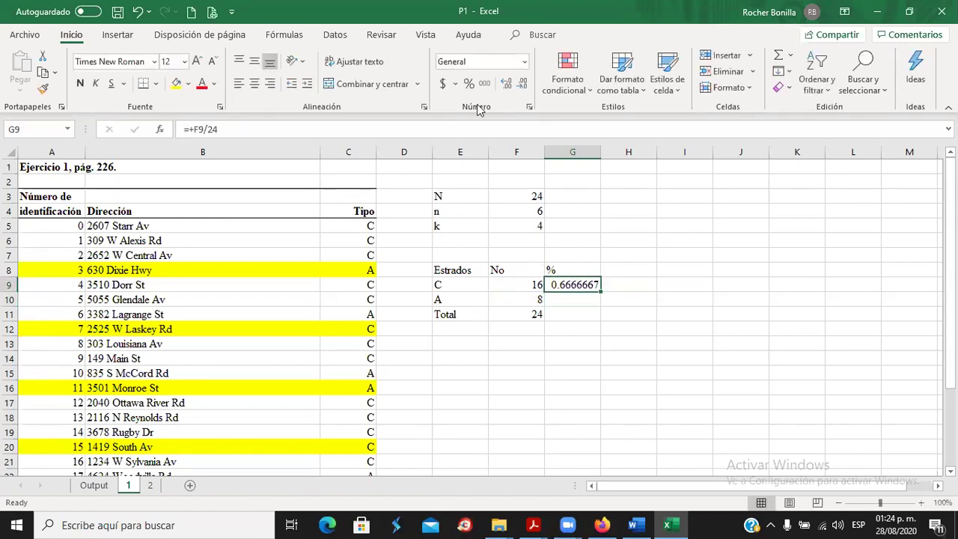
left_click(521, 86)
left_click(521, 87)
left_click(521, 87)
left_click(521, 87)
left_click(522, 86)
Enter stratum A's share as its count over the total, rounded to 0.33.
left_click(589, 299)
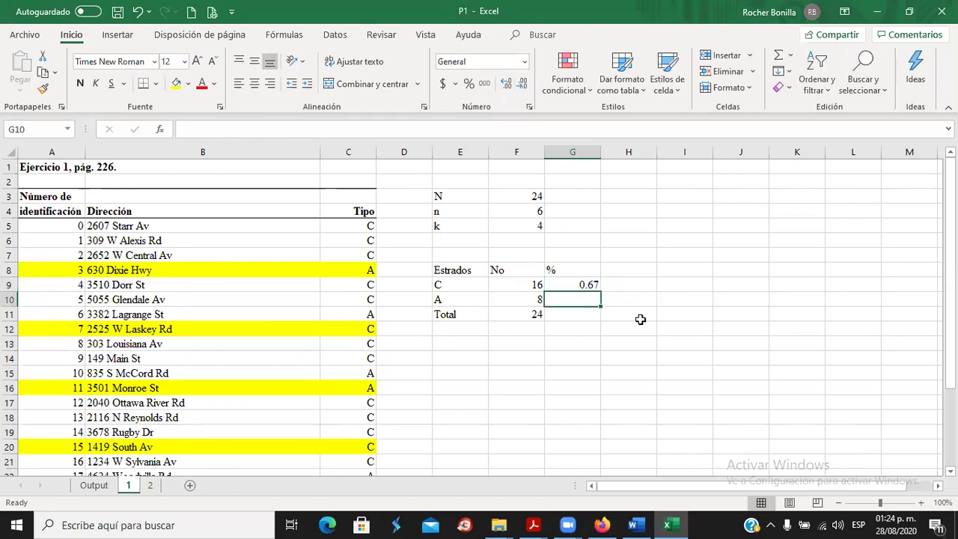
type("+")
left_click(535, 299)
type("/")
left_click(524, 315)
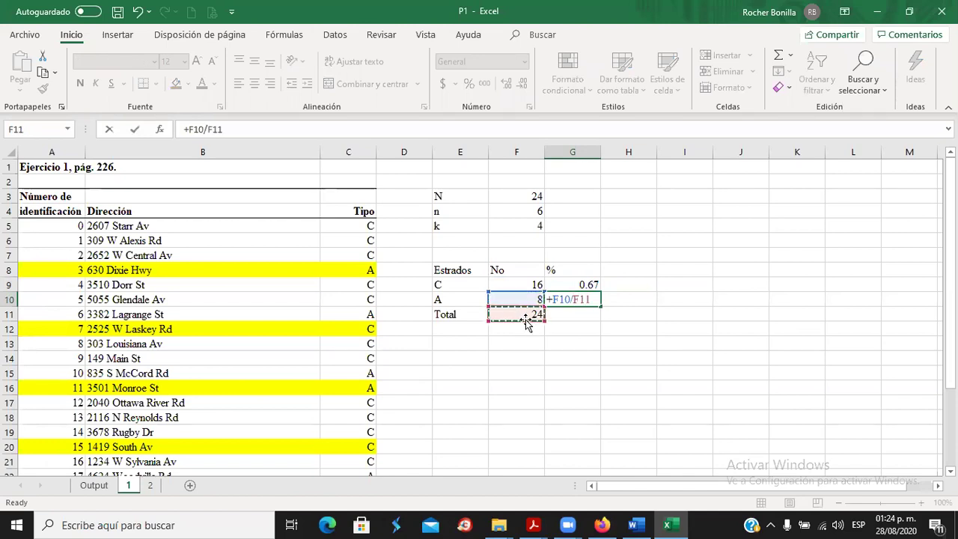
key("Return")
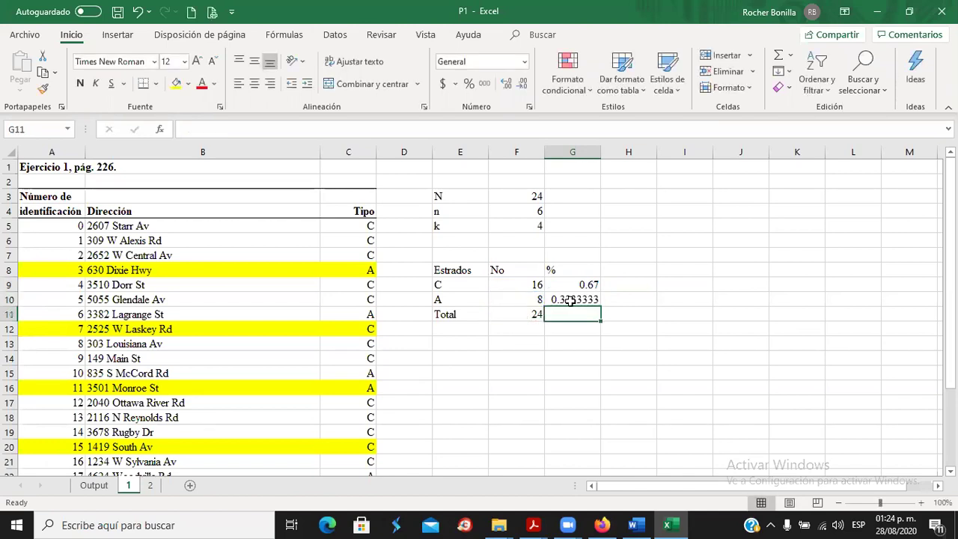
left_click(569, 300)
left_click(522, 84)
left_click(522, 83)
left_click(522, 84)
left_click(521, 83)
left_click(521, 85)
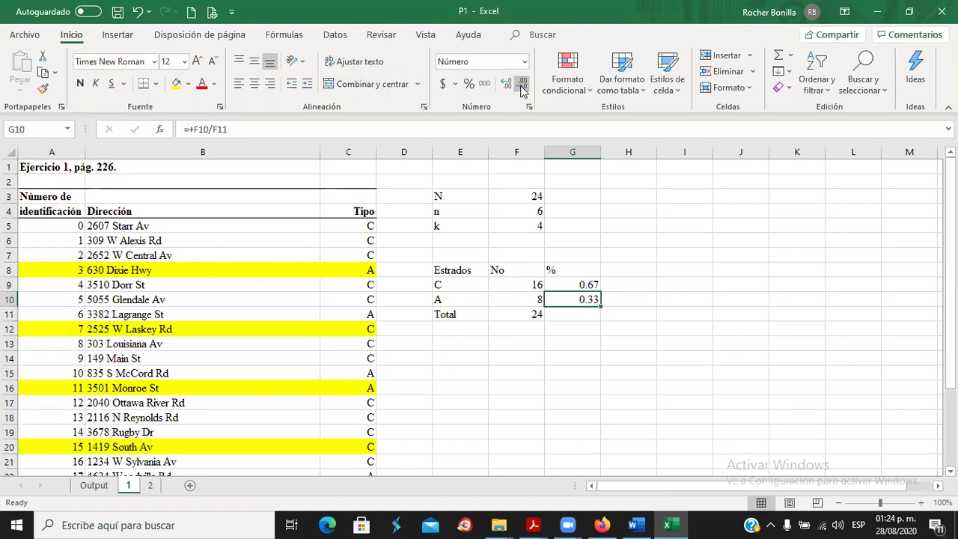
AutoSum the two shares into a 1.00 total in G11.
left_click(584, 320)
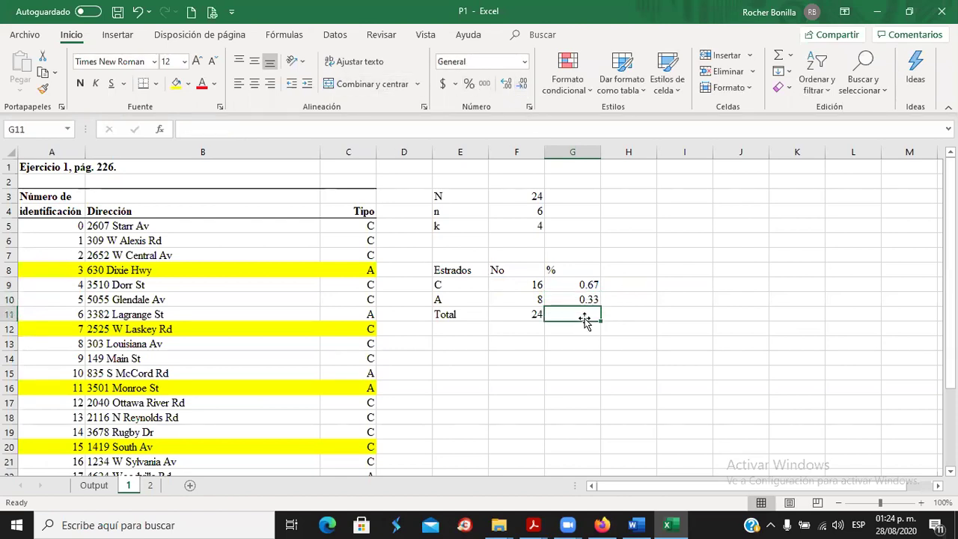
left_click(778, 58)
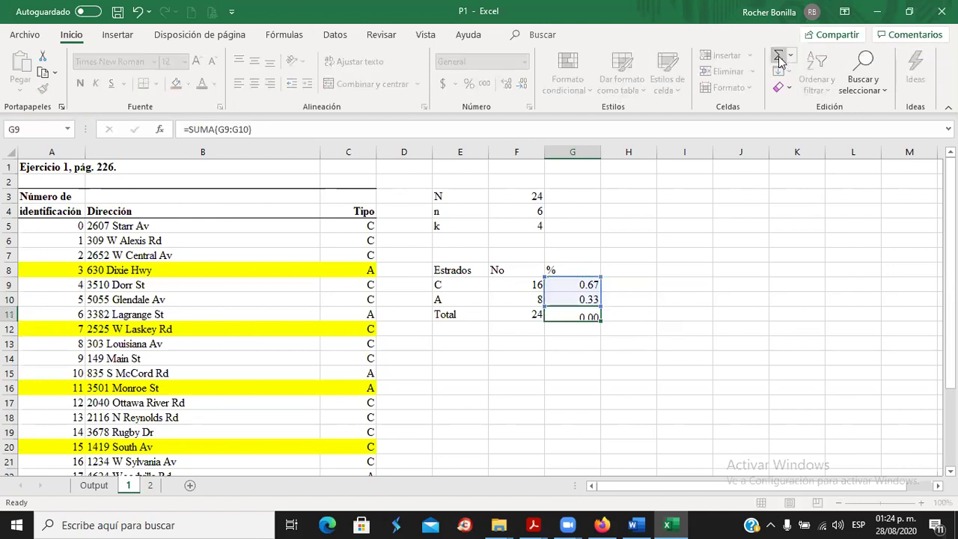
key("Return")
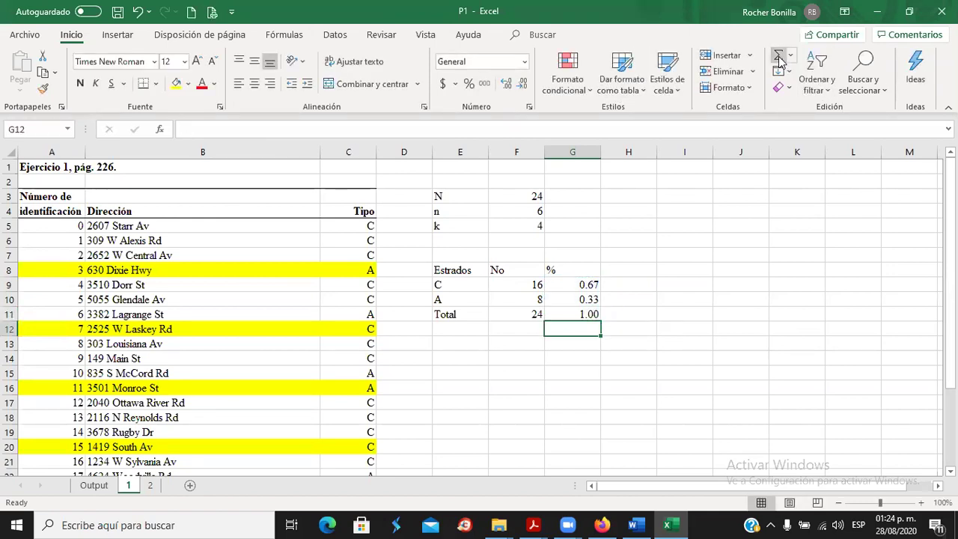
left_click(636, 268)
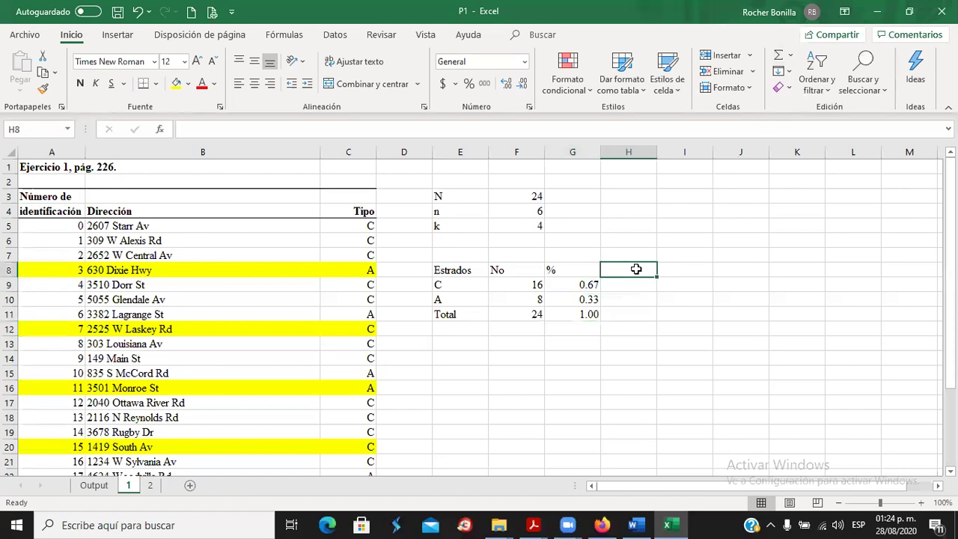
Head the allocation column H8 with the label n = 7*%.
type("N")
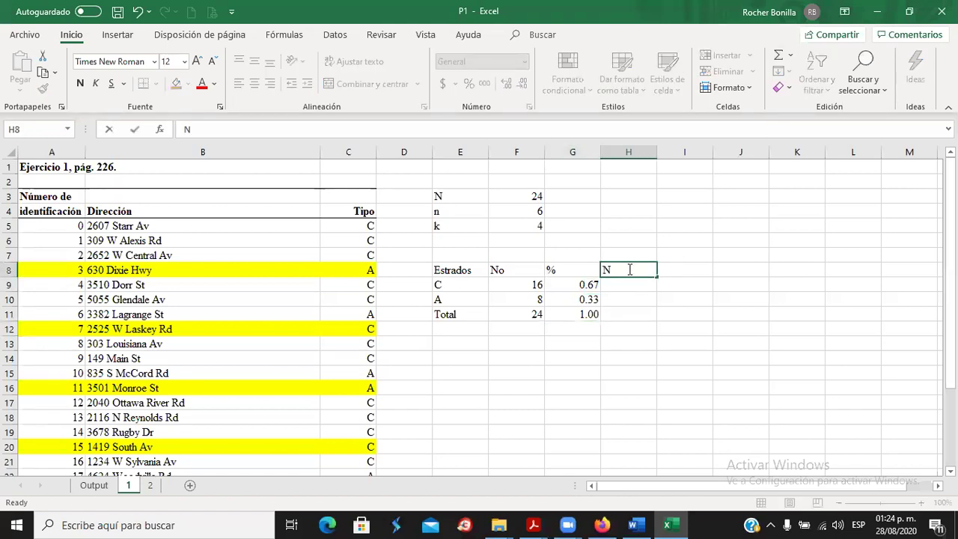
type("n = 7")
key("Return")
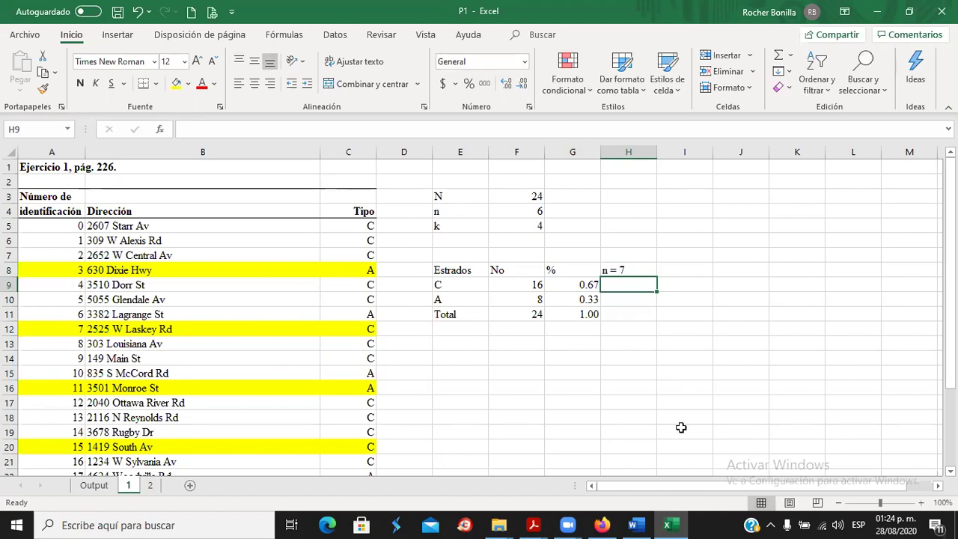
left_click(628, 269)
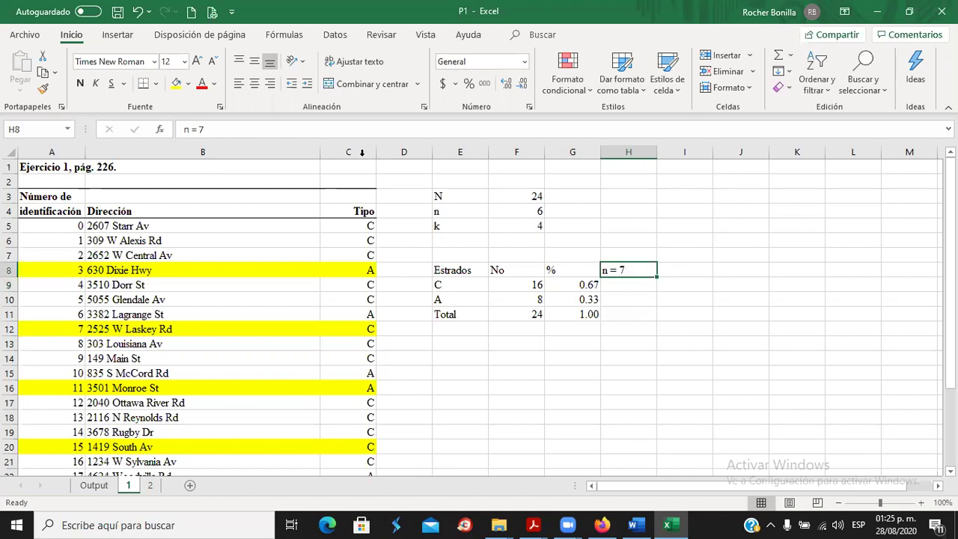
left_click(256, 128)
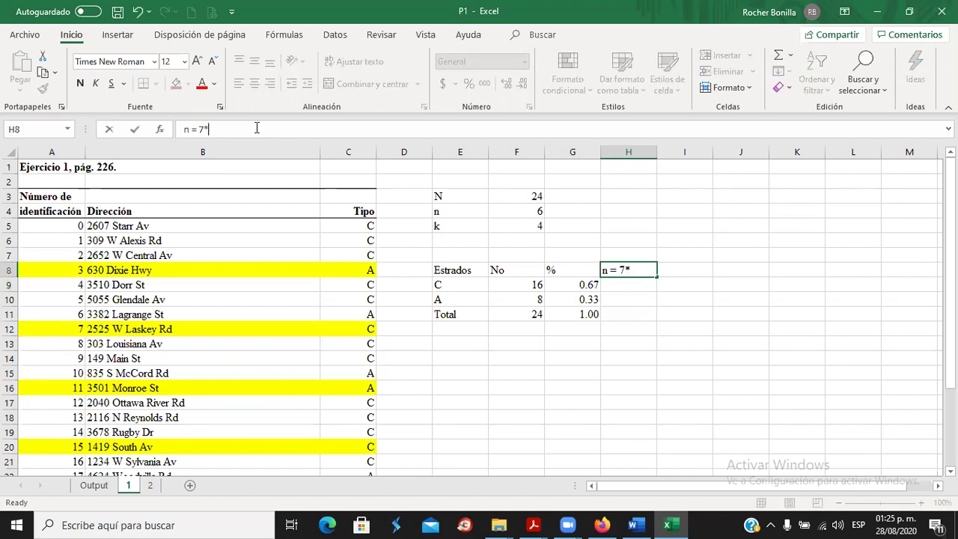
type("*%")
key("Return")
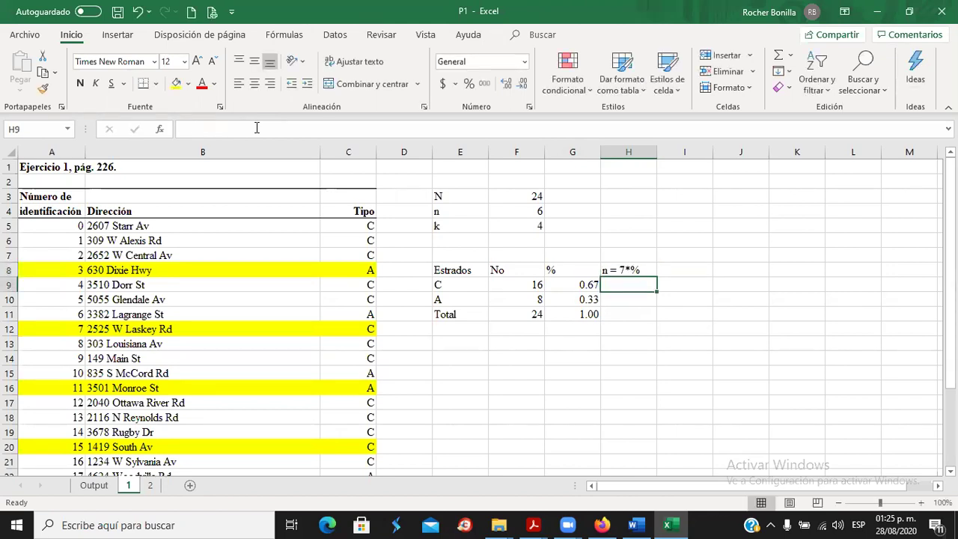
Compute stratum C's sample size as 7 times its share, rounded to 5.
type("+")
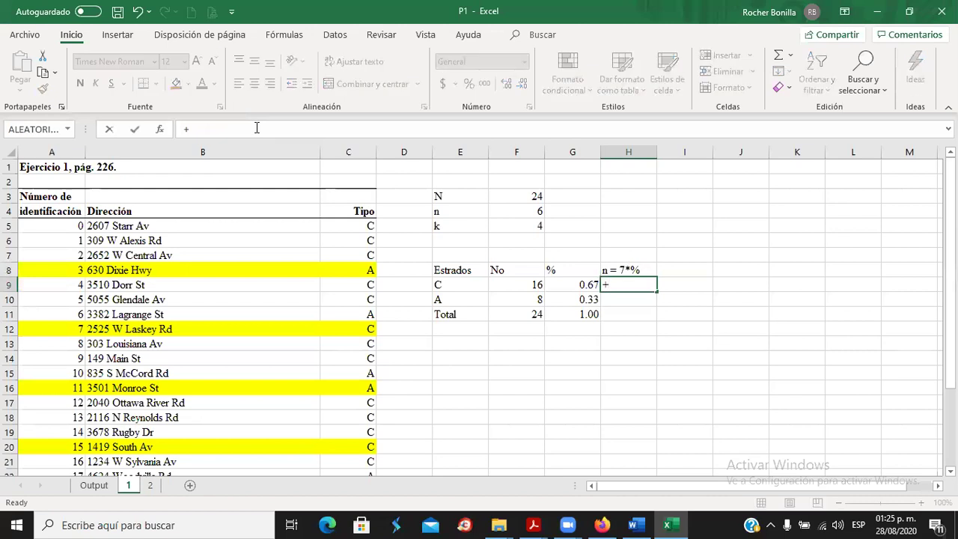
type("7*")
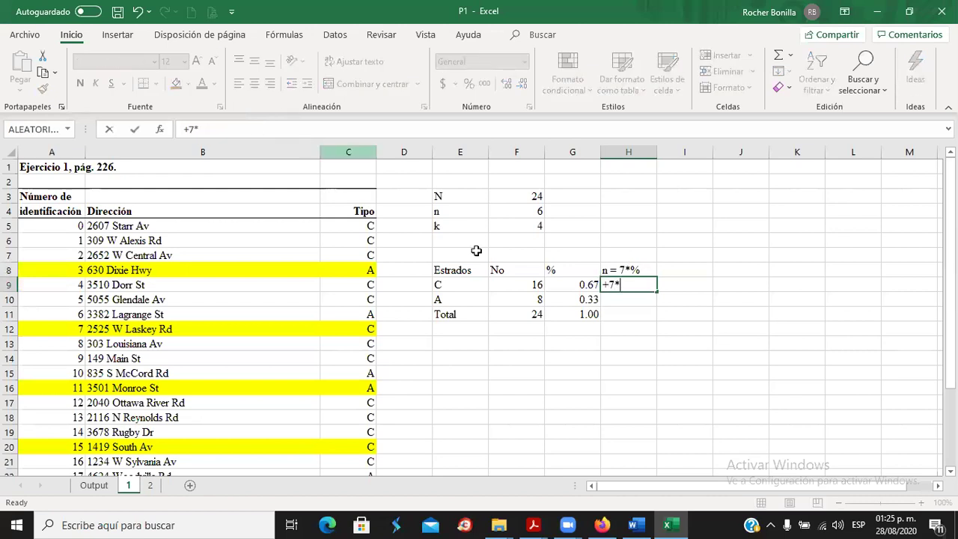
left_click(569, 284)
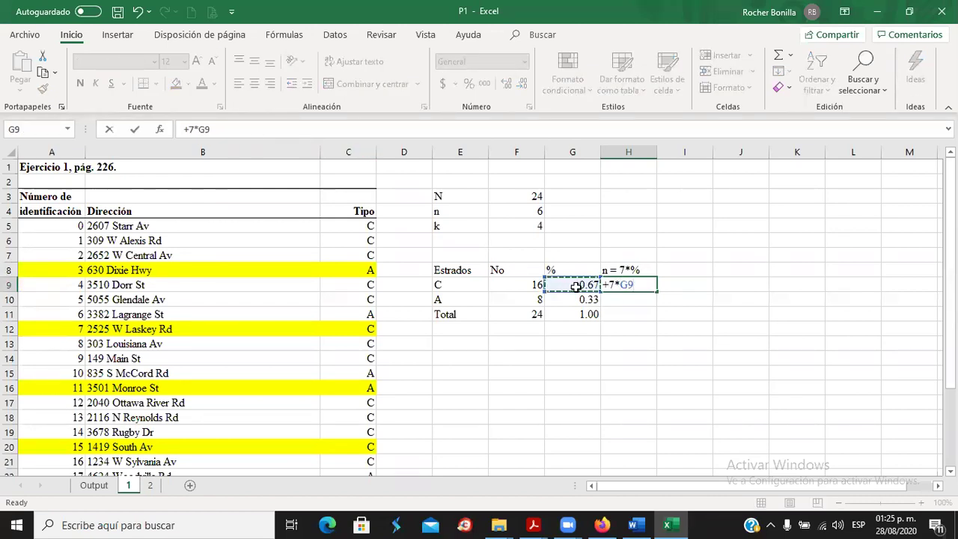
key("Return")
left_click(621, 288)
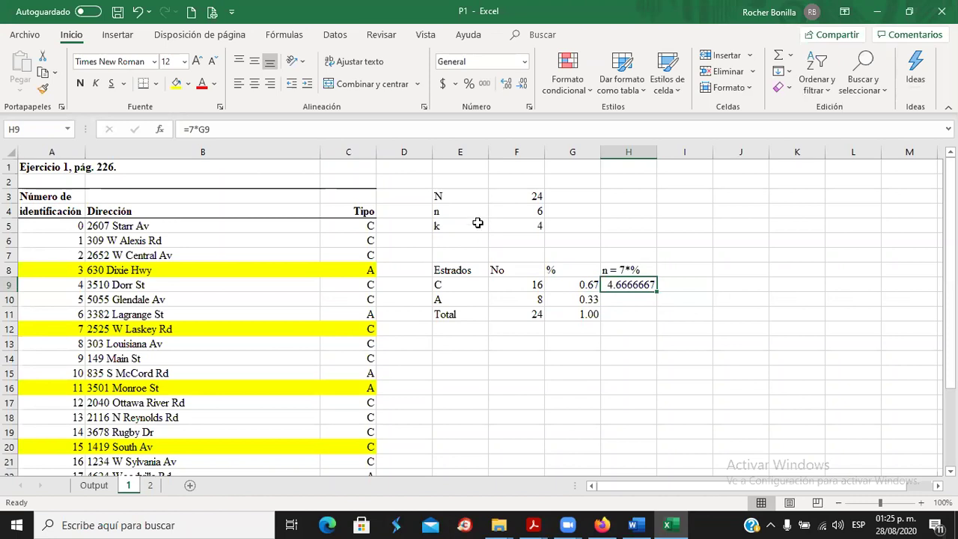
left_click(522, 84)
left_click(522, 84)
left_click(521, 85)
left_click(521, 85)
left_click(521, 84)
left_click(521, 85)
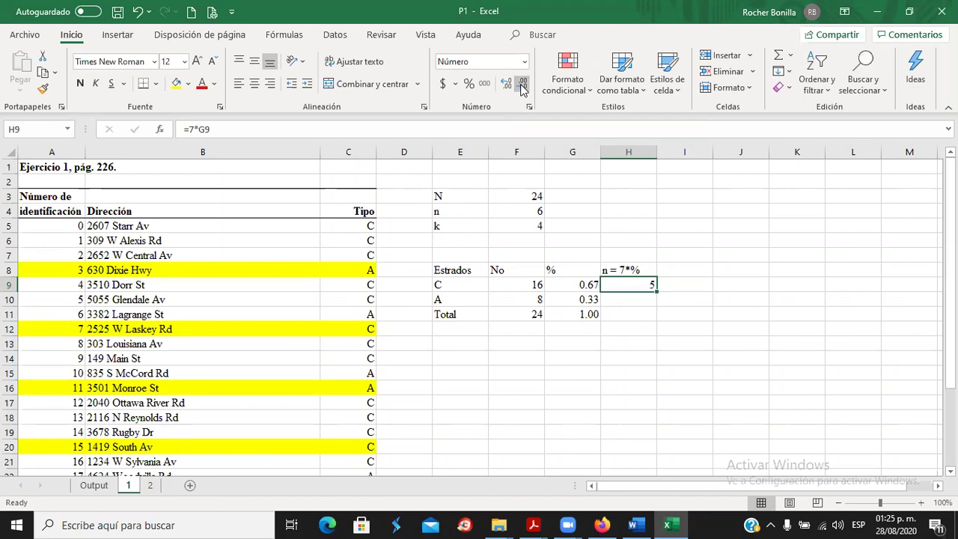
Compute stratum A's sample size as 7 times its share, rounded to 2.
left_click(627, 298)
type("+*")
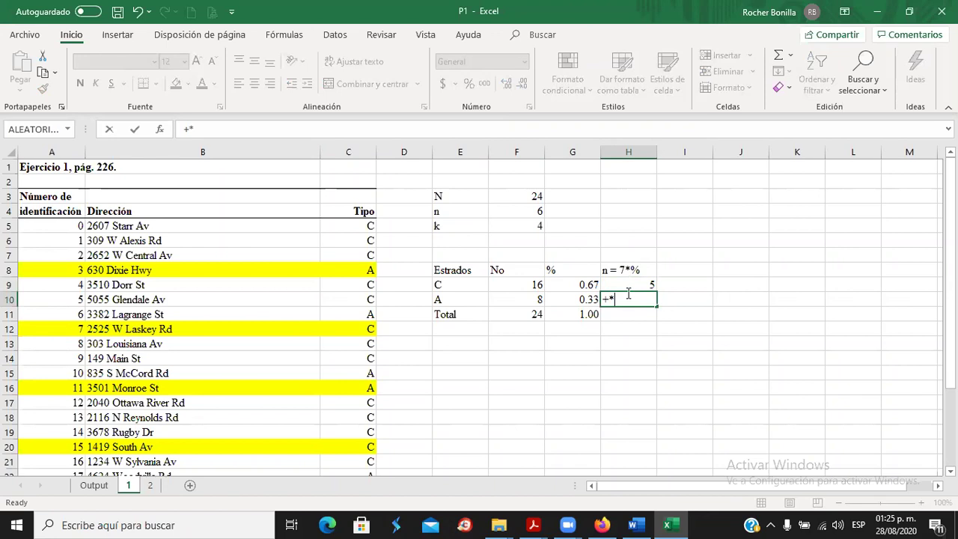
left_click(580, 299)
left_click(632, 294)
type("+7")
left_click(552, 298)
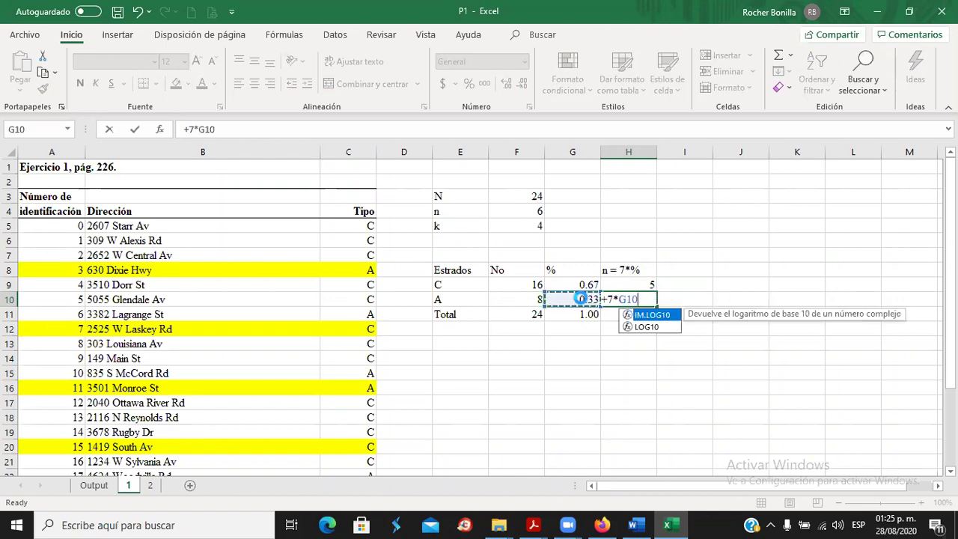
key("Return")
left_click(629, 298)
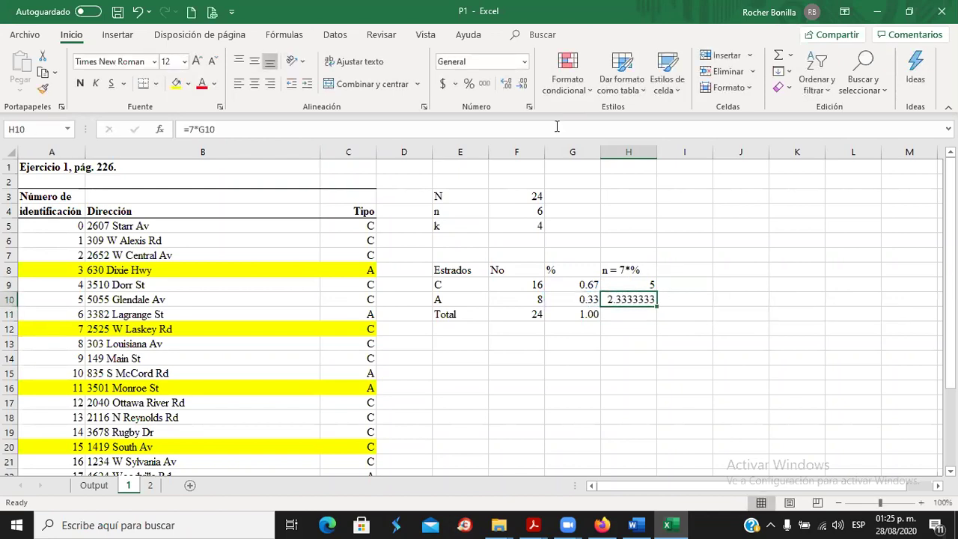
left_click(521, 84)
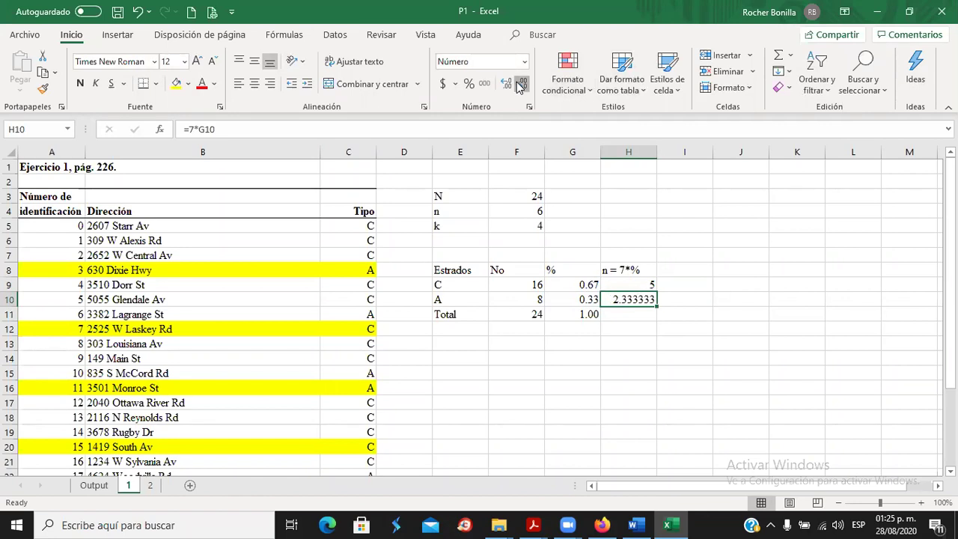
left_click(522, 84)
left_click(522, 84)
left_click(521, 84)
left_click(522, 83)
Check the n = 6 value in the Word exercise, then return to H8 in Excel.
left_click(636, 524)
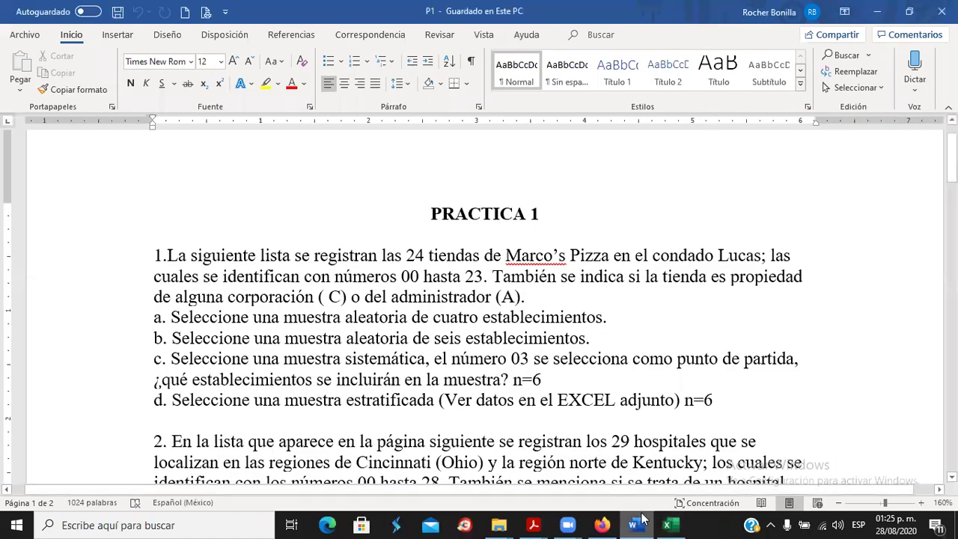
left_click_drag(522, 380, 542, 379)
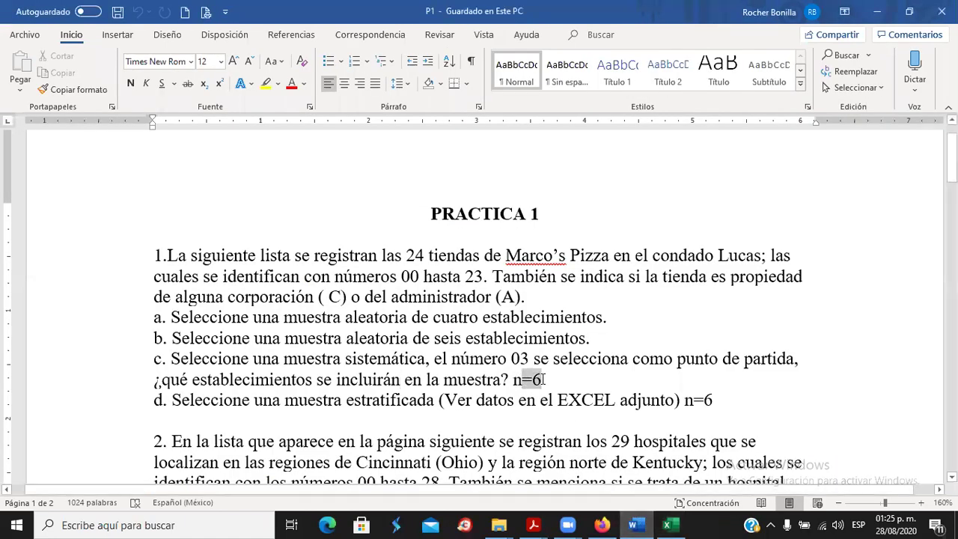
left_click(667, 524)
left_click(632, 274)
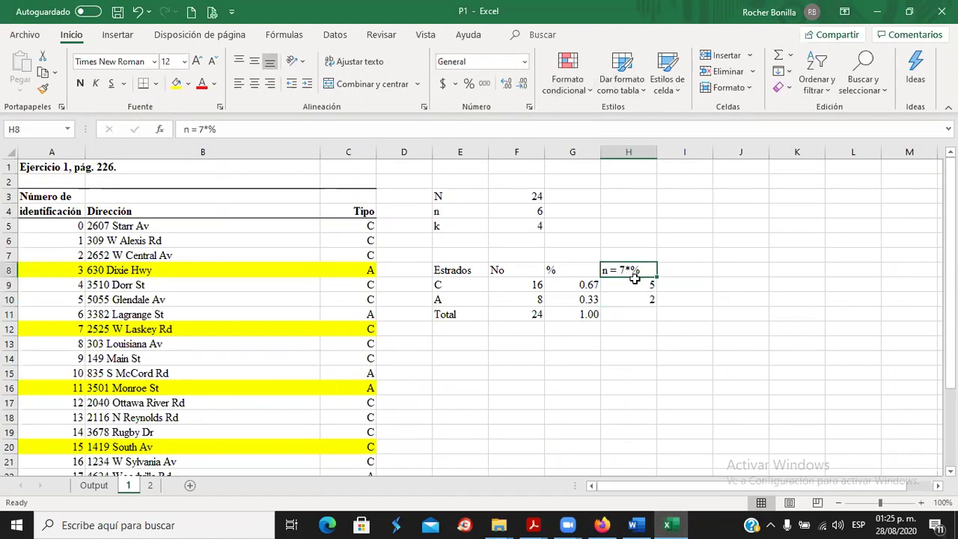
Change the sample size to 6: label n = 6*%, H9 =6*G9, H10 =6*G10.
left_click(202, 128)
key("BackSpace")
type("6")
key("Return")
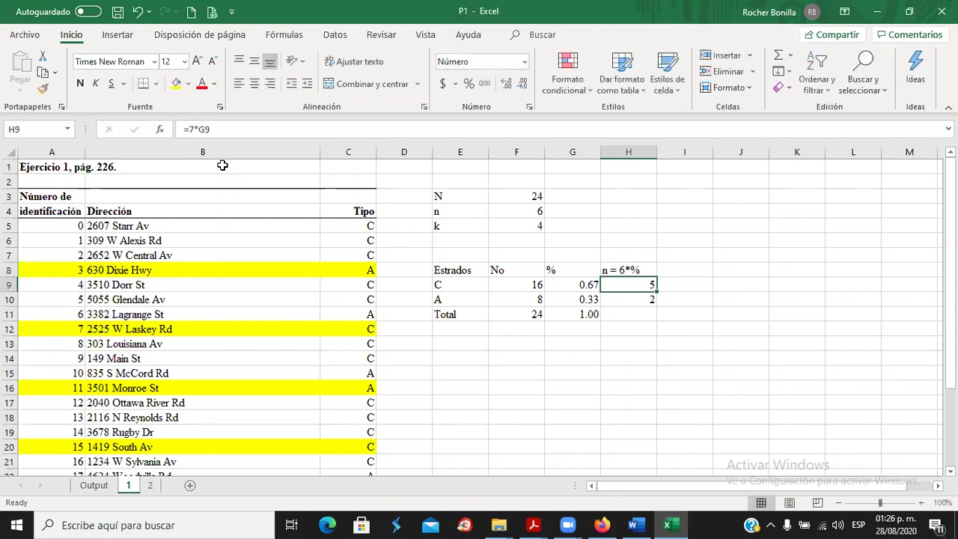
left_click(193, 130)
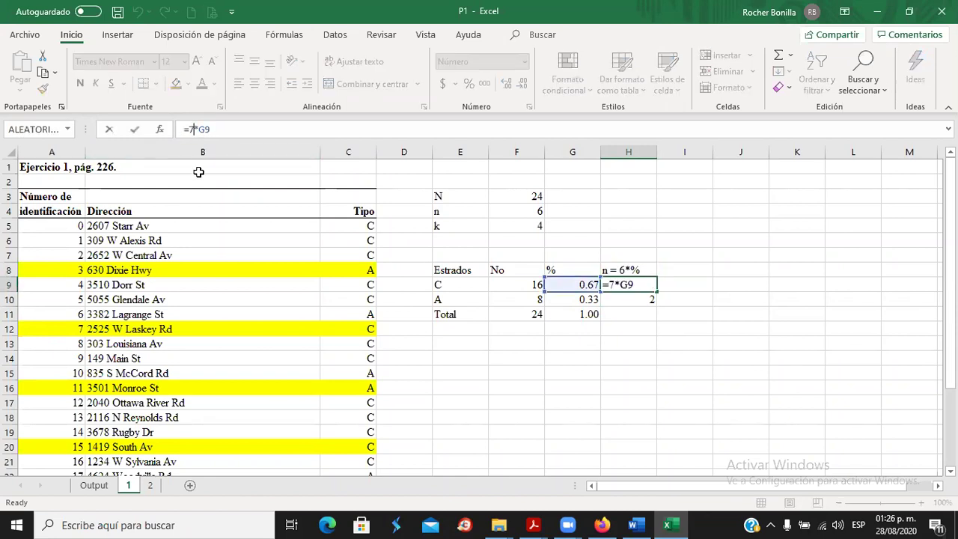
key("BackSpace")
type("6")
key("Return")
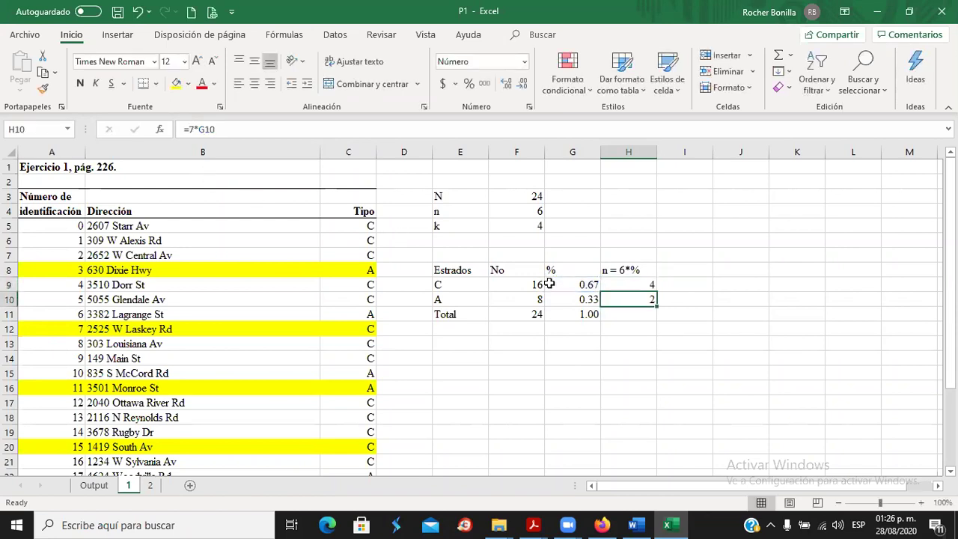
left_click(192, 129)
key("BackSpace")
type("6")
key("Return")
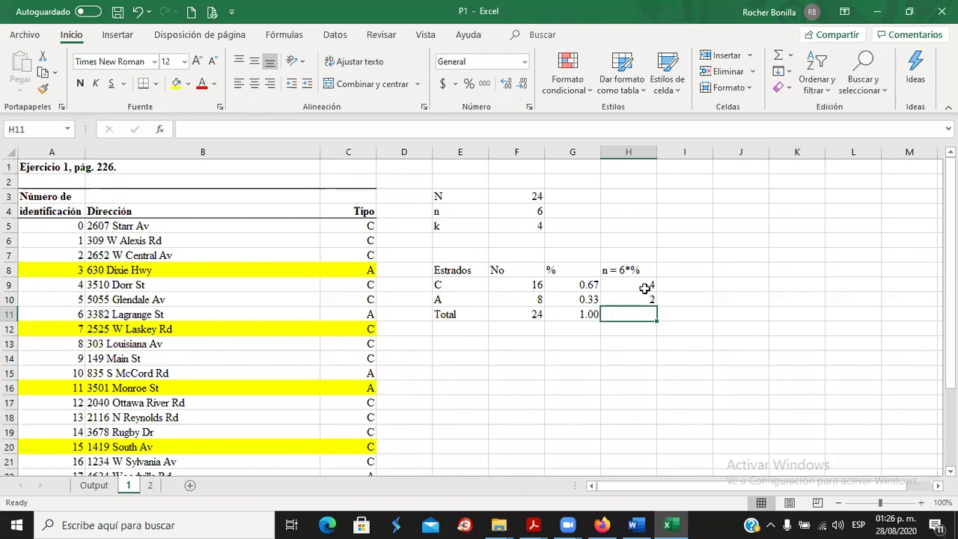
Right-align the % header and AutoSum H9:H10 into H11 for a total of 6.
left_click(582, 287)
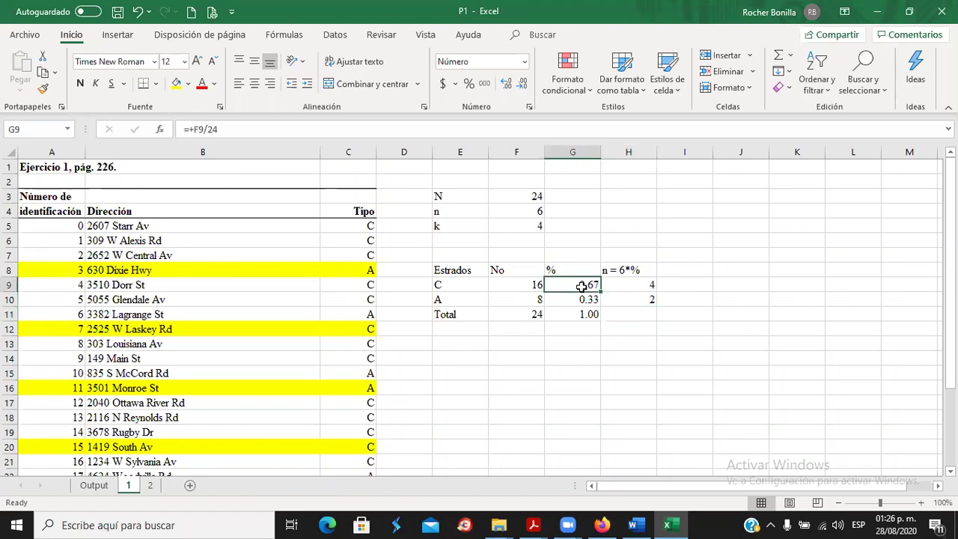
left_click(564, 271)
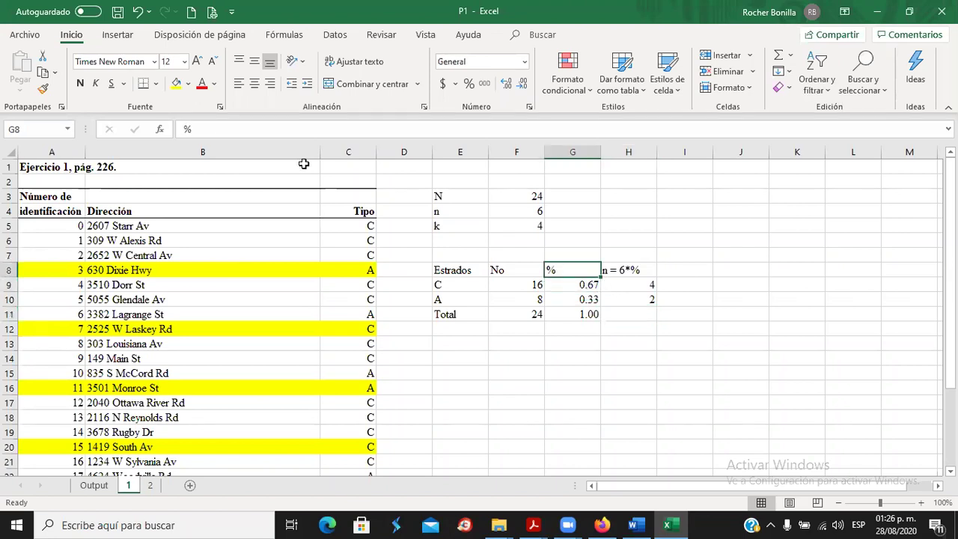
left_click(270, 84)
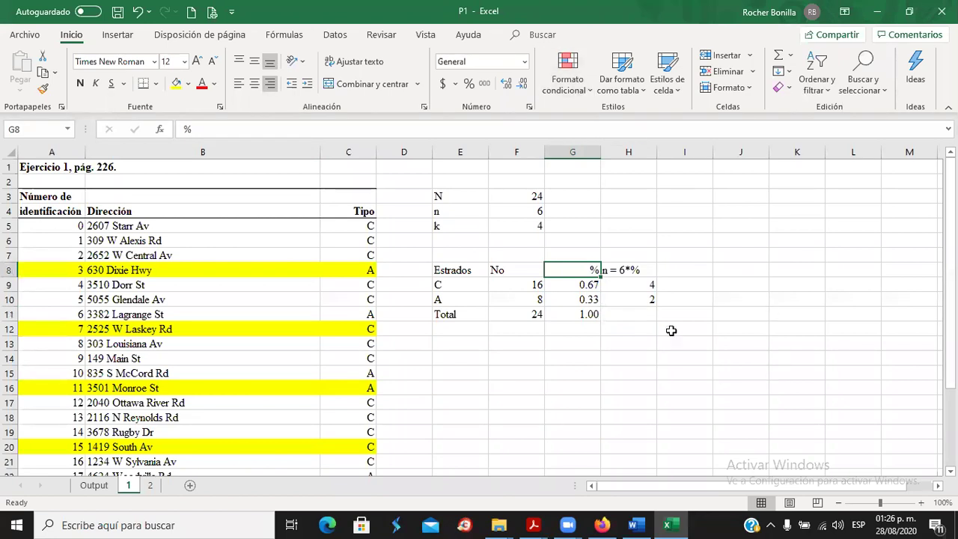
left_click(637, 320)
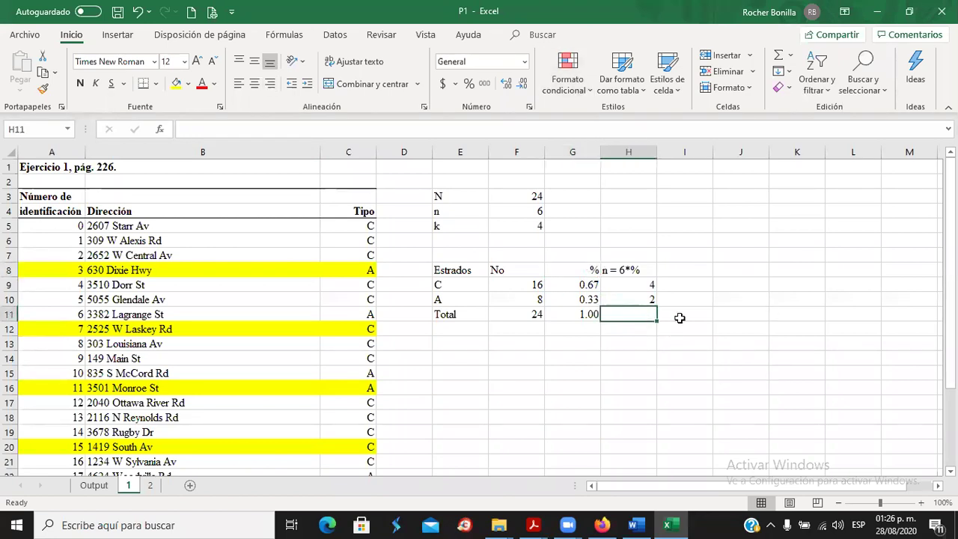
left_click(779, 56)
key("Return")
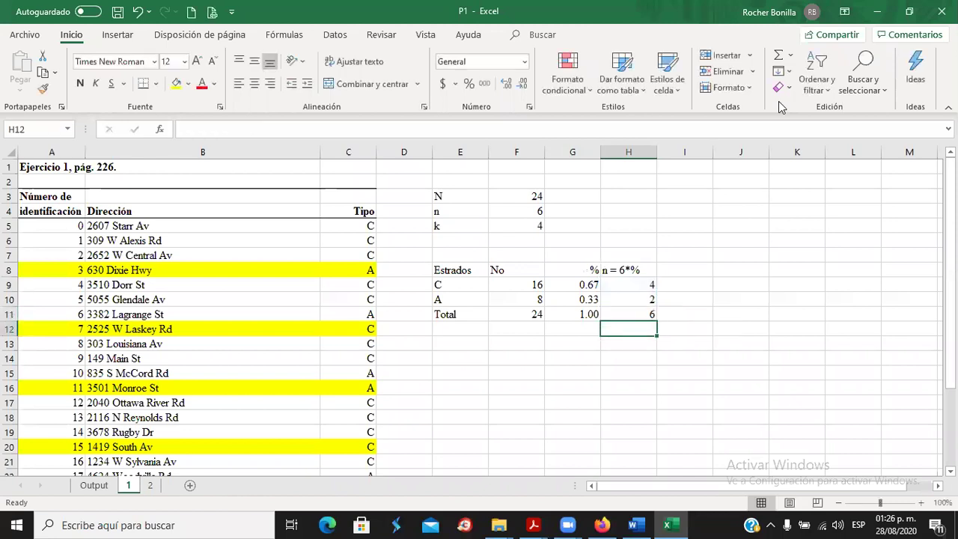
left_click(476, 358)
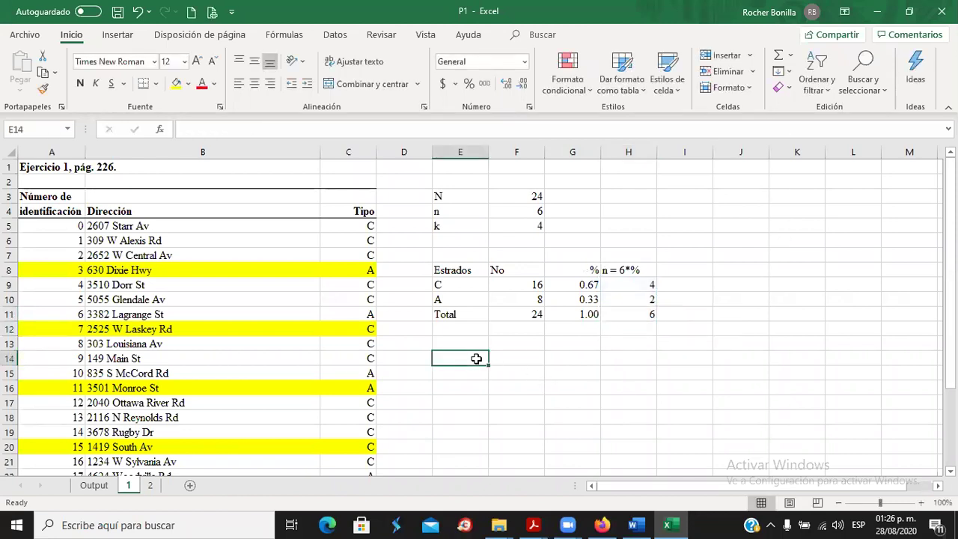
left_click(635, 524)
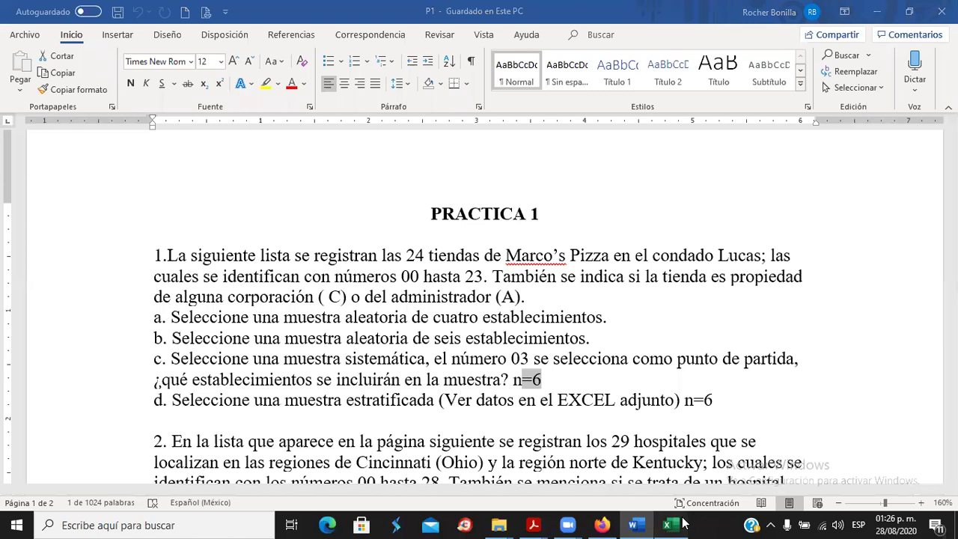
key("alt+Tab")
left_click(731, 225)
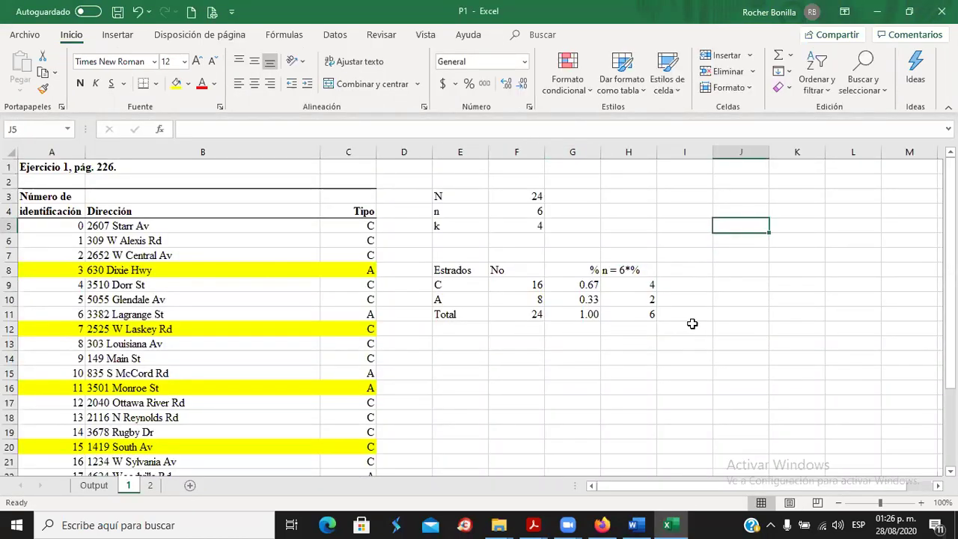
Set the store rows A5:C28 to Sin relleno, removing all yellow fill.
left_click(650, 287)
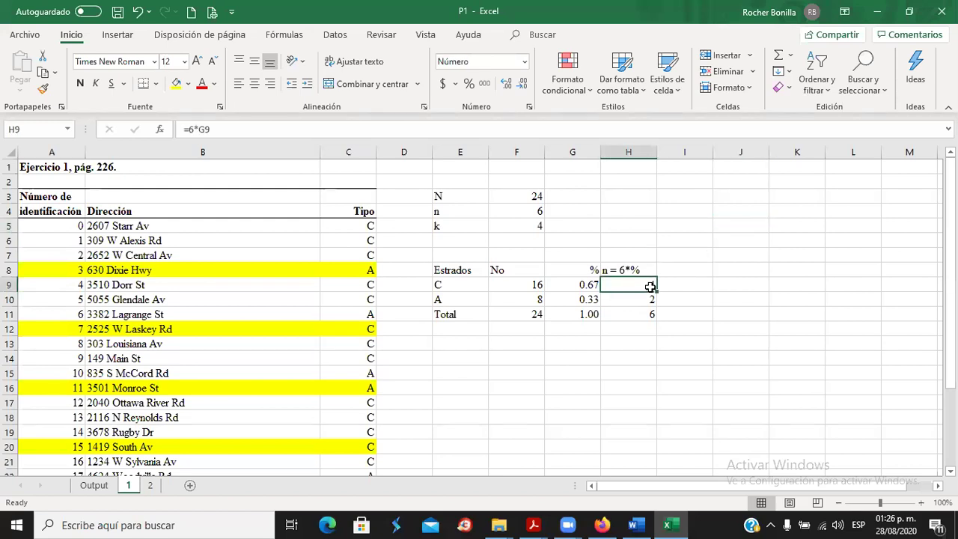
left_click(642, 303)
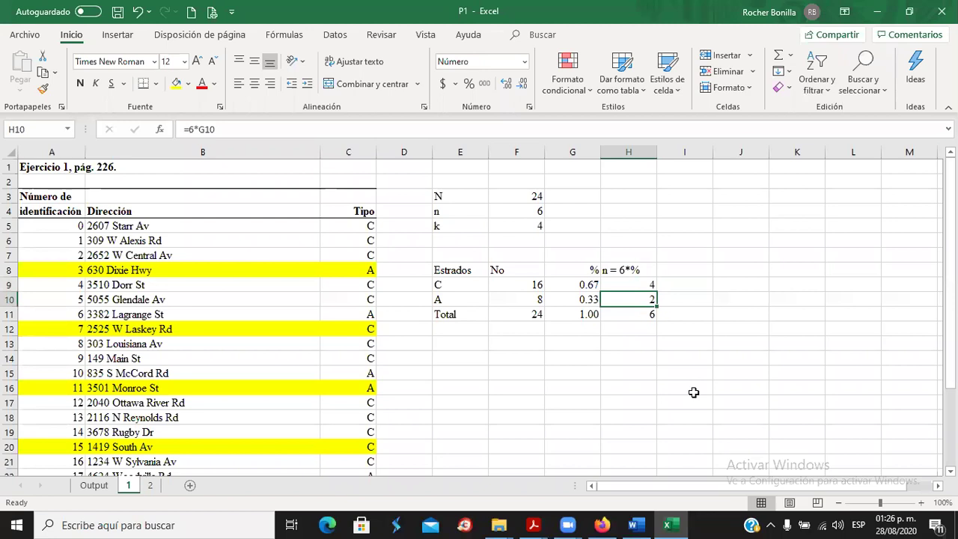
left_click_drag(176, 227, 357, 442)
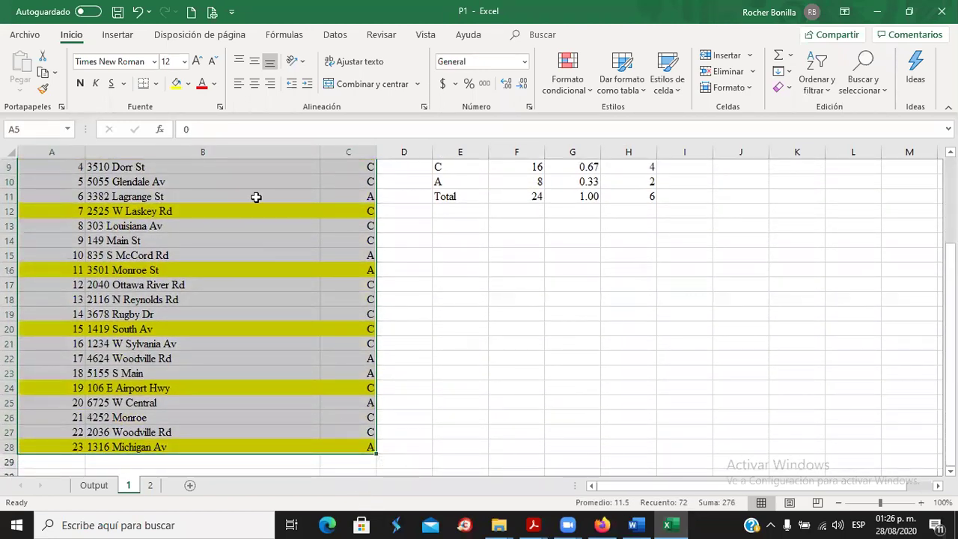
left_click(187, 84)
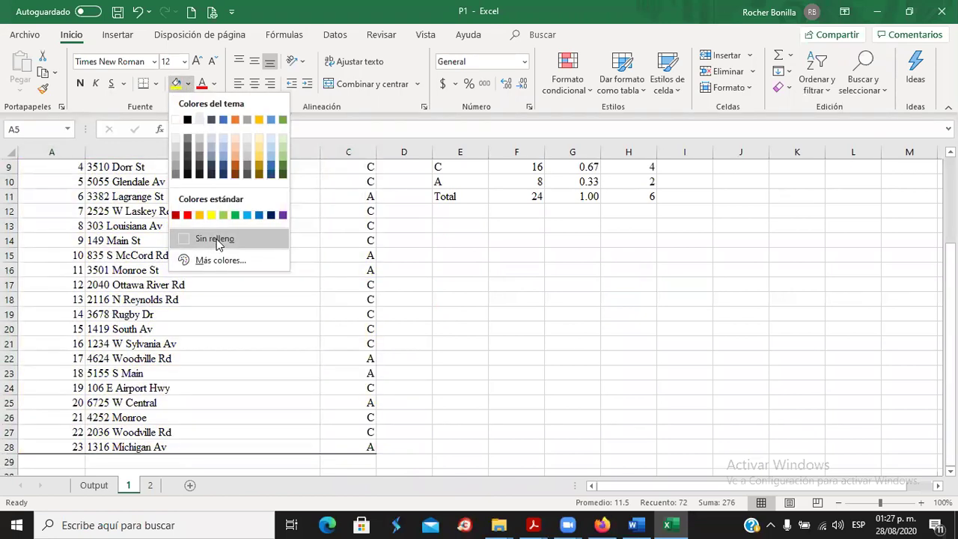
left_click(218, 240)
scroll(310, 237, "up", 3)
left_click(672, 226)
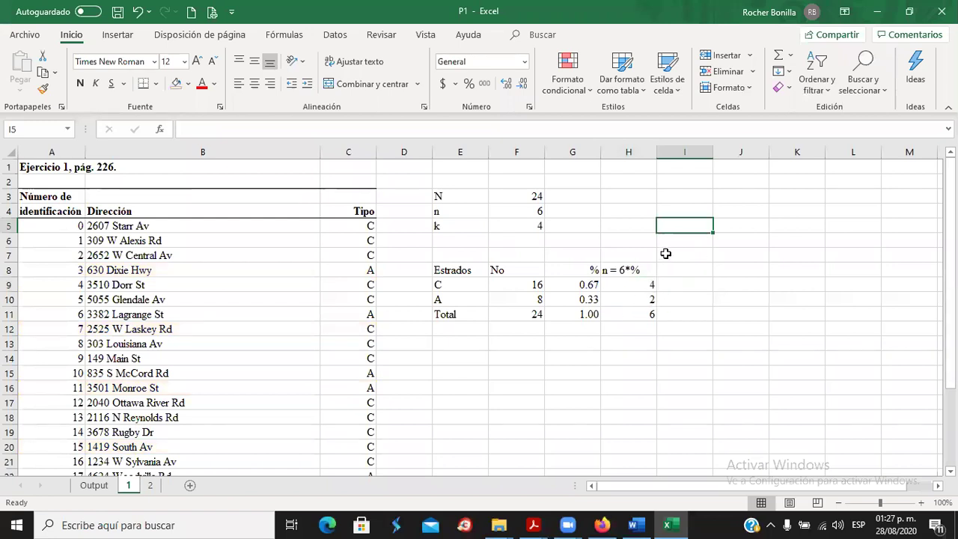
left_click(727, 182)
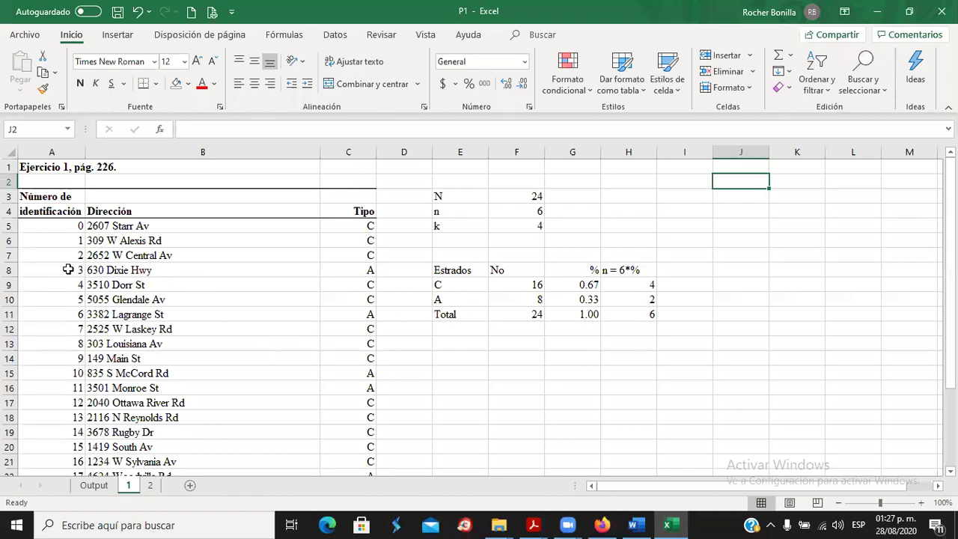
Insert =ALEATORIO.ENTRE(0,23) into J2 from the recently used functions.
left_click(161, 133)
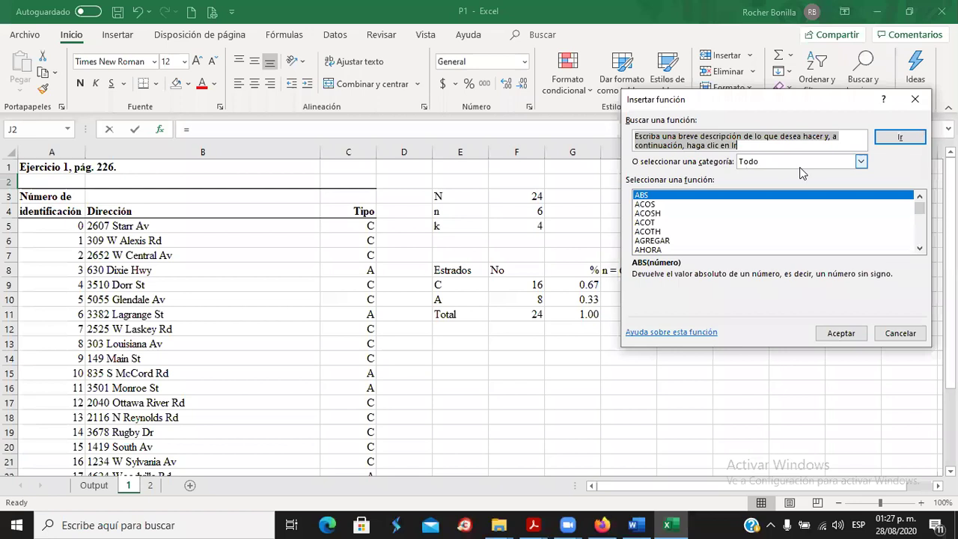
left_click(861, 162)
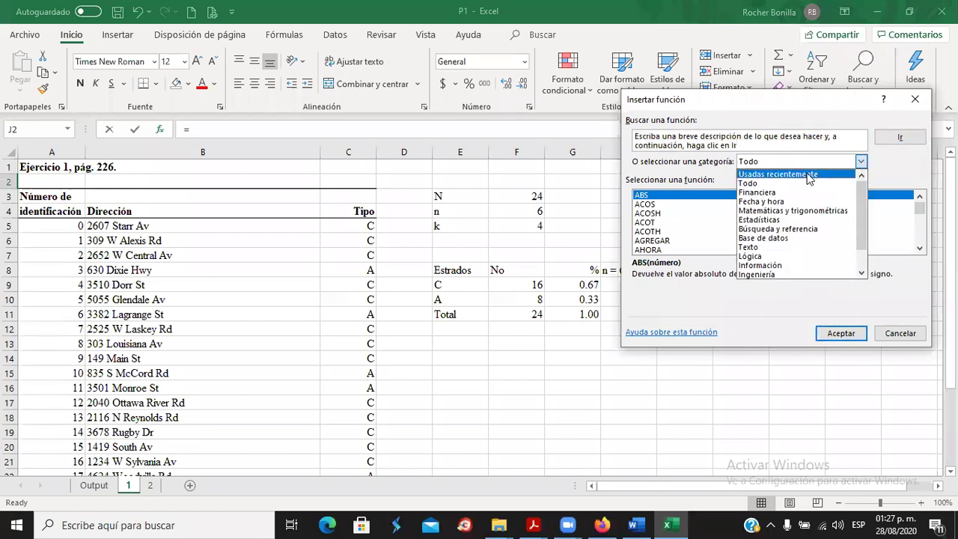
left_click(915, 99)
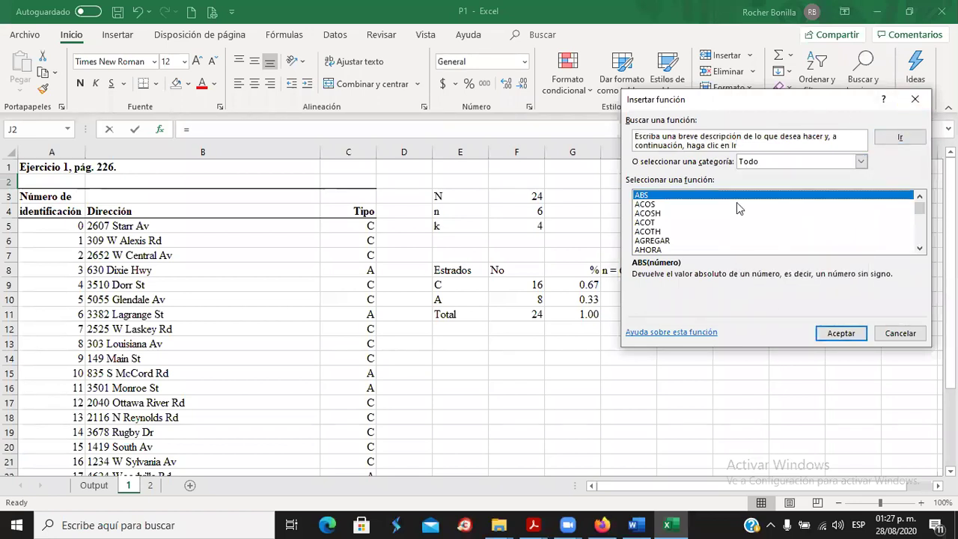
left_click(915, 100)
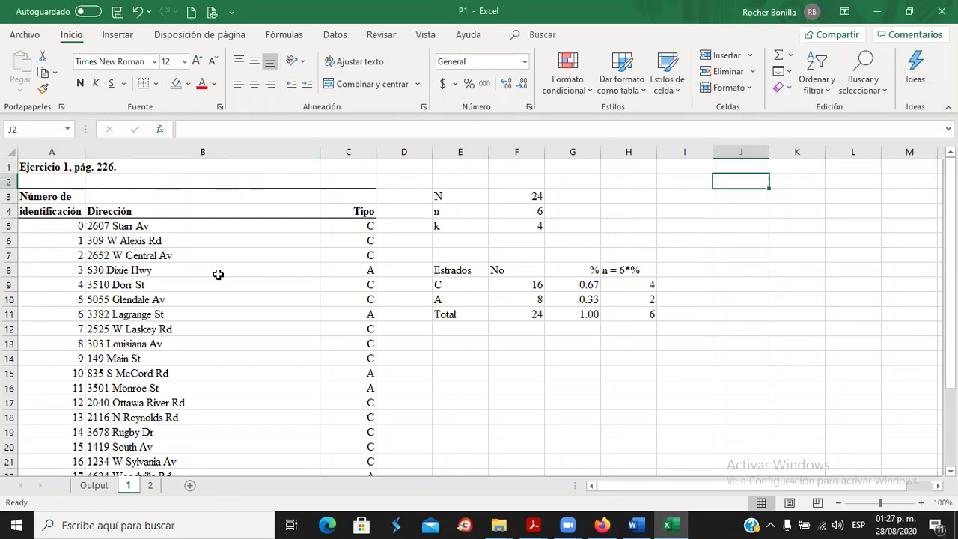
scroll(198, 311, "down", 3)
scroll(199, 309, "up", 3)
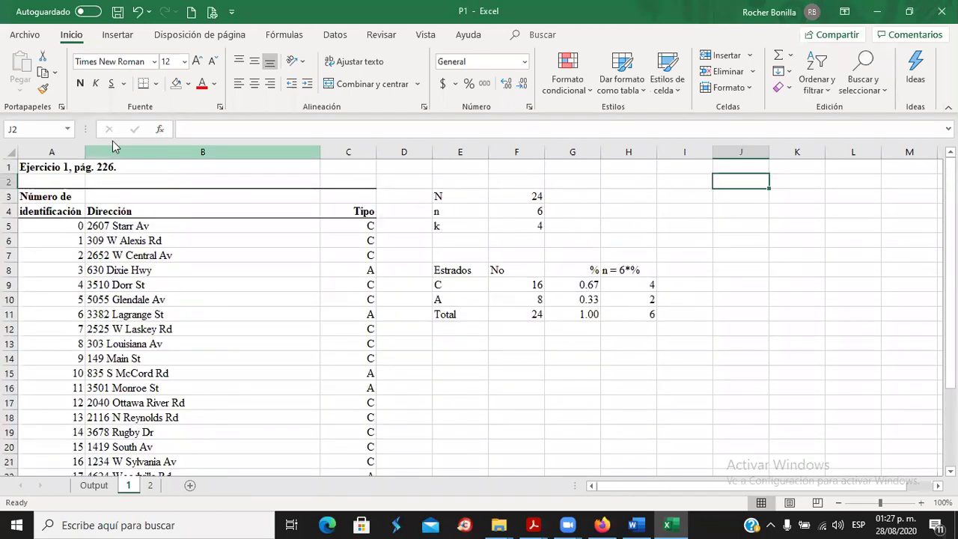
left_click(160, 130)
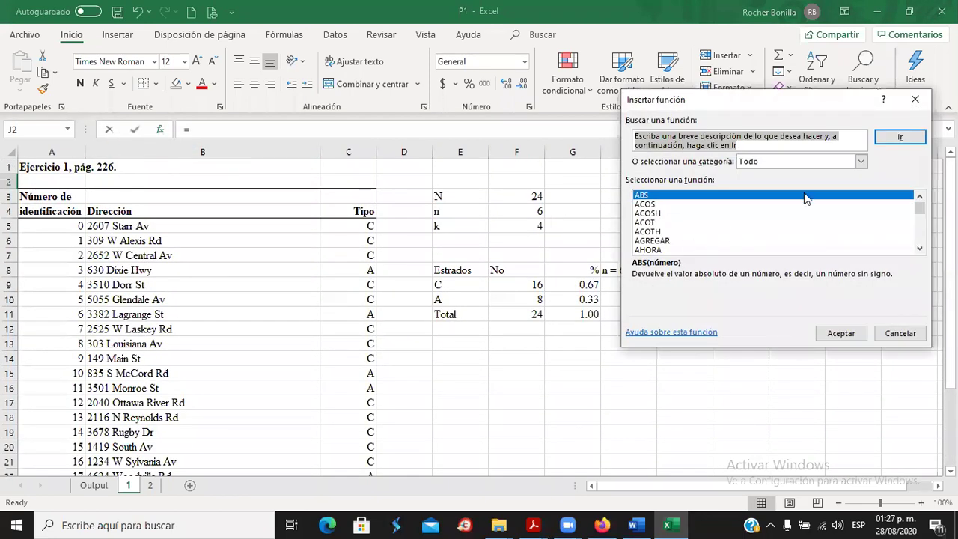
left_click(860, 161)
left_click(824, 176)
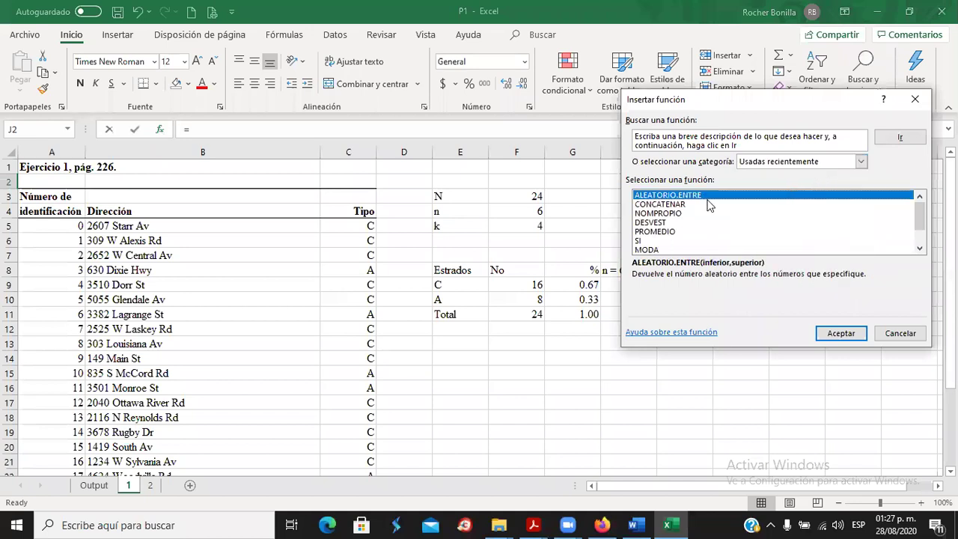
left_click(839, 333)
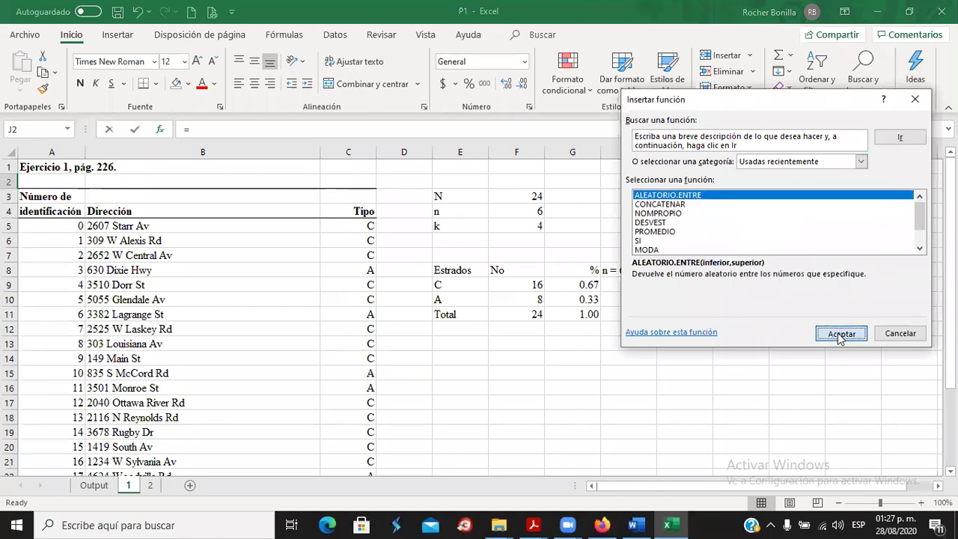
type("0")
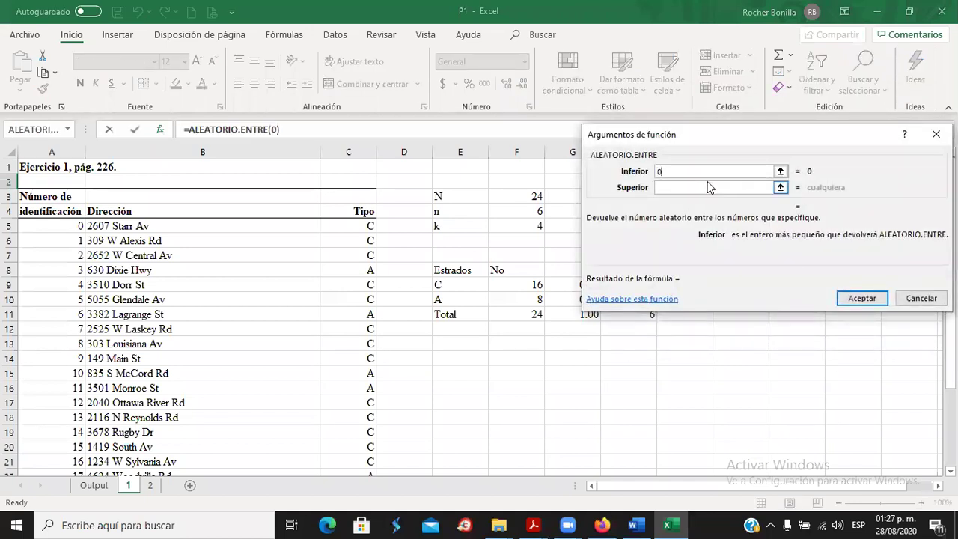
left_click(690, 187)
type("23")
left_click(859, 298)
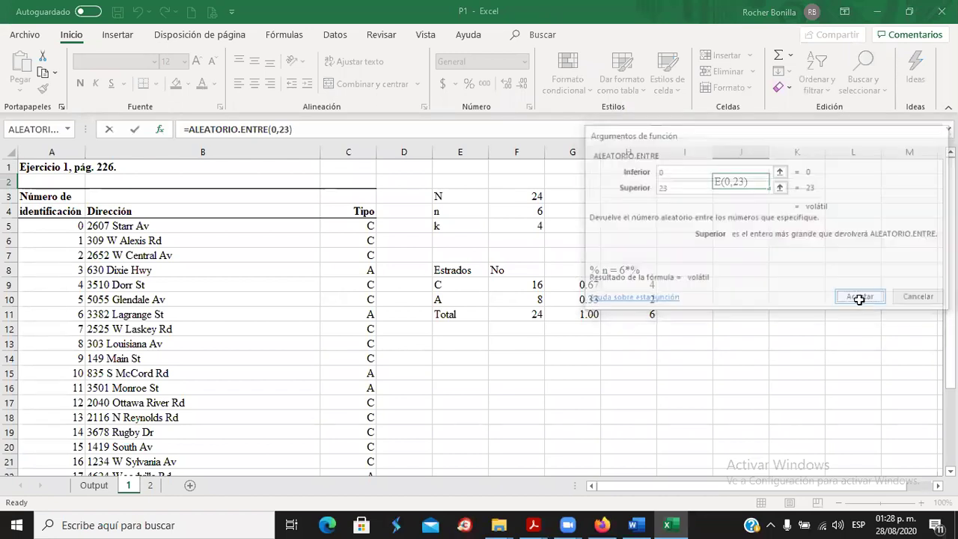
Fill the random-number formula down from J2 to J18.
left_click_drag(770, 189, 759, 421)
left_click(818, 330)
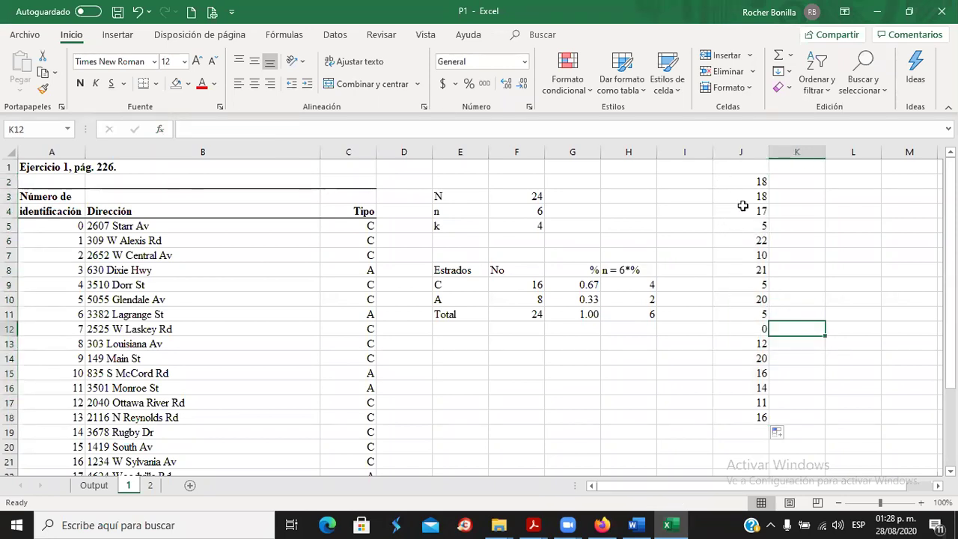
left_click_drag(743, 182, 742, 419)
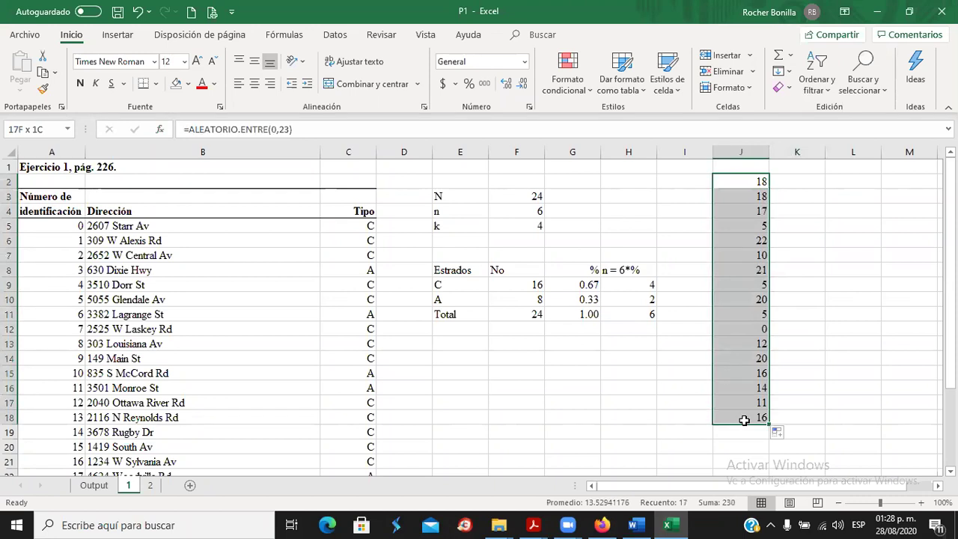
Fill store 18's row yellow and enter 18 in I10 beside stratum A.
left_click(829, 280)
left_click(352, 282)
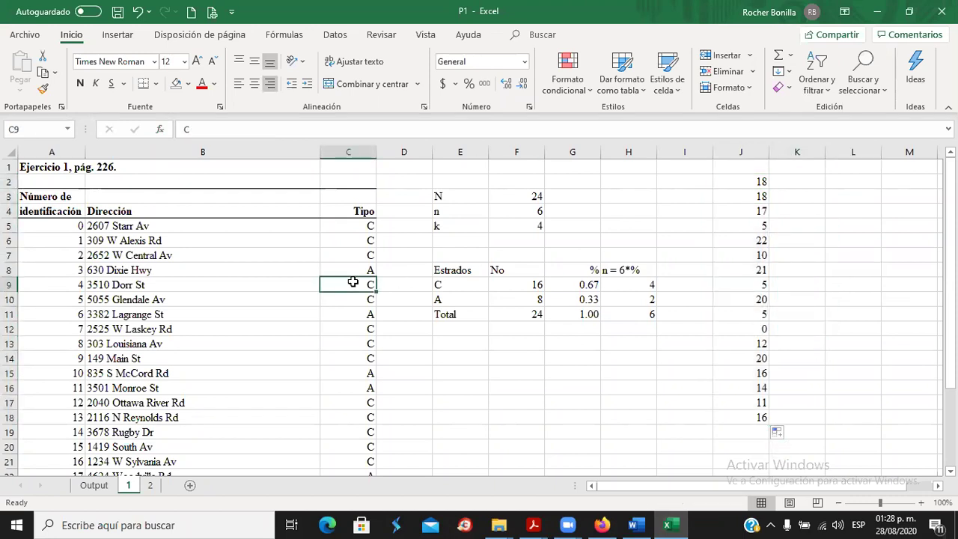
left_click(801, 178)
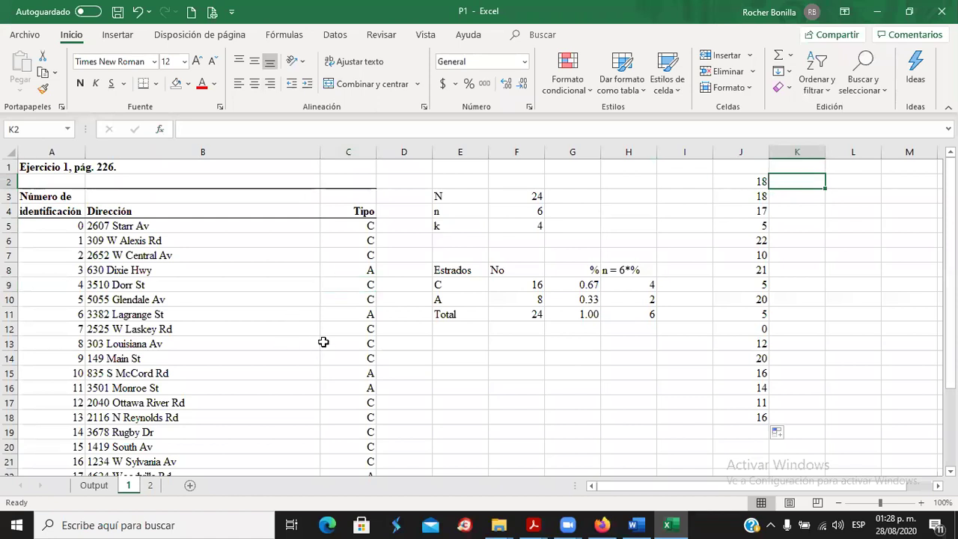
scroll(169, 395, "down", 2)
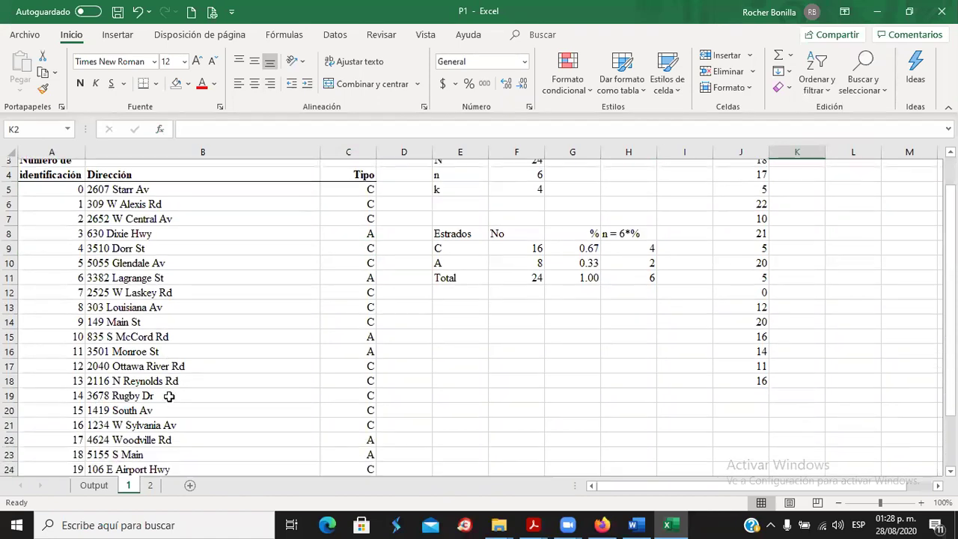
left_click_drag(80, 401, 360, 401)
left_click(187, 84)
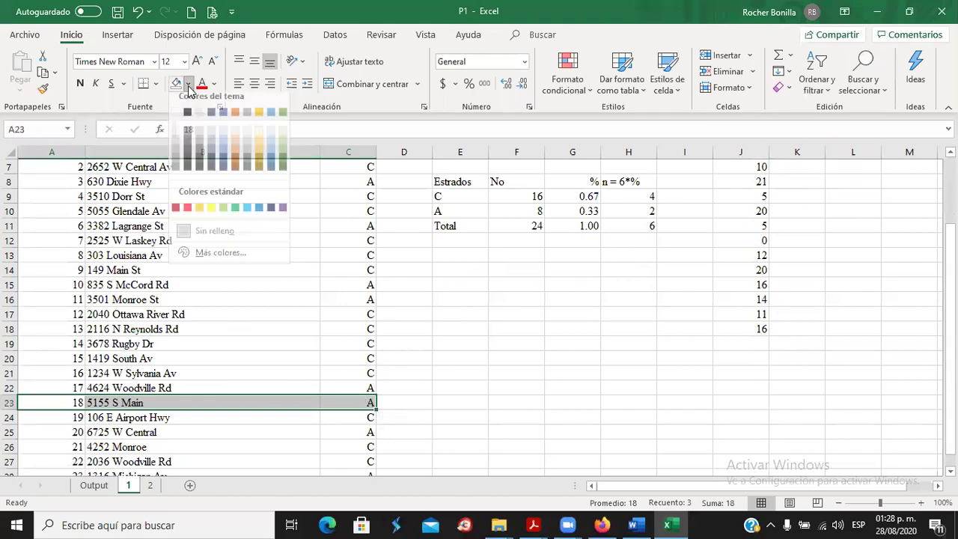
left_click(211, 216)
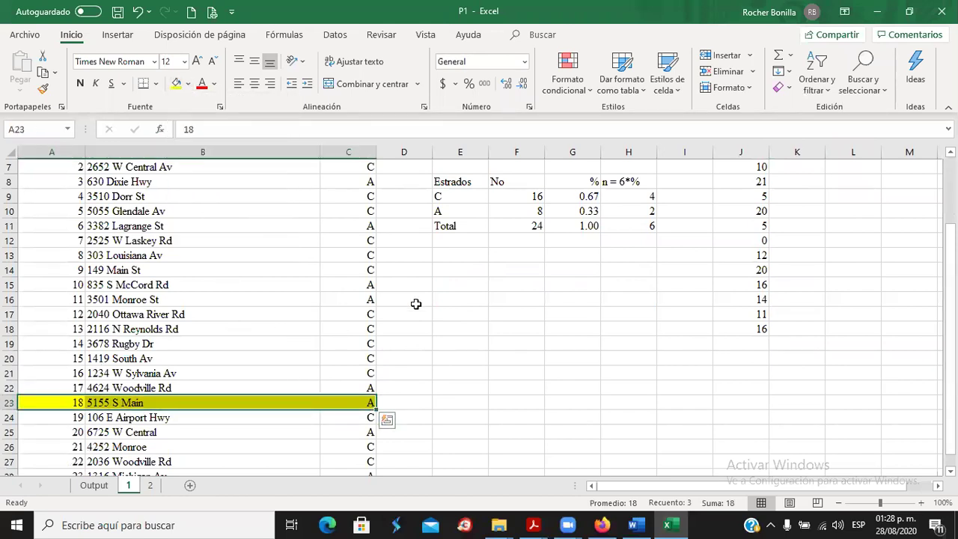
scroll(479, 307, "up", 2)
scroll(487, 310, "down", 1)
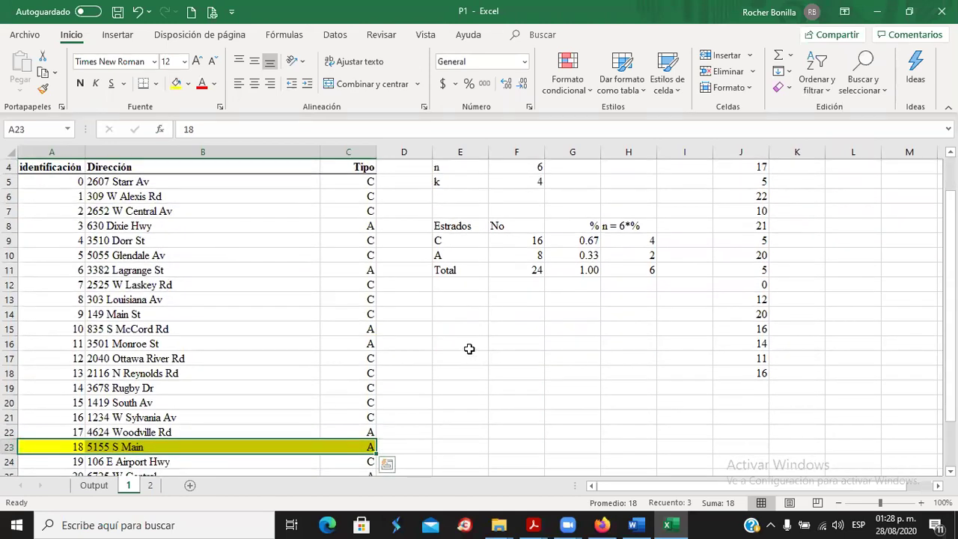
left_click(672, 255)
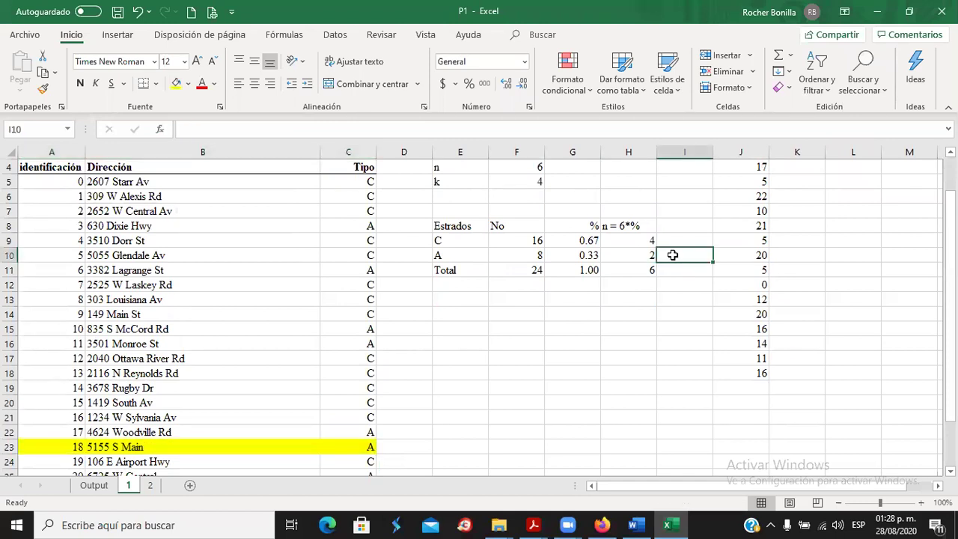
type("18")
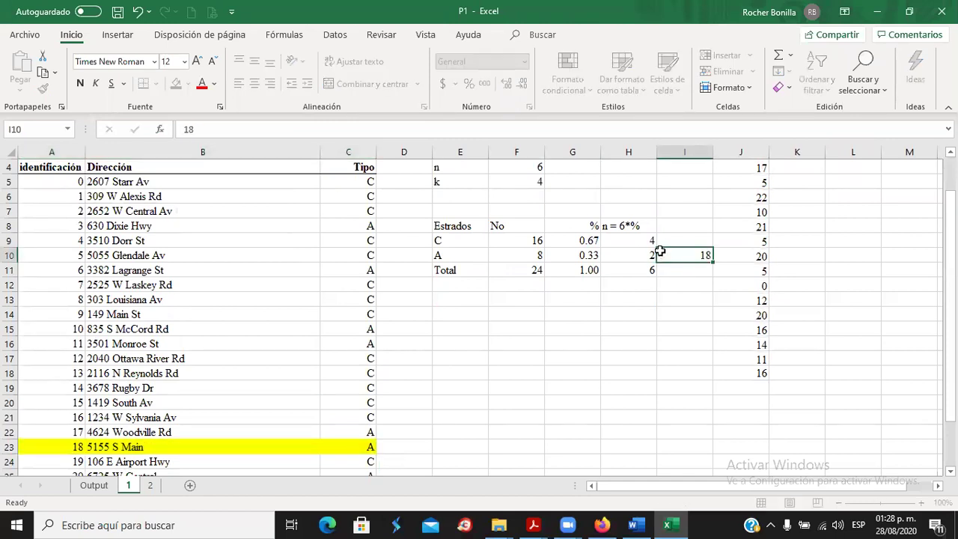
key("Return")
Fill the random numbers in J2 and J3 yellow.
scroll(771, 275, "up", 1)
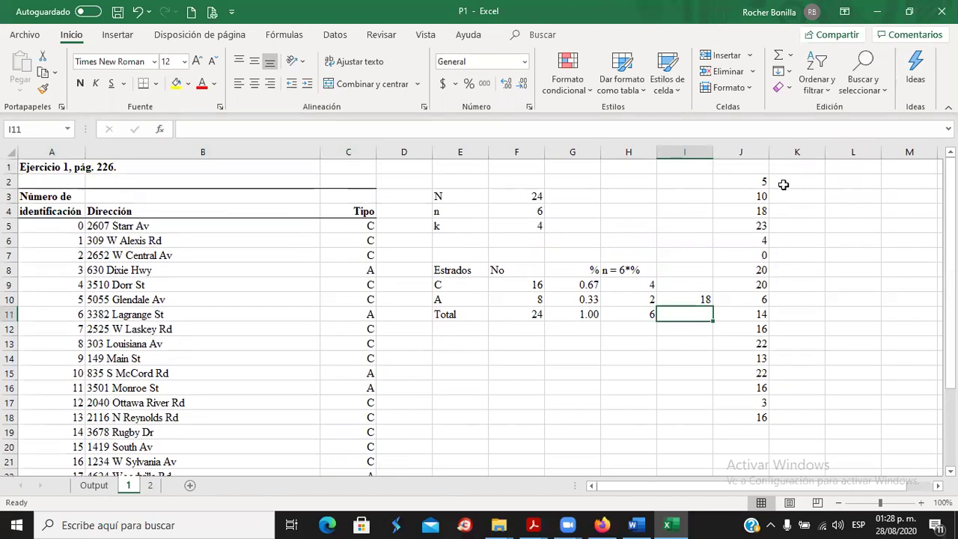
left_click(792, 180)
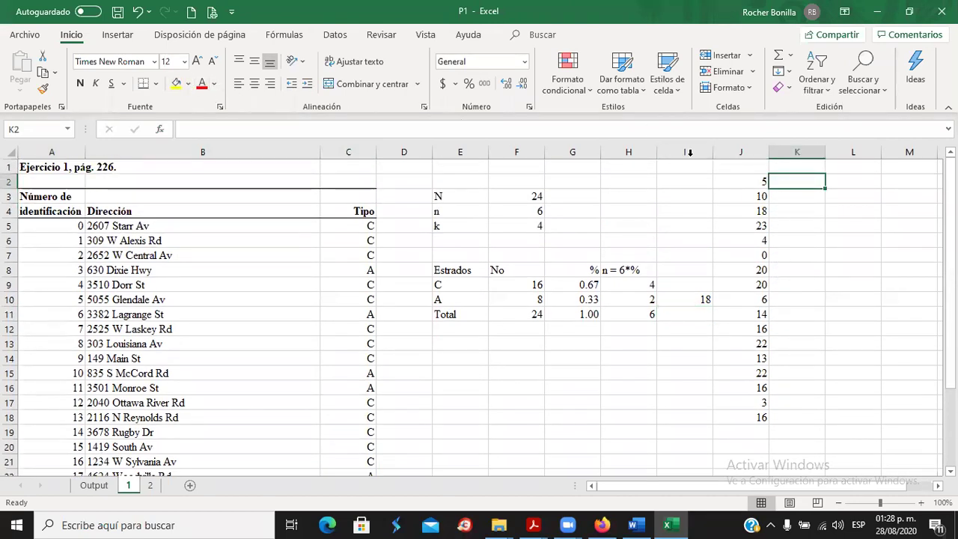
left_click(737, 179)
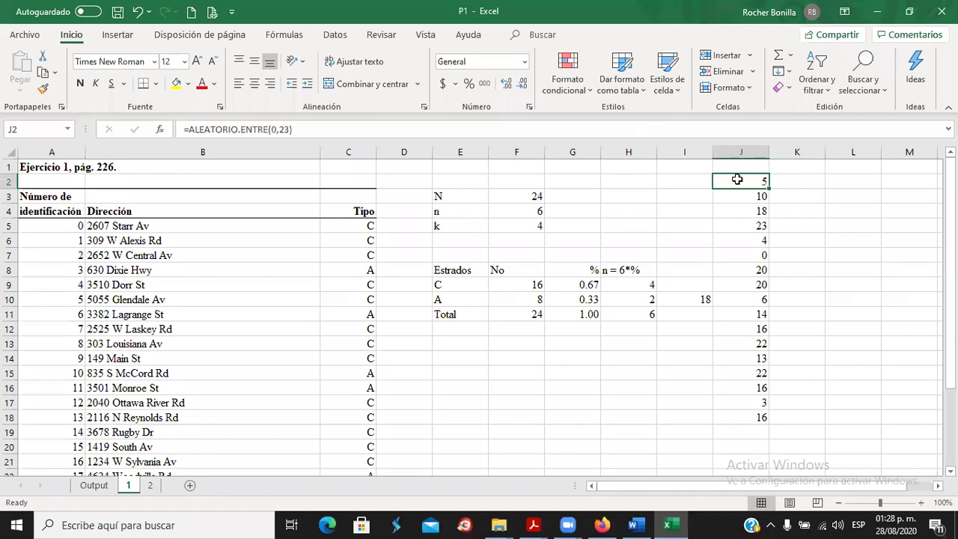
left_click(175, 82)
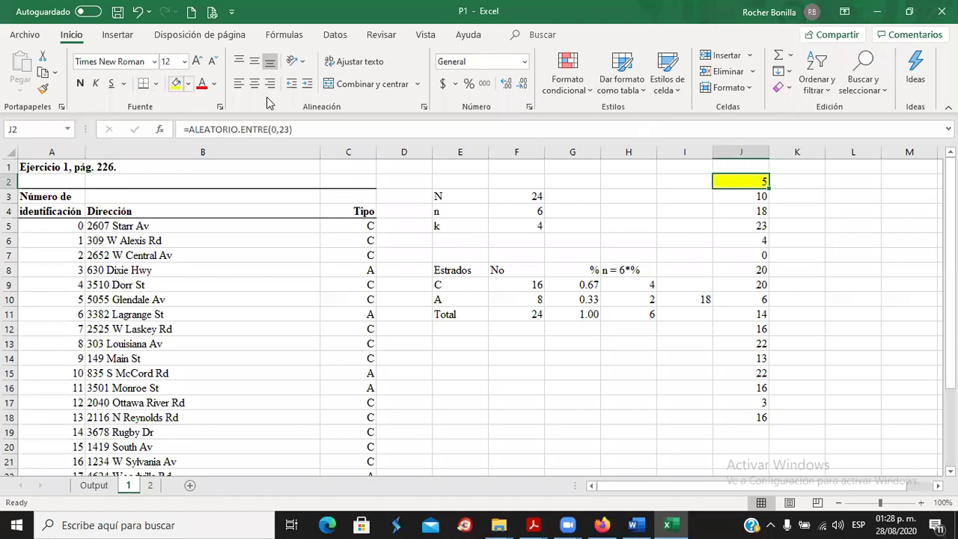
left_click(755, 195)
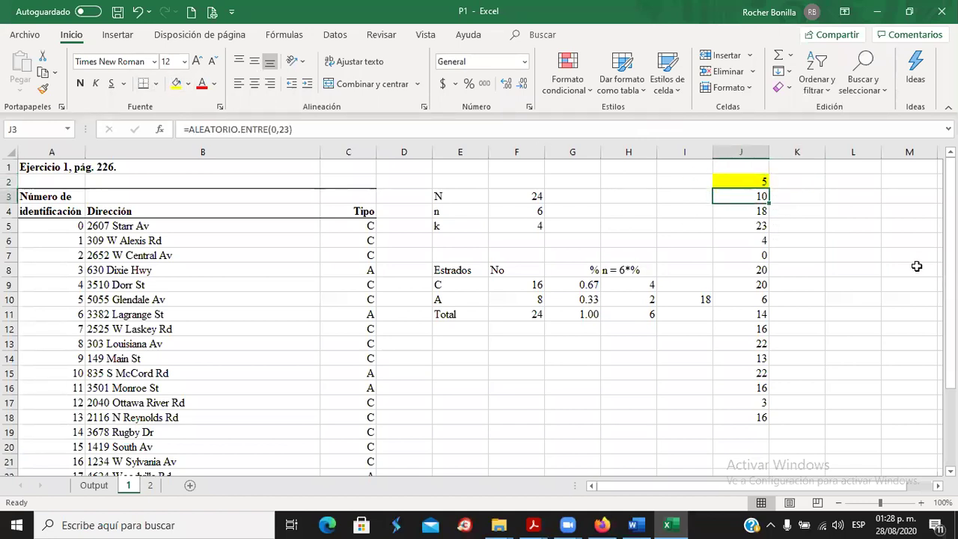
left_click(176, 84)
Fill store 10's row yellow and change I10 to "18 y 10".
left_click_drag(75, 373, 342, 370)
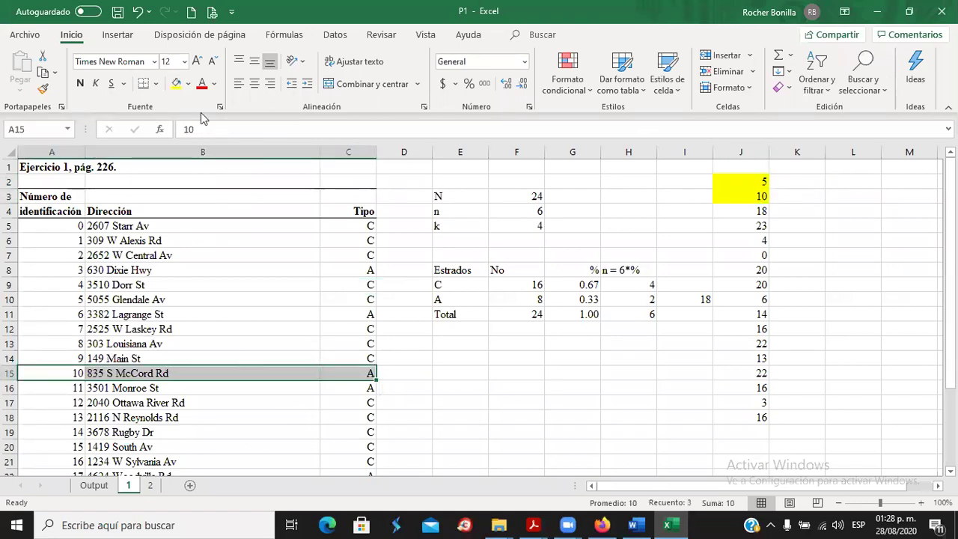
left_click(176, 84)
left_click(689, 300)
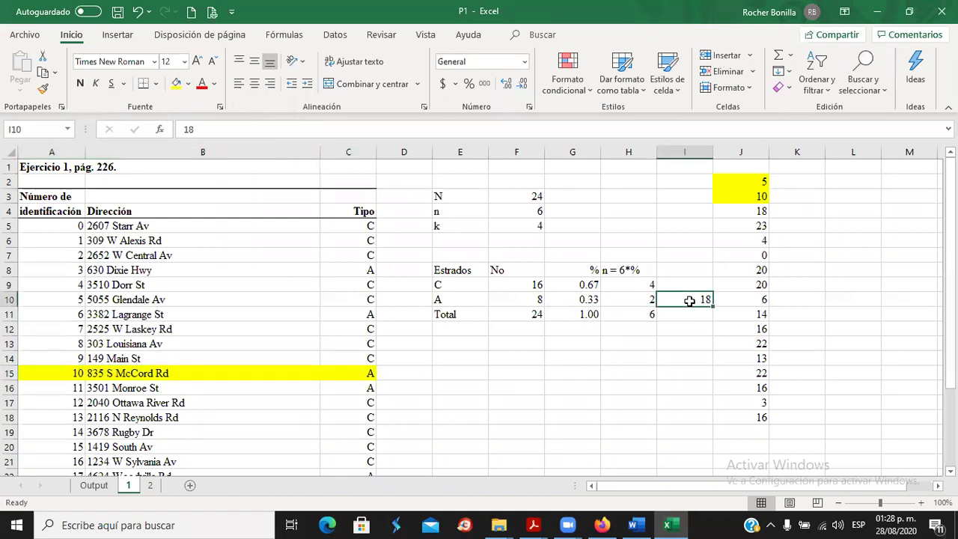
left_click(227, 122)
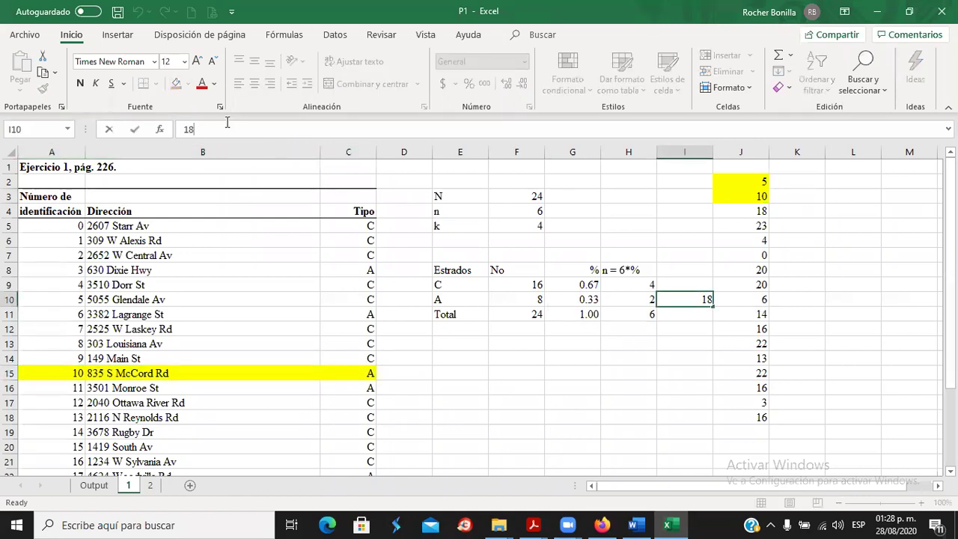
type("y 10")
key("Return")
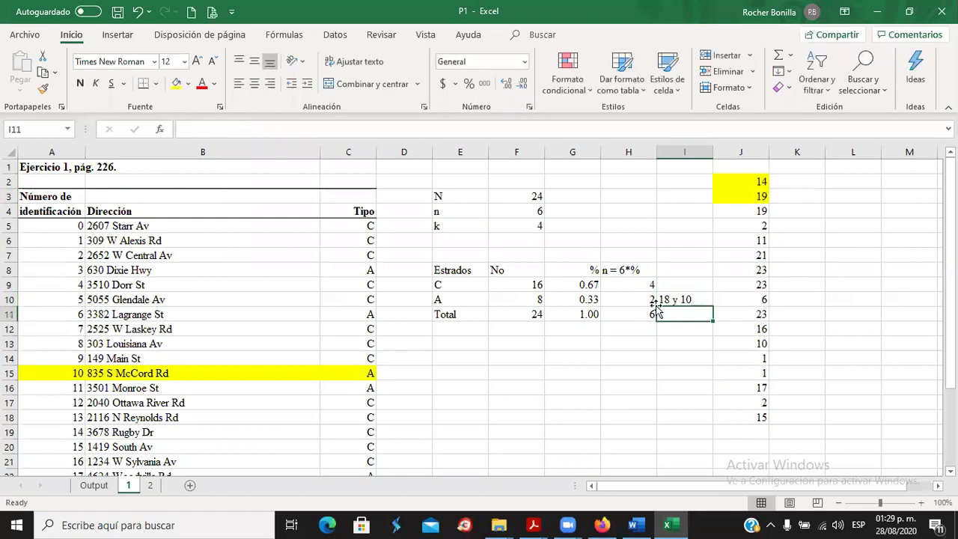
scroll(335, 363, "down", 2)
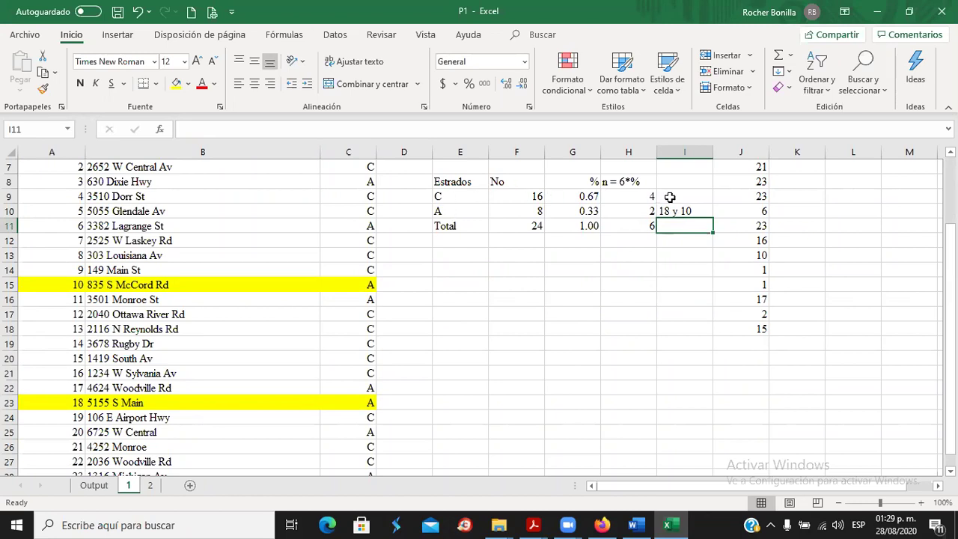
left_click(669, 197)
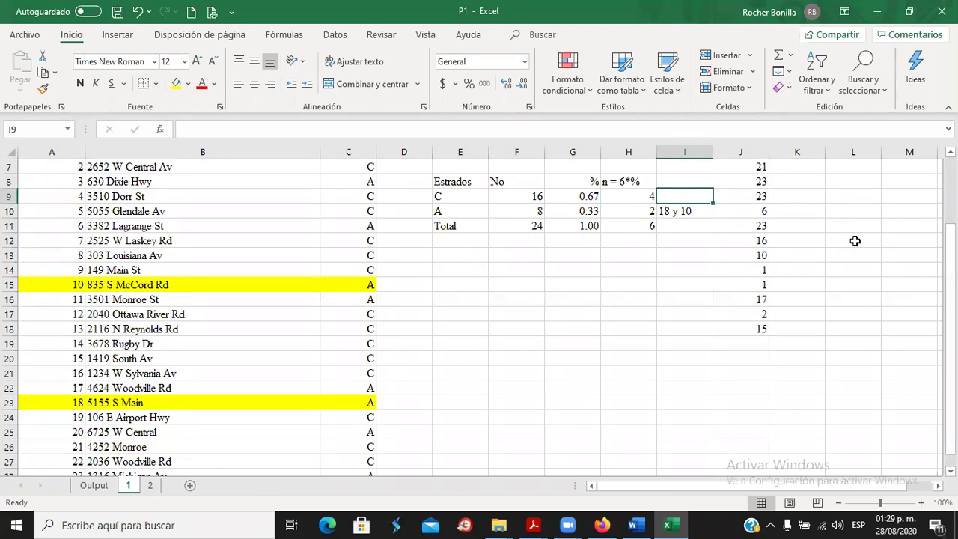
Fill the random numbers in J4 and J5 yellow as used.
scroll(855, 240, "up", 2)
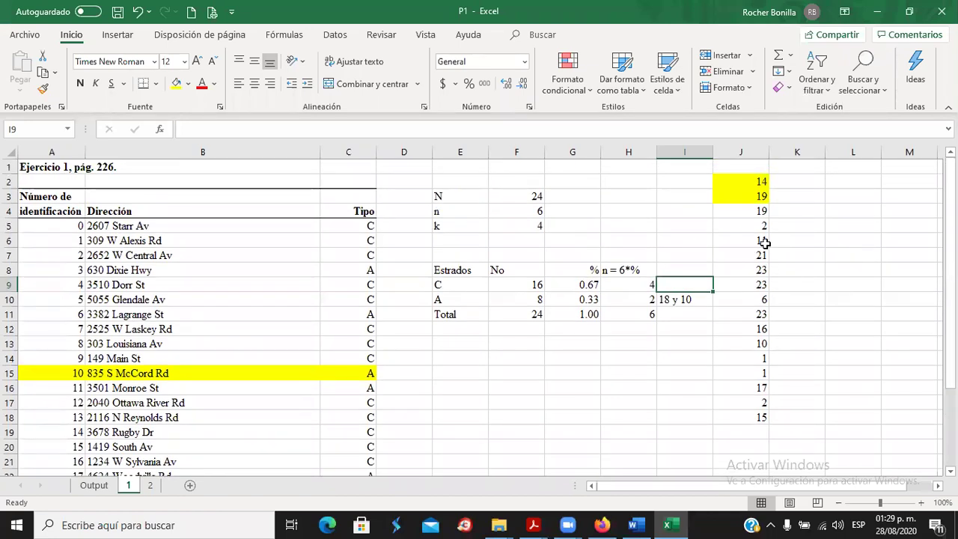
left_click(750, 214)
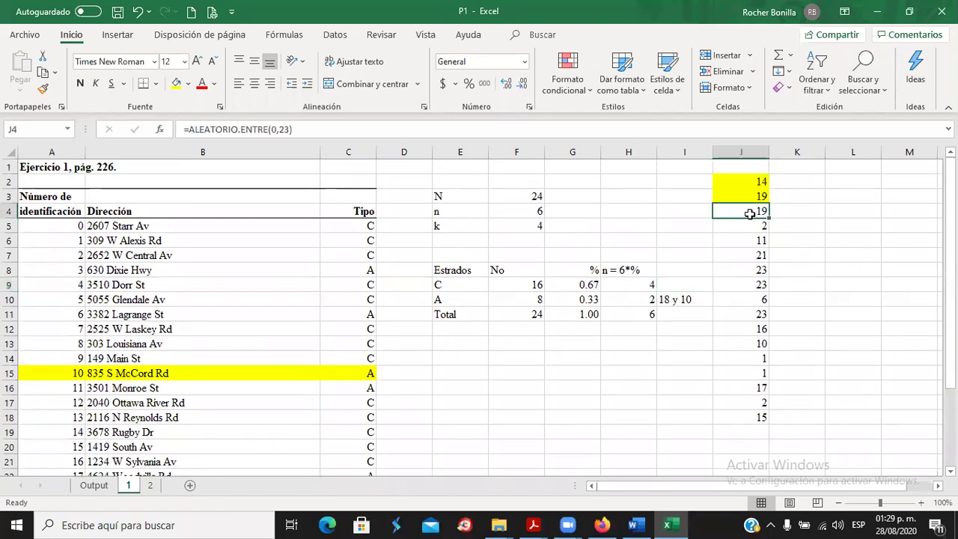
left_click(177, 85)
left_click(755, 230)
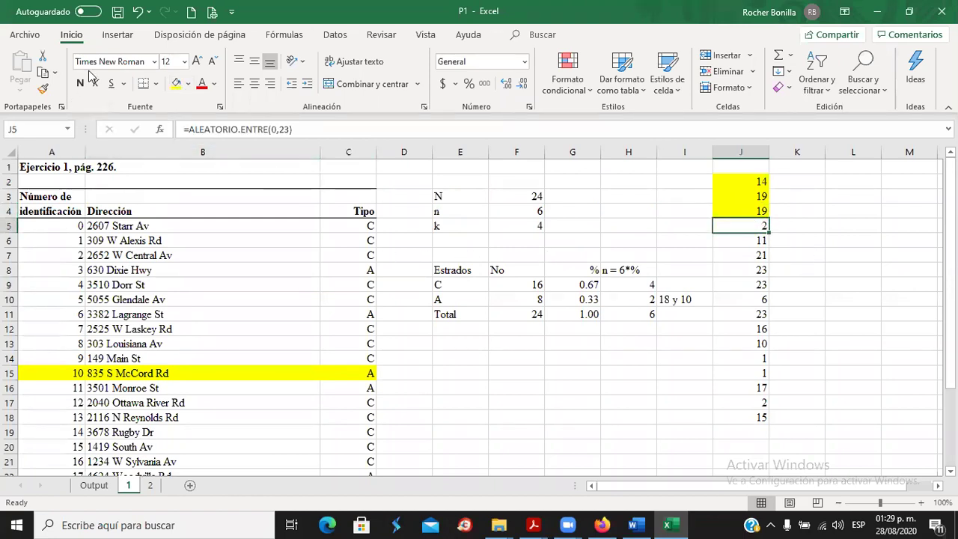
left_click(178, 88)
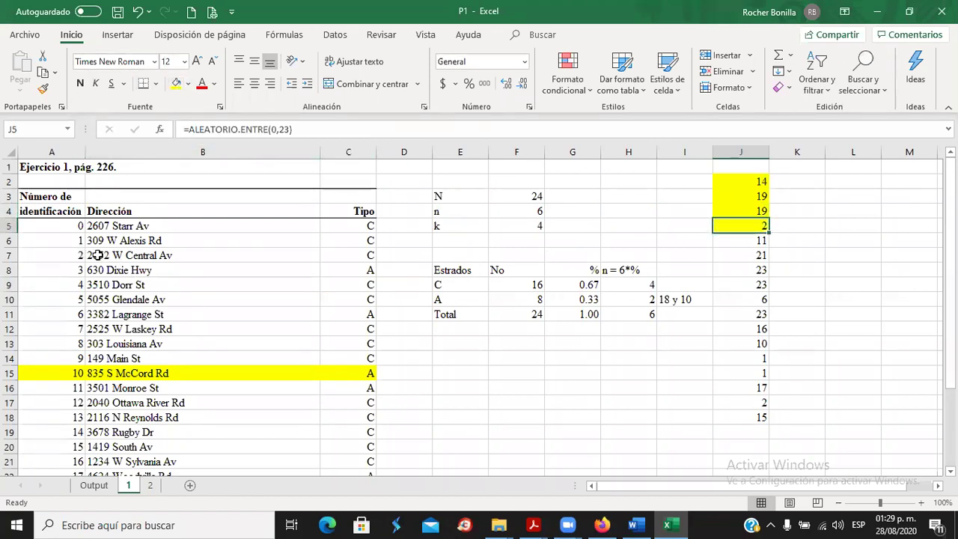
Highlight store 2's row yellow and enter 2 as stratum C's sampled ID in I9.
left_click_drag(55, 255, 368, 255)
left_click(177, 84)
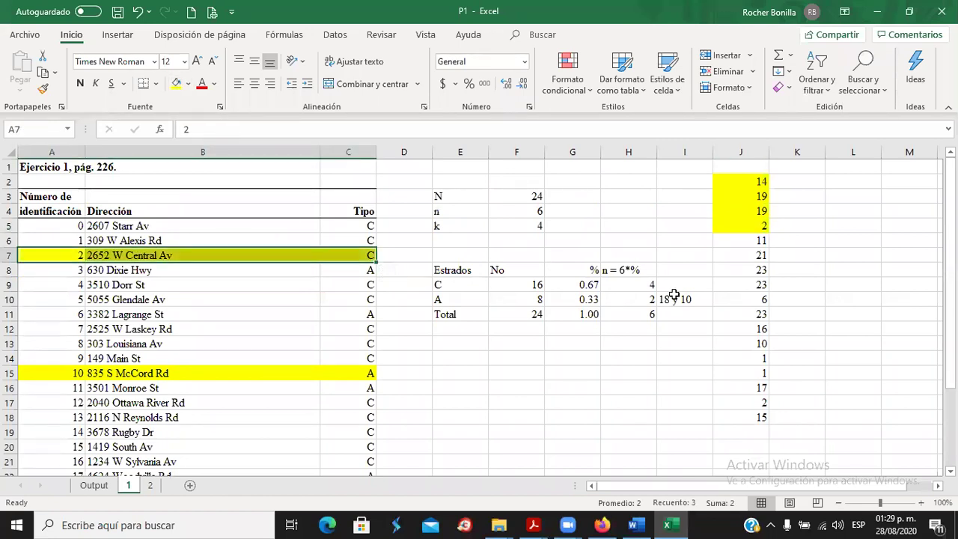
left_click(673, 285)
type("2")
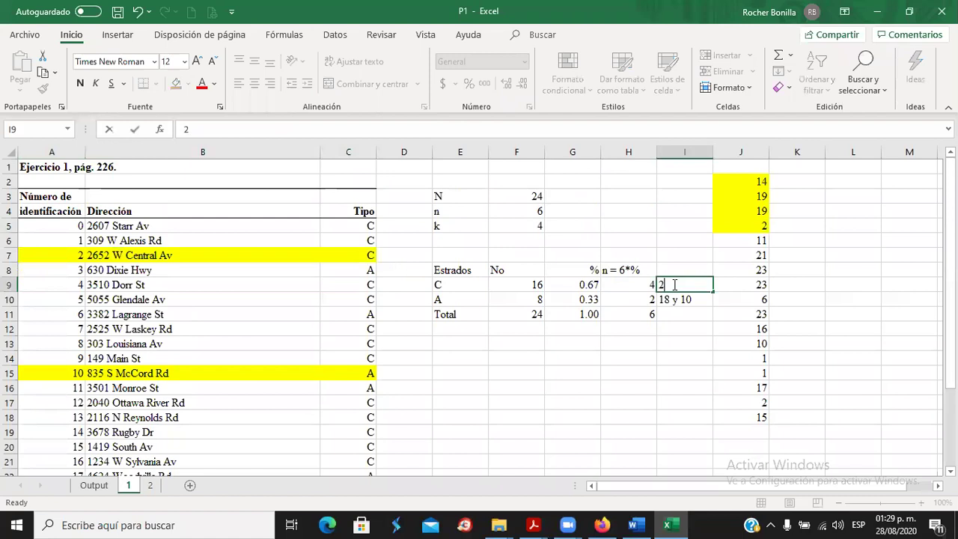
key("Return")
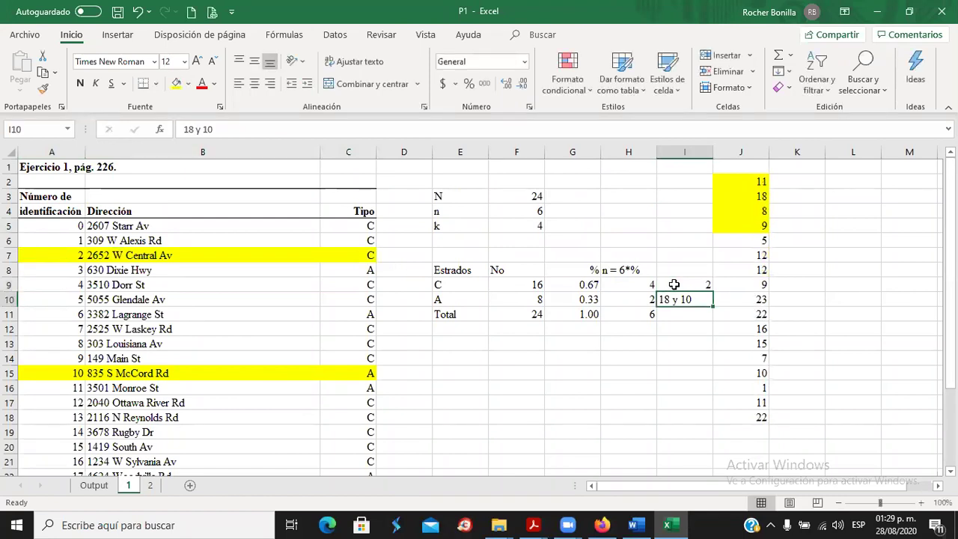
Mark J6 yellow, highlight store 5's row, and extend I9 to read 2,5.
left_click(755, 244)
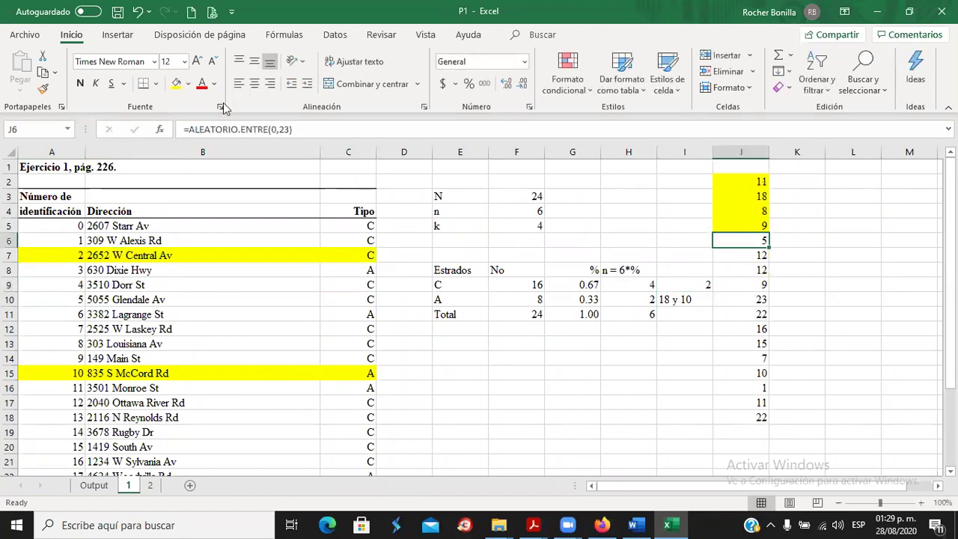
left_click(176, 86)
left_click_drag(75, 299, 336, 299)
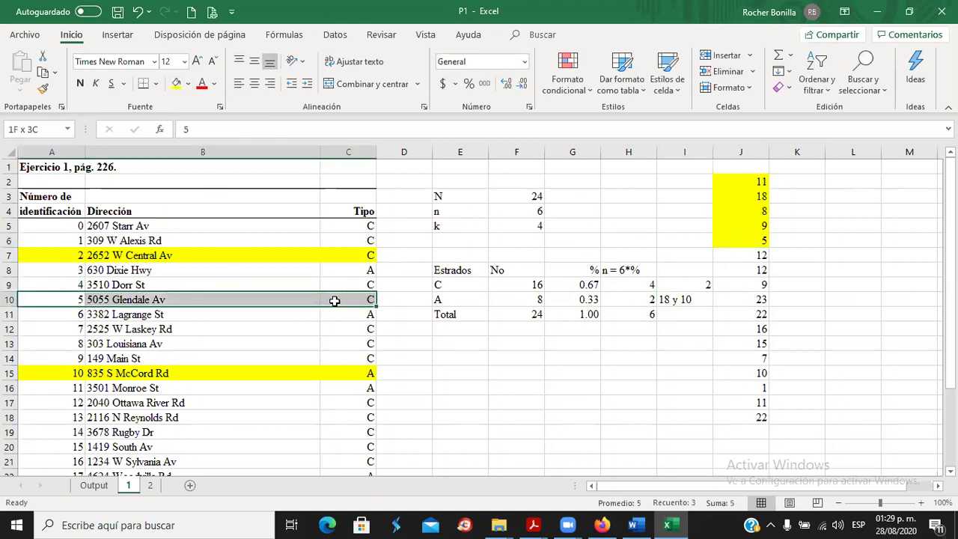
left_click(181, 88)
left_click(689, 284)
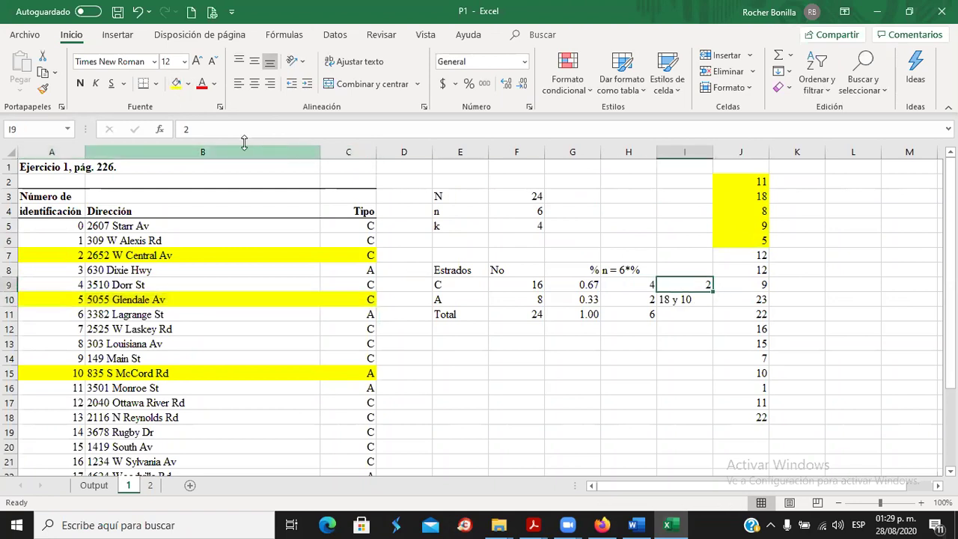
left_click(203, 128)
type(",5")
key("Return")
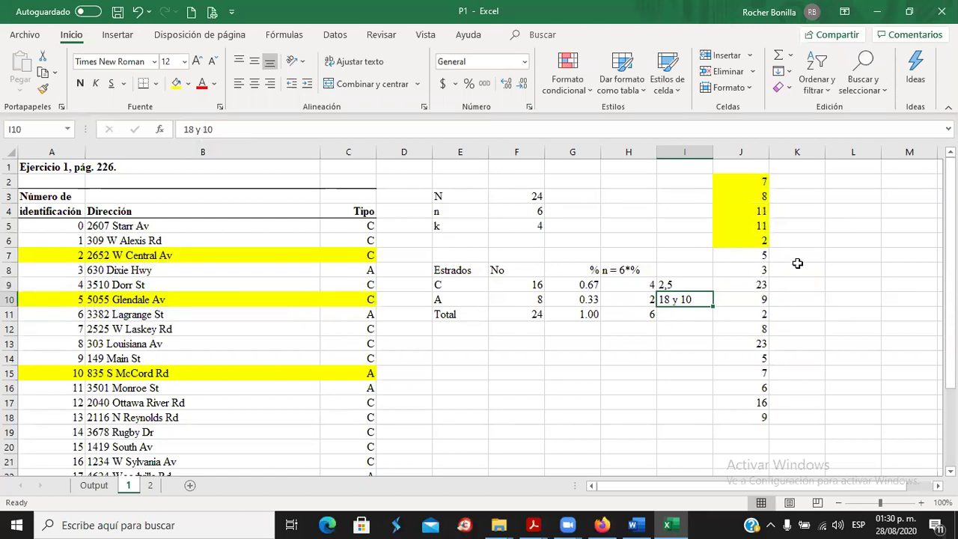
Mark the random numbers in J7 and J8 yellow as used.
left_click(749, 256)
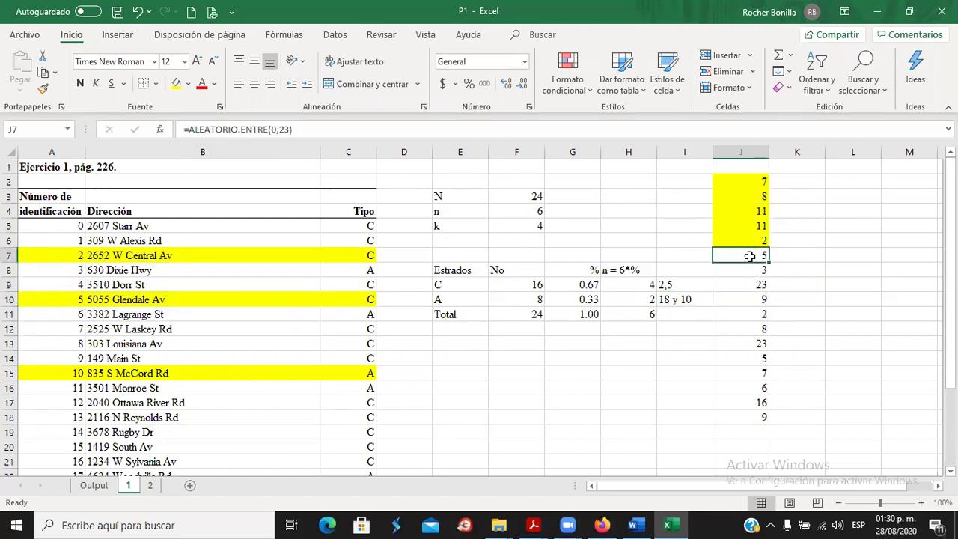
left_click(177, 83)
left_click(762, 273)
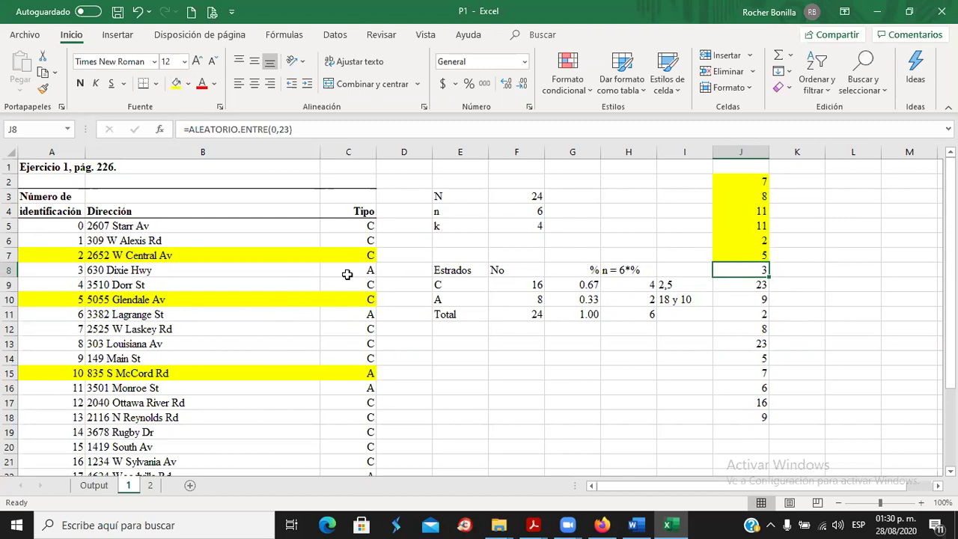
left_click(177, 83)
left_click(760, 288)
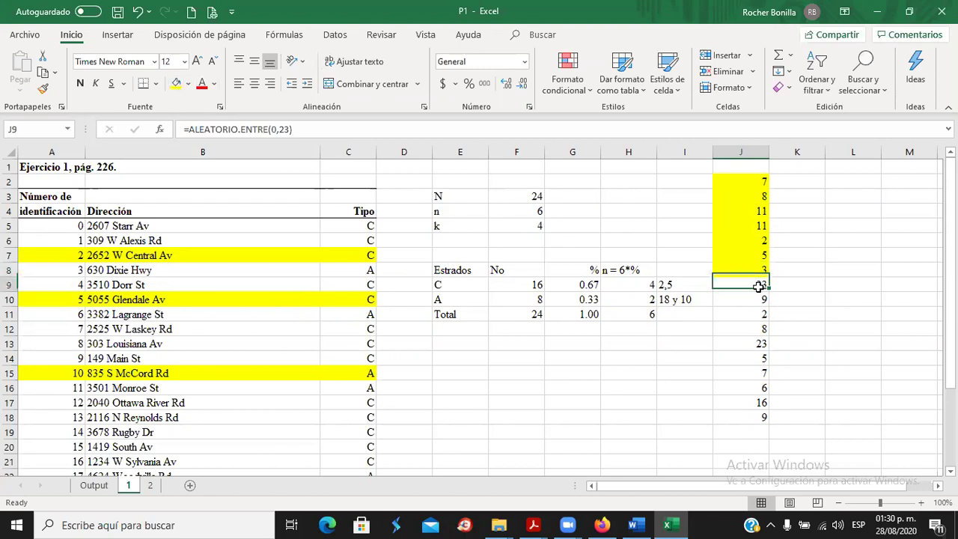
scroll(172, 442, "down", 4)
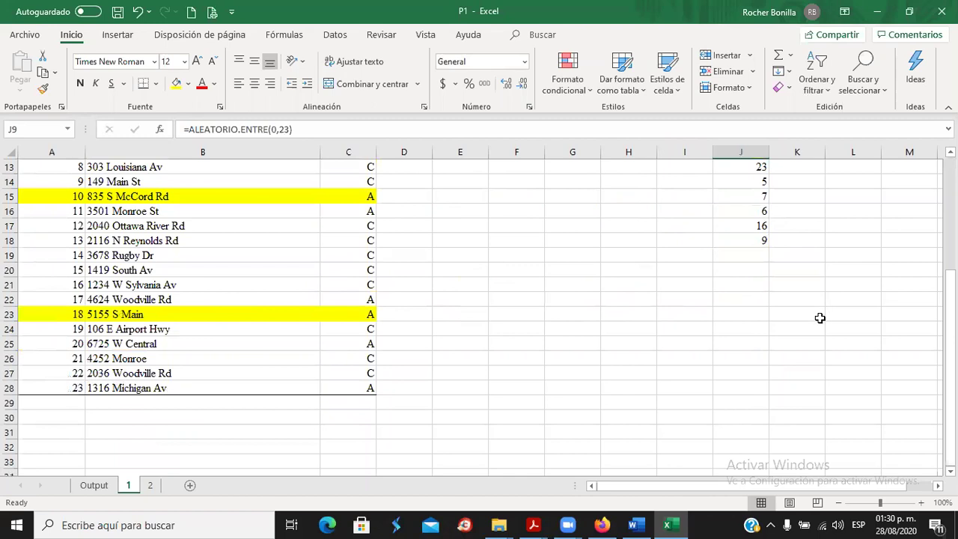
scroll(819, 318, "up", 3)
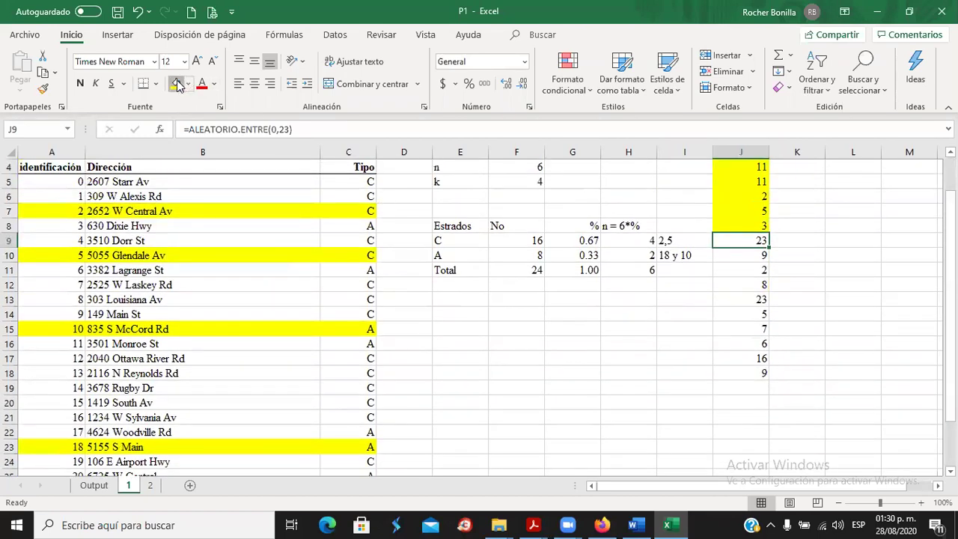
left_click(760, 260)
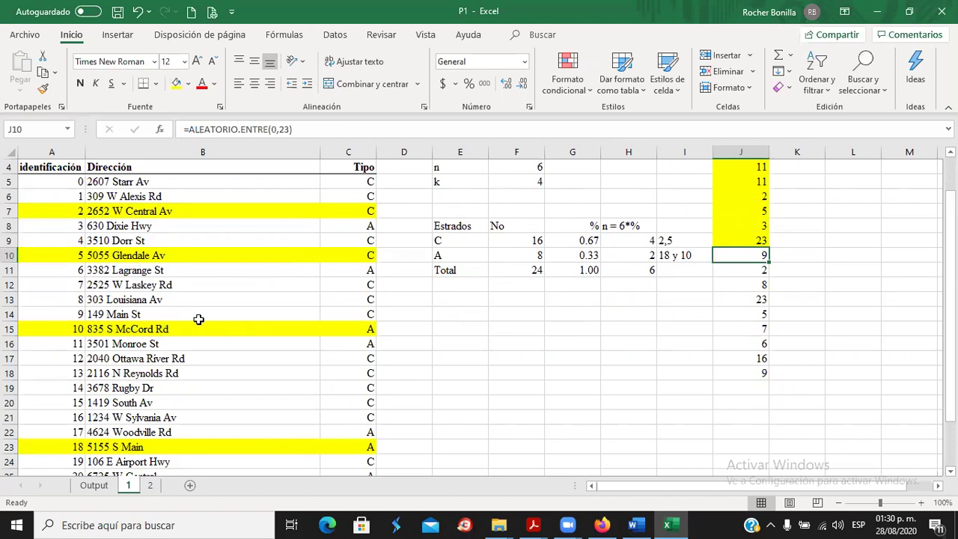
Highlight store 9's row A14:C14 yellow and append 9 to stratum C's list.
left_click_drag(72, 314, 342, 312)
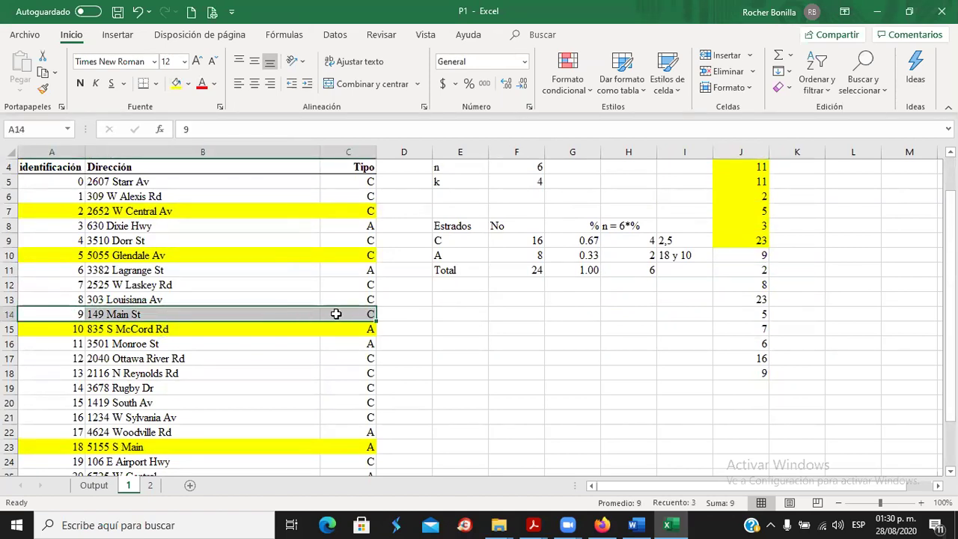
left_click(176, 83)
left_click(683, 240)
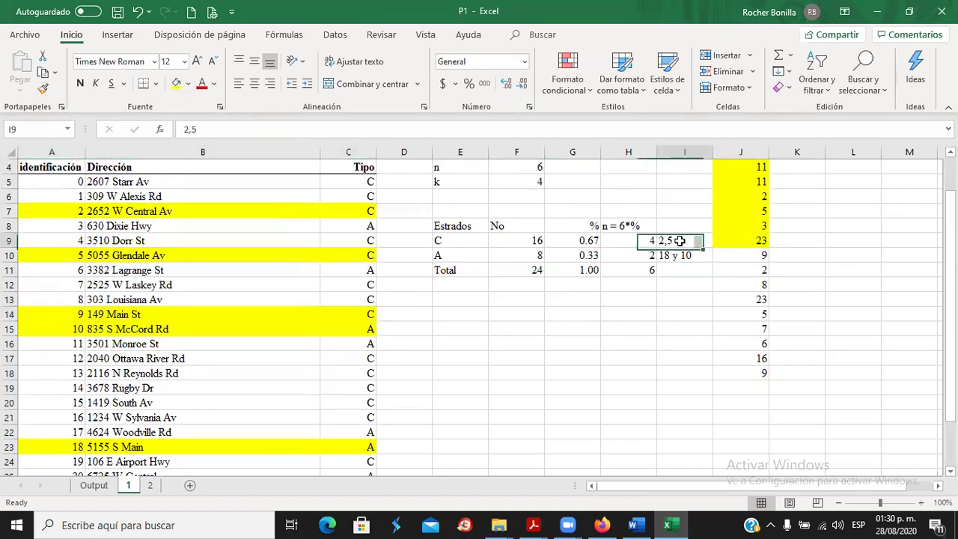
left_click(225, 129)
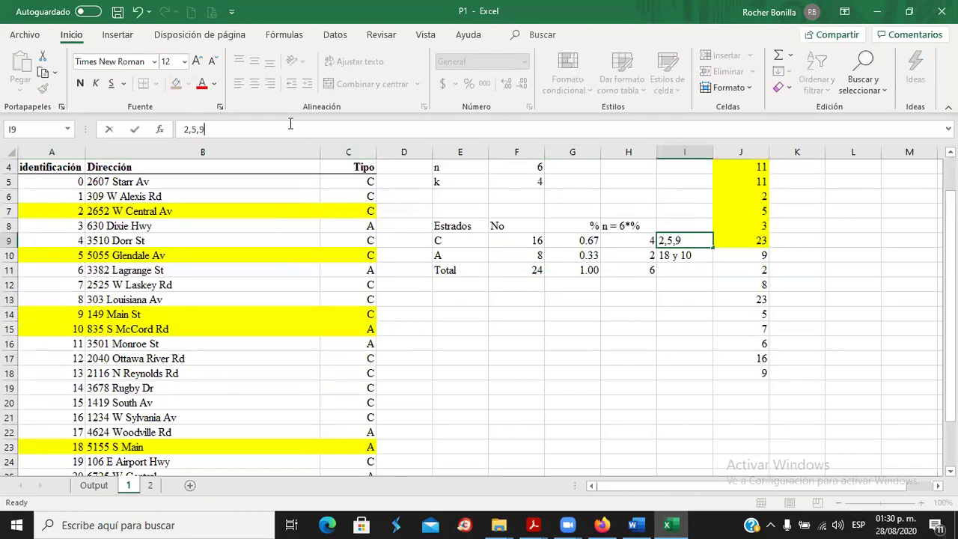
type(",9")
key("Return")
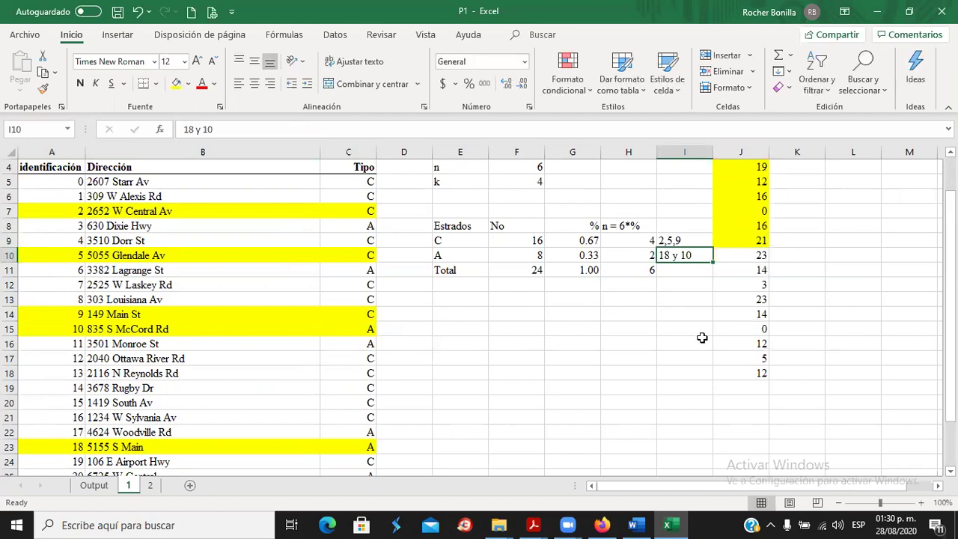
Mark the random number in J10 yellow as used.
left_click(761, 256)
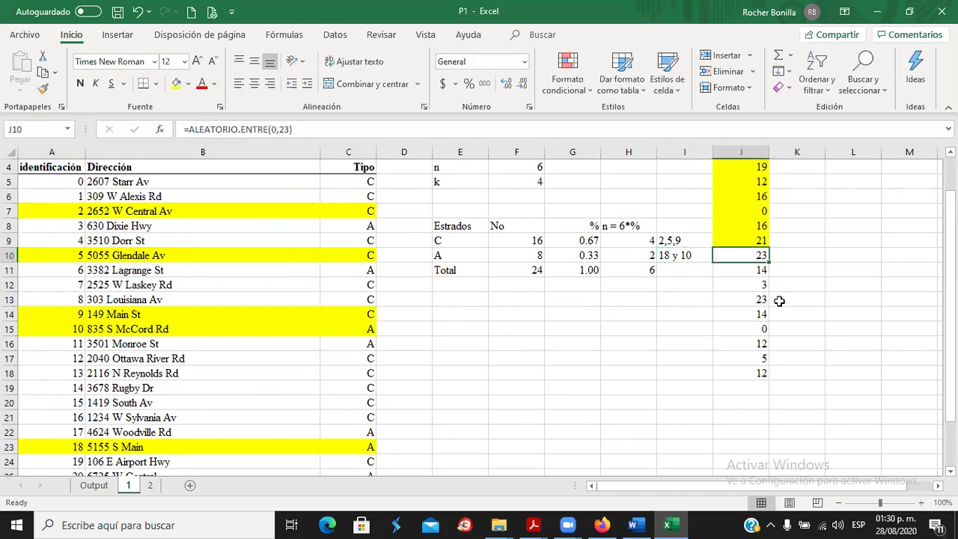
scroll(241, 406, "down", 2)
scroll(250, 402, "up", 3)
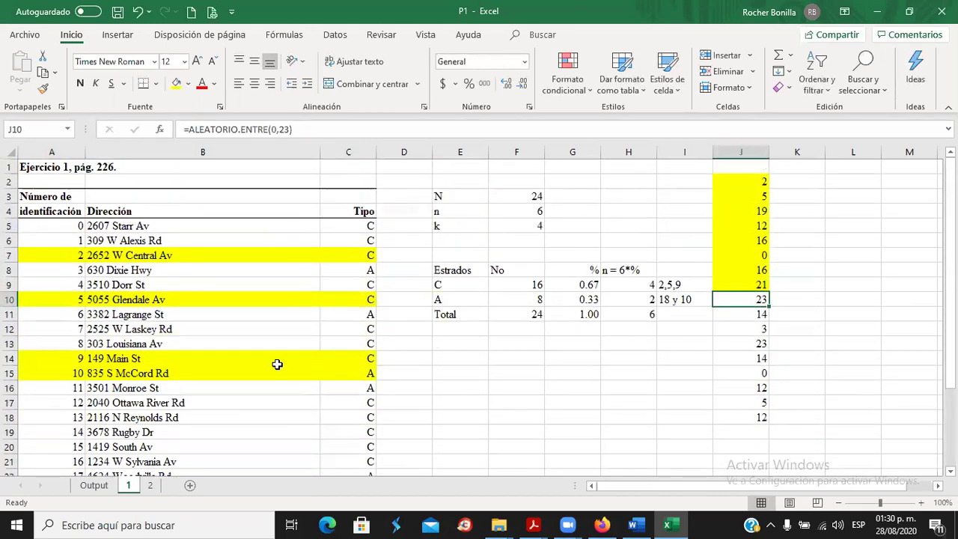
left_click(178, 84)
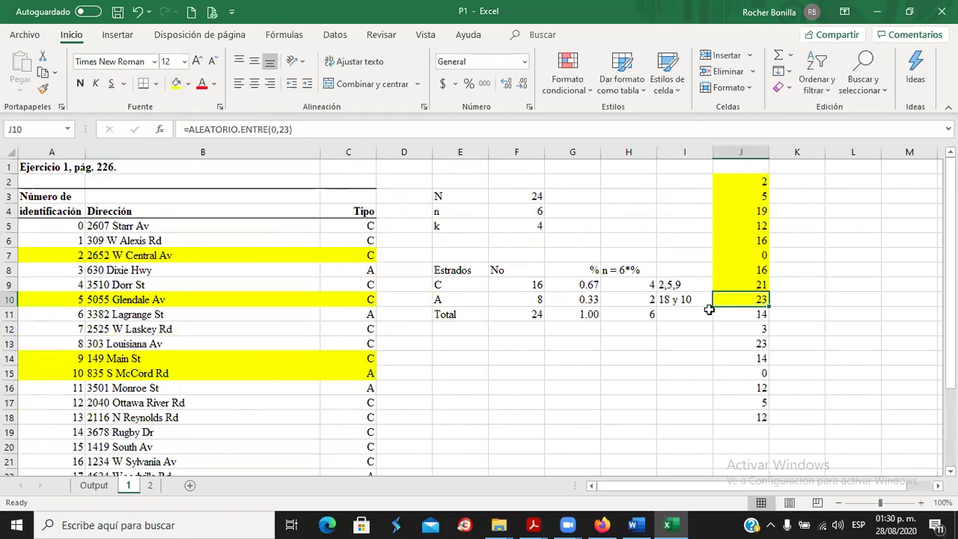
left_click(748, 315)
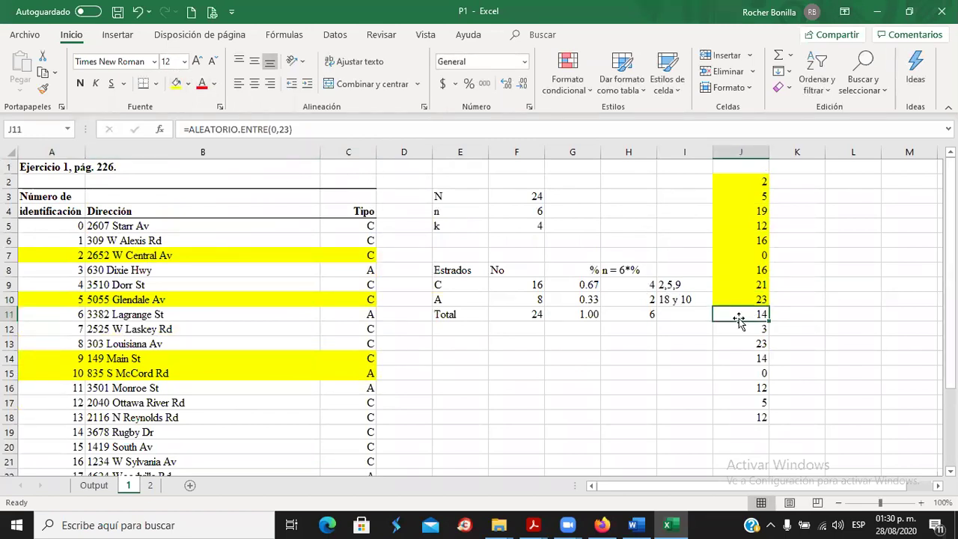
Highlight store 14's row A19:C19 yellow and complete I9 as '2,5,9 y 14'.
left_click_drag(66, 433, 348, 434)
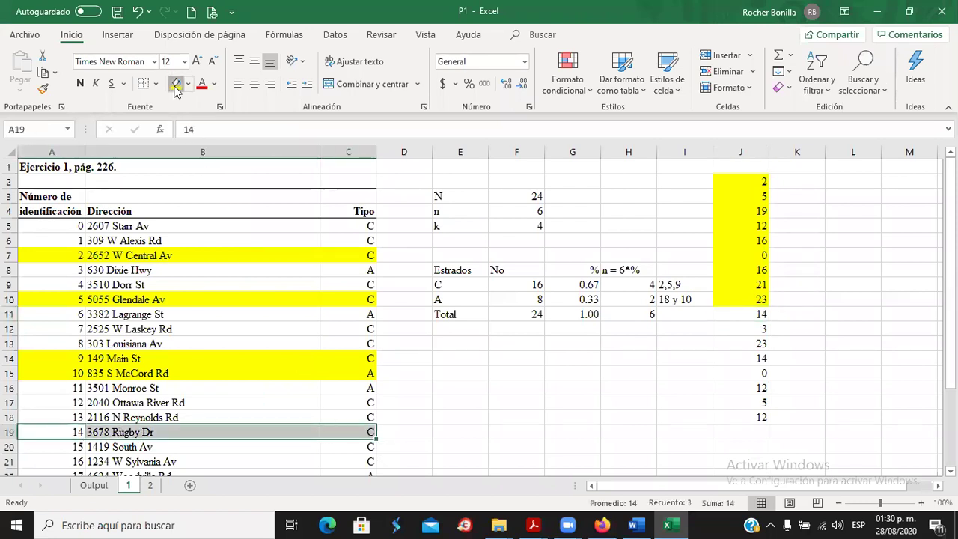
left_click(176, 83)
left_click(679, 284)
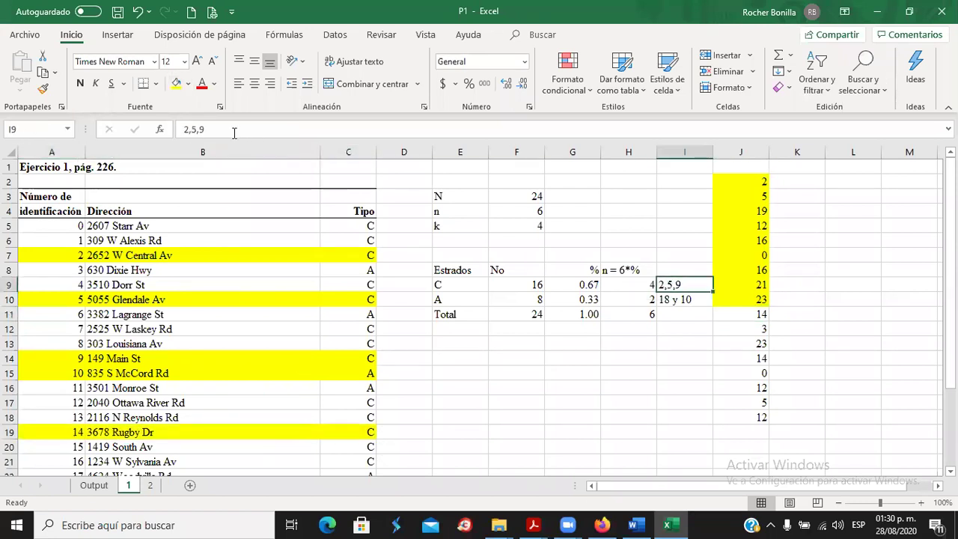
left_click(234, 132)
type("y 14")
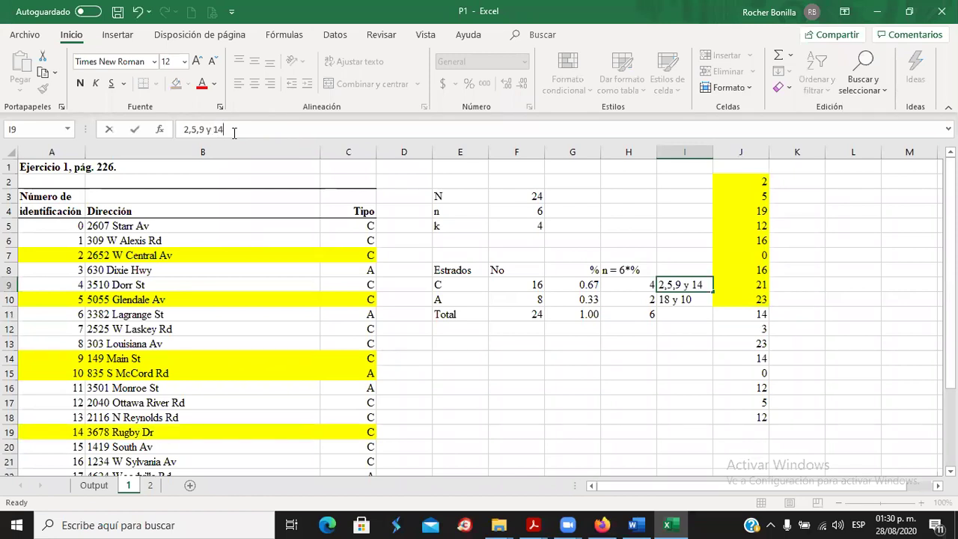
key("Return")
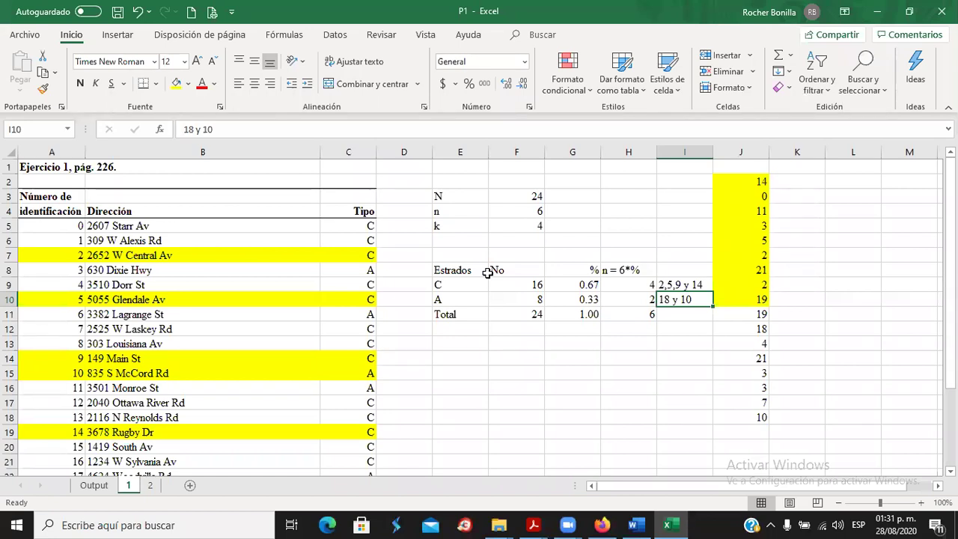
left_click(449, 361)
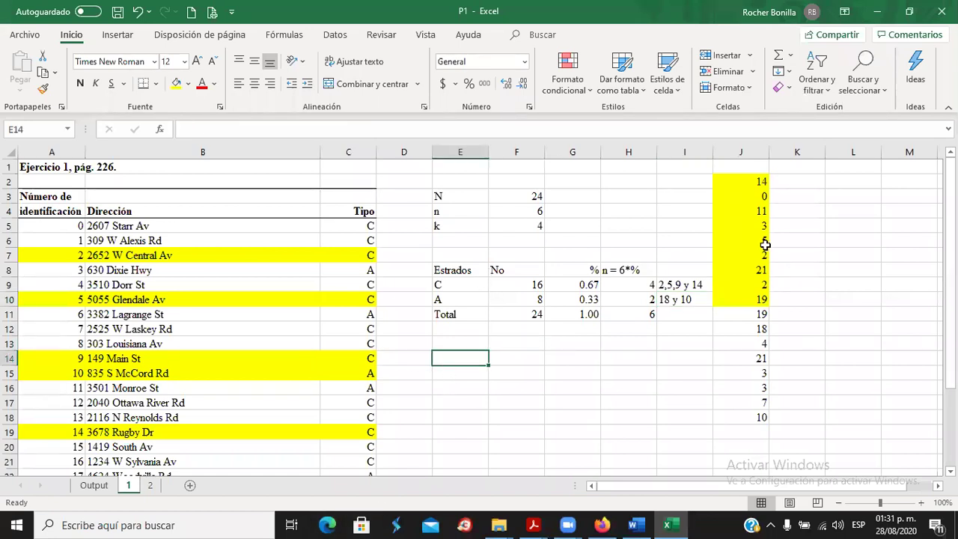
left_click(800, 181)
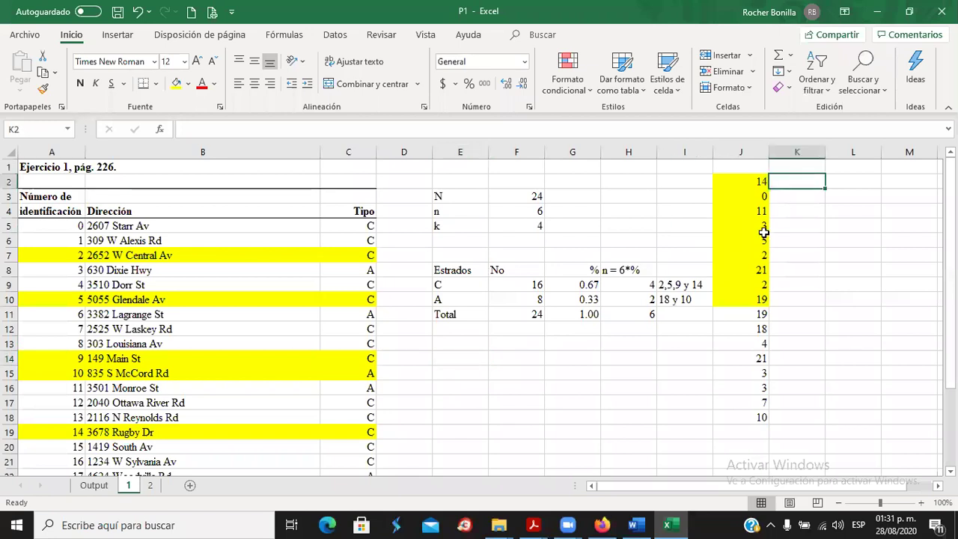
left_click(162, 129)
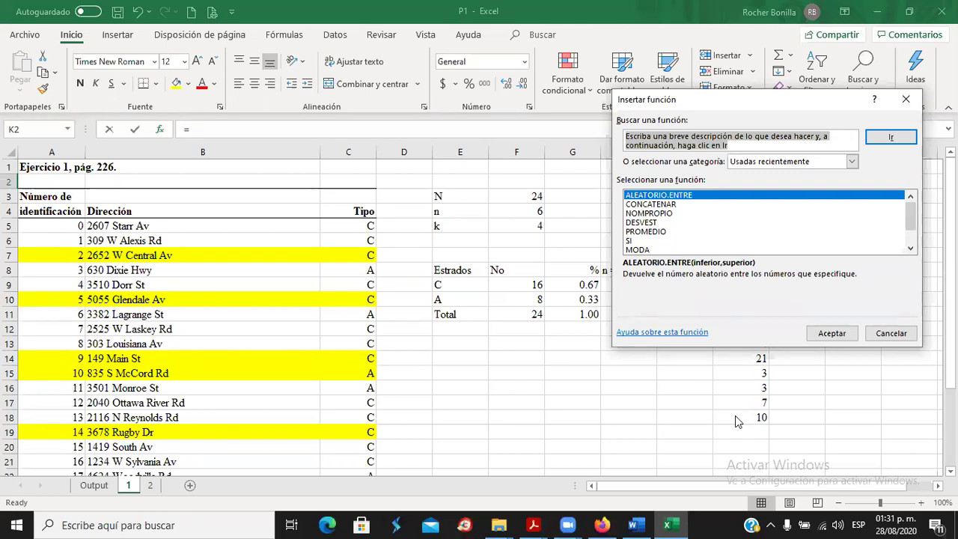
left_click(344, 255)
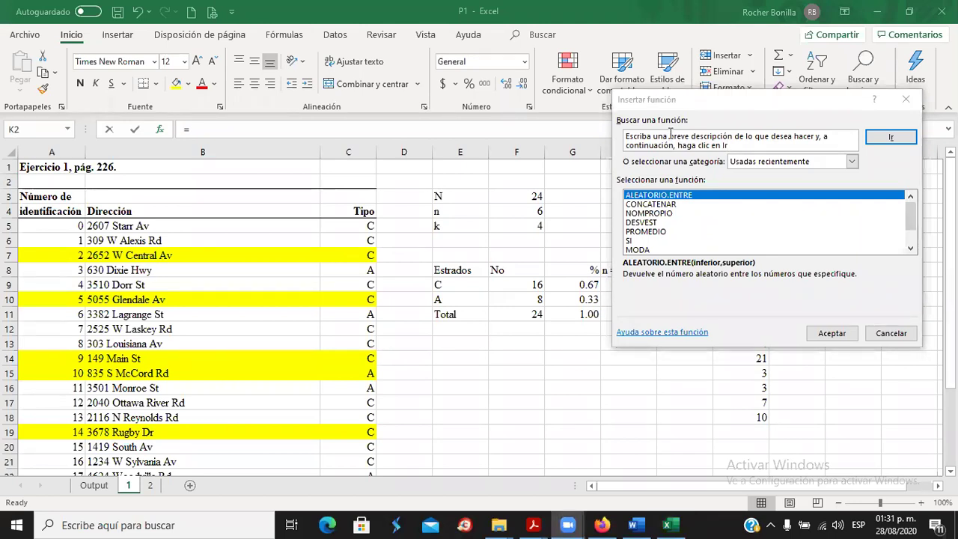
left_click(919, 101)
left_click(919, 101)
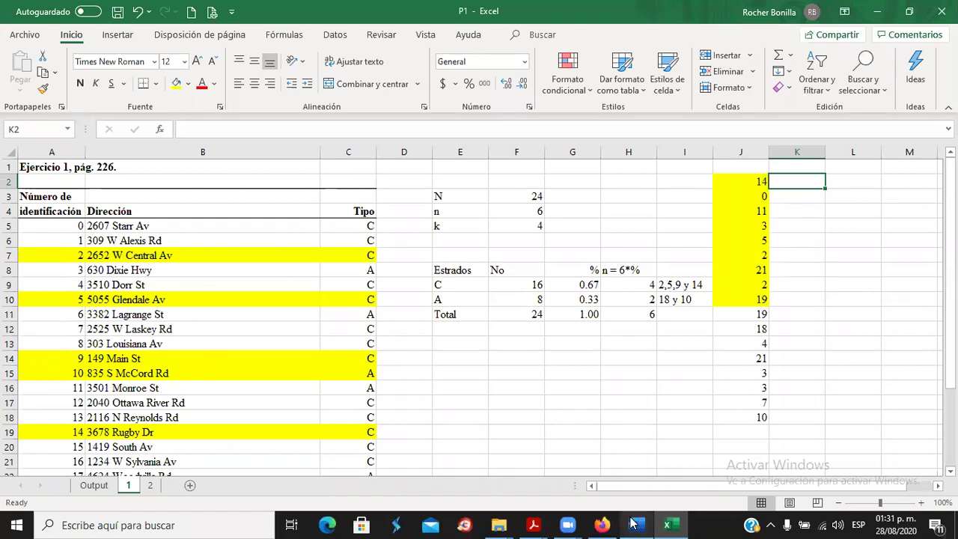
mouse_move(569, 522)
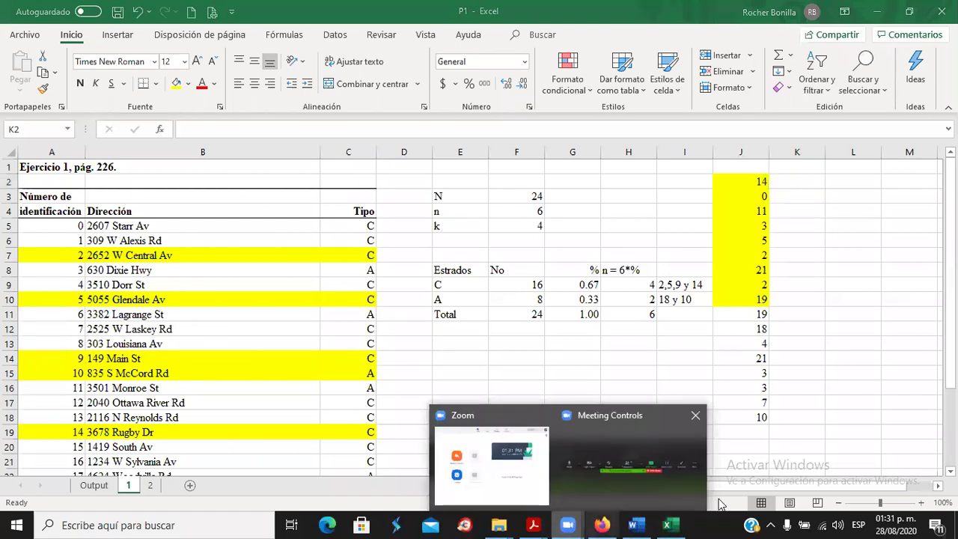
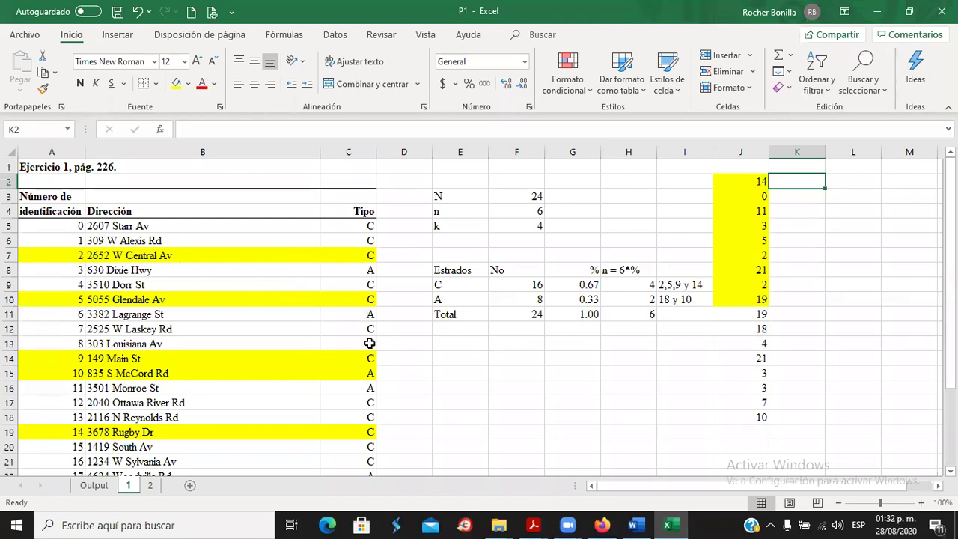
Switch workbook calculation to Manual under Opciones para el cálculo.
left_click(416, 371)
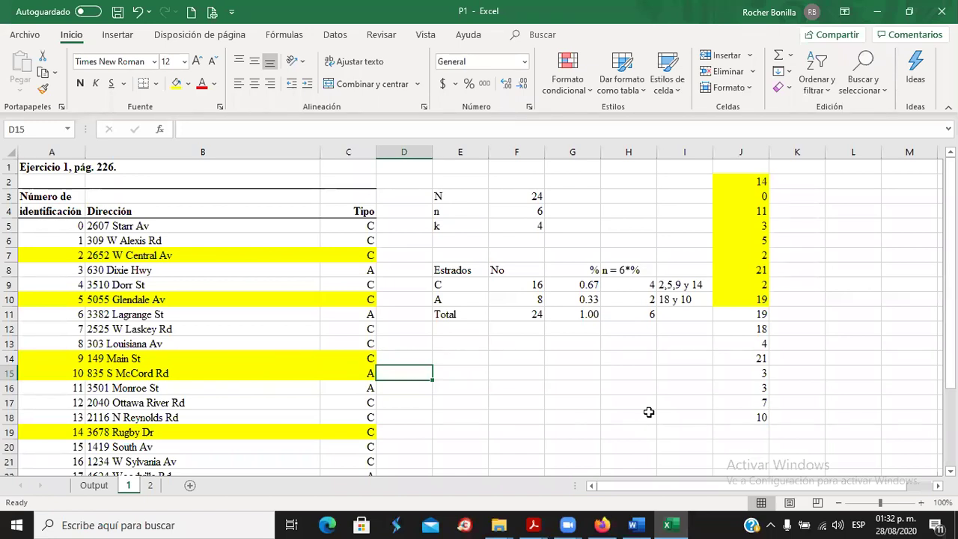
left_click(273, 35)
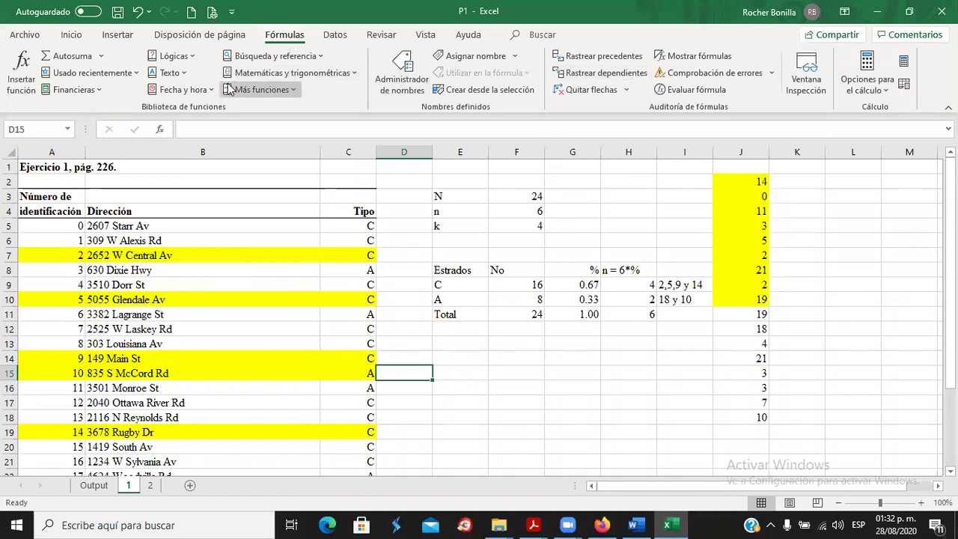
left_click(866, 64)
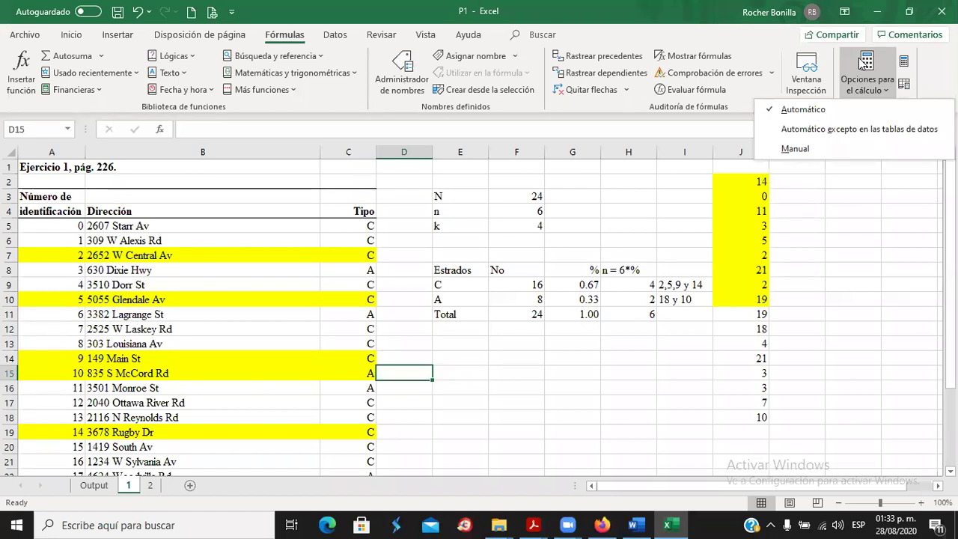
left_click(794, 148)
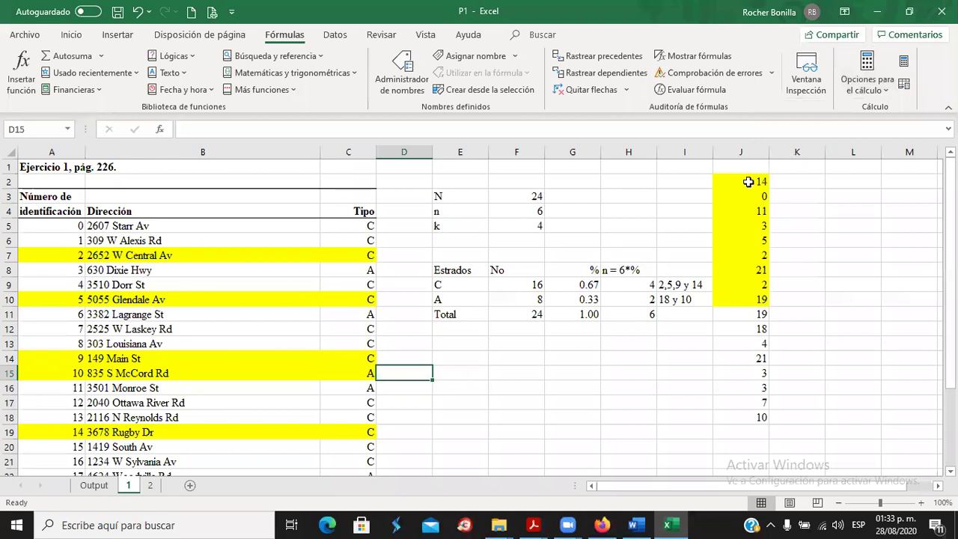
Inspect the random formula in J2, then select the identification 12 row, A17:C17.
left_click(748, 182)
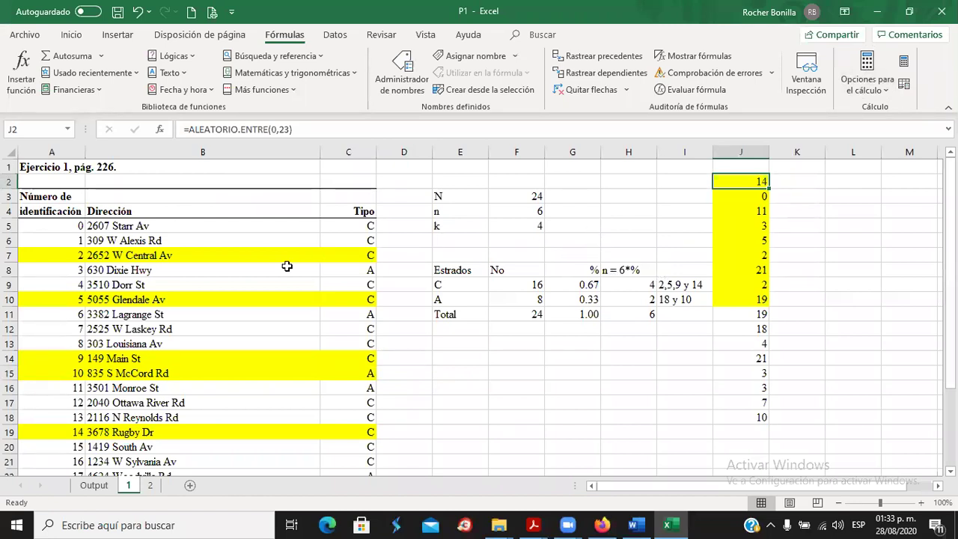
left_click(637, 191)
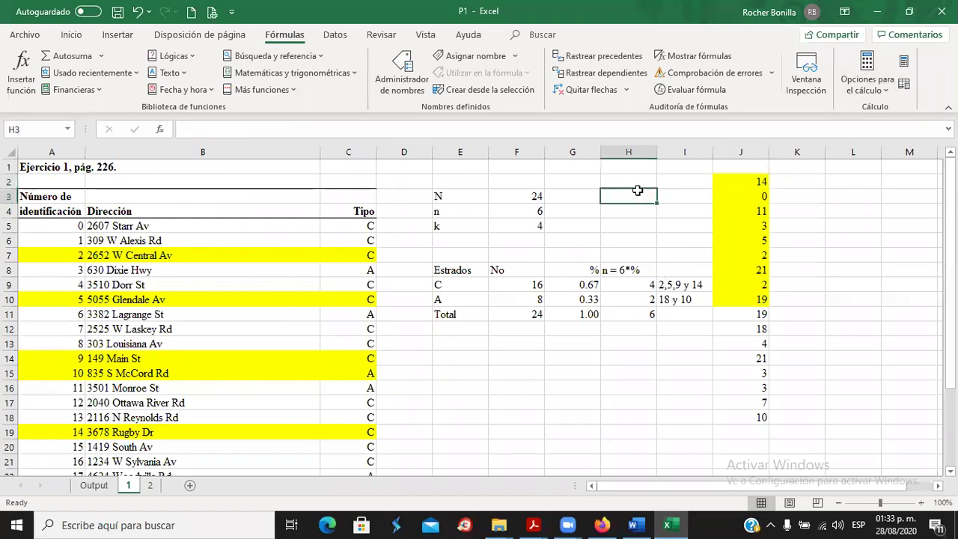
left_click(69, 229)
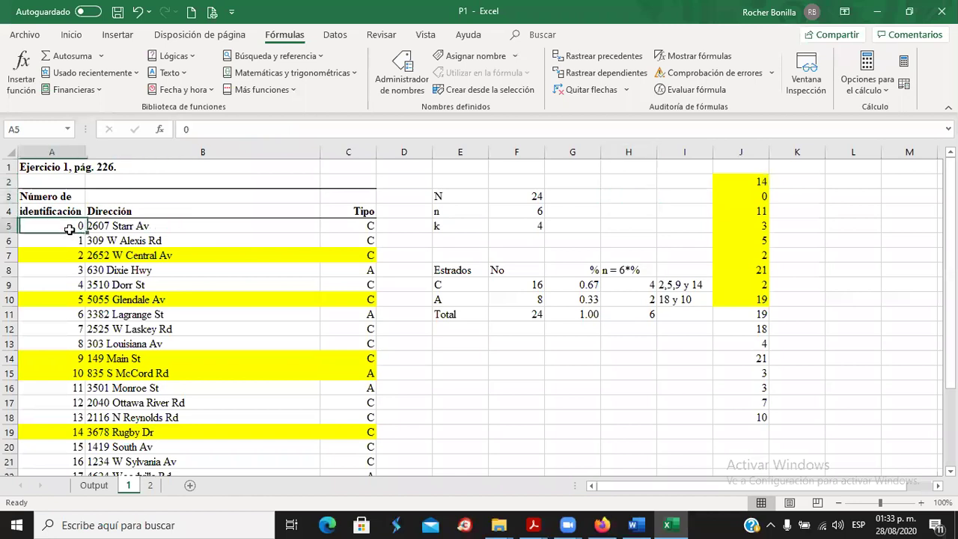
left_click(588, 225)
left_click(843, 270)
left_click(472, 329)
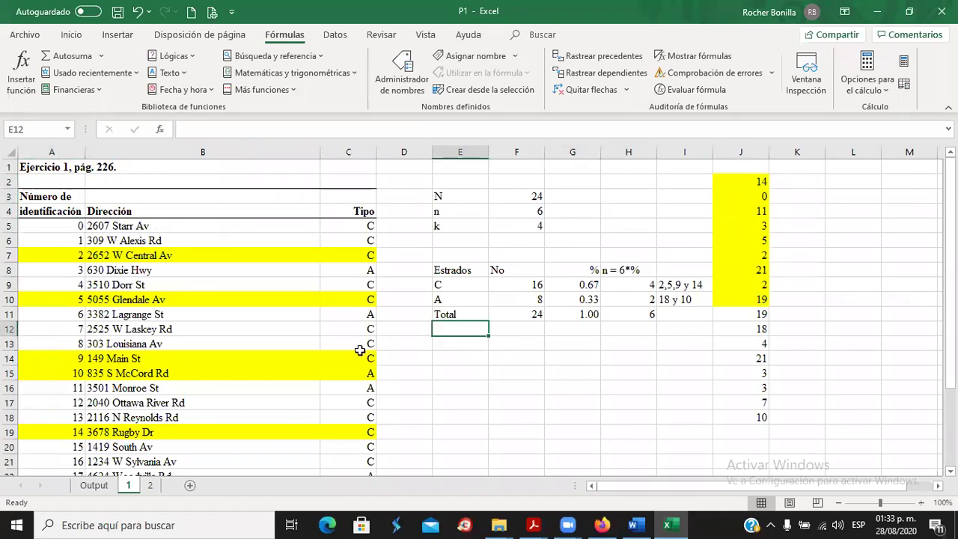
left_click(75, 402)
left_click_drag(86, 402, 322, 403)
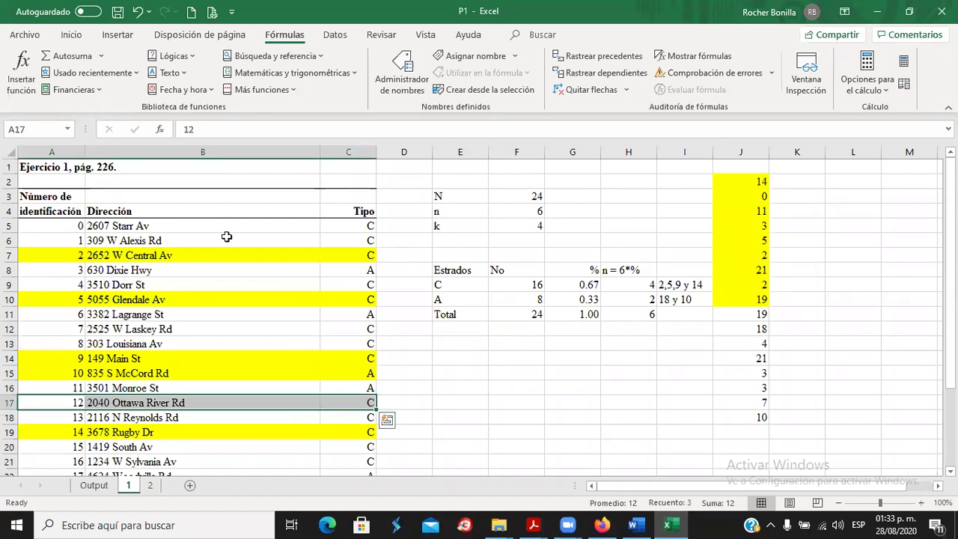
left_click(69, 35)
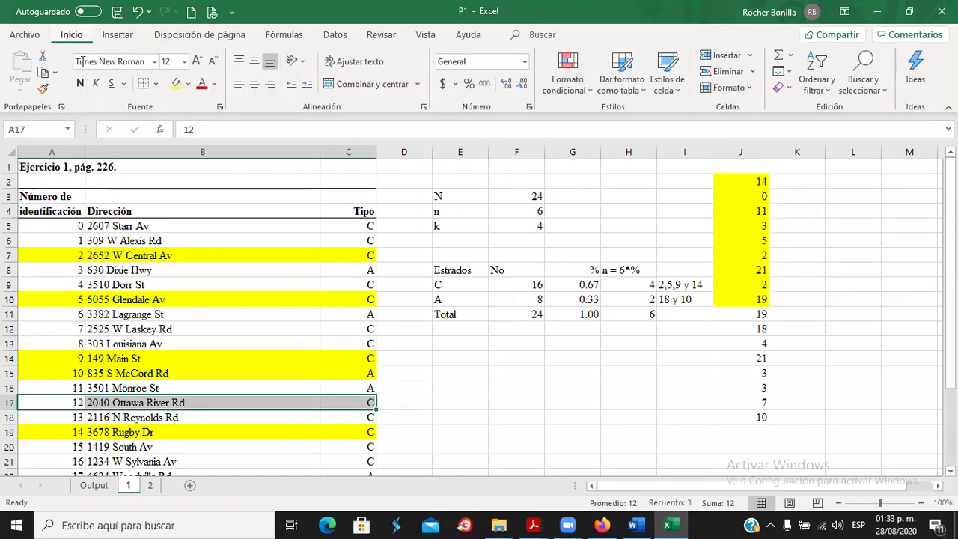
left_click(175, 83)
left_click_drag(69, 403, 336, 400)
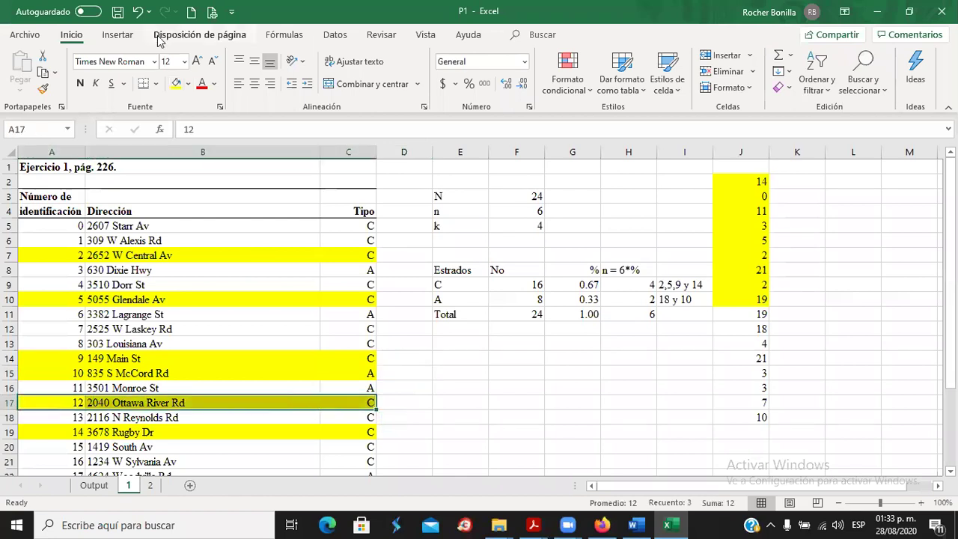
left_click(188, 85)
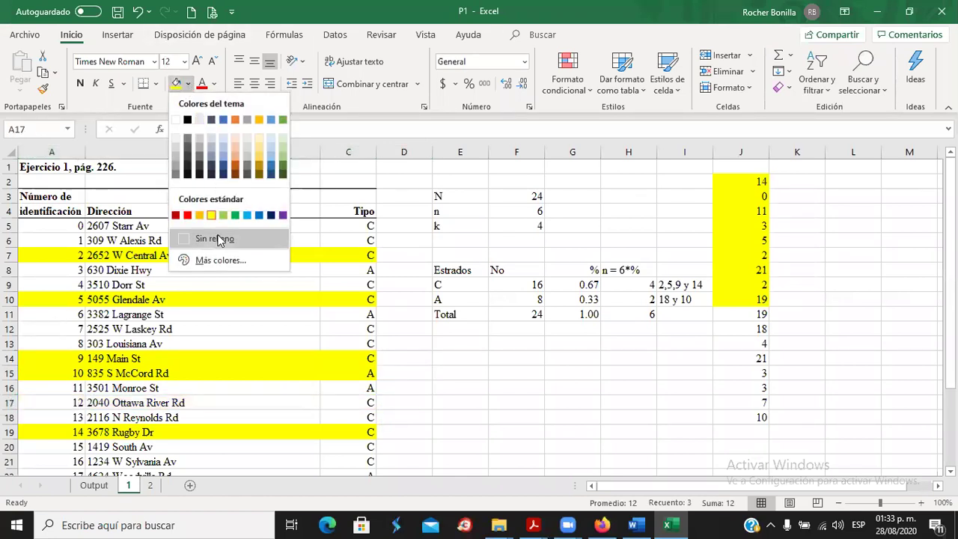
left_click(222, 238)
left_click(661, 384)
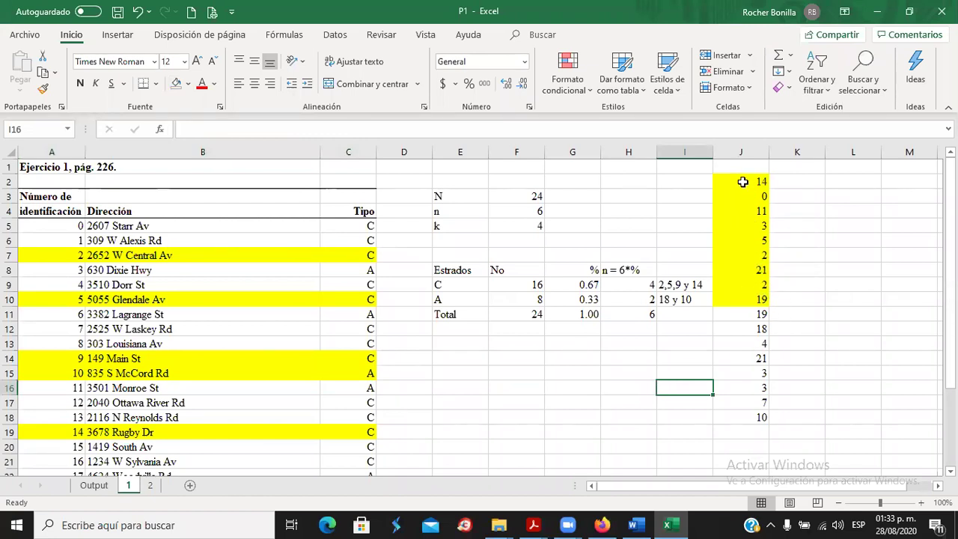
left_click_drag(743, 180, 740, 299)
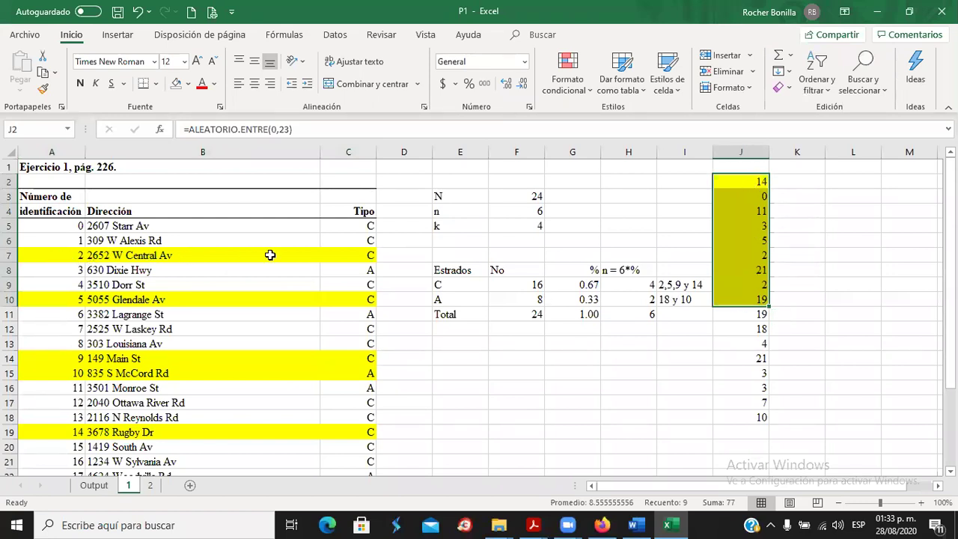
left_click_drag(73, 299, 367, 300)
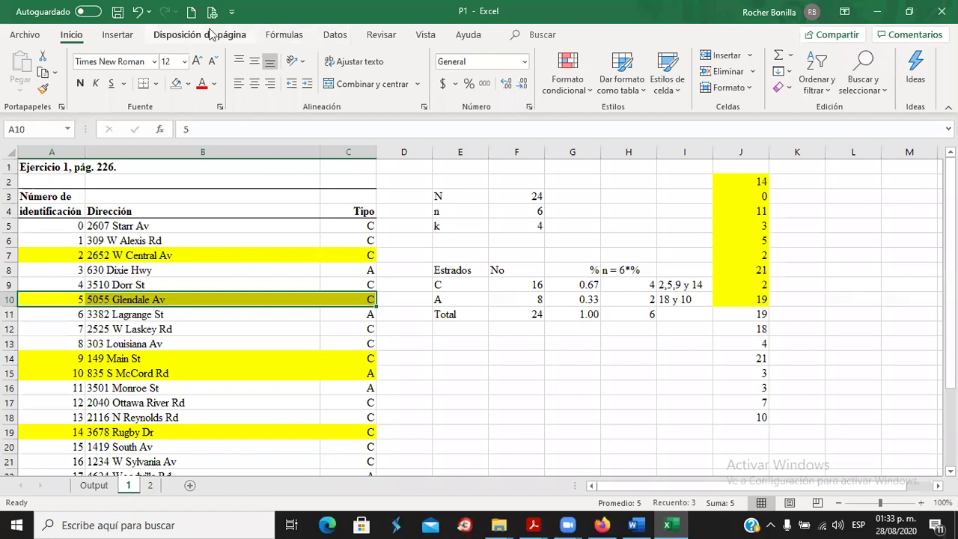
left_click(336, 36)
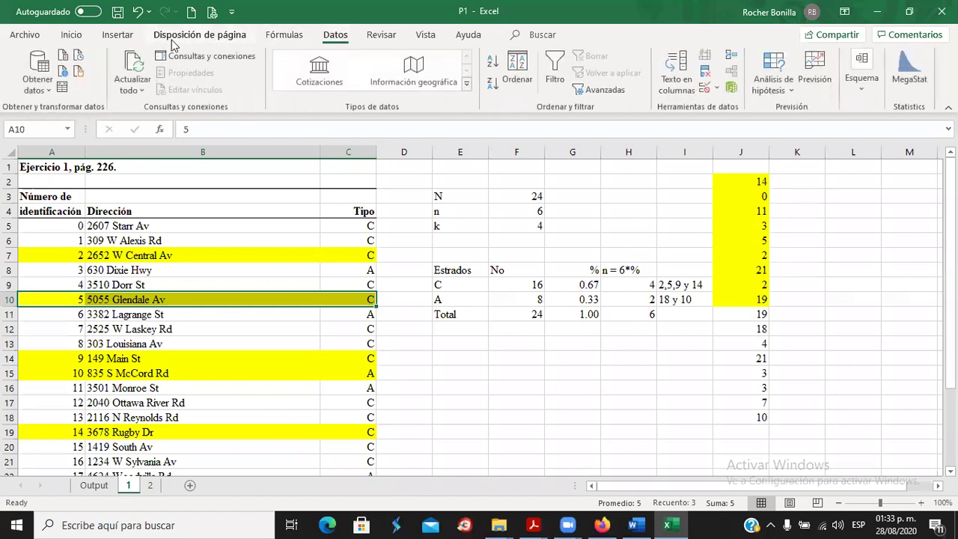
left_click(75, 36)
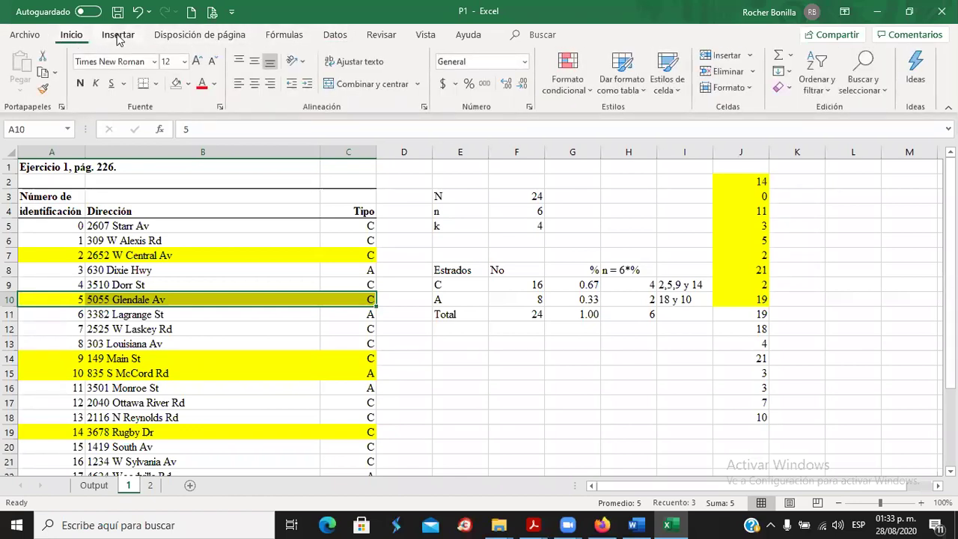
left_click(284, 34)
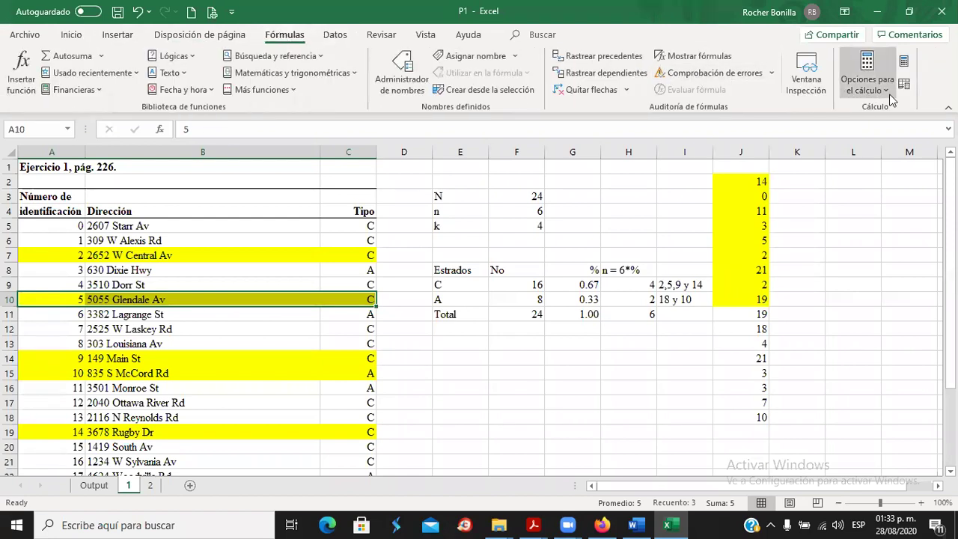
left_click(889, 90)
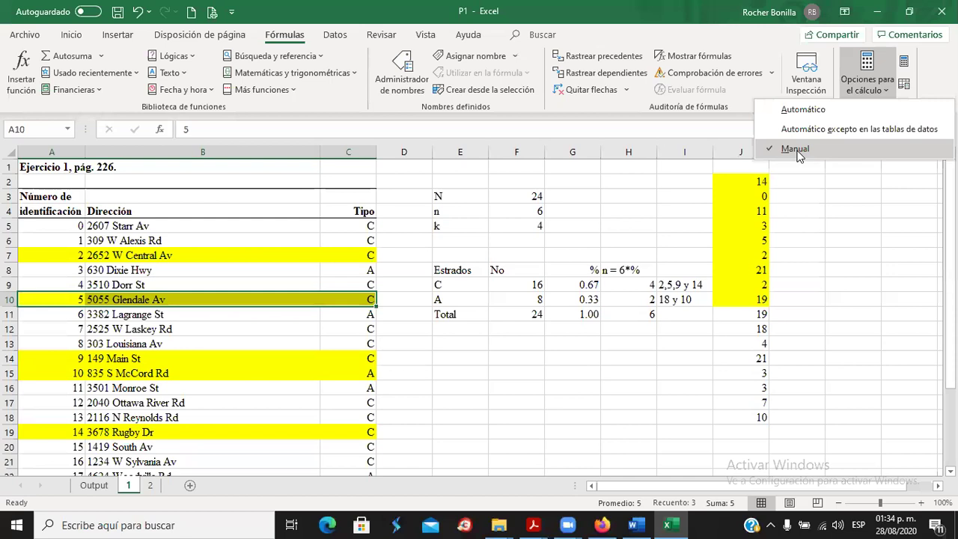
left_click(791, 215)
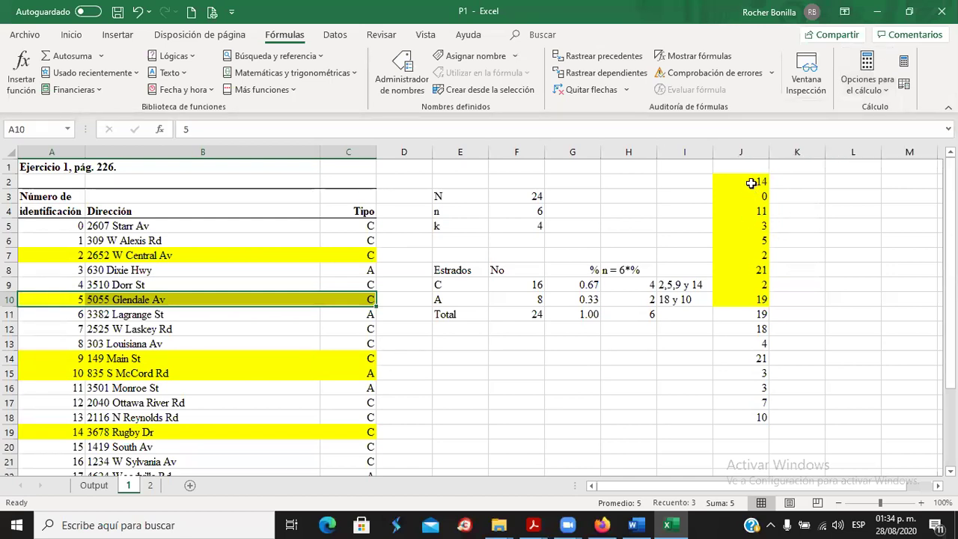
left_click(751, 183)
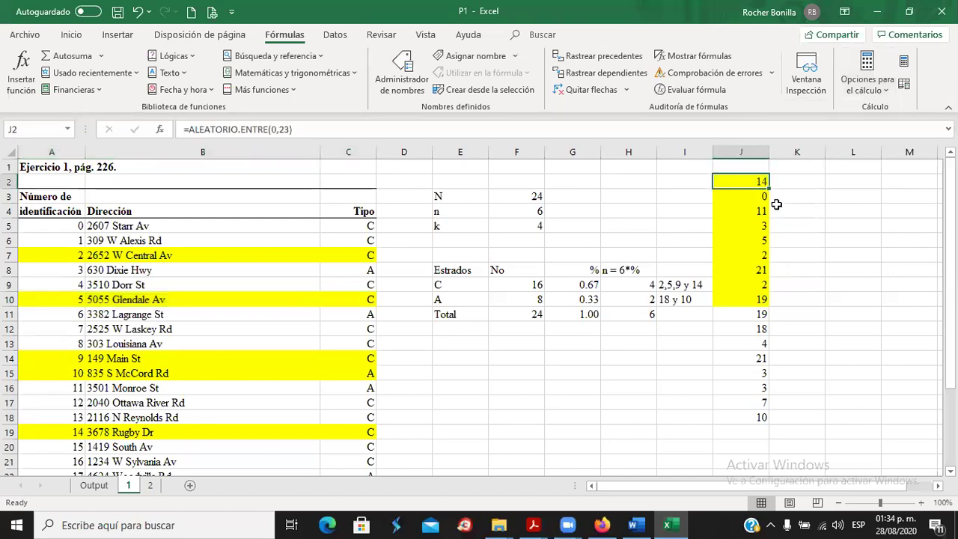
Copy the J2 formula =ALEATORIO.ENTRE(0,23) down through J18.
left_click_drag(770, 190, 765, 419)
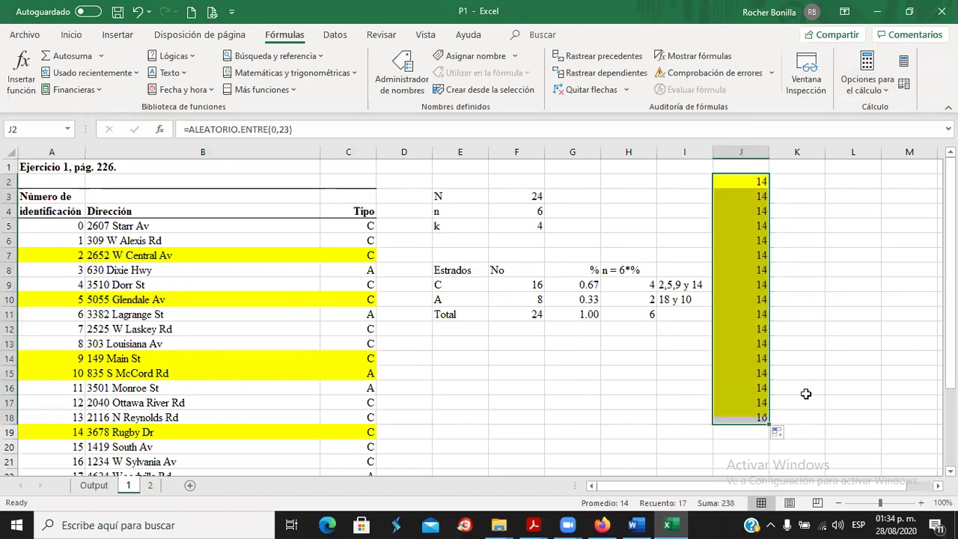
left_click(754, 198)
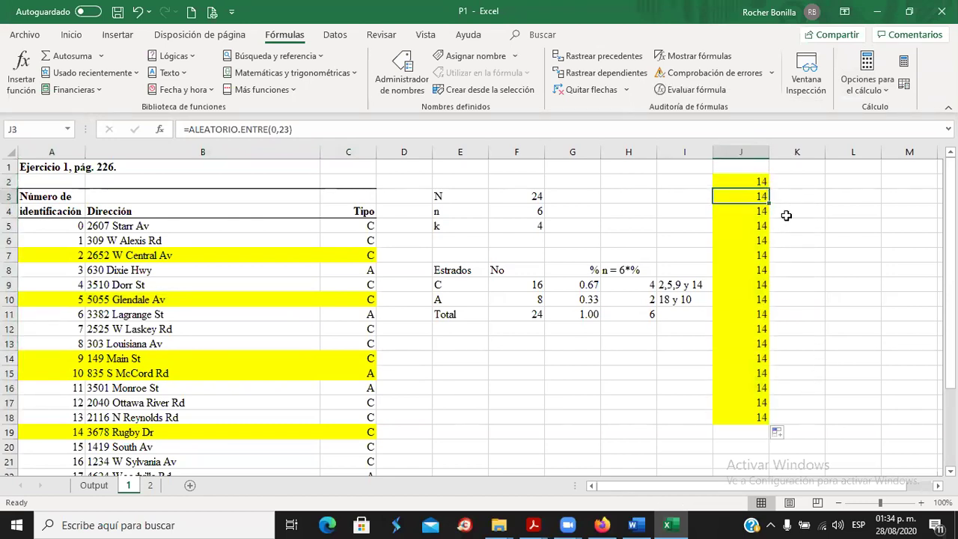
left_click(743, 182)
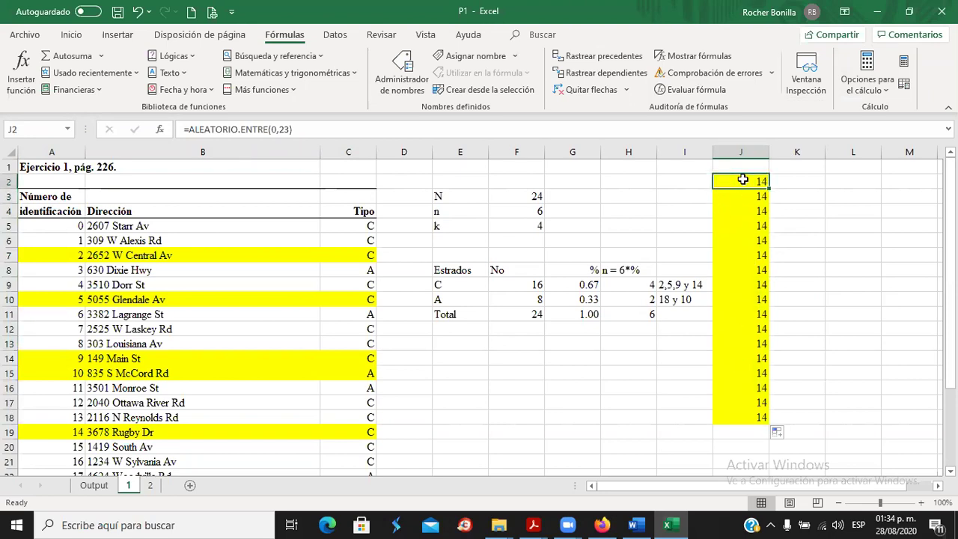
right_click(743, 181)
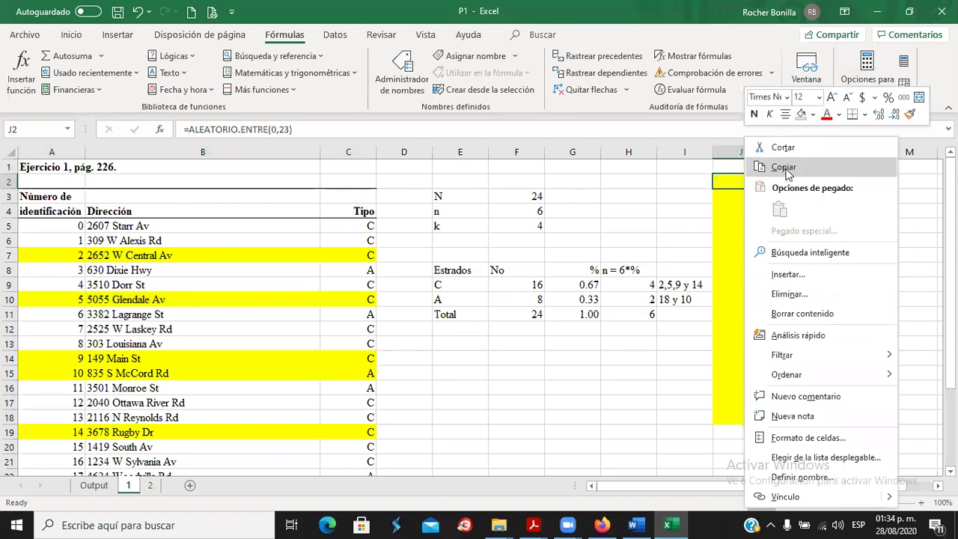
left_click(784, 167)
left_click_drag(748, 197, 747, 422)
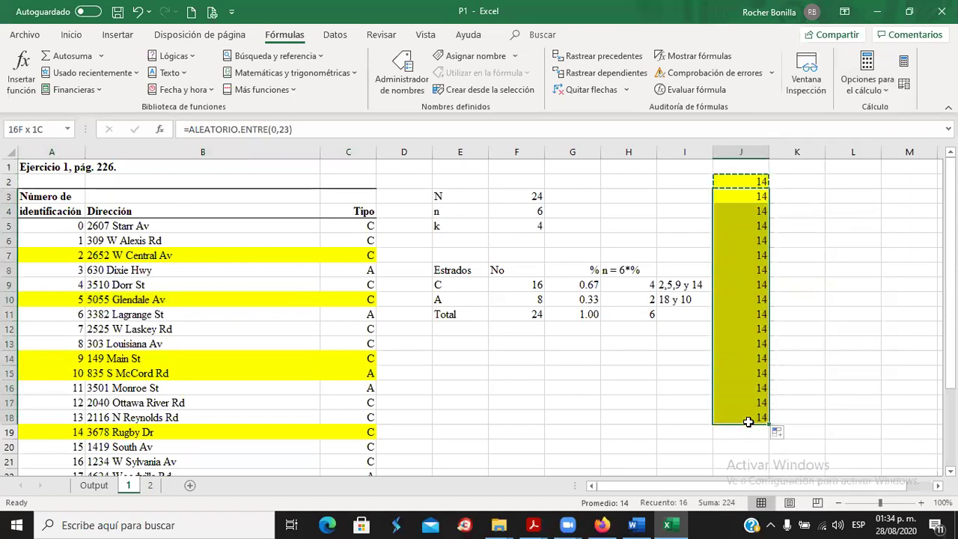
left_click(71, 36)
left_click(23, 66)
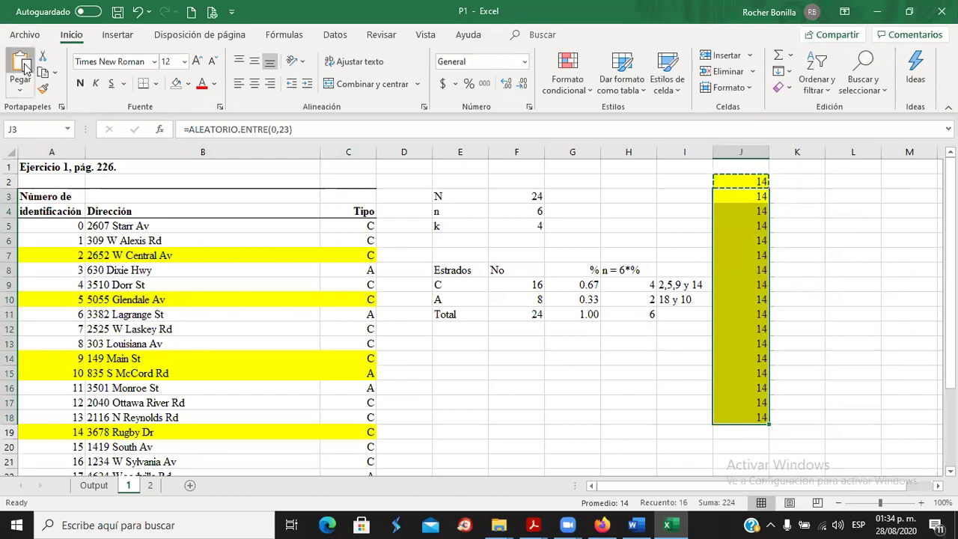
left_click(777, 224)
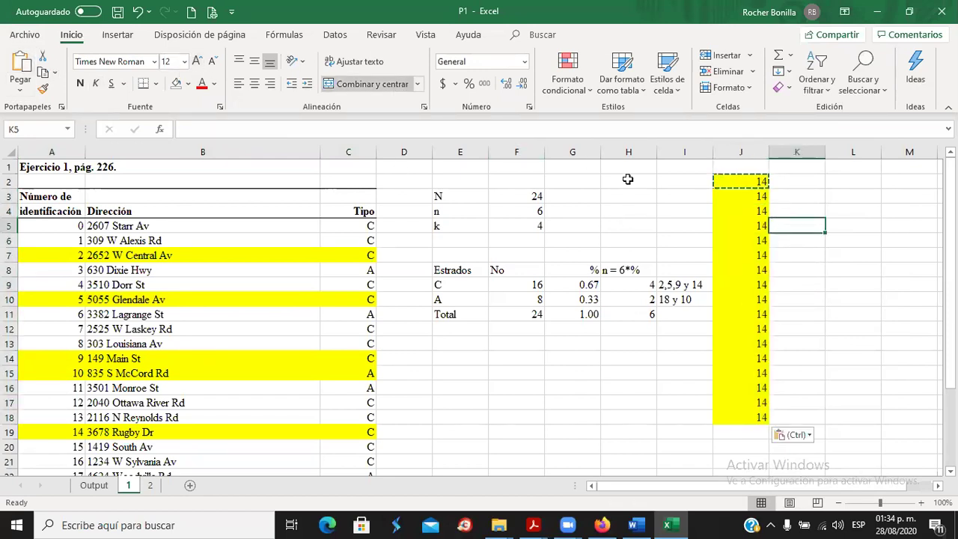
Undo the stray fill of the J2 formula into K2:L2.
left_click(828, 194)
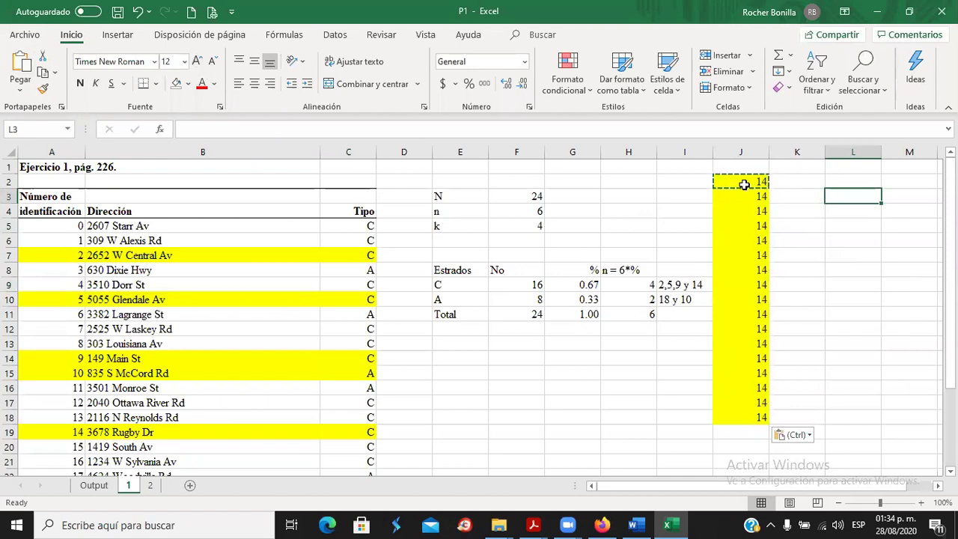
left_click(745, 184)
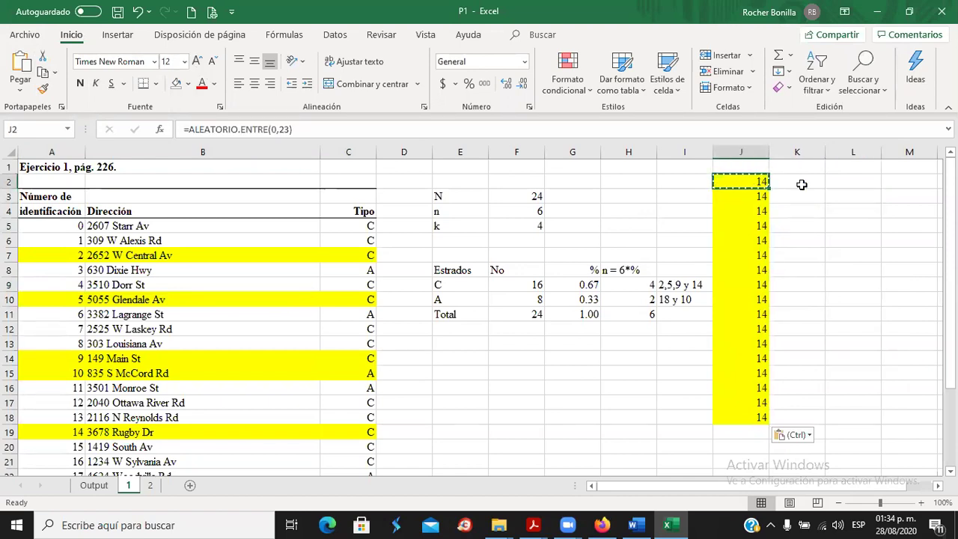
left_click_drag(771, 189, 860, 189)
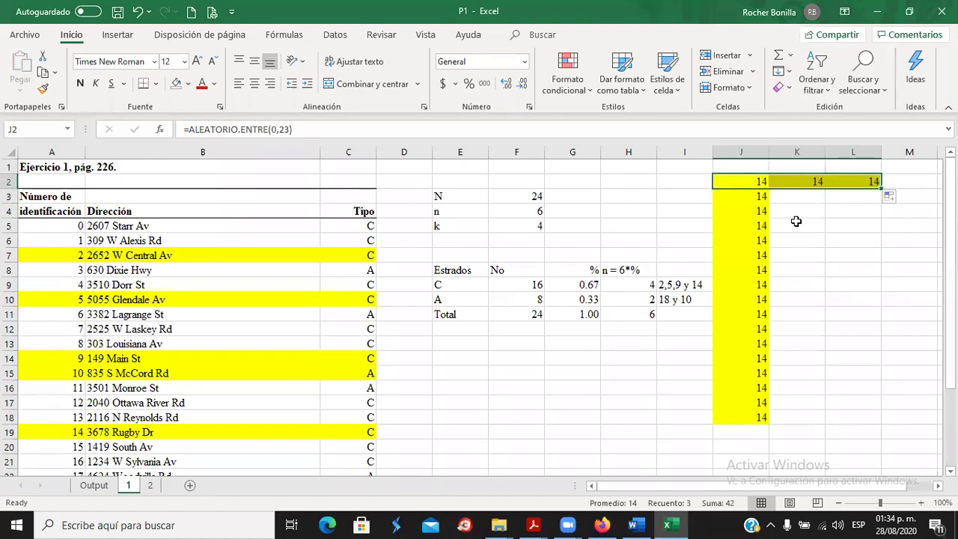
left_click(819, 222)
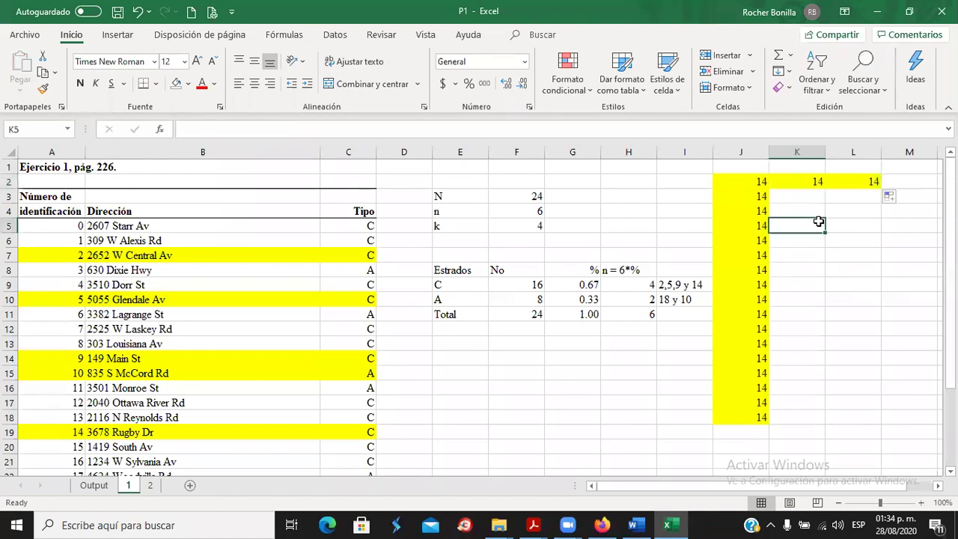
left_click(137, 12)
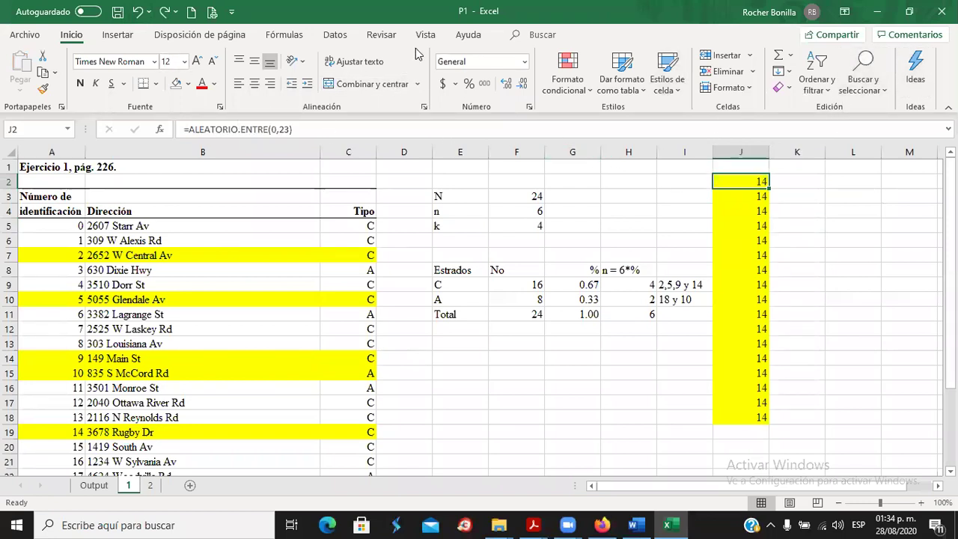
Set workbook calculation back to Automático.
left_click(335, 35)
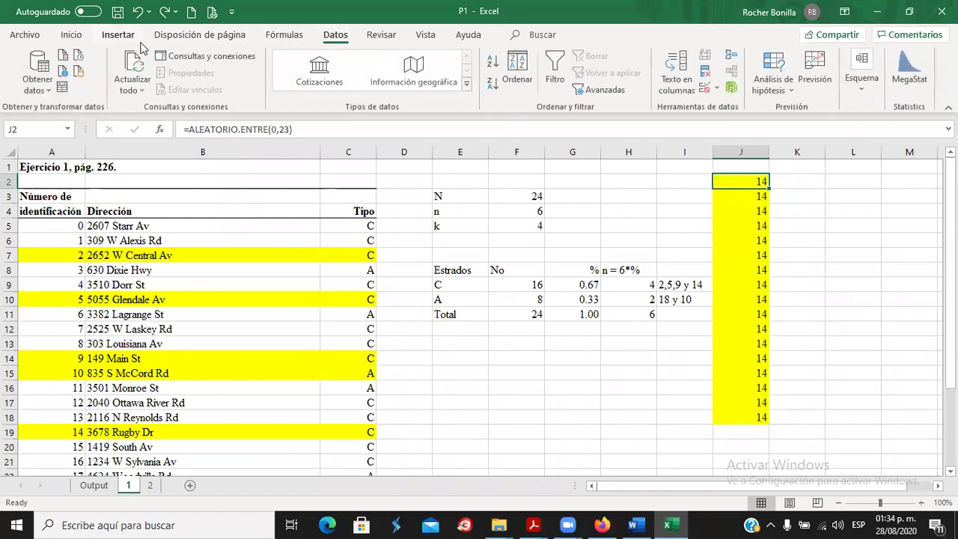
left_click(756, 253)
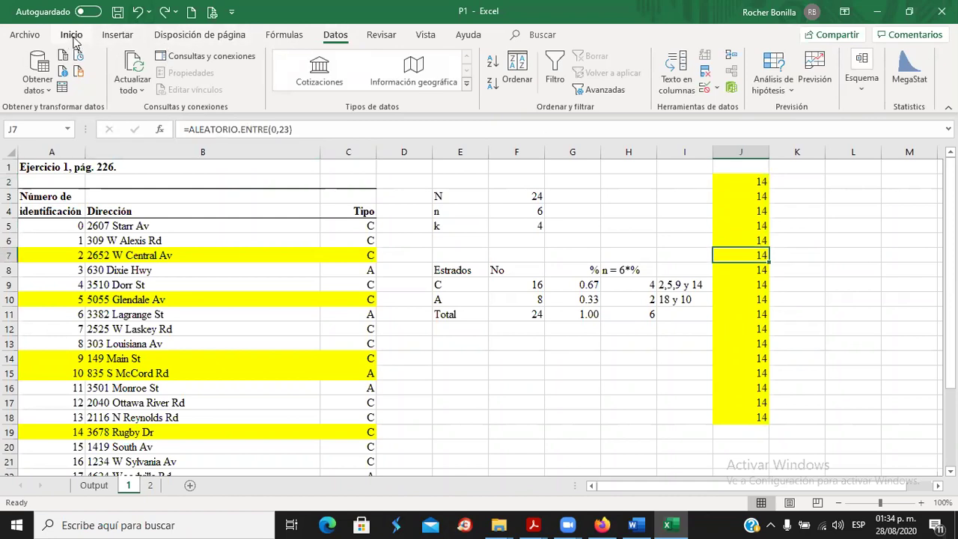
left_click(73, 38)
left_click(274, 39)
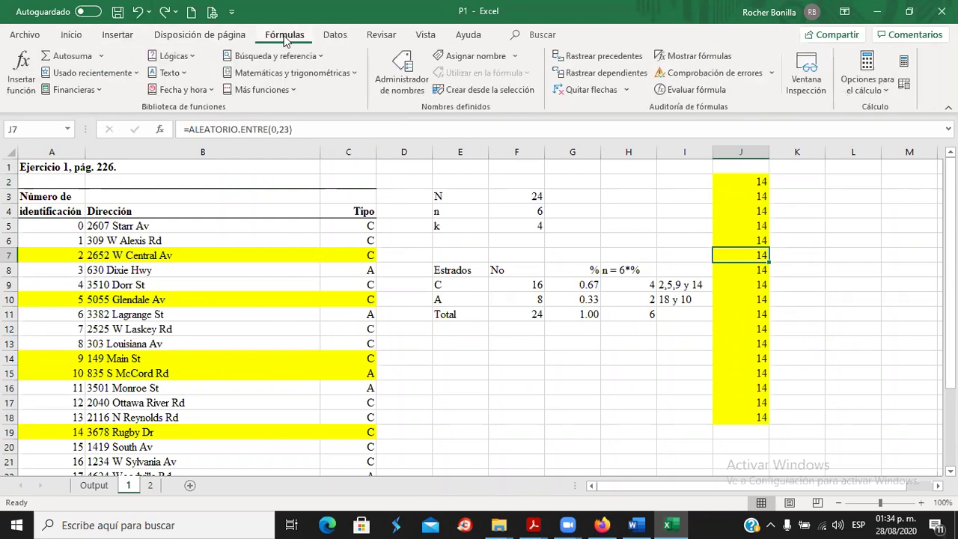
left_click(883, 85)
left_click(855, 111)
Refill the J2 random formula down to J18, then switch calculation to Manual.
left_click(749, 182)
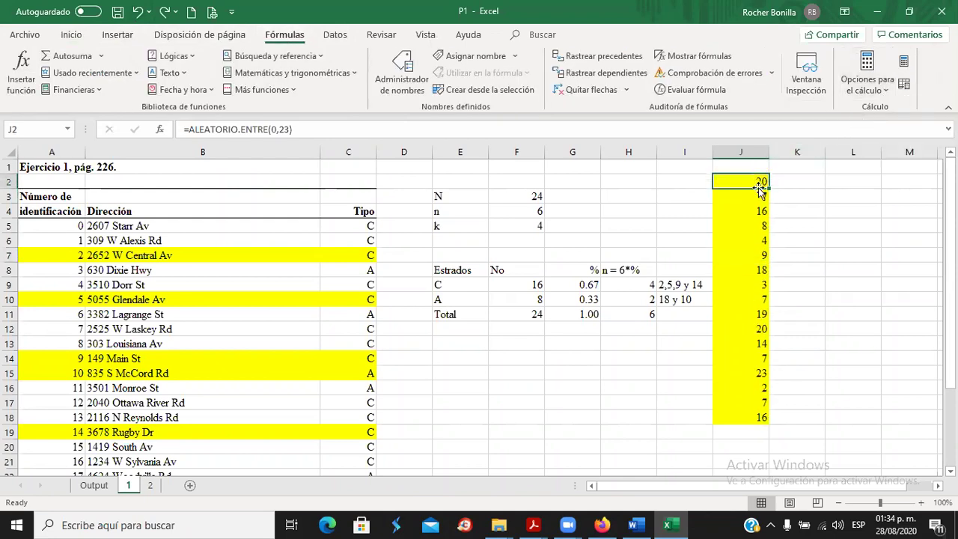
left_click_drag(769, 187, 767, 421)
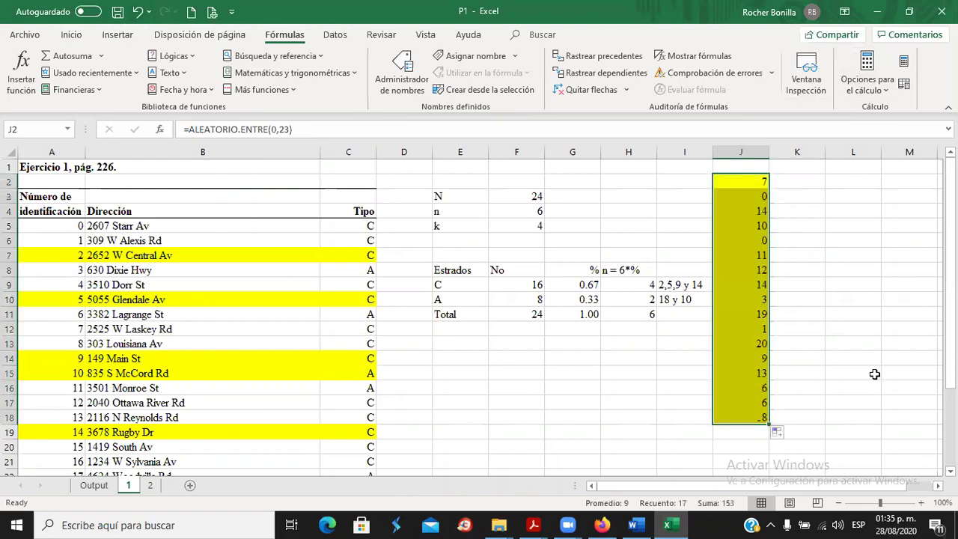
left_click(822, 308)
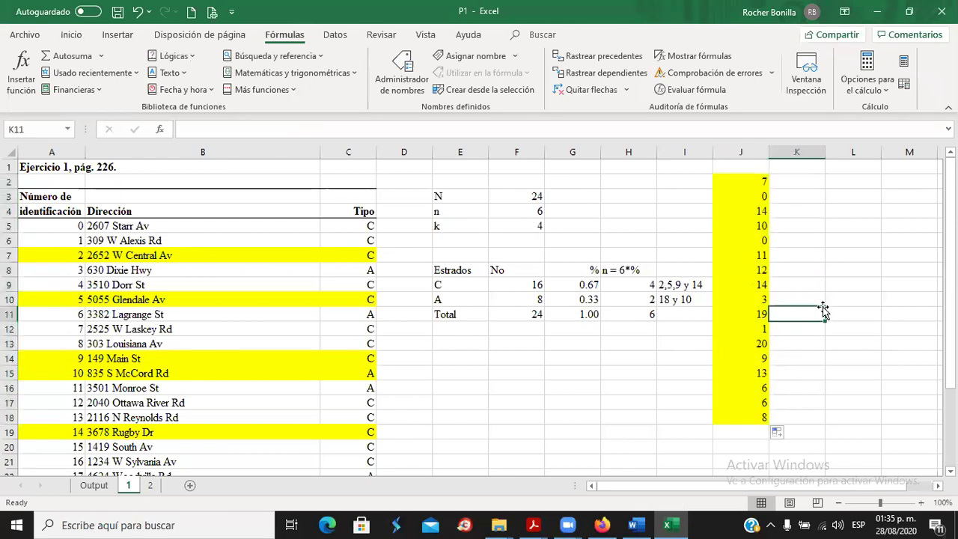
left_click(756, 184)
left_click(888, 91)
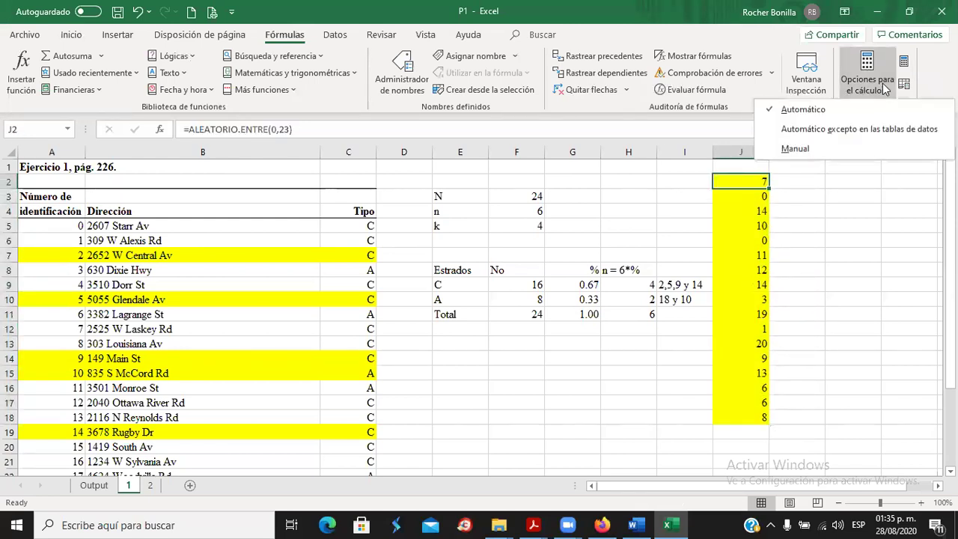
left_click(821, 150)
left_click(801, 251)
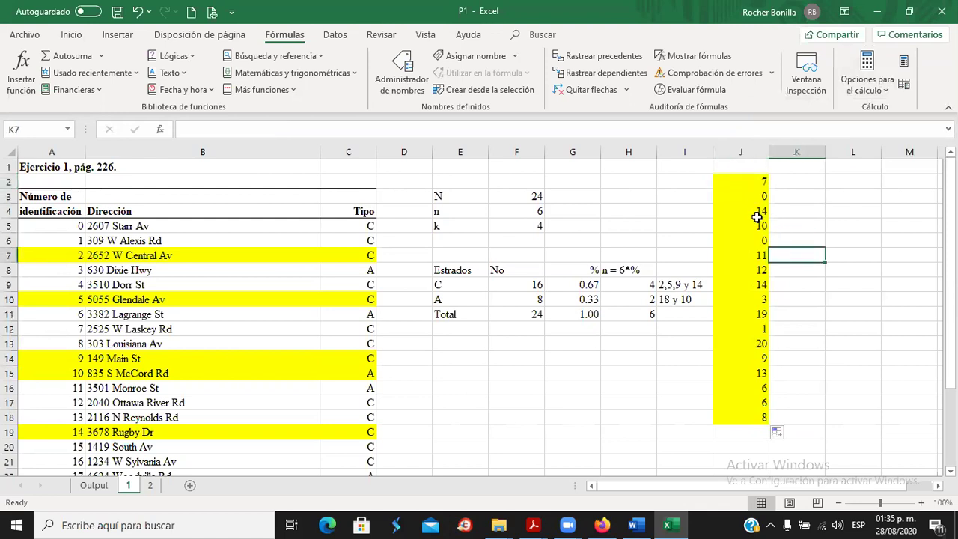
left_click(760, 203)
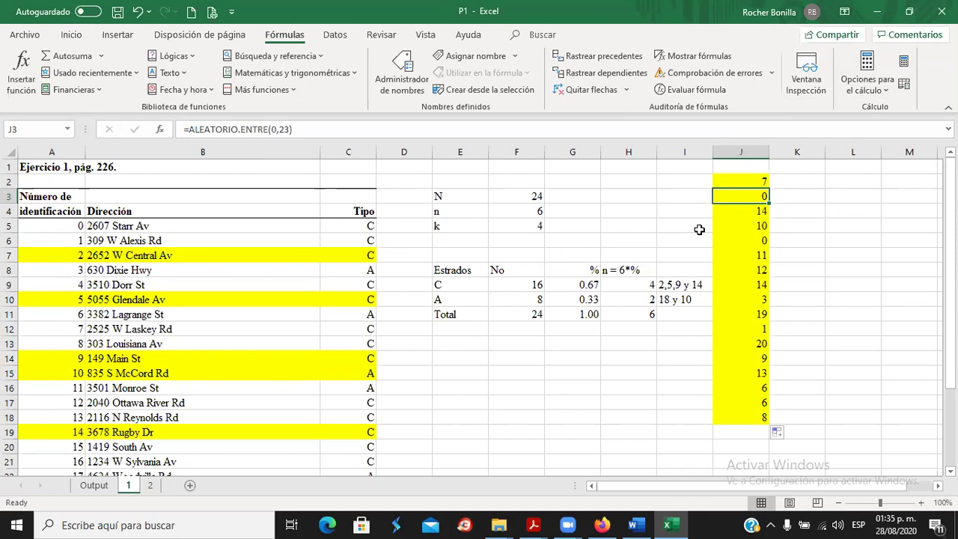
Select the store records in rows 7 and 9–10 and confirm calculation is still Manual.
left_click(139, 256)
left_click_drag(60, 253, 340, 257)
left_click_drag(68, 300, 351, 302)
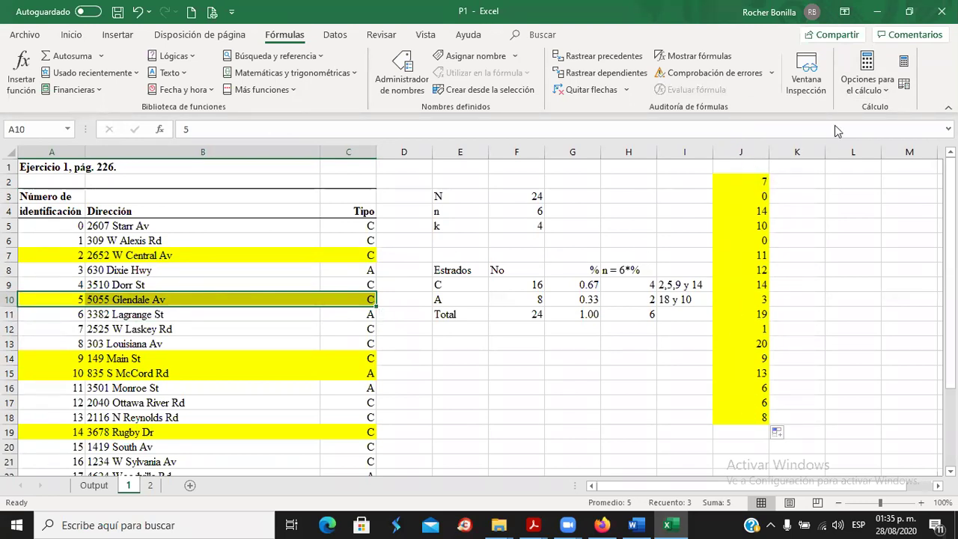
left_click(887, 91)
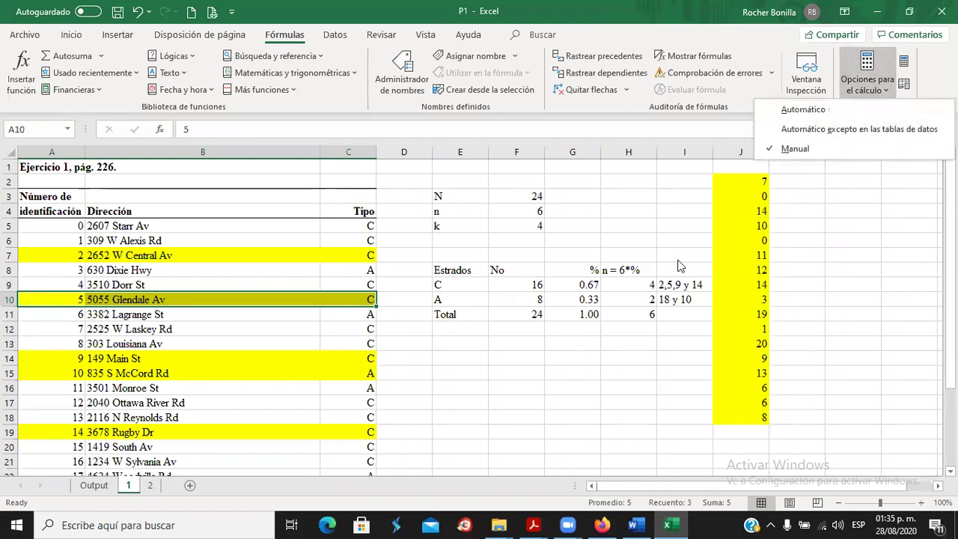
left_click(723, 261)
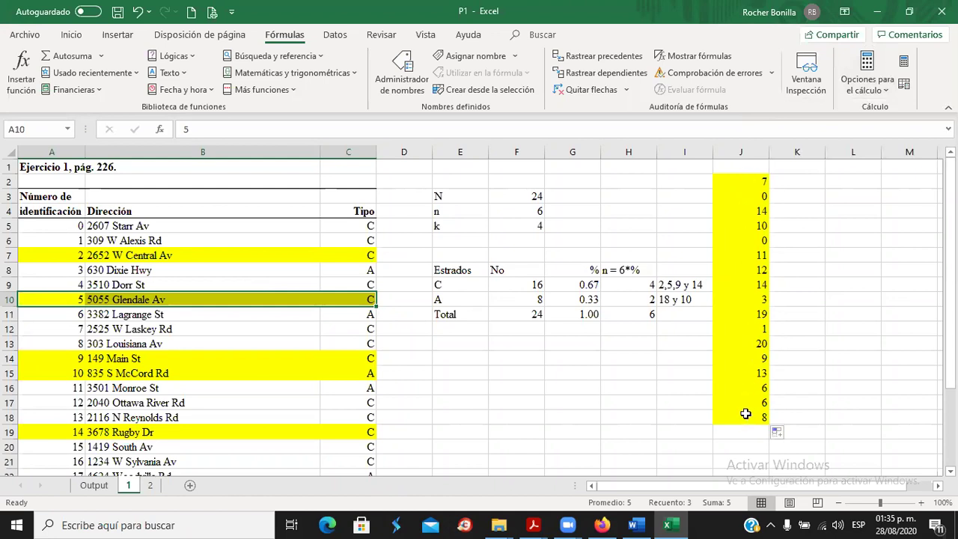
Check the frozen random values in J2:J5 and the stratum samples in I9 and I10.
left_click(751, 182)
left_click(752, 198)
left_click(758, 214)
left_click(758, 232)
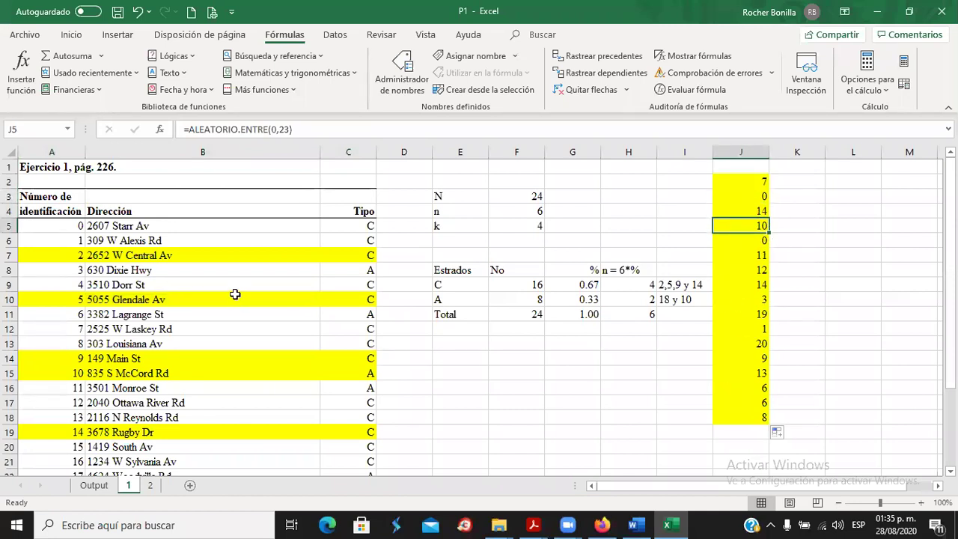
left_click(124, 303)
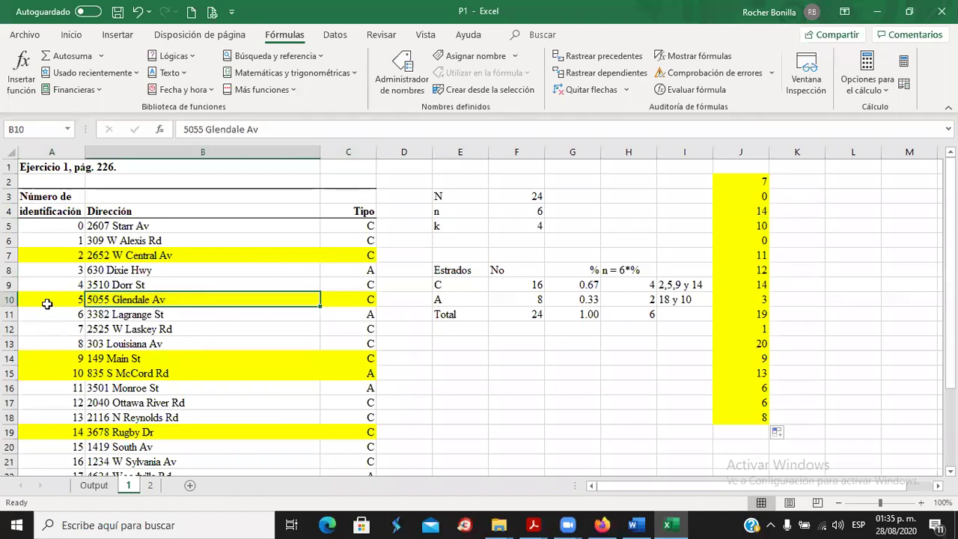
left_click(338, 301)
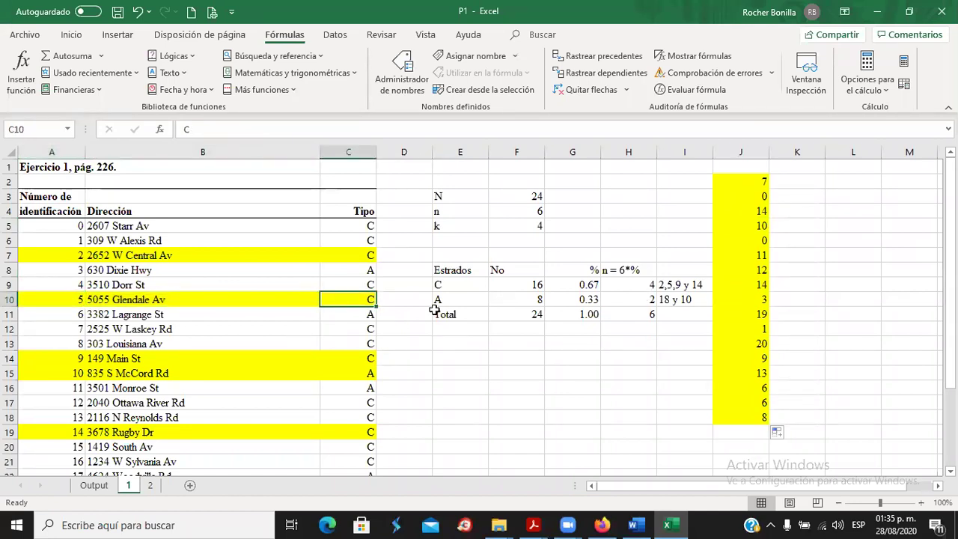
left_click(666, 302)
left_click(669, 287)
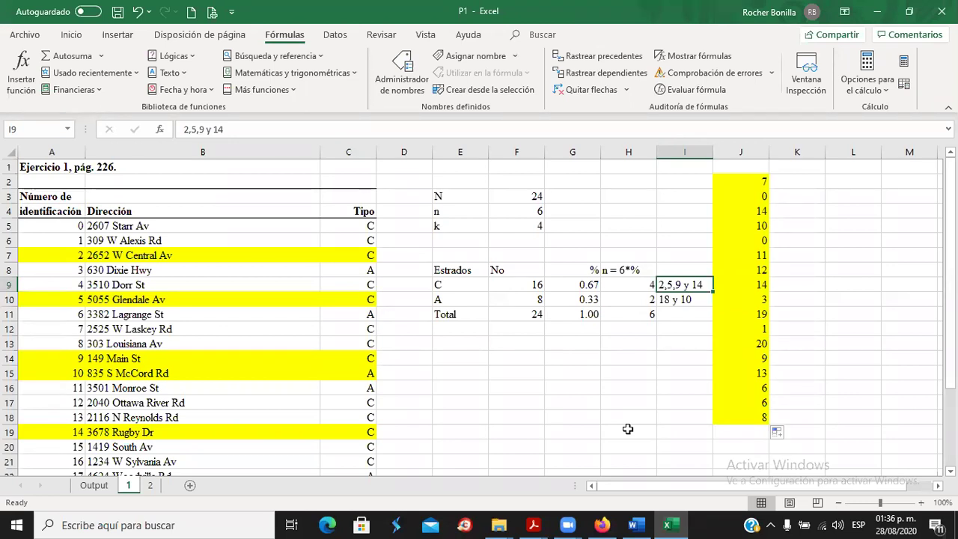
Read problem 2 on the 29 hospitals in Word, then return to workbook P1.
left_click(635, 524)
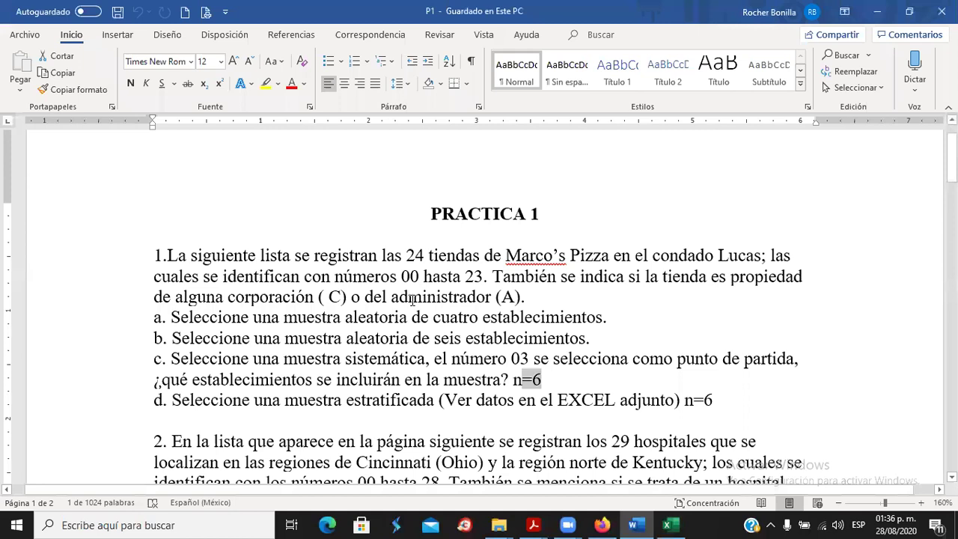
scroll(411, 300, "down", 5)
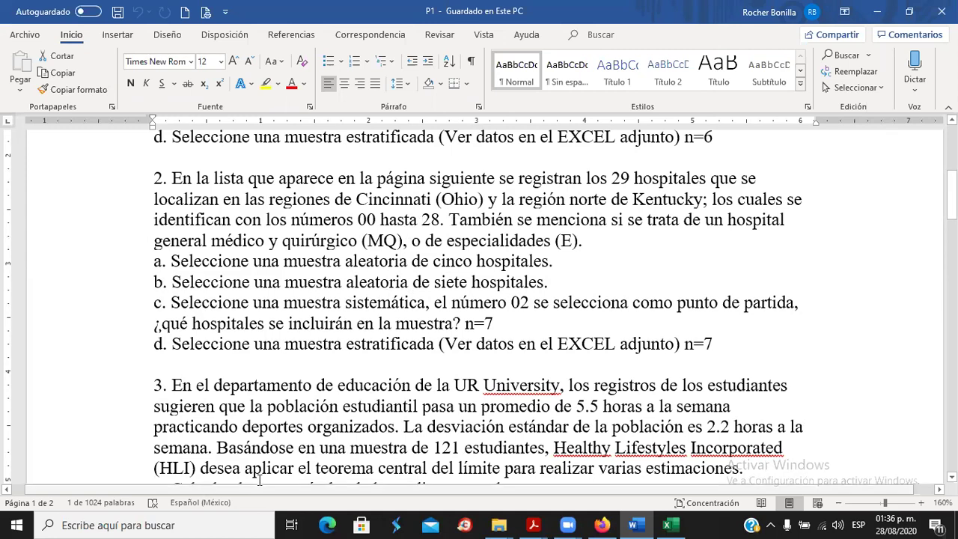
mouse_move(671, 524)
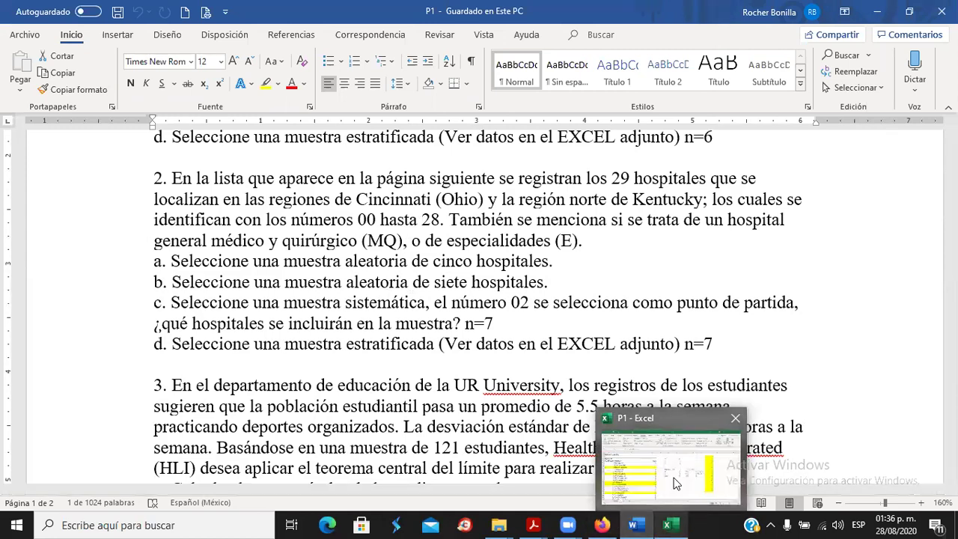
left_click(676, 483)
scroll(119, 361, "down", 2)
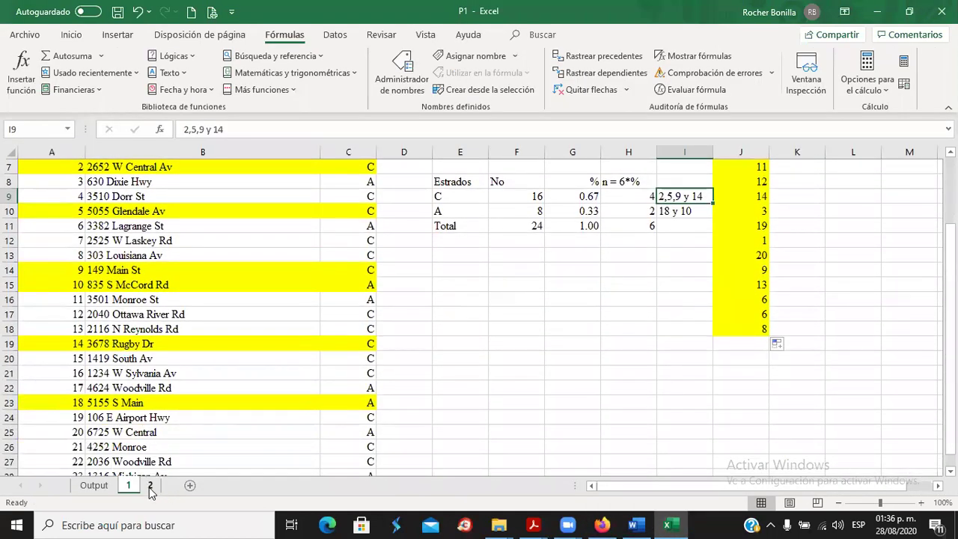
Browse the hospital list on sheet 2 from A5 to row 33, then return to Word.
left_click(150, 486)
scroll(97, 351, "up", 5)
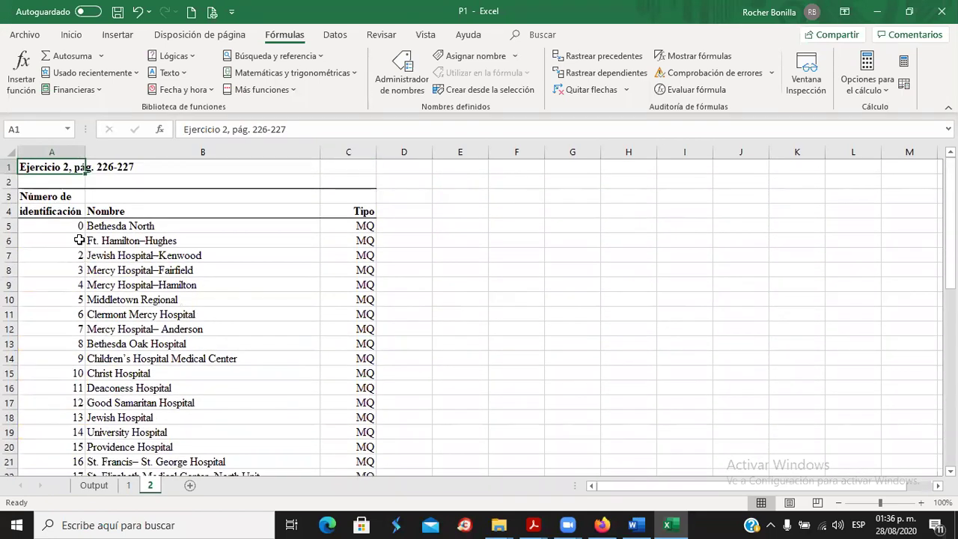
left_click(64, 225)
scroll(82, 319, "down", 4)
scroll(83, 319, "down", 3)
left_click(69, 343)
scroll(252, 329, "up", 4)
scroll(252, 329, "up", 3)
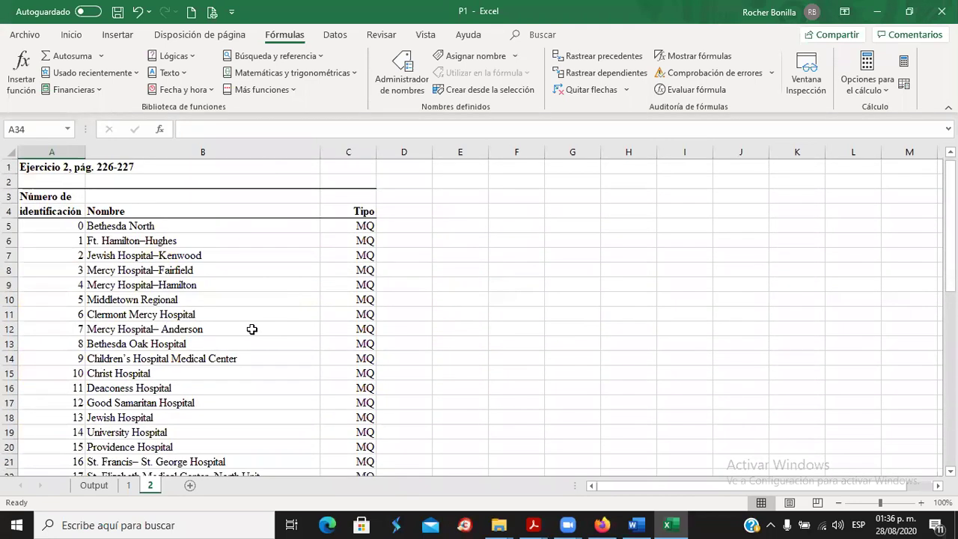
scroll(252, 330, "down", 2)
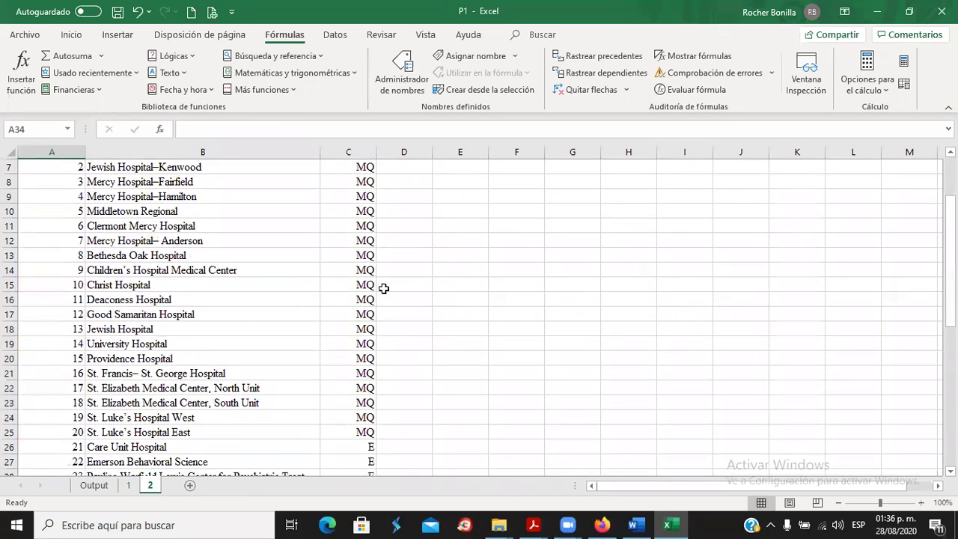
scroll(383, 289, "down", 3)
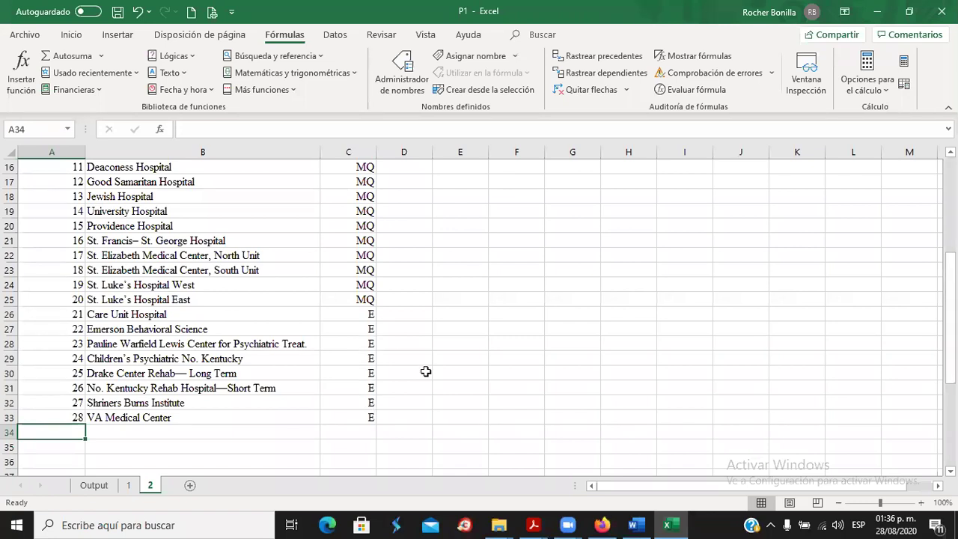
left_click(635, 525)
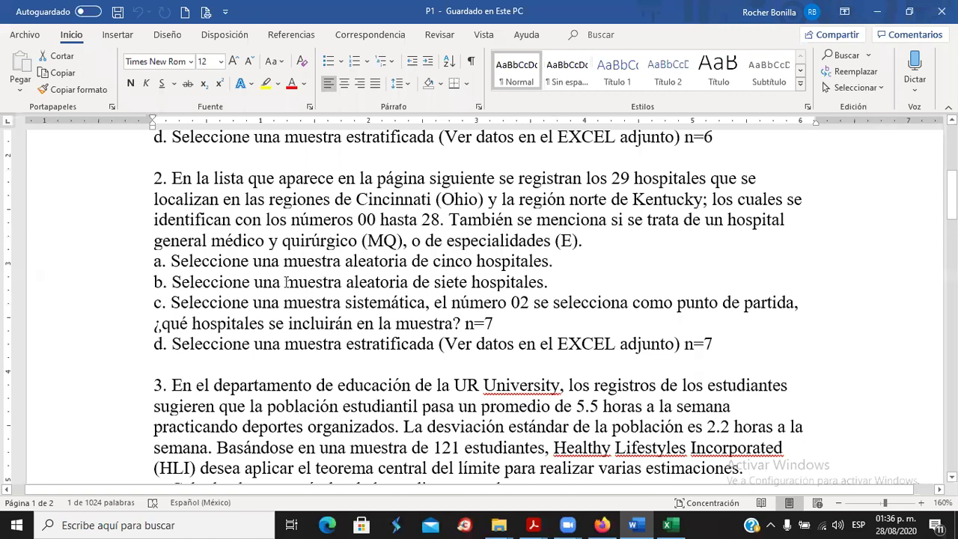
Highlight problem 2's items a, b and d (n=7) in Word, then bring up the Moodle course in Firefox.
left_click_drag(194, 268, 553, 270)
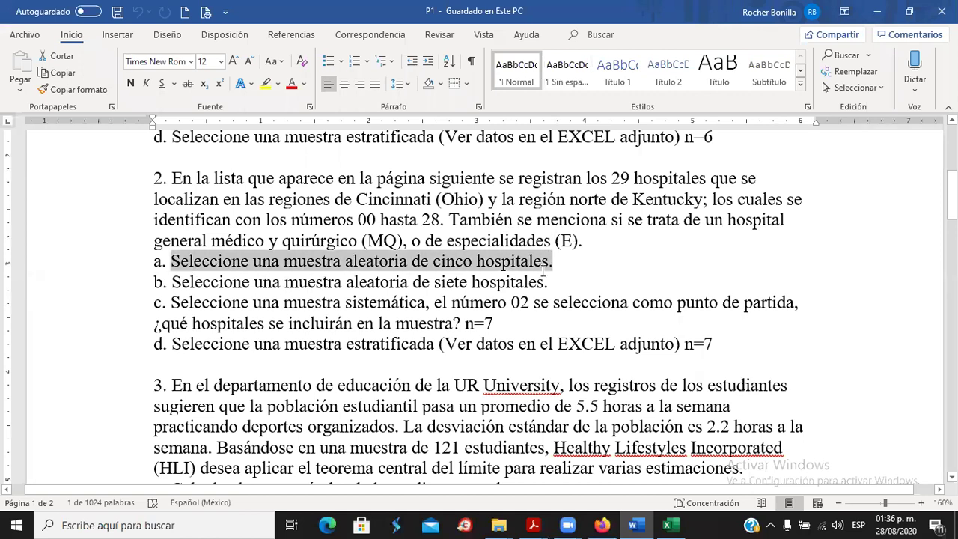
left_click_drag(174, 282, 578, 288)
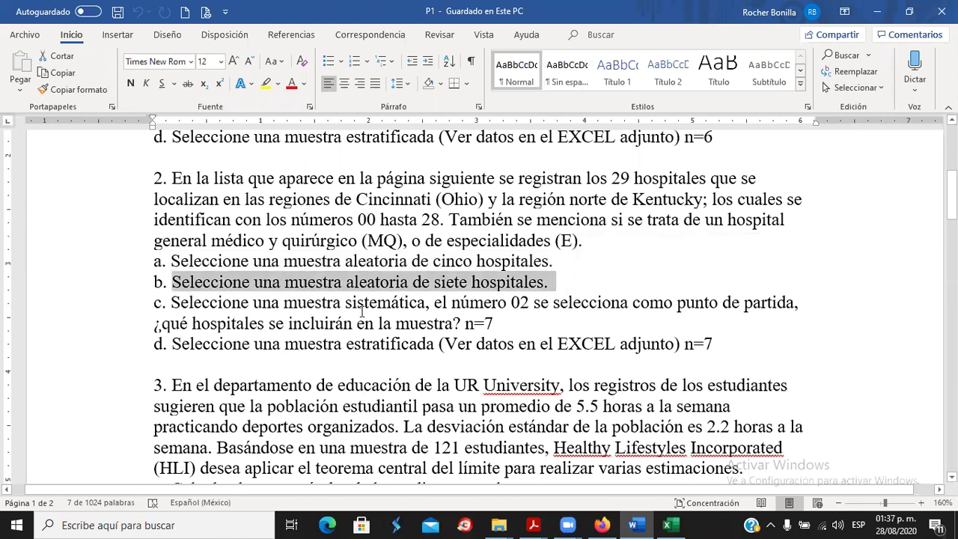
left_click(520, 303)
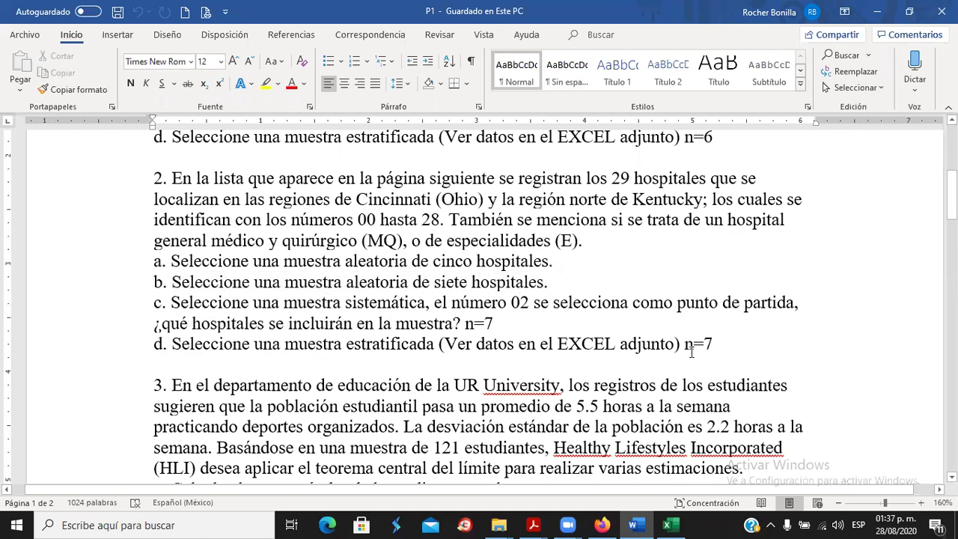
left_click_drag(685, 349, 718, 345)
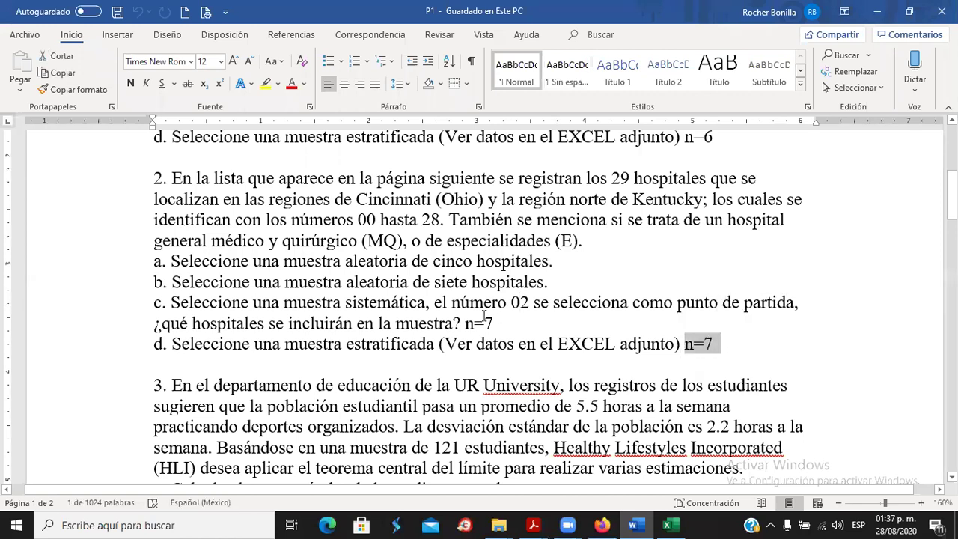
scroll(494, 311, "down", 2)
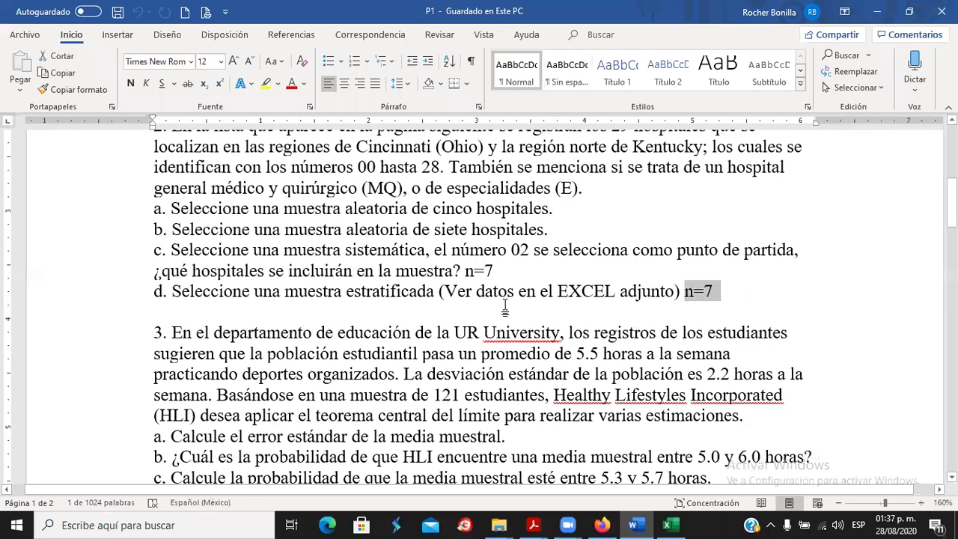
scroll(505, 307, "down", 2)
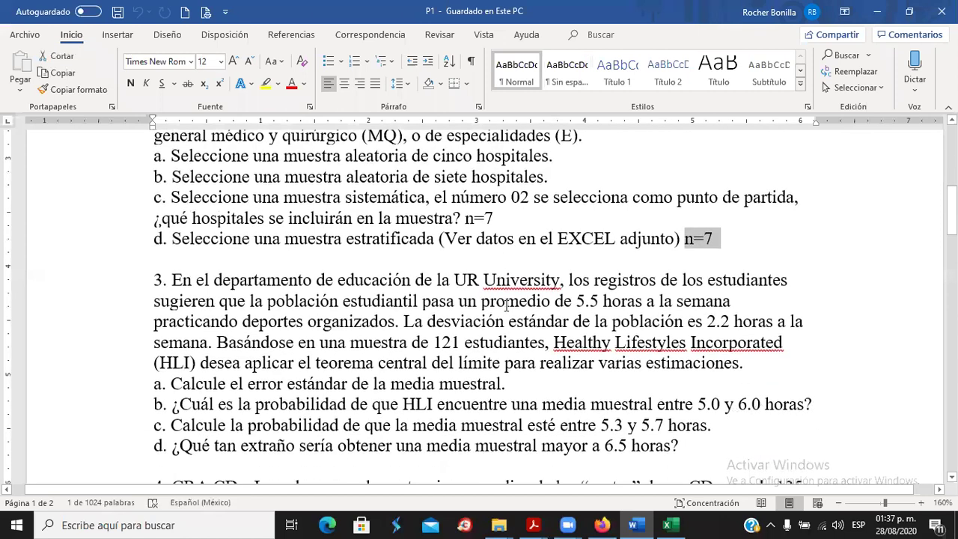
scroll(507, 306, "up", 4)
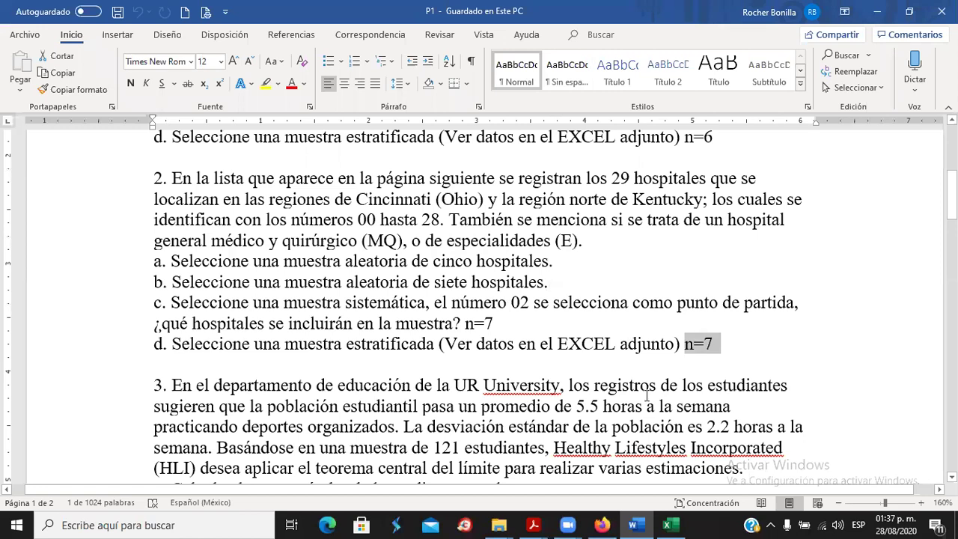
left_click(606, 524)
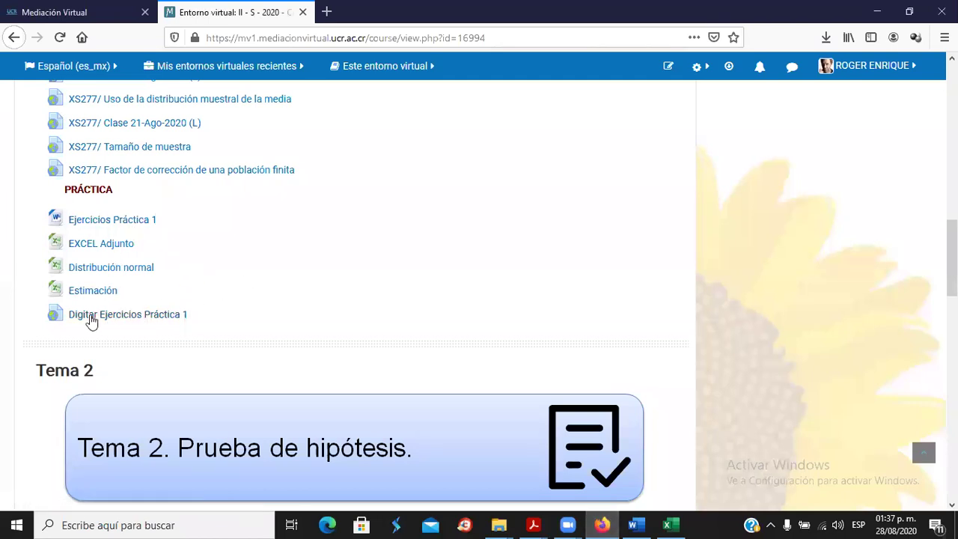
Open 'Digitar Ejercicios Práctica 1' in a new tab and switch to the XS277 form.
left_click(132, 316)
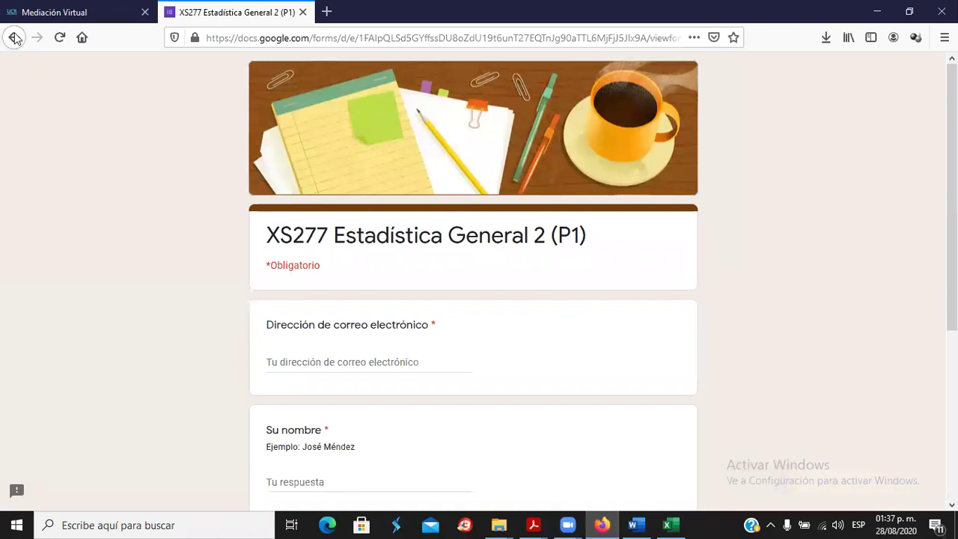
left_click(14, 37)
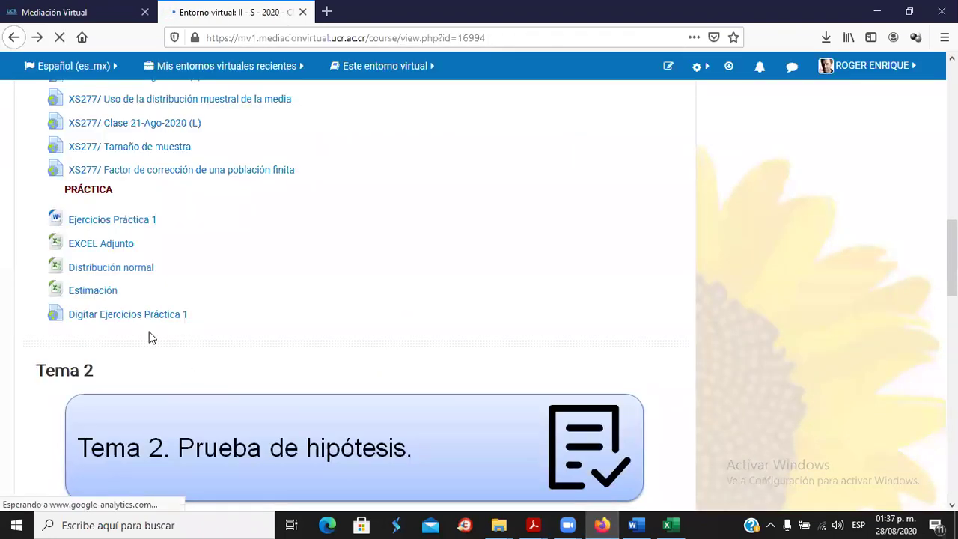
right_click(150, 318)
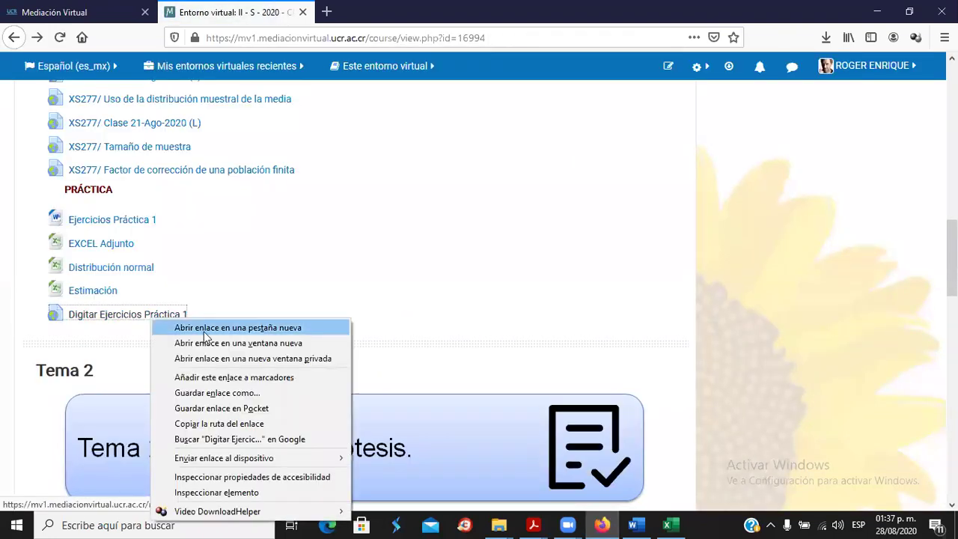
left_click(204, 330)
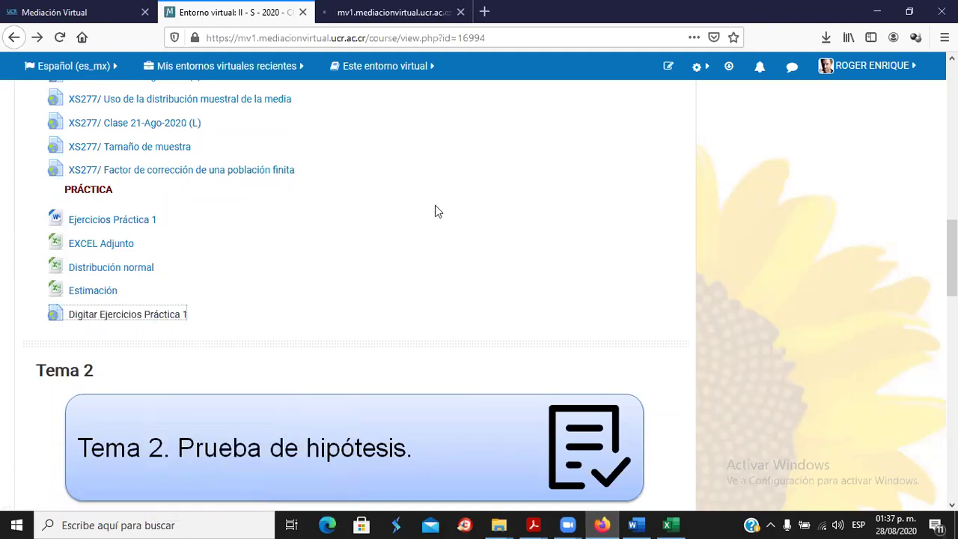
left_click(386, 19)
left_click(370, 352)
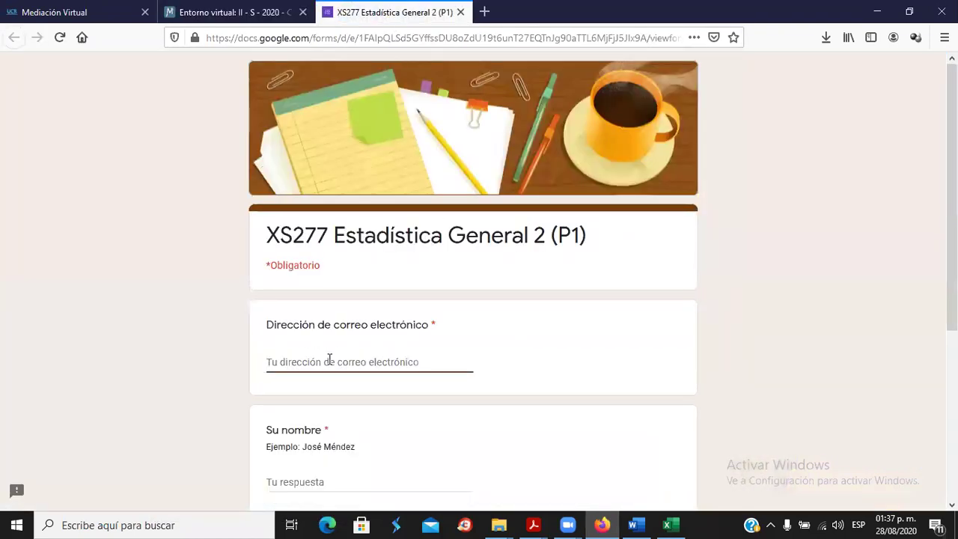
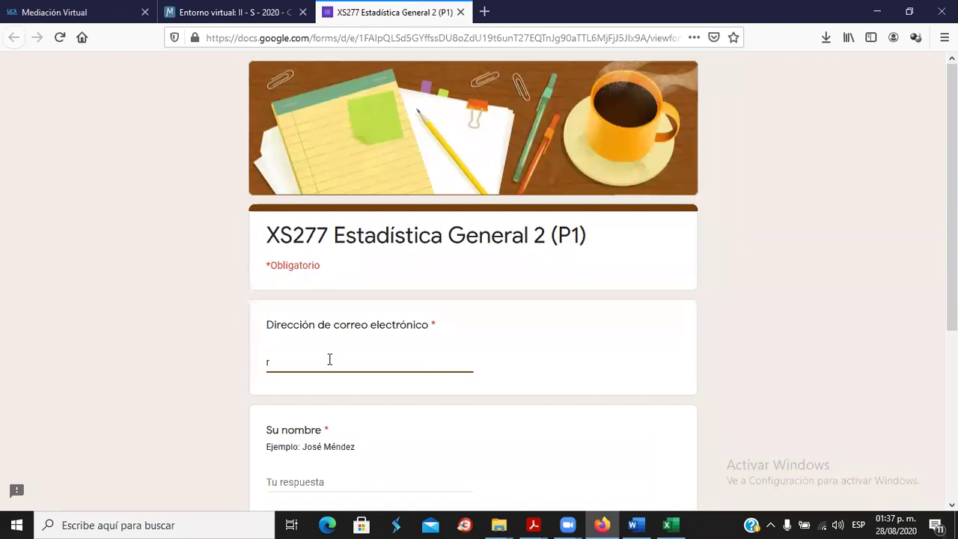
Enter the student's e-mail, full name and carnet number, correcting its last digit, and continue.
scroll(357, 372, "down", 3)
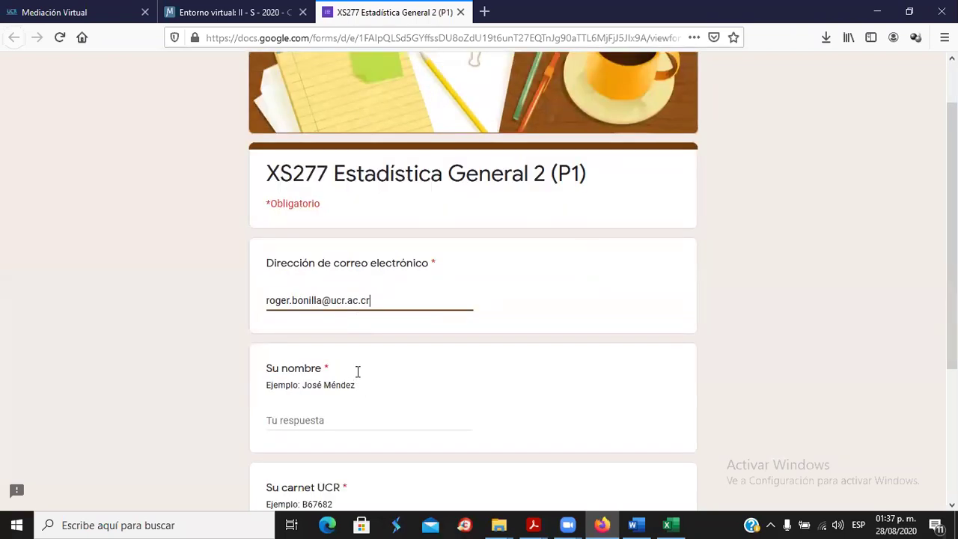
left_click(308, 267)
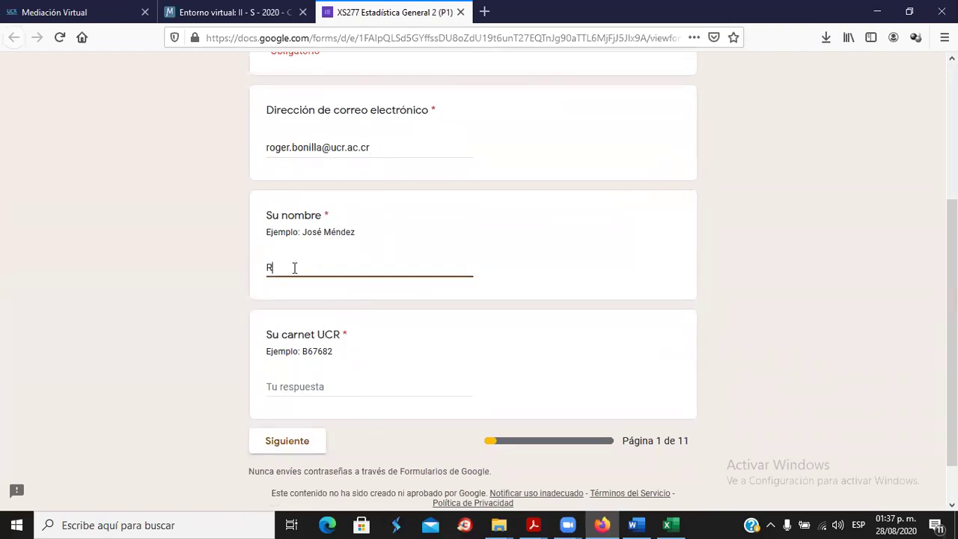
left_click(298, 391)
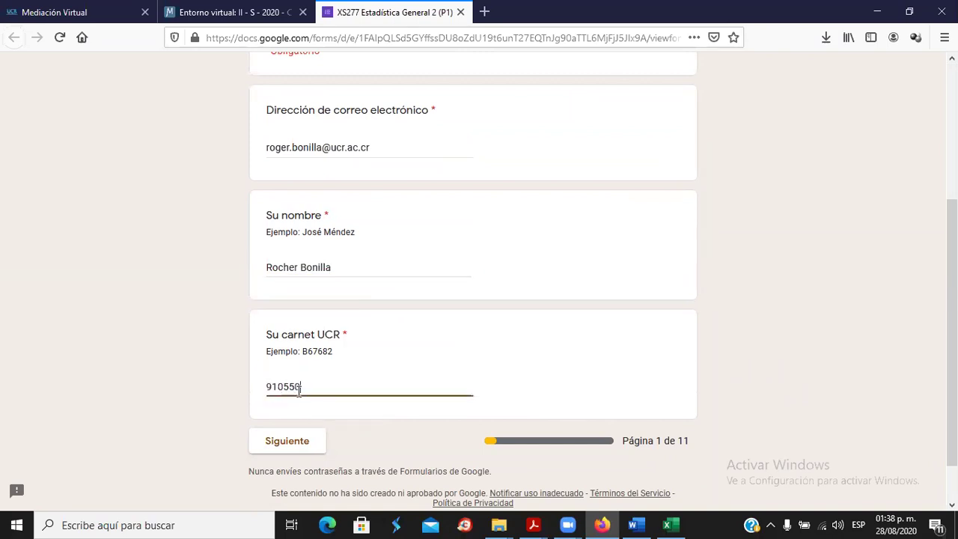
left_click(314, 446)
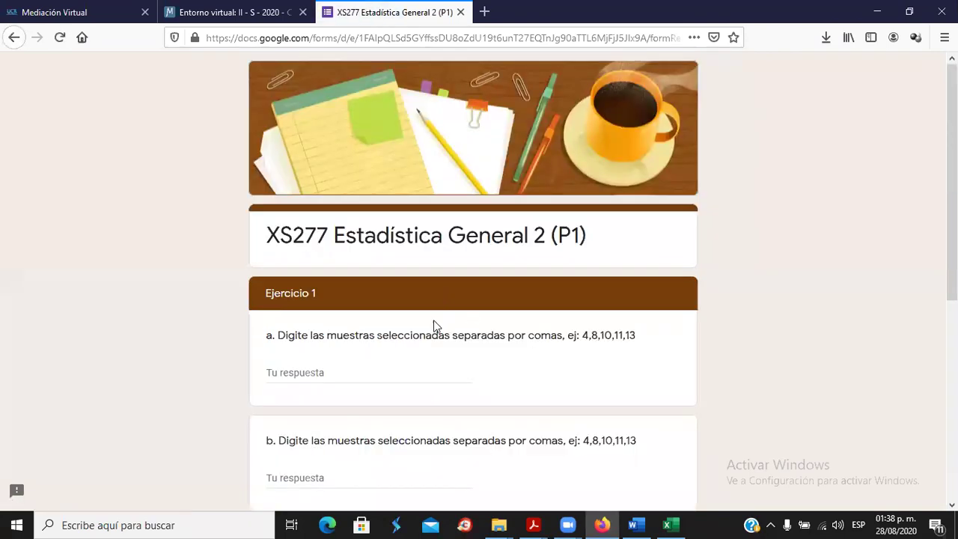
Answer Ejercicio 1 part a with the sample 4,8,10,15,22.
scroll(434, 326, "down", 2)
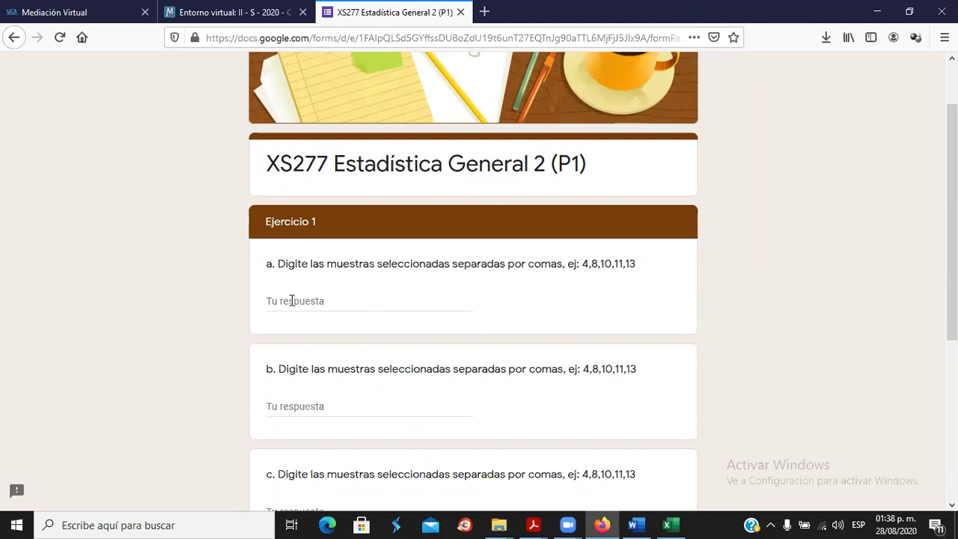
left_click(290, 304)
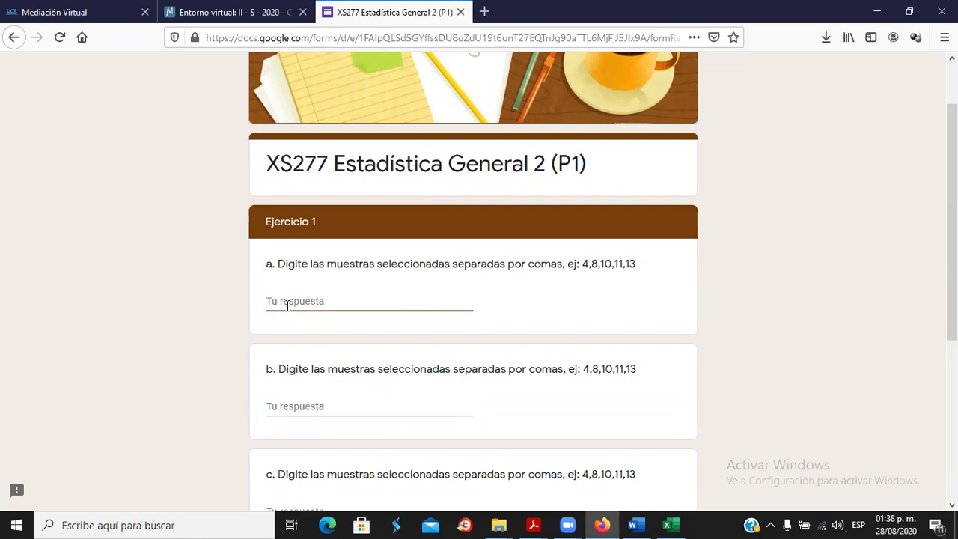
type("4.")
type("8")
type(",10,")
type("1")
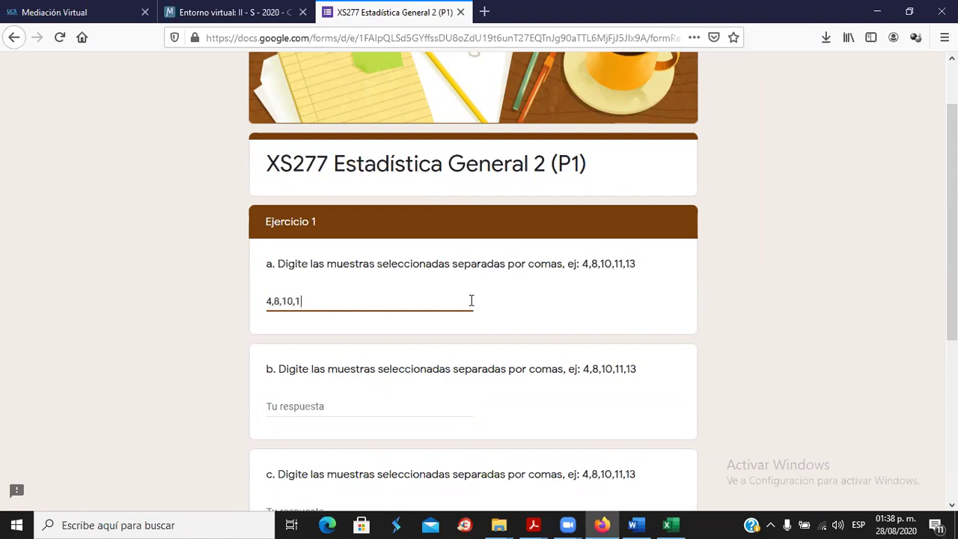
type("5,22")
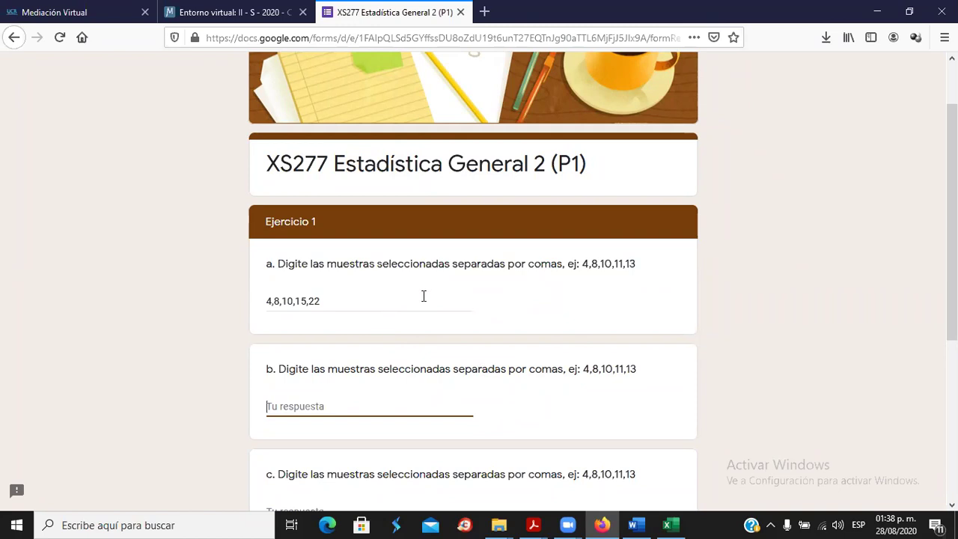
scroll(423, 300, "down", 2)
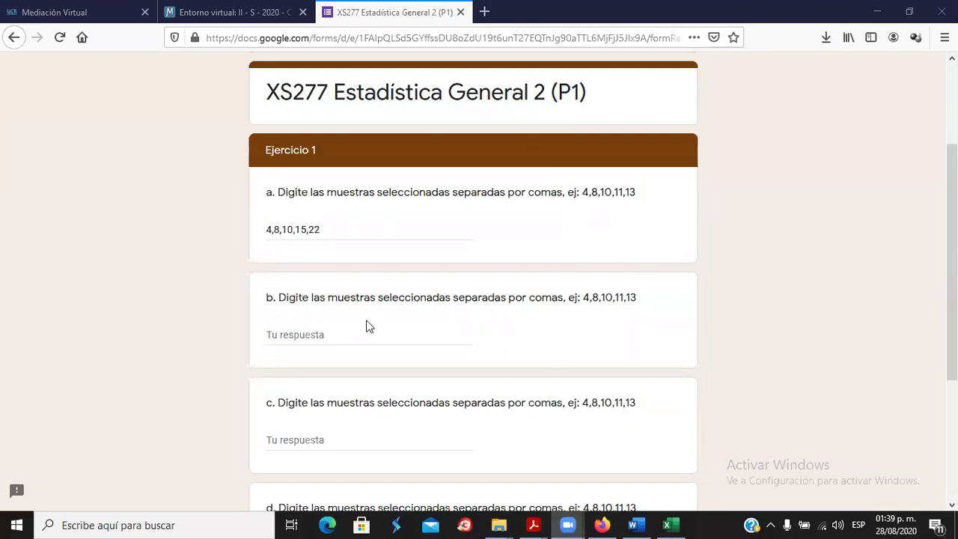
left_click(346, 231)
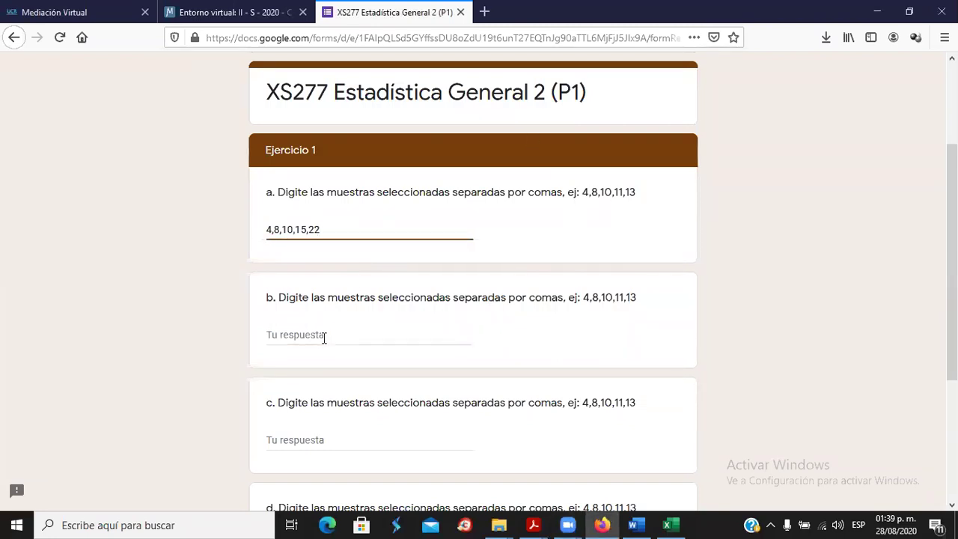
scroll(396, 353, "down", 3)
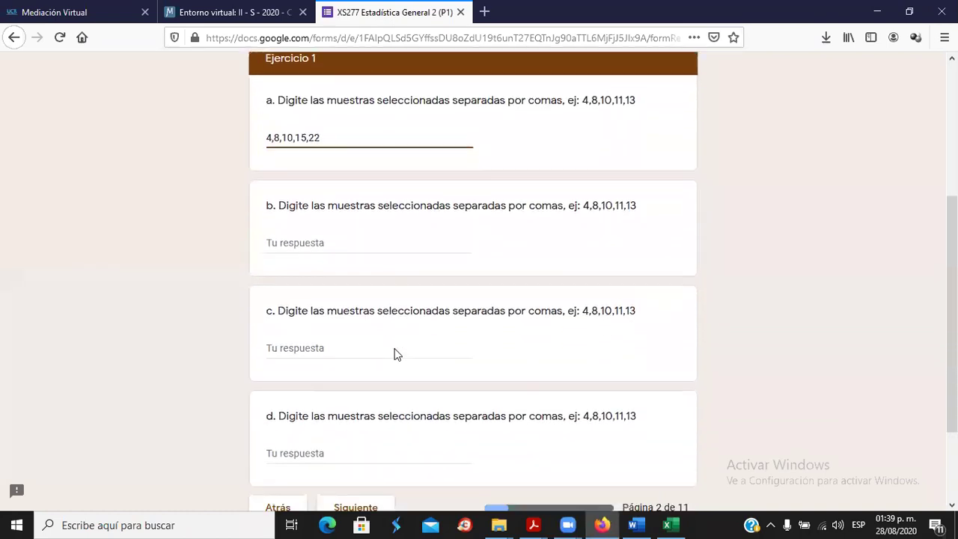
scroll(394, 348, "up", 2)
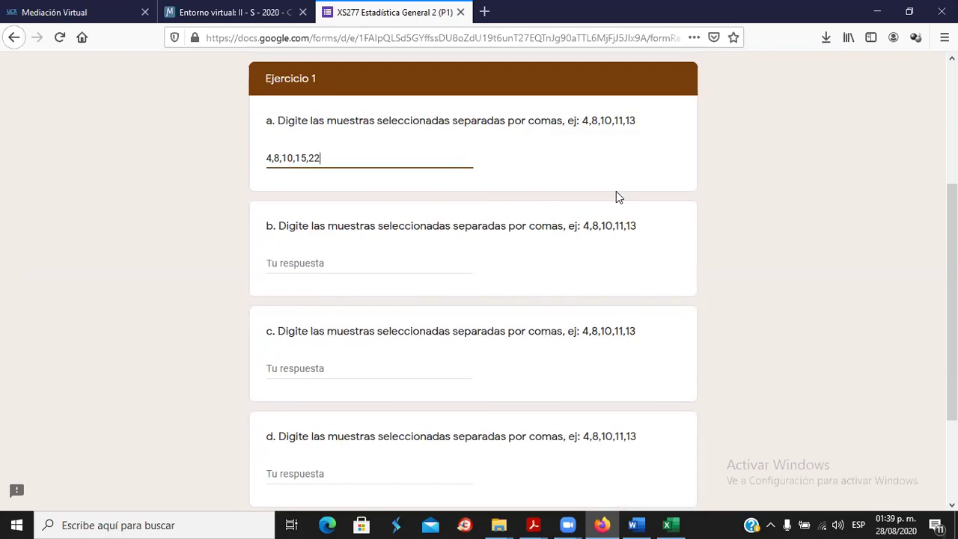
Answer part b with 8-11-13-18-22 and advance to Ejercicio 2.
left_click(304, 256)
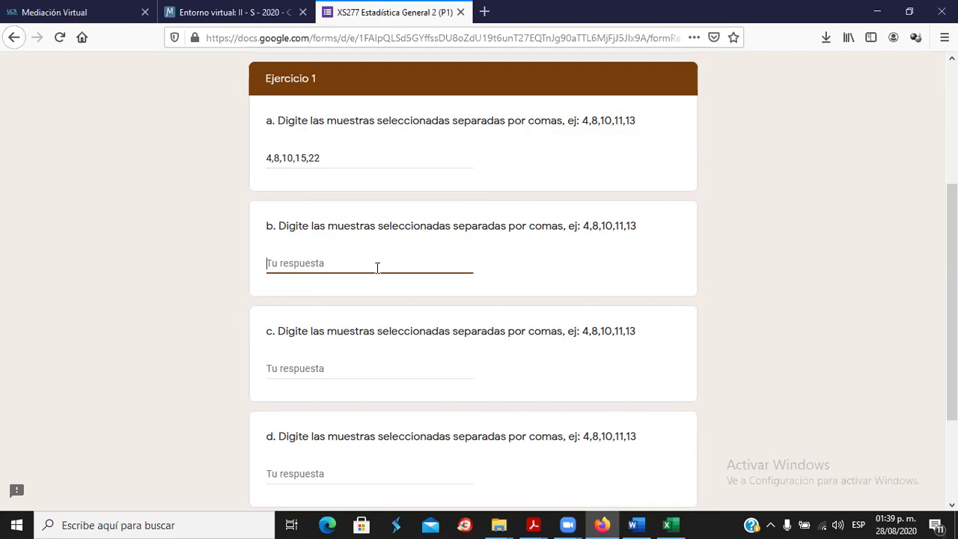
type("8,9")
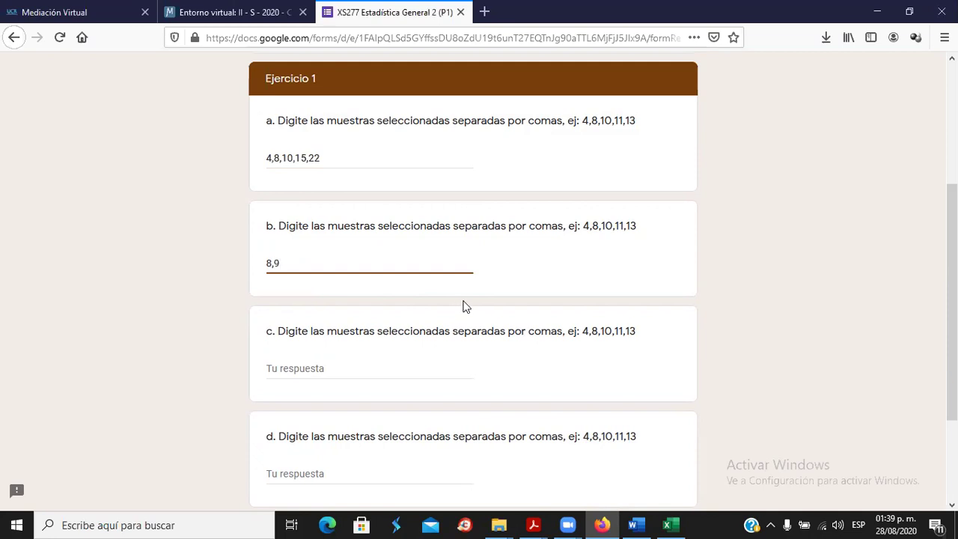
type(",22,18")
key("BackSpace")
key("BackSpace")
key("BackSpace")
key("BackSpace")
key("BackSpace")
key("BackSpace")
key("BackSpace")
key("BackSpace")
type("8-11-13")
type("8-22")
left_click(360, 348)
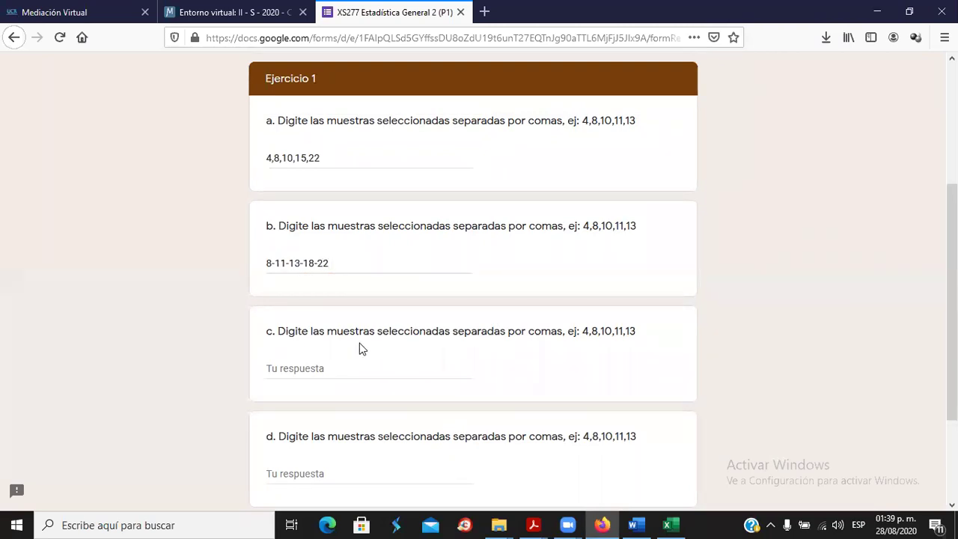
scroll(371, 360, "down", 3)
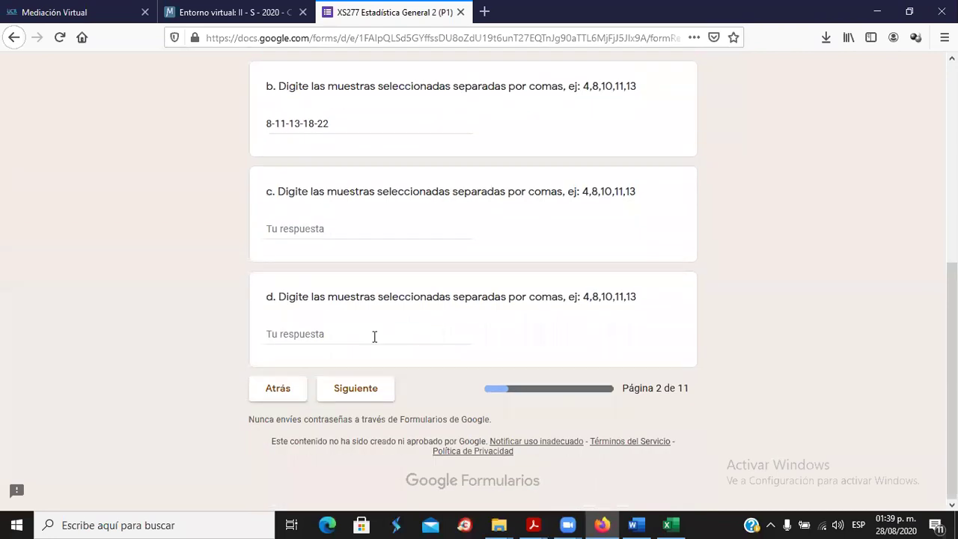
left_click(310, 226)
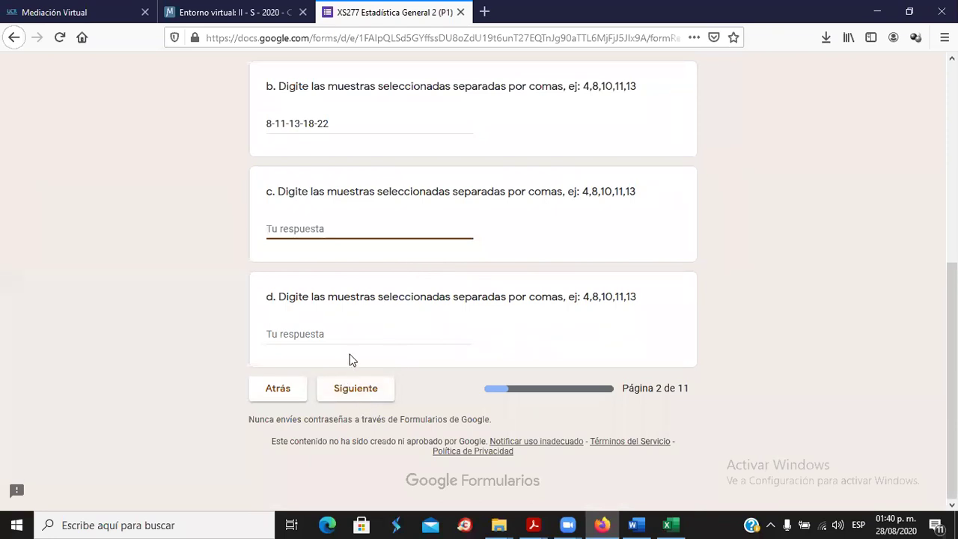
left_click(362, 390)
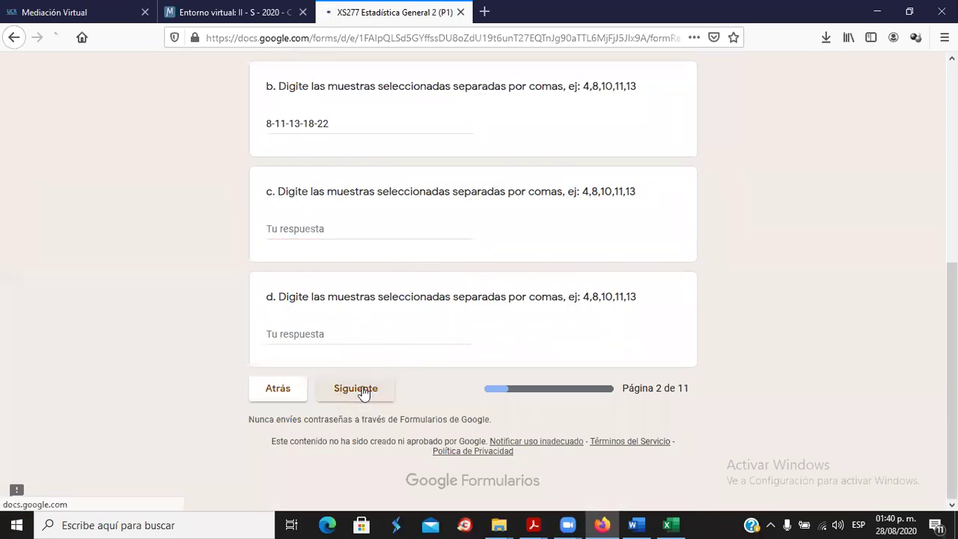
scroll(449, 374, "down", 3)
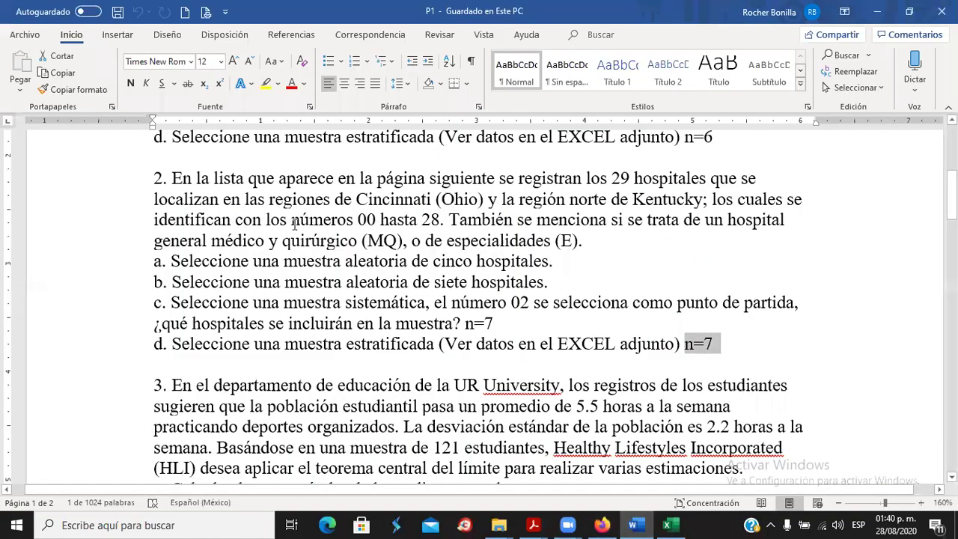
Deselect n=7 and scroll down toward exercise 3 on weekly sports hours.
left_click(253, 218)
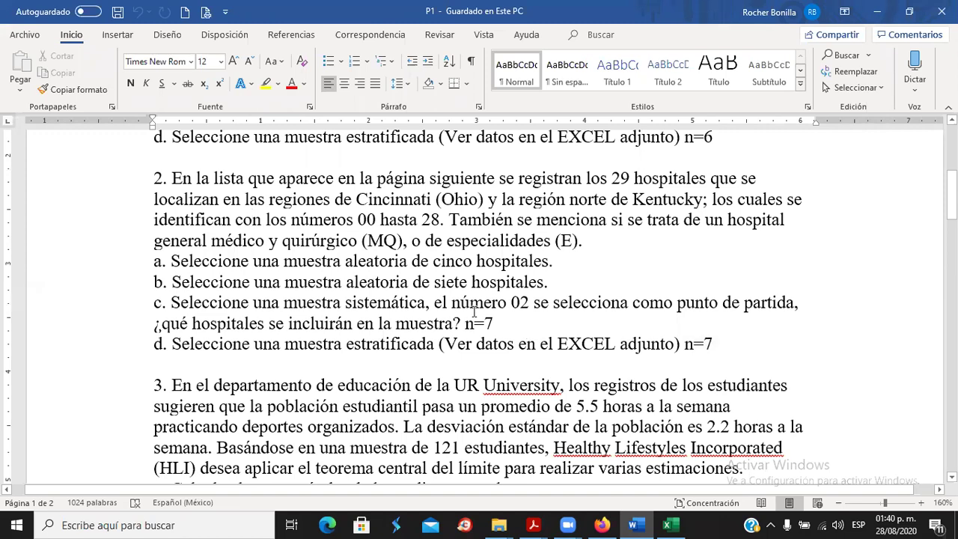
scroll(474, 312, "down", 3)
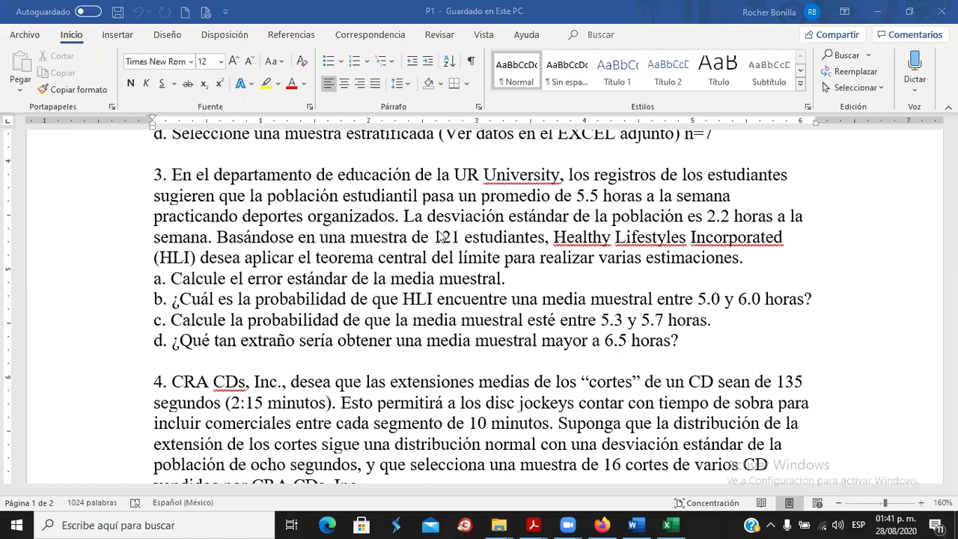
From the Moodle course page, open the Distribución normal link in Excel as Dist Normal.xlsx.
left_click(602, 525)
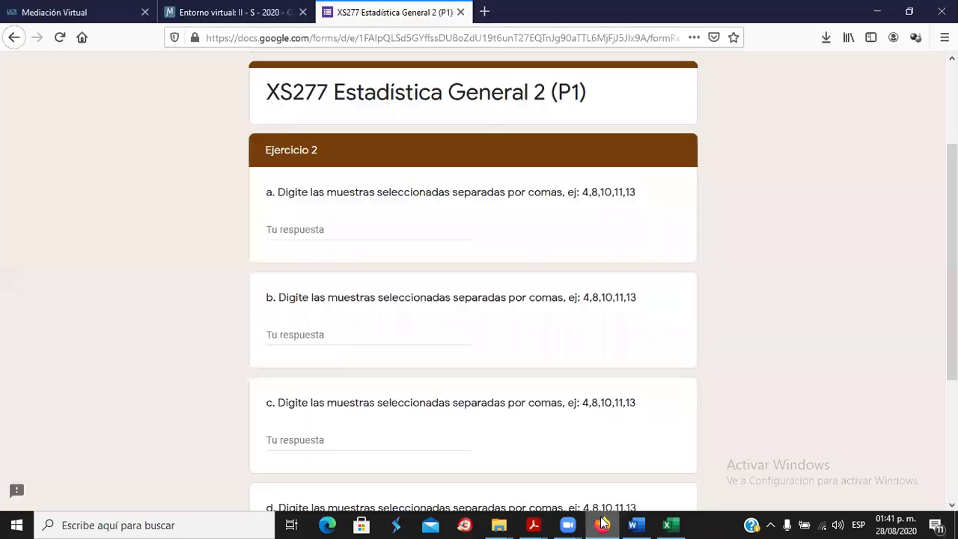
left_click(93, 18)
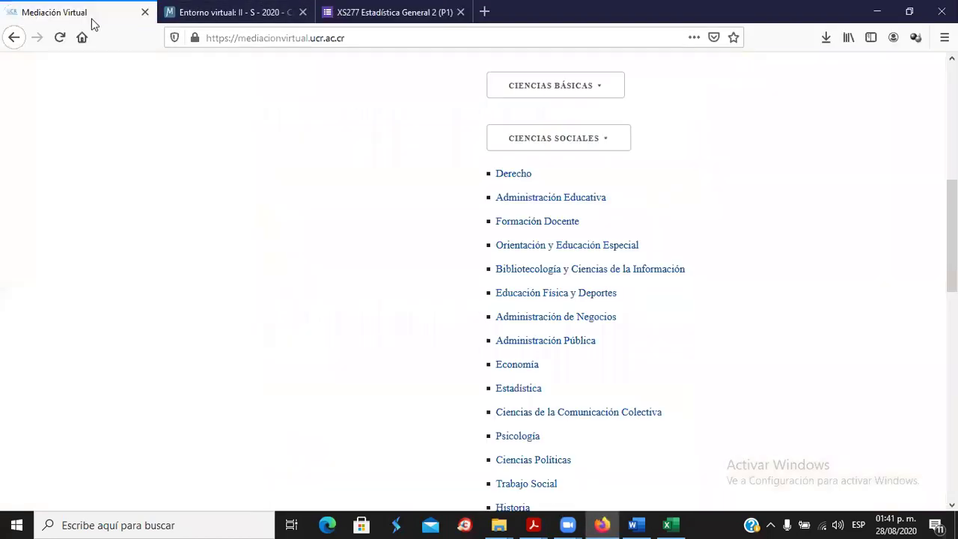
left_click(206, 18)
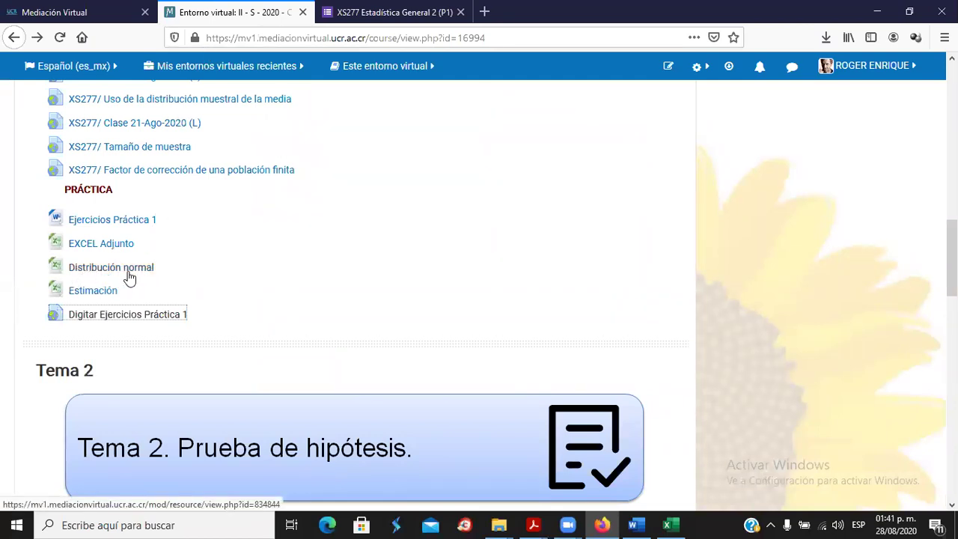
right_click(86, 270)
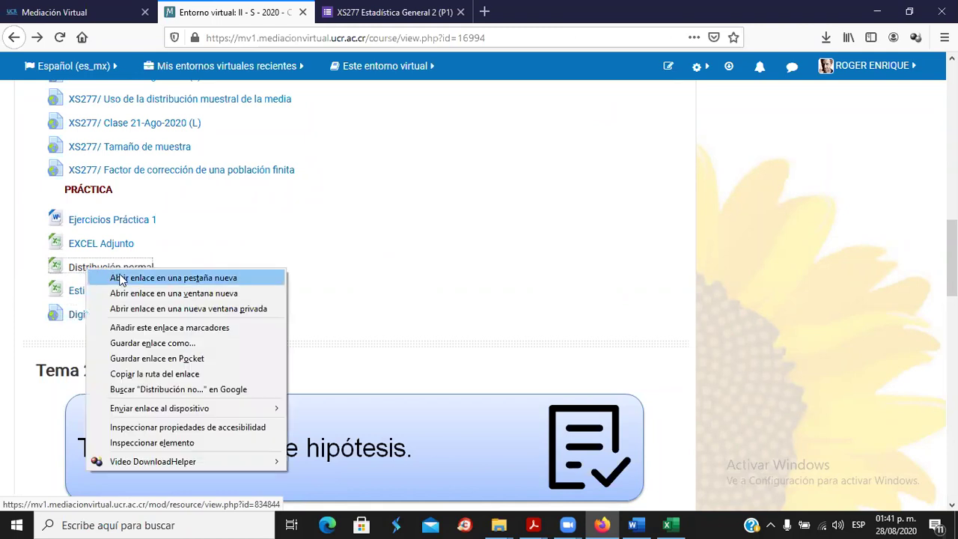
left_click(120, 278)
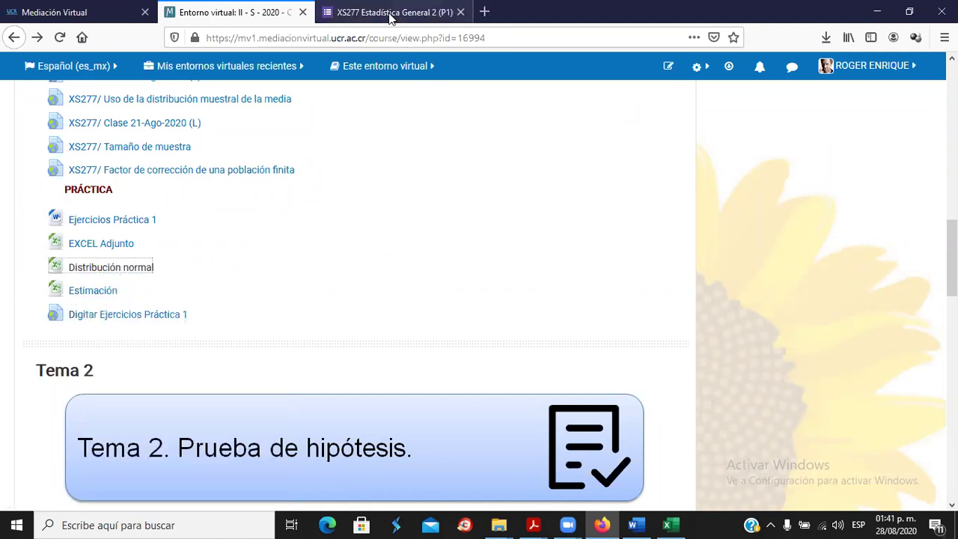
left_click(389, 17)
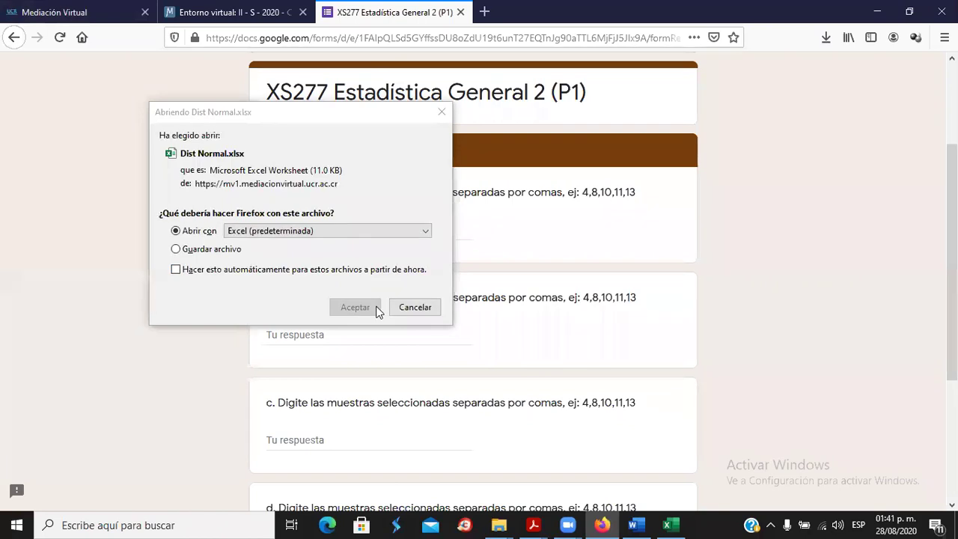
left_click(176, 248)
left_click(208, 234)
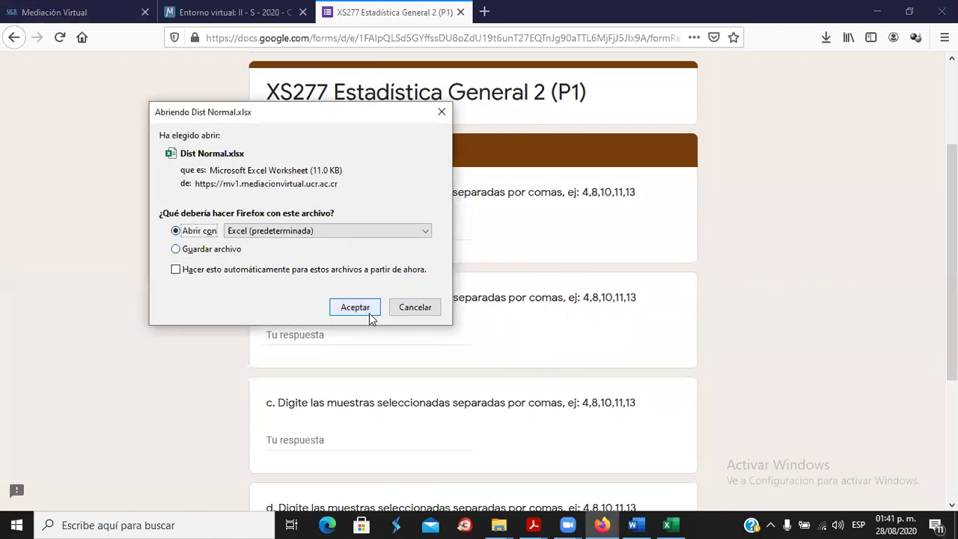
left_click(354, 308)
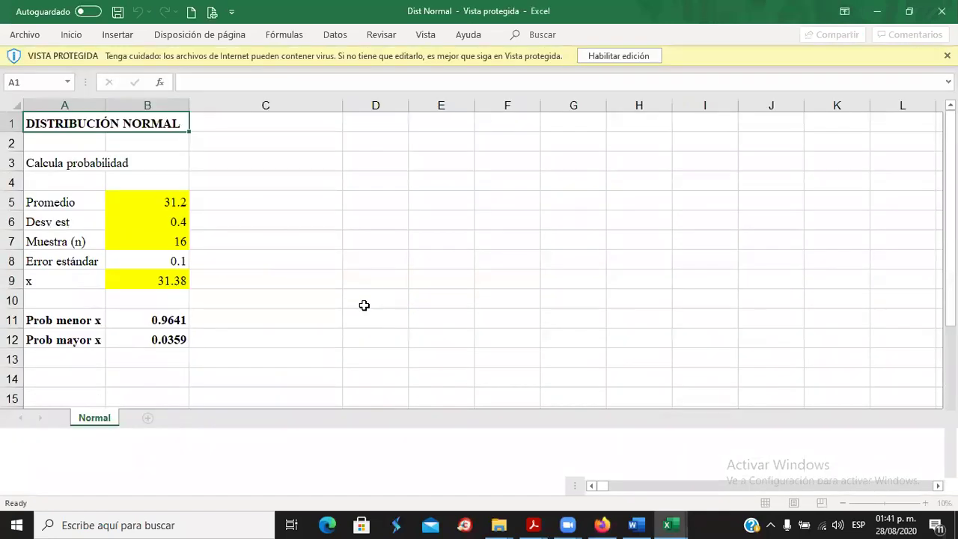
Enable editing in Dist Normal, select the mean in B5, and go back to problem 3 in Word.
left_click(615, 57)
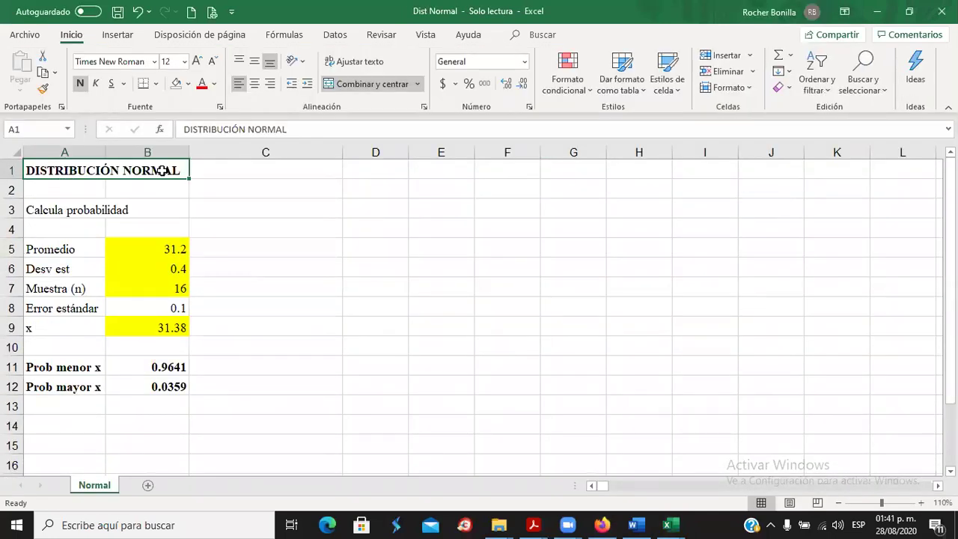
left_click(163, 249)
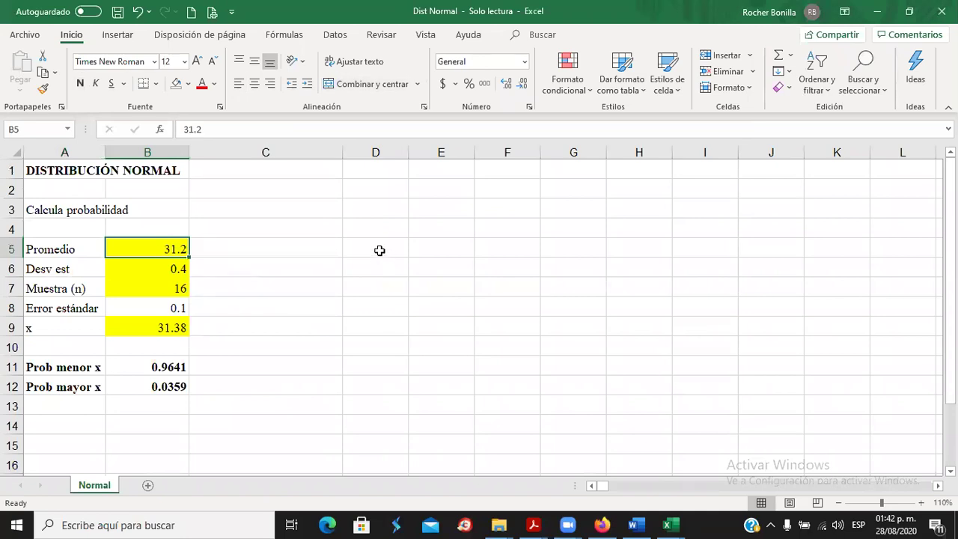
key("alt+Tab")
key("alt+Tab")
key("alt+Tab")
scroll(413, 232, "down", 3)
scroll(412, 232, "up", 3)
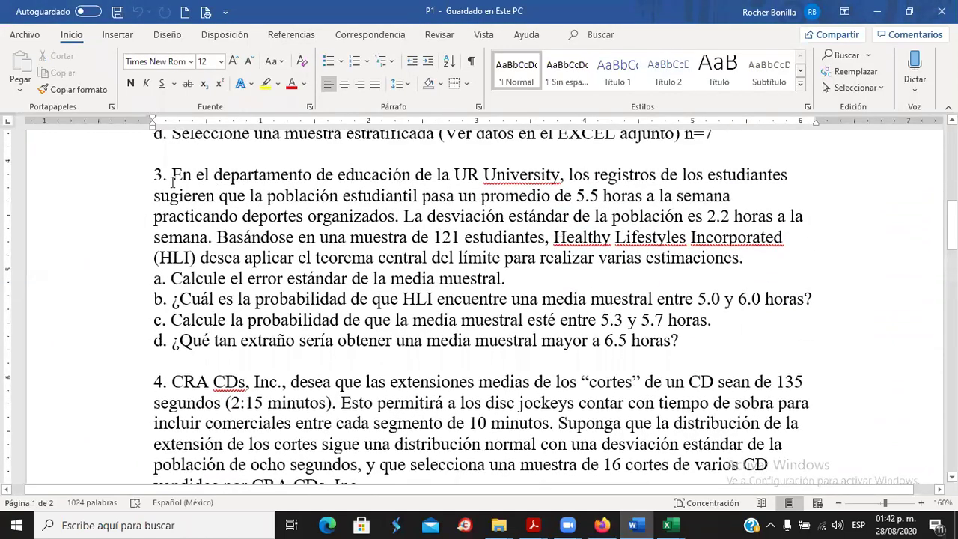
Highlight the whole text of problem 3 in cyan.
left_click_drag(155, 175, 714, 340)
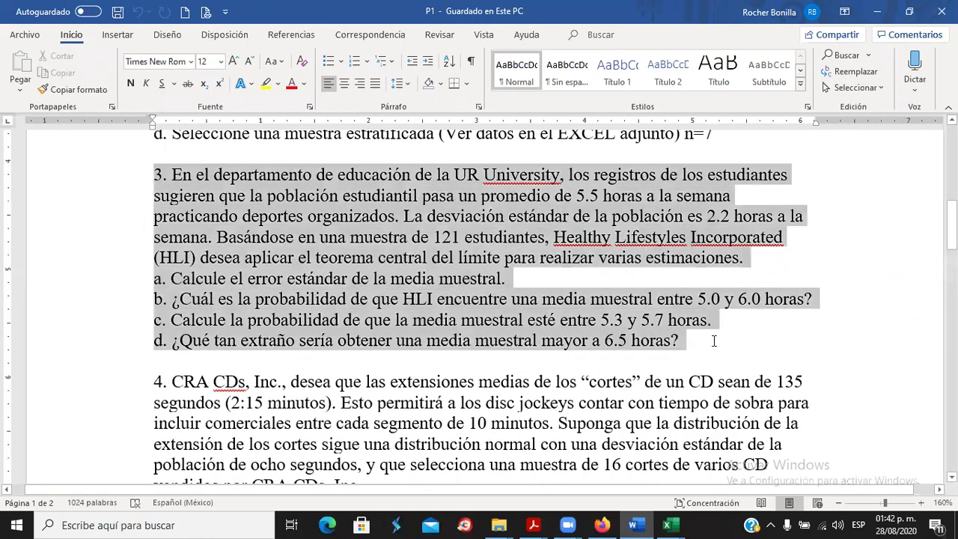
left_click(278, 83)
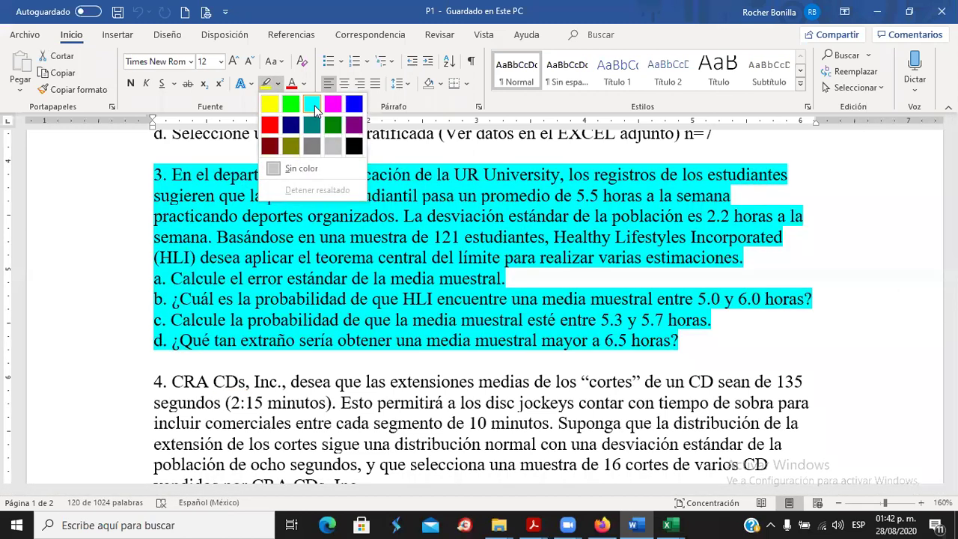
left_click(313, 105)
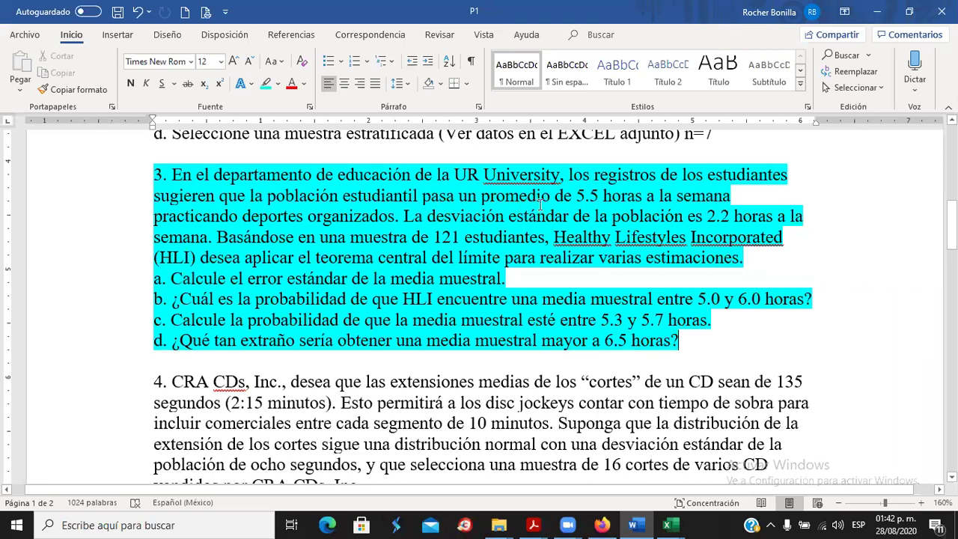
Highlight the mean '5.5 horas' in green and return to the Dist Normal workbook.
left_click_drag(583, 193, 644, 196)
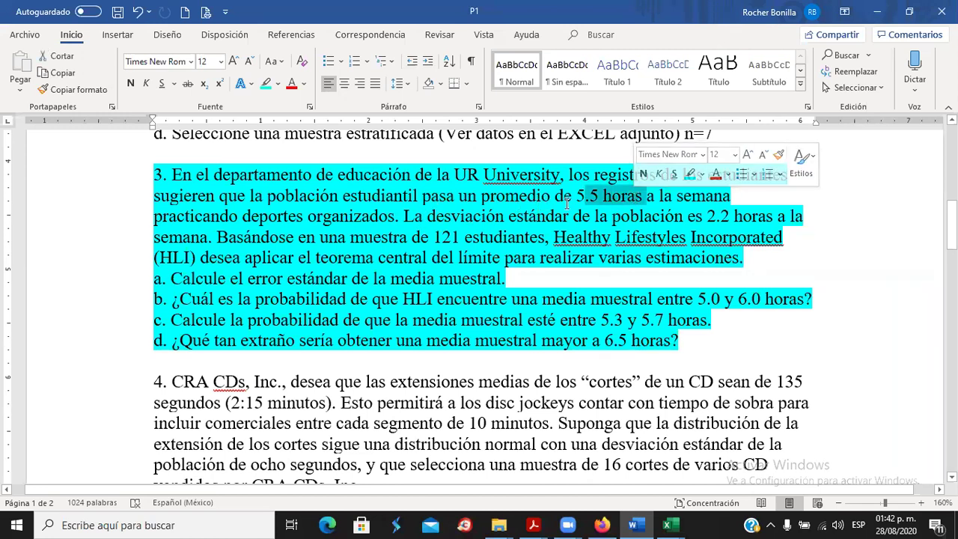
left_click(277, 84)
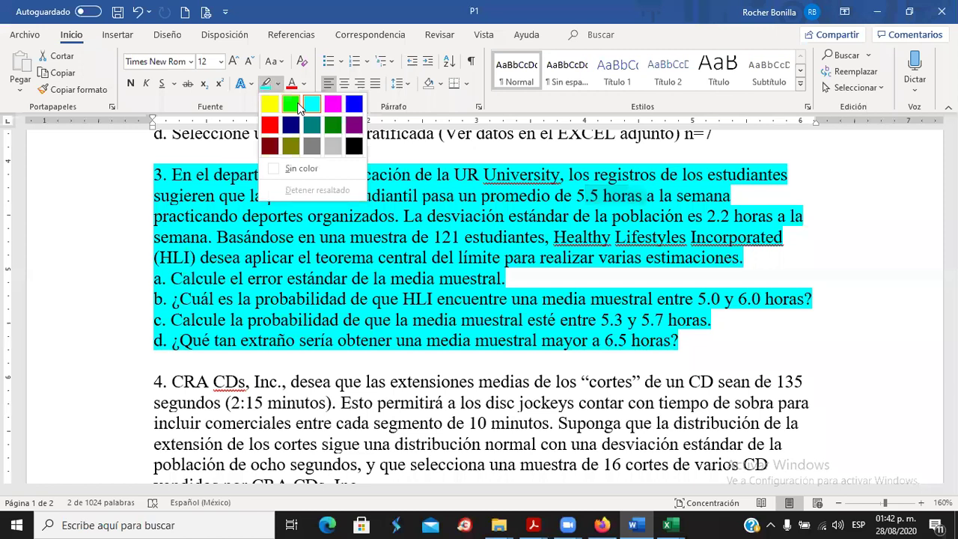
left_click(290, 106)
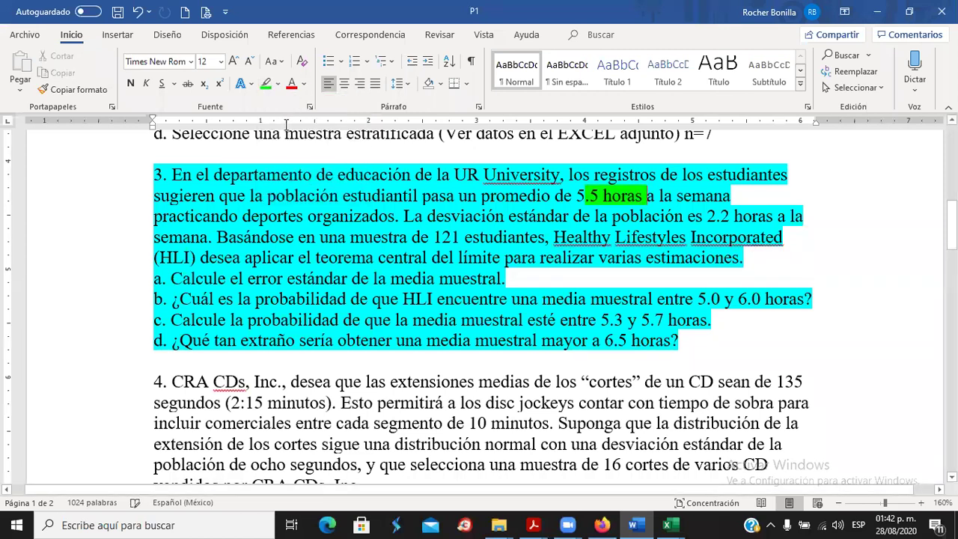
key("alt+Tab")
left_click(356, 190)
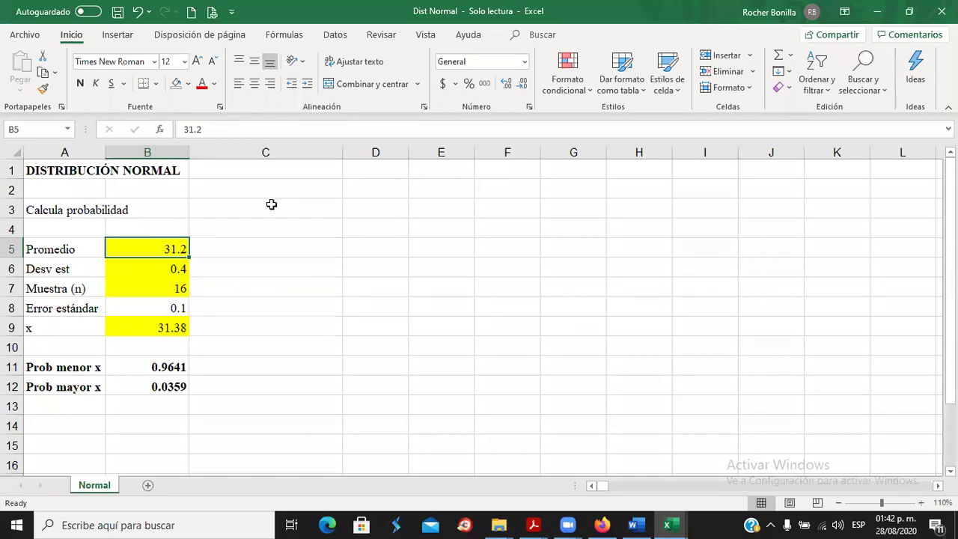
Enter mean 5.5 in B5, standard deviation 2.2 in B6 and sample size 121 in B7.
type("5.5")
key("Return")
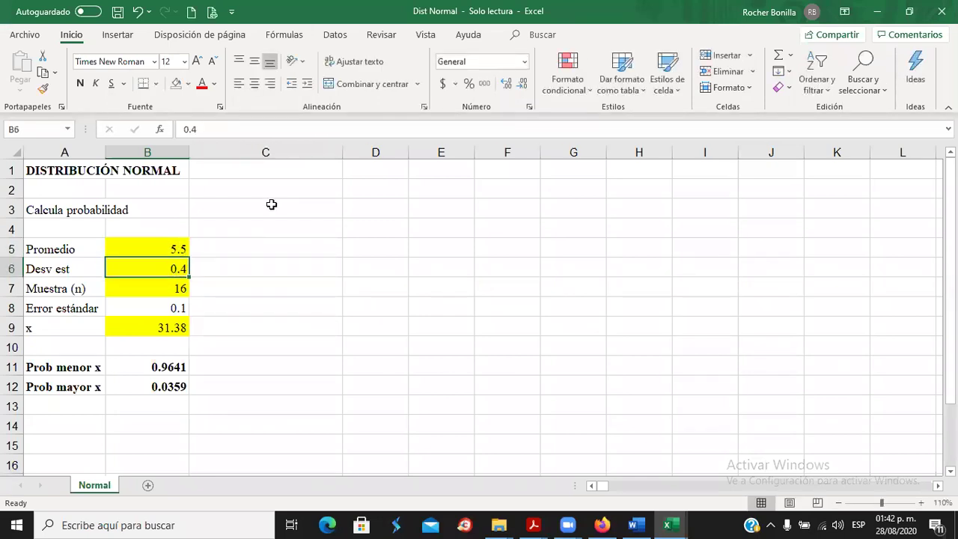
key("alt+Tab")
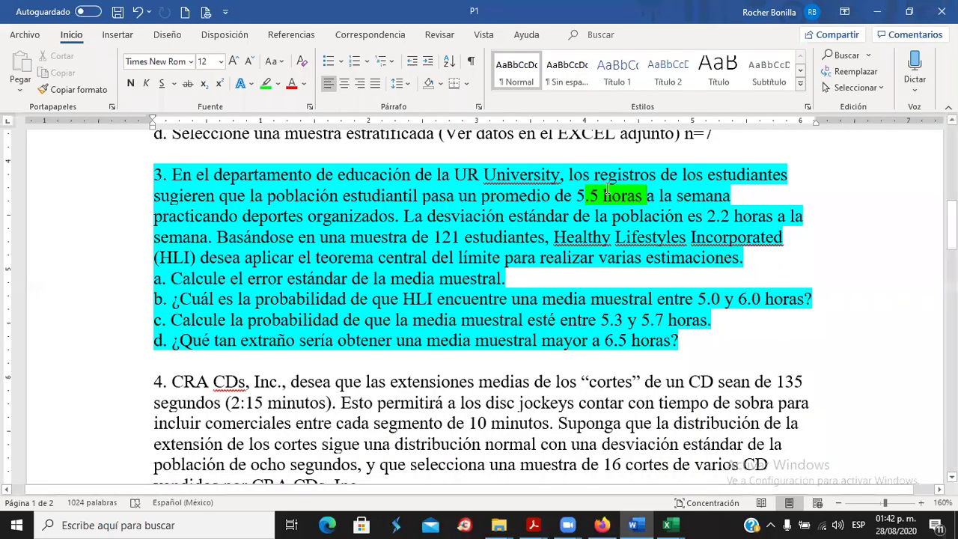
left_click_drag(418, 219, 786, 219)
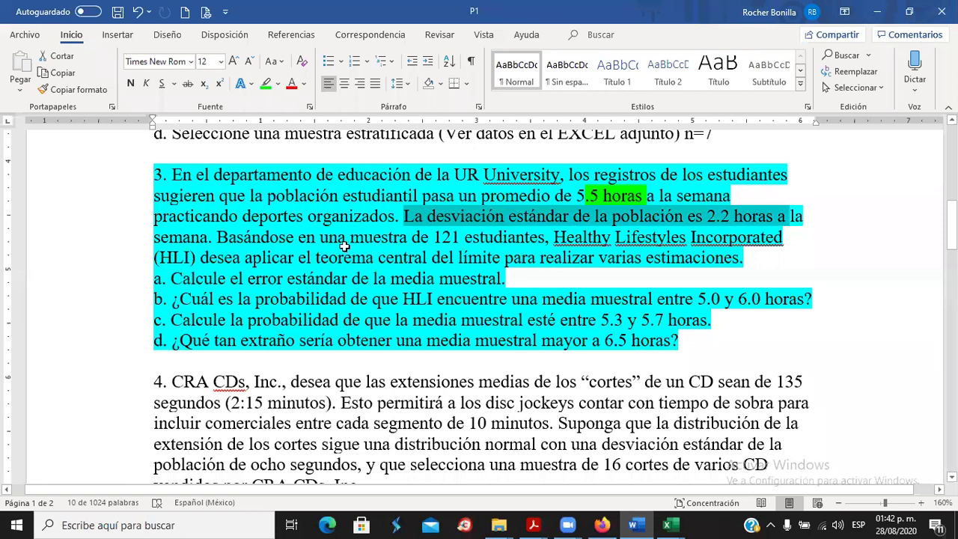
key("alt+Tab")
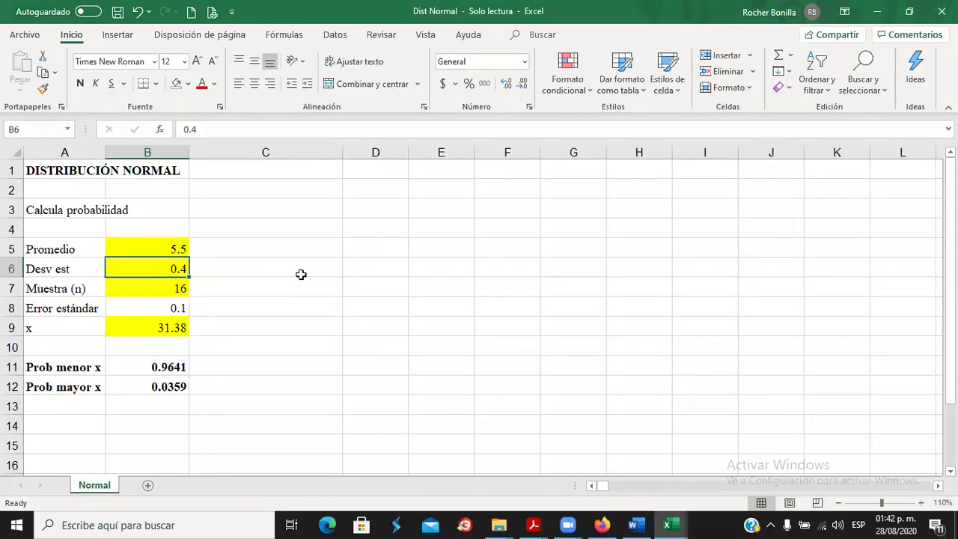
type("2.2")
key("Return")
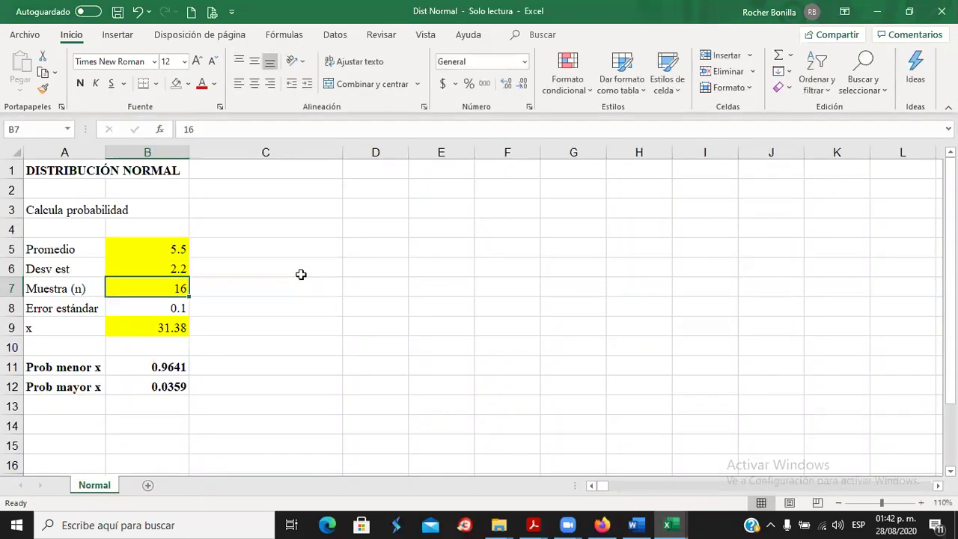
key("alt+Tab")
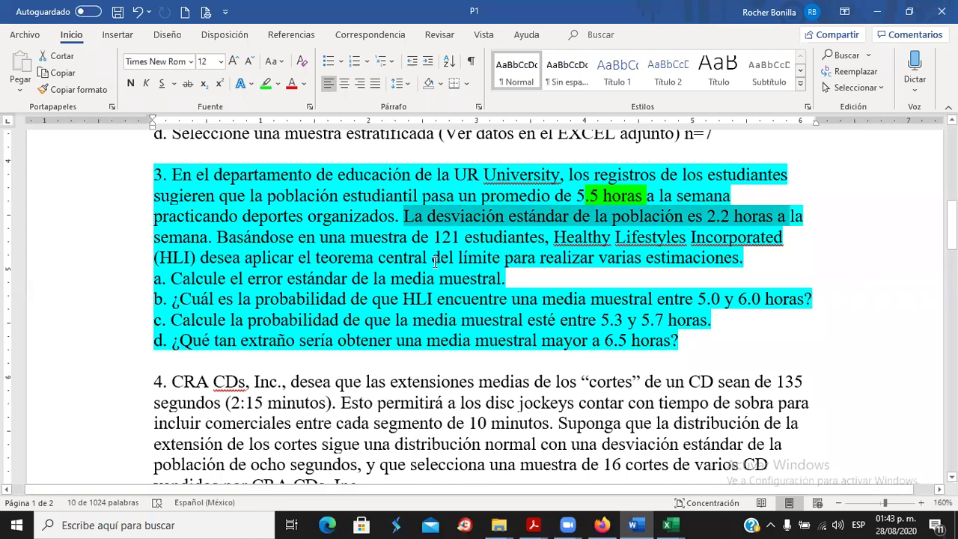
key("alt+Tab")
type("121")
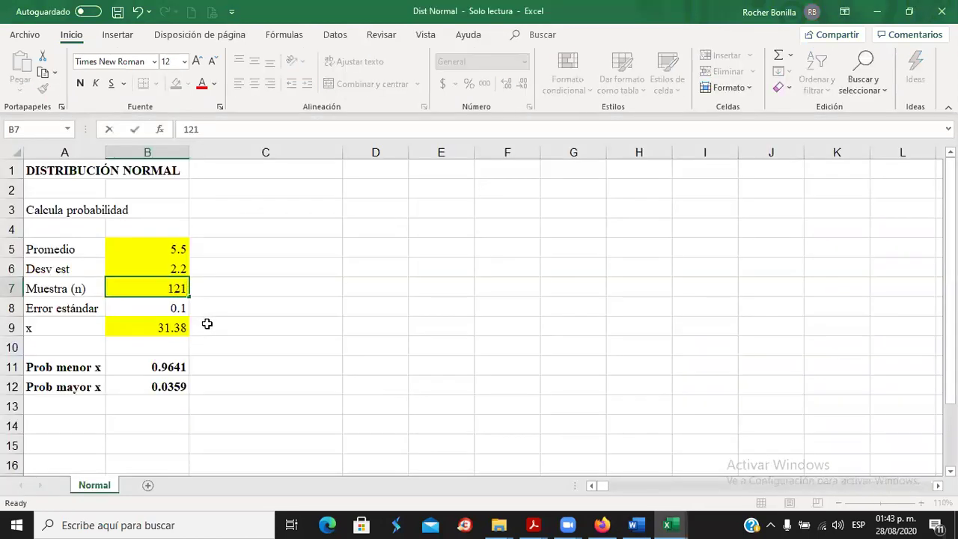
key("Return")
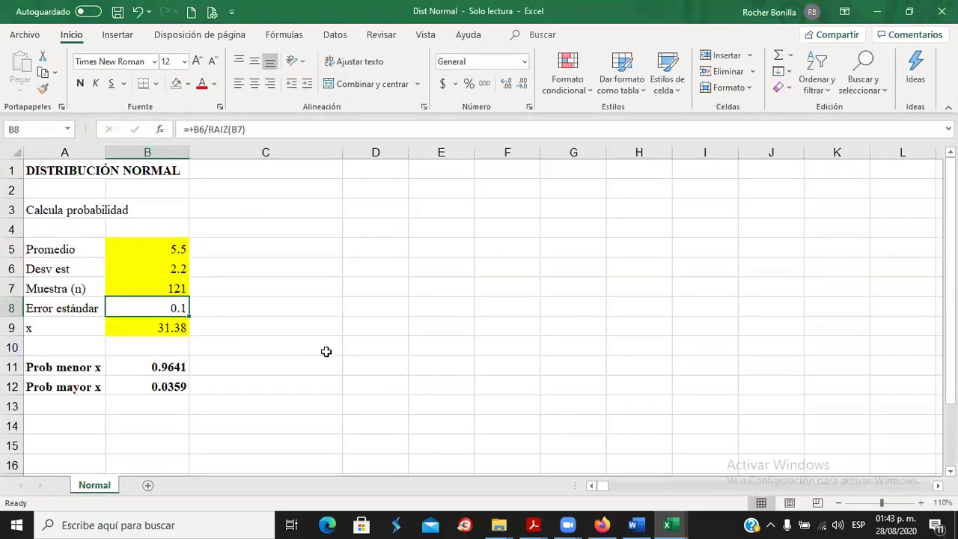
key("alt+Tab")
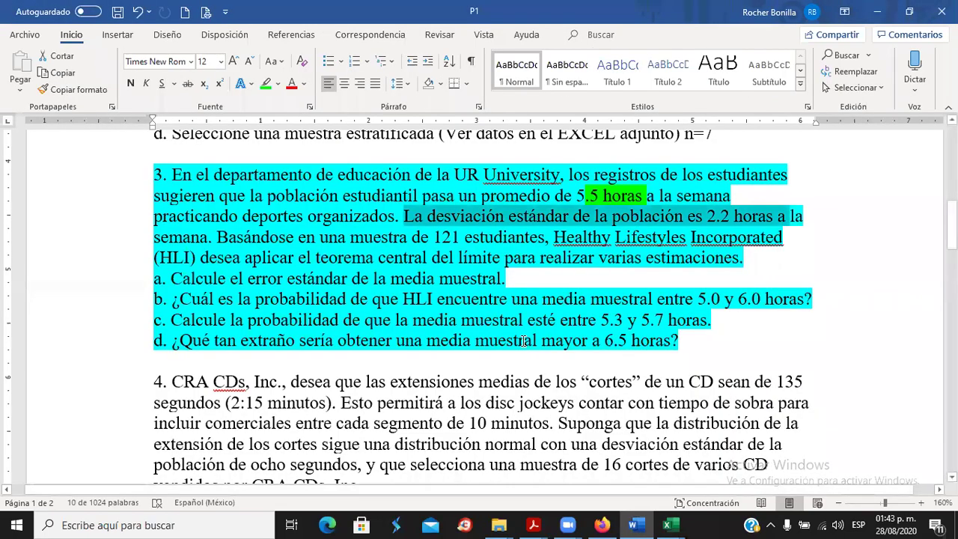
key("alt+Tab")
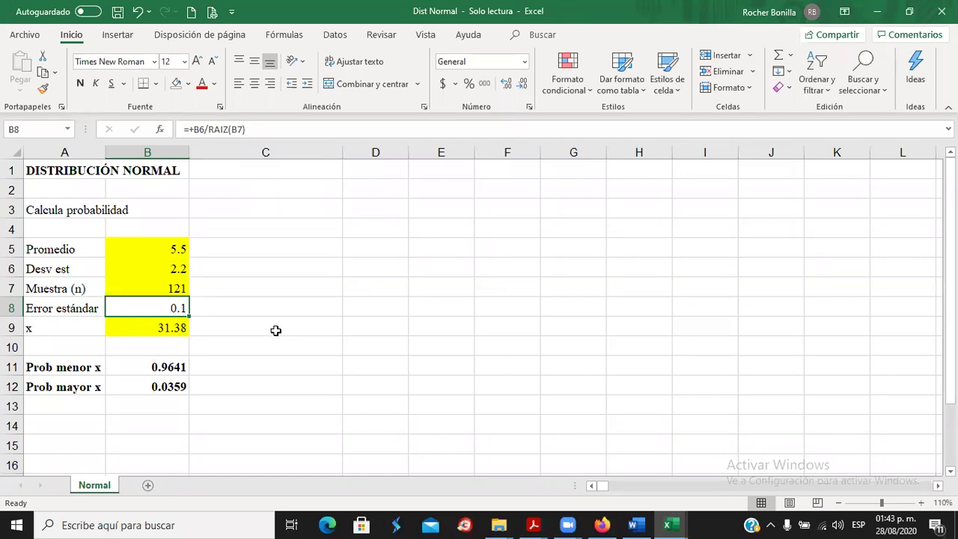
Review question a about the standard error in Word, then select the x value in B9.
key("alt")
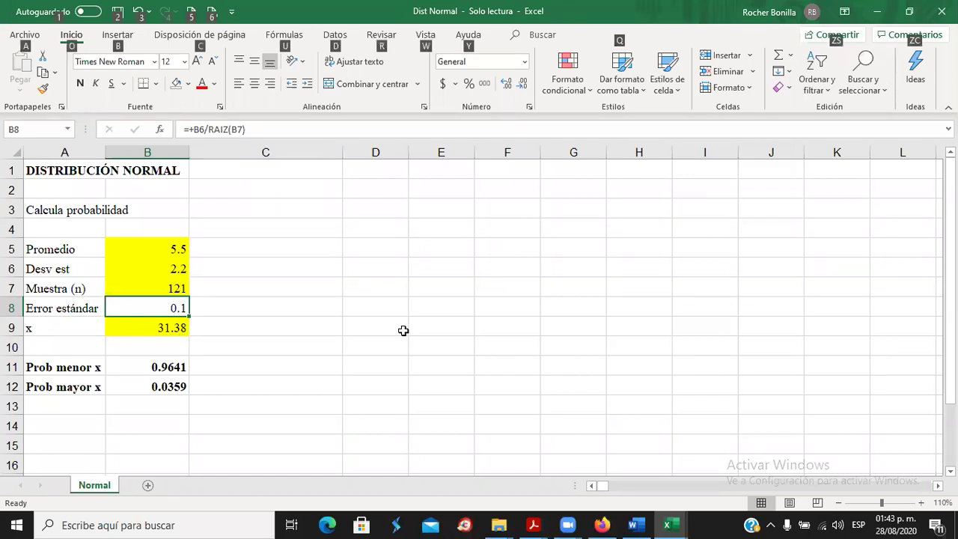
key("alt+Tab")
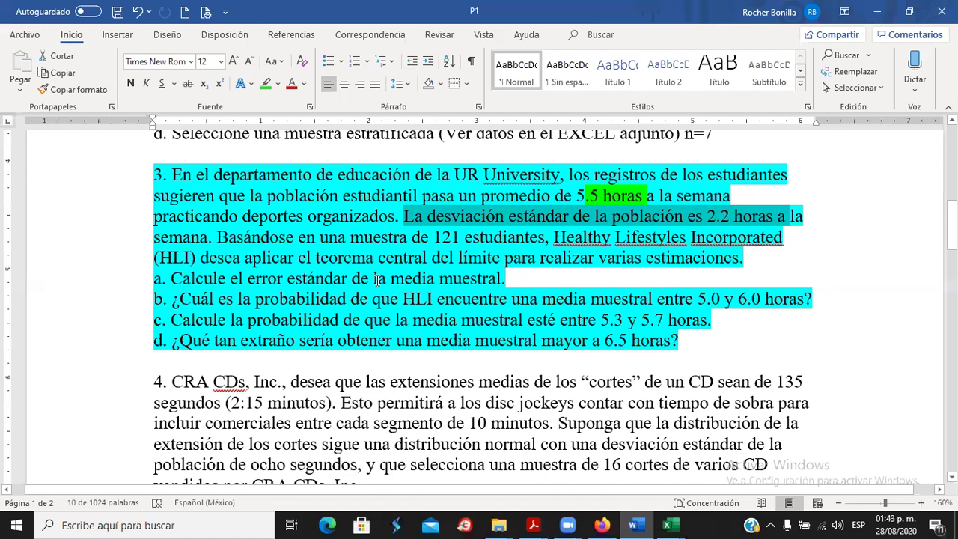
key("alt+Tab")
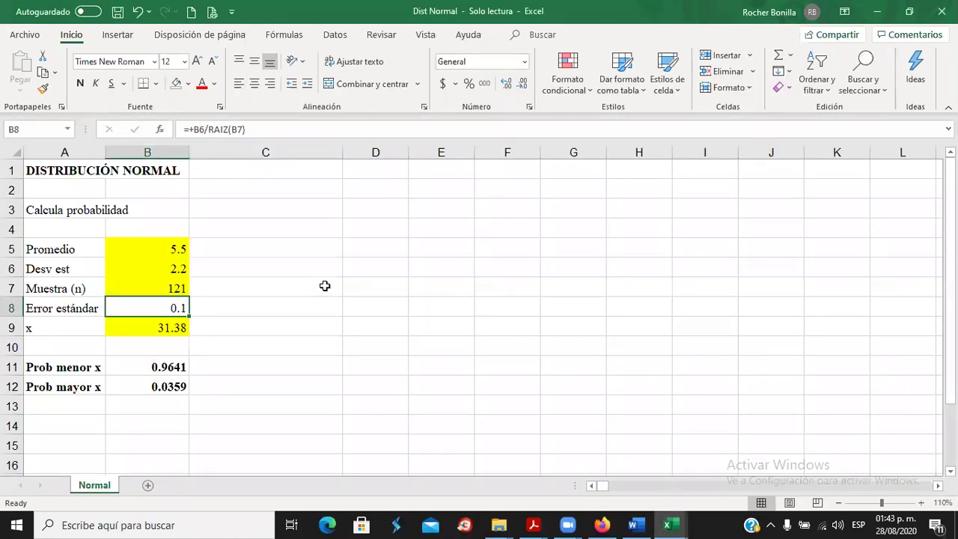
key("alt+Tab")
left_click_drag(156, 278, 560, 274)
key("alt+Tab")
left_click(163, 328)
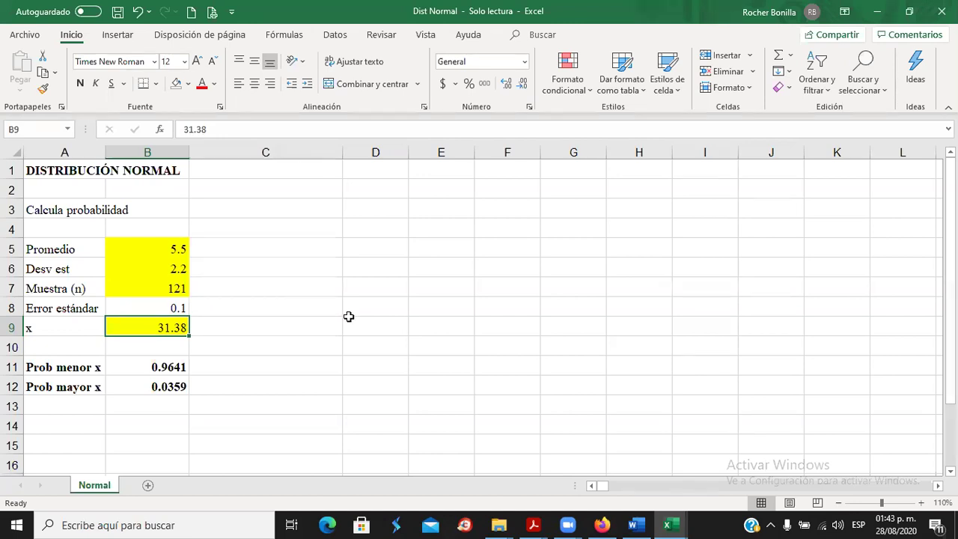
key("alt+Tab")
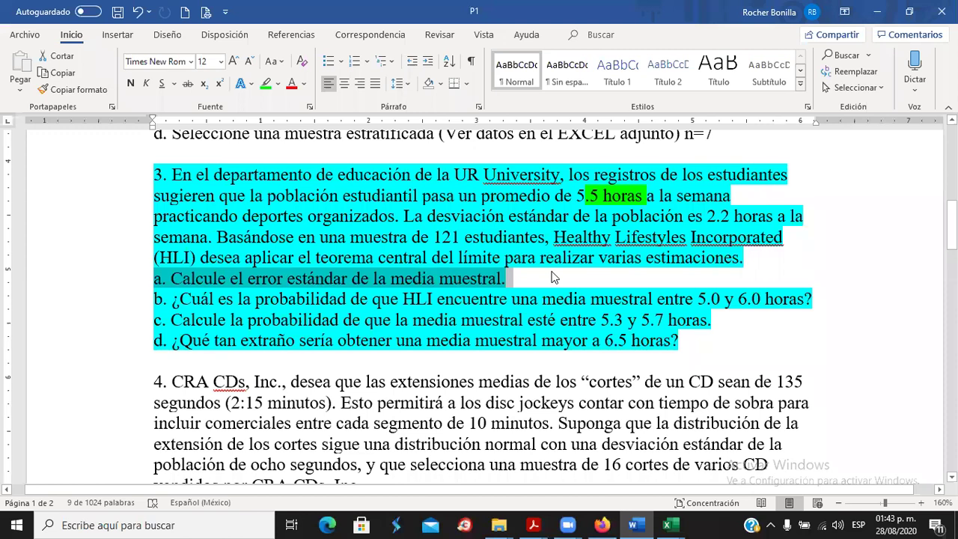
Write '= 0.1' as the part a answer after checking the standard error in B8.
left_click(535, 278)
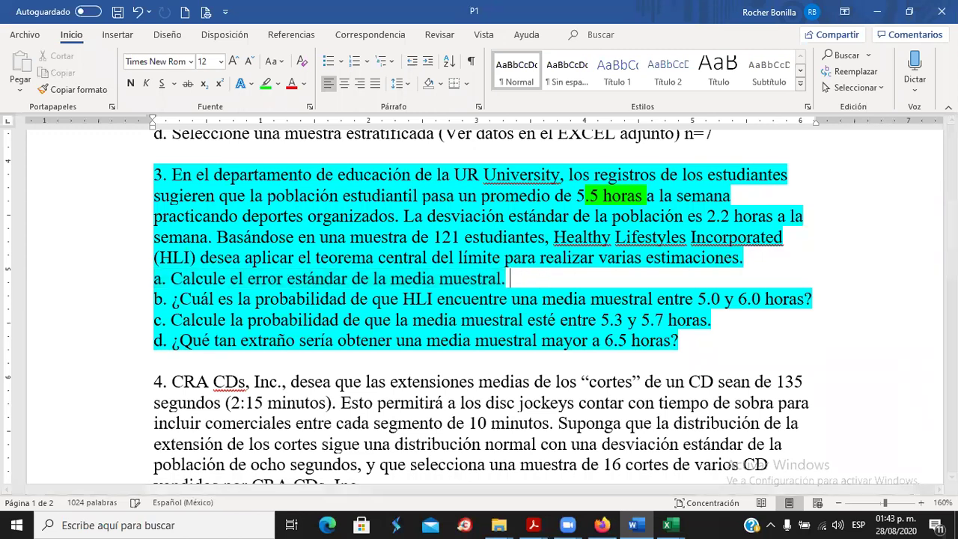
key("alt+Tab")
left_click(165, 309)
key("alt+Tab")
type("0.1")
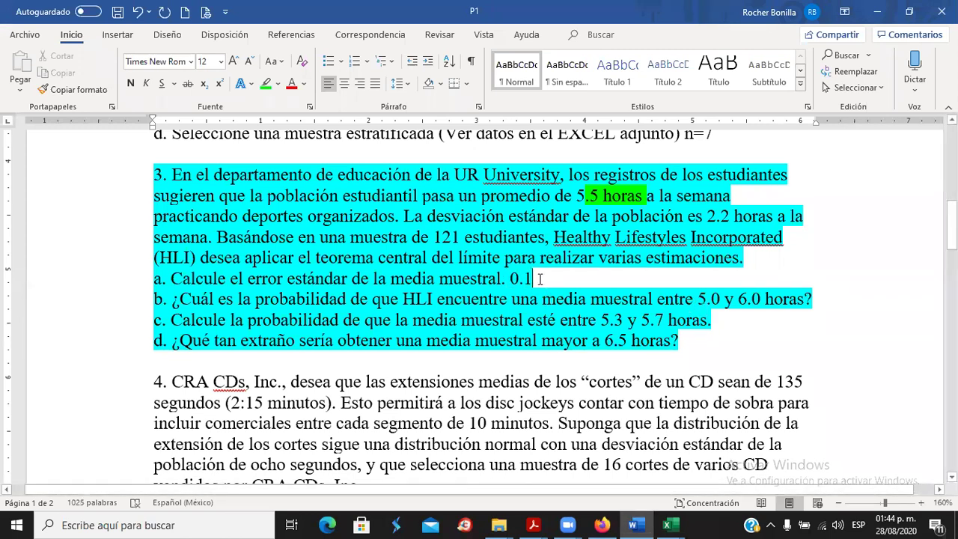
left_click(510, 279)
type("=")
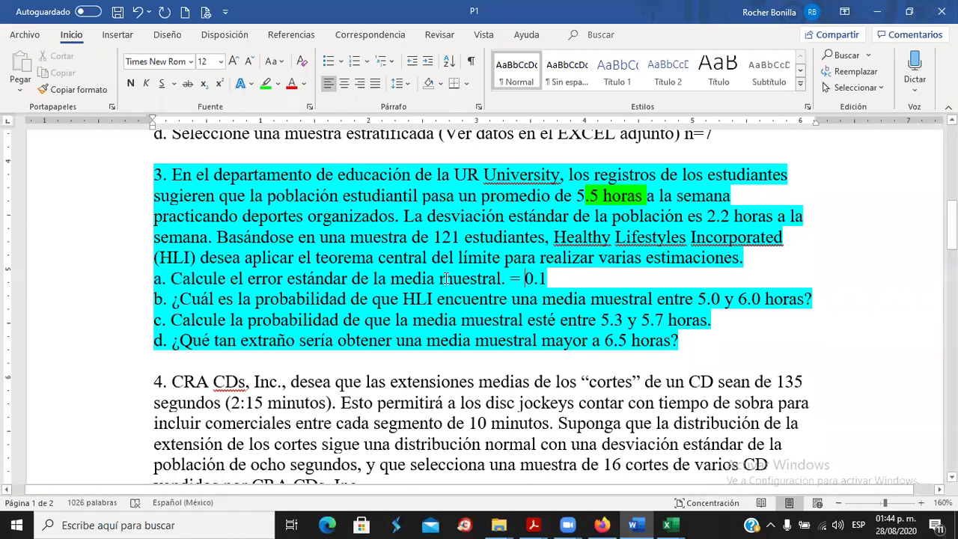
key("alt+Tab")
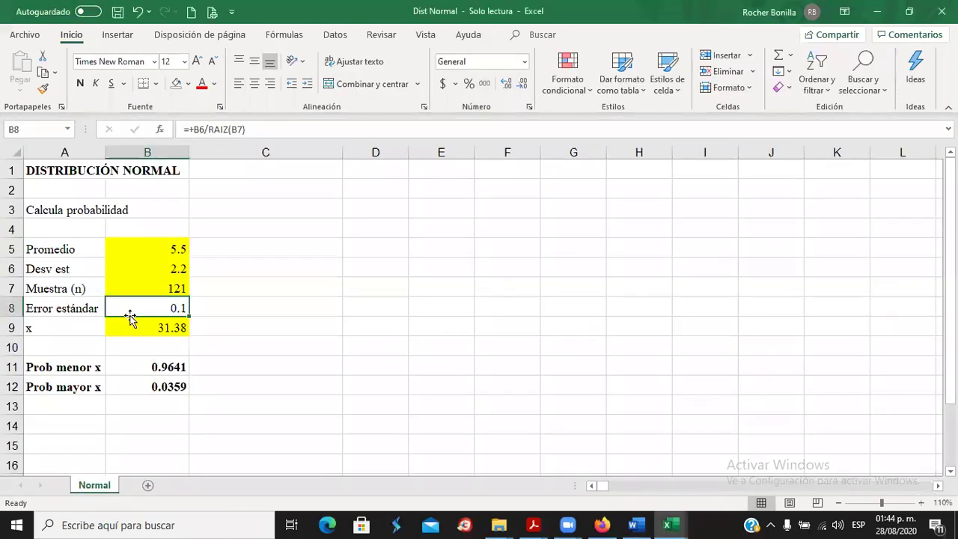
key("alt+Tab")
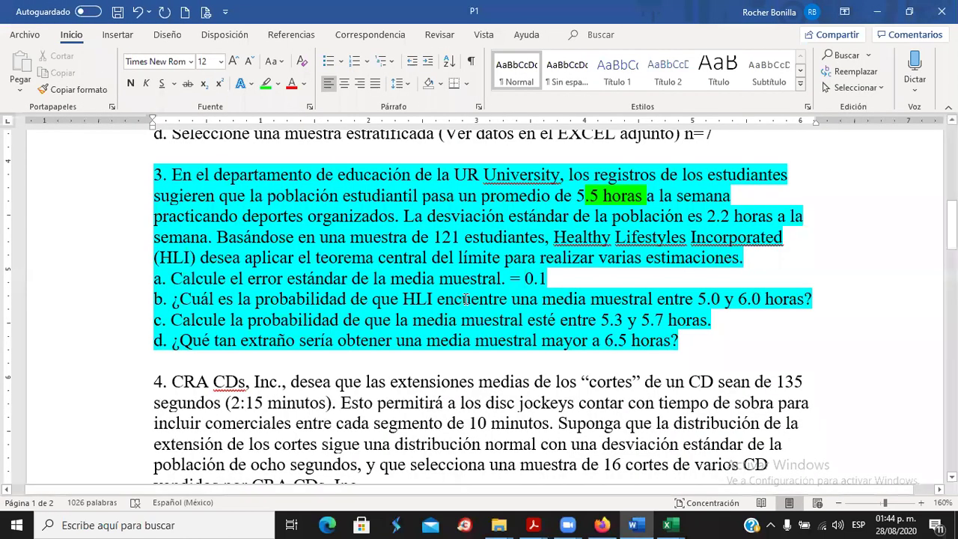
key("alt+Tab")
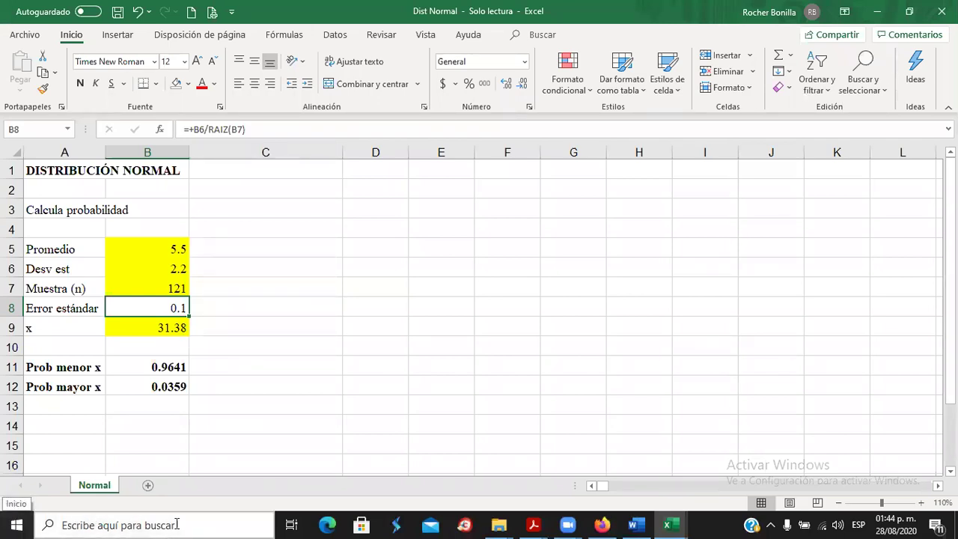
Go to Escritorio > Programas > Casio fx-570VN PLUS and launch the calculator emulator.
left_click(499, 525)
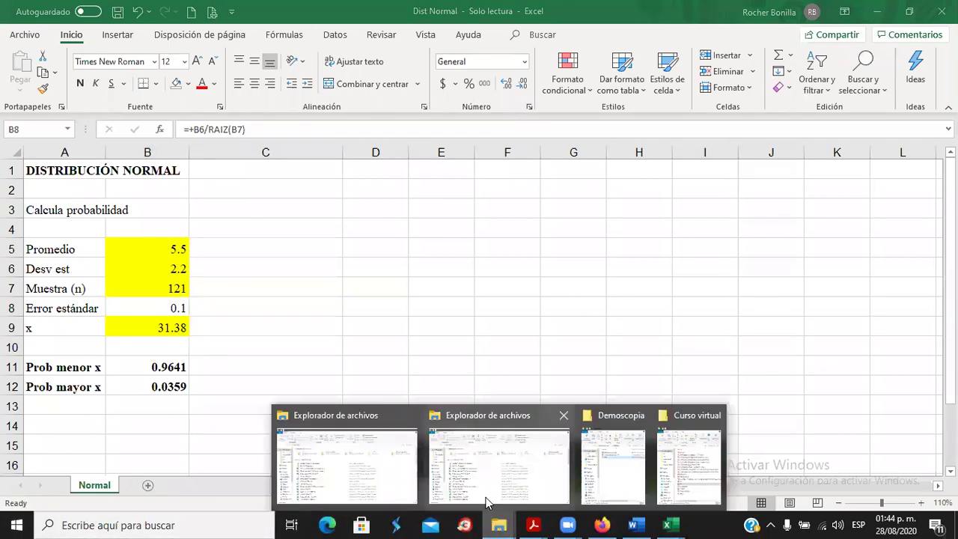
mouse_move(604, 465)
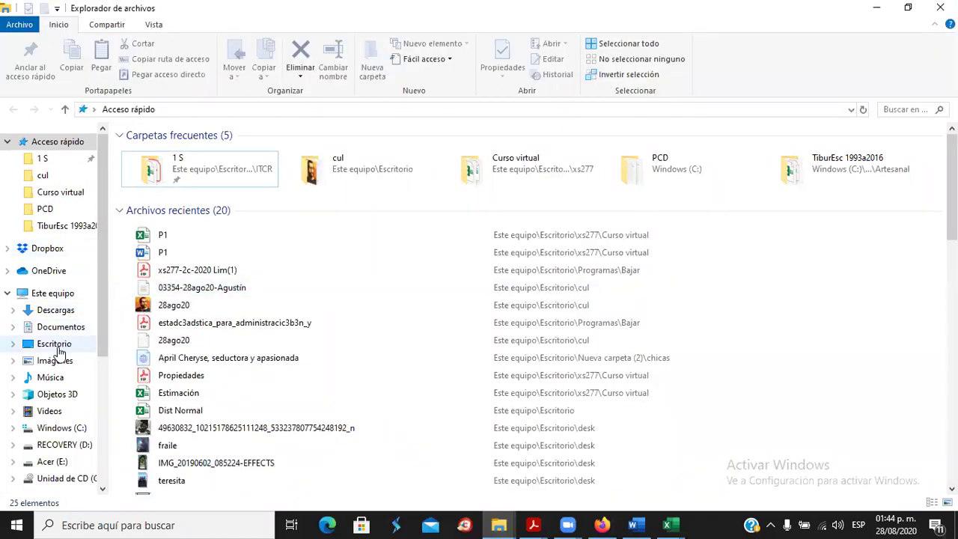
left_click(58, 347)
left_click(165, 268)
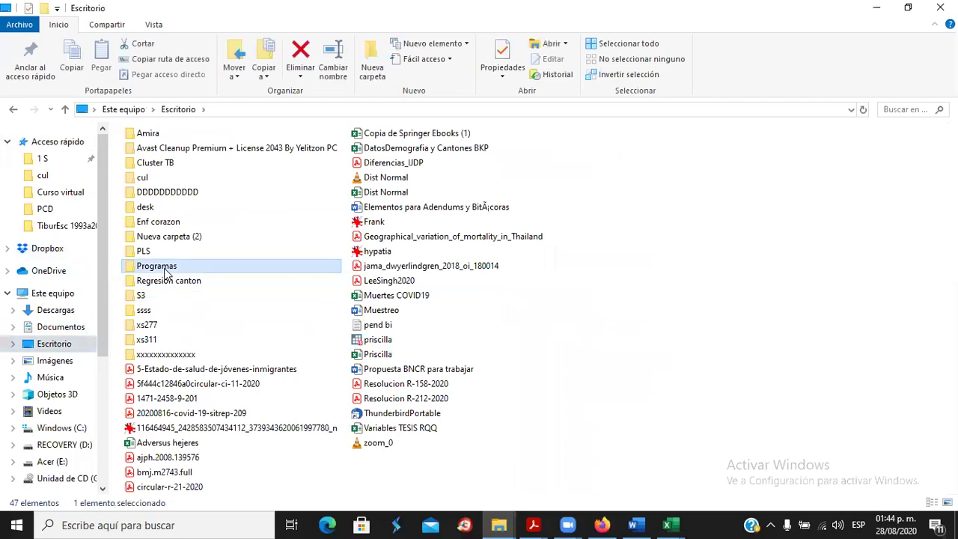
double_click(168, 274)
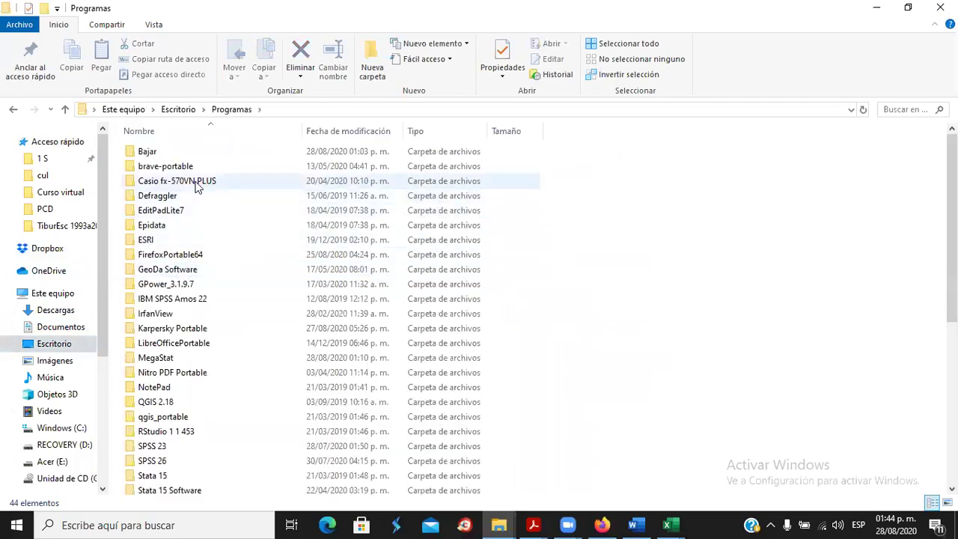
left_click(197, 187)
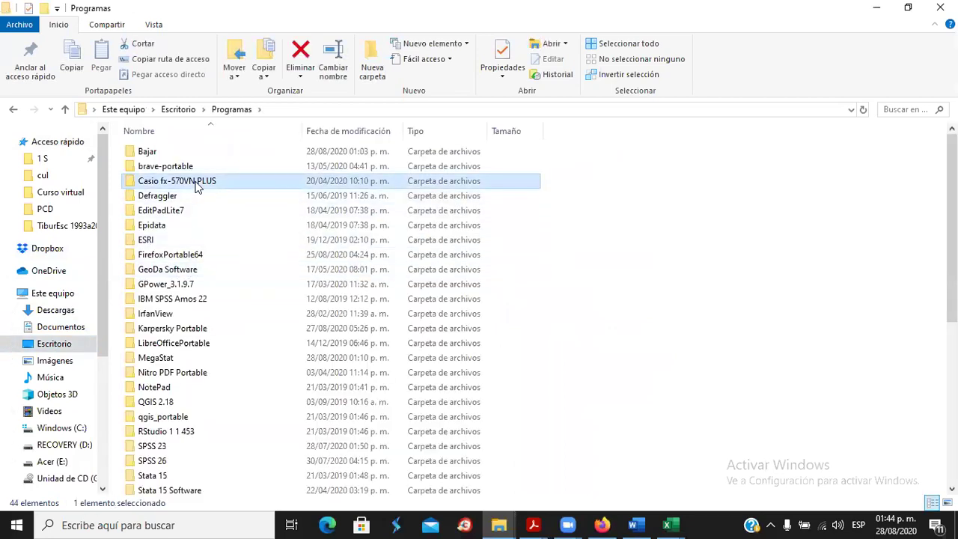
double_click(197, 187)
left_click(199, 170)
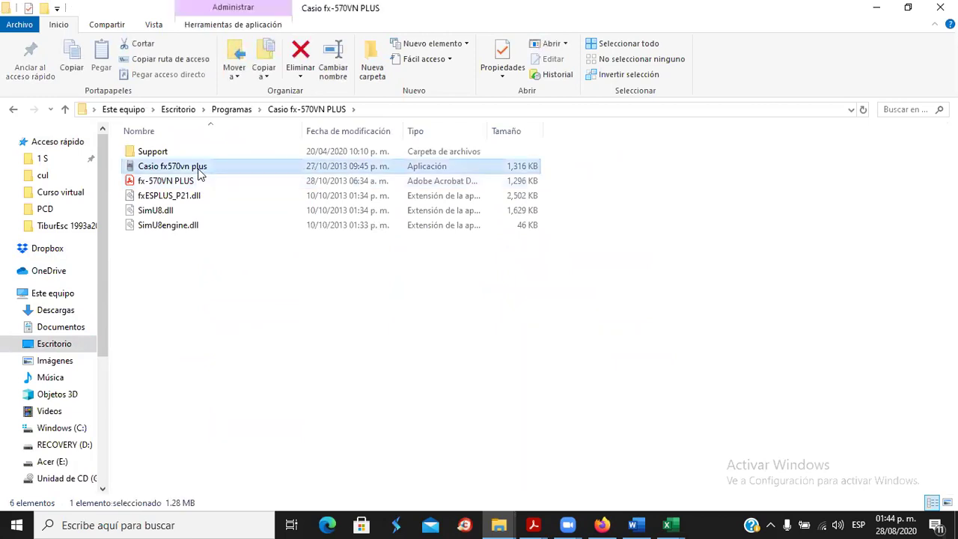
left_click(158, 169)
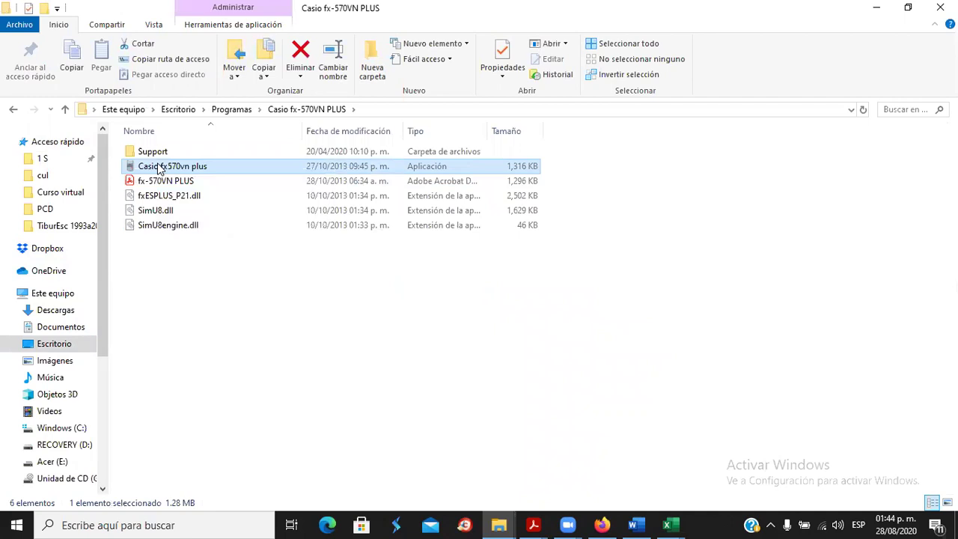
left_click(131, 166)
double_click(131, 166)
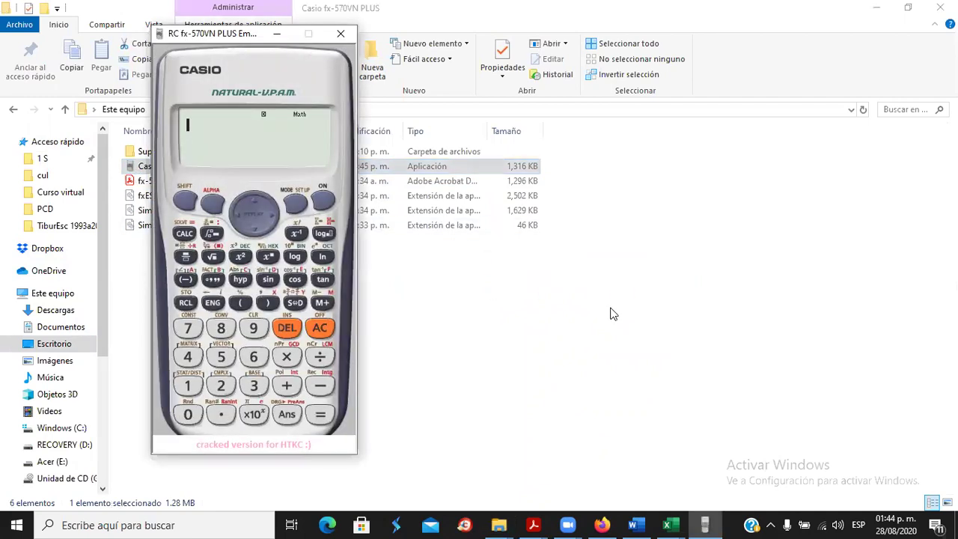
Back in Excel, compare the standard-error formula in B8 with the deviation B6 and sample size B7.
left_click(876, 9)
key("alt+Tab")
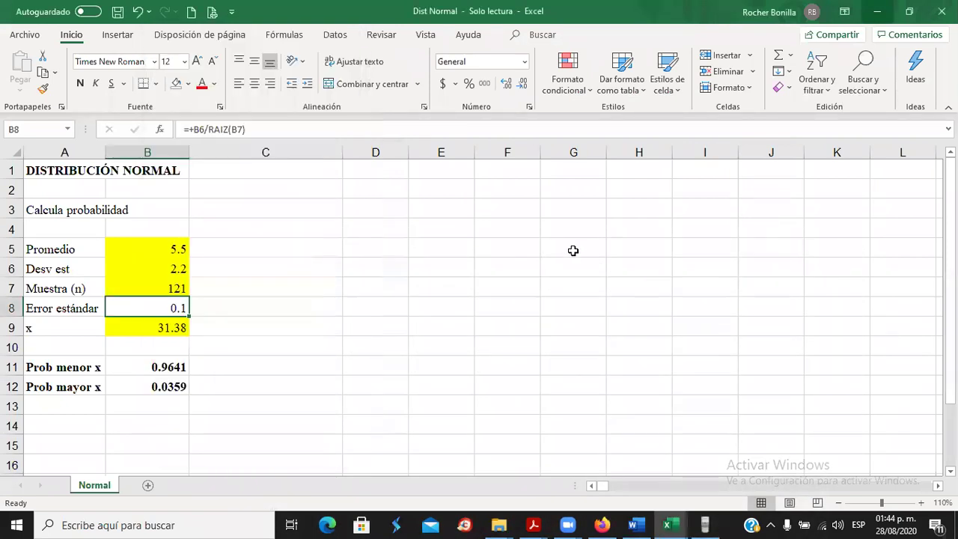
left_click(152, 273)
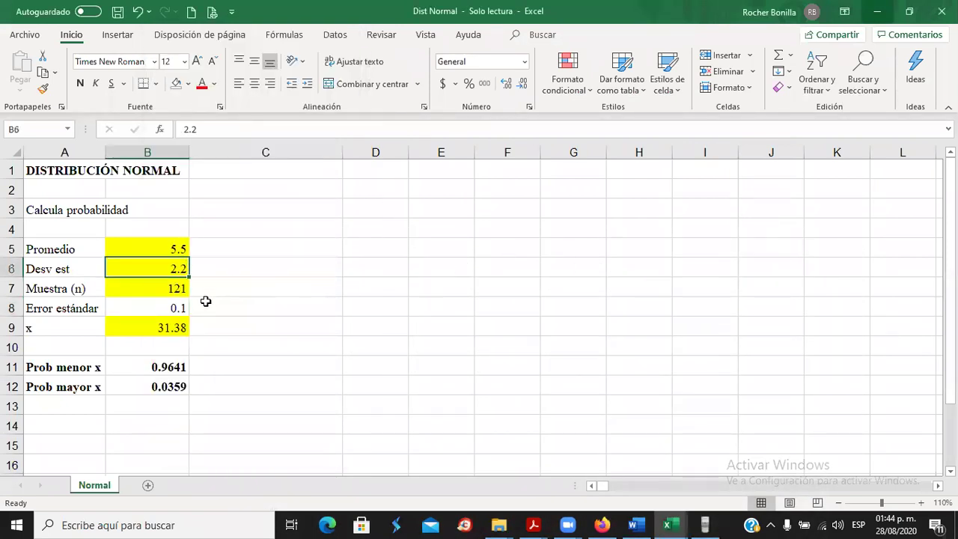
left_click(154, 308)
left_click(159, 271)
left_click(159, 313)
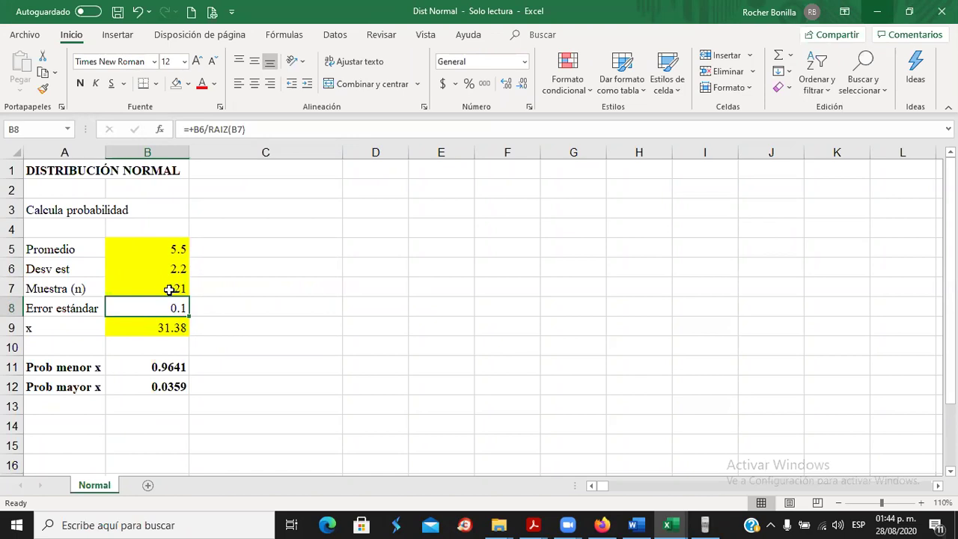
left_click(169, 290)
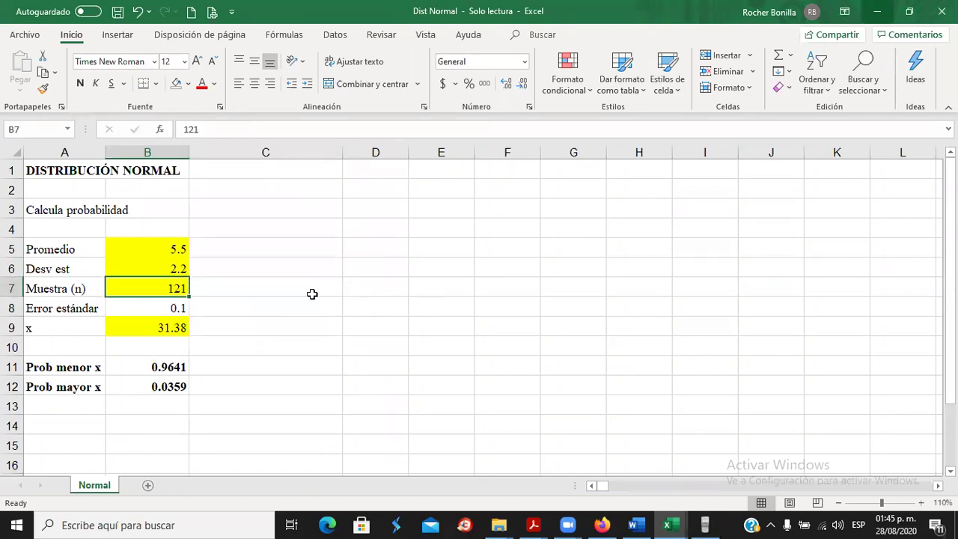
Type 'error estándar' in D5 and 'desv/raiz(n)' in E5.
left_click(385, 249)
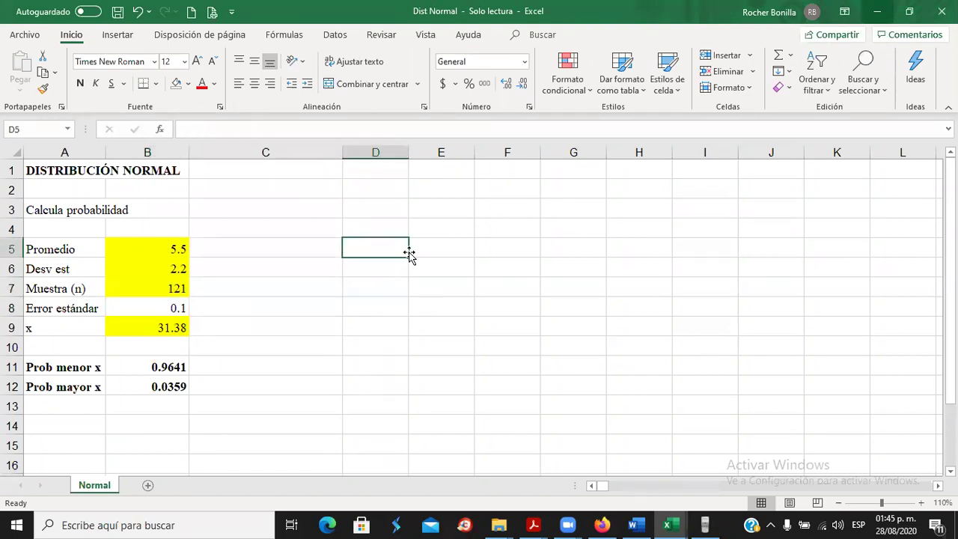
type("error estándar")
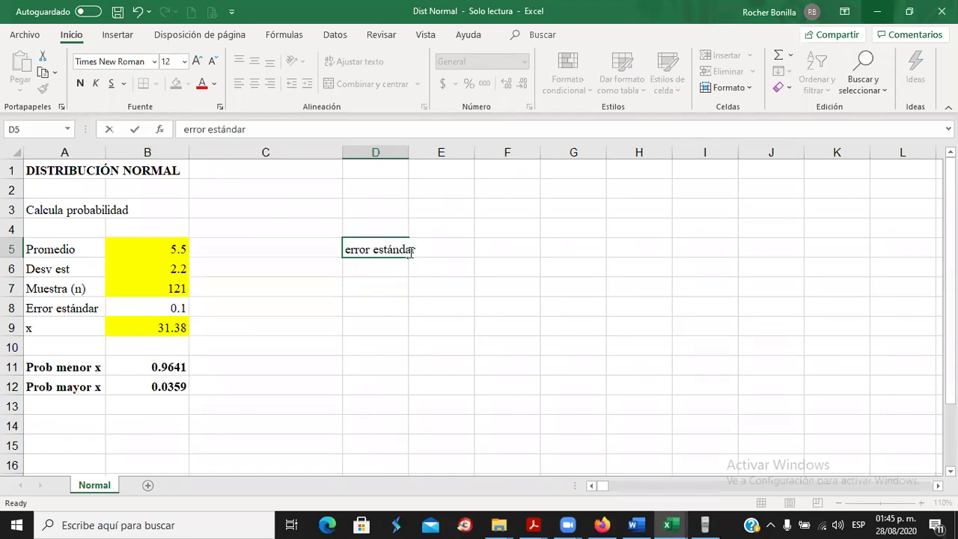
left_click(411, 254)
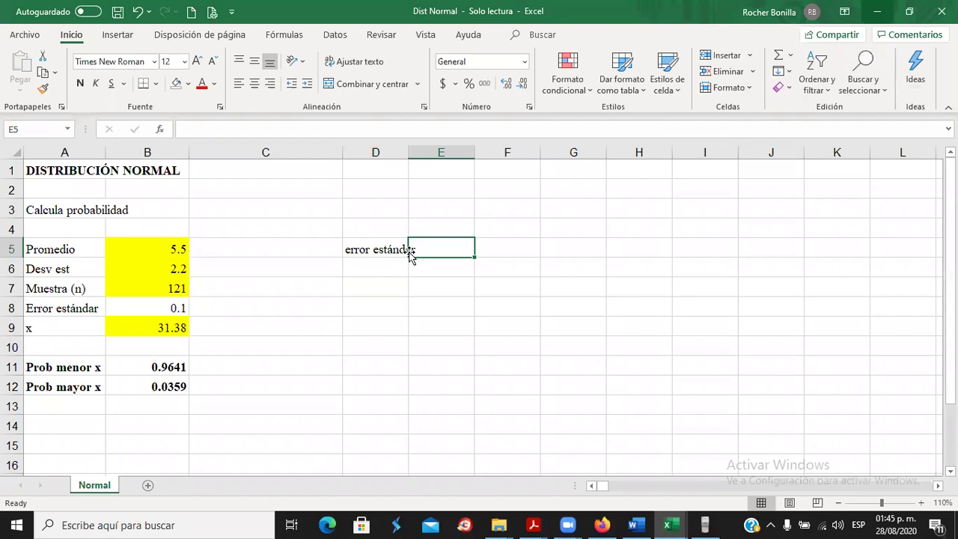
type("desv/raiz(")
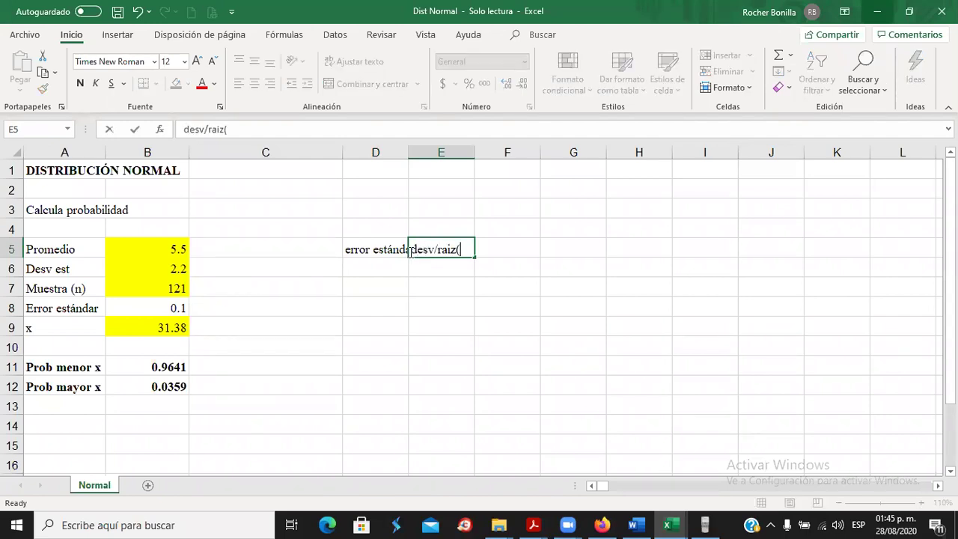
key("Return")
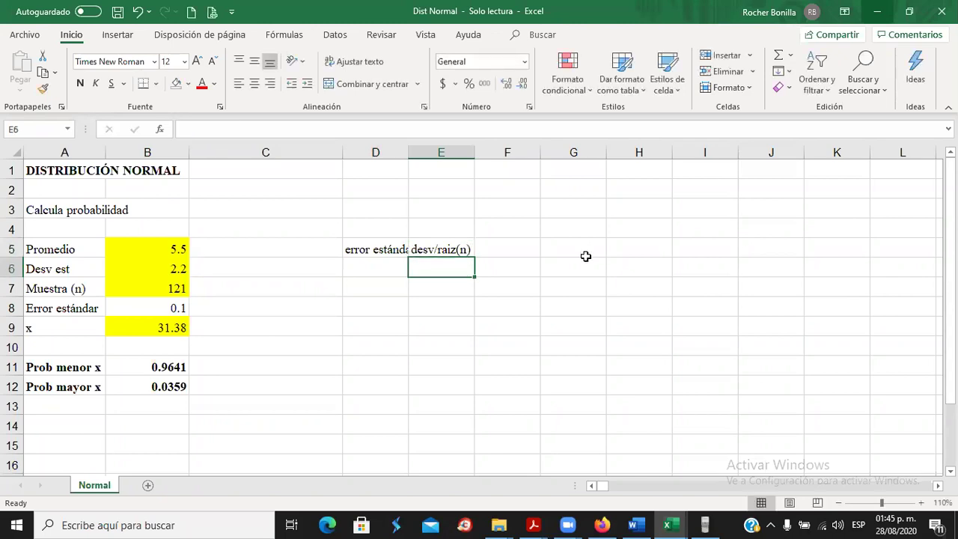
left_click(704, 525)
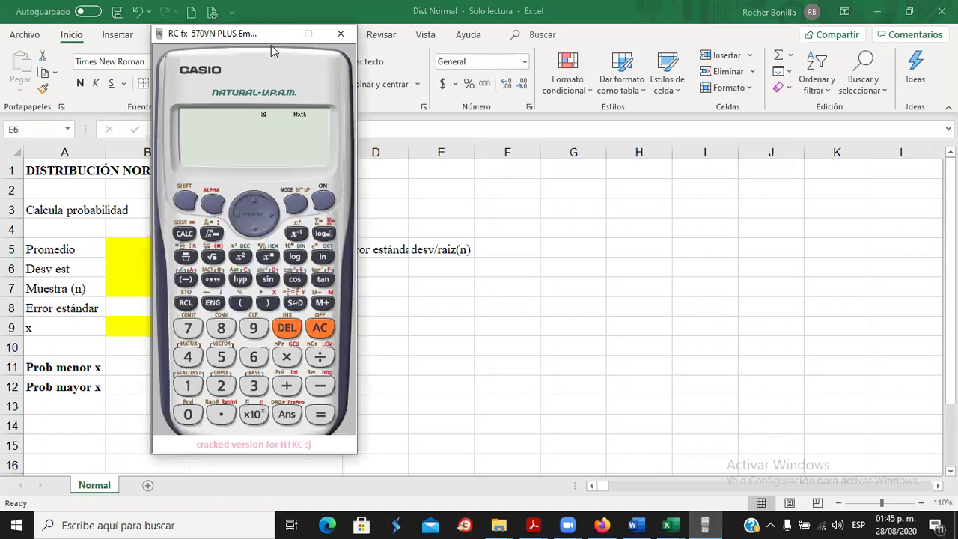
Compute 2.2/√121 on the calculator as decimal 0.2, then reselect B8 in Excel.
left_click_drag(271, 45, 746, 56)
left_click(661, 268)
left_click(696, 397)
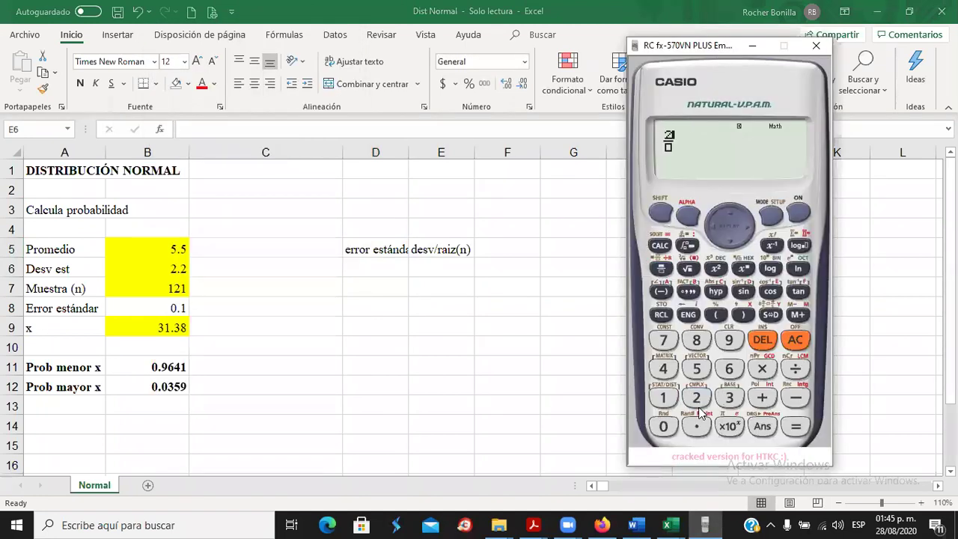
left_click(697, 426)
left_click(696, 404)
left_click(690, 269)
left_click(673, 397)
left_click(696, 402)
left_click(663, 398)
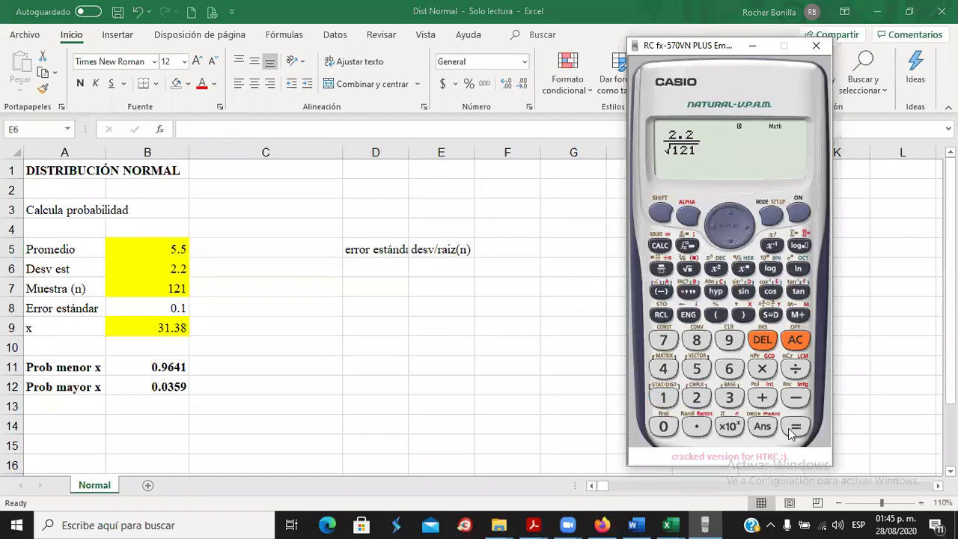
left_click(796, 429)
left_click(771, 315)
left_click(172, 315)
left_click(172, 310)
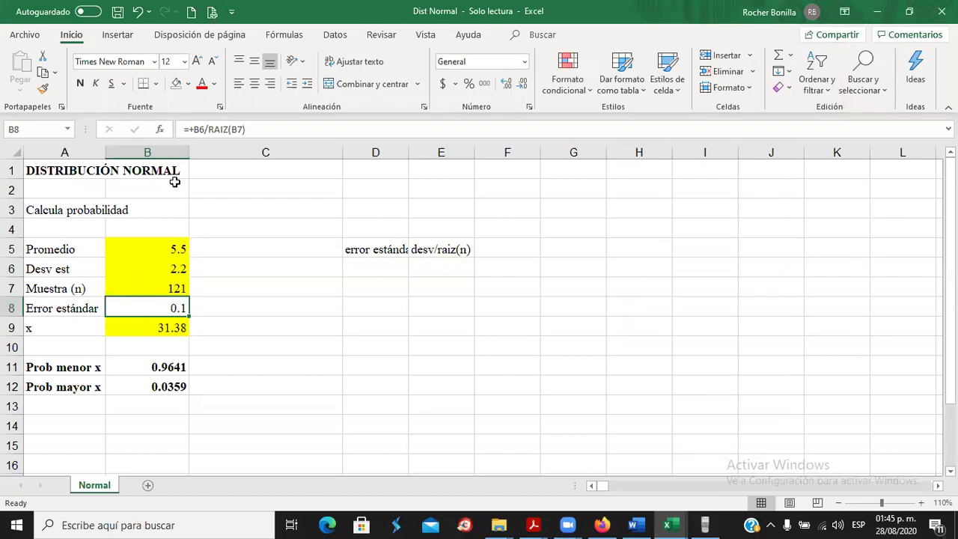
Review the deviation B6, sample size B7 and the standard-error formula in B8.
left_click(167, 267)
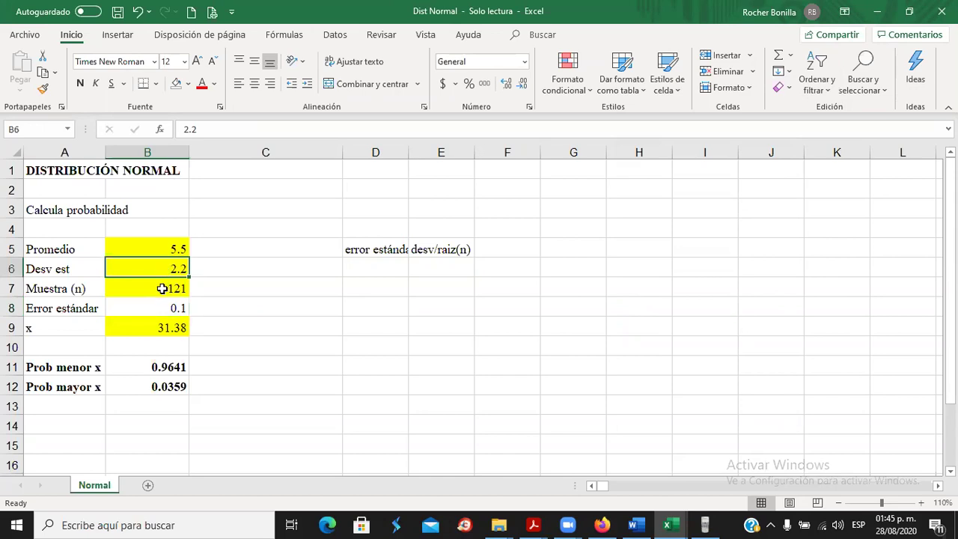
left_click(162, 291)
left_click(168, 307)
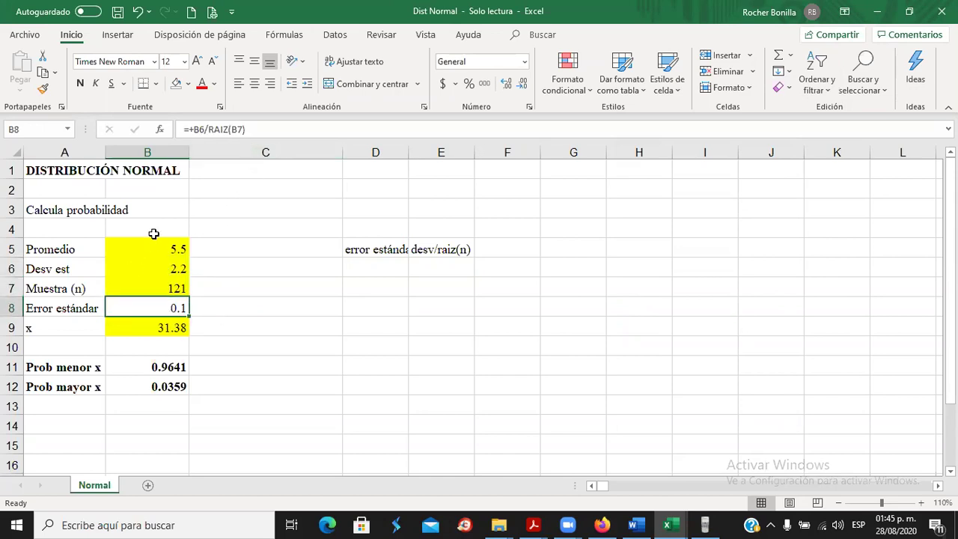
left_click(145, 290)
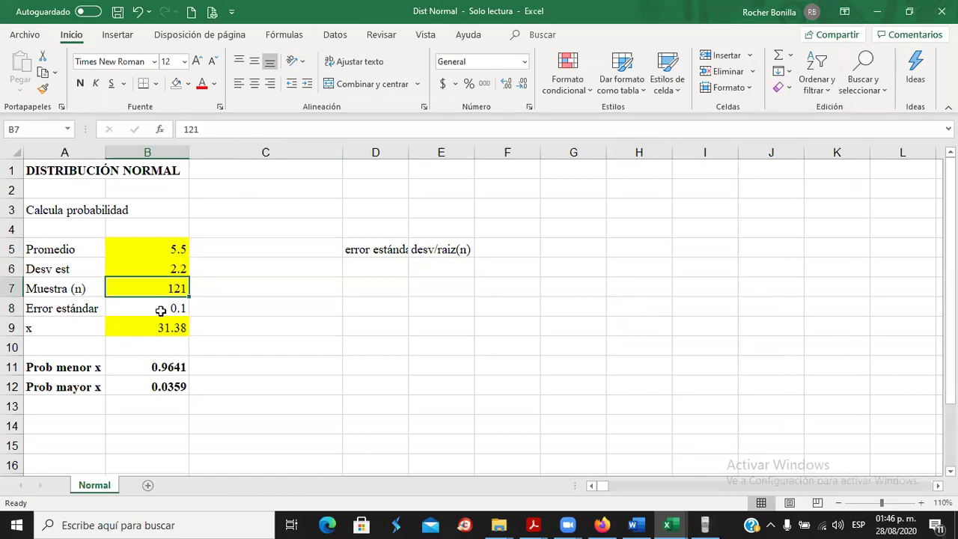
left_click(166, 308)
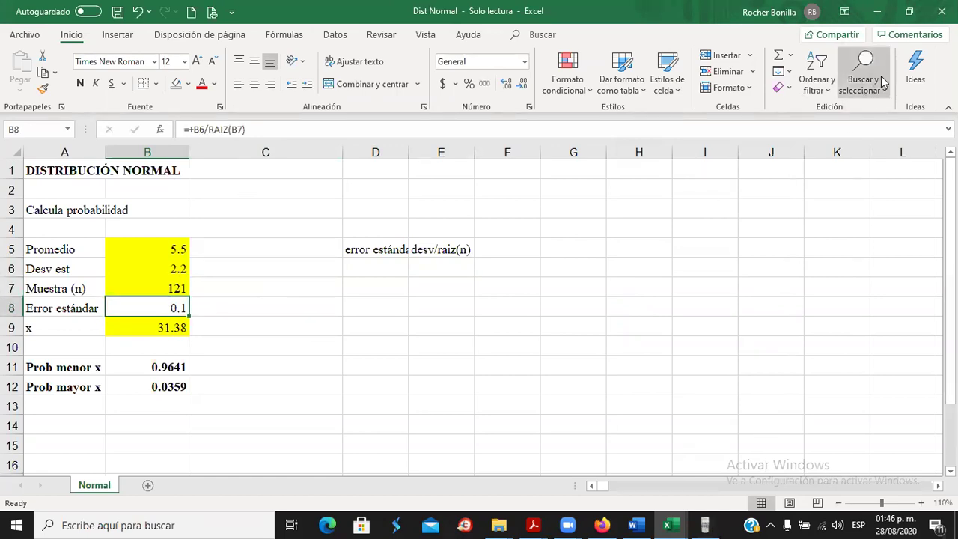
Set Opciones para el cálculo on the Fórmulas tab to Automático.
left_click(426, 34)
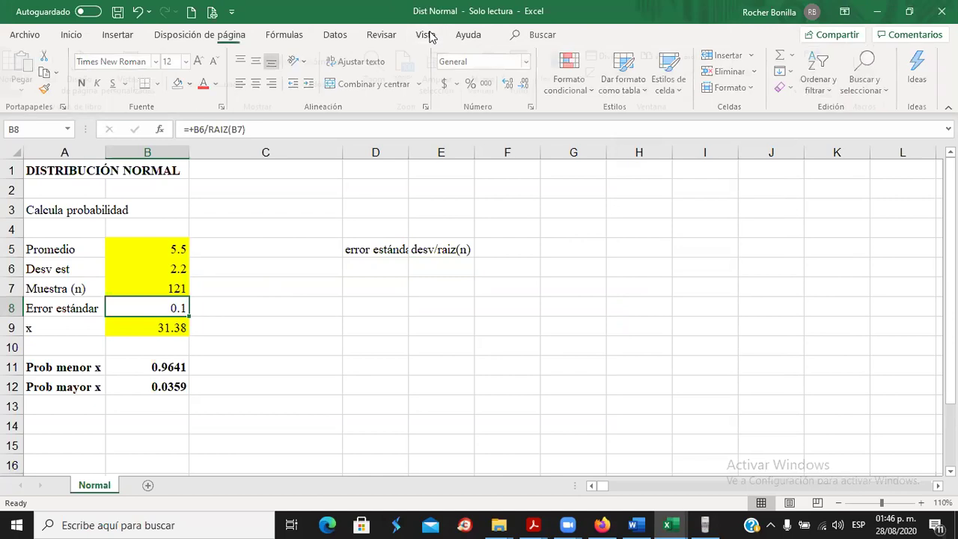
left_click(471, 35)
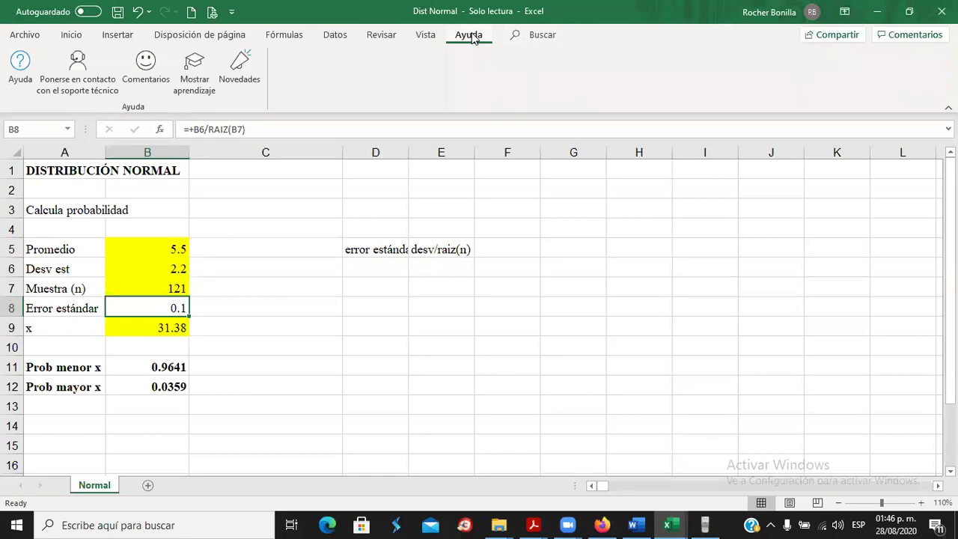
left_click(336, 35)
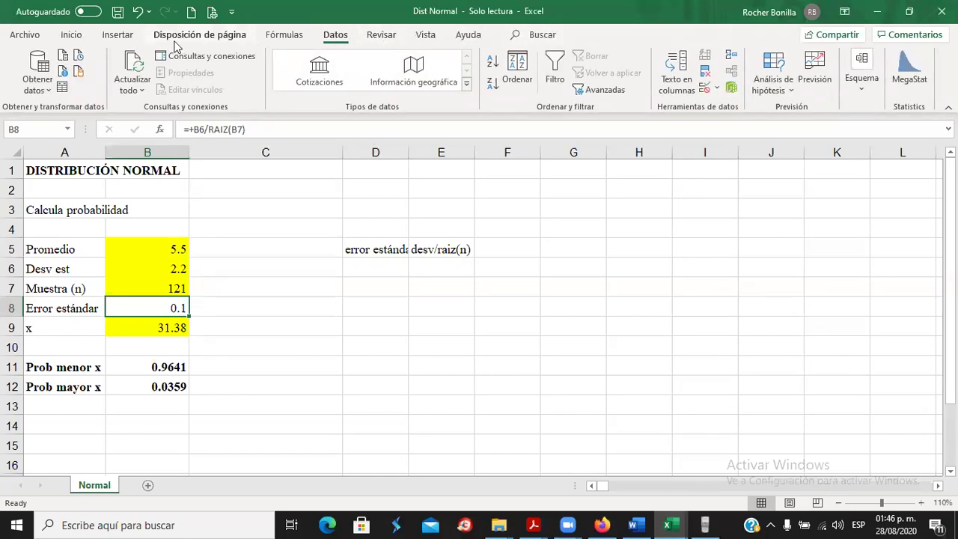
left_click(119, 37)
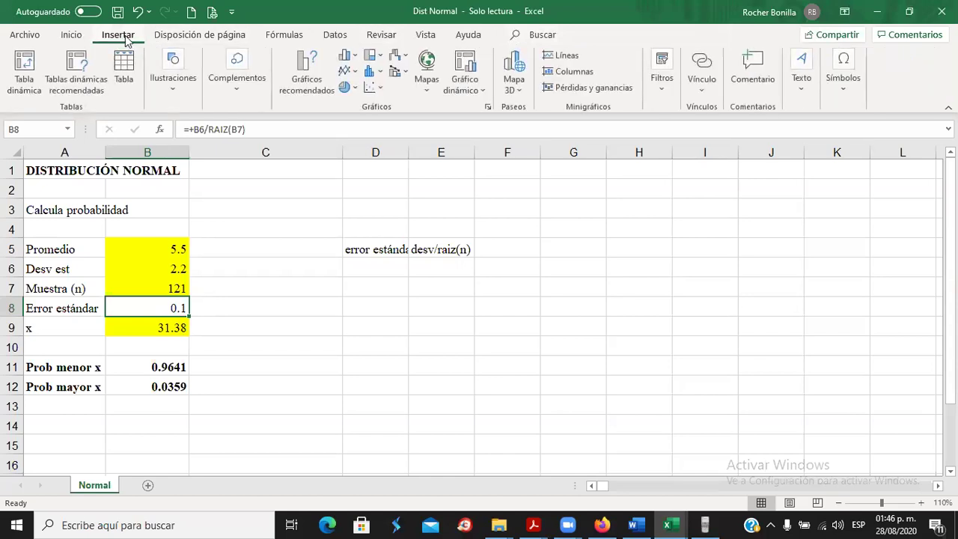
left_click(269, 38)
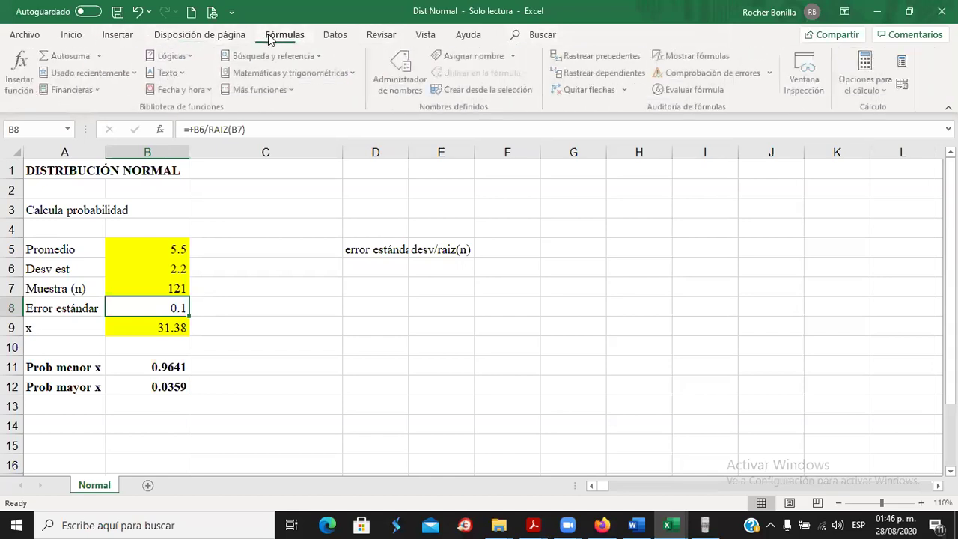
left_click(870, 83)
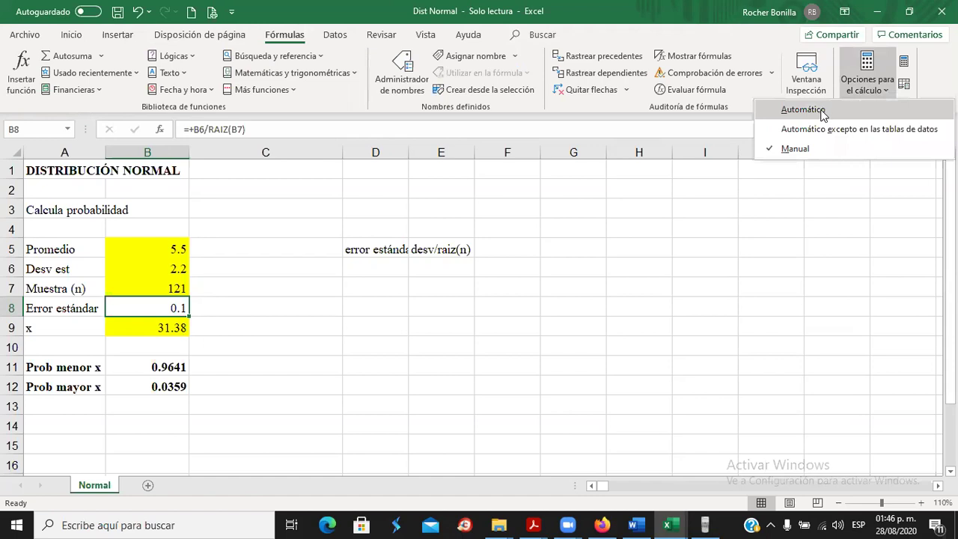
left_click(823, 115)
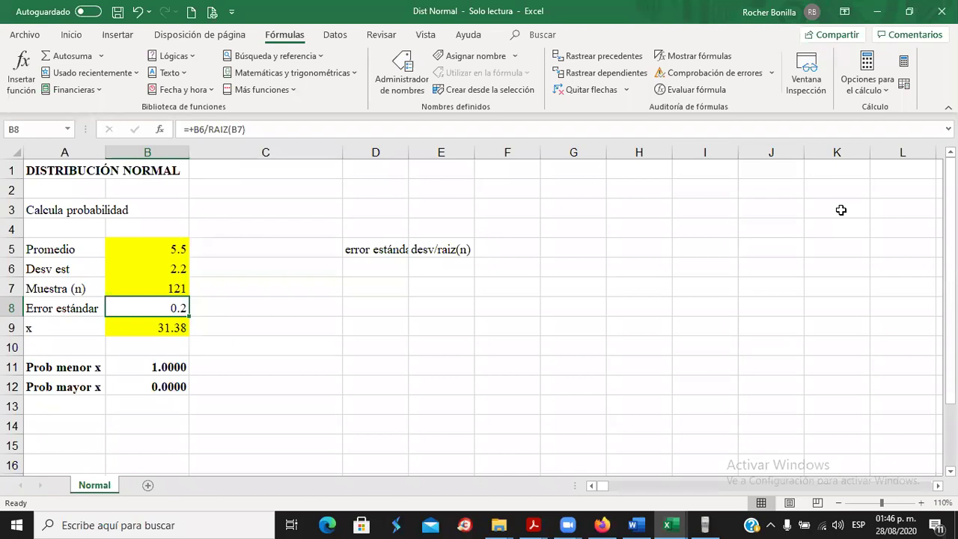
left_click(866, 81)
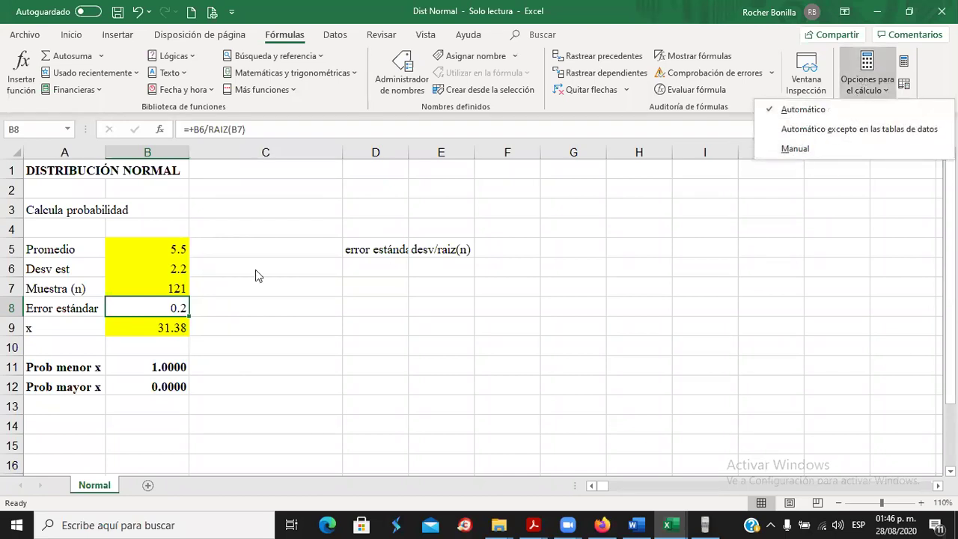
Clear the 'error estándar' and 'desv/raiz(n)' notes by deleting columns D and E contents.
left_click(250, 301)
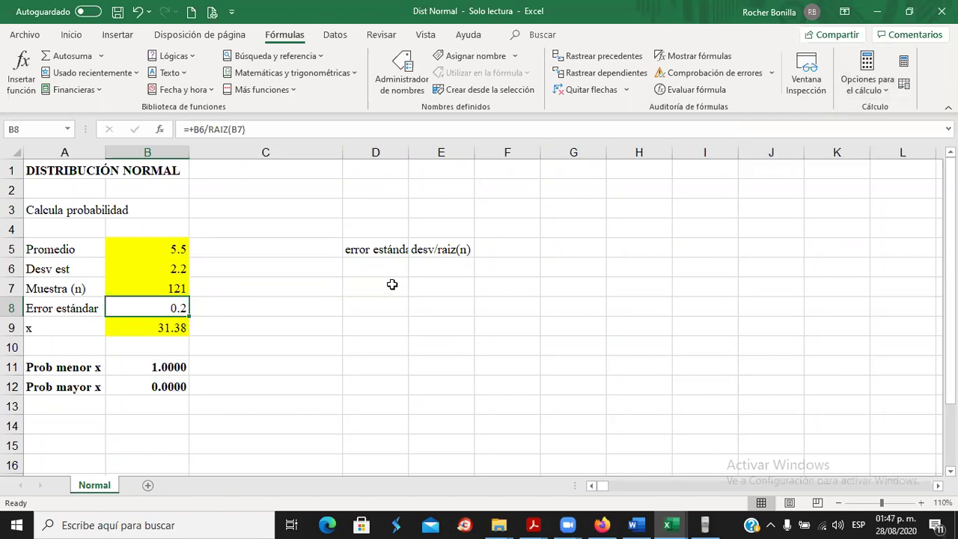
left_click(376, 249)
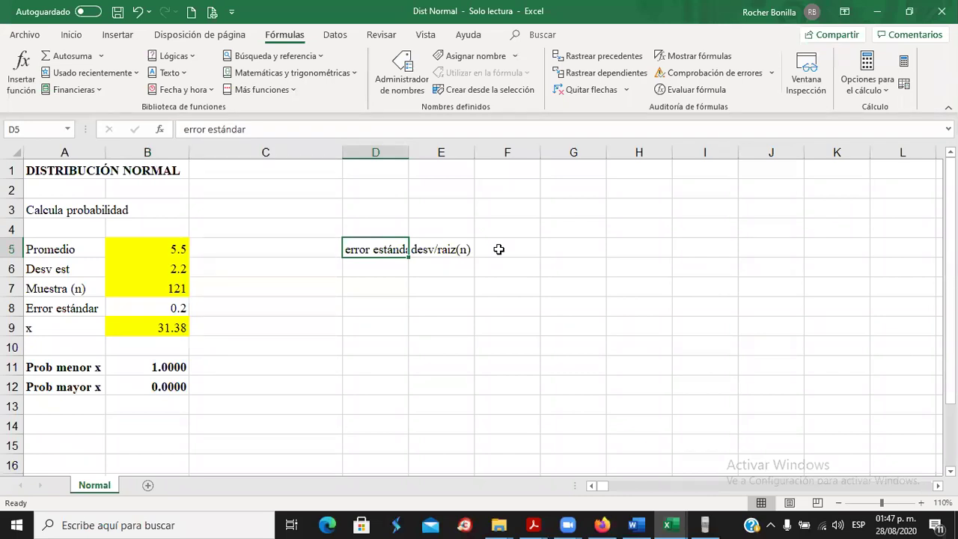
left_click(498, 249)
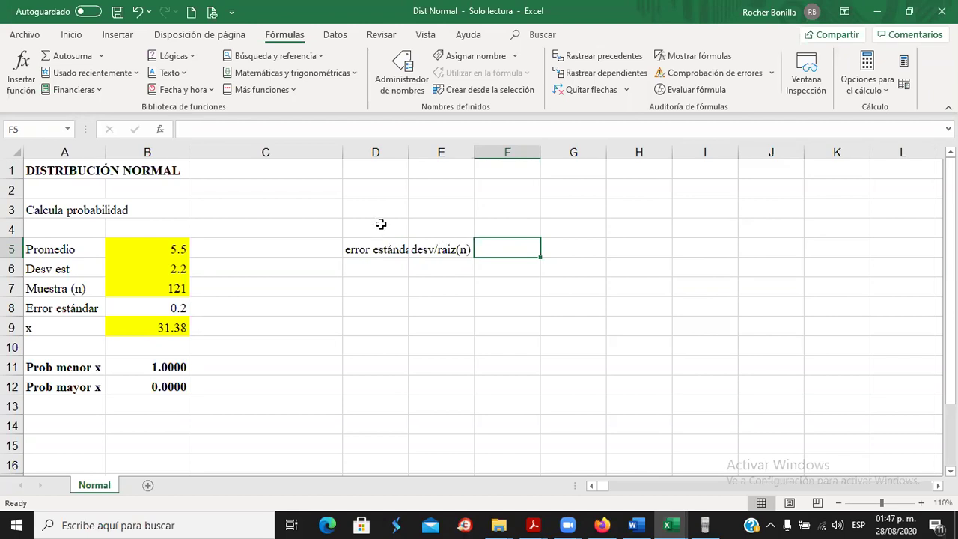
left_click(380, 152)
left_click_drag(380, 152, 466, 154)
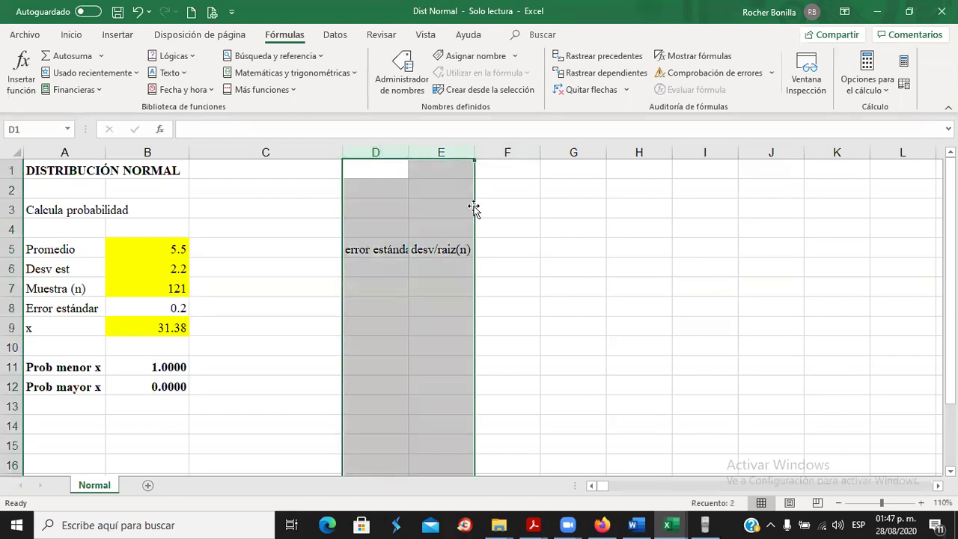
left_click(458, 230)
left_click_drag(383, 152, 440, 154)
key("Delete")
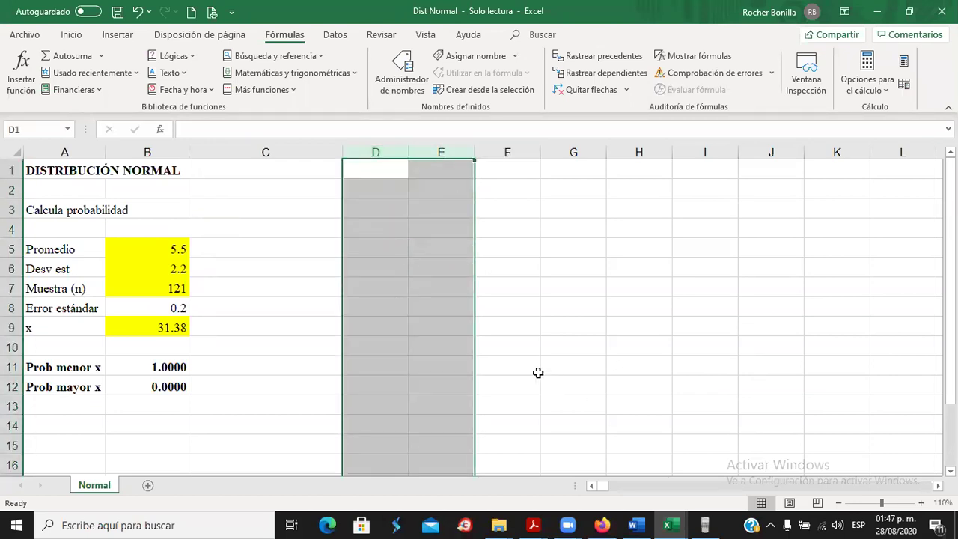
Reconfirm Automático calculation and reselect the standard error in B8.
left_click(159, 312)
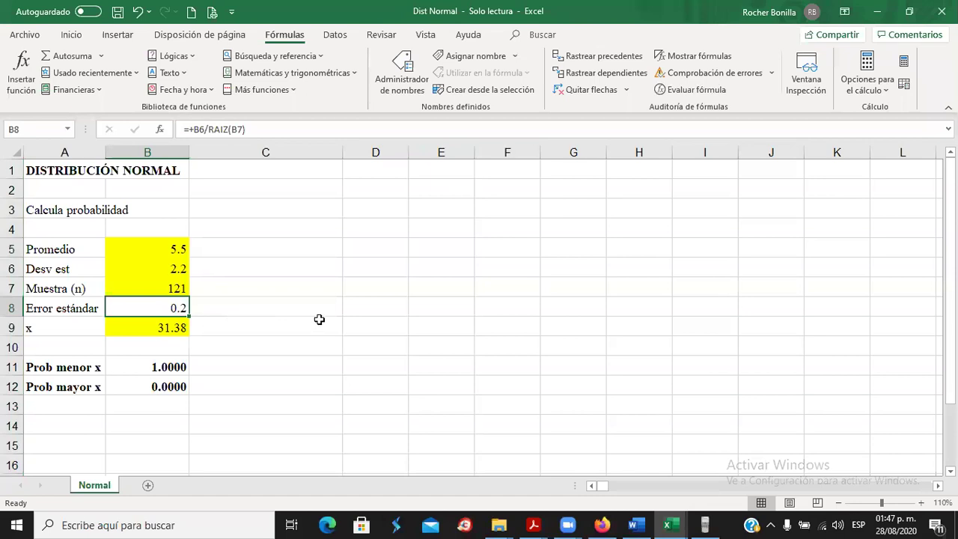
left_click(868, 80)
left_click(799, 109)
left_click(259, 307)
left_click(160, 307)
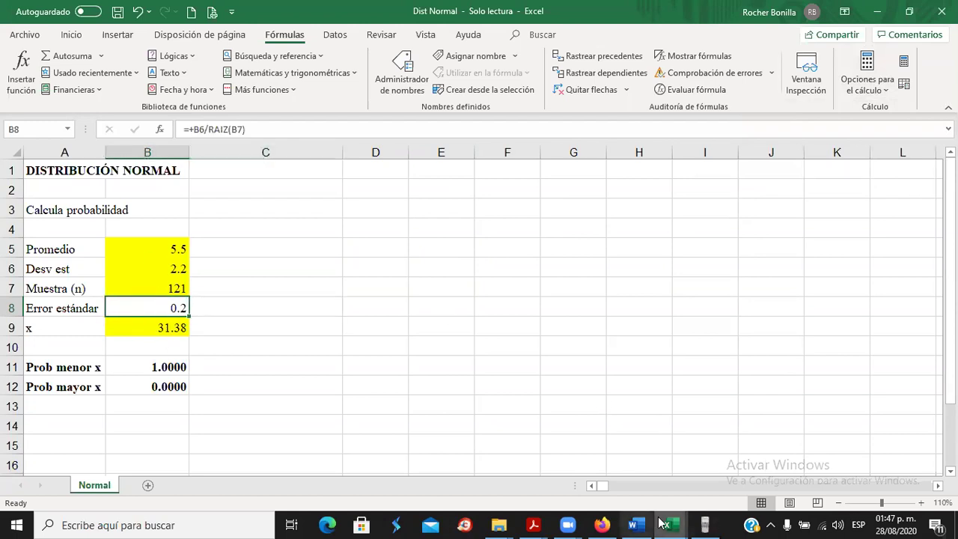
Confirm on the Casio fx-570VN PLUS emulator that 2.2/√121 equals 1/5, then minimize it.
left_click(705, 525)
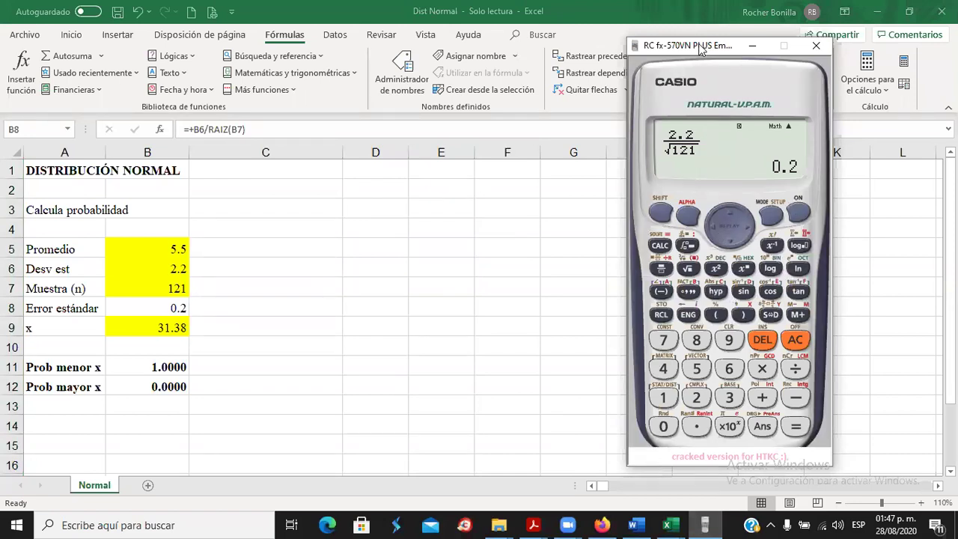
left_click_drag(701, 47, 627, 15)
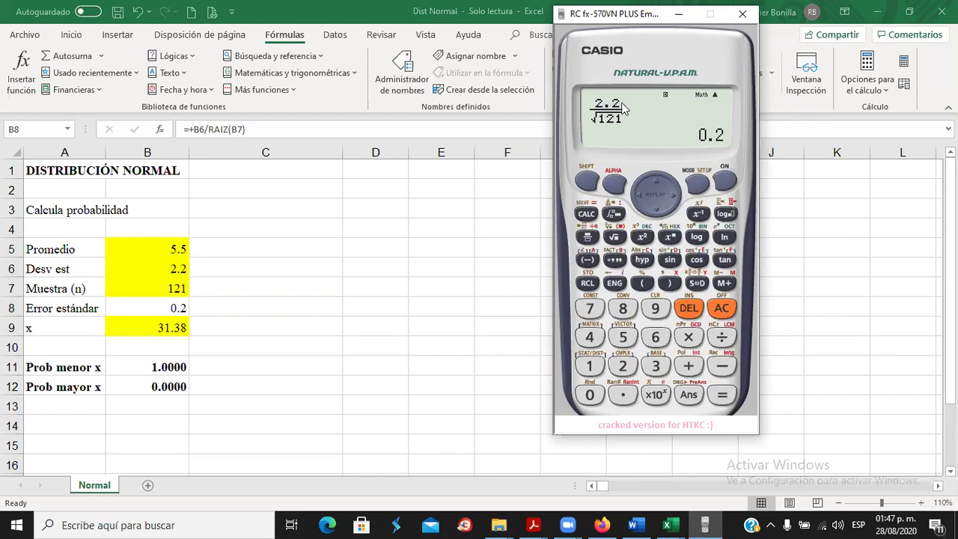
left_click(724, 402)
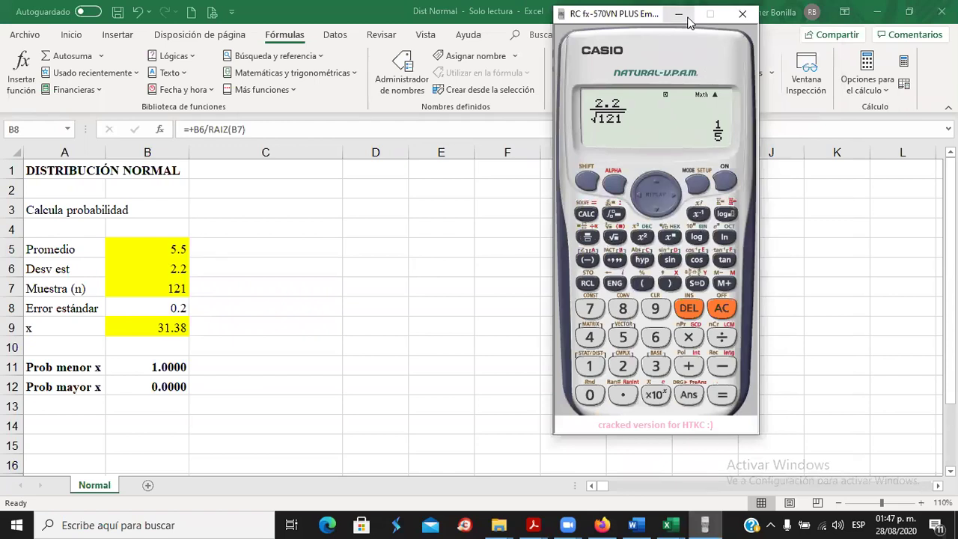
left_click(687, 17)
left_click(302, 292)
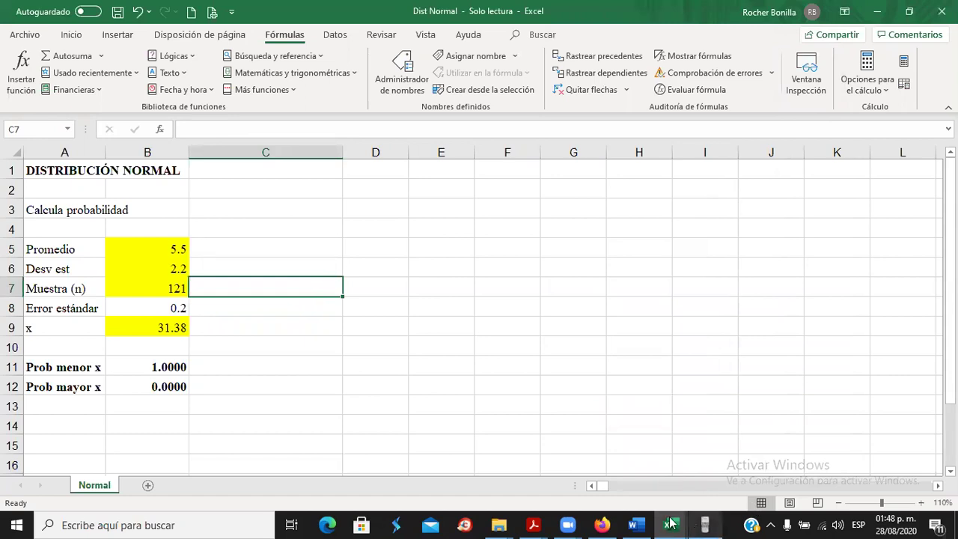
In Word, change part a's standard error answer from 0.1 to 0.2.
left_click(637, 524)
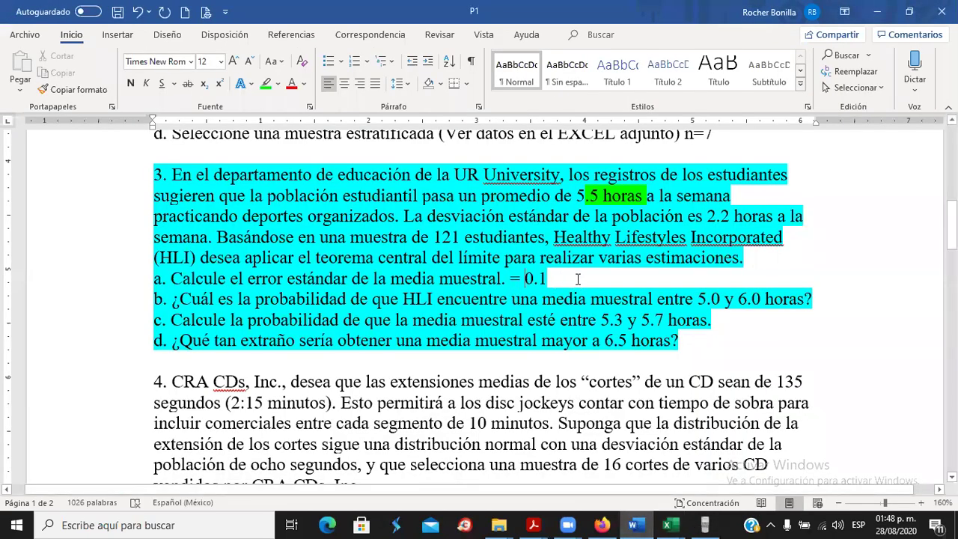
left_click(554, 278)
key("BackSpace")
type("2")
Remove the cyan highlight from the part a line and return to Excel.
left_click_drag(162, 277, 557, 278)
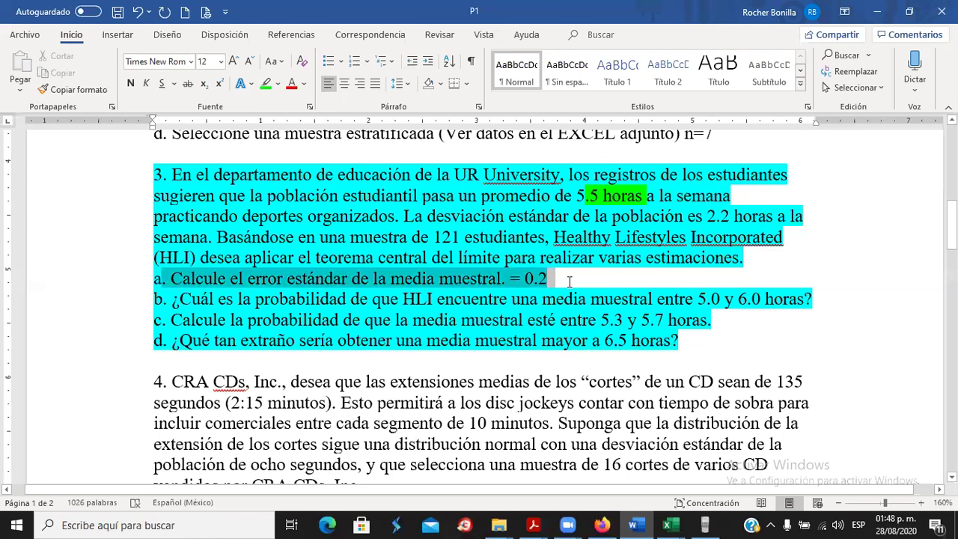
left_click(277, 83)
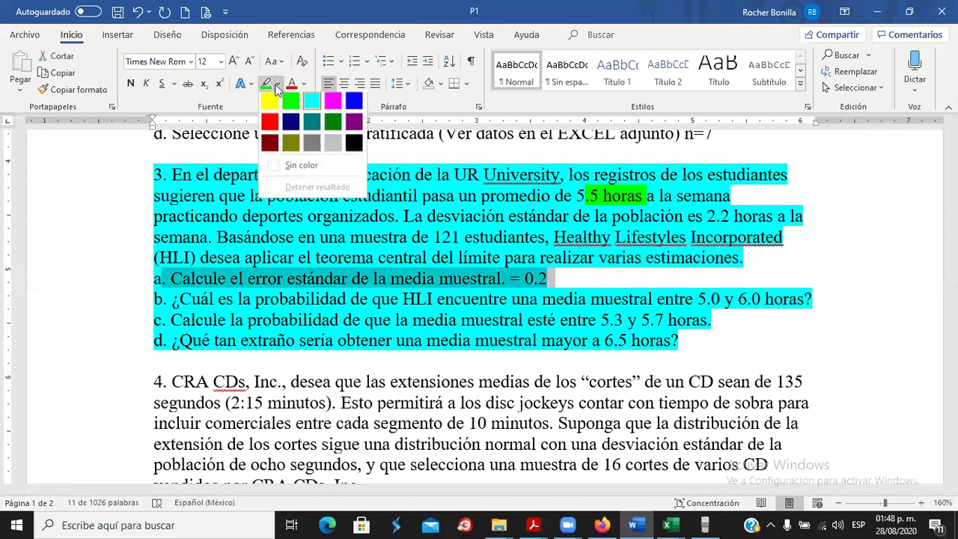
left_click(300, 167)
left_click(249, 315)
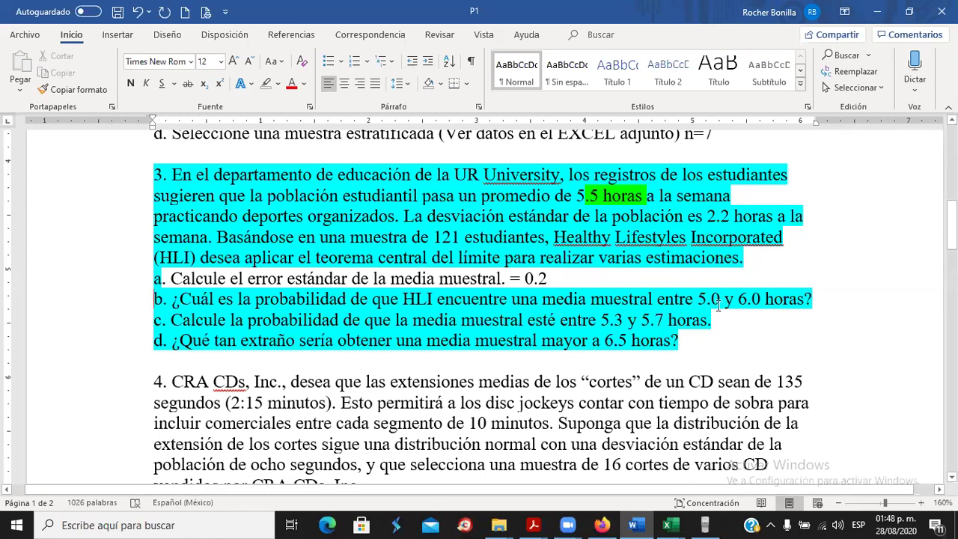
key("alt+Tab")
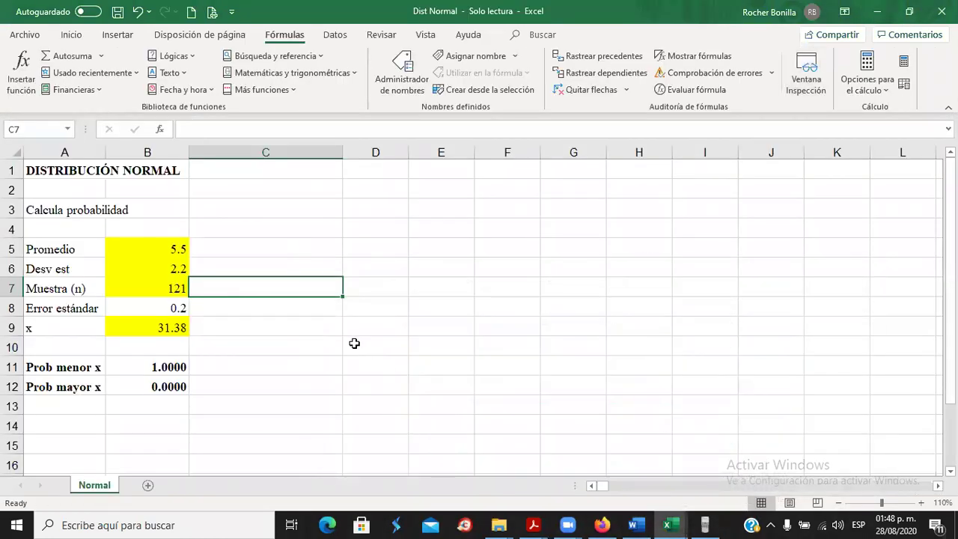
Enter +1 in cell D2.
left_click(385, 205)
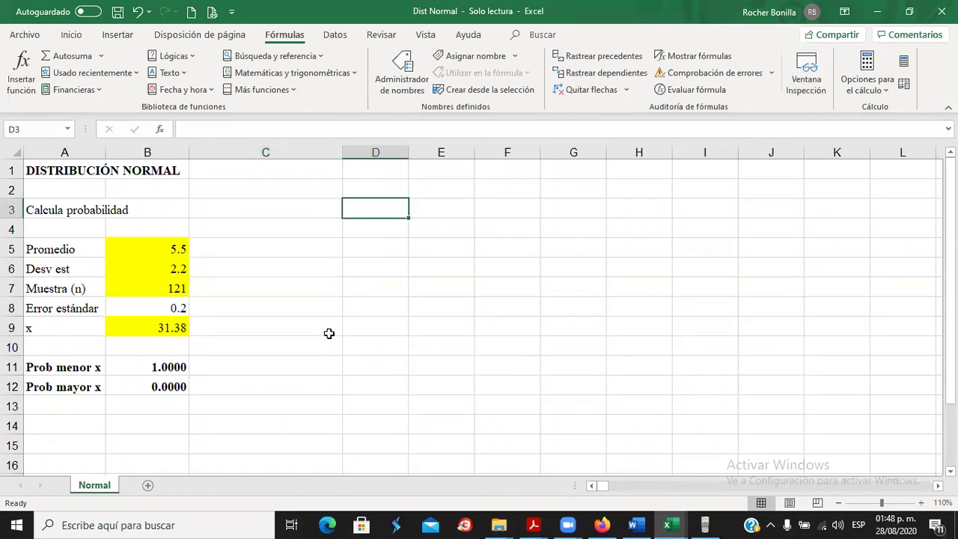
left_click(150, 326)
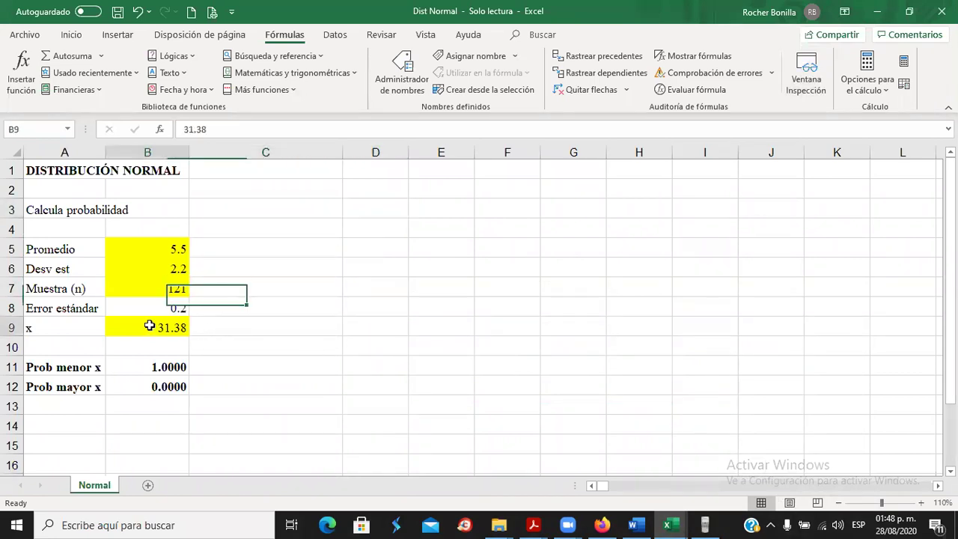
left_click(375, 190)
type("+")
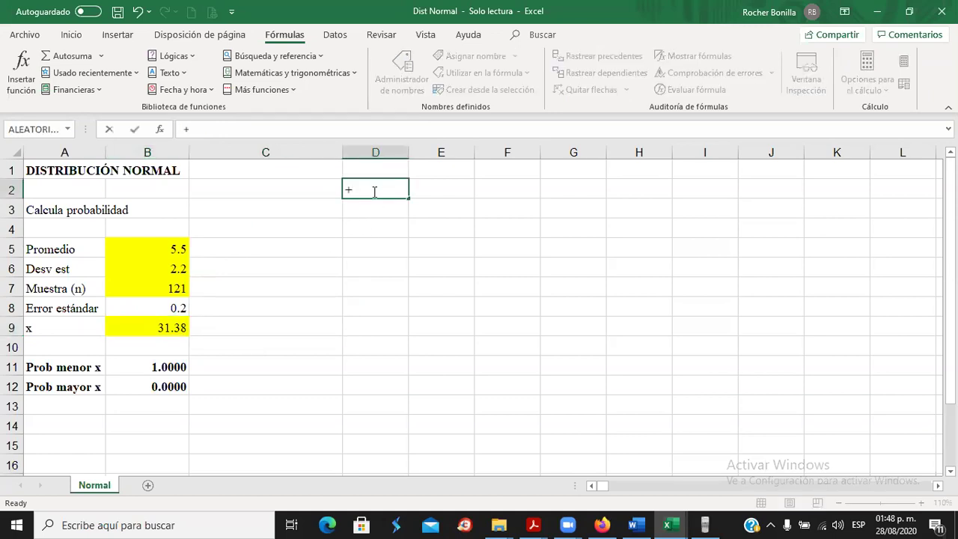
type("1")
key("Return")
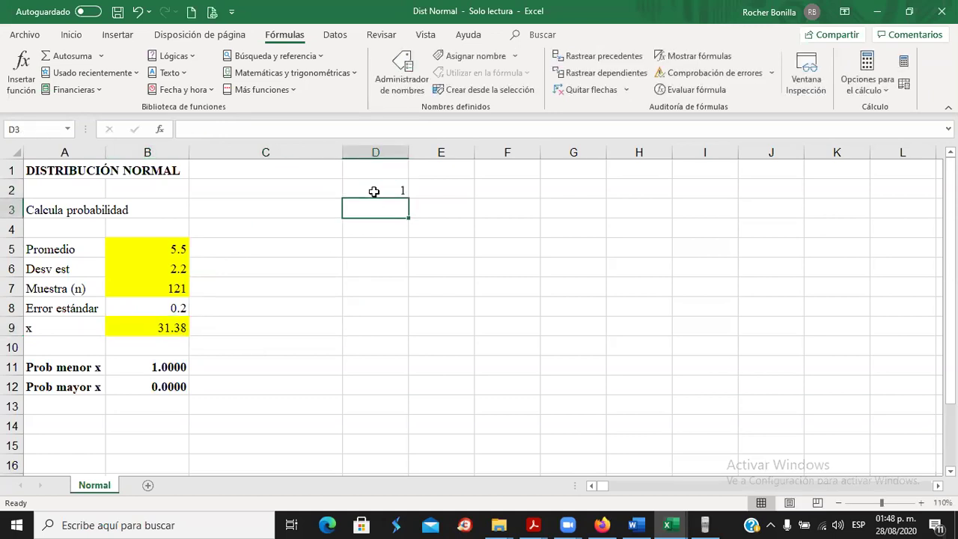
Label D3 'Menor de 5' and D4 'Mayor 6'.
type("Me")
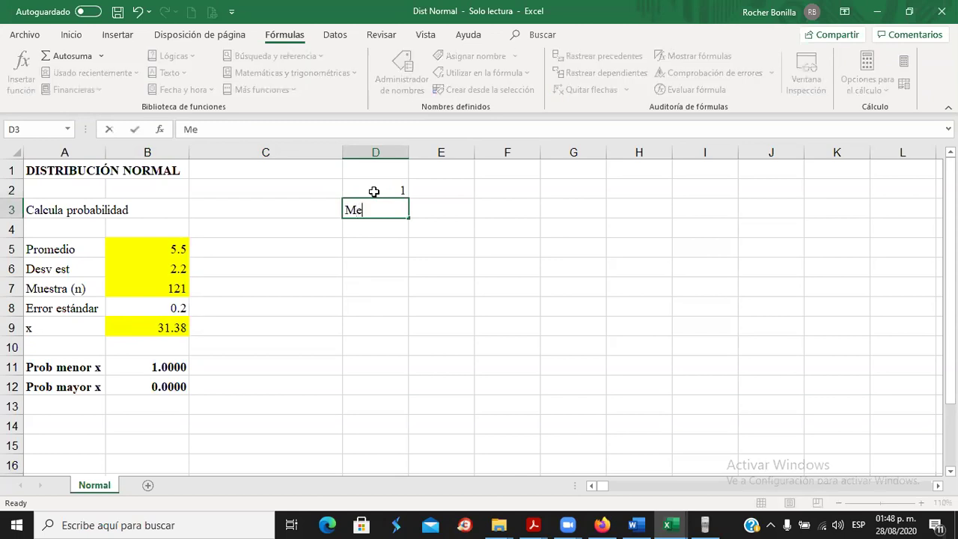
type("nor de 5")
key("Return")
key("Up")
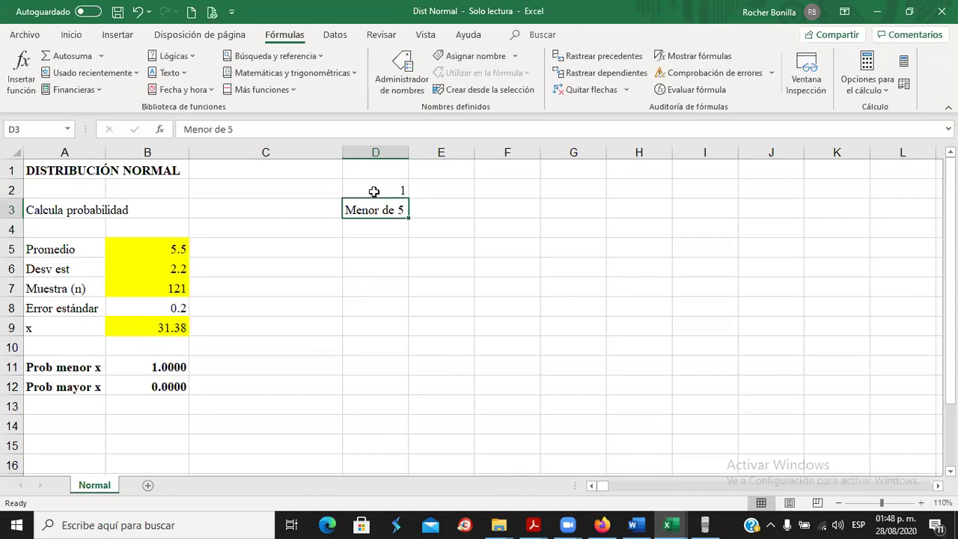
key("Down")
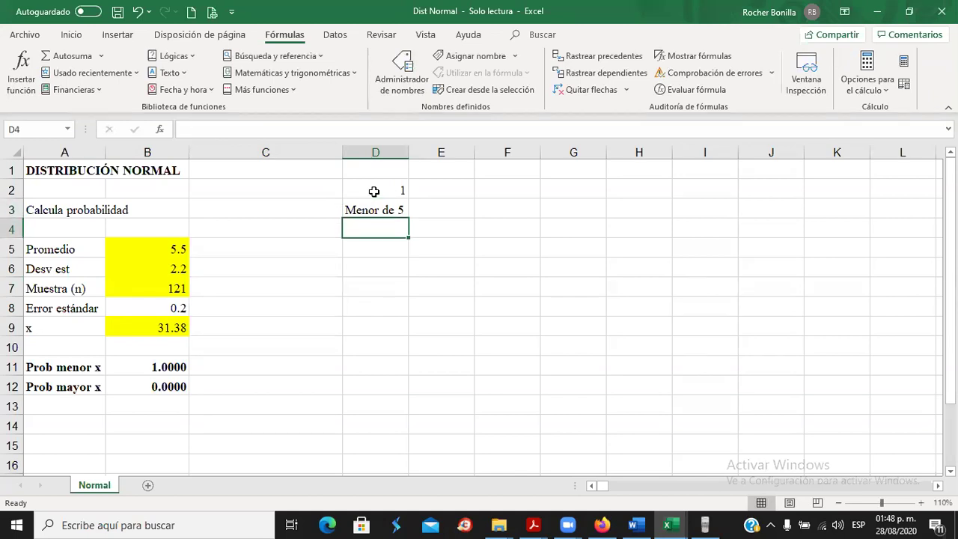
type("Mayor")
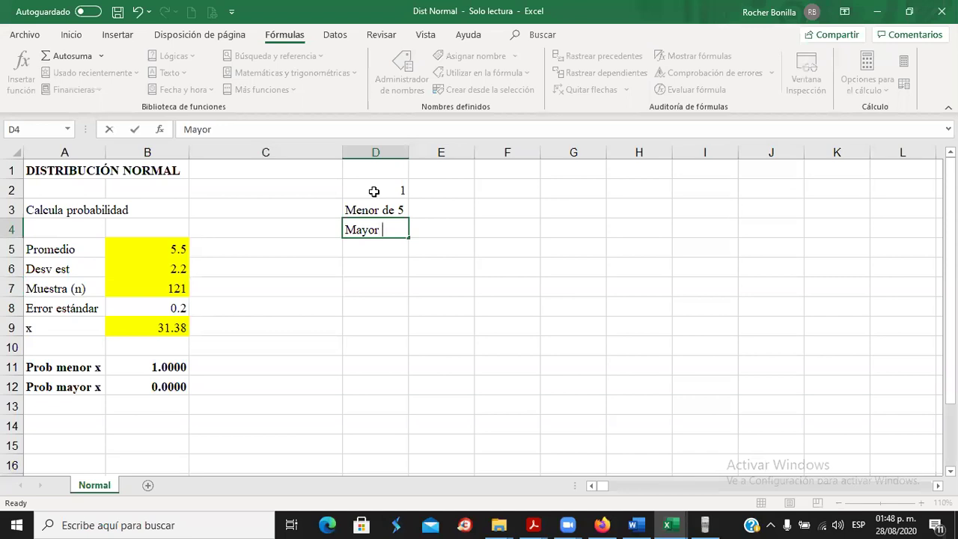
key("alt+Tab")
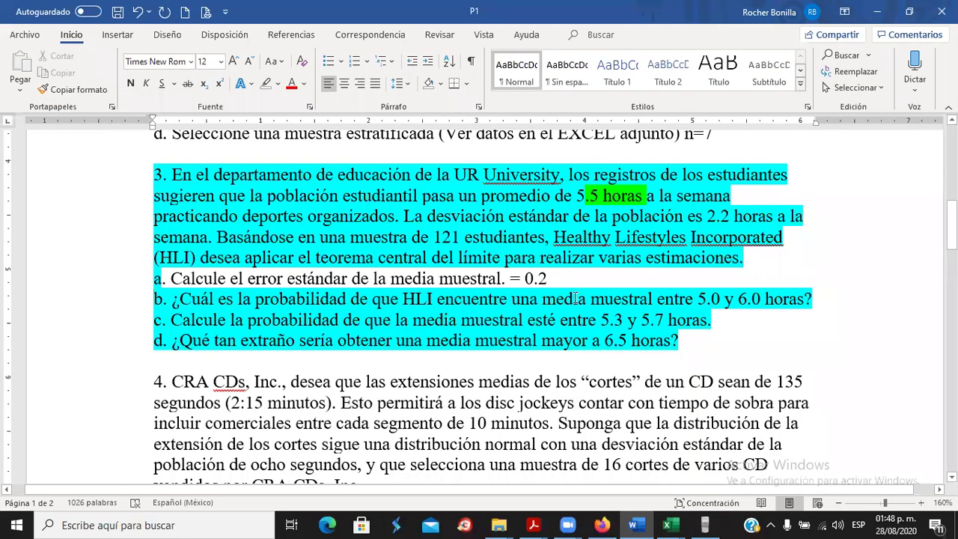
key("alt+Tab")
type("or 6")
key("Return")
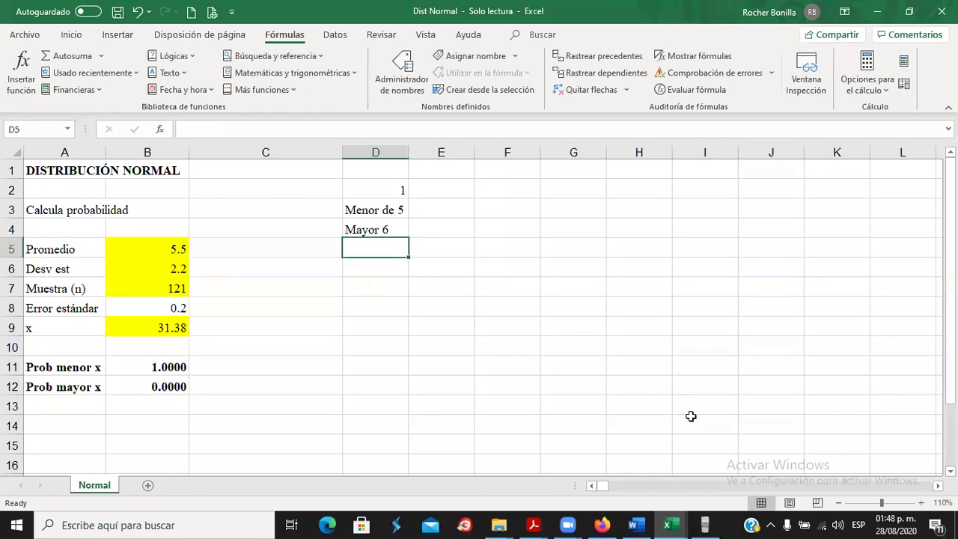
In the Start menu app list, expand Accesorios de Windows to reveal Paint.
left_click(19, 524)
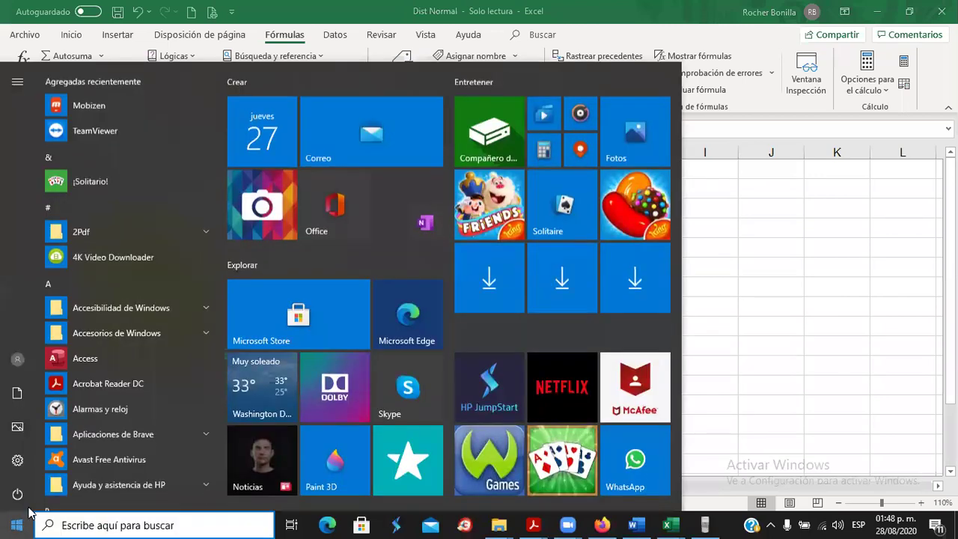
scroll(120, 344, "down", 9)
scroll(125, 357, "up", 5)
scroll(125, 349, "up", 4)
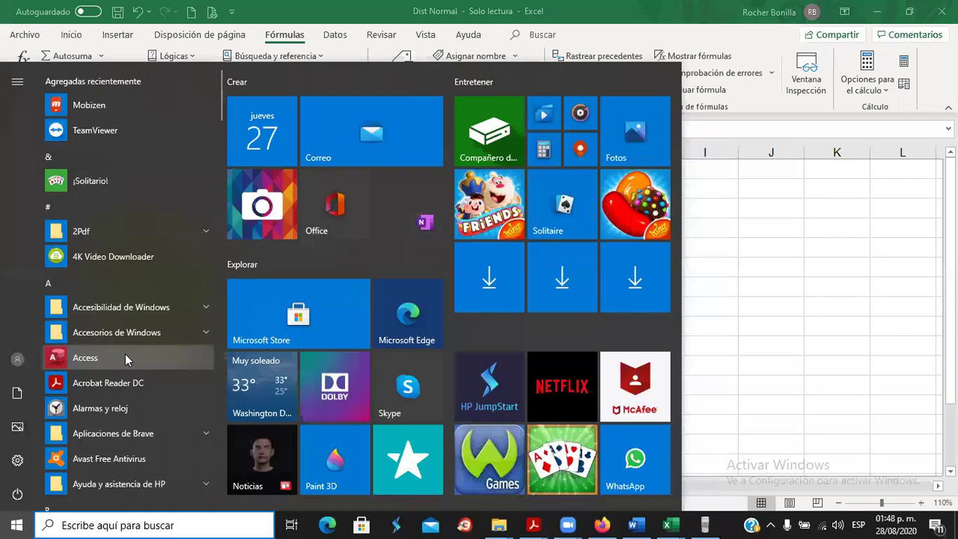
scroll(125, 354, "down", 4)
scroll(127, 356, "down", 5)
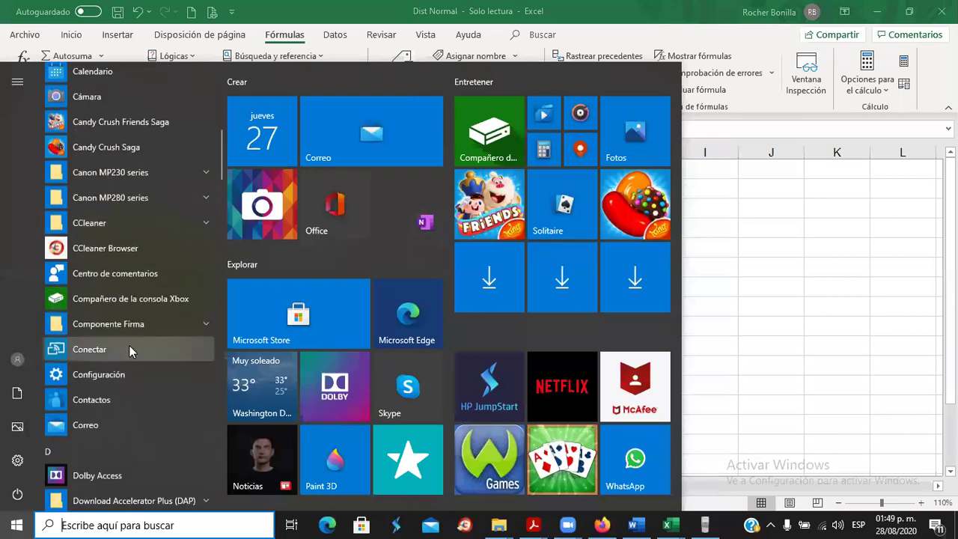
scroll(125, 292, "down", 5)
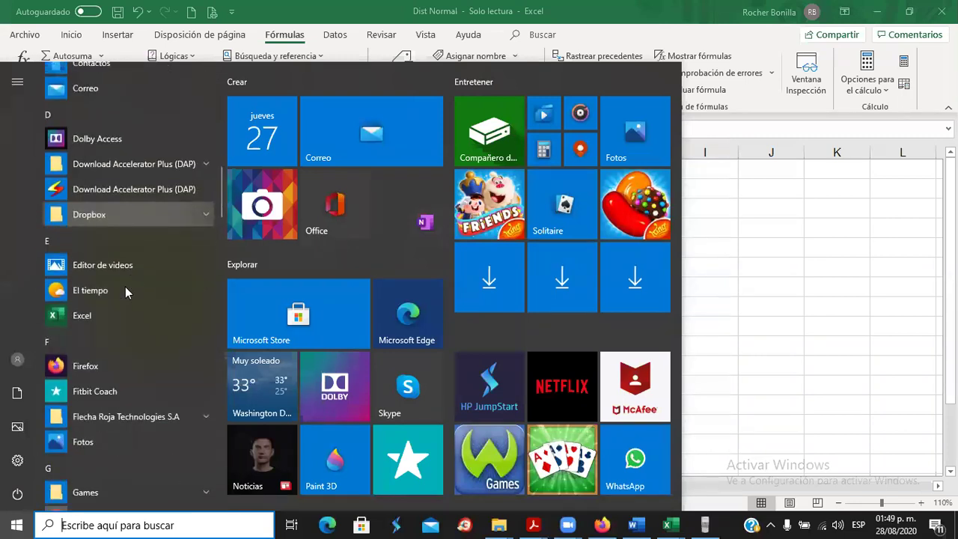
scroll(125, 288, "down", 1)
scroll(125, 288, "up", 1)
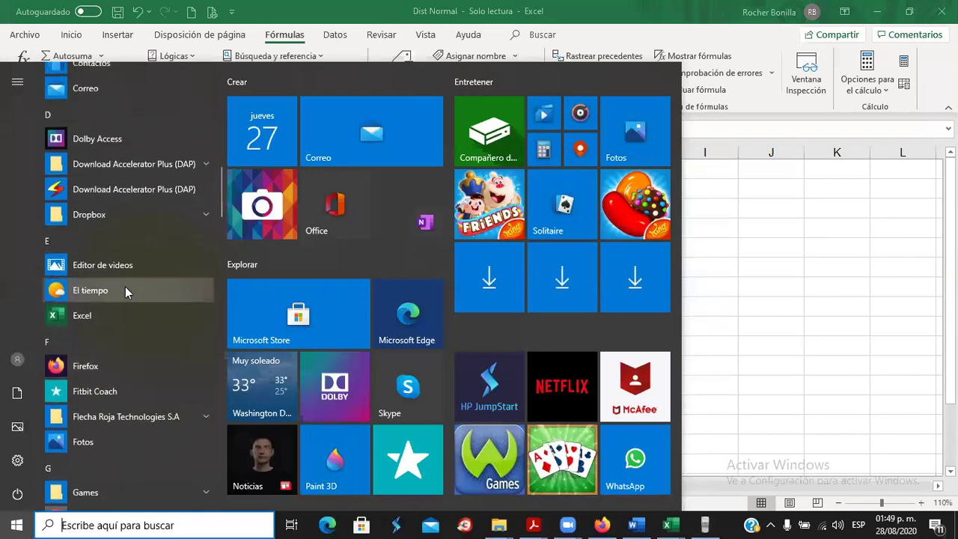
scroll(125, 292, "up", 8)
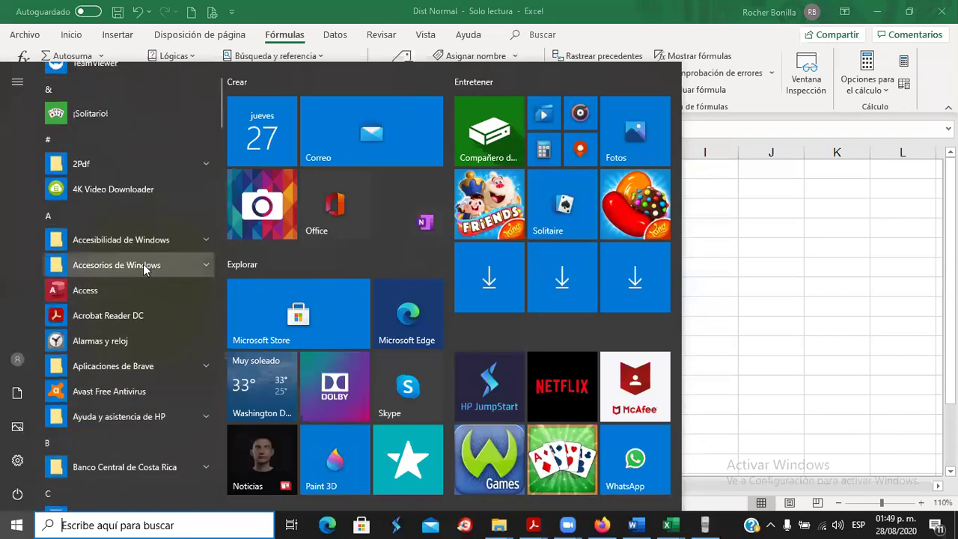
left_click(133, 265)
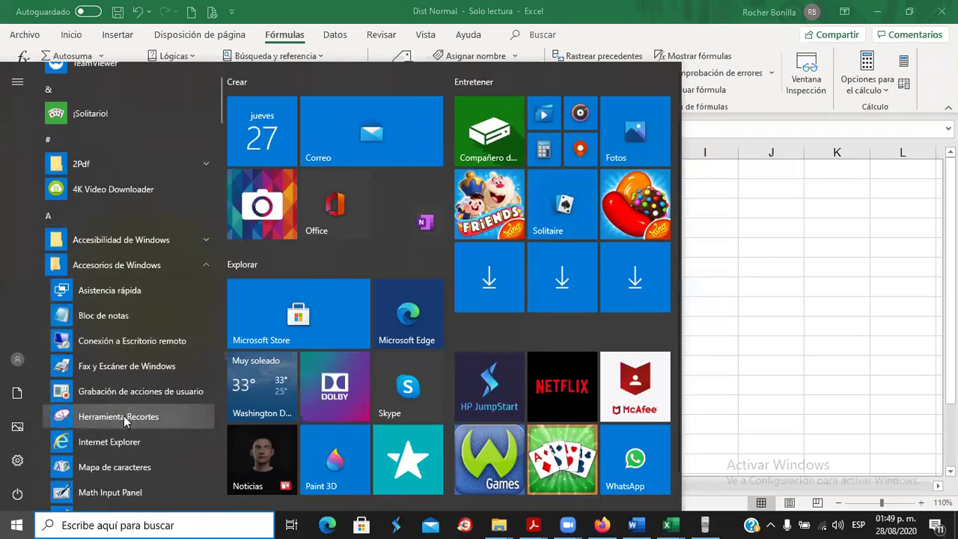
scroll(123, 419, "down", 1)
scroll(120, 411, "down", 1)
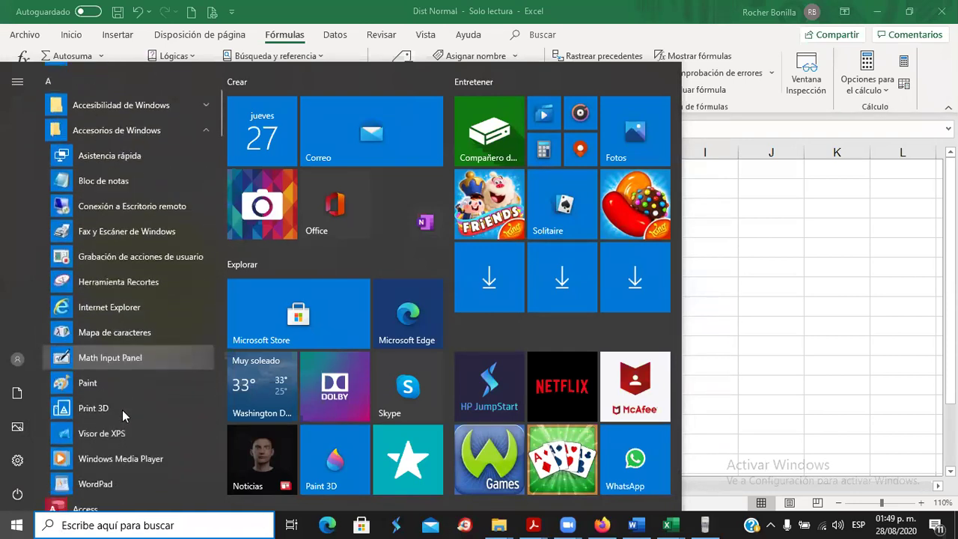
Launch Paint and enlarge the canvas to 814×471 pixels.
left_click(105, 383)
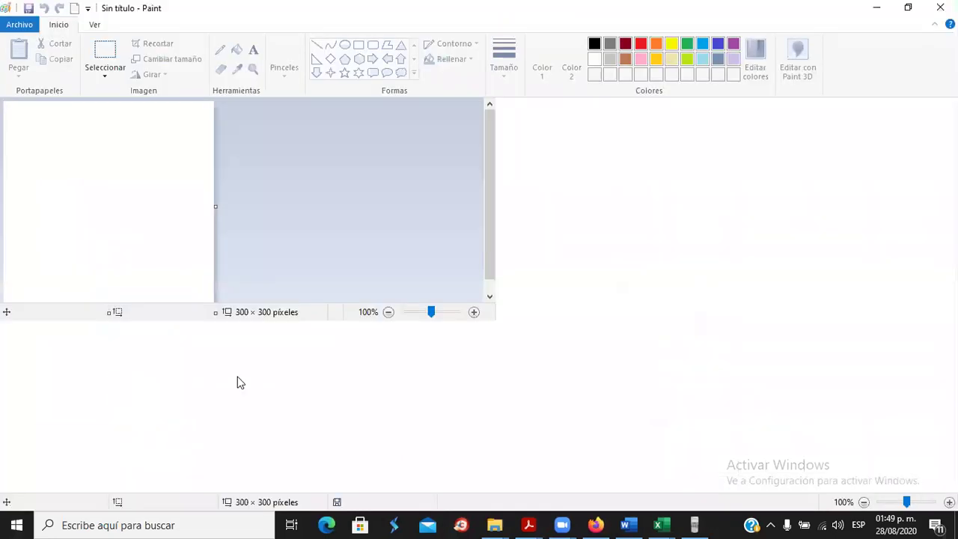
left_click_drag(211, 313, 575, 433)
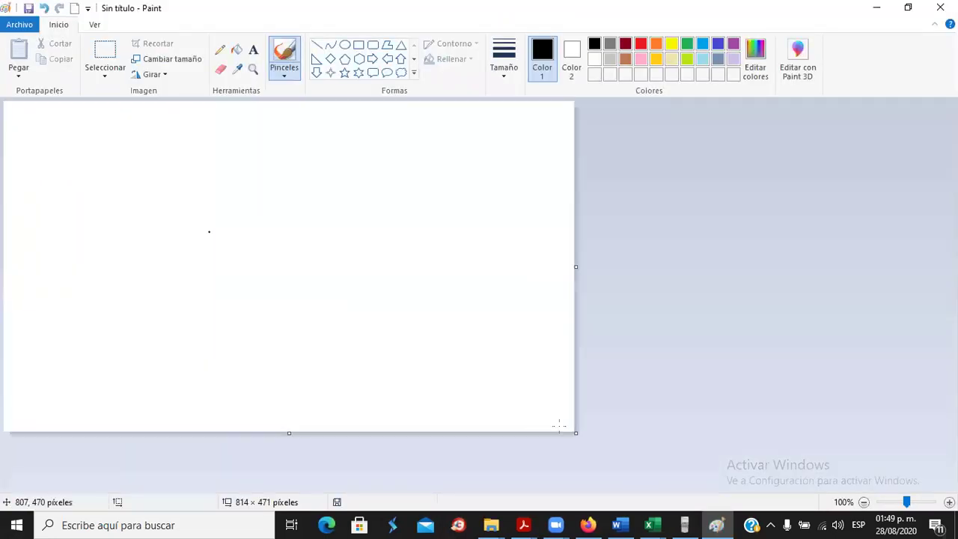
left_click(219, 49)
Pencil-draw a baseline, a bell curve, and vertical markers labelled 5 and 6.
left_click_drag(76, 268, 455, 265)
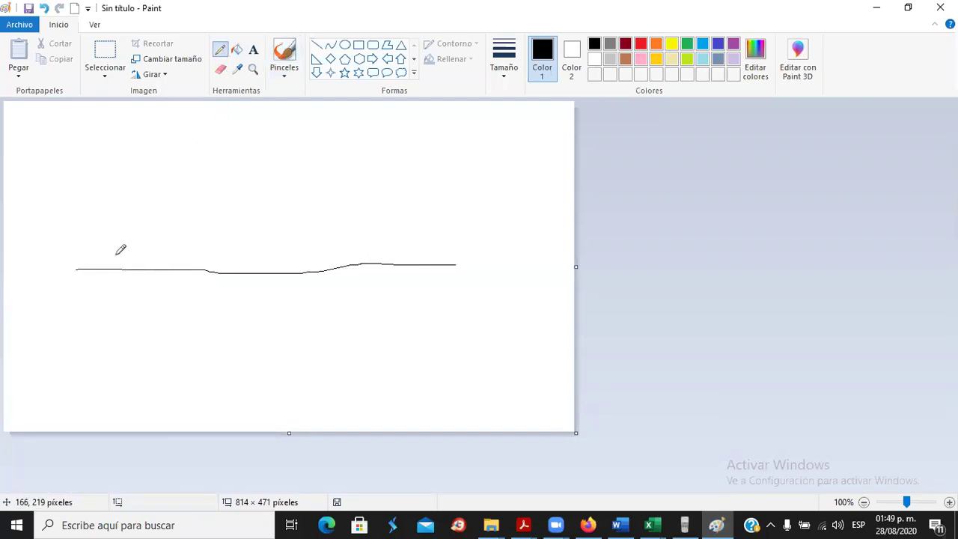
mouse_move(77, 255)
left_mouse_down()
mouse_move(143, 243)
mouse_move(226, 163)
mouse_move(314, 182)
mouse_move(358, 235)
mouse_move(464, 245)
left_mouse_up()
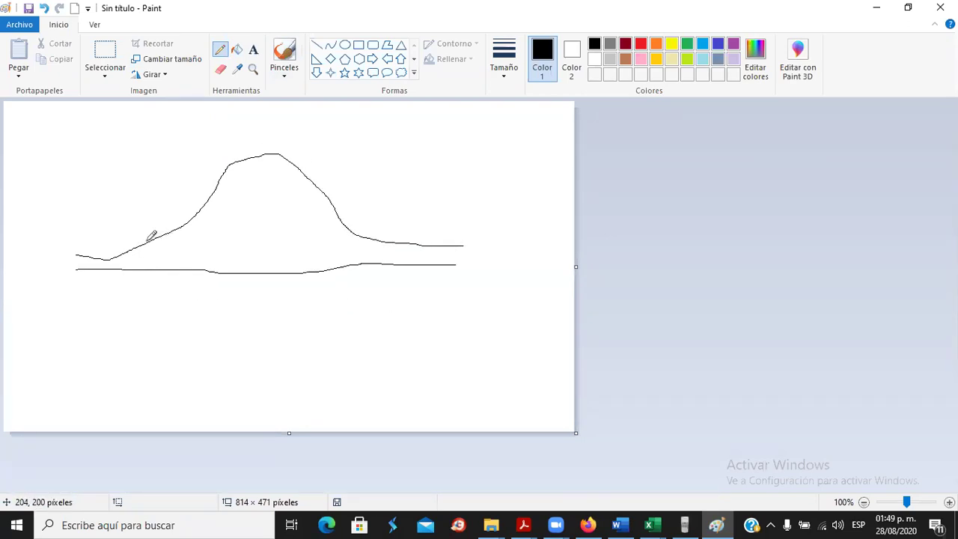
left_click_drag(164, 238, 163, 269)
left_click_drag(352, 235, 352, 264)
left_click_drag(163, 290, 181, 290)
left_click_drag(353, 280, 350, 298)
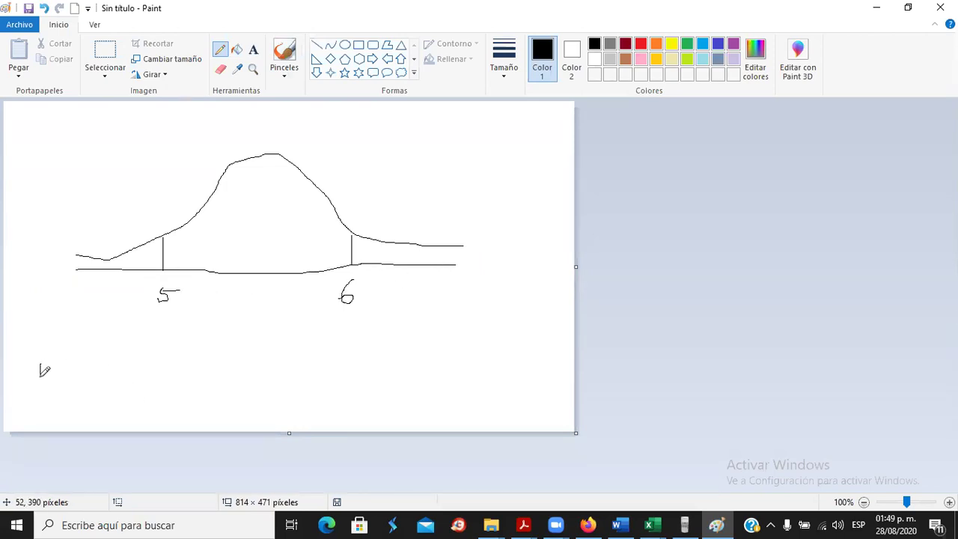
Hatch the left tail below 5 and hand-write an expression under the curve.
left_click_drag(67, 375, 96, 365)
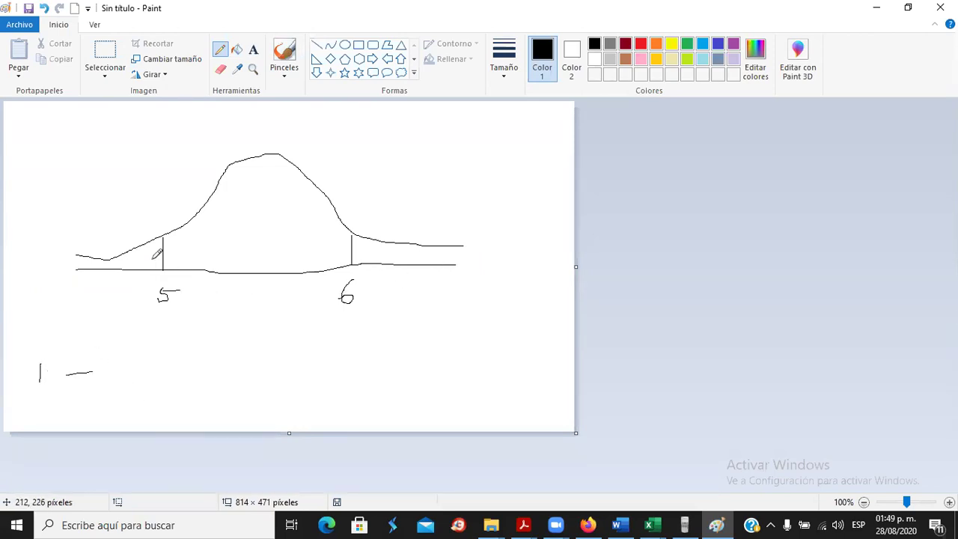
mouse_move(162, 239)
left_mouse_down()
mouse_move(153, 258)
mouse_move(138, 251)
mouse_move(95, 262)
left_mouse_up()
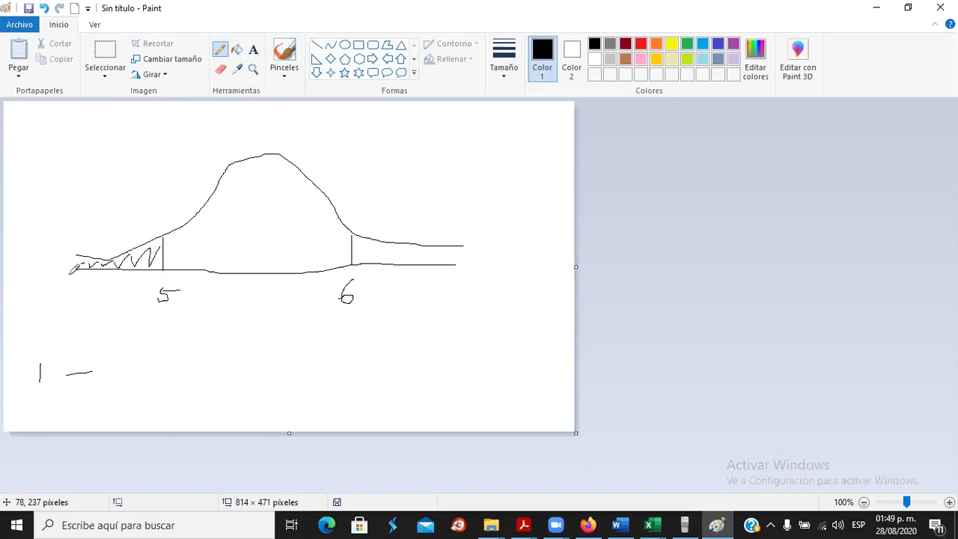
mouse_move(106, 364)
left_mouse_down()
mouse_move(131, 394)
mouse_move(141, 367)
mouse_move(162, 368)
mouse_move(162, 380)
mouse_move(199, 372)
left_mouse_up()
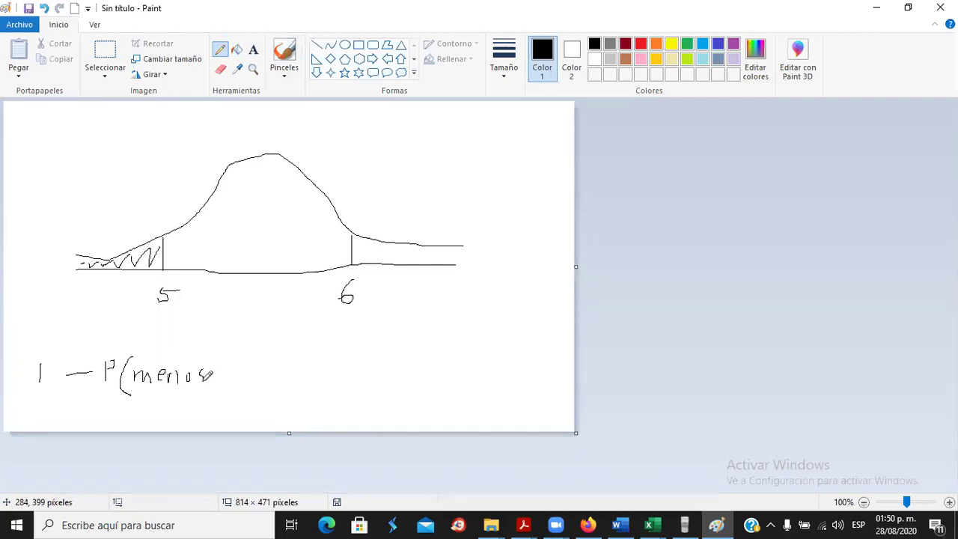
mouse_move(219, 368)
left_mouse_down()
mouse_move(224, 380)
mouse_move(234, 362)
mouse_move(229, 401)
left_mouse_up()
Select and delete the handwritten expression below the curve.
left_click(105, 71)
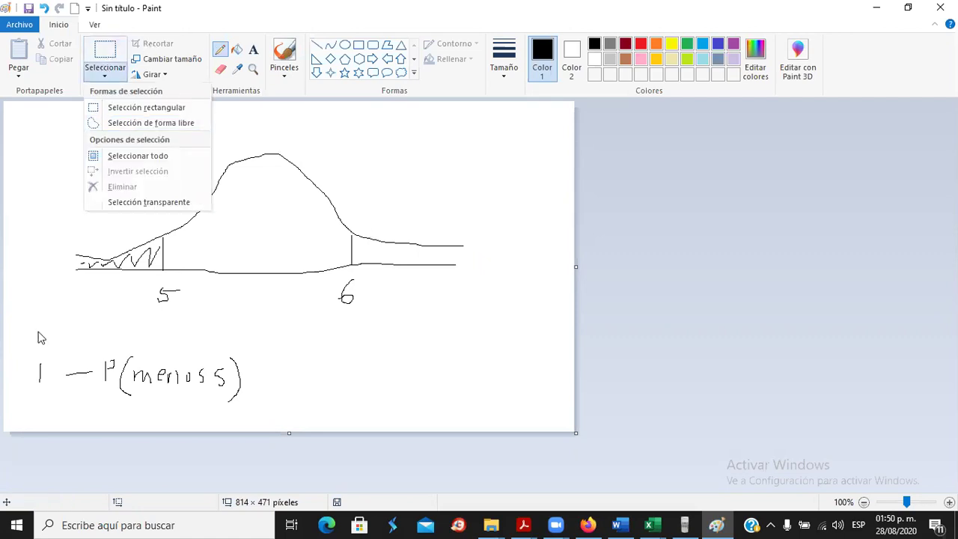
left_click(124, 156)
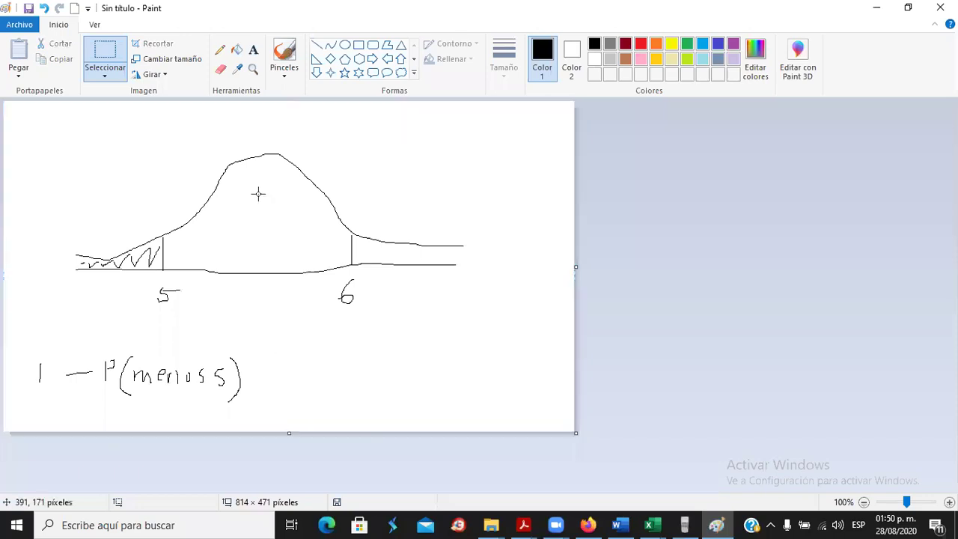
left_click(109, 56)
left_click_drag(7, 338, 342, 455)
key("Delete")
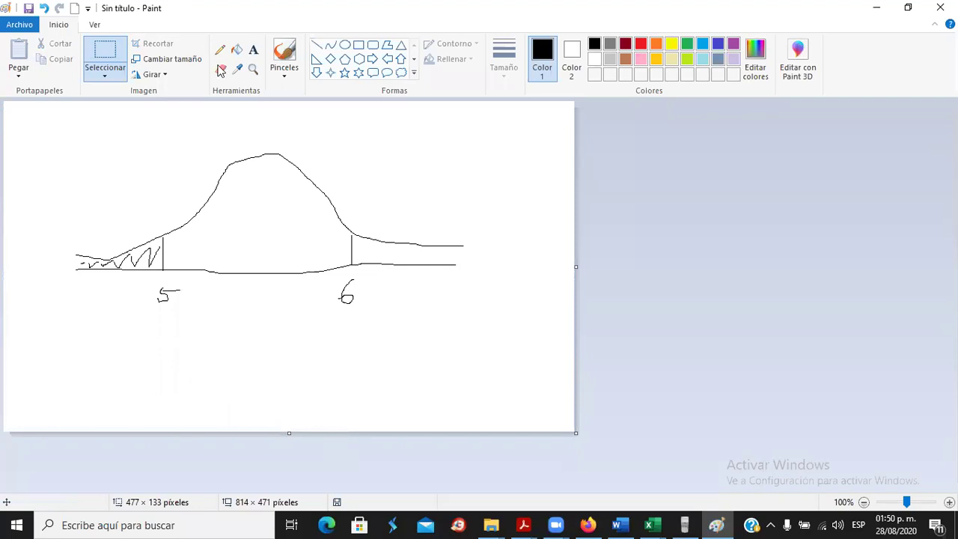
Add the typed text '1 - P(menos de 5)' below the graph.
left_click(253, 49)
left_click(47, 367)
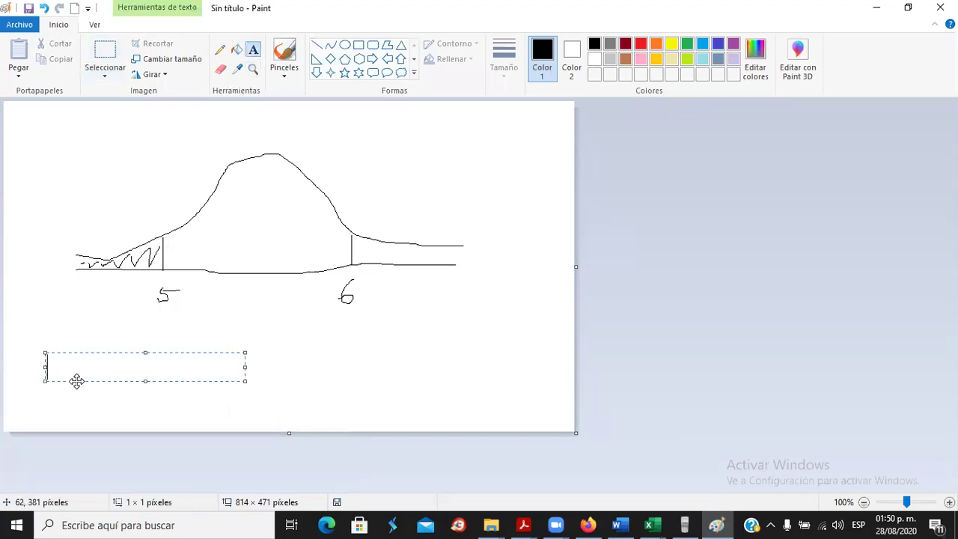
type("1")
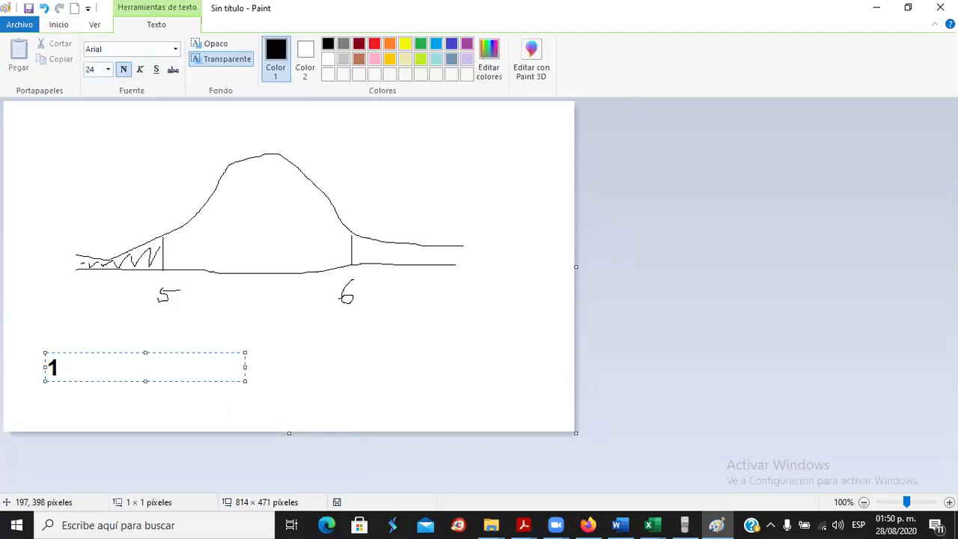
type(" P")
key("BackSpace")
type("- P(menos")
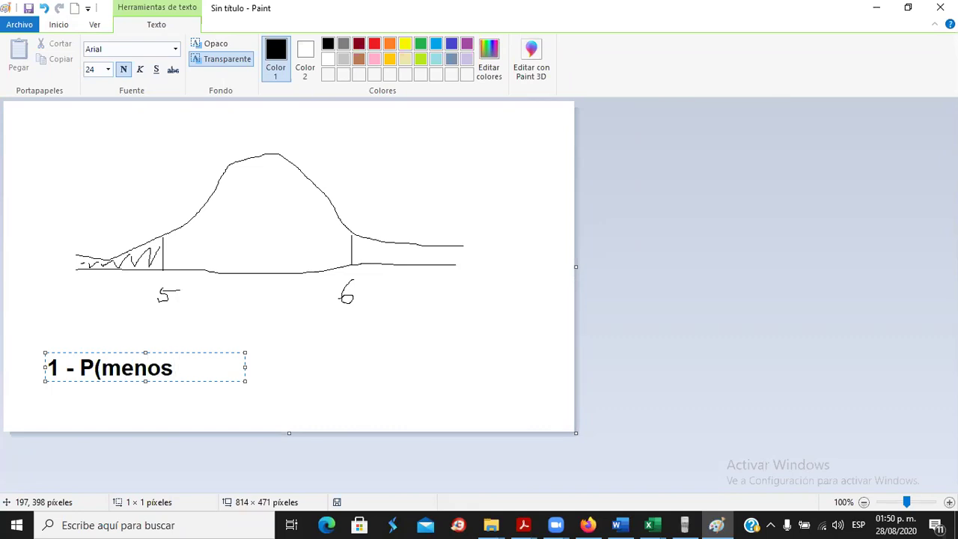
type(" de 5")
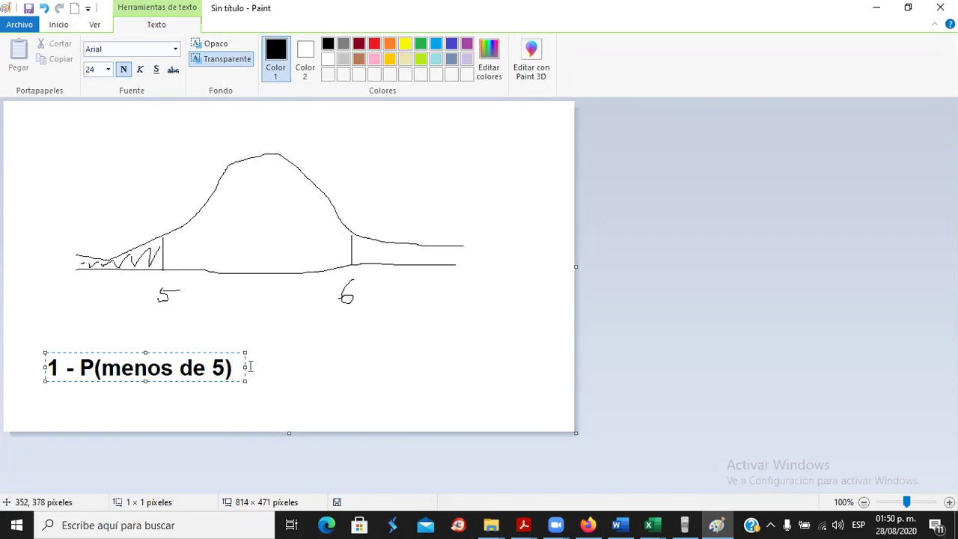
left_click_drag(250, 366, 394, 366)
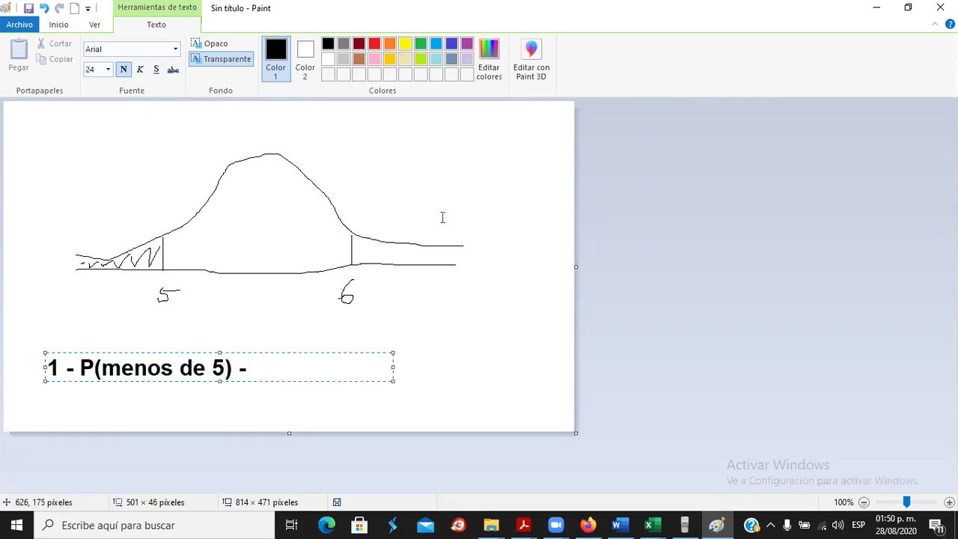
left_click(58, 24)
Hatch the right tail beyond 6 and append the text 'P(mayor de 6)'.
left_click(219, 50)
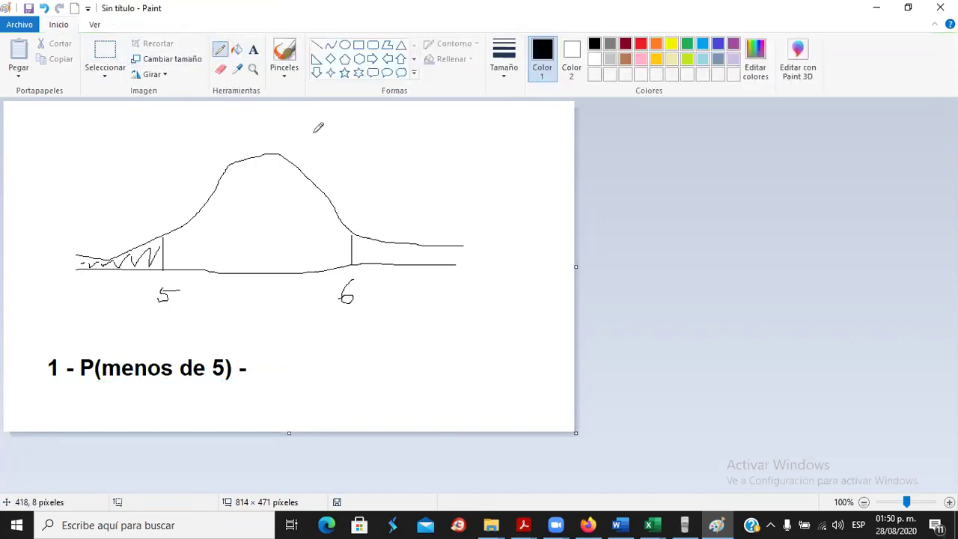
mouse_move(356, 238)
left_mouse_down()
mouse_move(385, 257)
mouse_move(428, 238)
mouse_move(448, 256)
mouse_move(464, 247)
left_mouse_up()
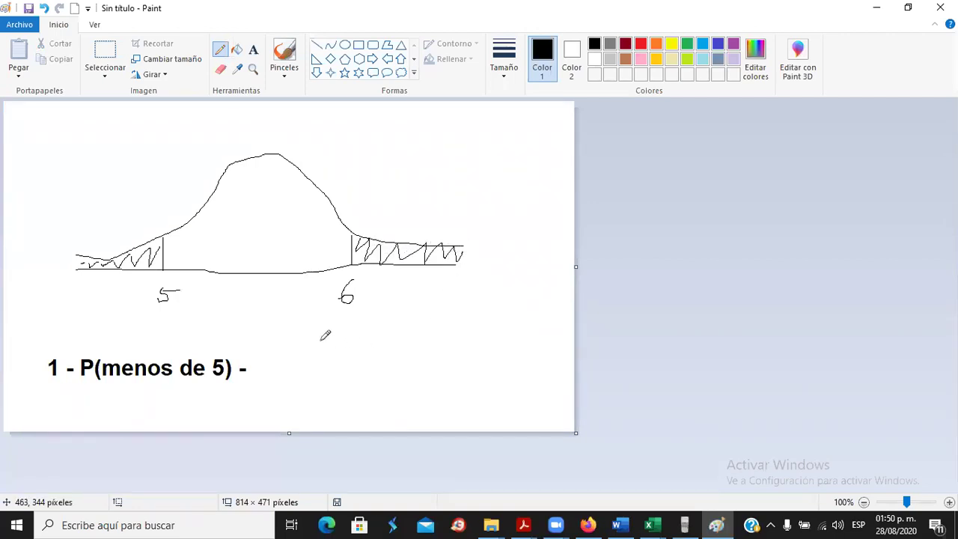
left_click(253, 49)
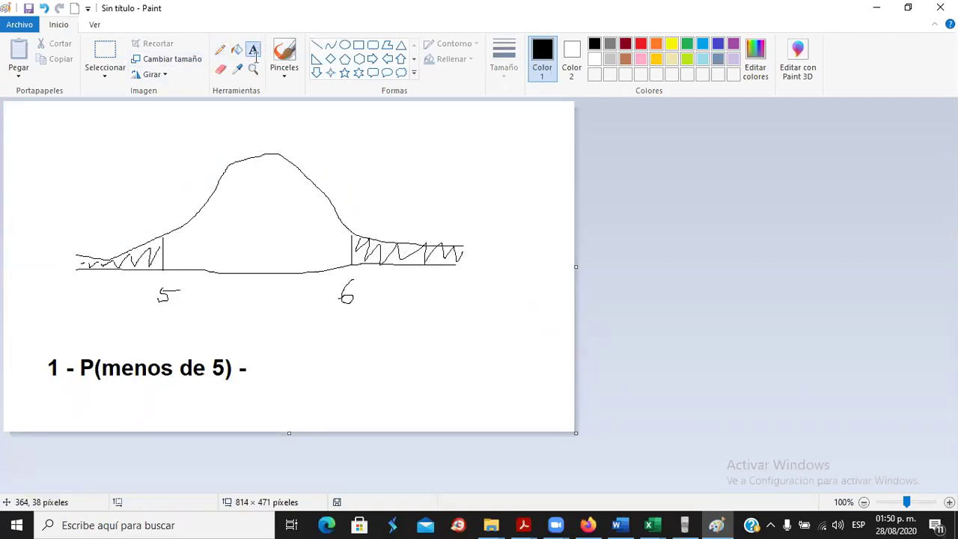
left_click(264, 361)
type("P(")
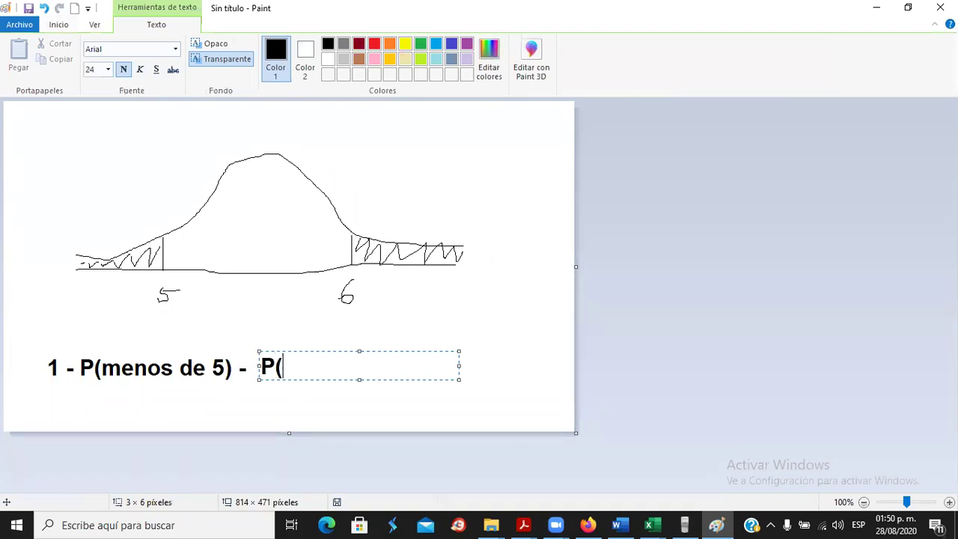
type("mayor de 6)")
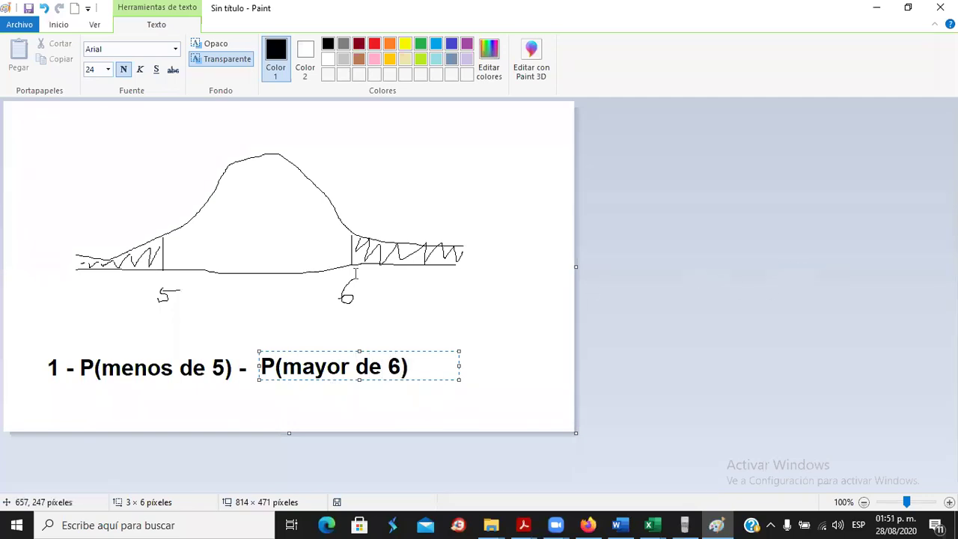
left_click(319, 349)
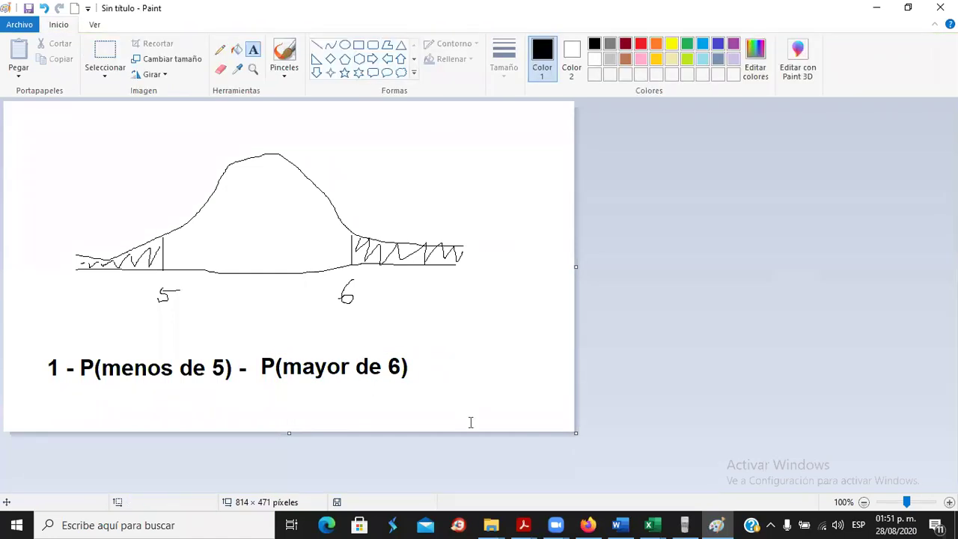
In the Dist Normal sheet, move the value 1 from D2 to E2.
mouse_move(651, 525)
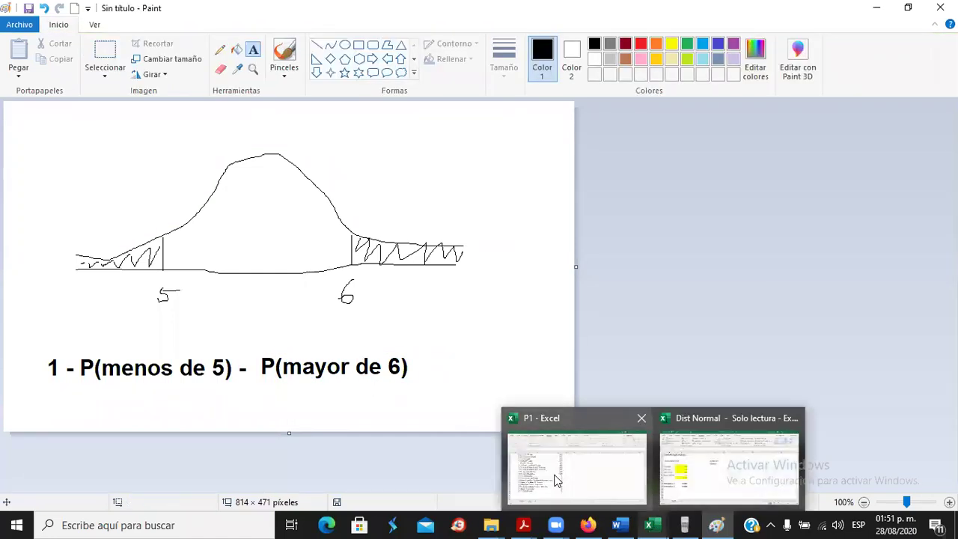
left_click(681, 469)
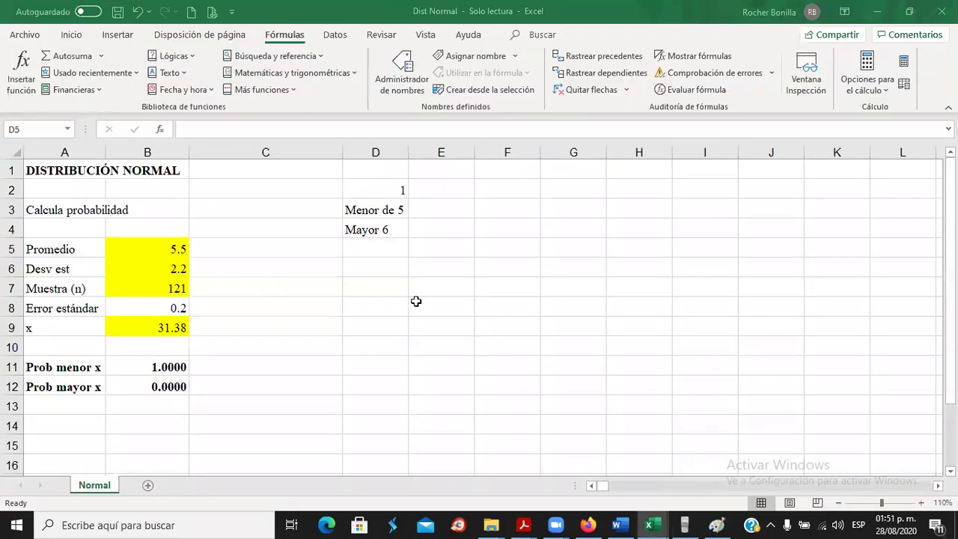
left_click_drag(374, 211, 380, 230)
left_click(380, 226)
left_click(406, 192)
left_click_drag(408, 193, 437, 196)
left_click(434, 213)
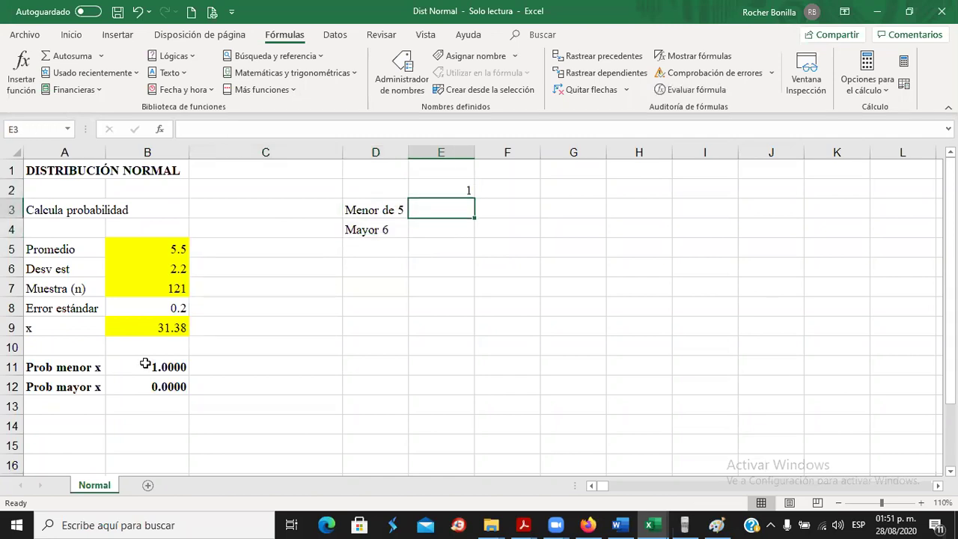
Set x in B9 to 5 and record its lower-tail probability 0.0062 in E3.
left_click(146, 326)
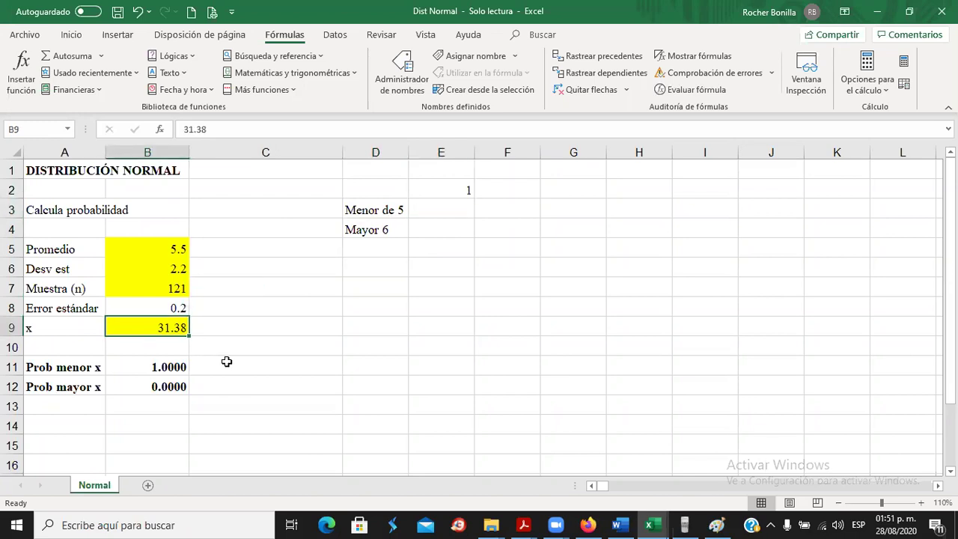
type("5")
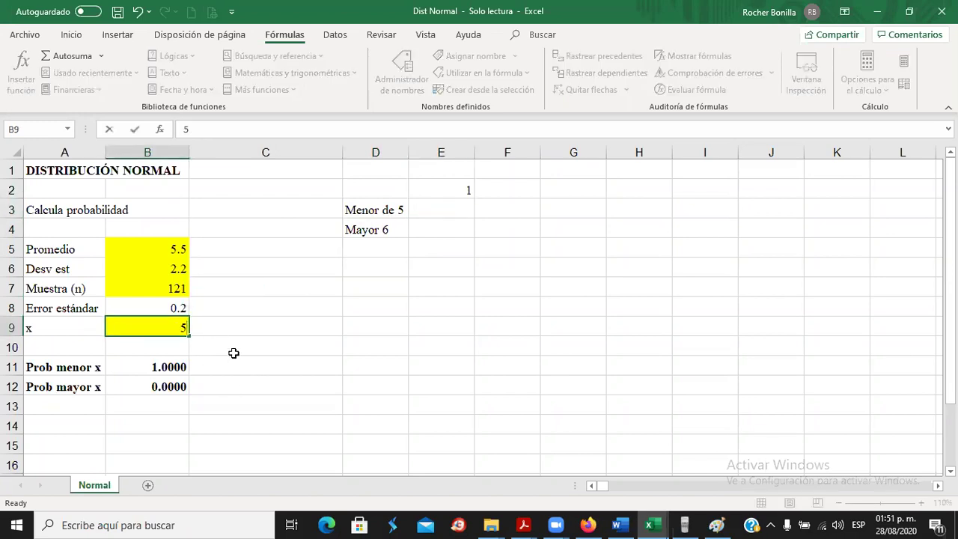
left_click(234, 353)
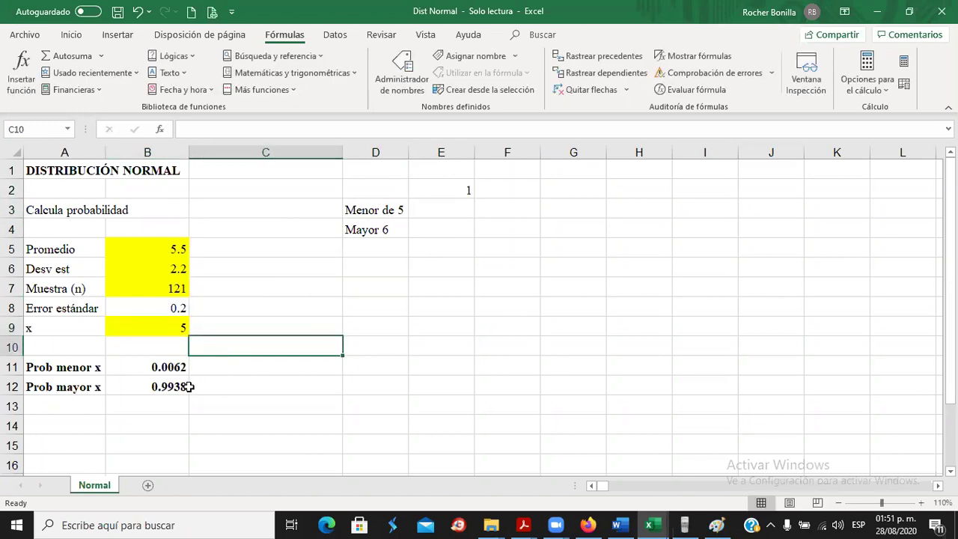
left_click(155, 369)
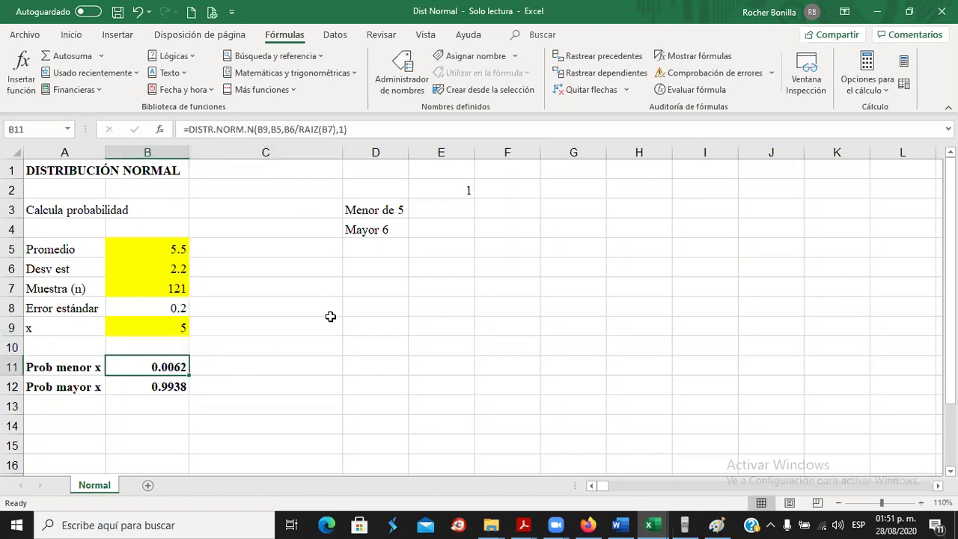
left_click(434, 211)
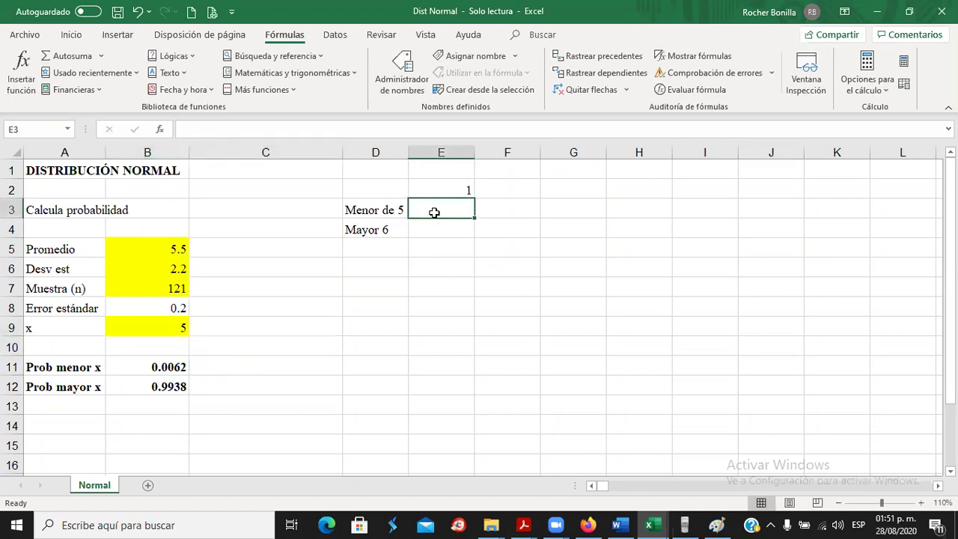
type("0.0062")
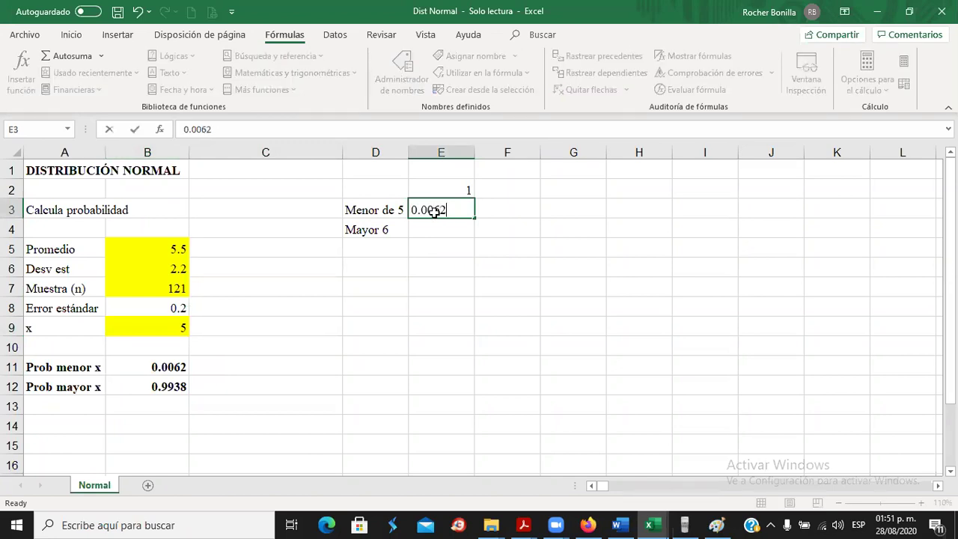
key("Return")
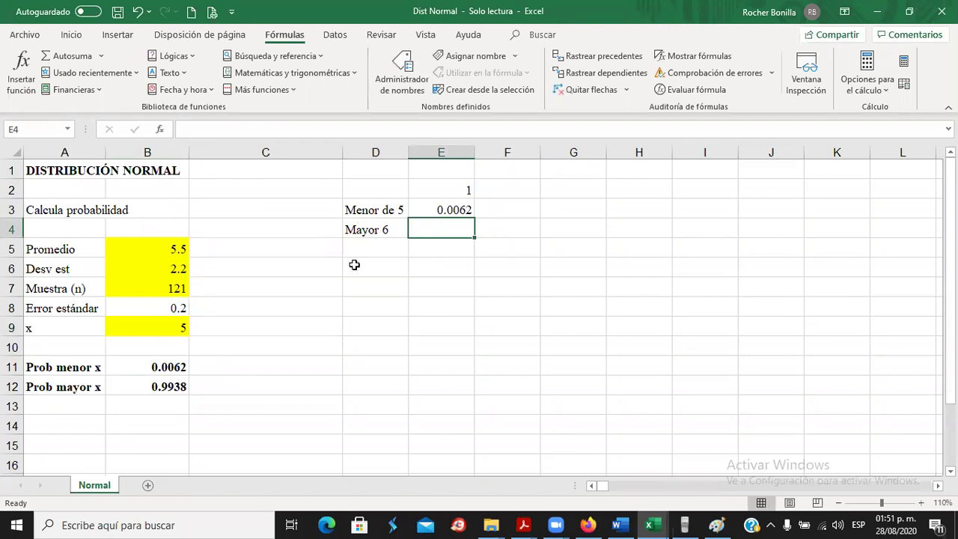
Set x in B9 to 6 and record its upper-tail probability 0.0062 in E4.
left_click(162, 328)
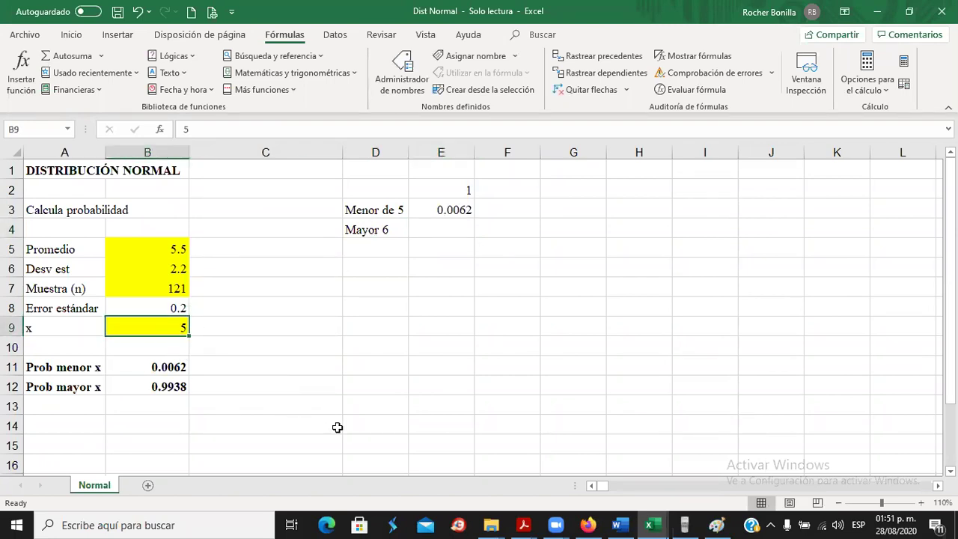
type("6")
left_click(246, 344)
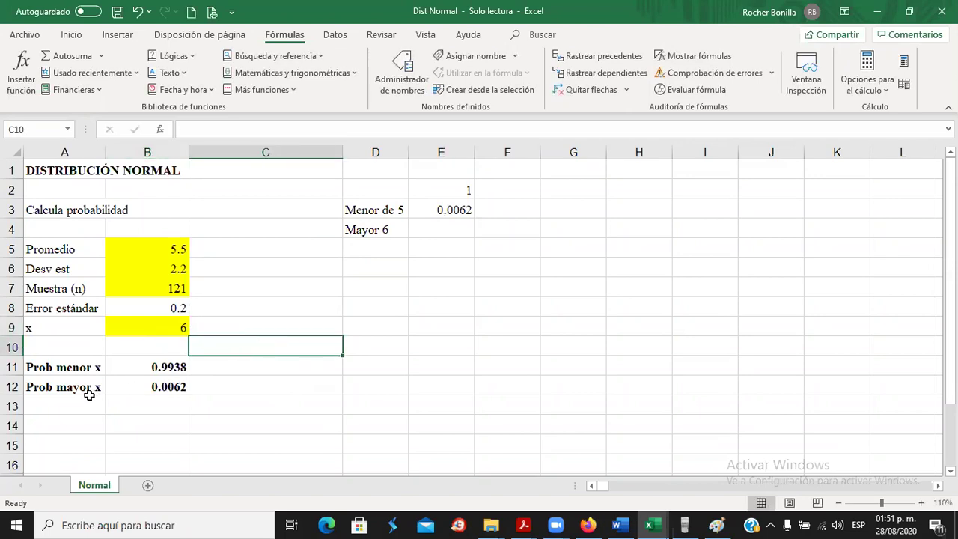
left_click(154, 388)
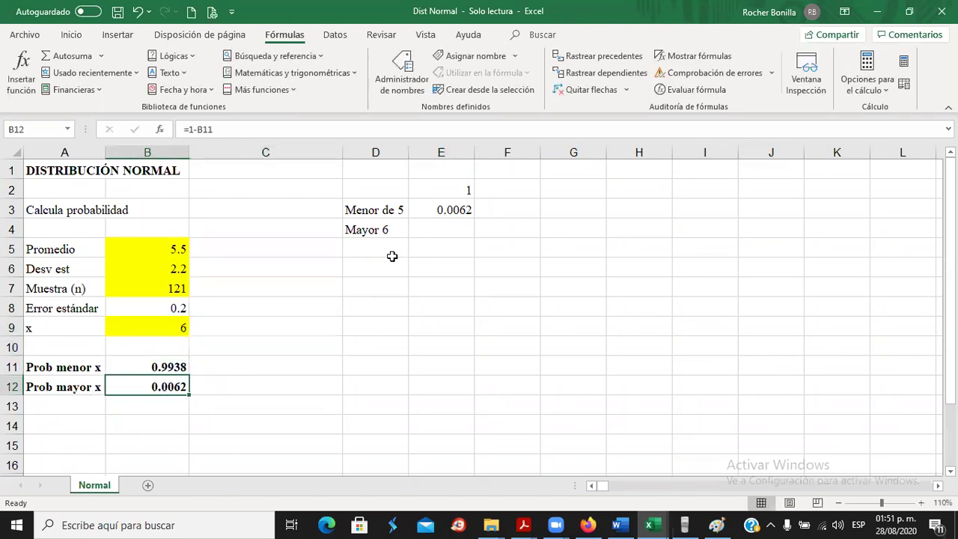
left_click(437, 226)
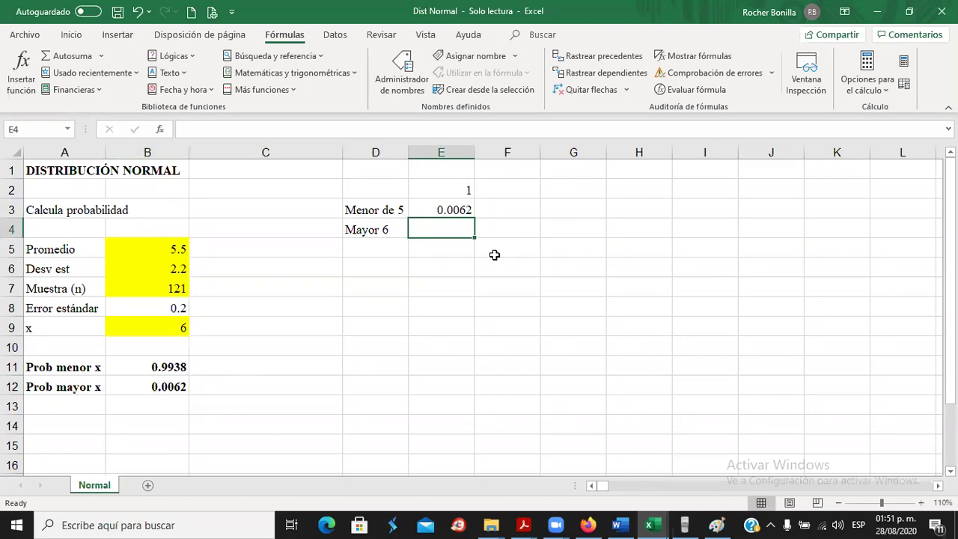
type("0.0062")
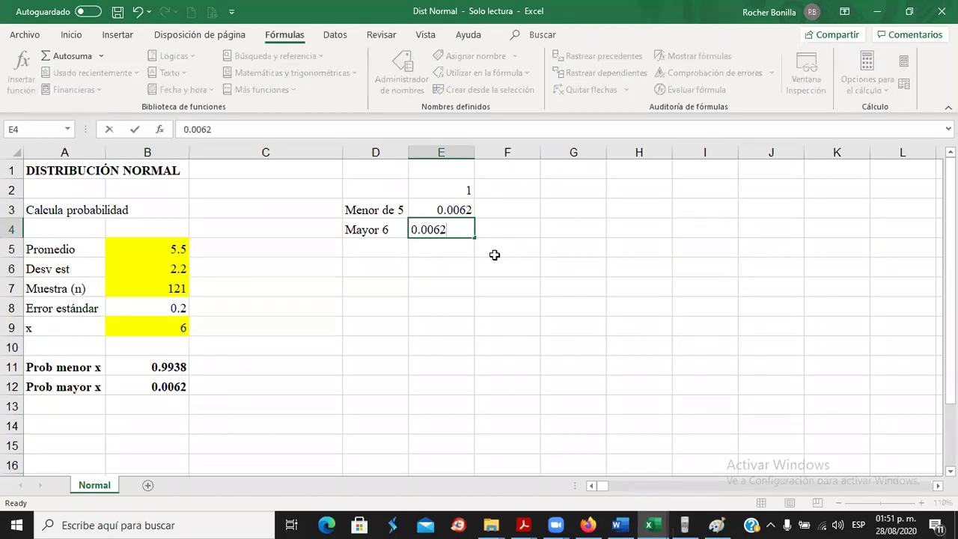
key("Return")
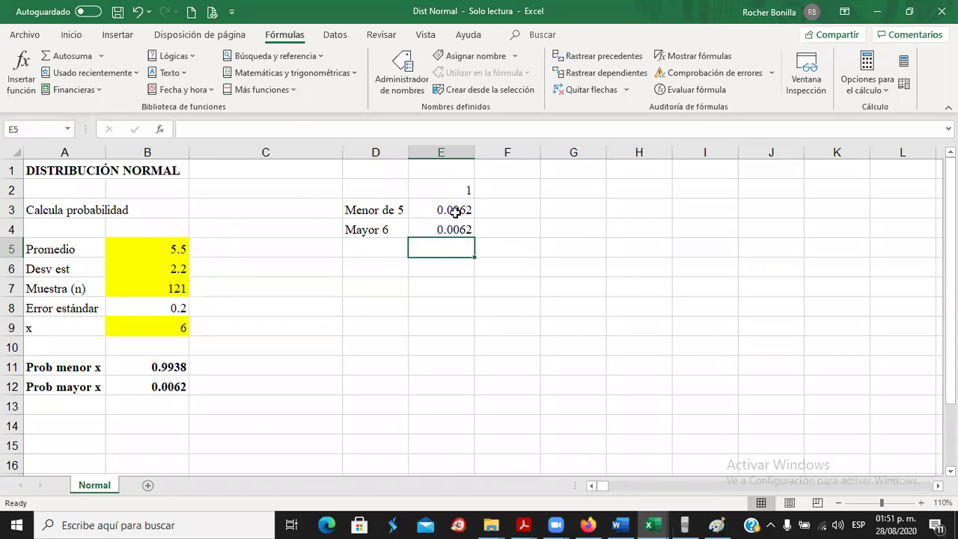
Enter =+E2-E3-E4 in E5, giving 0.9876.
type("+")
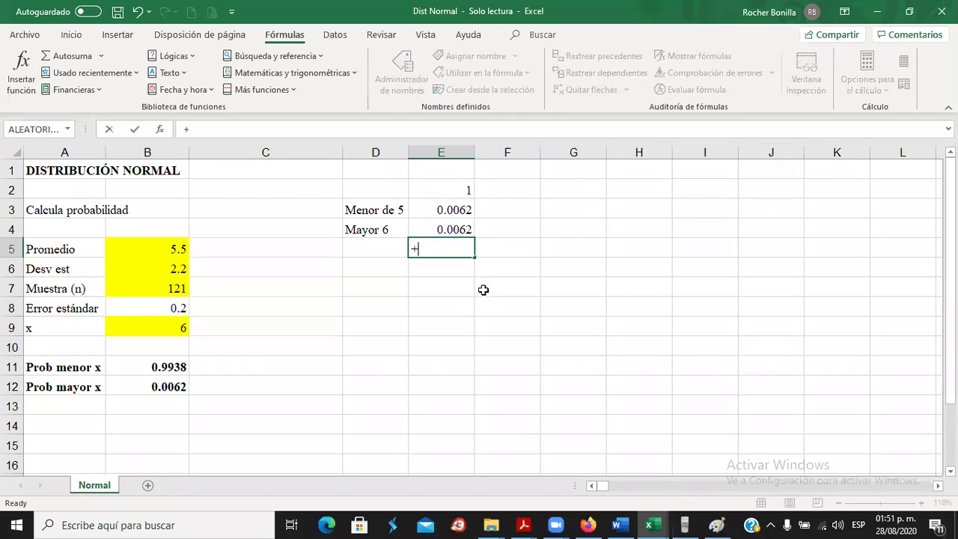
left_click(452, 191)
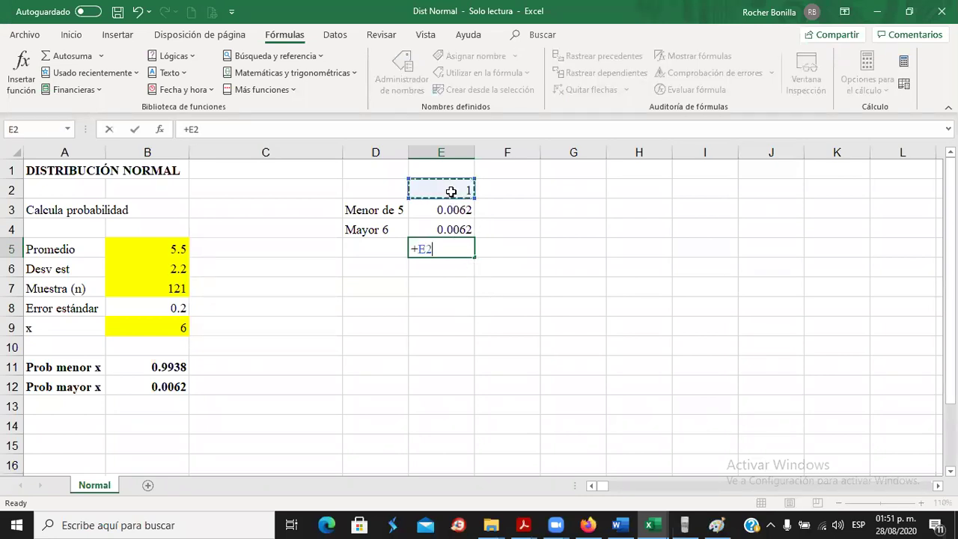
type("-")
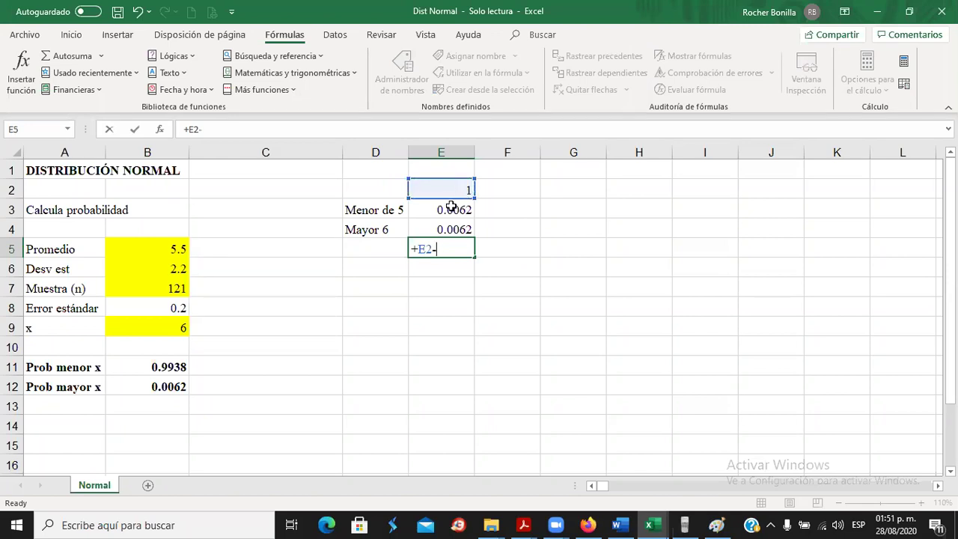
left_click(451, 208)
type("-")
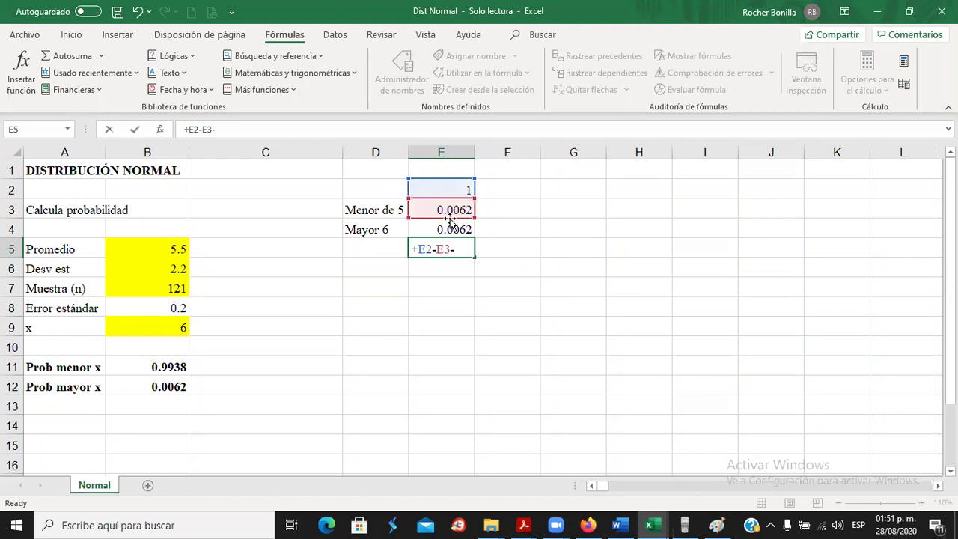
left_click(444, 228)
key("Return")
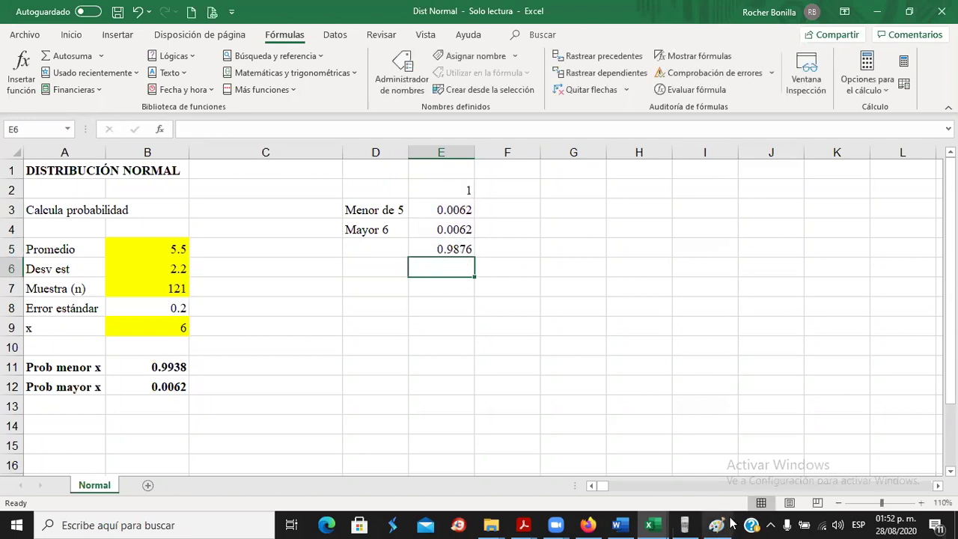
left_click(621, 524)
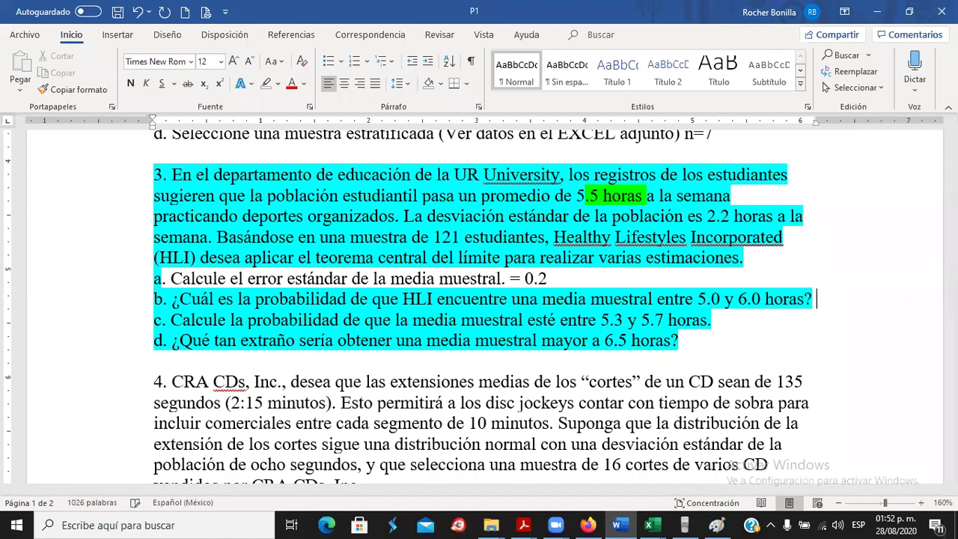
Type the answer 'R = 0.9876' on a new line under question b.
left_click(827, 298)
key("Return")
type("R")
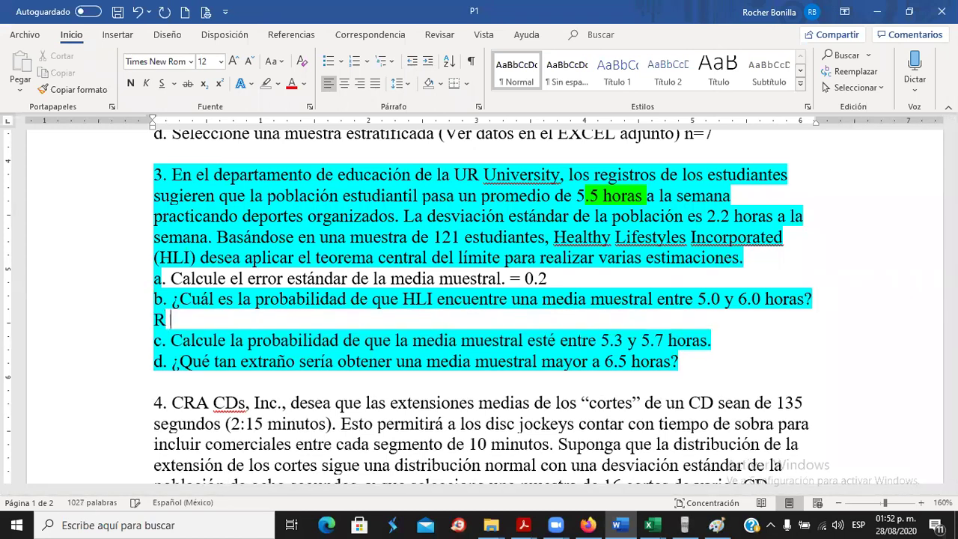
type(" = 0.9876")
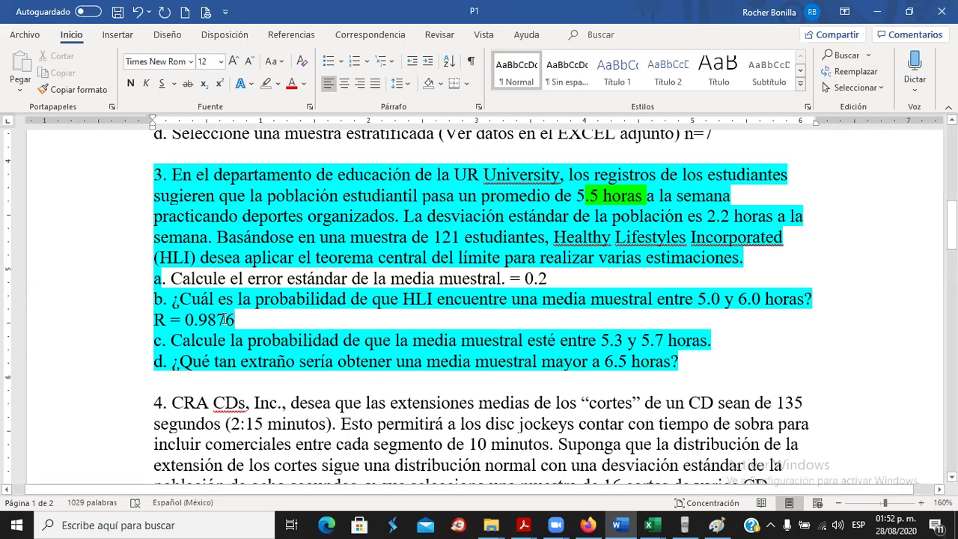
Remove the cyan highlight from lines a, b and the R = 0.9876 answer.
left_click_drag(233, 320, 152, 321)
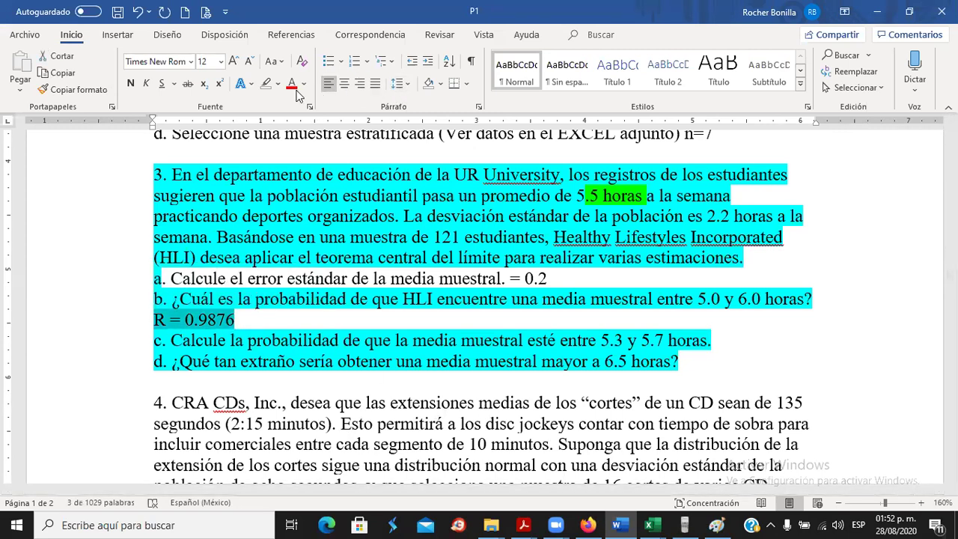
left_click(267, 84)
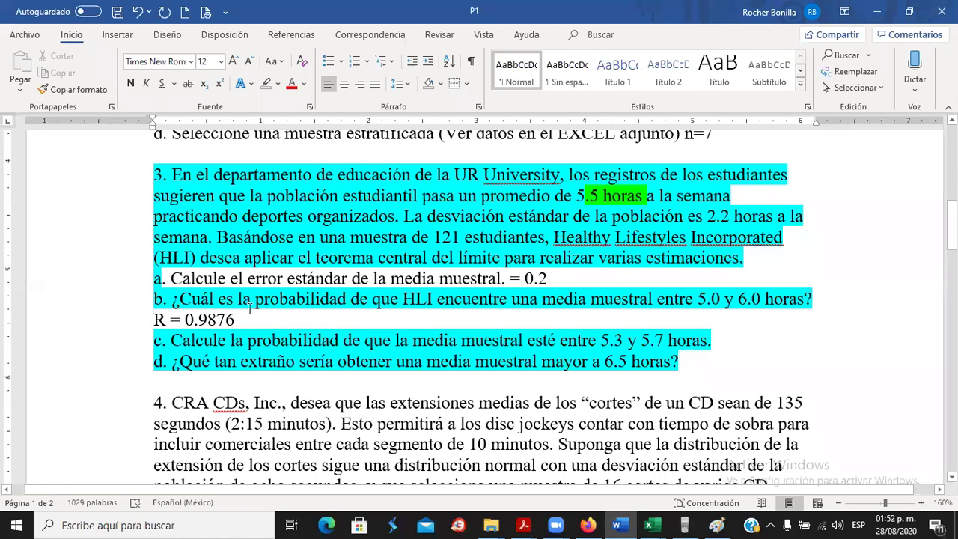
left_click_drag(247, 317, 153, 278)
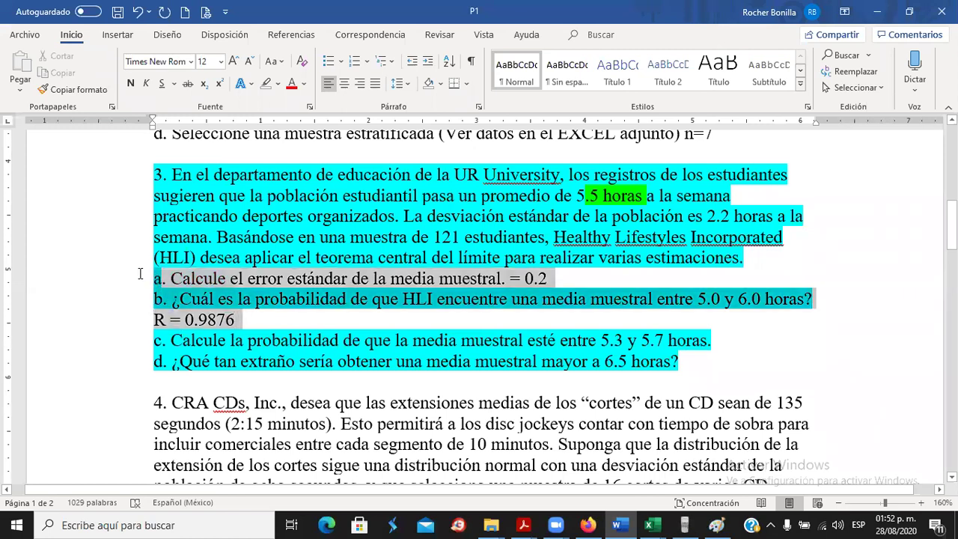
left_click(267, 83)
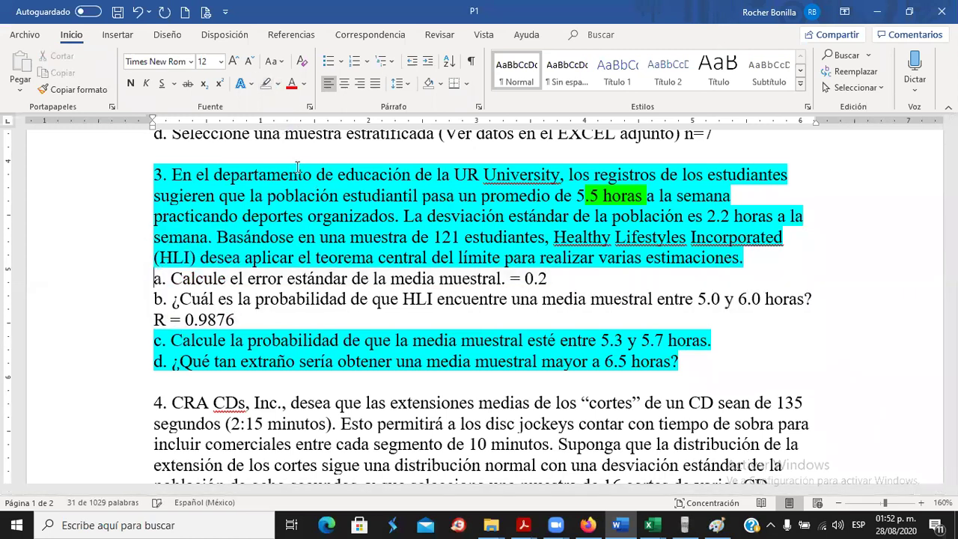
left_click(611, 241)
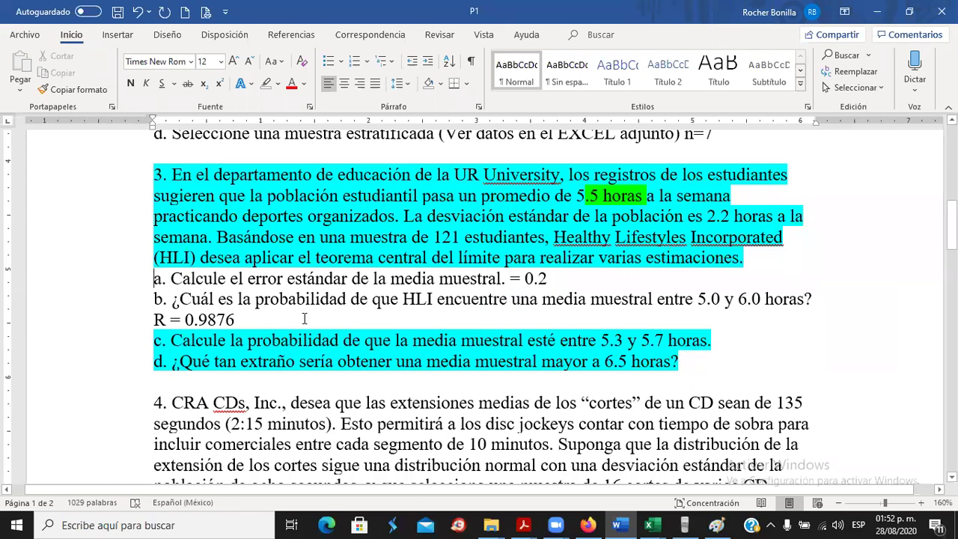
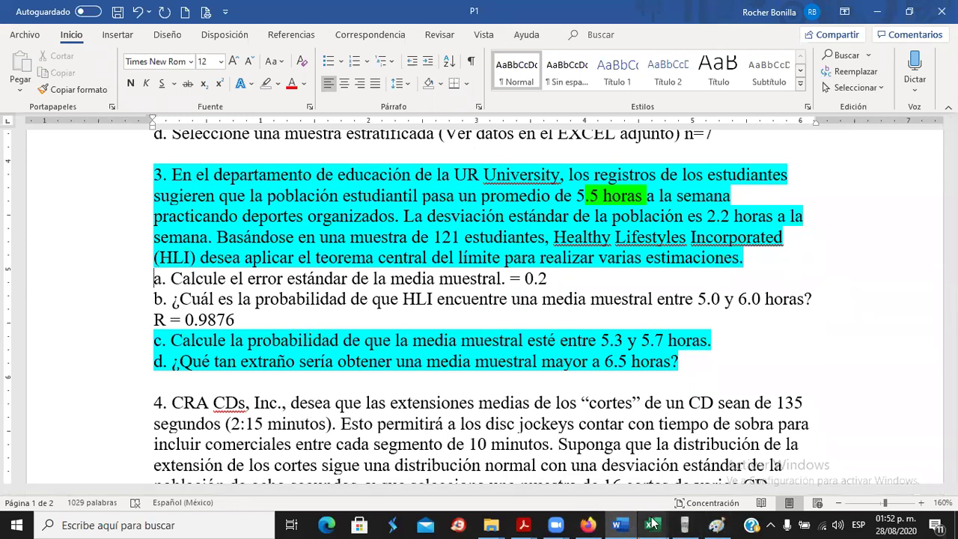
Switch from Word to the P1 Excel workbook through its taskbar preview.
mouse_move(651, 522)
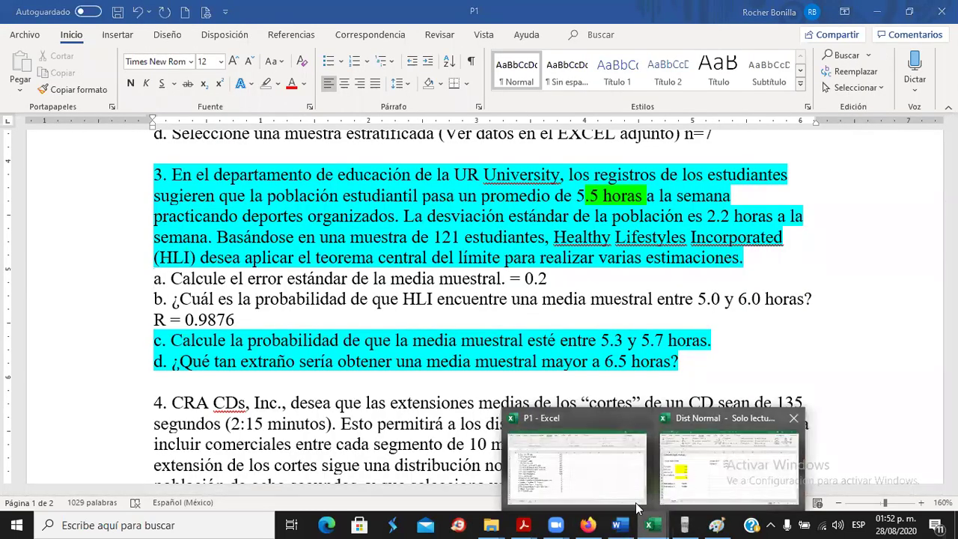
left_click(636, 507)
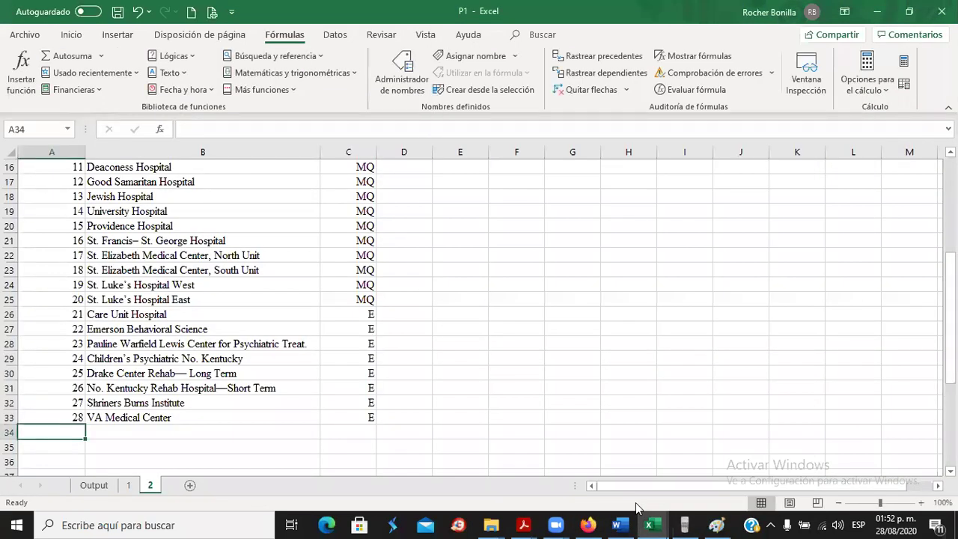
Close P1 without saving, clear cells D2:E6 in Dist Normal, and return to Word.
left_click(942, 11)
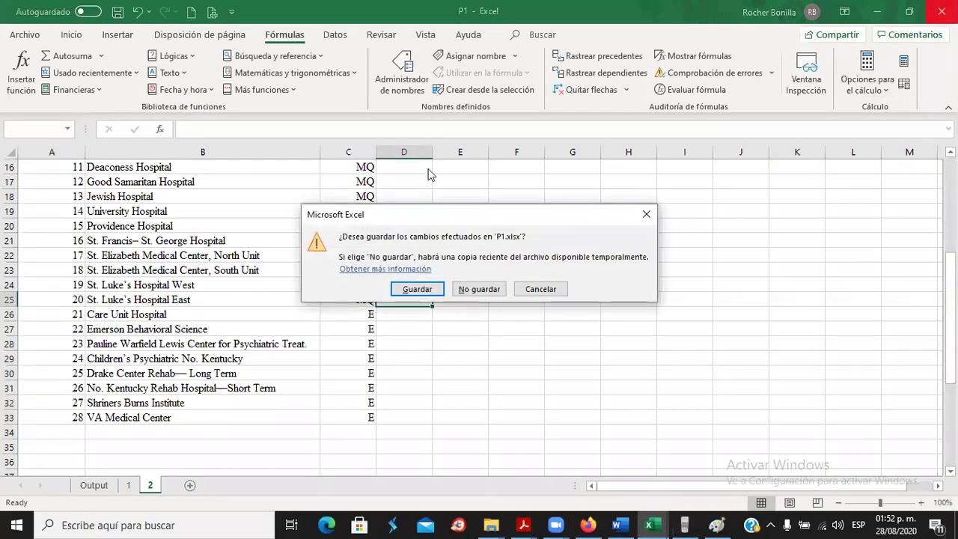
left_click(482, 291)
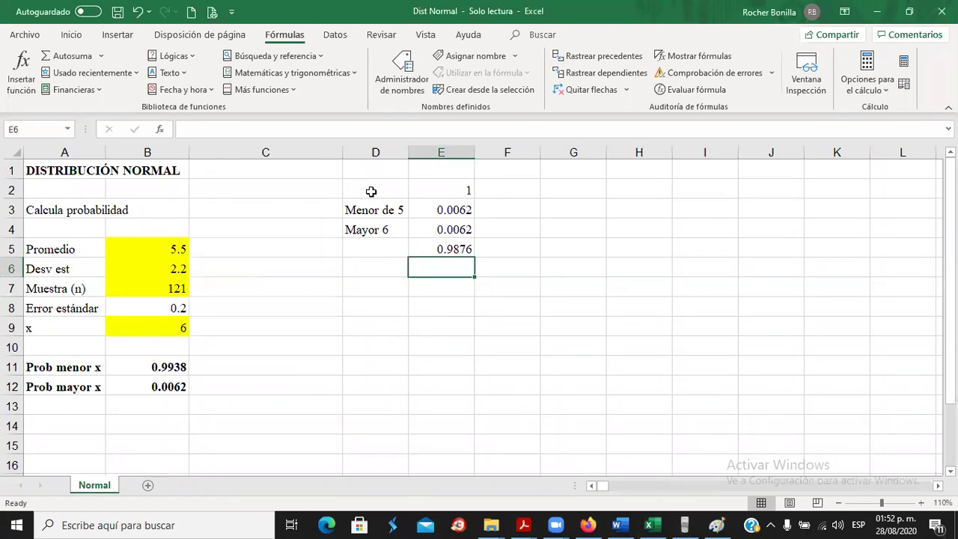
left_click_drag(364, 187, 455, 266)
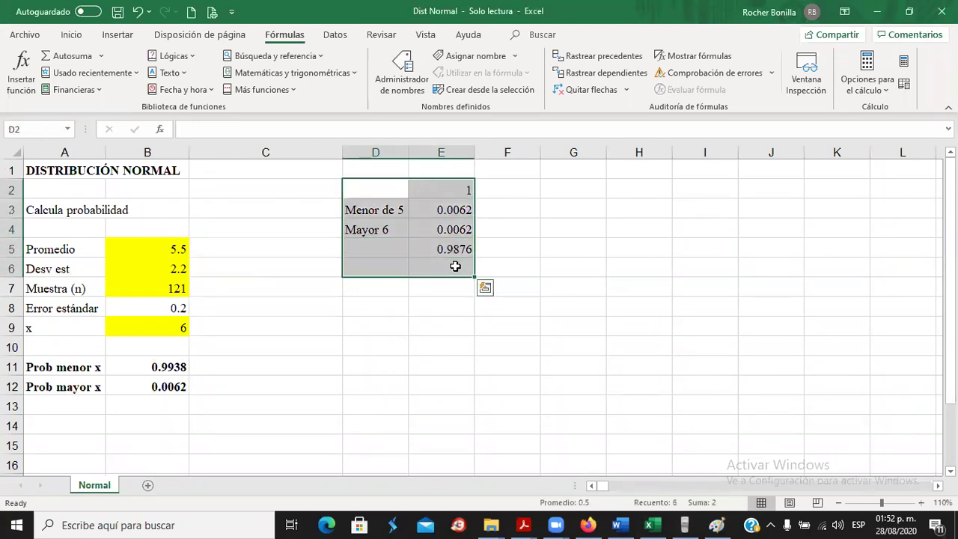
key("Delete")
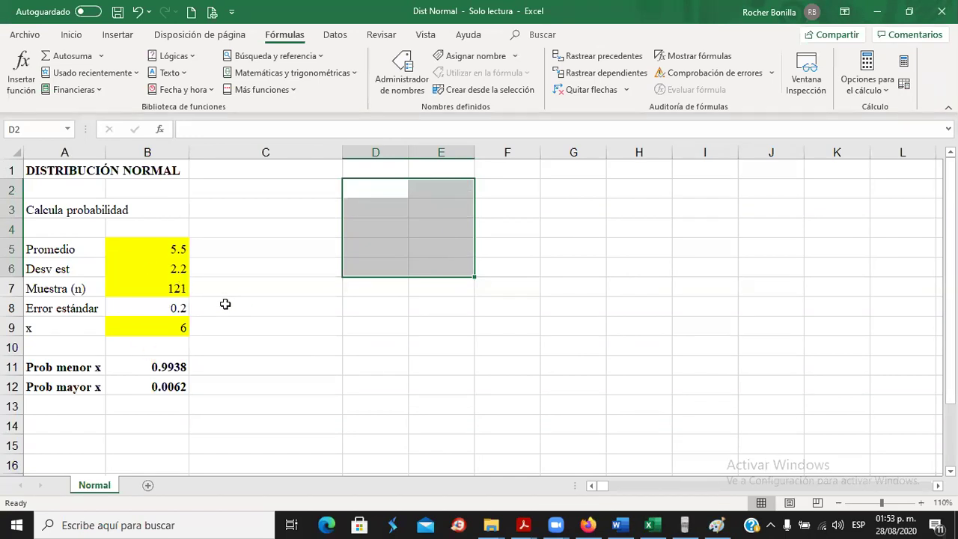
key("alt+Tab")
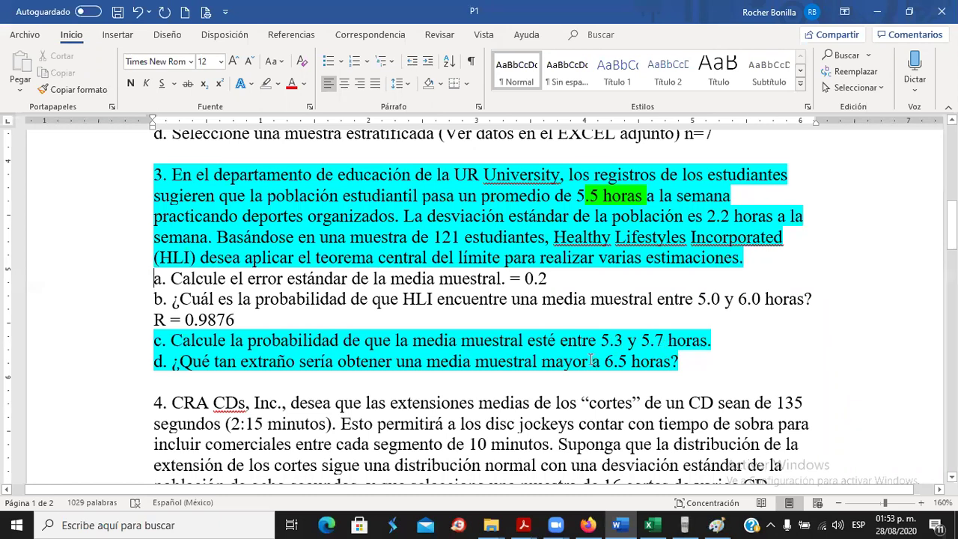
Bring up the Paint sketch of the bell curve shaded beyond 5 and 6.
key("alt+Tab")
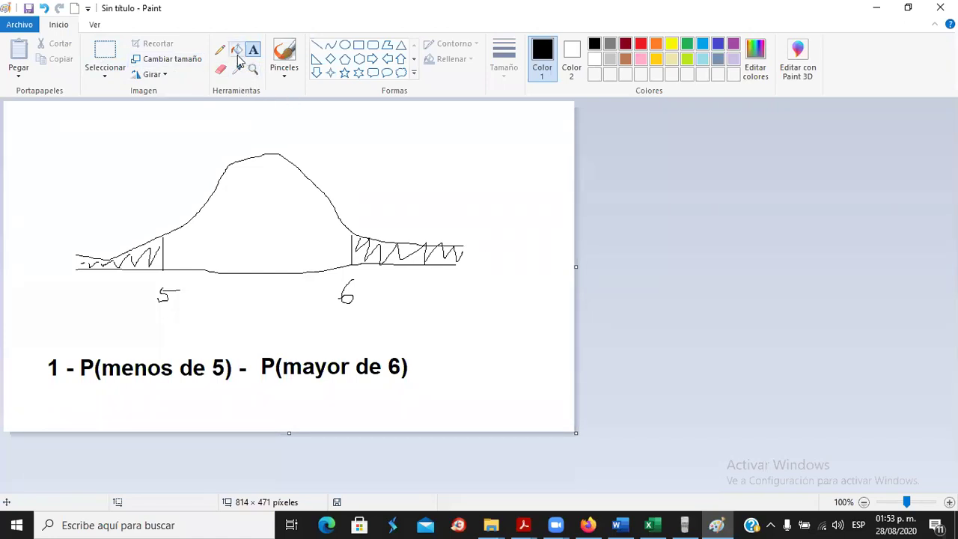
Erase the old 5 and 6 labels and the probability formula line from the sketch.
left_click(221, 72)
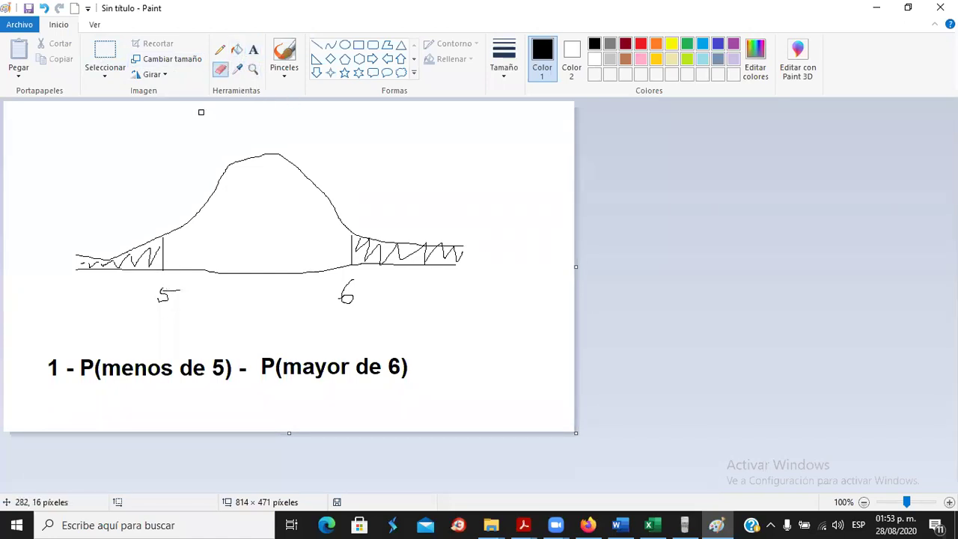
left_click(105, 58)
left_click_drag(143, 277, 394, 317)
key("Delete")
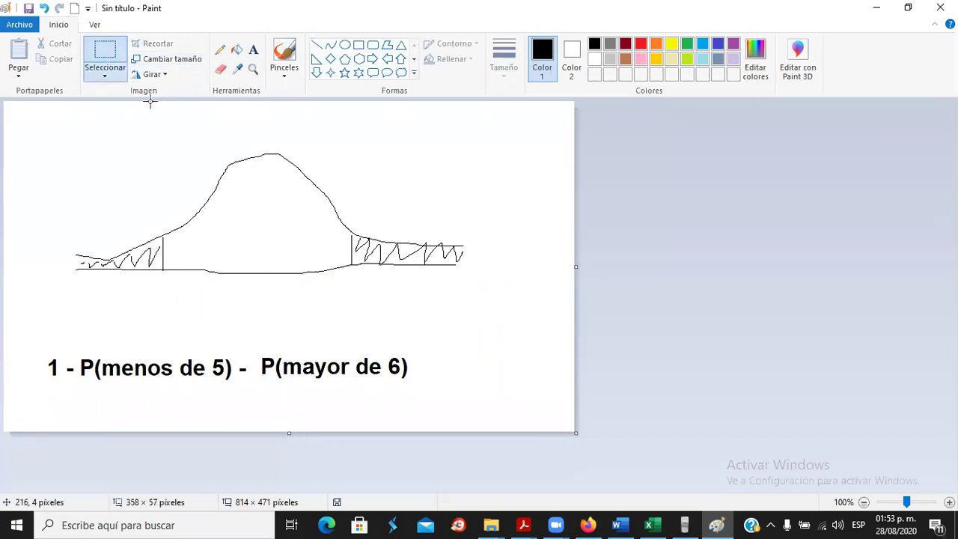
left_click_drag(28, 336, 443, 414)
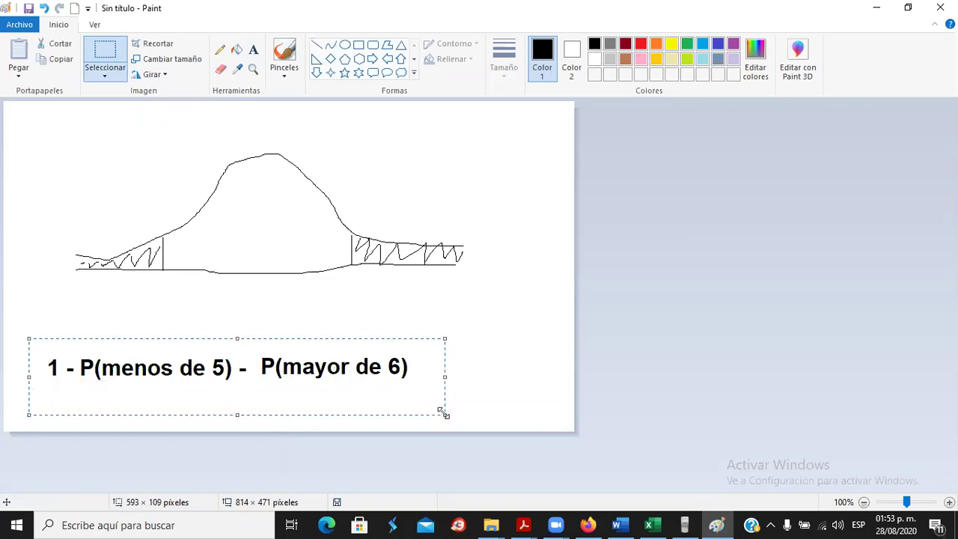
key("Delete")
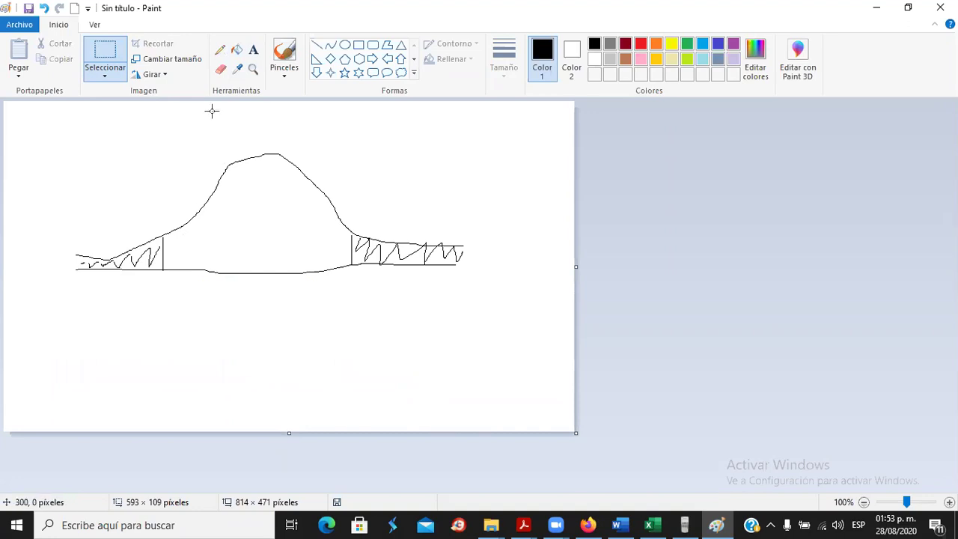
Pencil in the new tail cut-off labels 5.3 and 5.7 under the shaded areas.
left_click(220, 50)
mouse_move(153, 285)
left_mouse_down()
mouse_move(147, 304)
mouse_move(168, 293)
left_mouse_up()
left_click(169, 300)
mouse_move(177, 290)
left_mouse_down()
mouse_move(187, 297)
mouse_move(178, 307)
left_mouse_up()
mouse_move(347, 287)
left_mouse_down()
mouse_move(357, 294)
mouse_move(344, 302)
mouse_move(364, 289)
mouse_move(385, 307)
left_mouse_up()
left_click(367, 299)
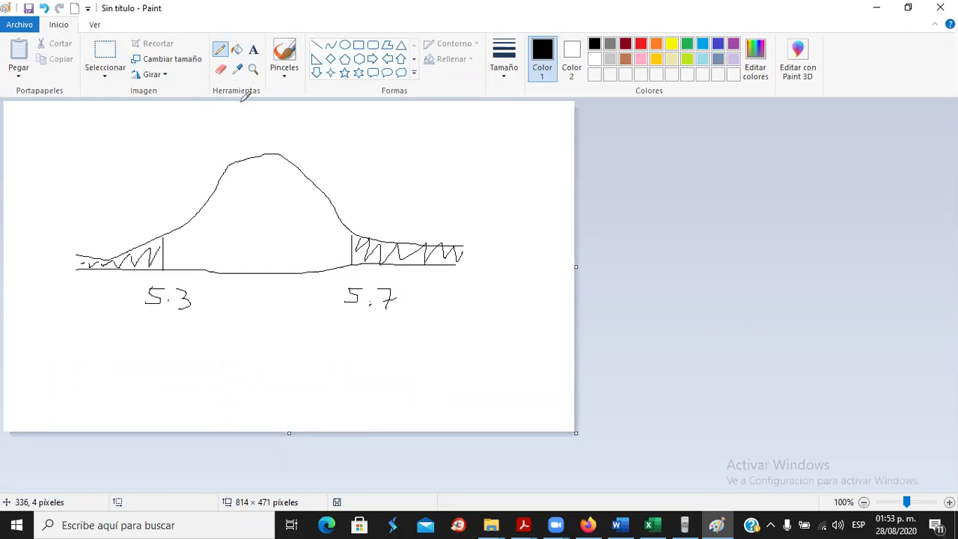
left_click(253, 49)
Write '1 - P(menor a 5.3) - P(mayor 5.7)' in a text box below the curve.
left_click(19, 350)
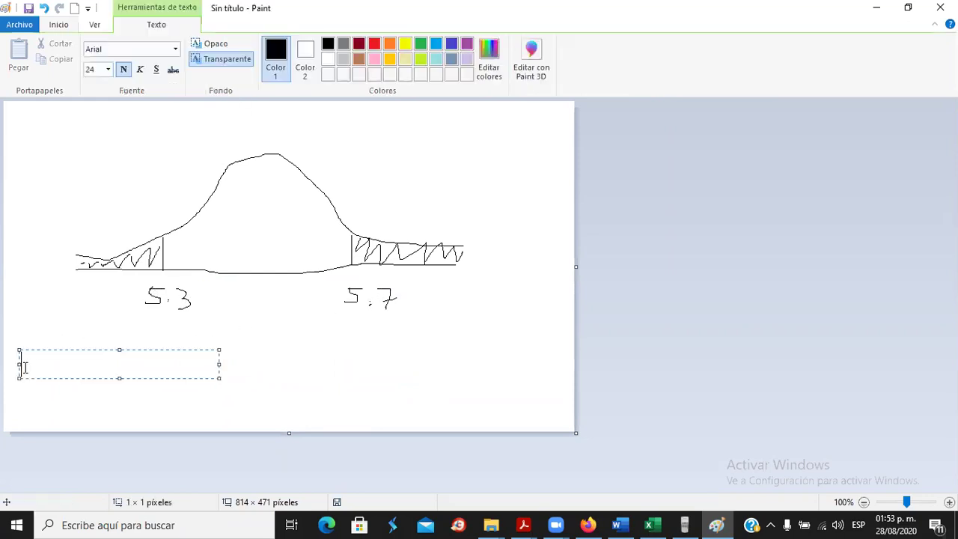
type("1")
type(" 1")
type("P(")
key("BackSpace")
key("BackSpace")
key("BackSpace")
type("-")
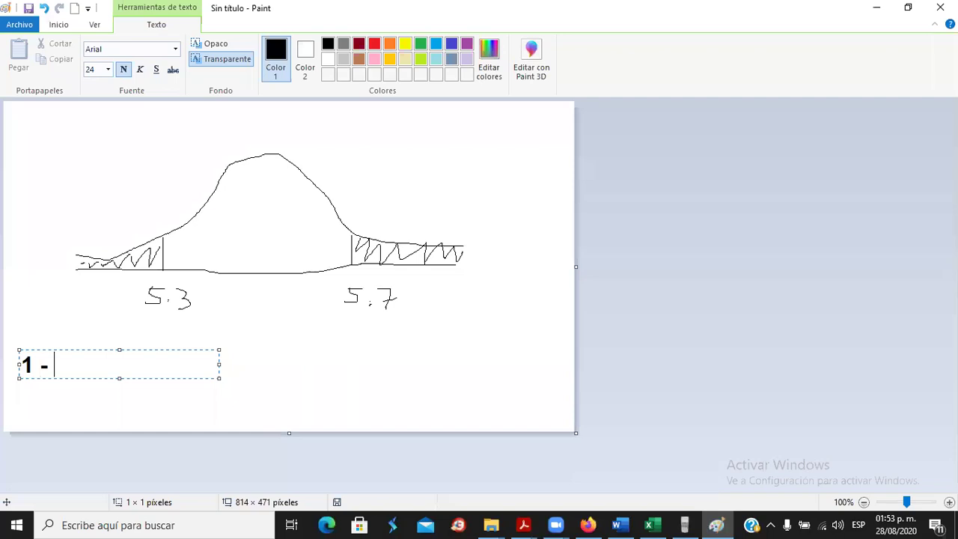
type(" P(me")
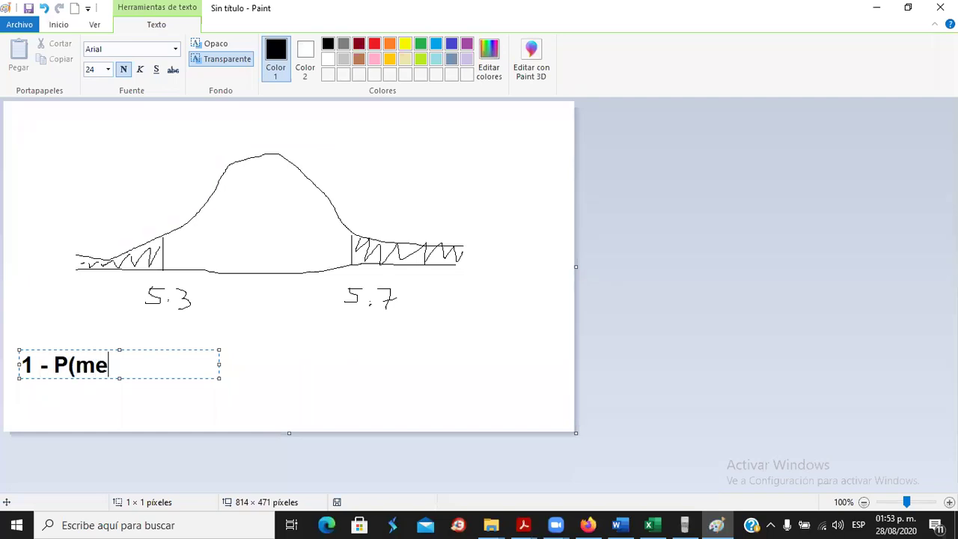
type("nor a 3")
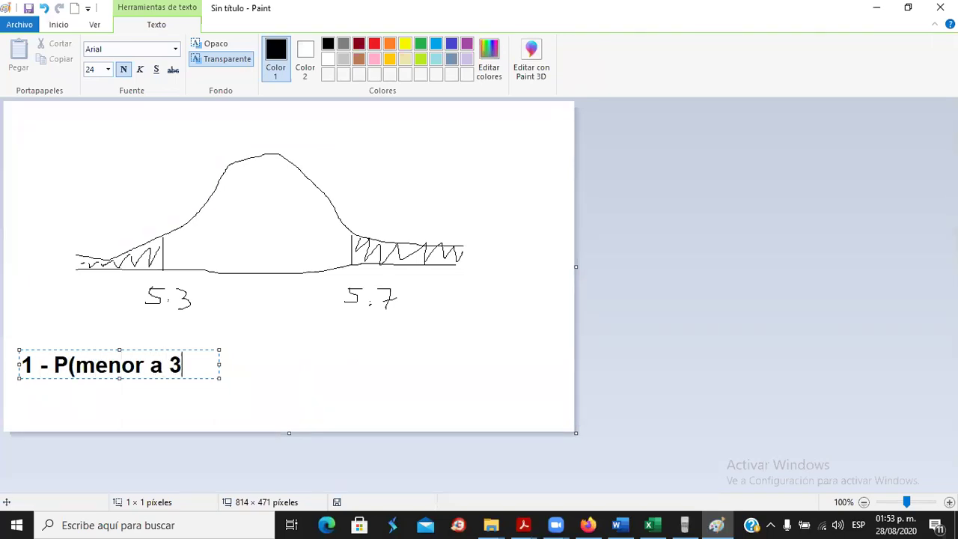
key("BackSpace")
type("5.3)")
key("Return")
type("-")
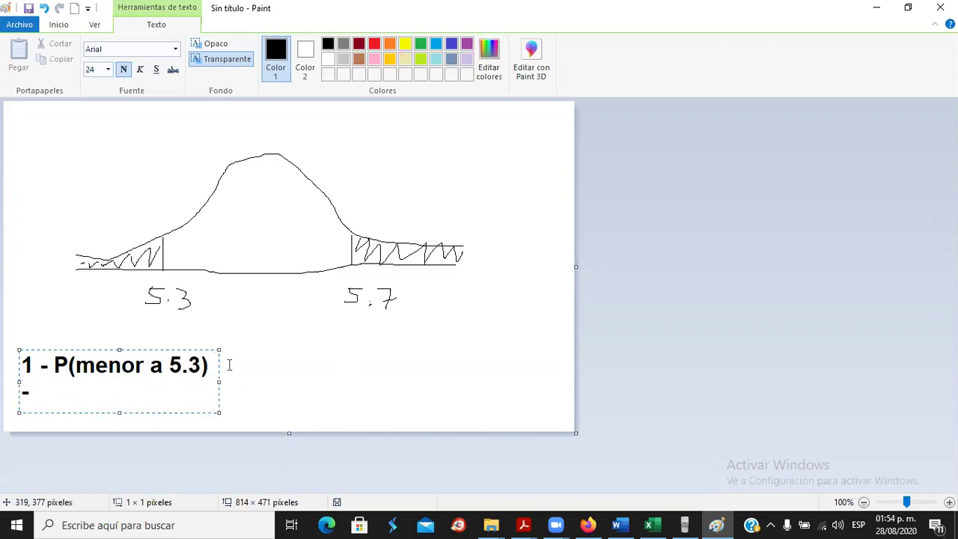
left_click_drag(216, 381, 370, 382)
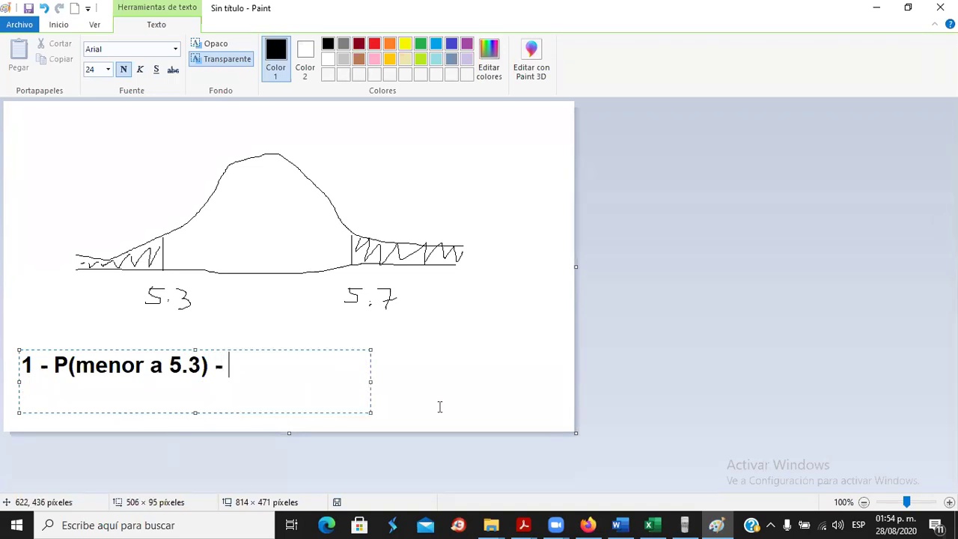
type("P(mayor 5.7)")
left_click(492, 359)
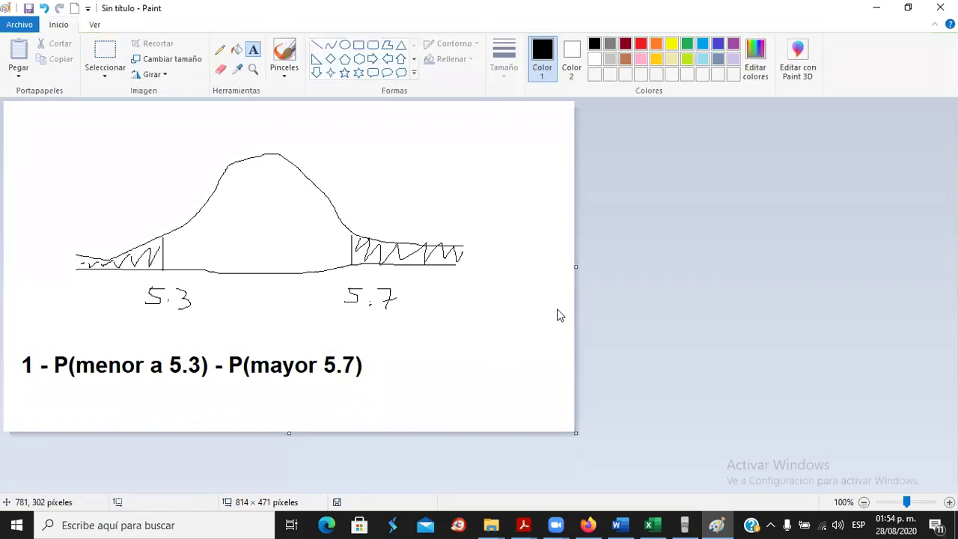
key("alt+Tab")
key("alt+Tab")
key("alt+Tab")
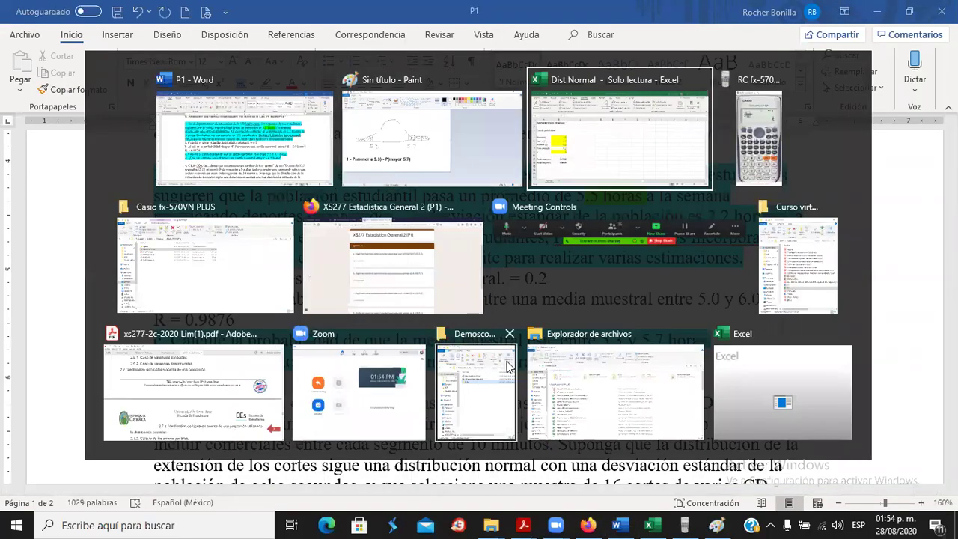
Put 1 in cell E2 of Dist Normal as the total probability.
left_click_drag(251, 271, 263, 253)
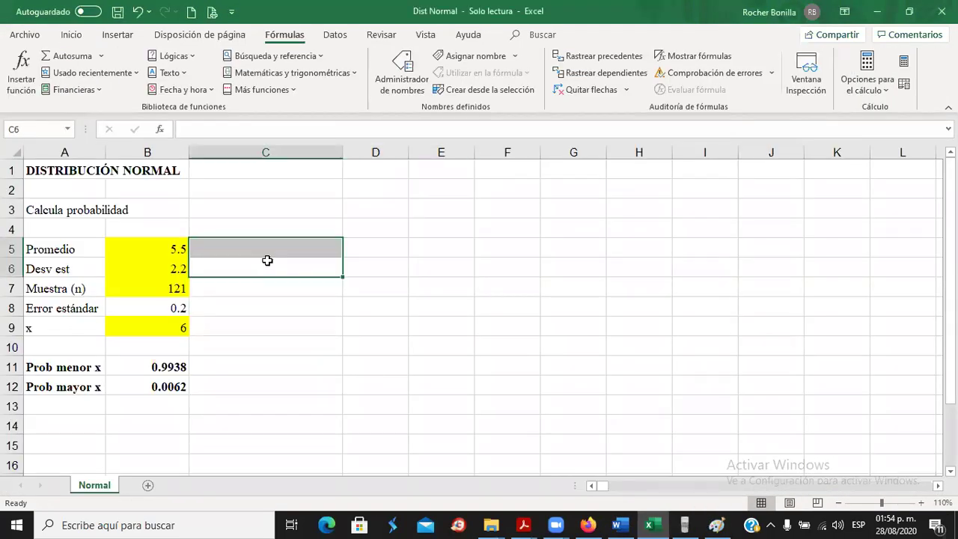
left_click(411, 221)
left_click(444, 189)
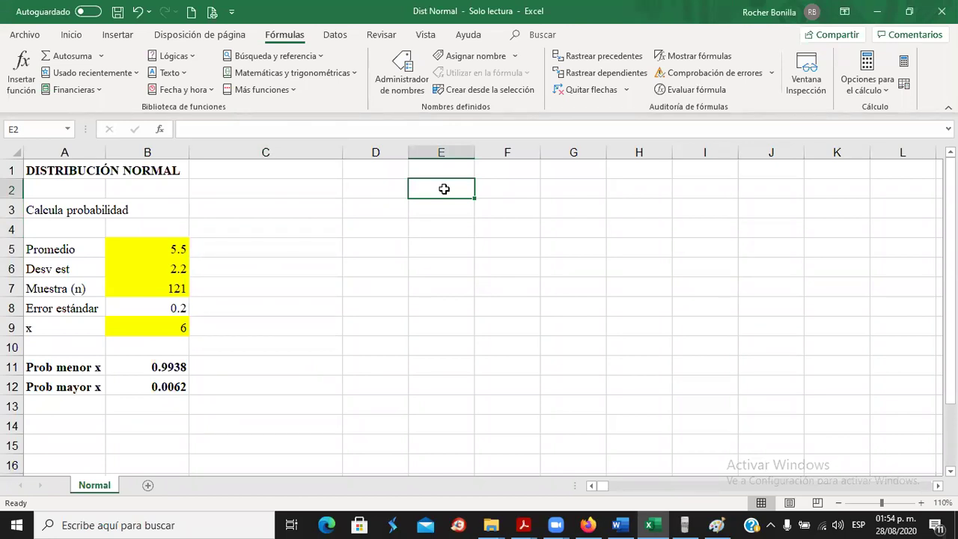
type("1")
key("Return")
Label D3 'P menor 5.3' and D4 'P mayor 5.7'.
key("Left")
type("P")
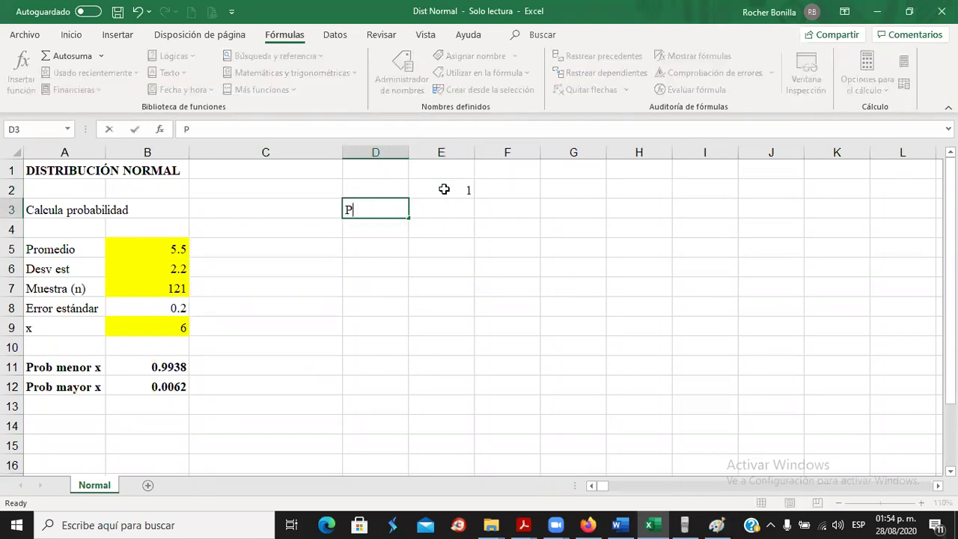
type(" menor 5.3")
key("Return")
type("P ")
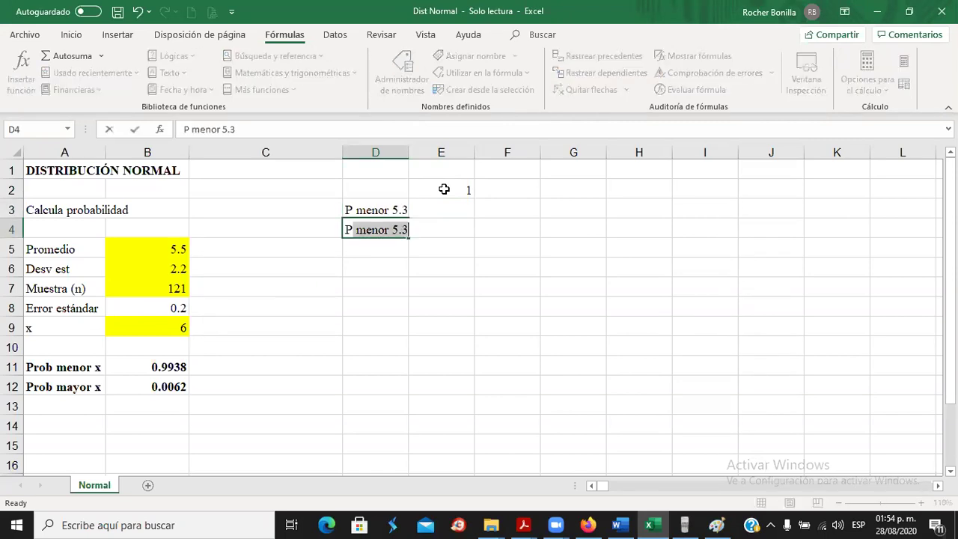
type("mayot")
key("BackSpace")
type("r")
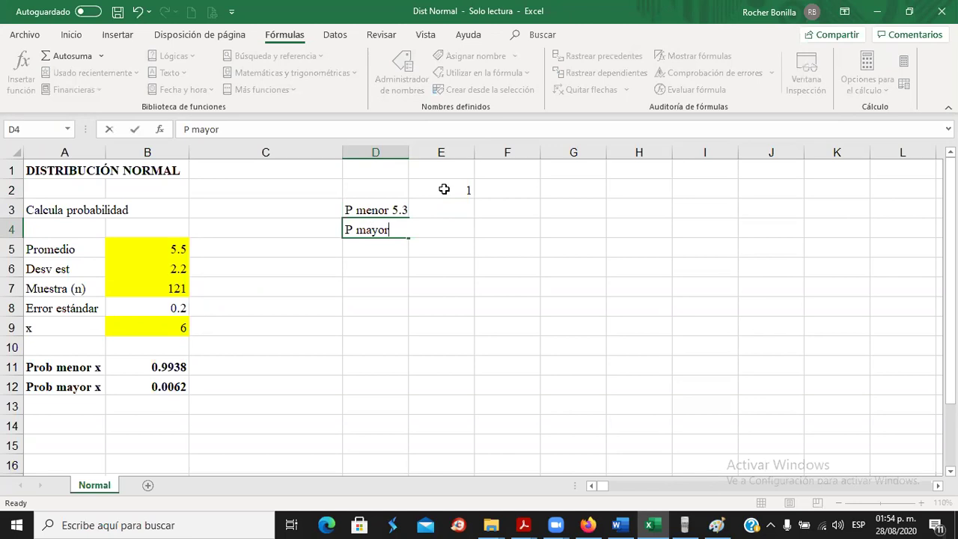
type(" 5.7")
key("Return")
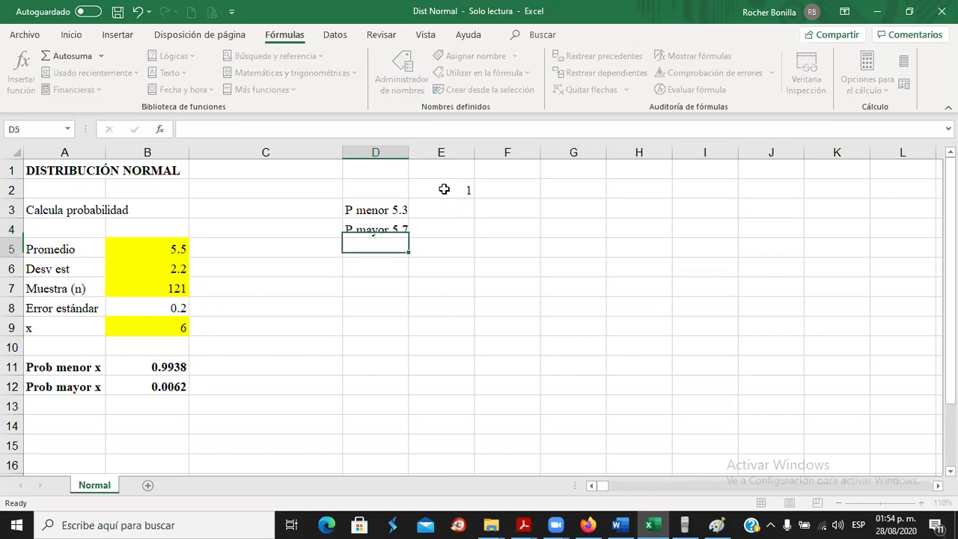
Set x in B9 to 5.3 and record the lower-tail probability 0.1587 in E3.
left_click(449, 211)
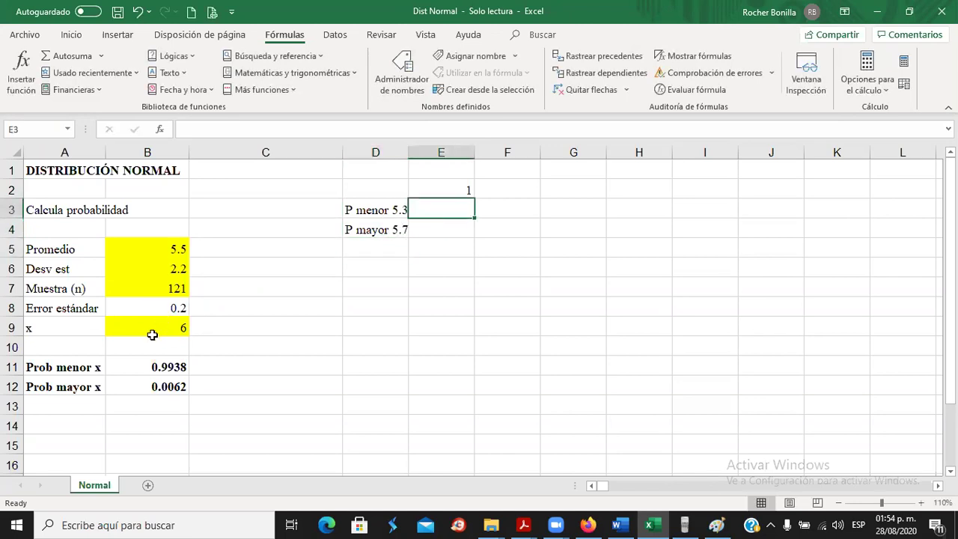
left_click(135, 326)
type("5.3")
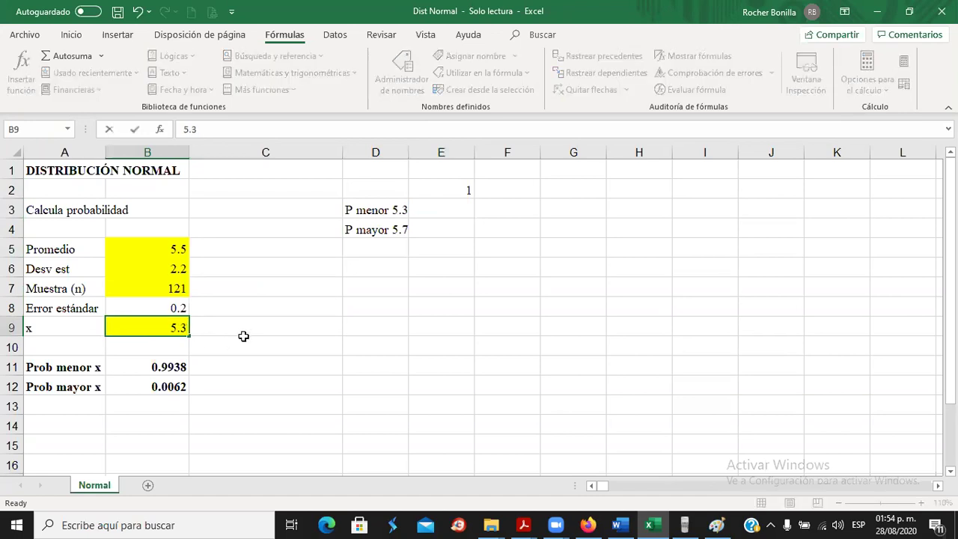
key("Return")
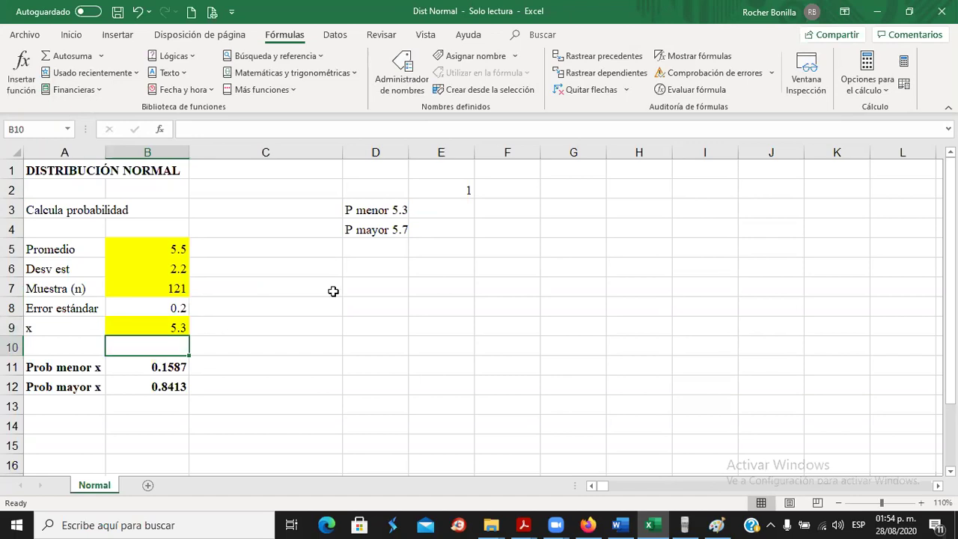
left_click(443, 210)
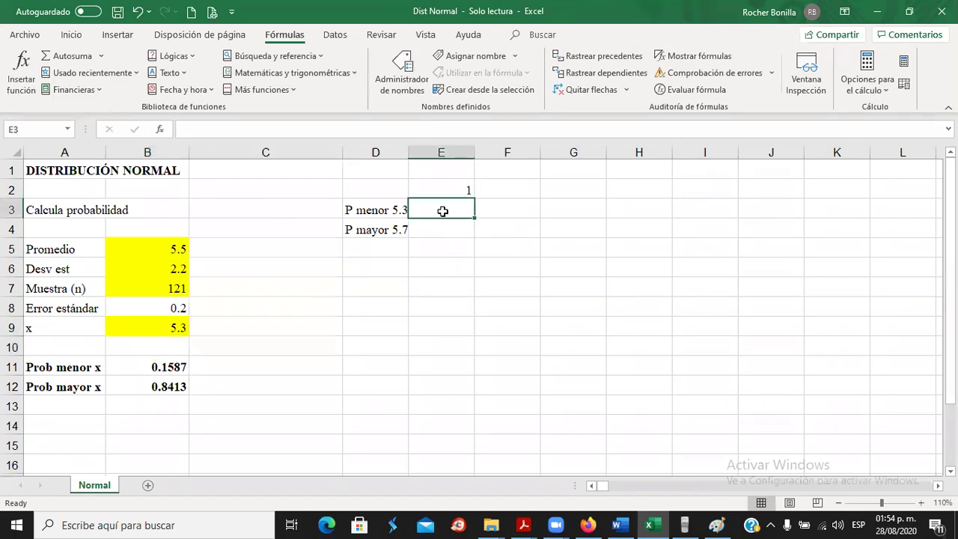
type("0.1587")
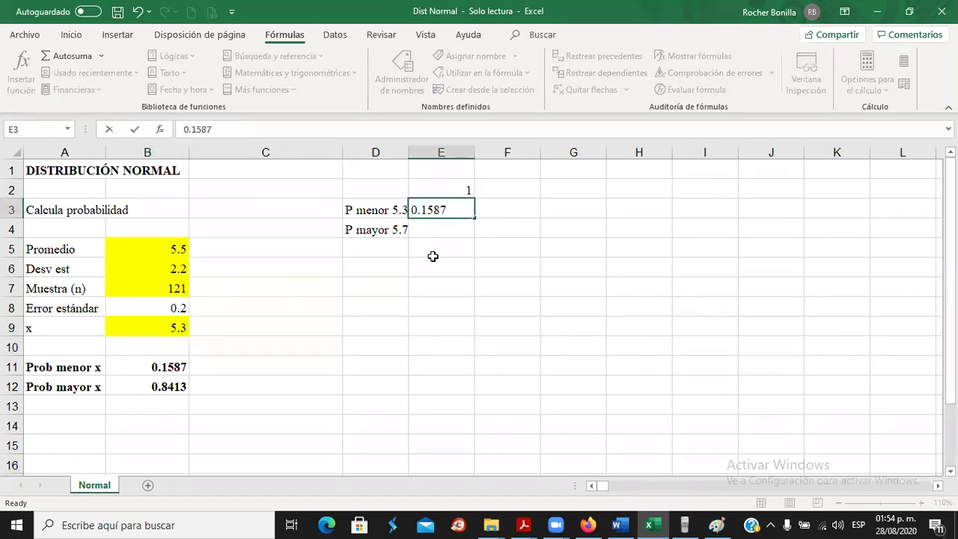
left_click(439, 230)
Set x in B9 to 5.7 and record the upper-tail probability 0.1587 in E4.
left_click(165, 328)
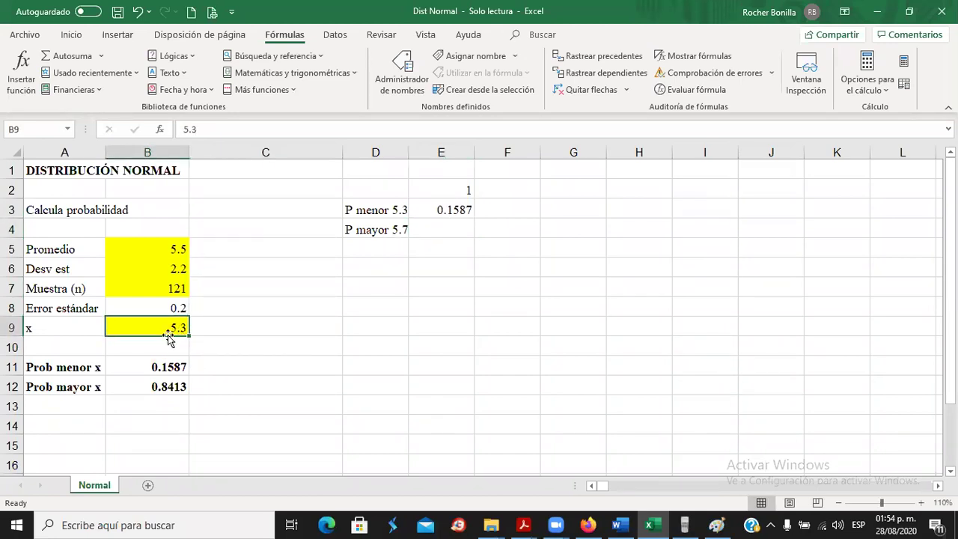
type("5.7")
key("Return")
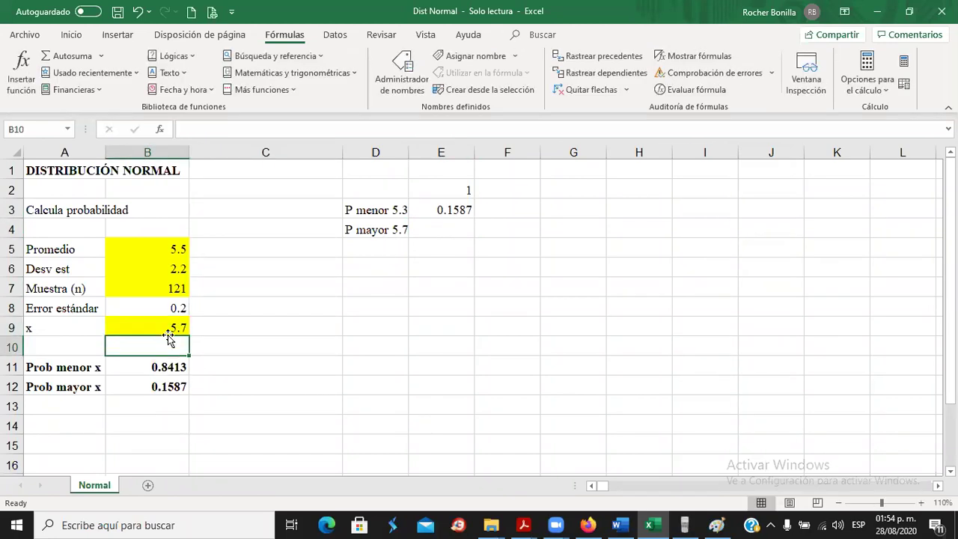
left_click(151, 387)
left_click(441, 230)
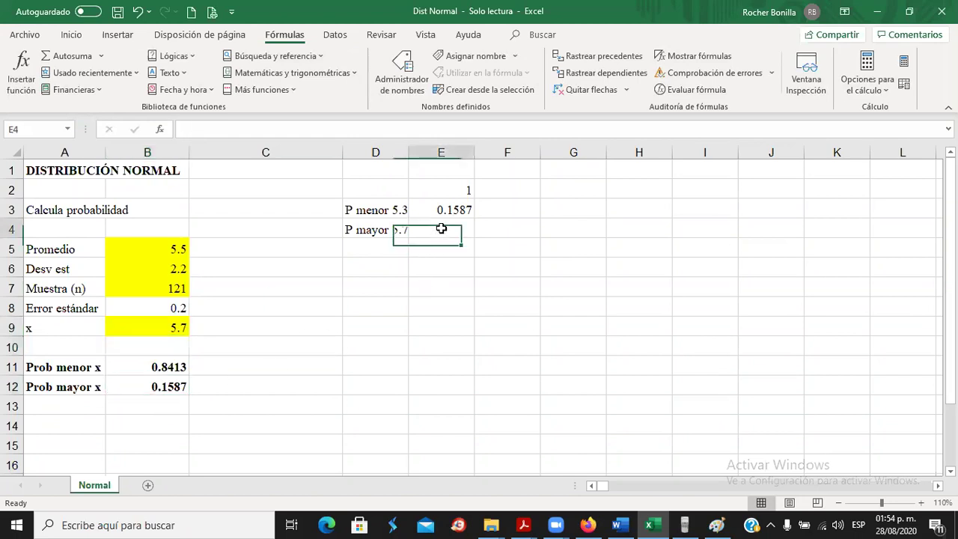
type("0.15")
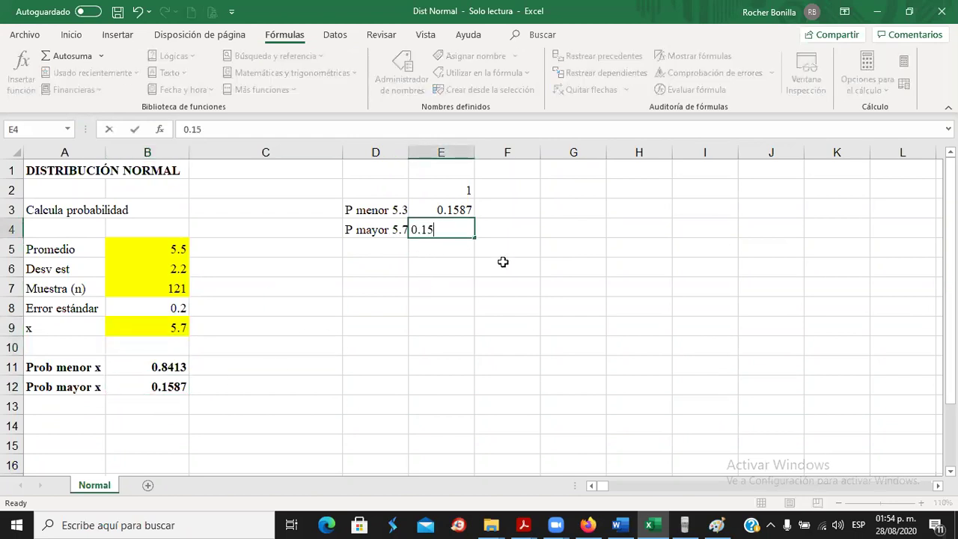
type("87")
key("Return")
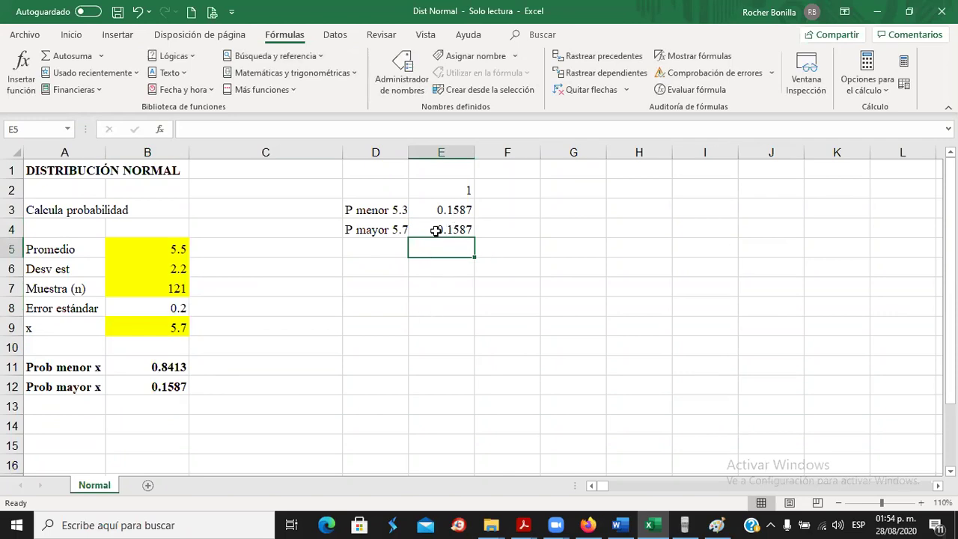
Enter =+E2-E3-E4 in E7, giving 0.6826 between 5.3 and 5.7.
left_click(393, 290)
left_click(465, 291)
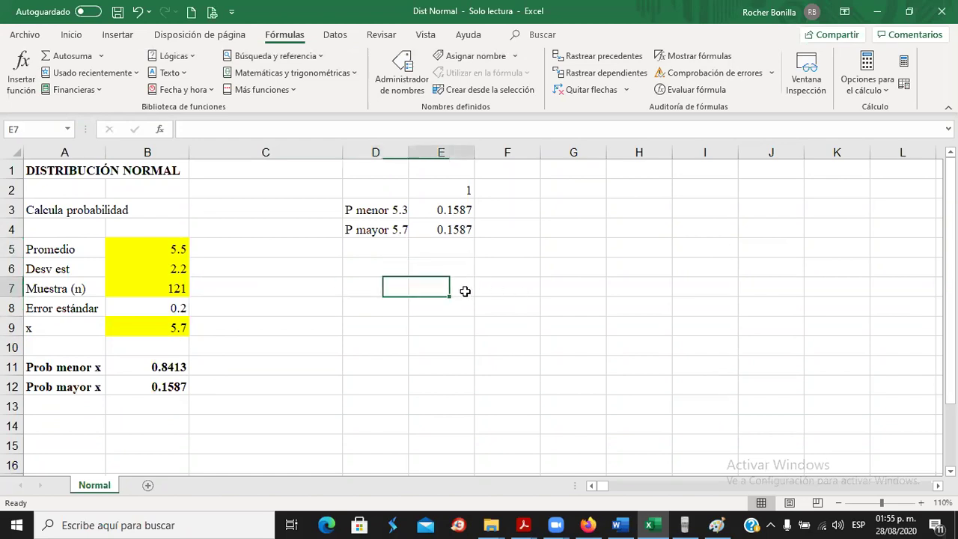
type("+")
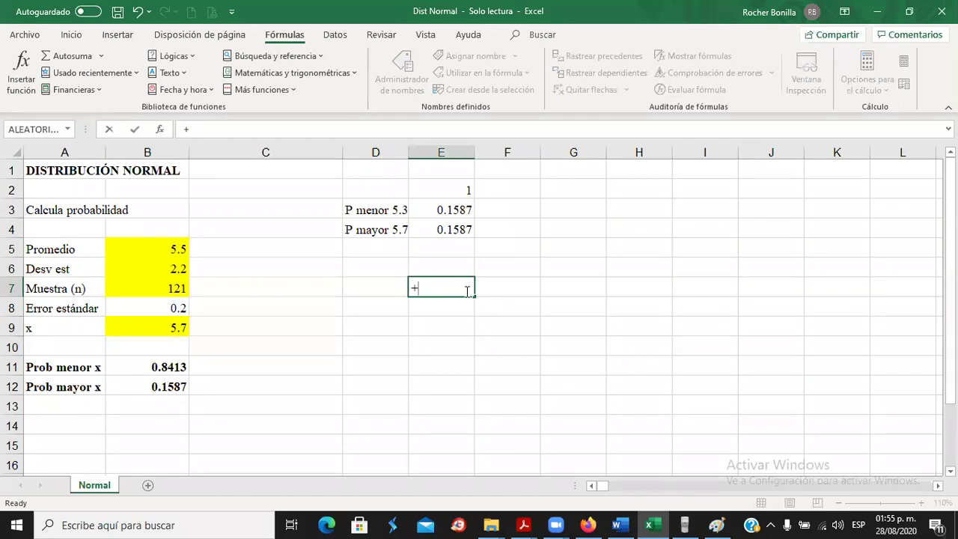
left_click(458, 187)
type("-")
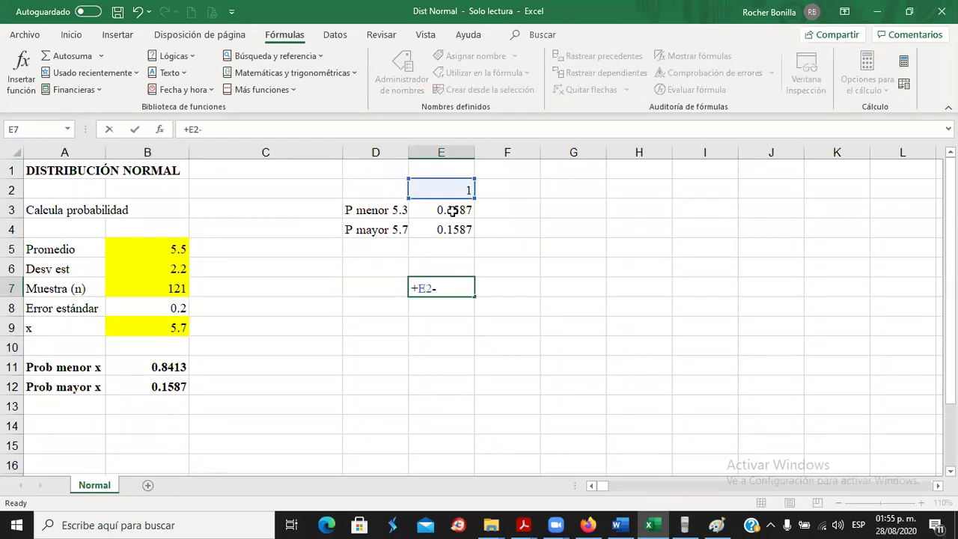
left_click(453, 211)
type("-")
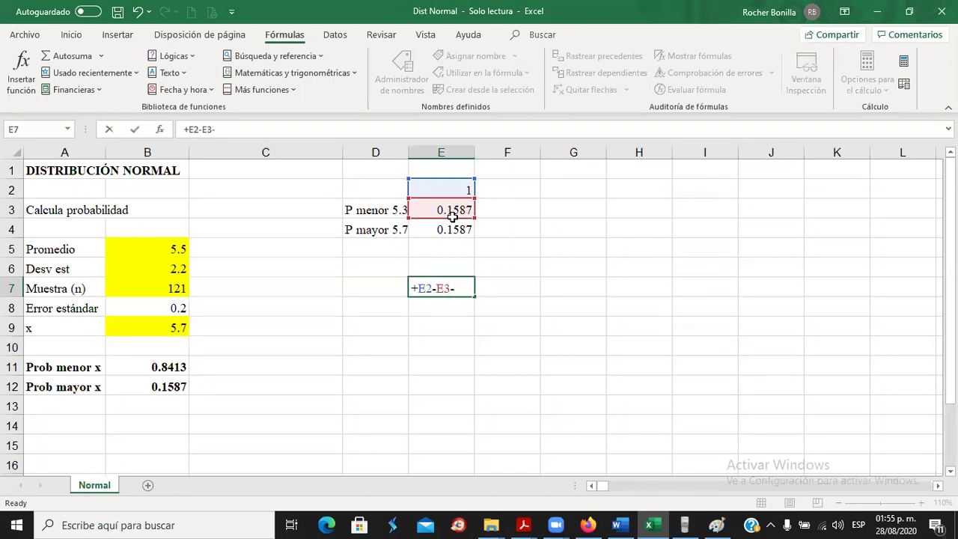
left_click(452, 233)
key("Return")
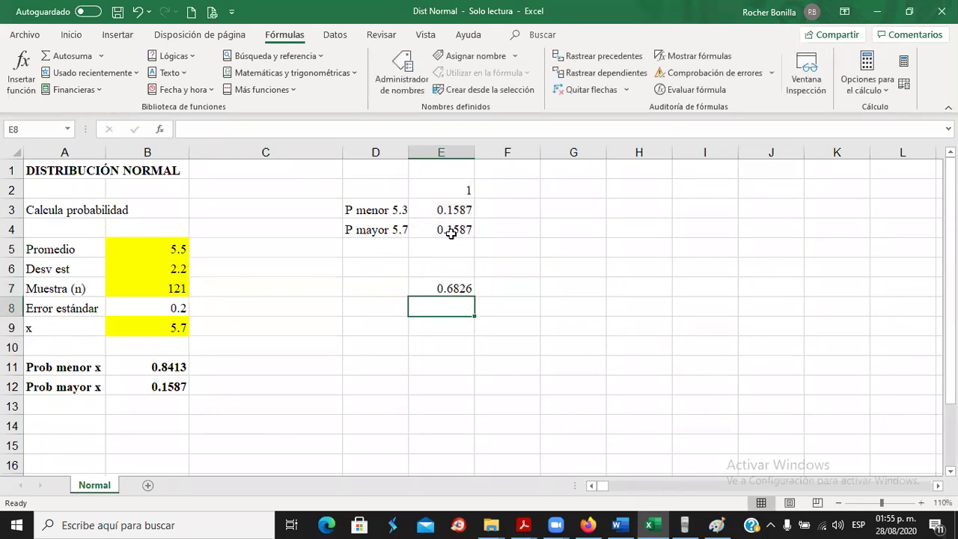
left_click(441, 289)
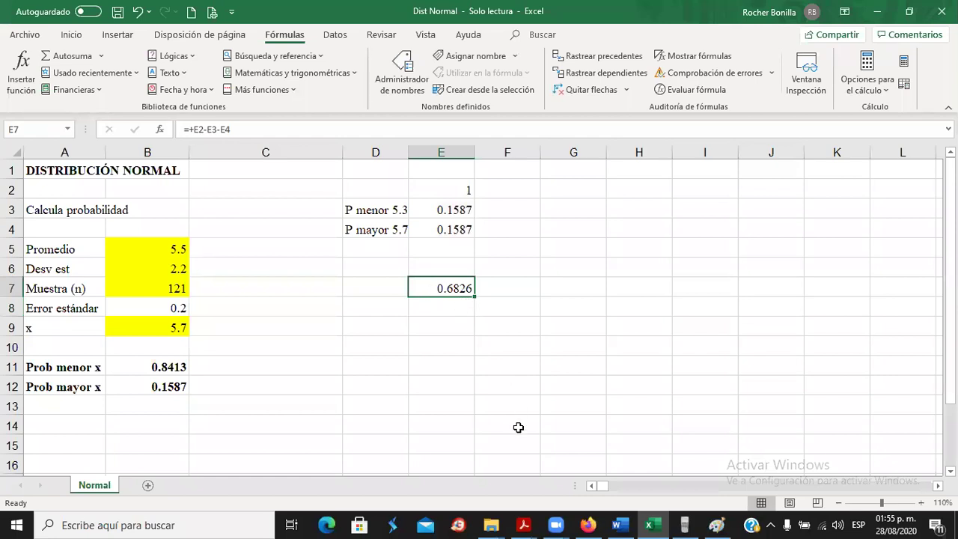
mouse_move(625, 523)
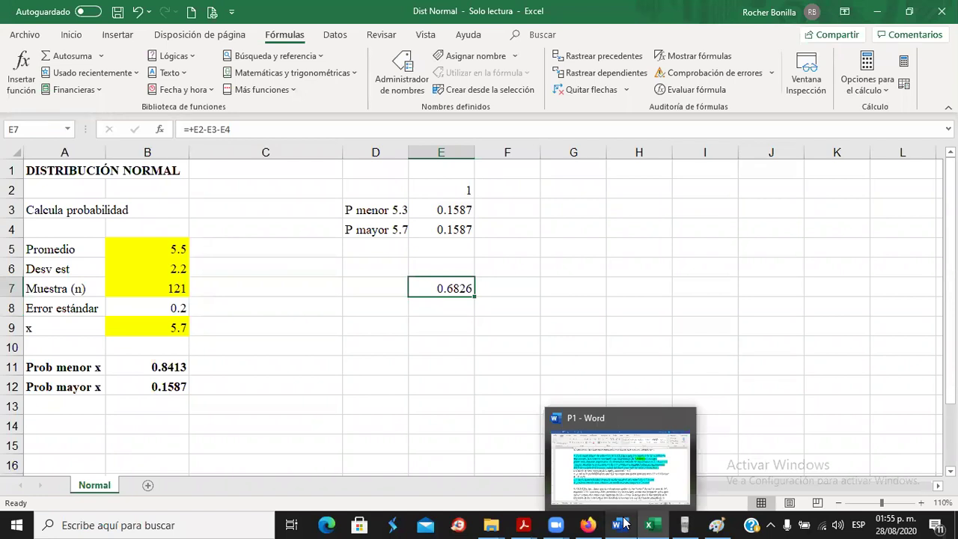
Append 'R = 0.6826' after 'horas.' on problem 3 part c in Word.
left_click(625, 522)
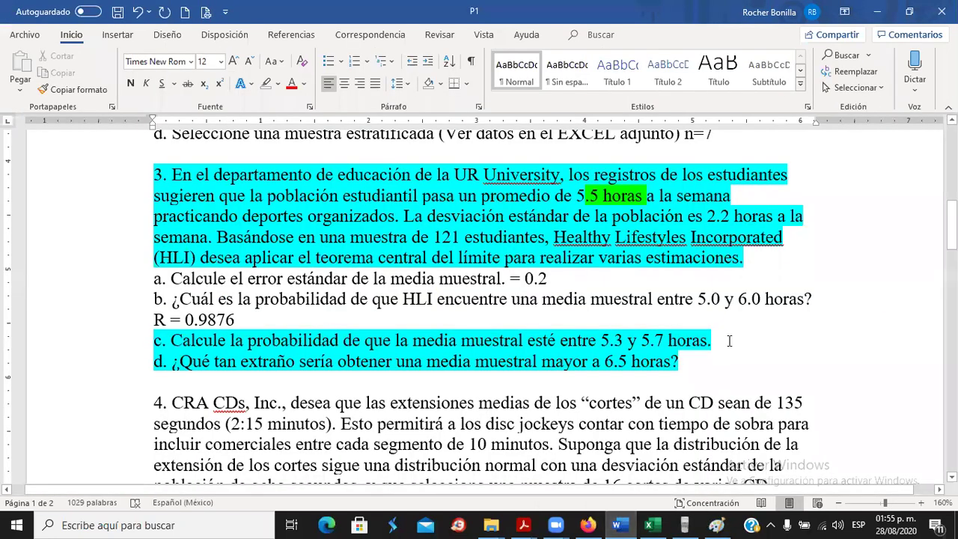
type("R = 0.6826")
key("alt+Tab")
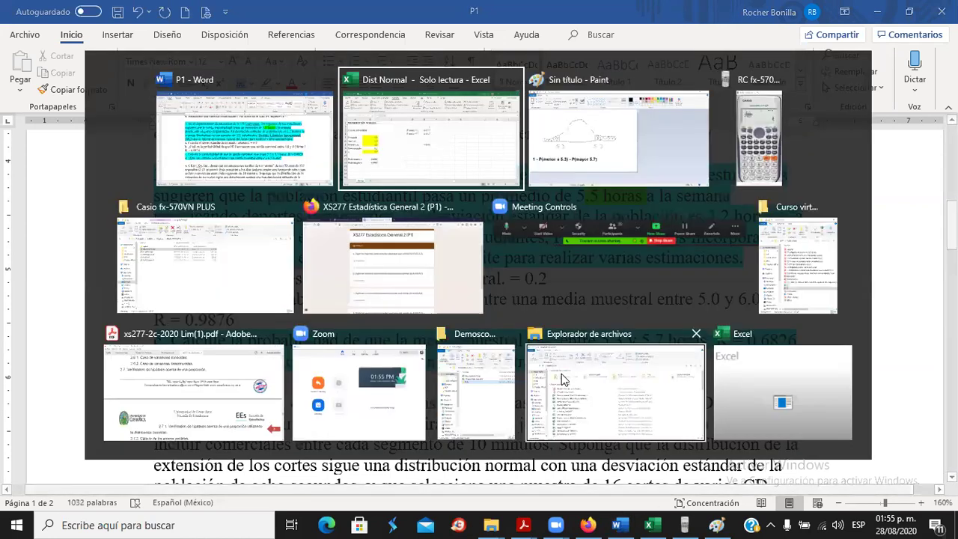
key("Tab")
key("Tab")
key("Tab")
key("Tab")
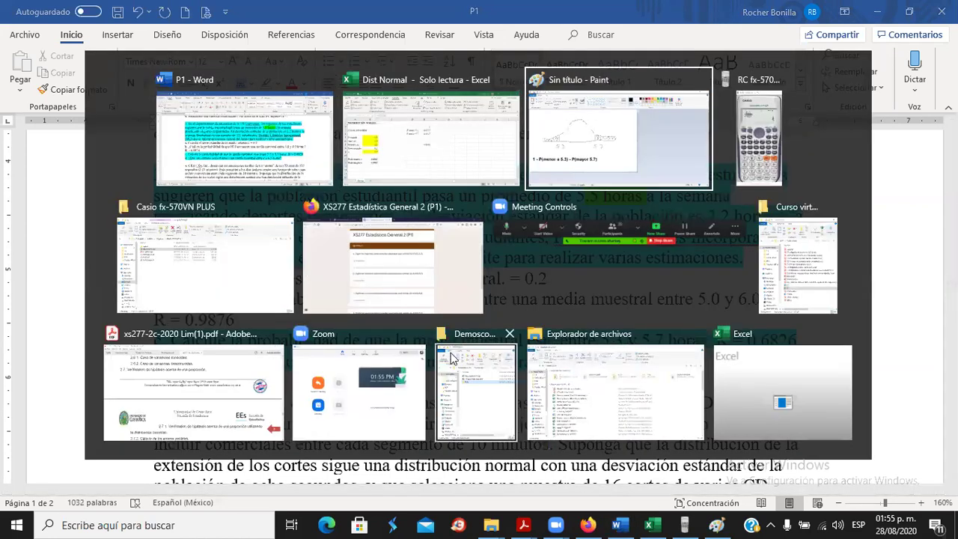
Advance the XS277 answer form to the Ejercicio 3 page.
left_click(387, 231)
scroll(387, 234, "down", 3)
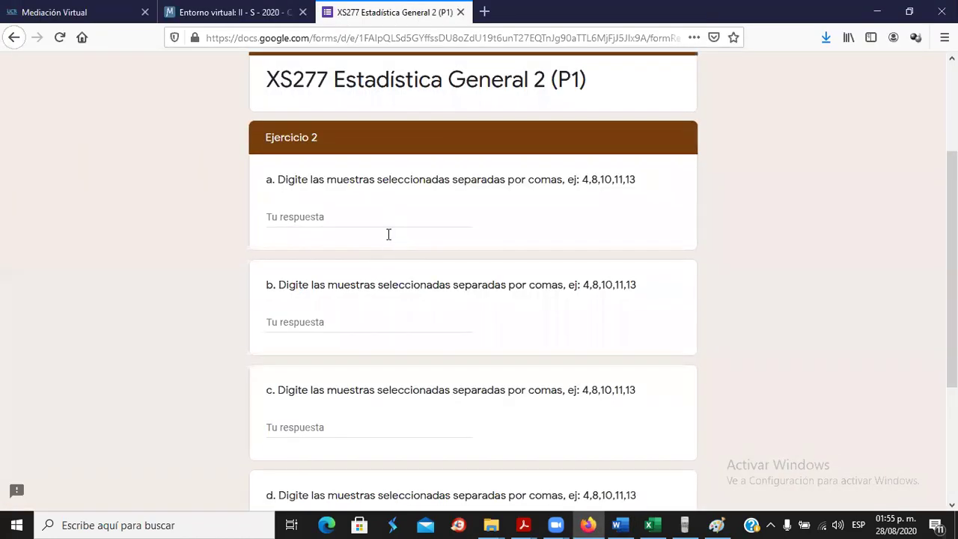
left_click(365, 391)
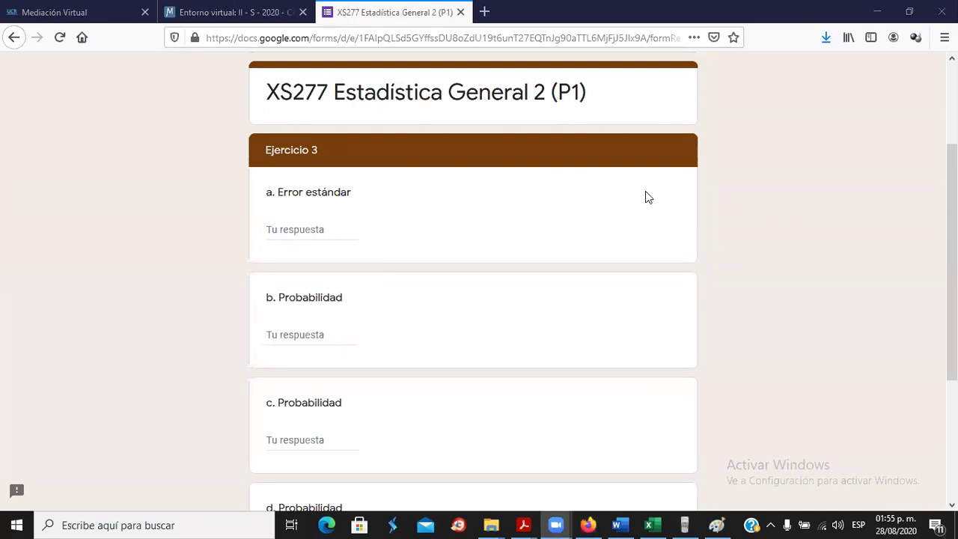
Answer Ejercicio 3 a. Error estándar with 0.2, using a point rather than a comma.
left_click(272, 229)
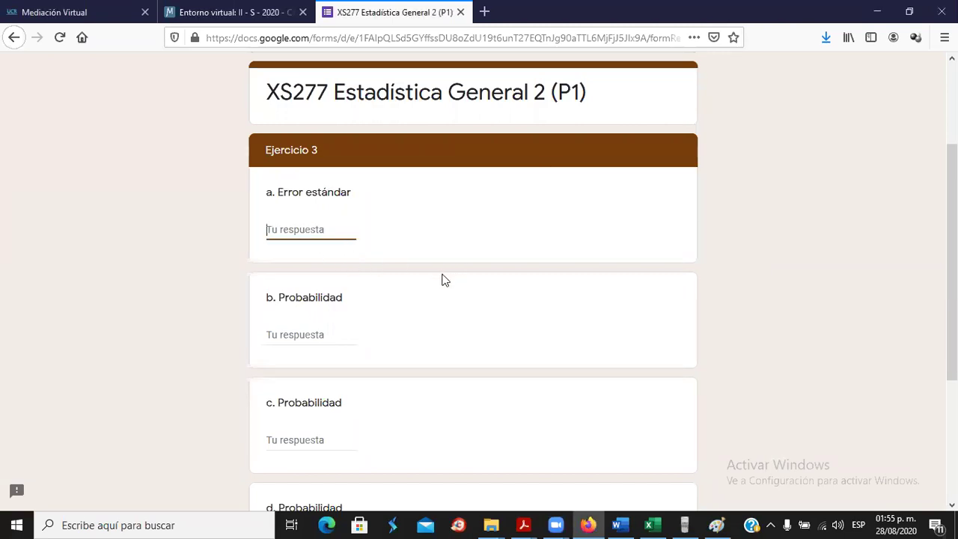
key("alt+Tab")
key("alt+Tab")
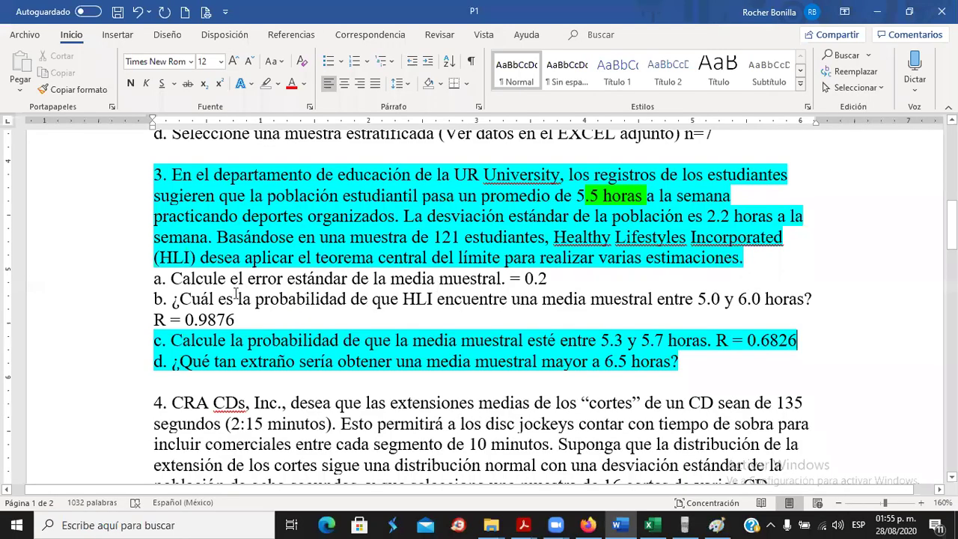
key("alt+Tab")
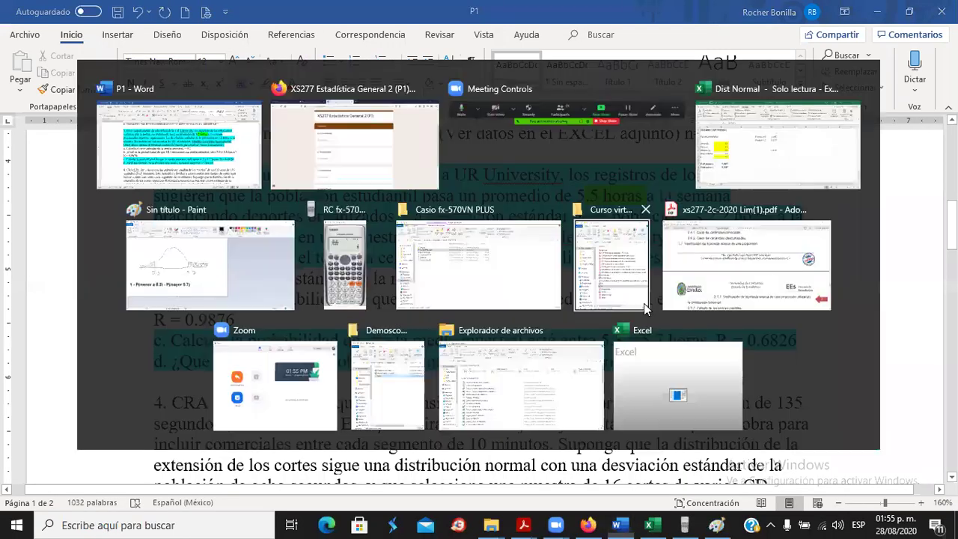
type("0")
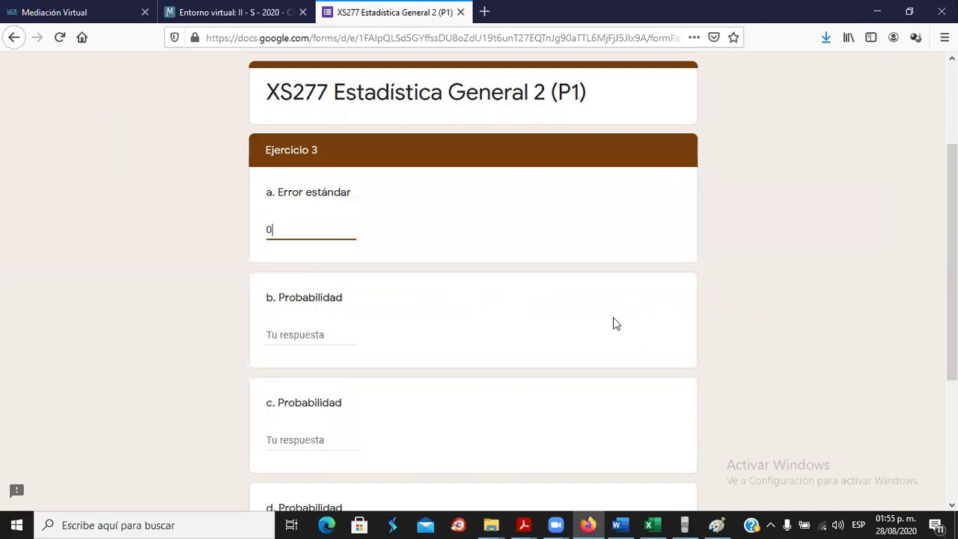
type(",")
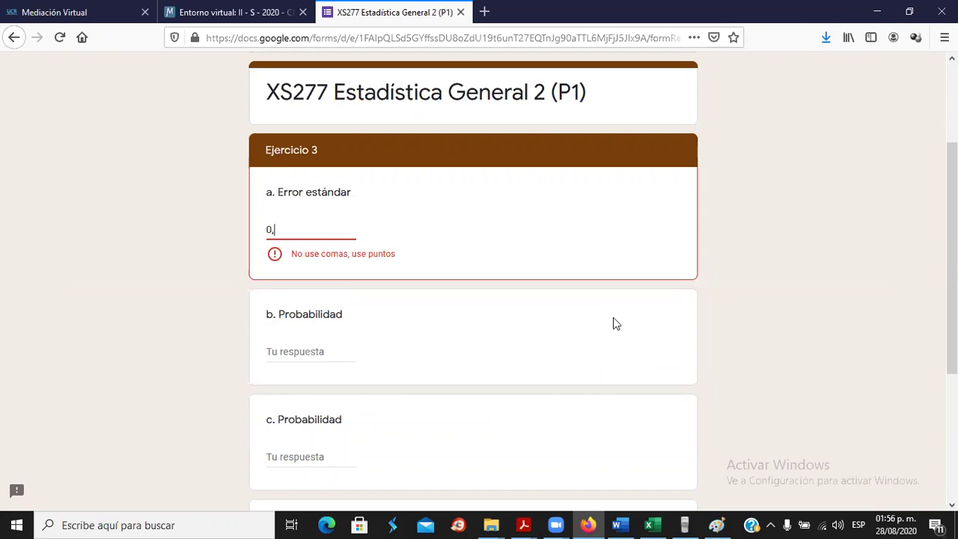
key("BackSpace")
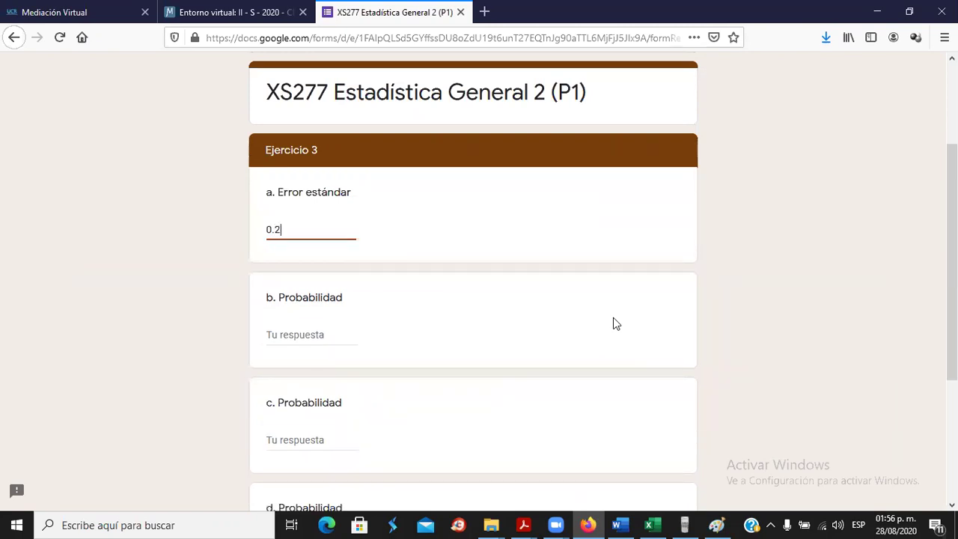
left_click(296, 335)
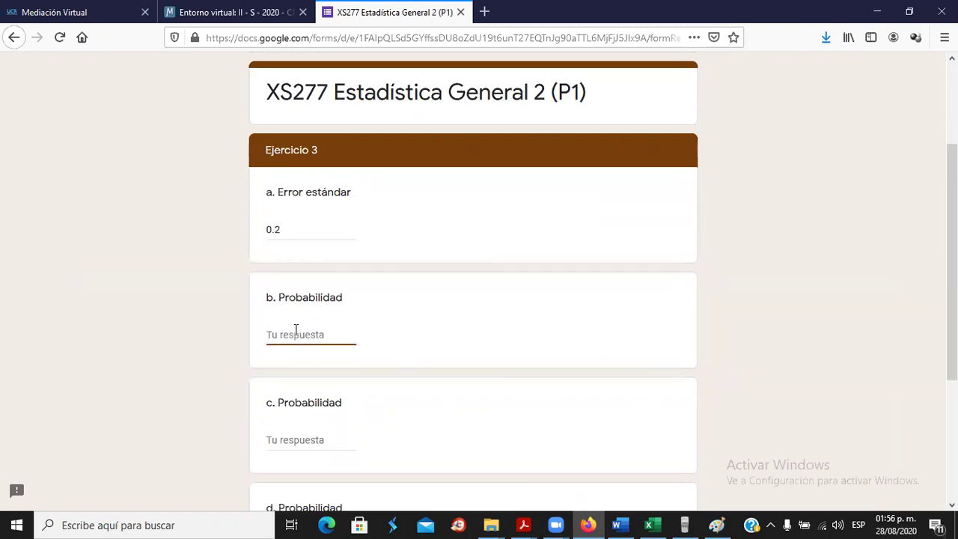
key("alt+Tab")
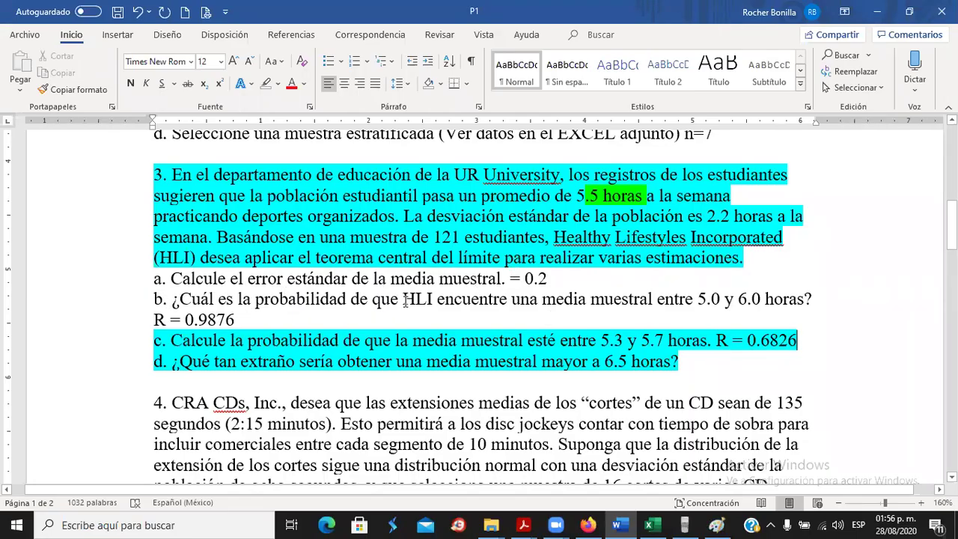
Enter 0.9876 as the answer to Ejercicio 3 b. Probabilidad.
left_click_drag(189, 320, 230, 320)
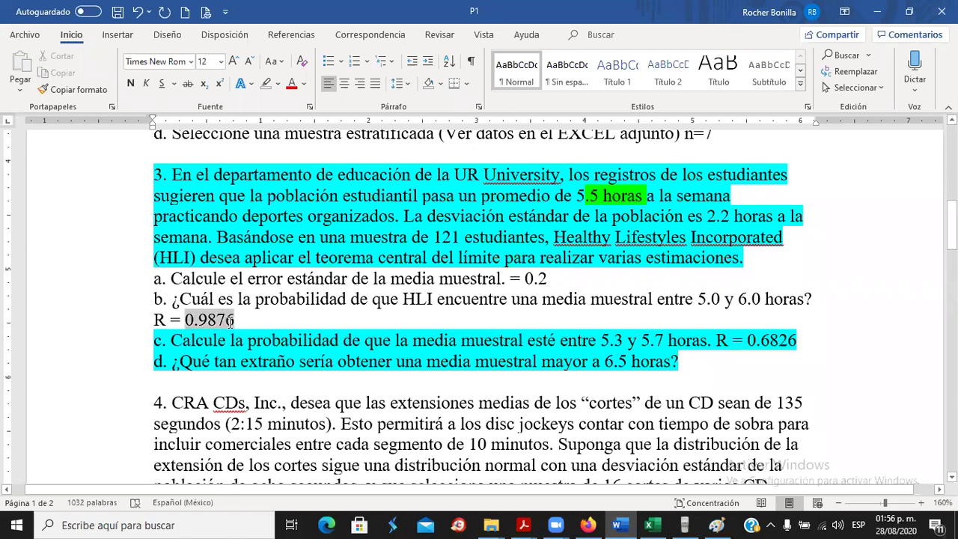
key("alt+Tab")
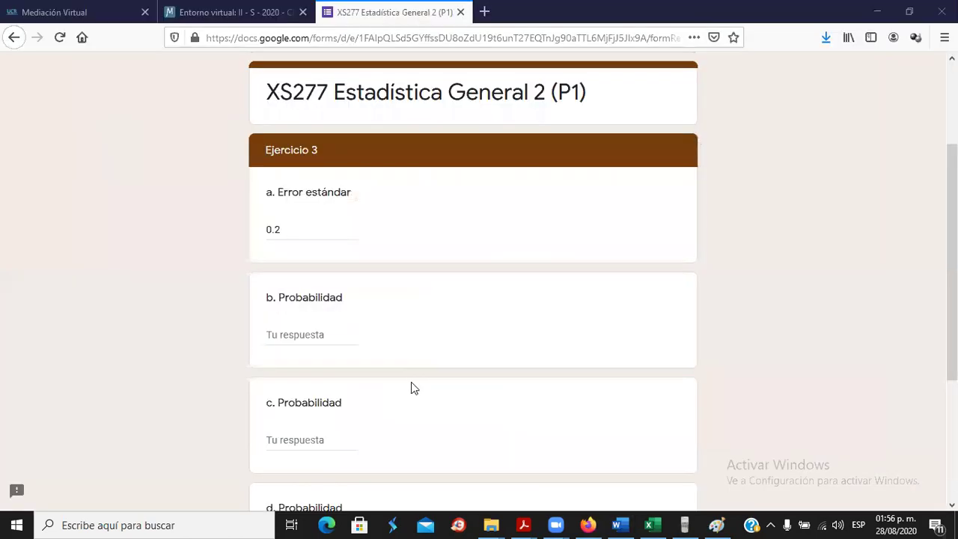
type("0")
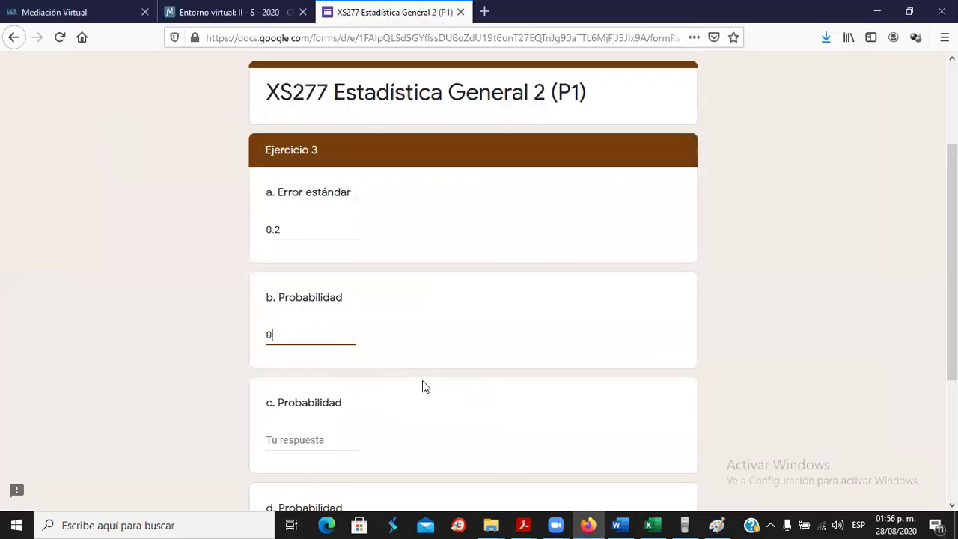
type(",")
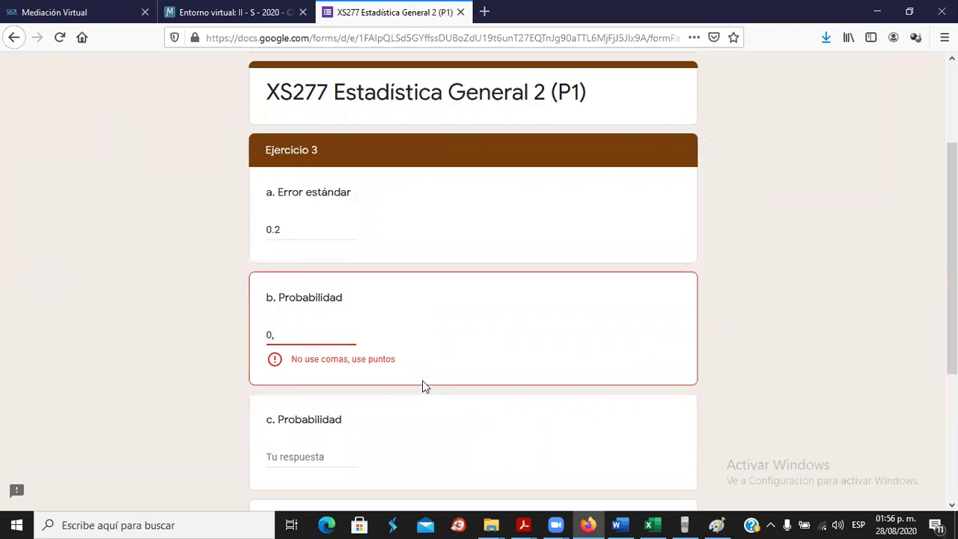
key("BackSpace")
type(".9876")
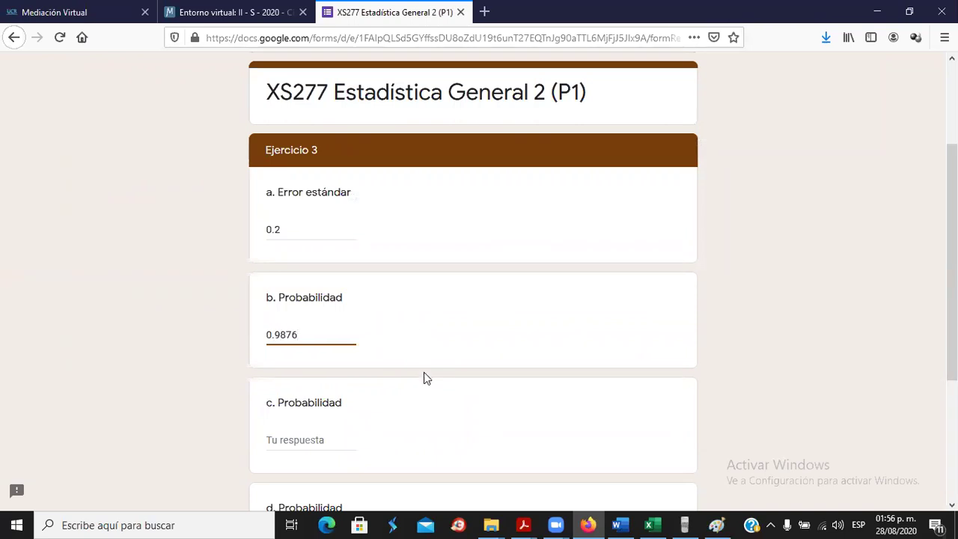
Enter 0.6826 for c. Probabilidad, then check part d in Word.
scroll(424, 372, "down", 3)
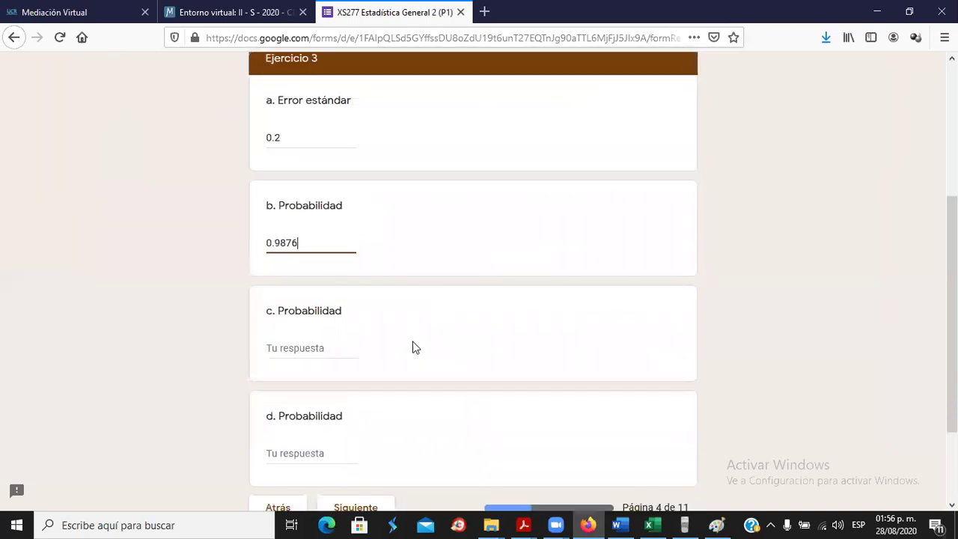
left_click(327, 228)
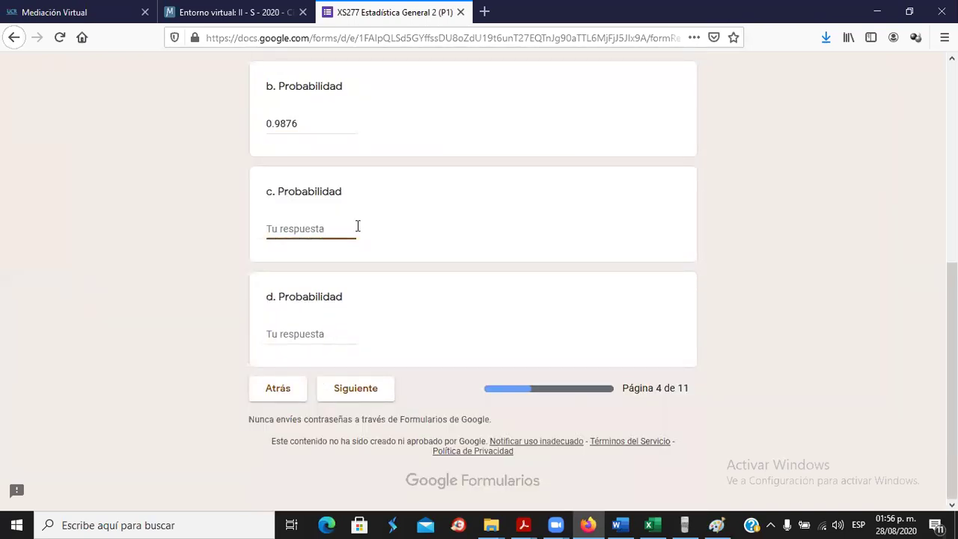
key("alt+Tab")
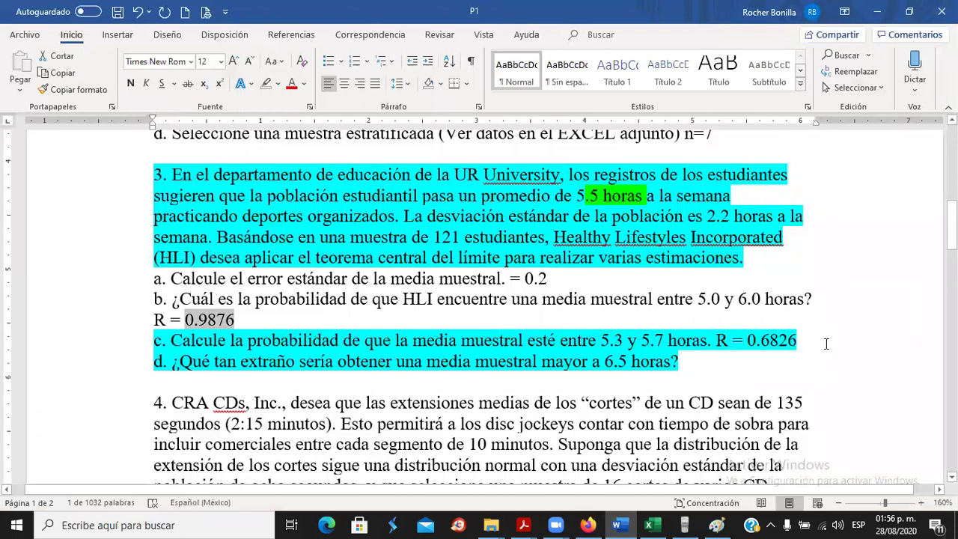
key("alt+Tab")
type("0")
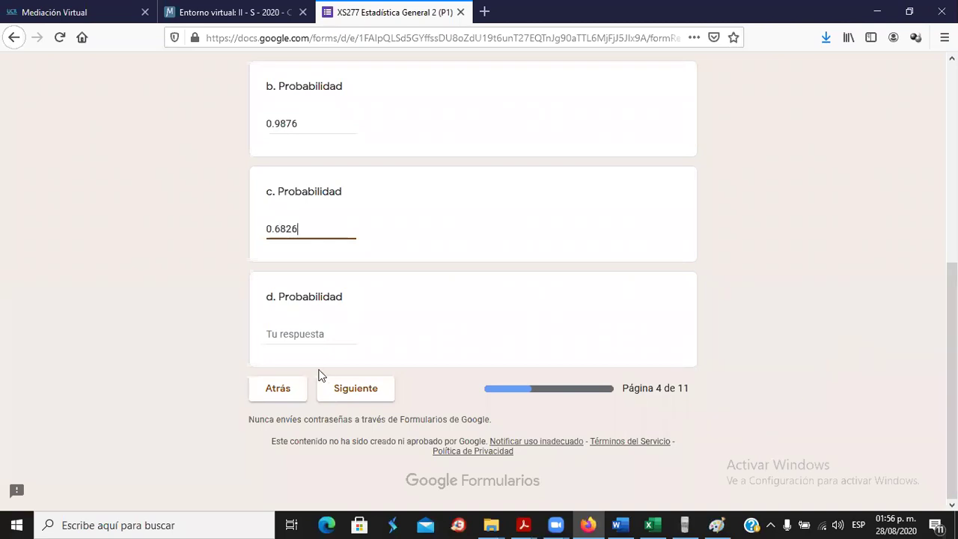
left_click(316, 333)
key("alt+Tab")
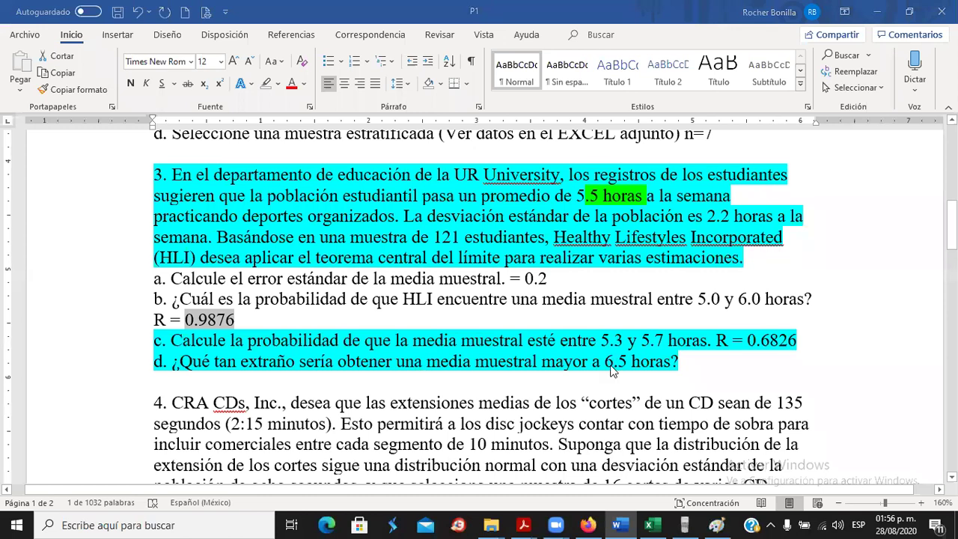
Enter 6.5 as x in B9 and check that B12 shows 0.0000 above it.
key("alt+Tab")
key("alt+Tab")
key("alt+Tab")
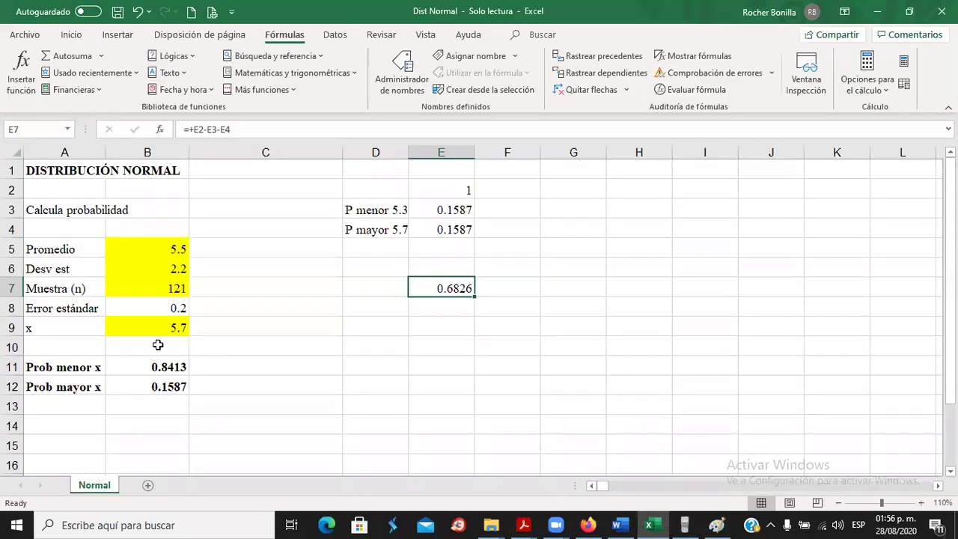
left_click(158, 329)
type("6.5")
key("Return")
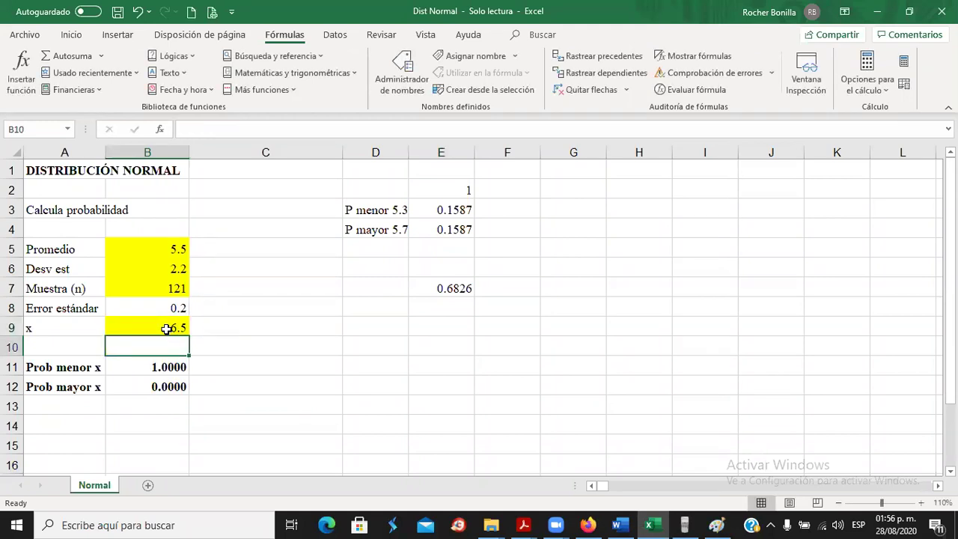
left_click(157, 387)
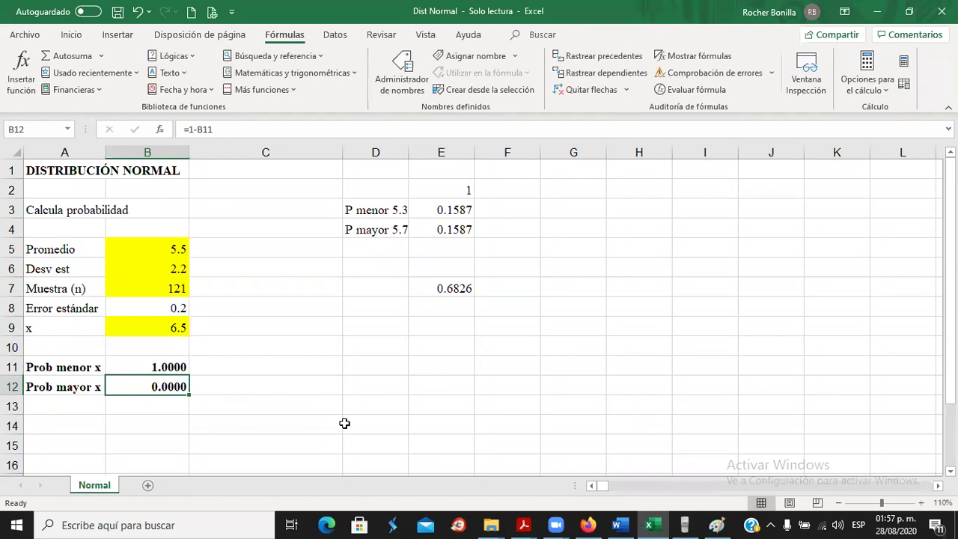
Mark the 6.5 threshold in part d of the problem set, then select tail probabilities E3:E4.
key("alt+Tab")
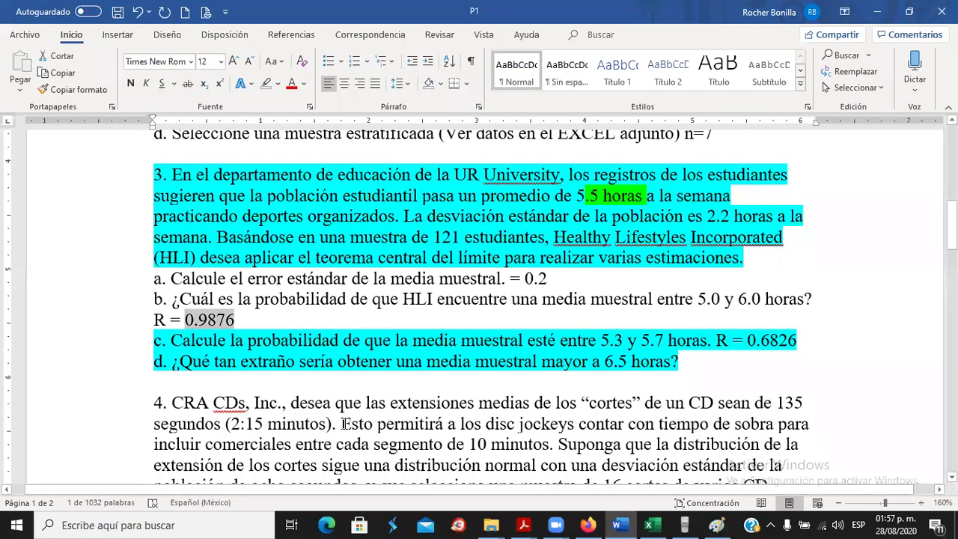
left_click(242, 360)
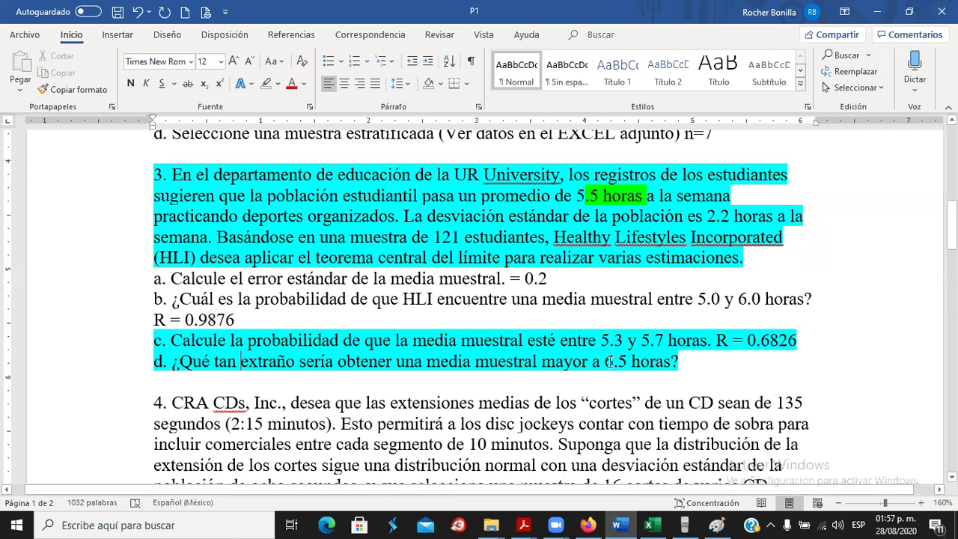
left_click_drag(595, 362, 619, 368)
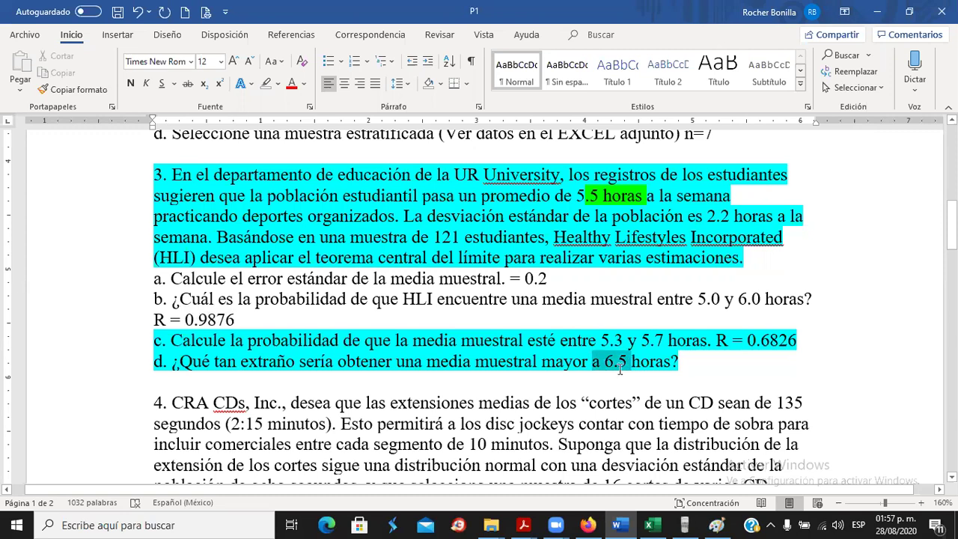
key("alt+Tab")
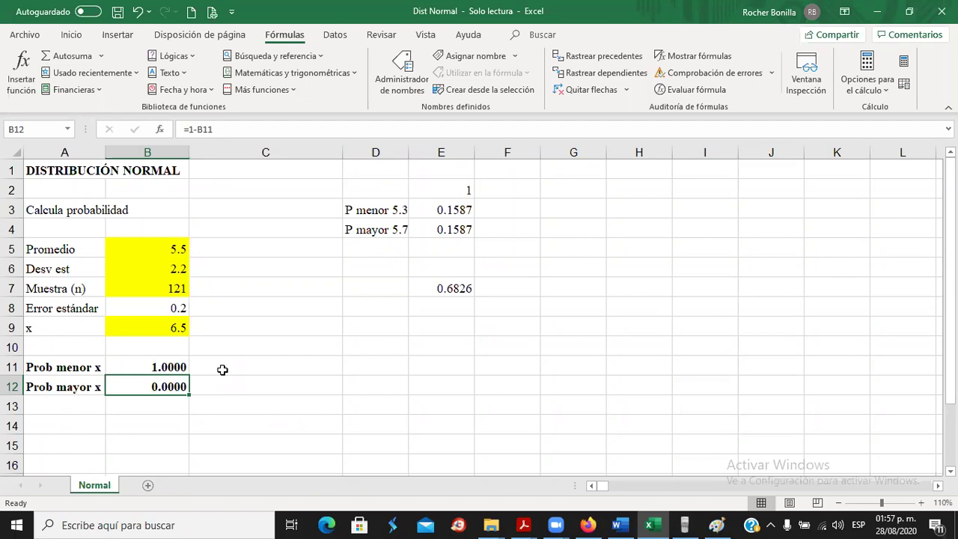
left_click_drag(440, 212, 442, 229)
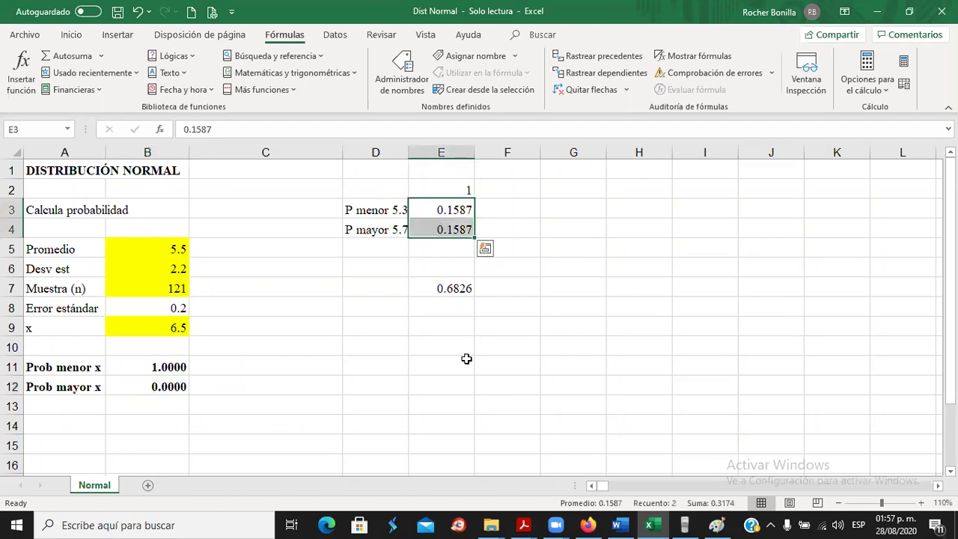
Pencil a vertical line through the bell curve's peak, an arrow from 5.3, and a 5.5 label above it.
left_click(715, 524)
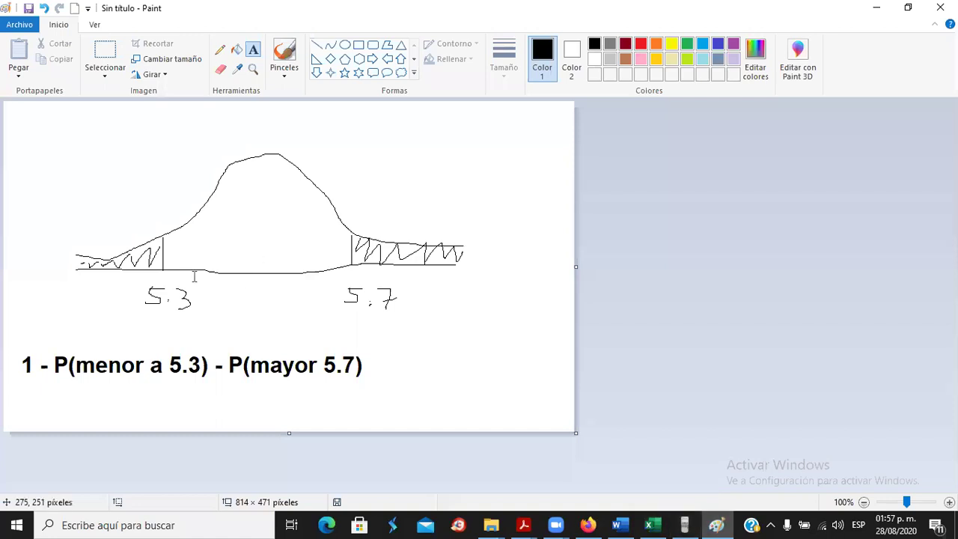
left_click(222, 53)
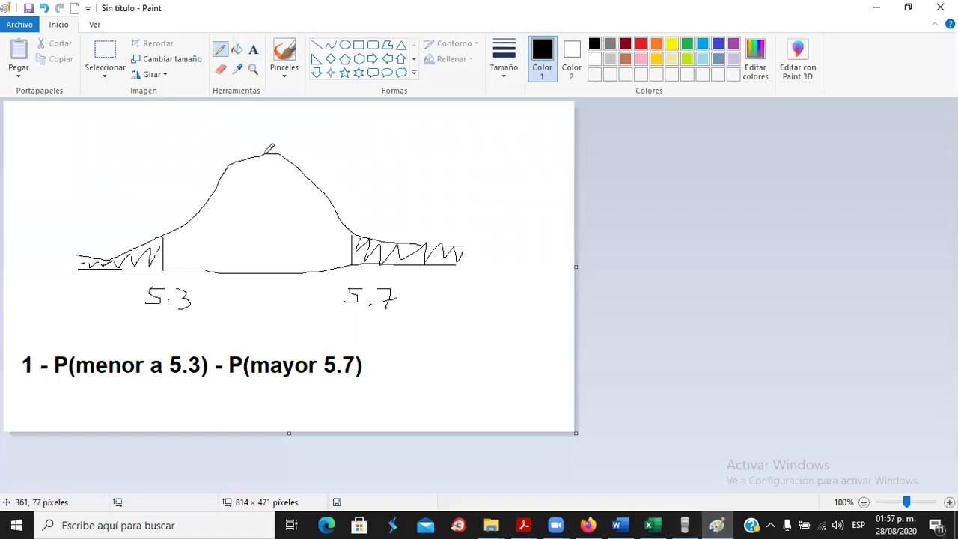
left_click_drag(262, 140, 262, 293)
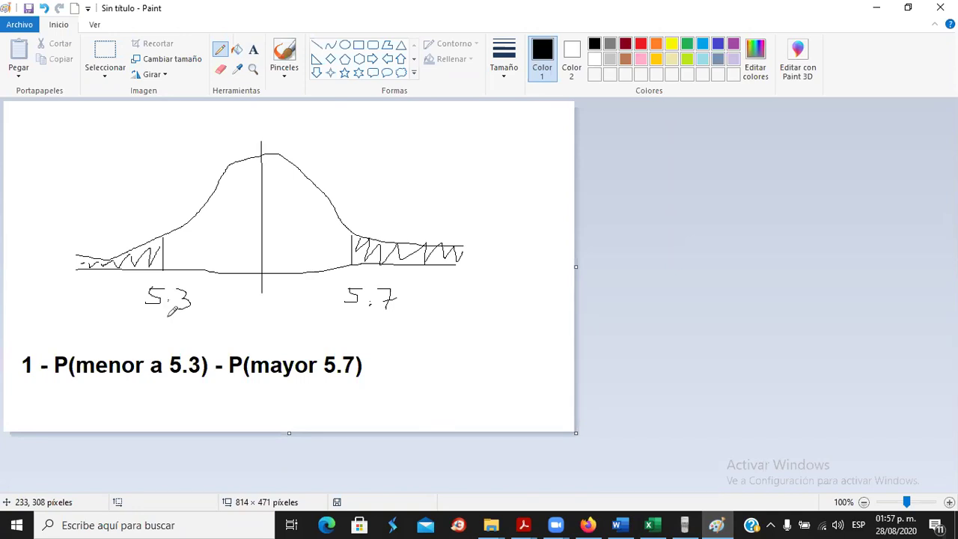
mouse_move(160, 310)
left_mouse_down()
mouse_move(191, 326)
mouse_move(249, 310)
mouse_move(263, 295)
mouse_move(260, 307)
mouse_move(275, 311)
mouse_move(336, 321)
mouse_move(349, 307)
mouse_move(351, 320)
left_mouse_up()
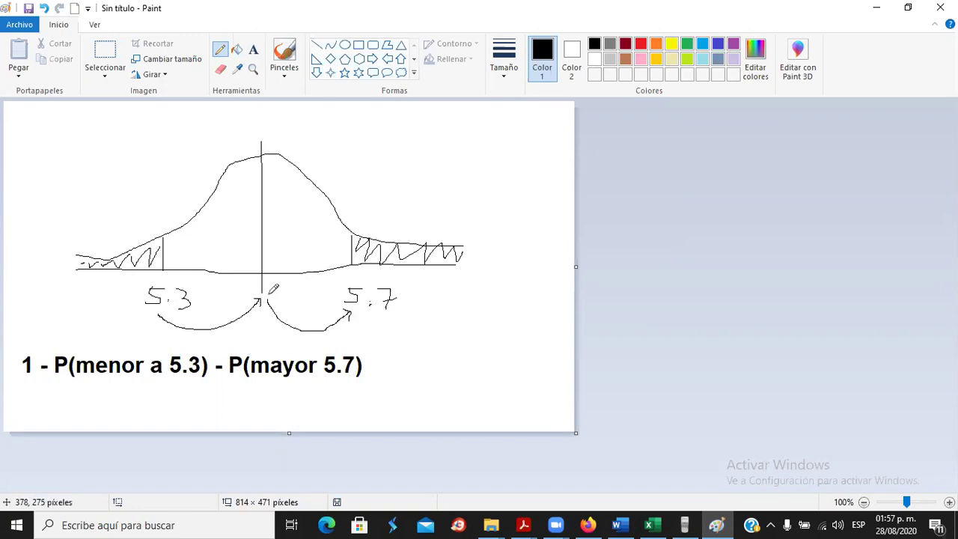
mouse_move(248, 116)
left_mouse_down()
mouse_move(249, 129)
mouse_move(285, 134)
mouse_move(296, 118)
left_mouse_up()
left_click(267, 127)
left_click(876, 8)
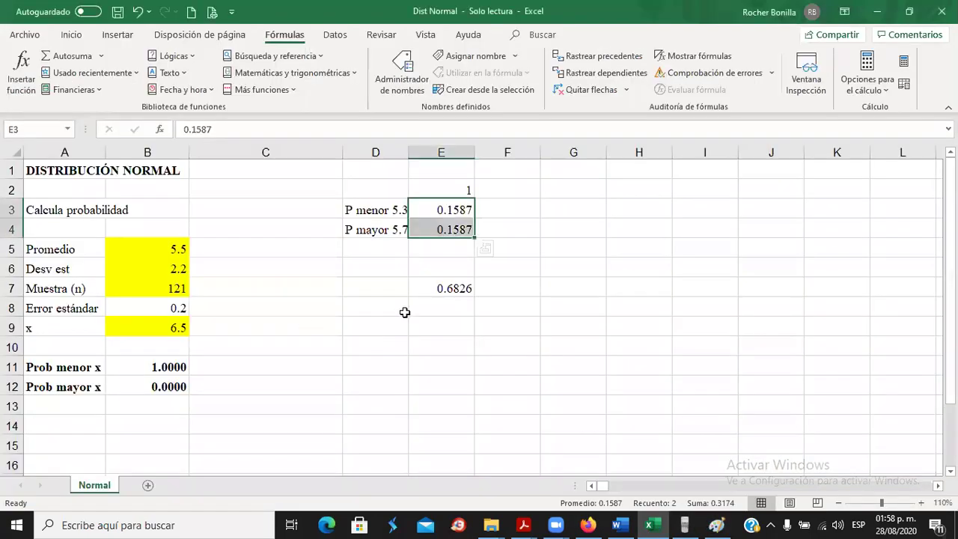
left_click(375, 333)
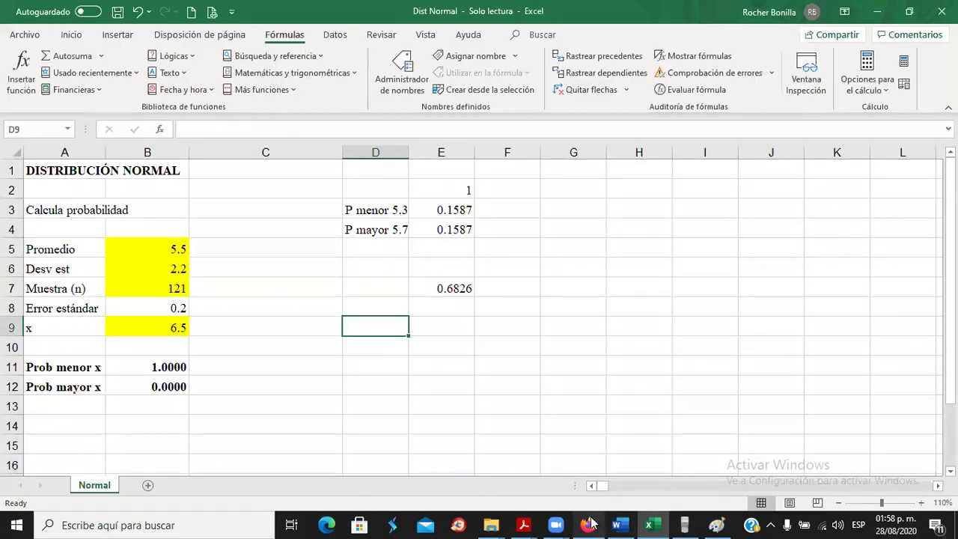
mouse_move(623, 521)
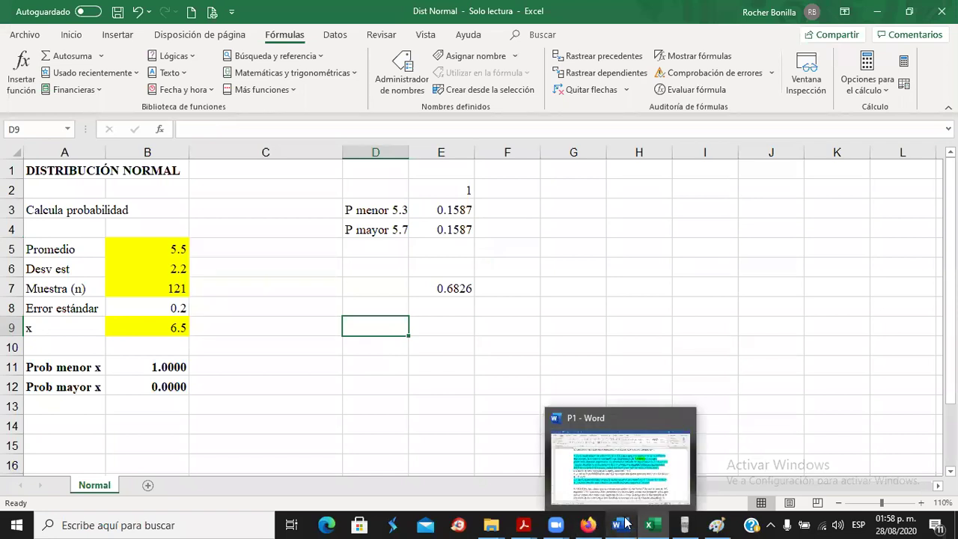
left_click(635, 478)
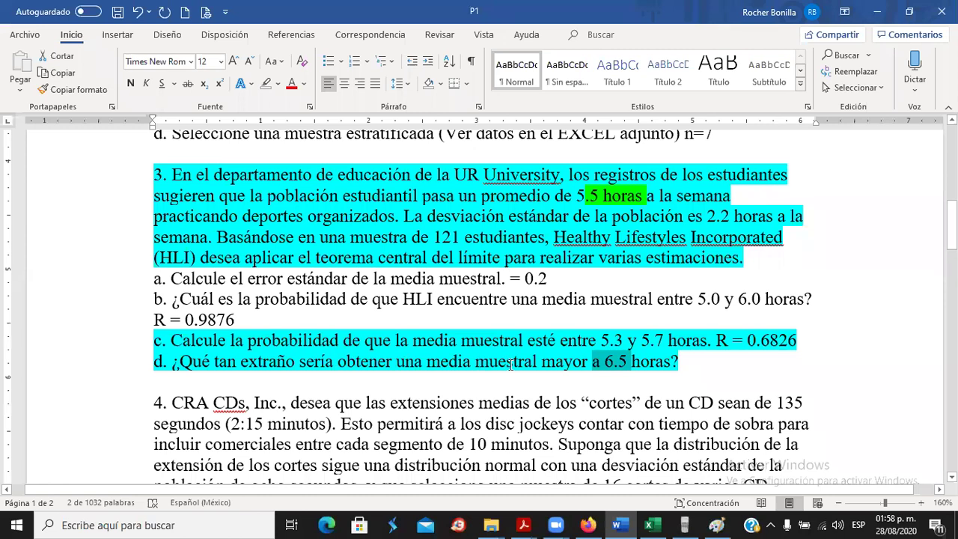
key("alt+Tab")
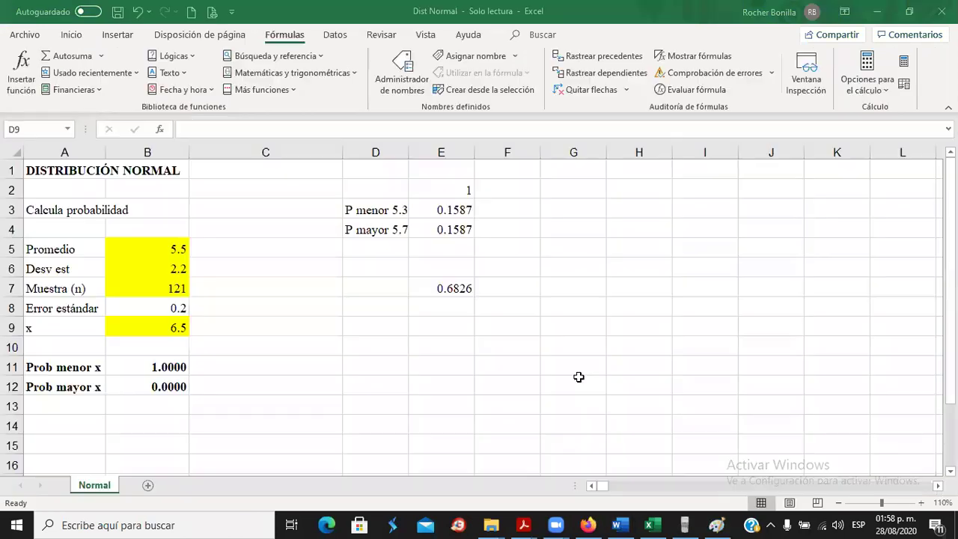
left_click(173, 388)
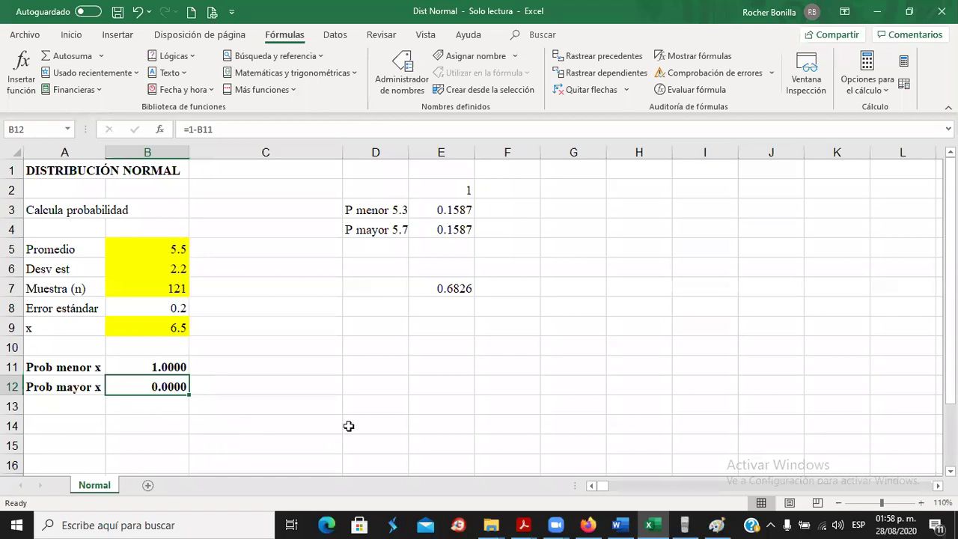
Type 0.0000 into the d. Probabilidad field of Ejercicio 3.
left_click(591, 522)
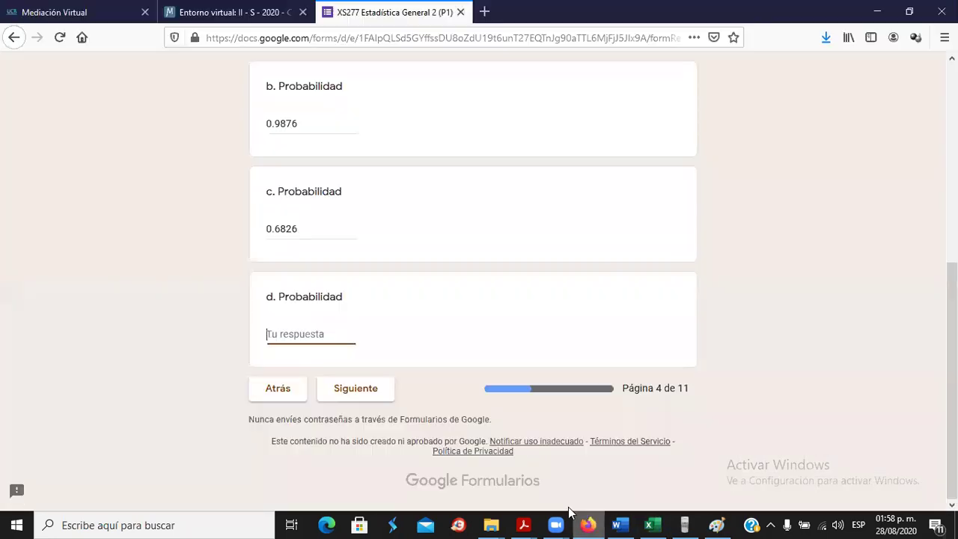
type("0.")
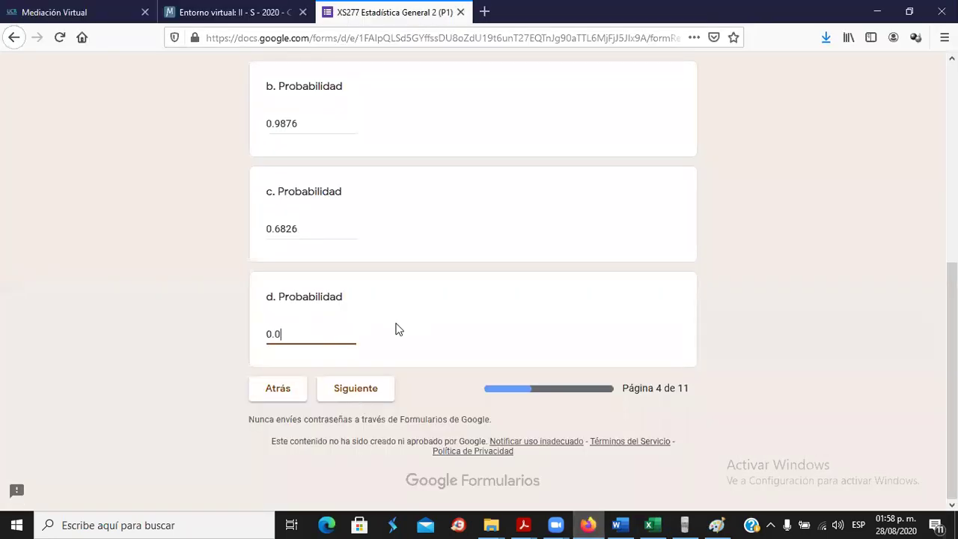
type("0000")
left_click(333, 227)
left_click(317, 335)
Review the sample description in problem 4 of the problem set.
key("alt+Tab")
key("alt+Tab+Tab")
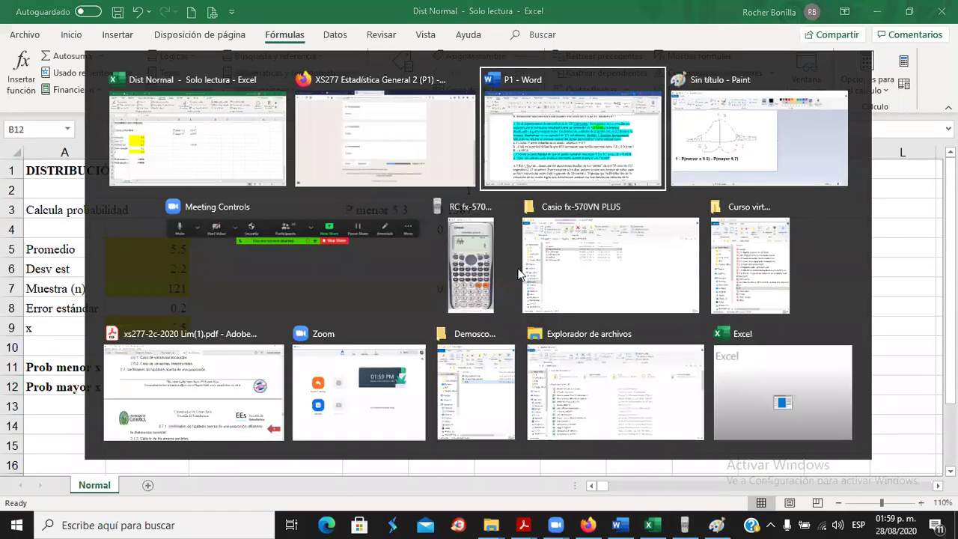
scroll(324, 329, "down", 3)
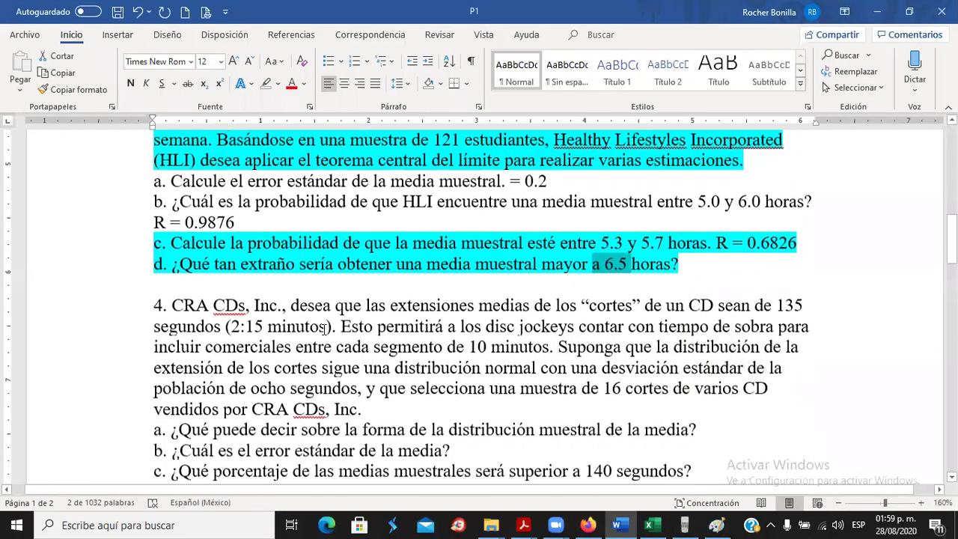
scroll(324, 329, "down", 1)
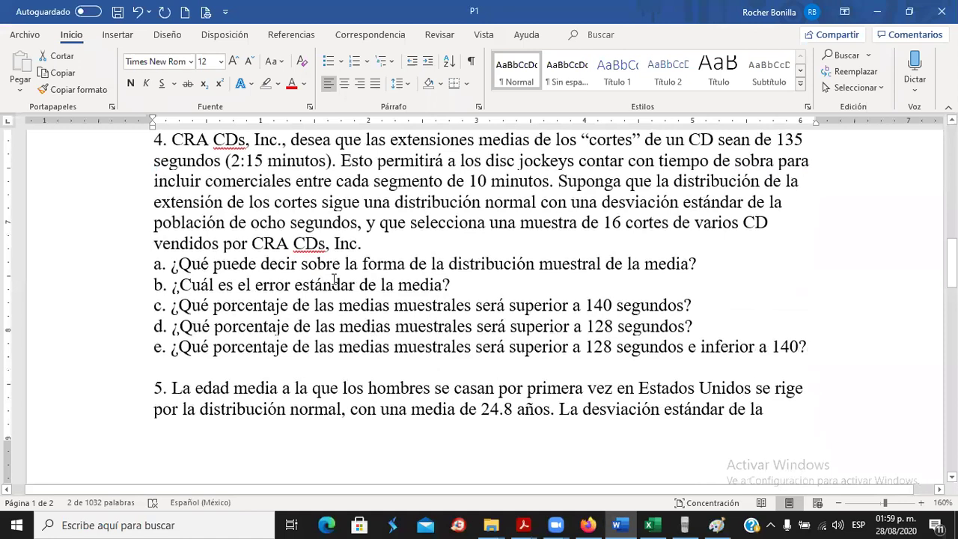
scroll(334, 281, "up", 1)
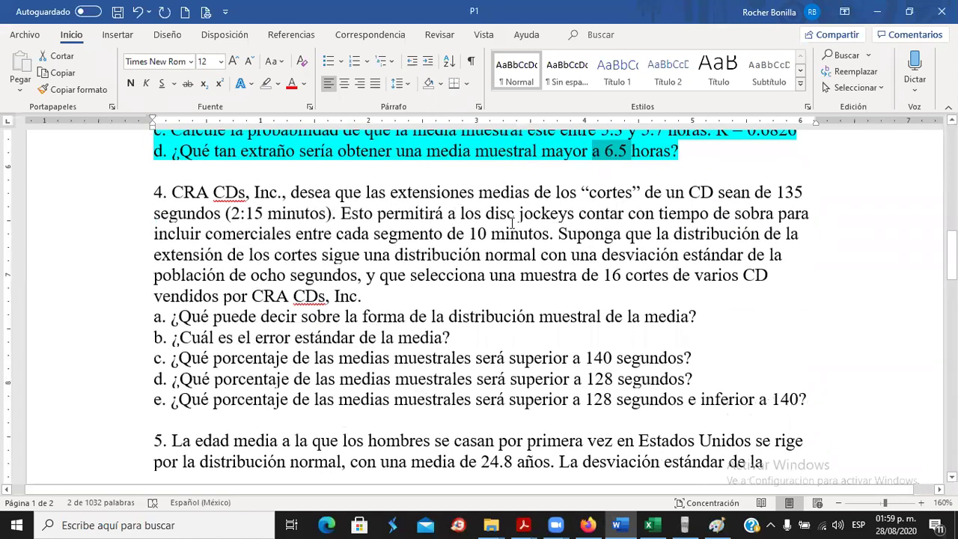
left_click_drag(491, 277, 657, 319)
double_click(453, 317)
Review problem 4's questions b (standard error) and c (means above 140 seconds).
scroll(363, 329, "down", 1)
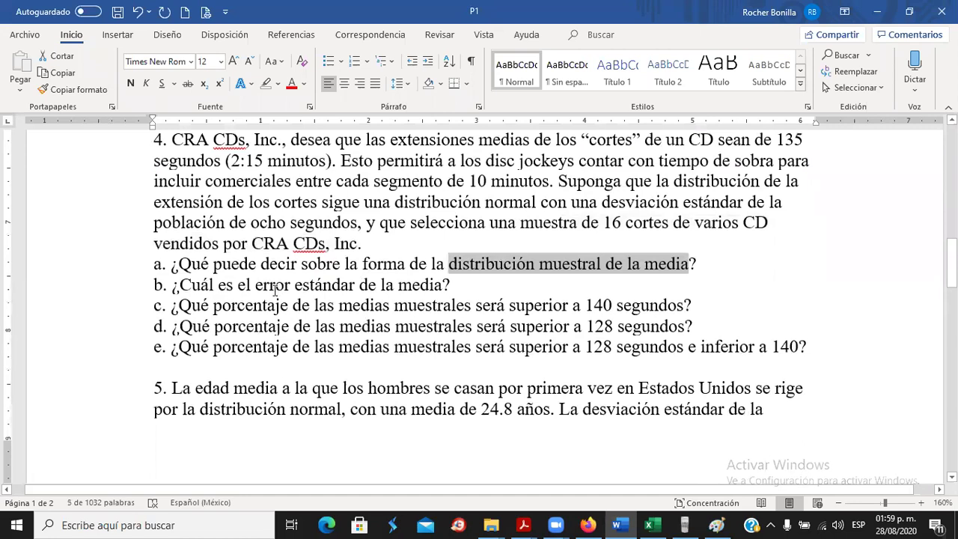
left_click_drag(181, 286, 453, 288)
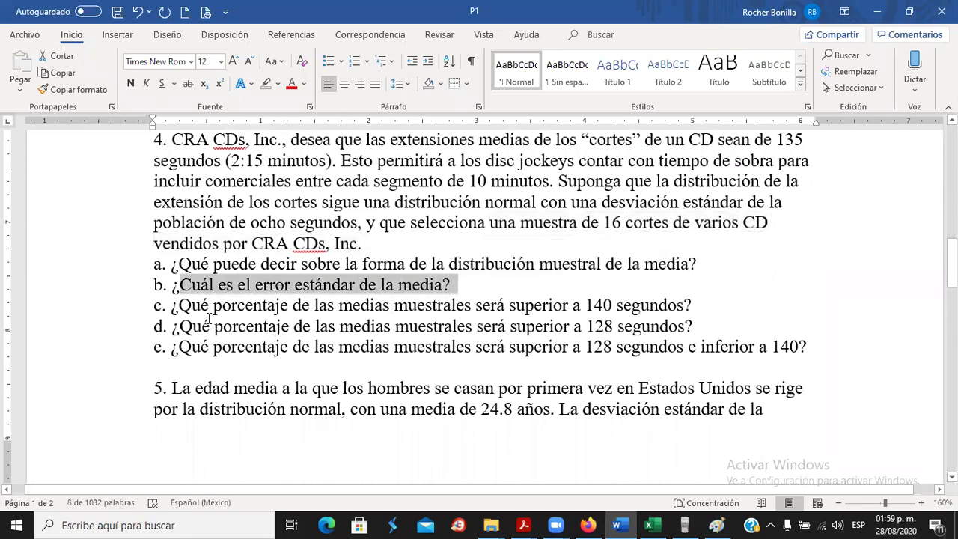
left_click_drag(186, 310, 720, 306)
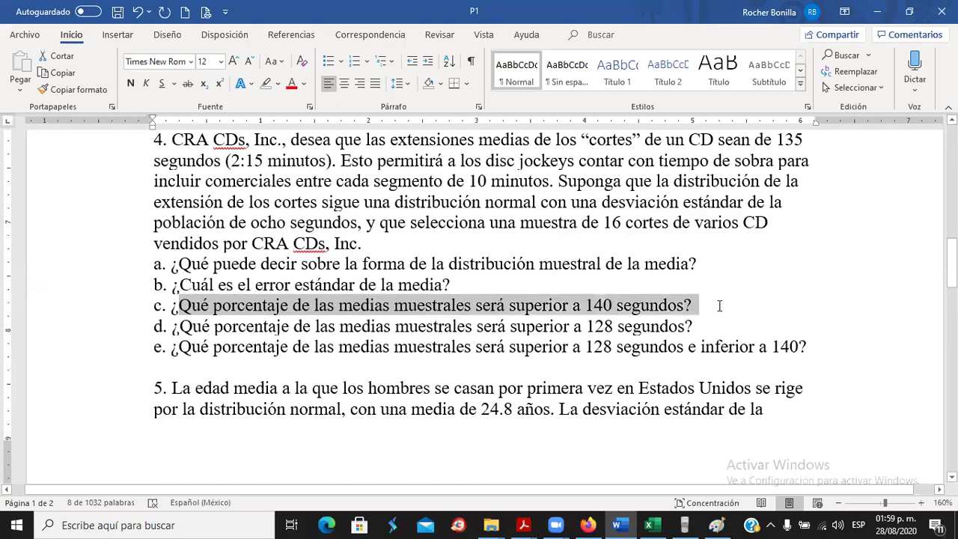
scroll(347, 318, "up", 4)
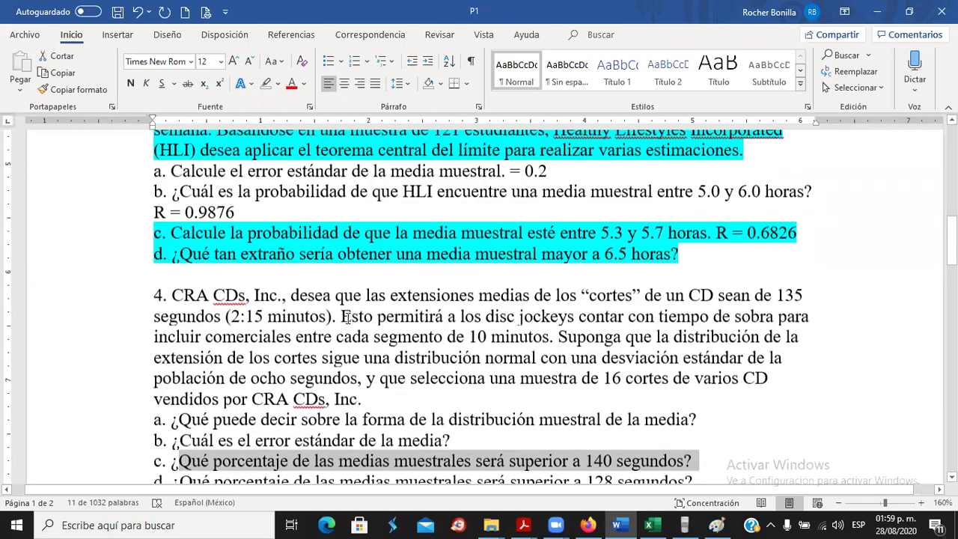
scroll(288, 301, "down", 6)
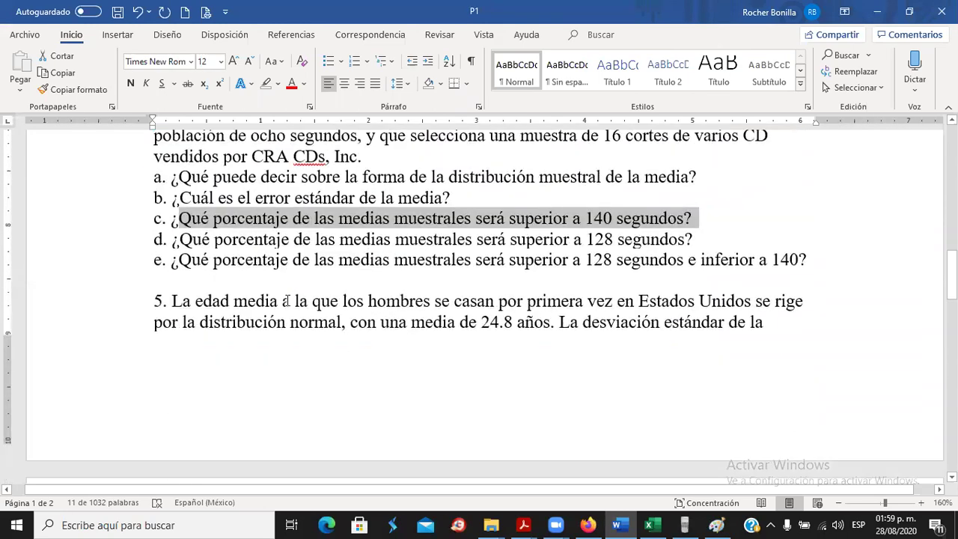
scroll(288, 301, "down", 5)
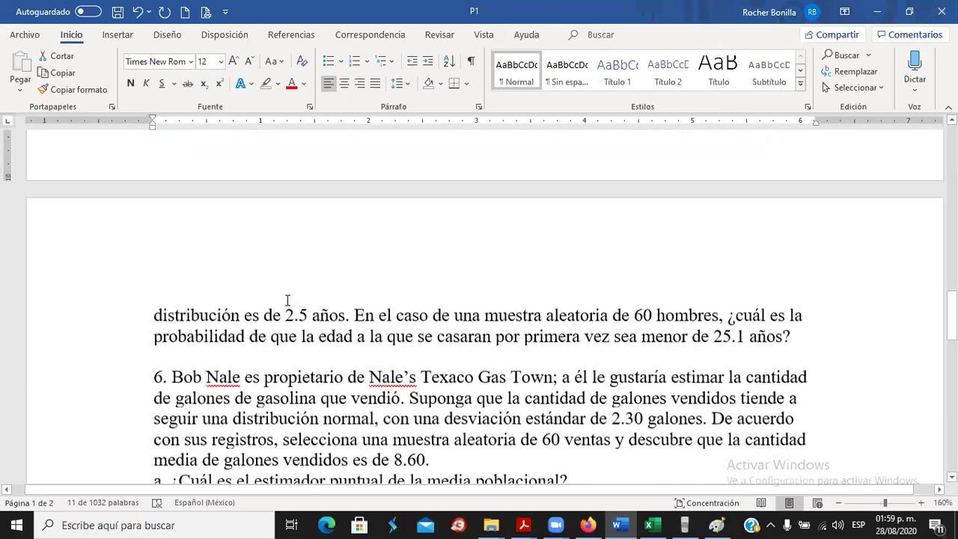
scroll(288, 300, "up", 4)
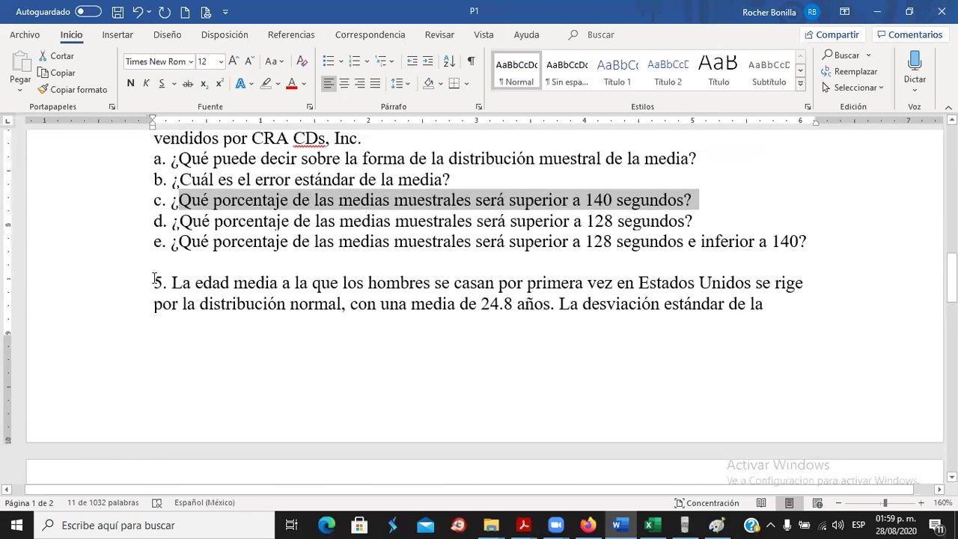
Insert a blank line before problem 5 so it starts on the next page.
left_click(148, 282)
key("Return")
key("Return")
key("Return")
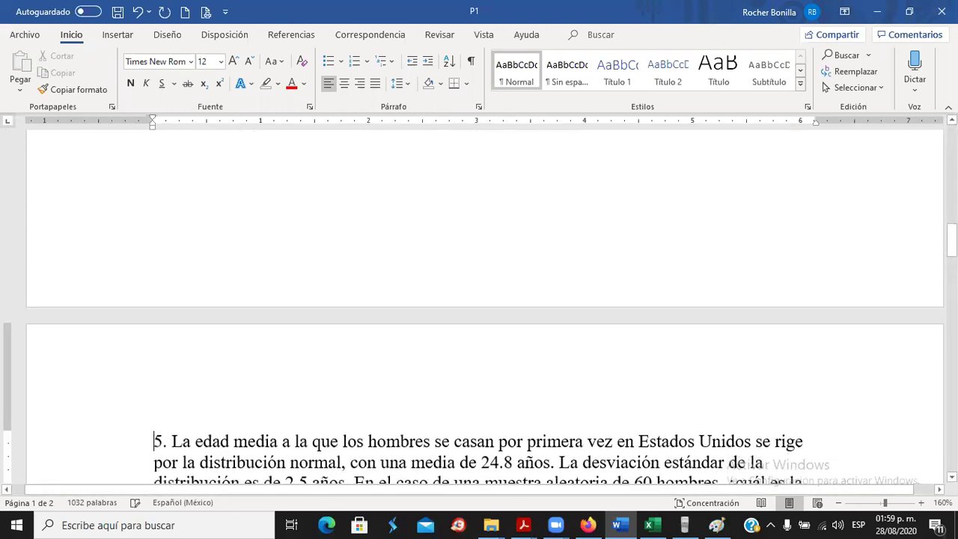
scroll(236, 246, "down", 3)
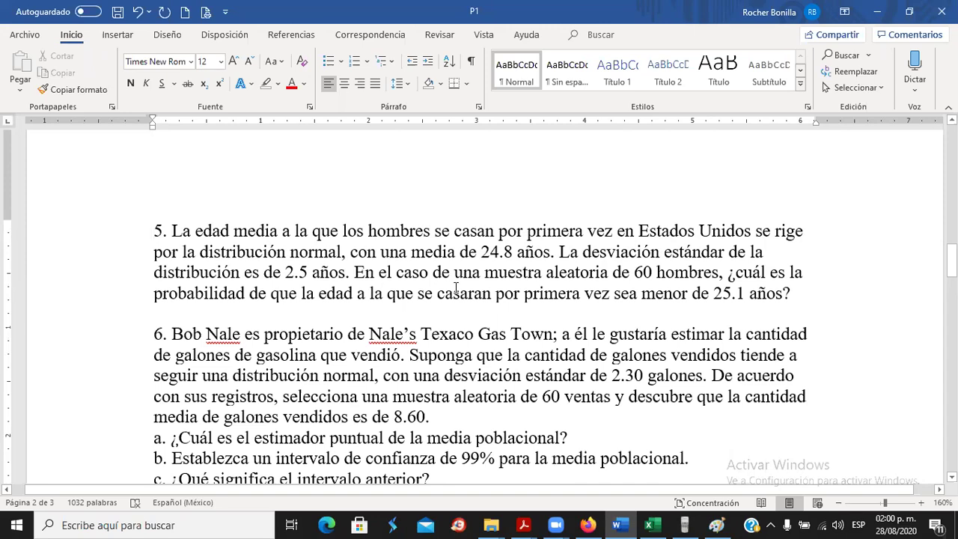
scroll(456, 287, "up", 10)
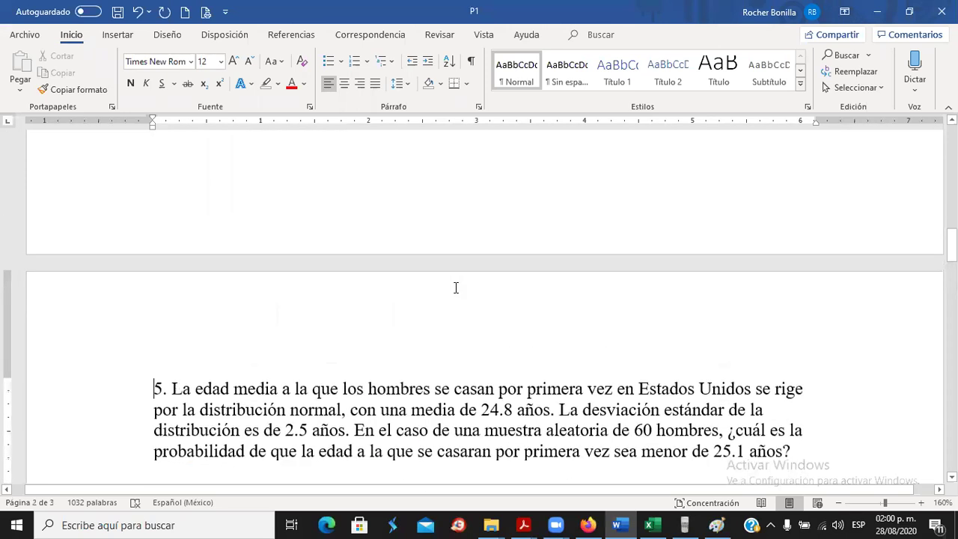
scroll(456, 287, "up", 5)
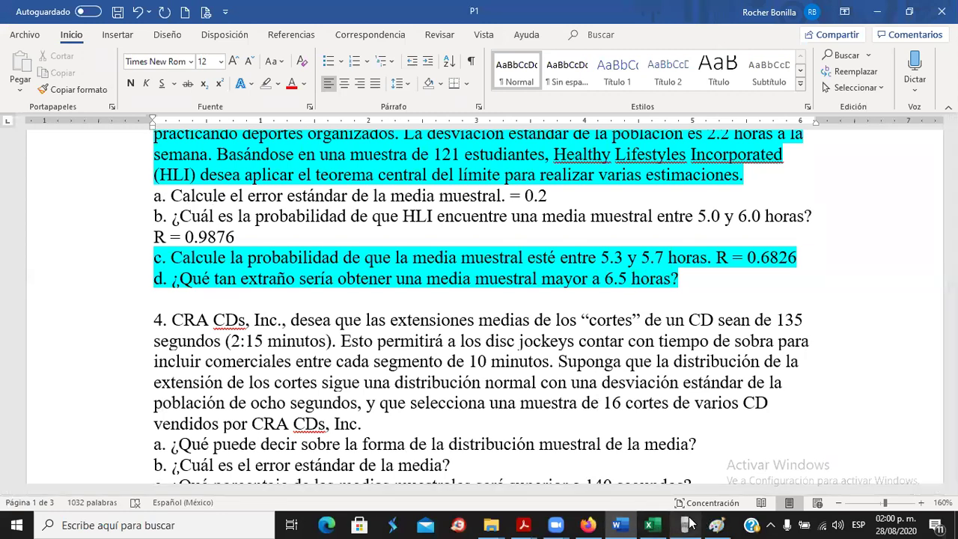
Confirm the Dist Normal sheet still has x = 6.5 in B9 and 0.0000 in B12.
left_click(652, 525)
left_click(155, 325)
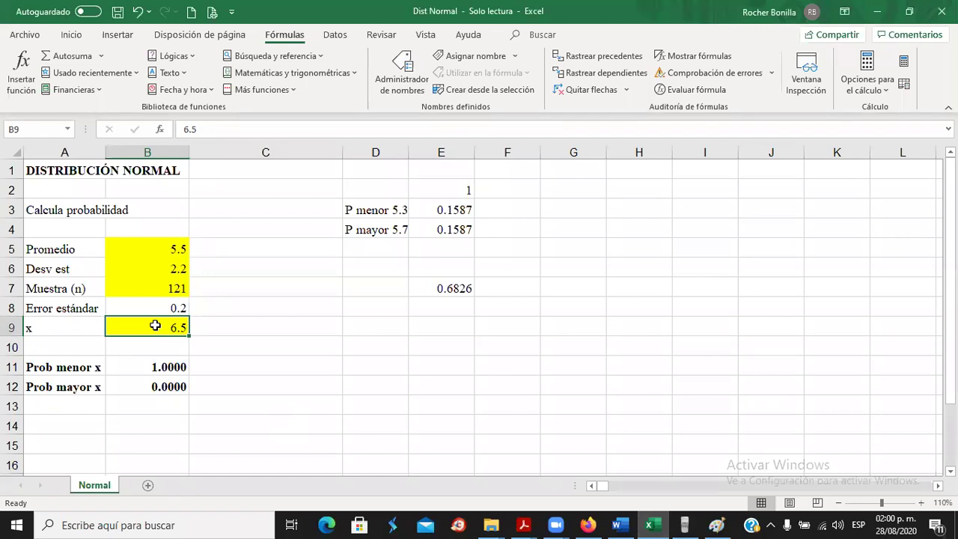
left_click(150, 388)
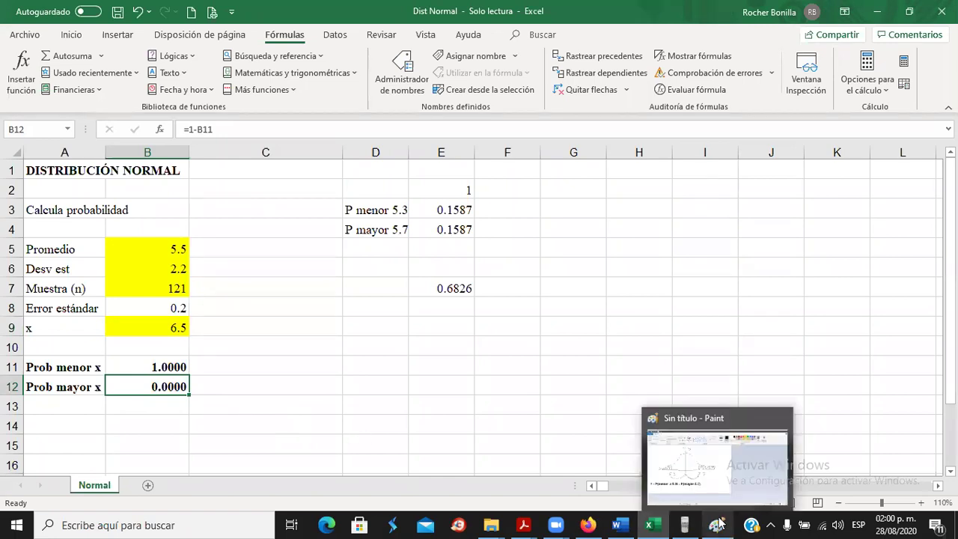
Extend the sketch's axis rightward, hatch the right tail, and label the axis end 6.5.
left_click(718, 522)
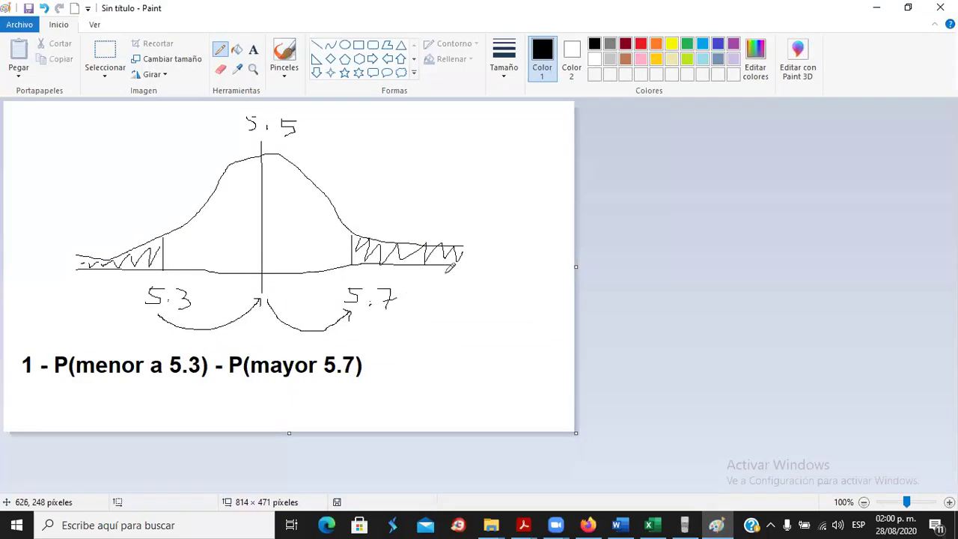
left_click_drag(458, 266, 565, 262)
mouse_move(401, 239)
left_mouse_down()
mouse_move(557, 266)
mouse_move(544, 305)
mouse_move(572, 267)
left_mouse_up()
left_click(549, 305)
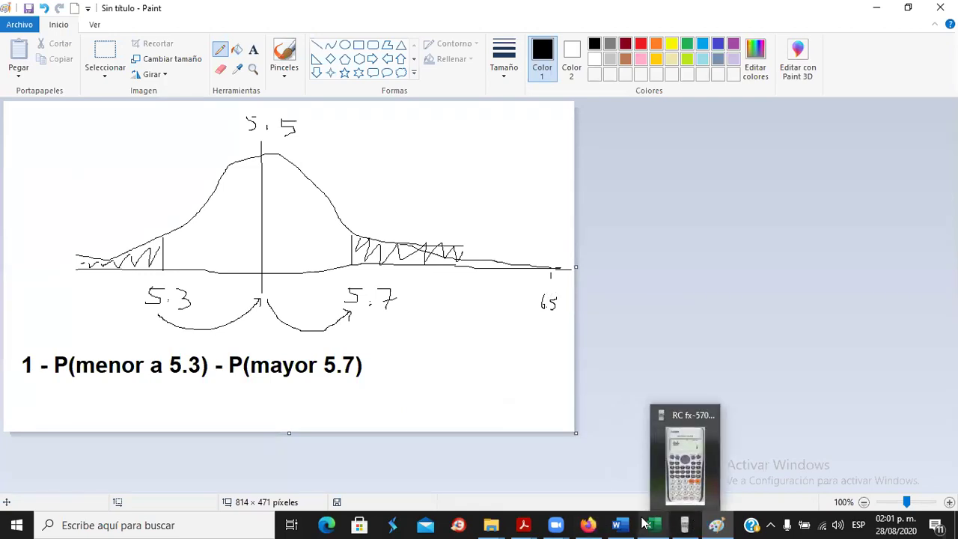
mouse_move(589, 524)
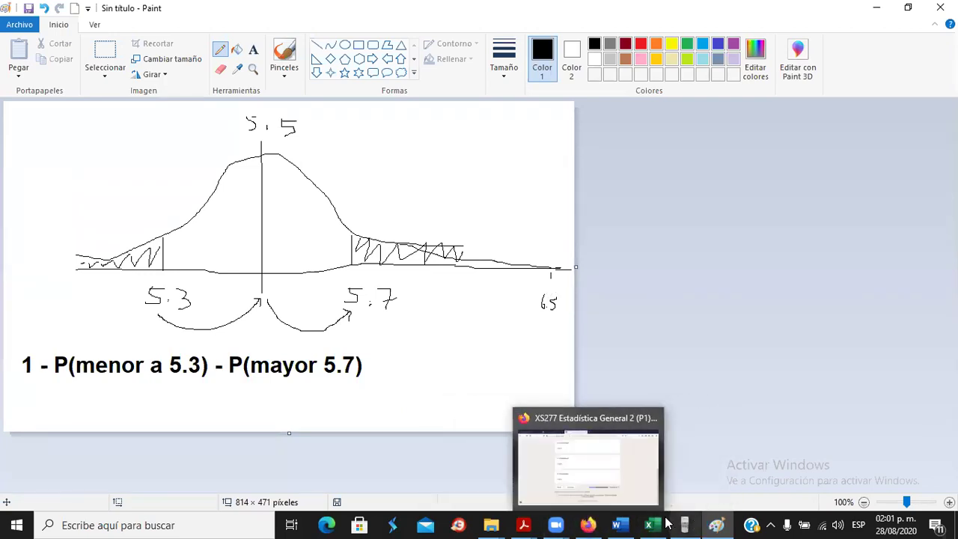
left_click(651, 525)
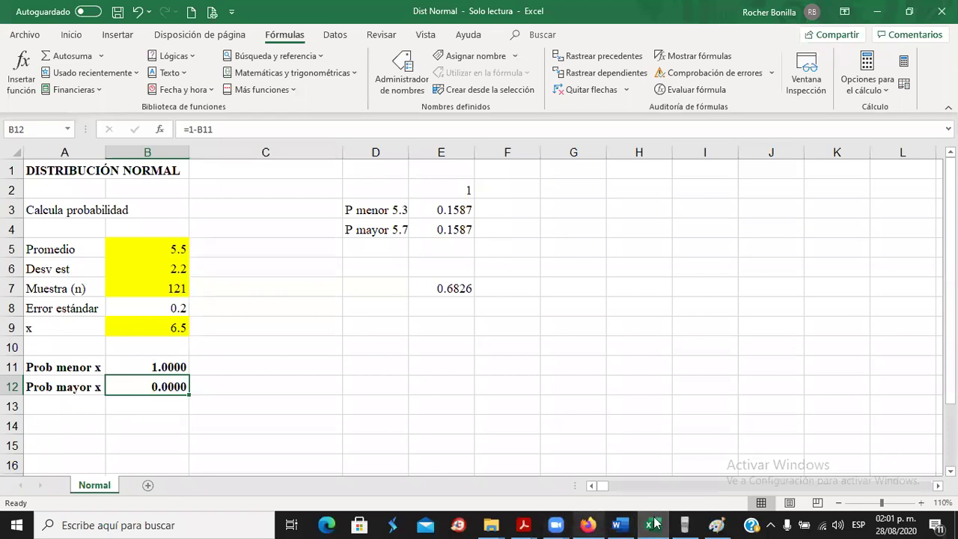
Mark problem 5's mean age 24.8, standard deviation 2.5 and sample size 60 in turn.
left_click(621, 523)
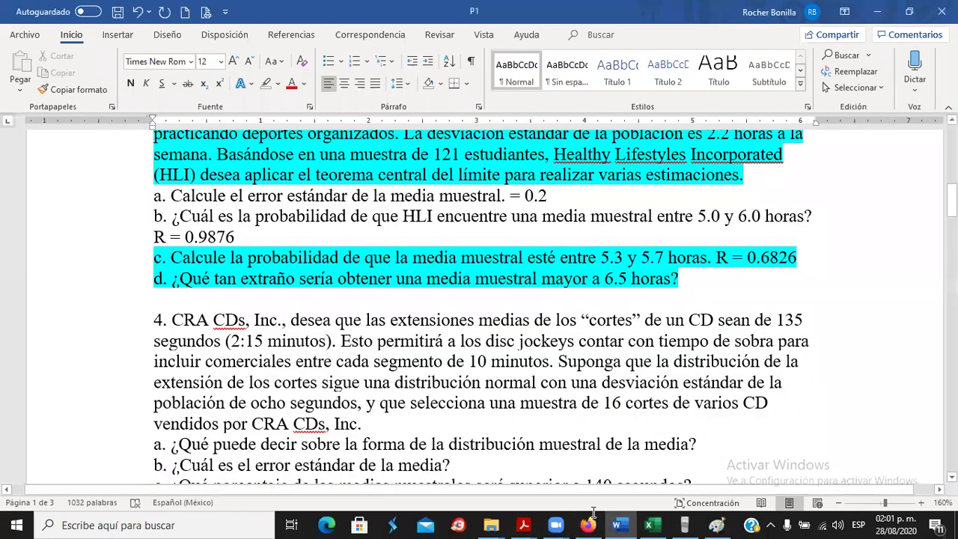
scroll(439, 318, "down", 15)
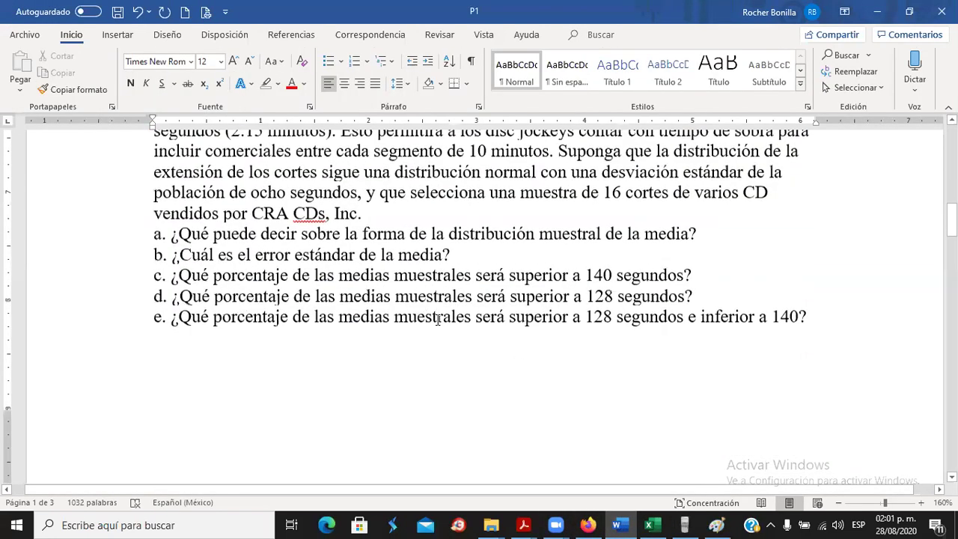
scroll(438, 321, "up", 1)
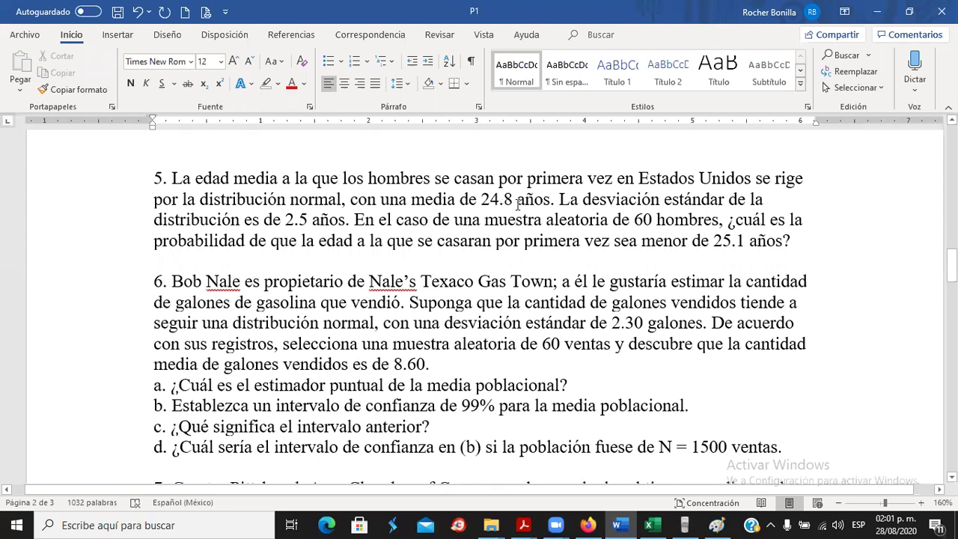
left_click_drag(482, 201, 503, 200)
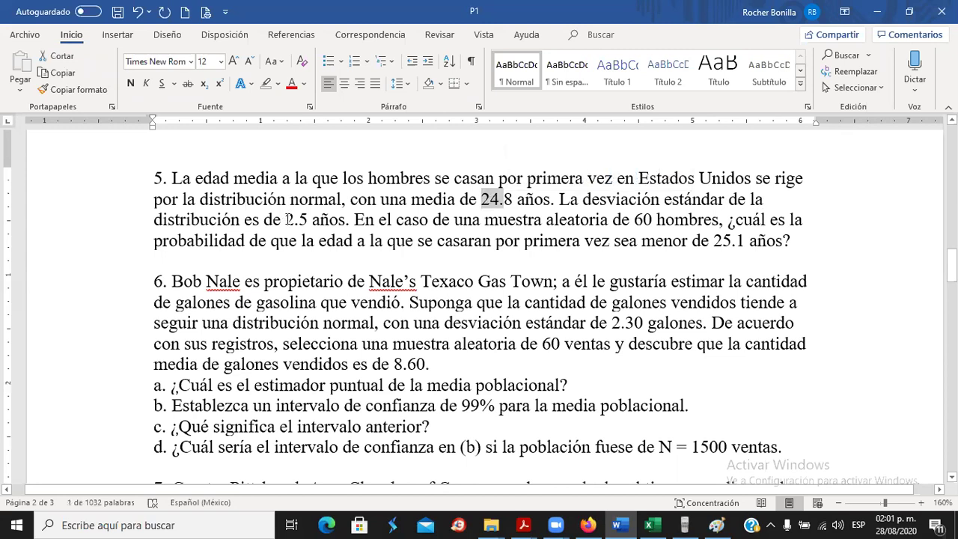
left_click_drag(288, 220, 308, 220)
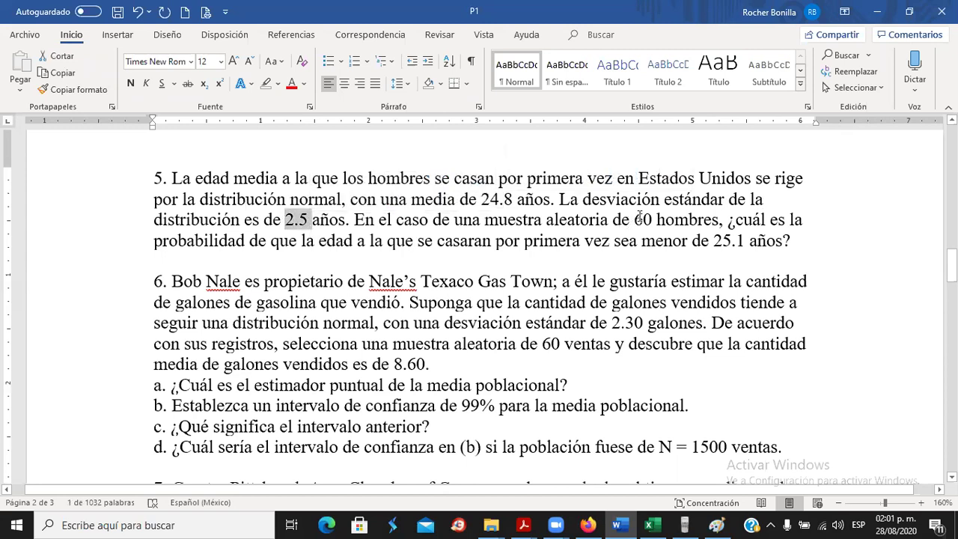
left_click_drag(636, 220, 650, 220)
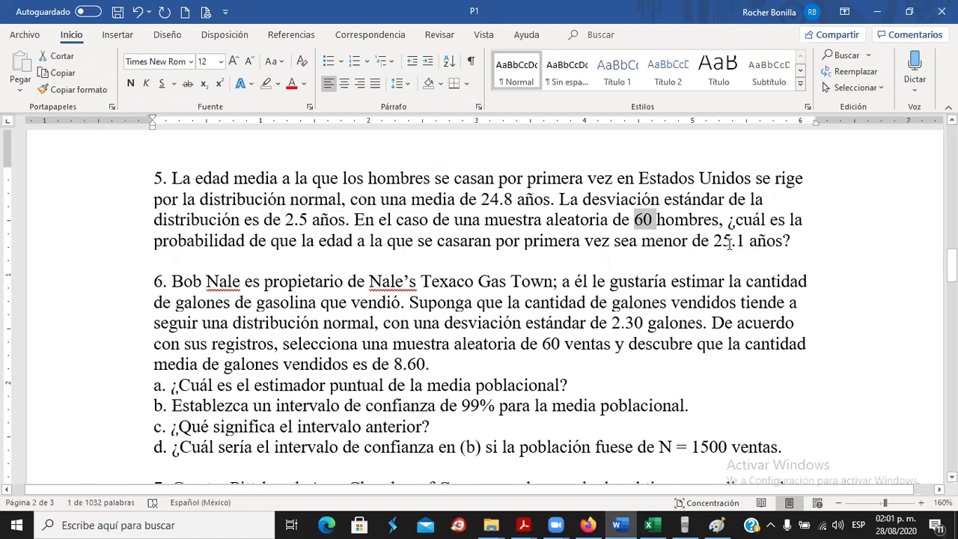
left_click_drag(951, 265, 951, 276)
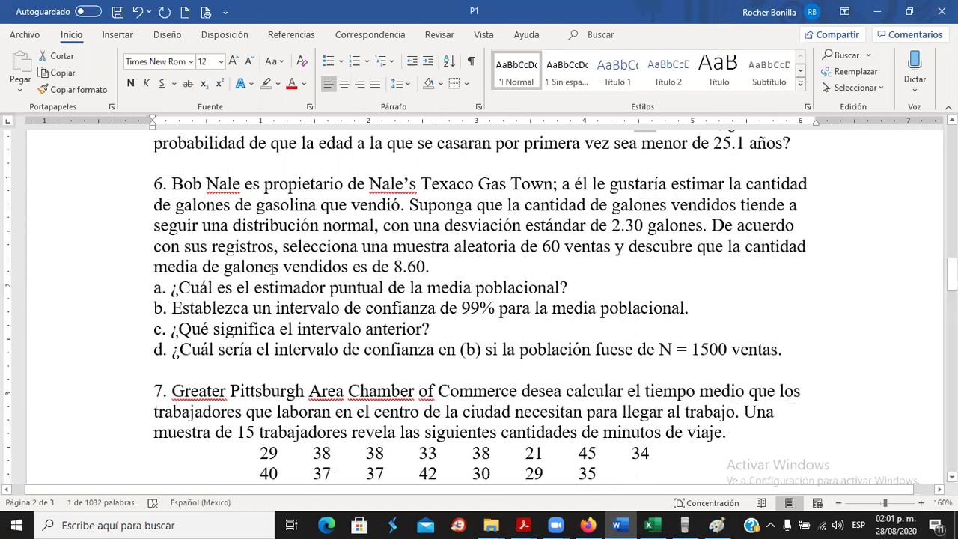
Open the Práctica section's Estimación link in a new tab and open Estimación.xlsx in Excel.
left_click(589, 524)
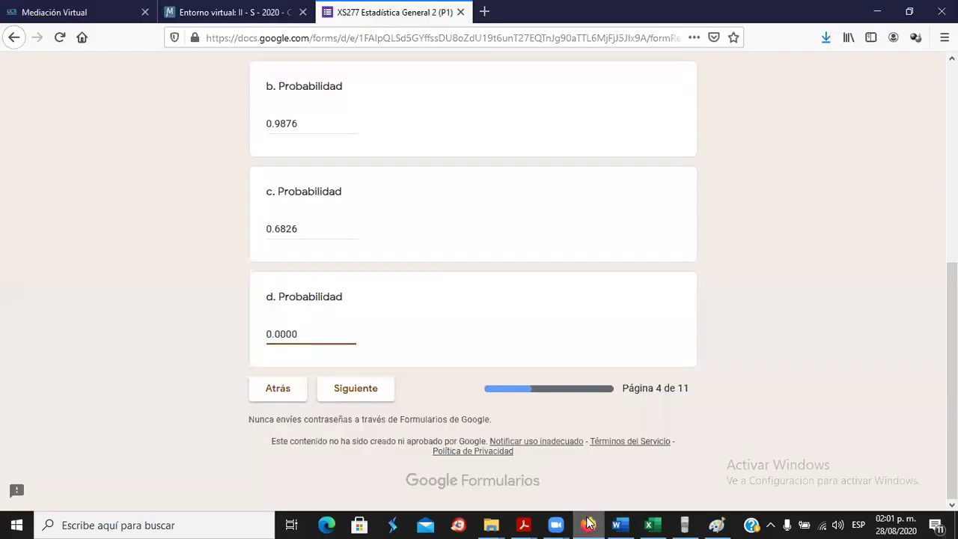
left_click(210, 15)
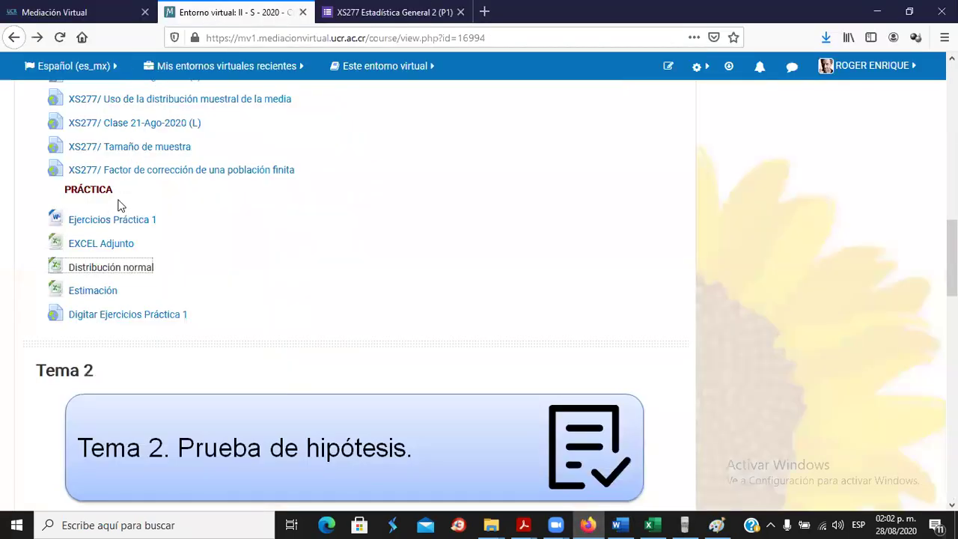
right_click(84, 294)
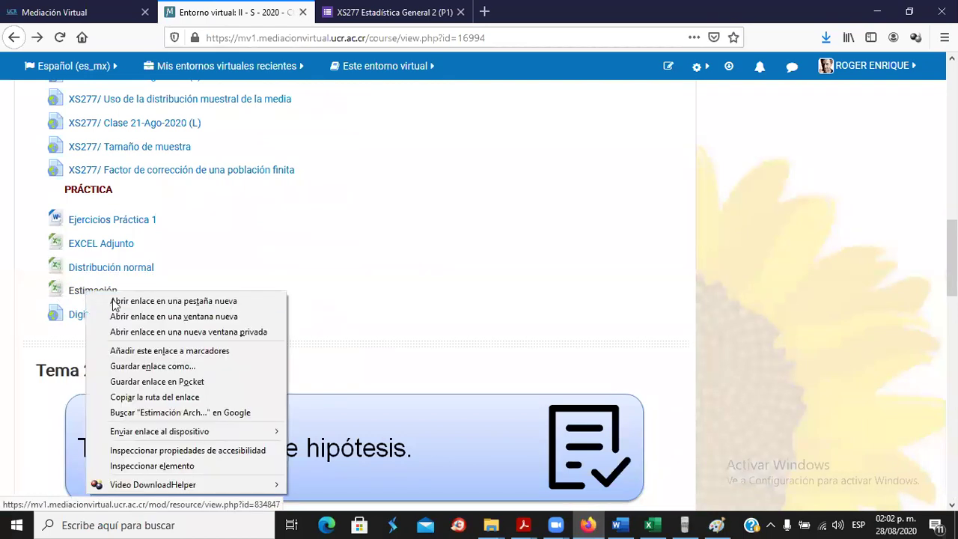
left_click(117, 303)
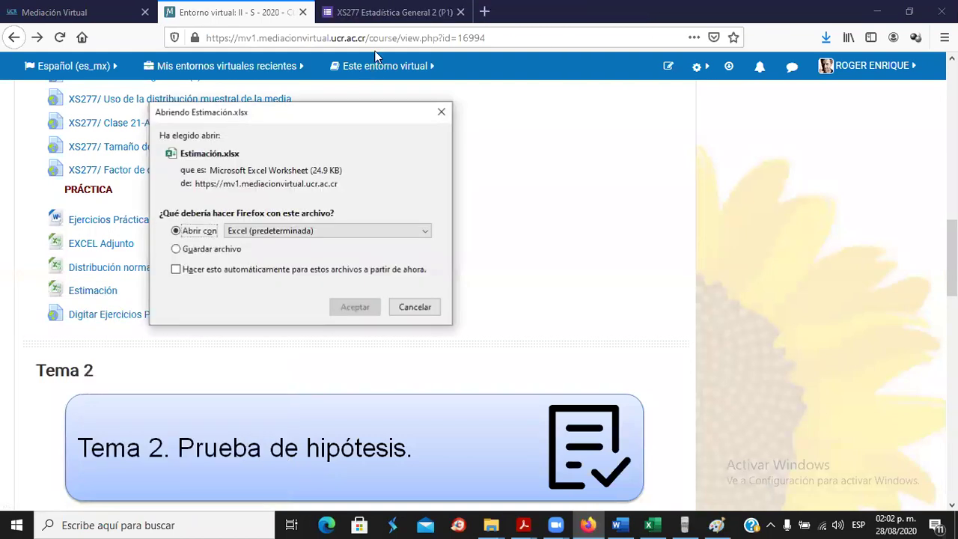
left_click(351, 309)
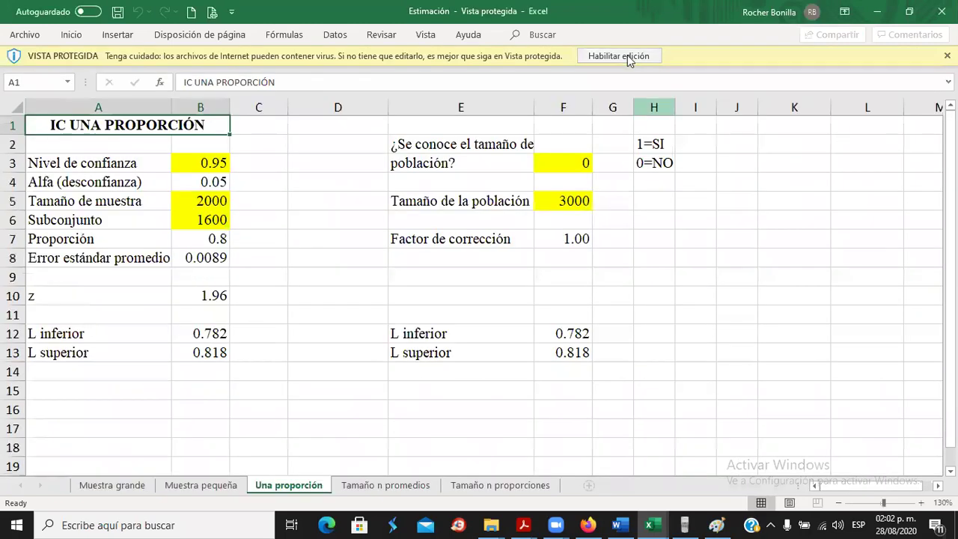
Enable editing of Estimación, view the Muestra grande sheet's IC MUESTRA GRANDE title, then return to Word.
left_click(626, 55)
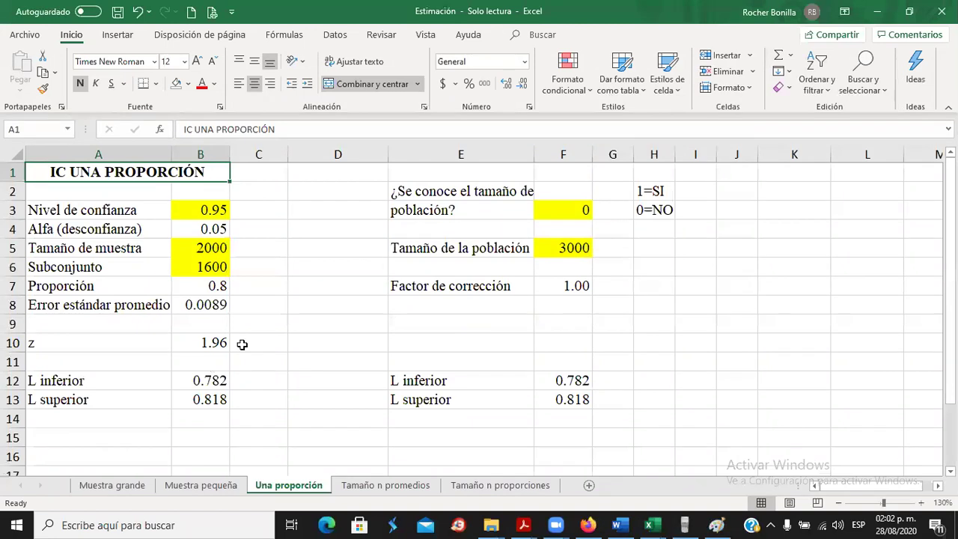
left_click(113, 486)
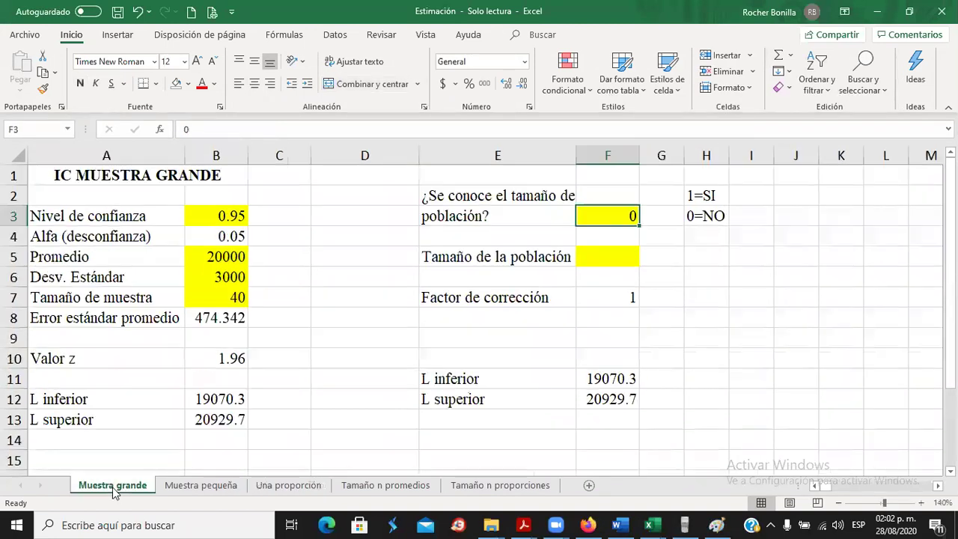
left_click(107, 174)
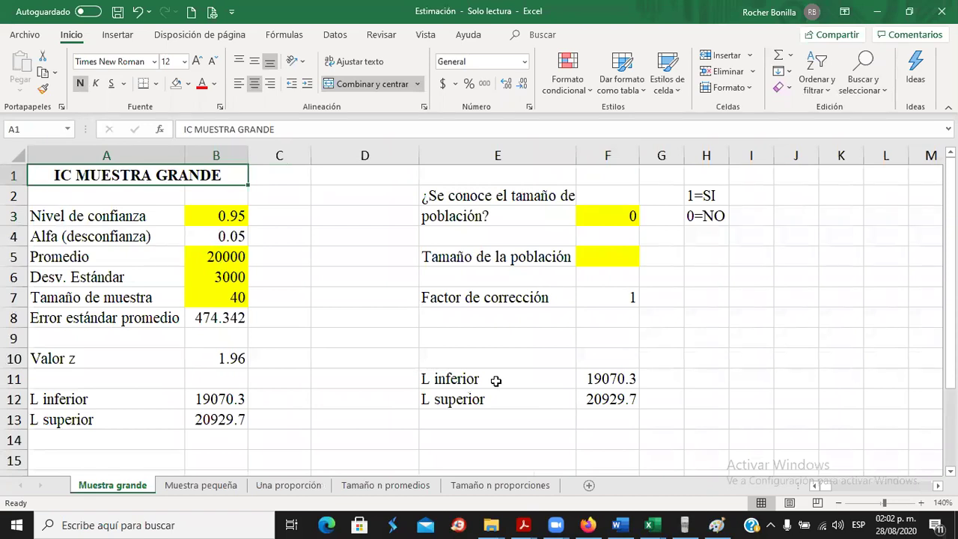
left_click(620, 525)
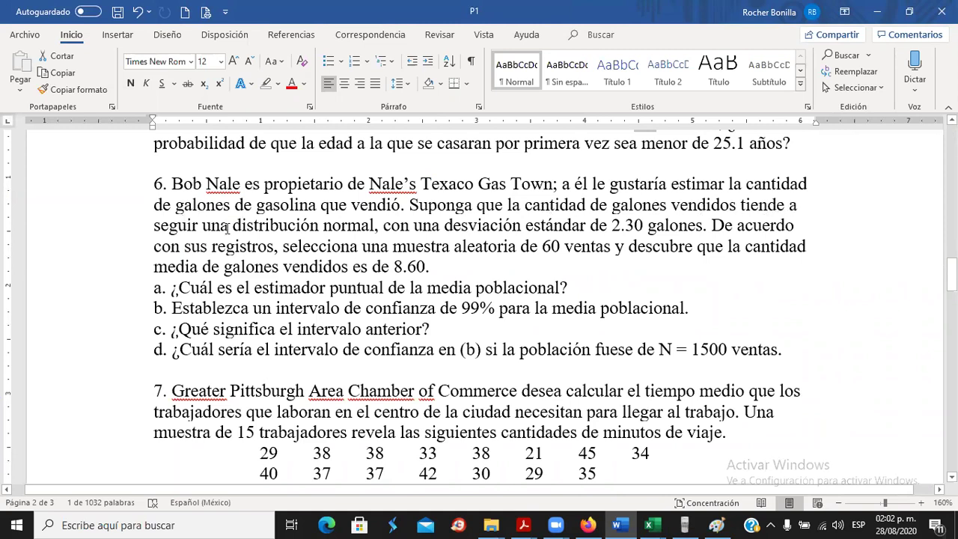
Give problem 6's "seguir una distribución normal" a green highlight, then go back to Excel.
left_click_drag(154, 225, 372, 225)
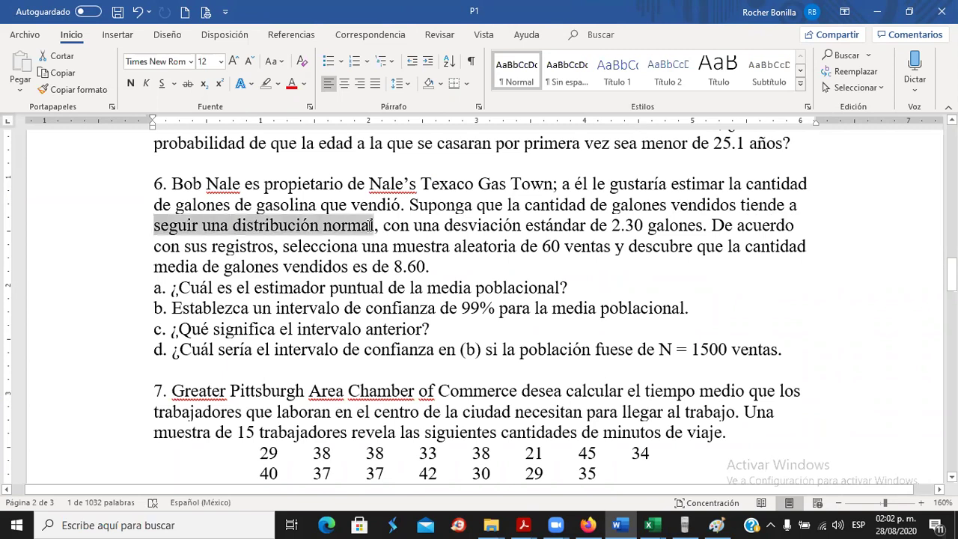
left_click(277, 84)
left_click(292, 107)
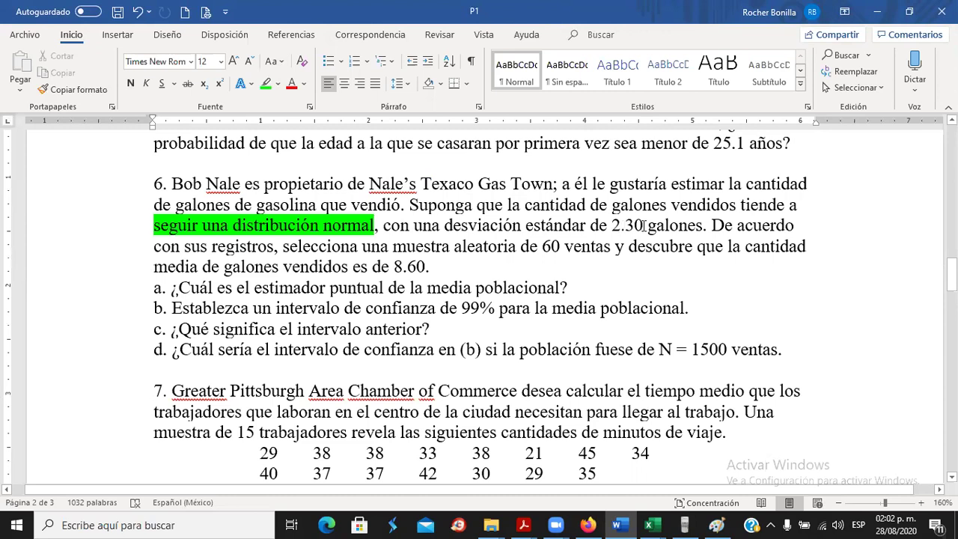
key("alt+Tab")
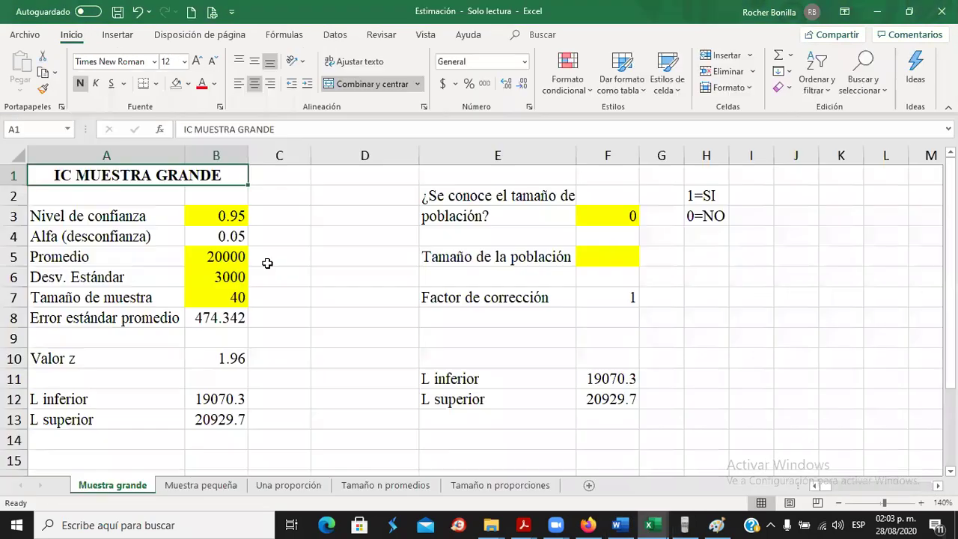
Enter problem 6's standard deviation 2.3 in cell B6 of the Muestra grande sheet.
left_click(226, 281)
key("alt+Tab")
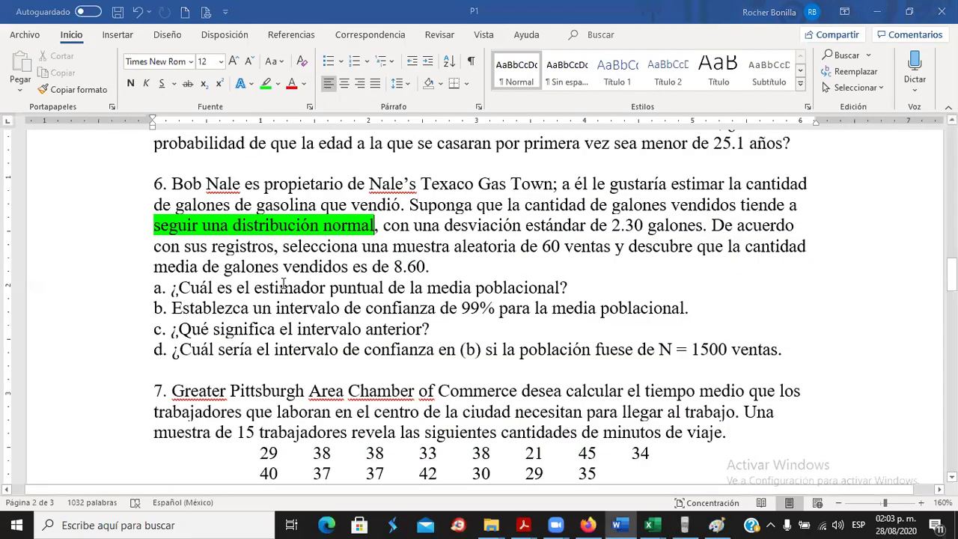
key("alt+Tab")
key("alt+Tab")
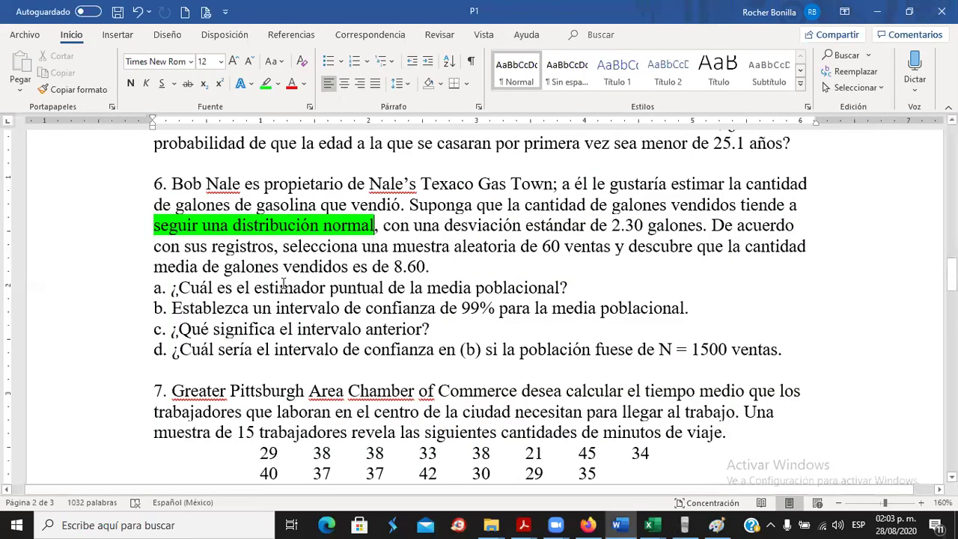
key("alt+Tab")
key("alt+Tab")
key("alt+Tab")
type("2.3")
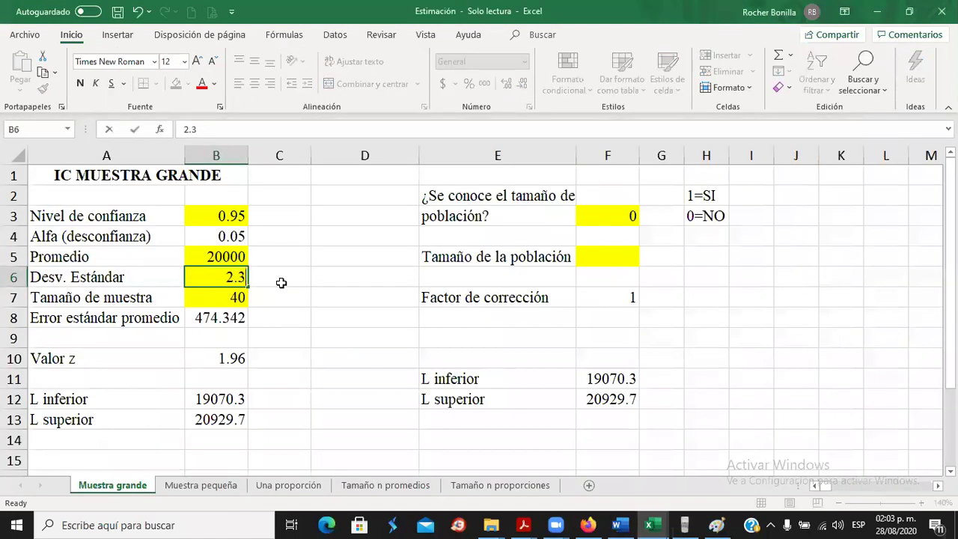
key("Return")
Enter sample size 60 in B7 and mean 8.6 in B5, checking each against Word.
key("alt+Tab")
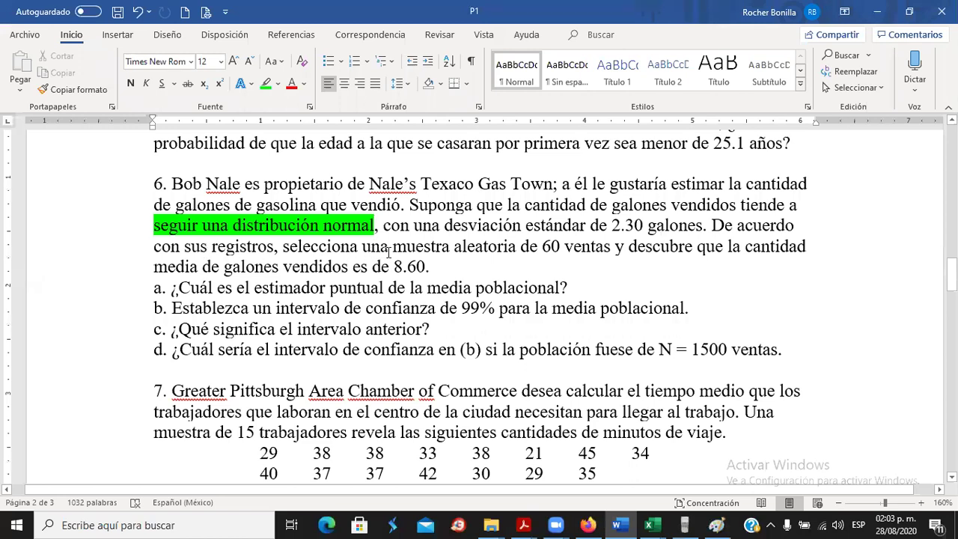
key("alt+Tab")
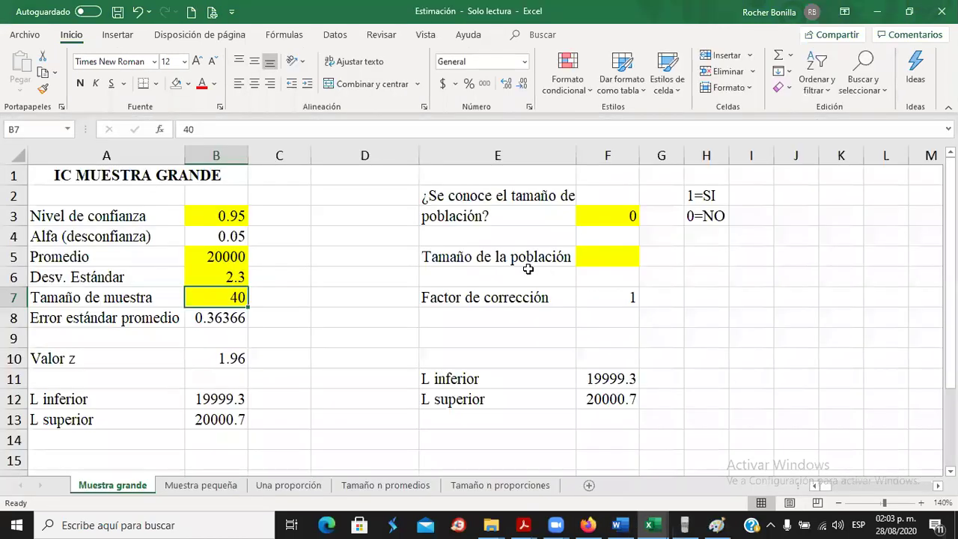
type("60")
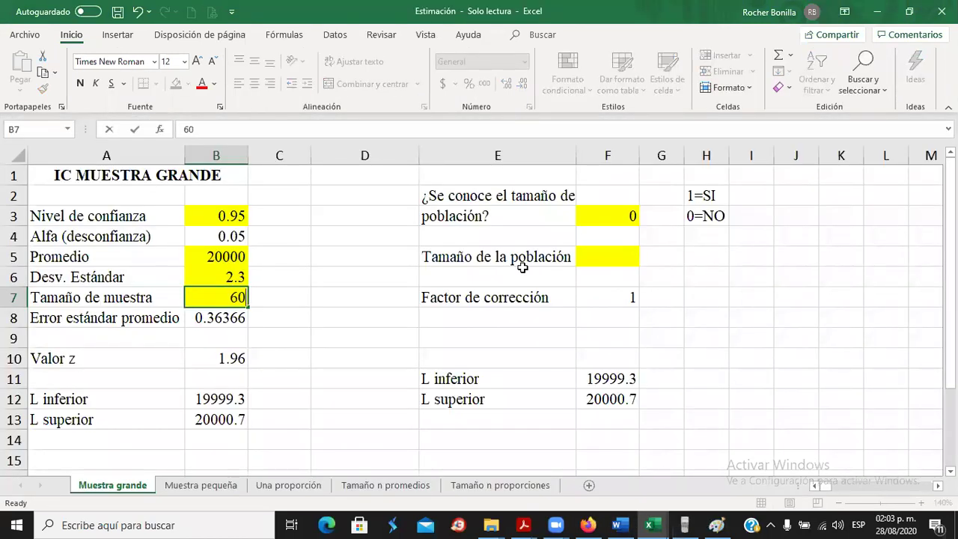
key("Return")
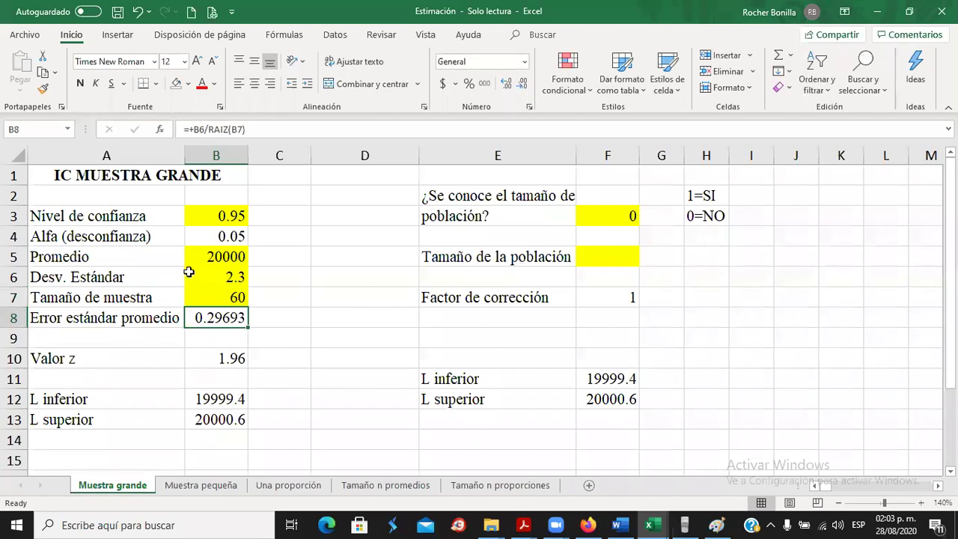
key("alt+Tab")
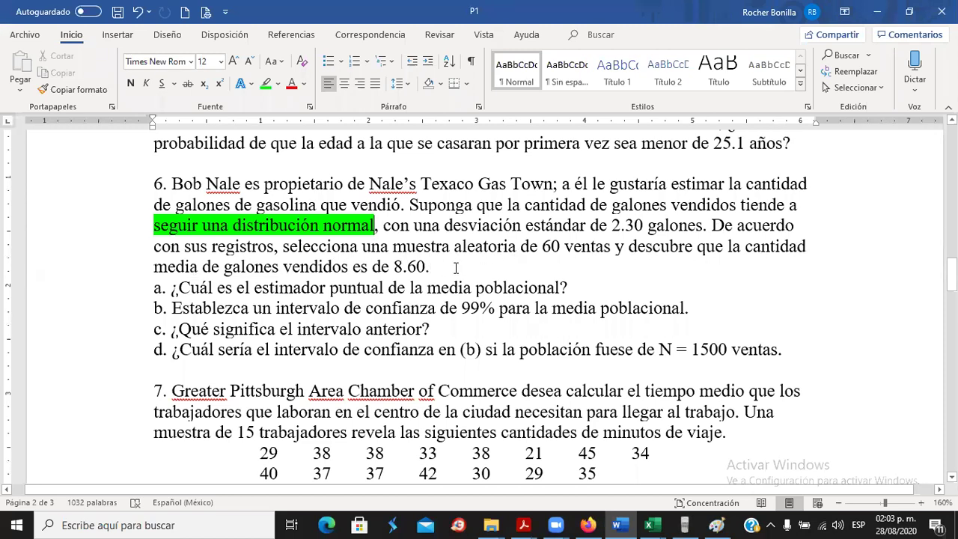
key("alt+Tab")
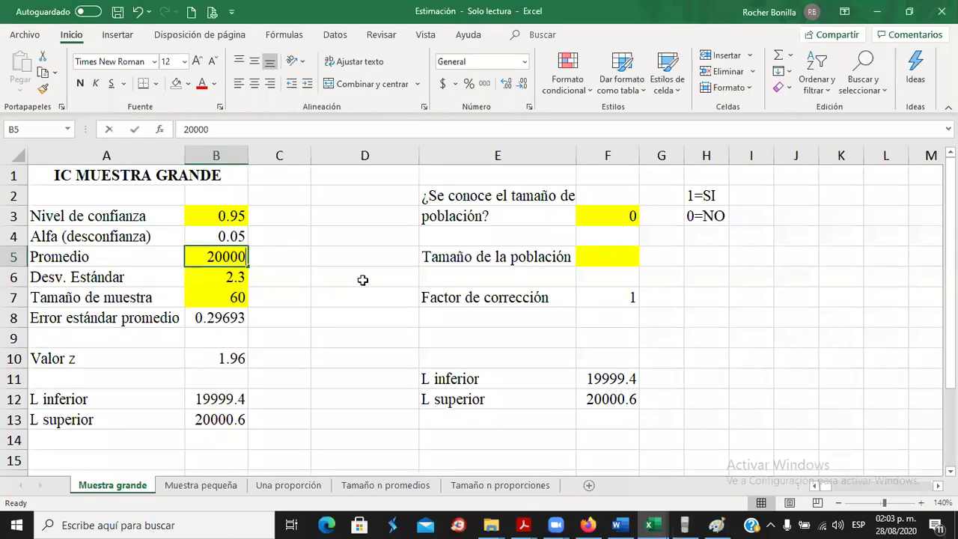
type("8.6")
key("Return")
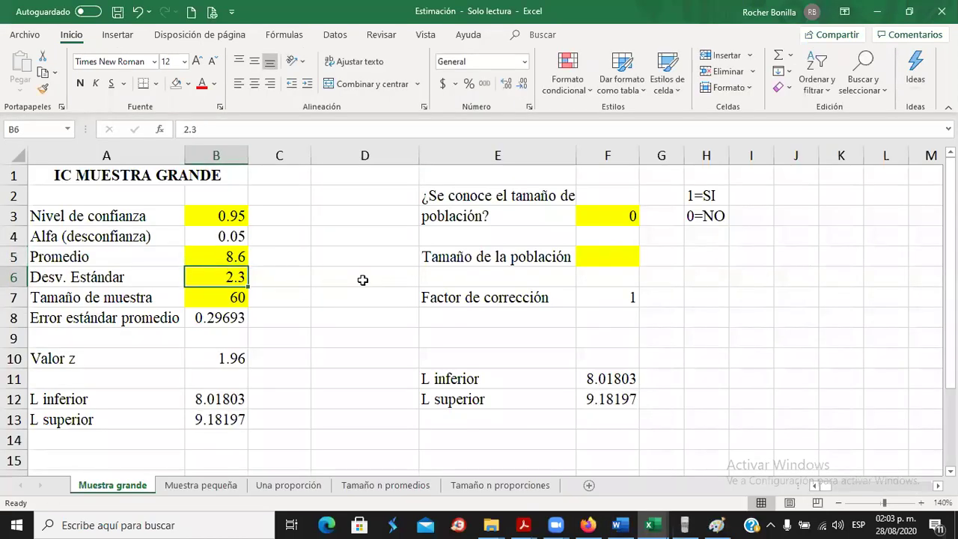
key("alt+Tab")
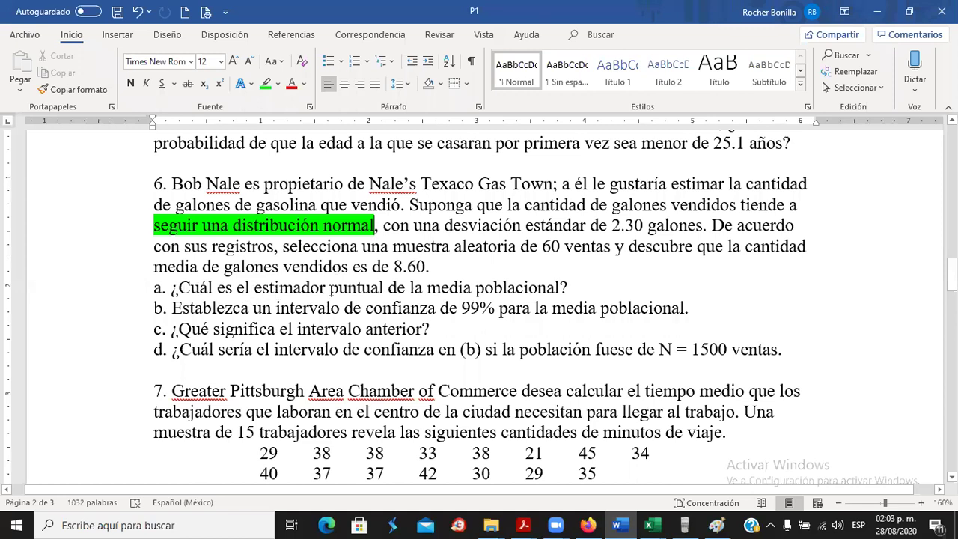
Type 'R =' at the end of problem 6's question a.
left_click(590, 285)
type("R ")
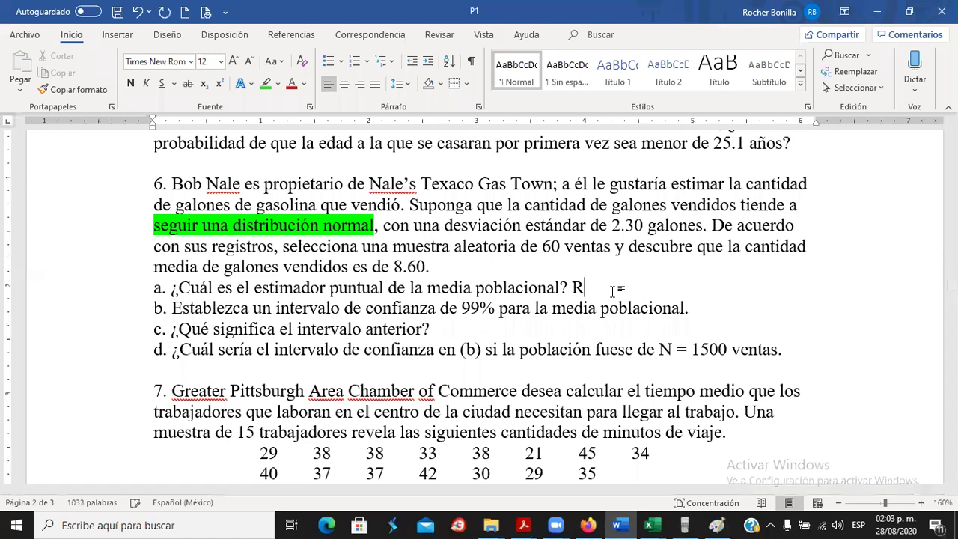
type("=")
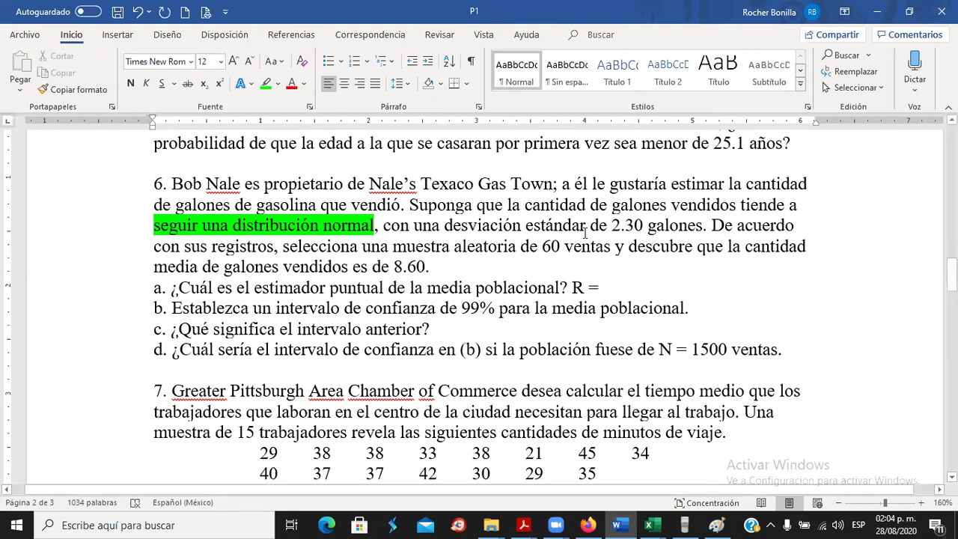
Complete problem 6a's answer as 'R = 8.60', the point estimate.
left_click_drag(255, 288, 386, 288)
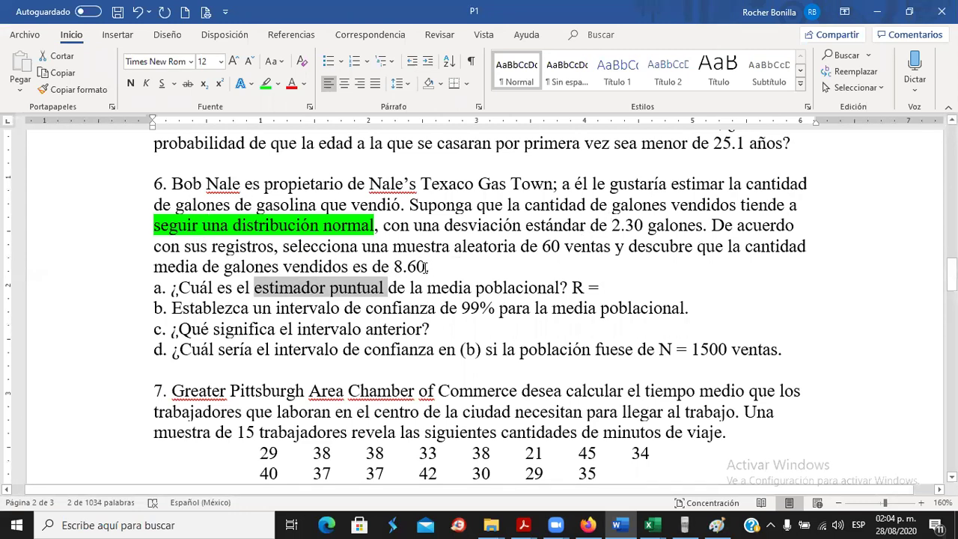
left_click(632, 249)
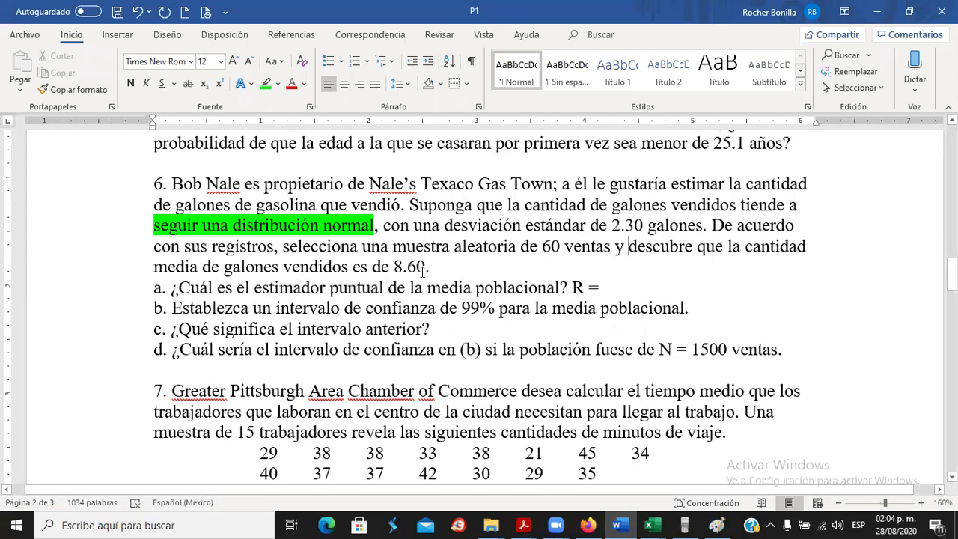
left_click(641, 282)
type("8.60")
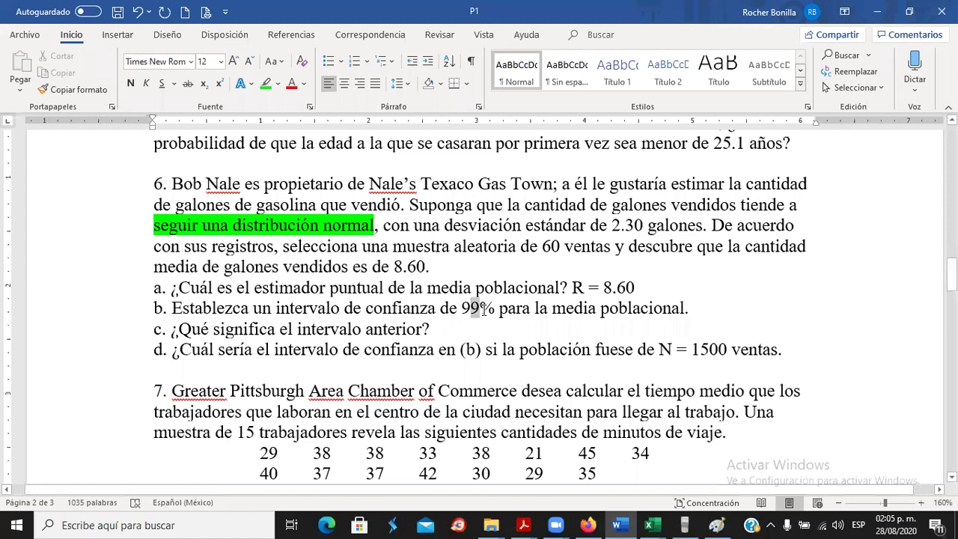
Set confidence in B3 to 0.99 and round limits B12:B13 to two decimals.
key("alt+Tab")
left_click(219, 216)
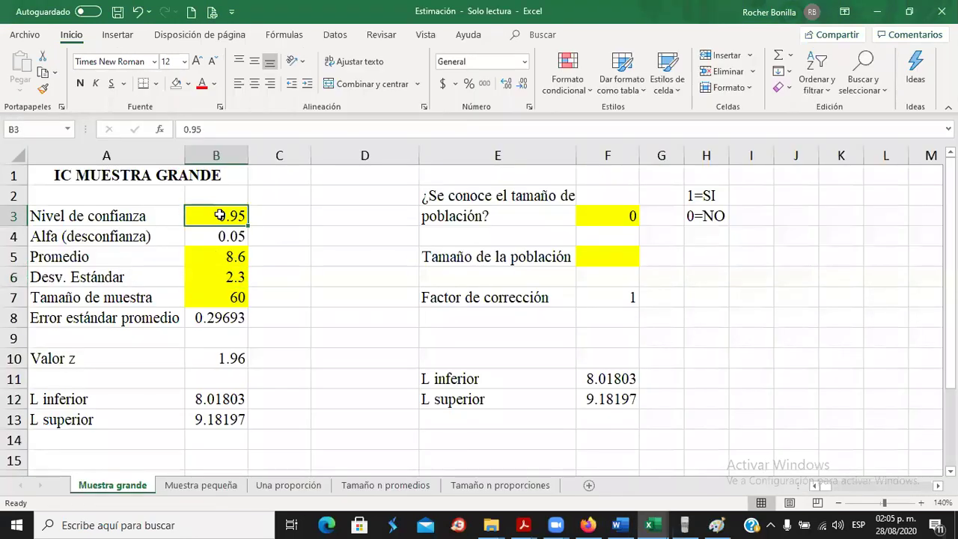
type("0.99")
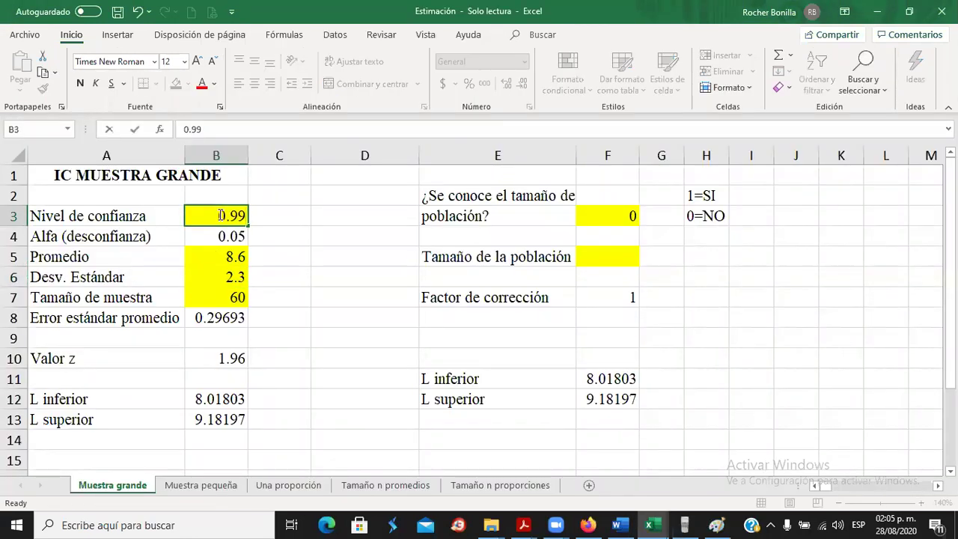
key("Return")
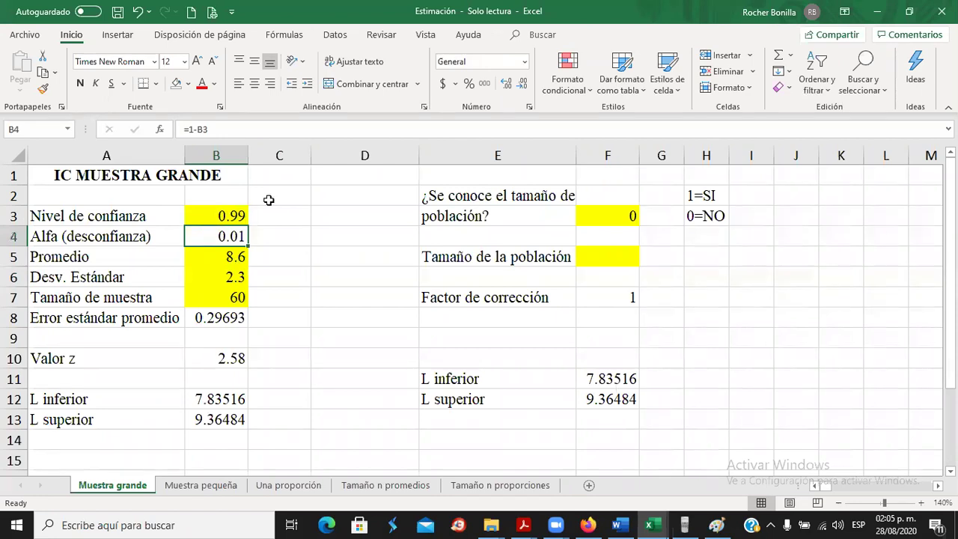
left_click(222, 399)
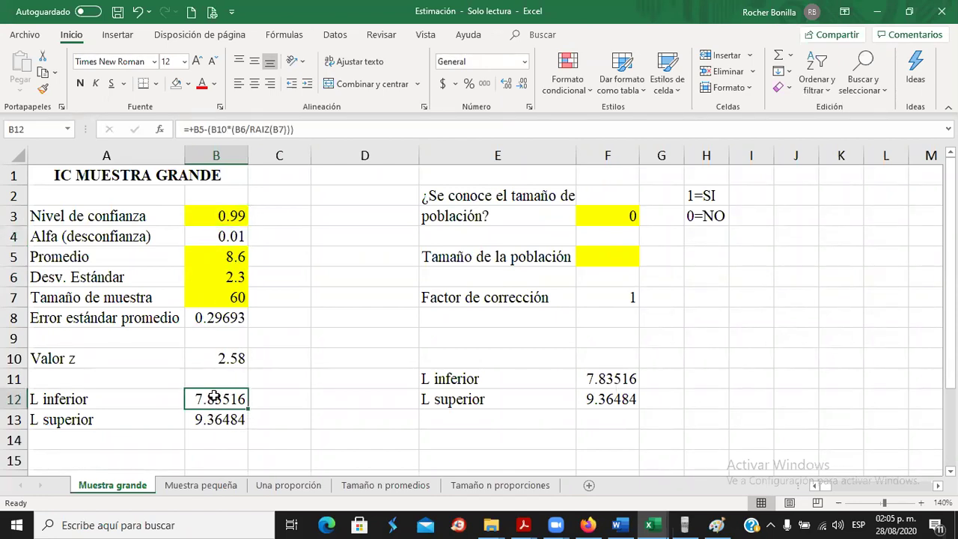
left_click_drag(215, 399, 214, 421)
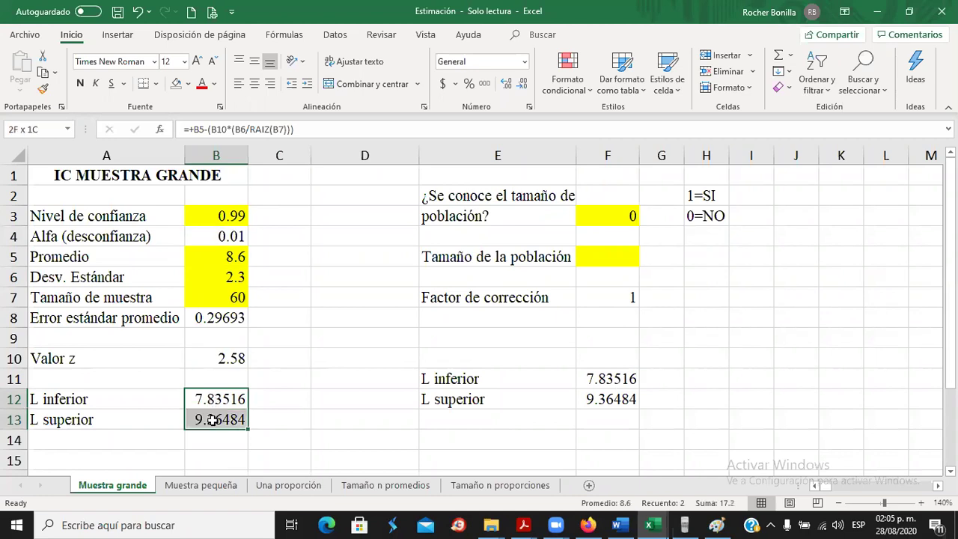
left_click(522, 85)
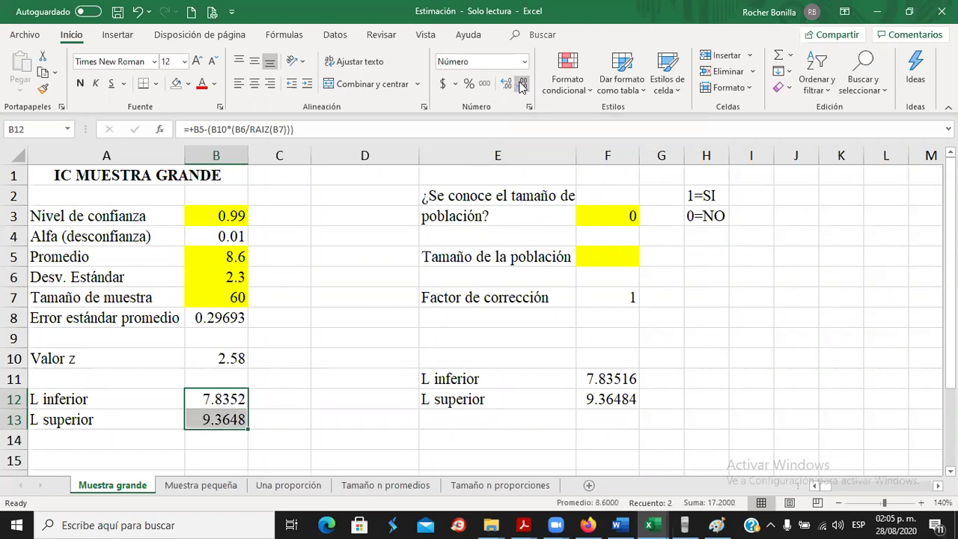
left_click(522, 86)
left_click(522, 85)
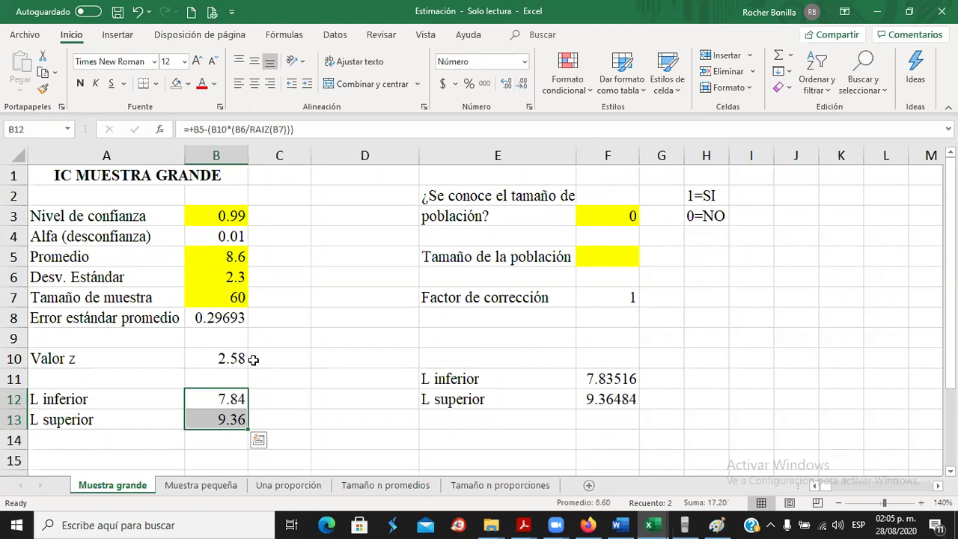
Type '7.84 a 9.36' as the answer to problem 6's question b.
key("alt+Tab")
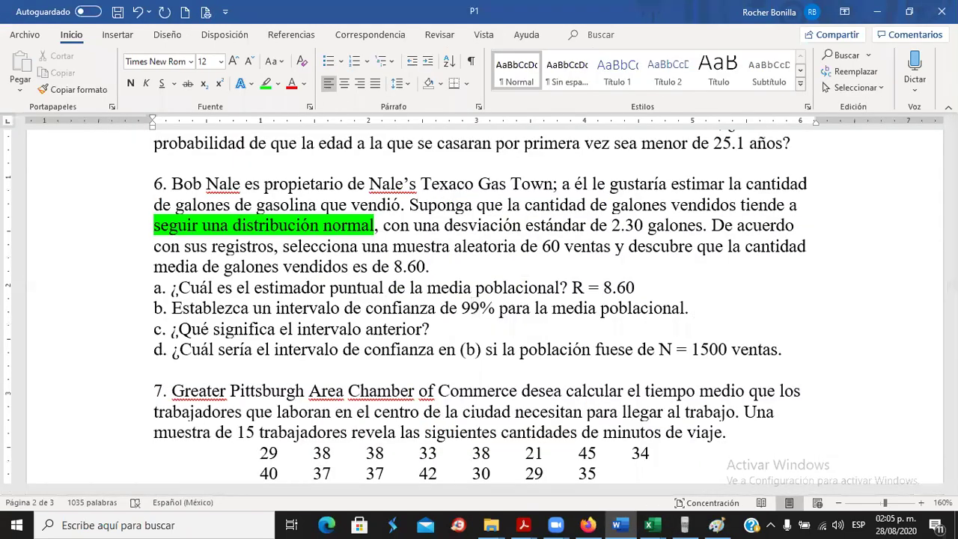
type("7.84 a")
key("alt+Tab")
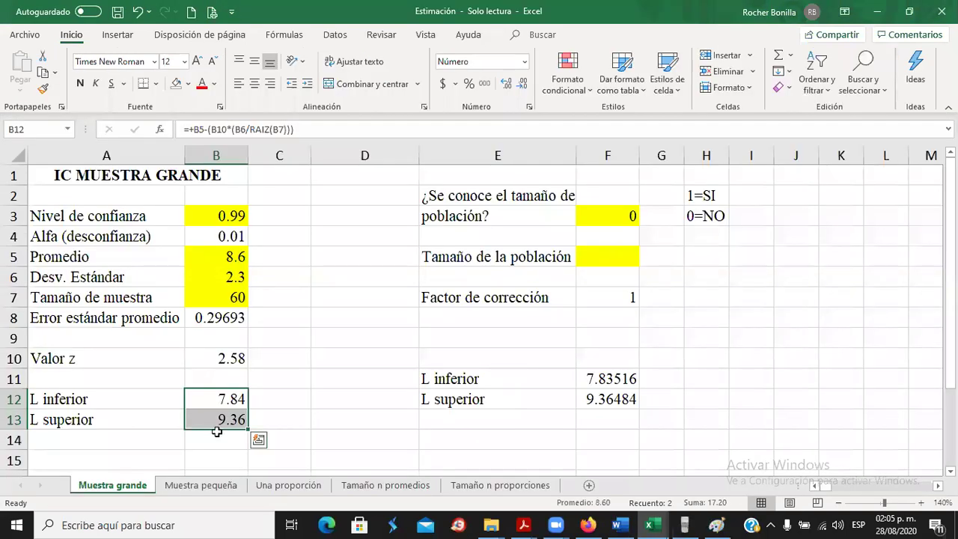
left_click(232, 418)
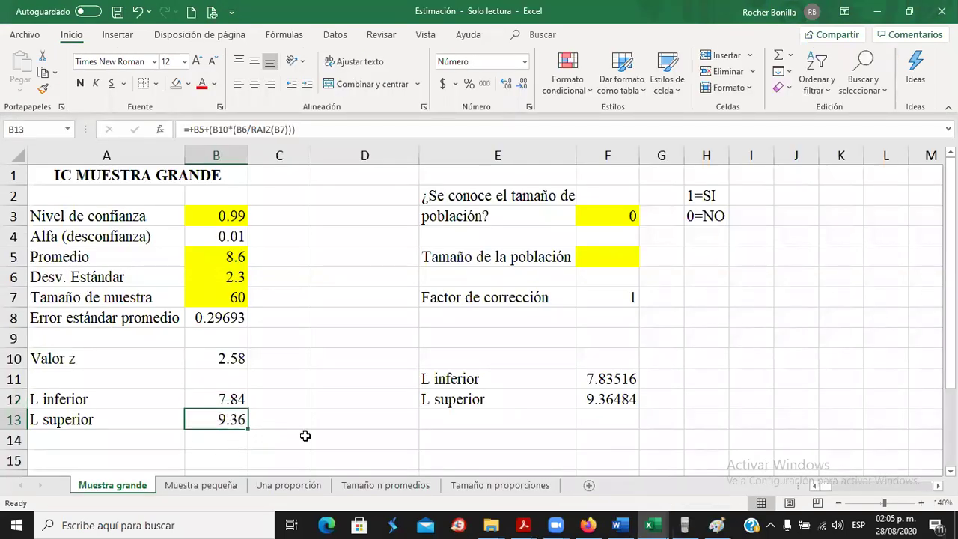
key("alt+Tab")
type("9.36")
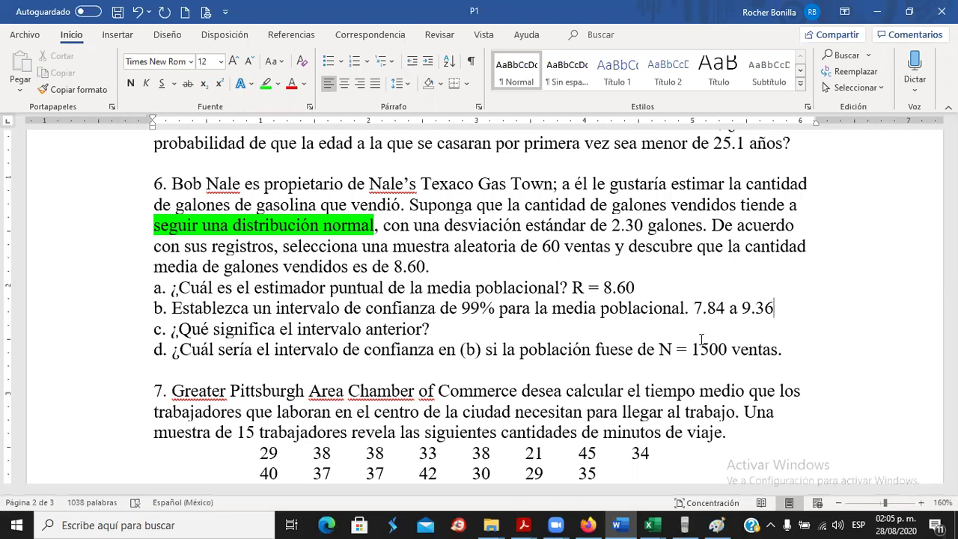
Write question 6c's interpretation: 99% confidence the true population mean lies within this interval.
key("alt+Tab")
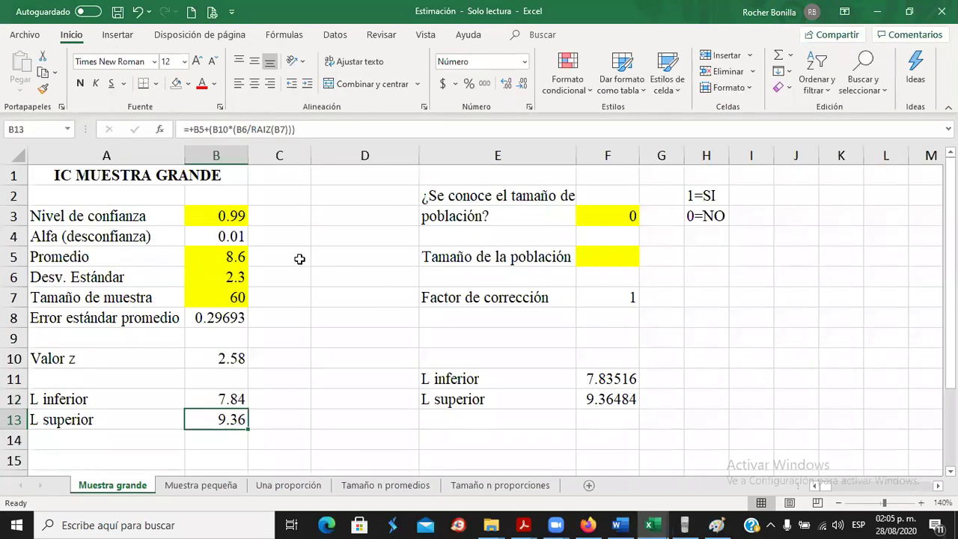
left_click(211, 220)
key("alt+Tab")
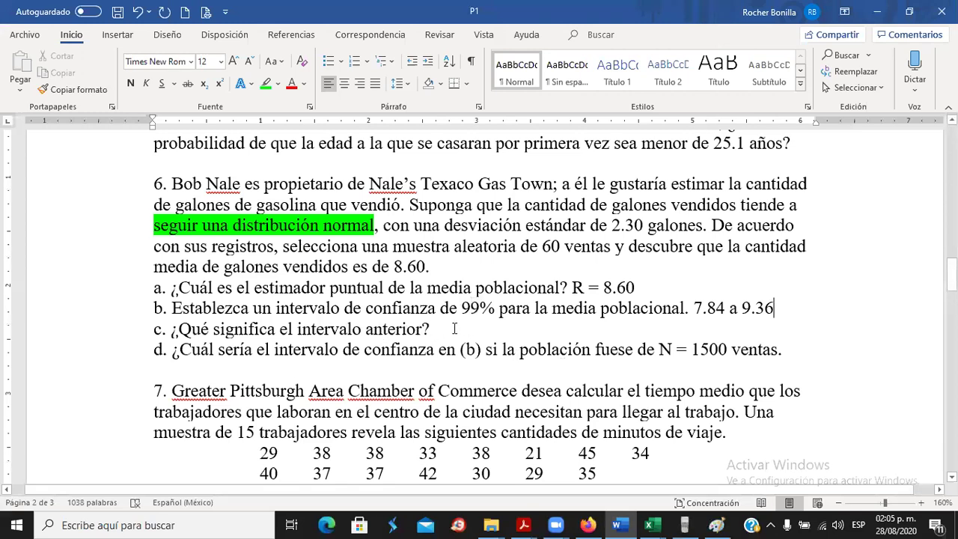
left_click(440, 330)
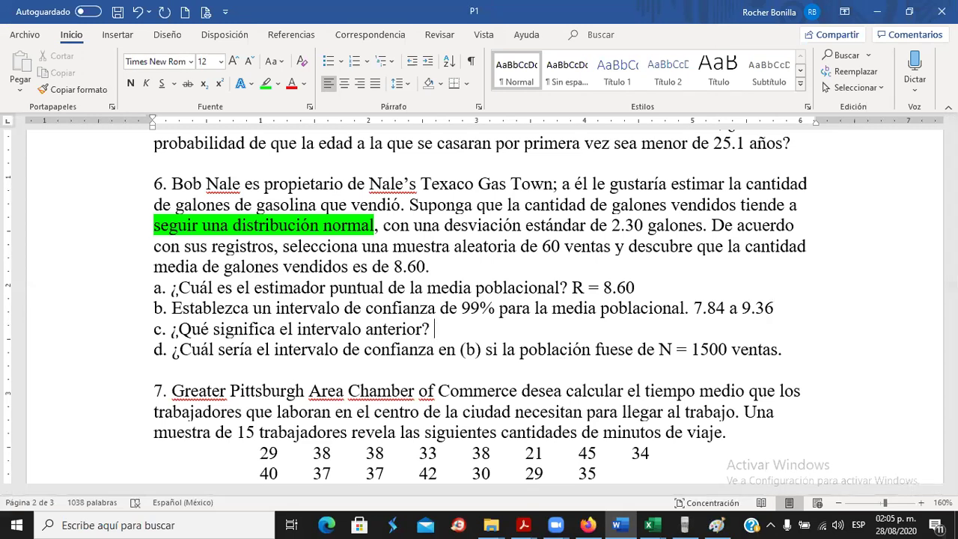
type("Que el ve")
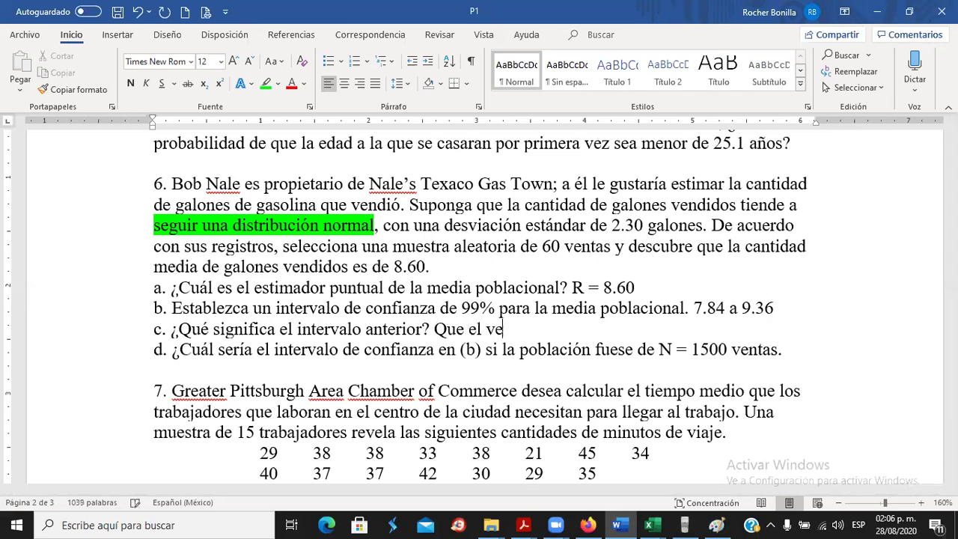
type("rdadero v")
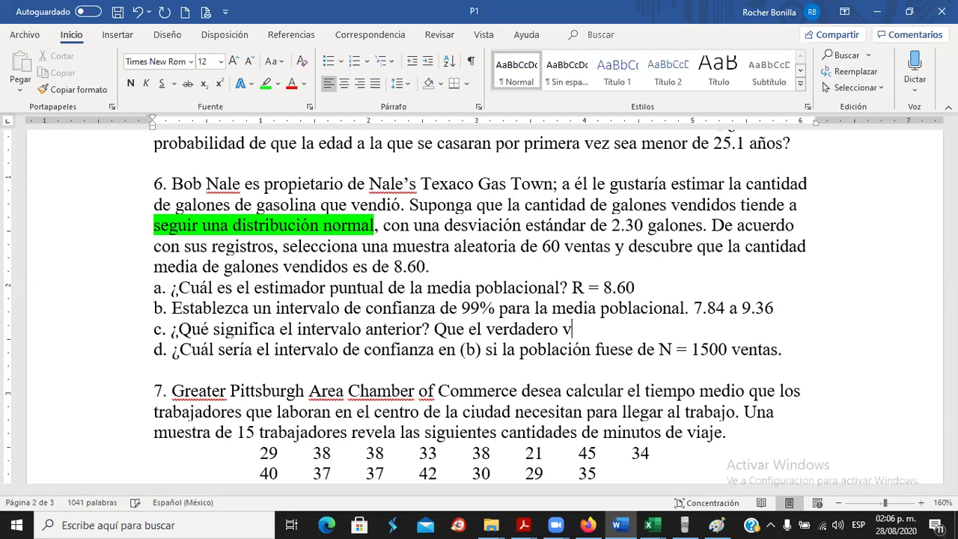
type("alor de la med")
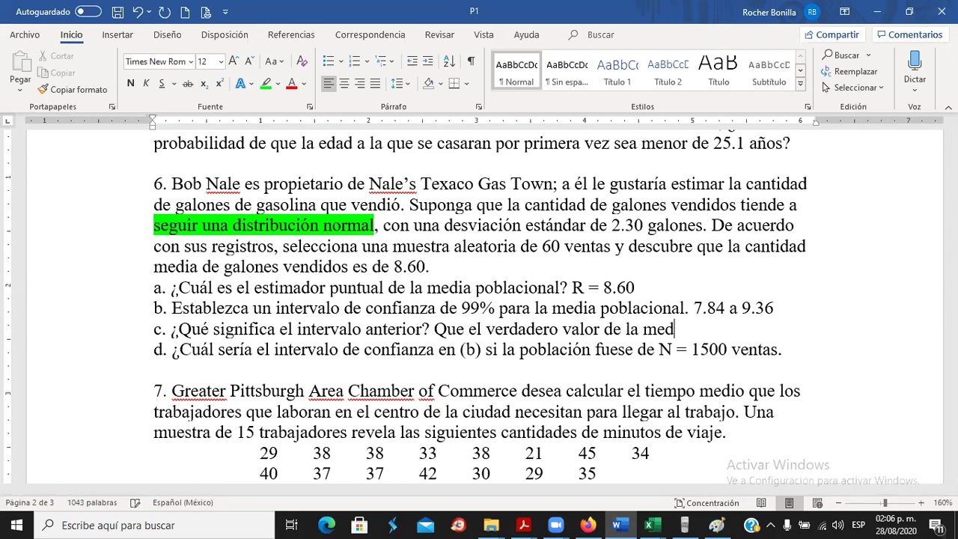
type("ia poblacio")
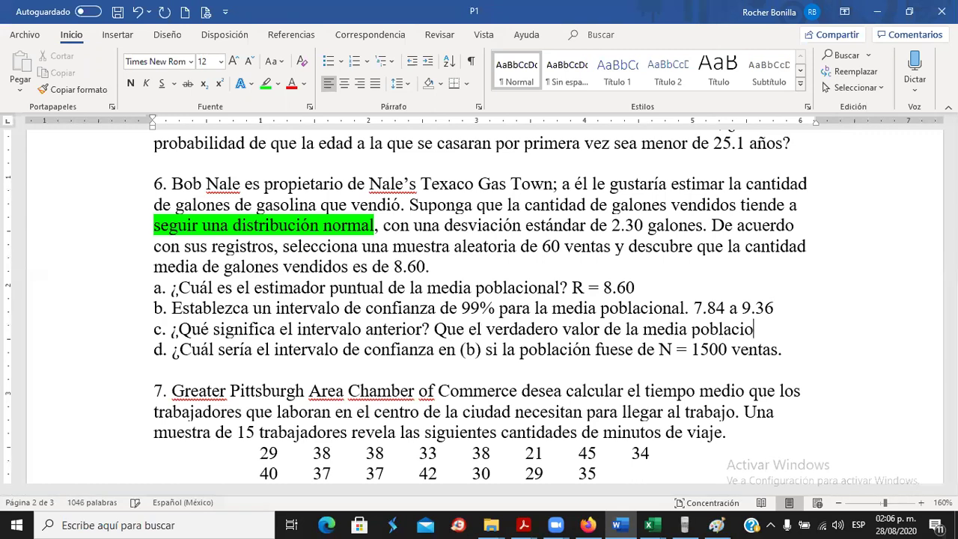
type("nal, con 99% d")
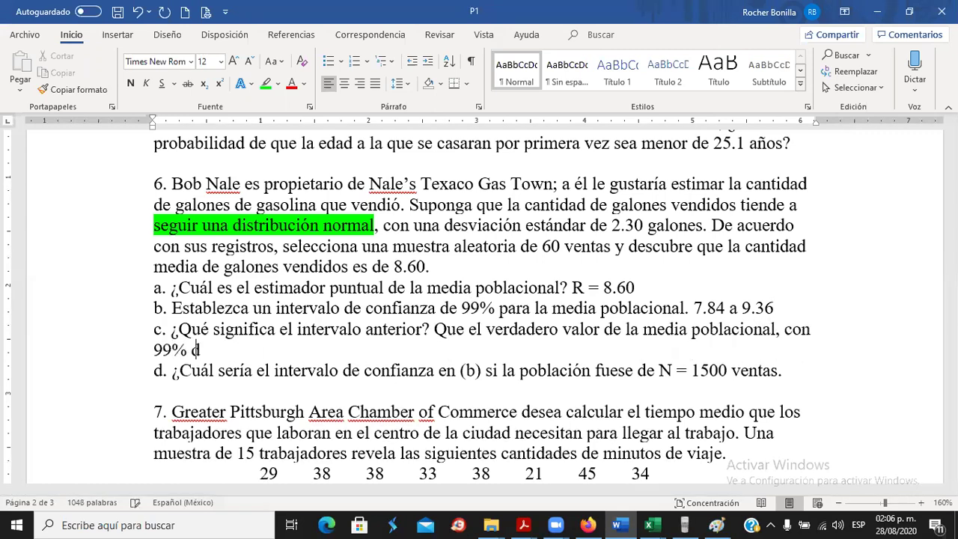
type("e confianza ")
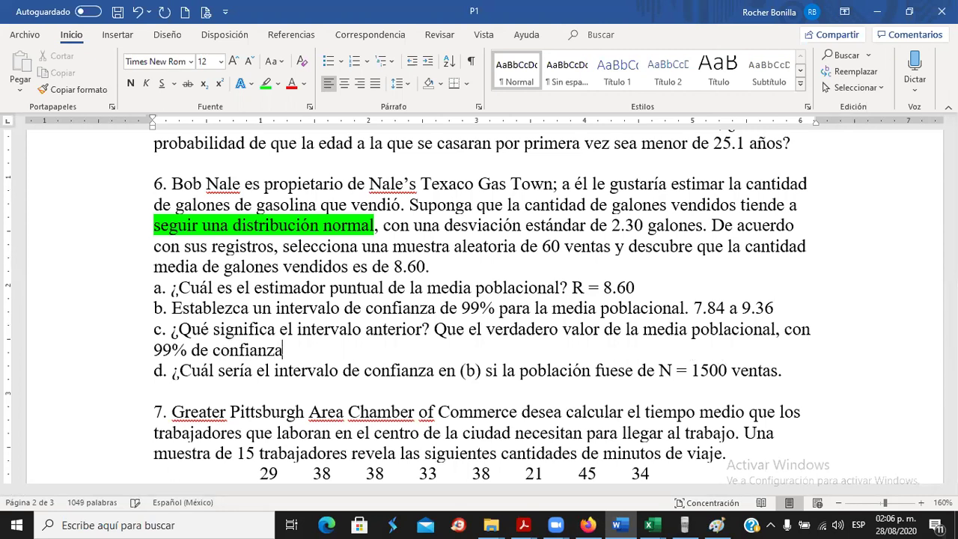
type("y basado")
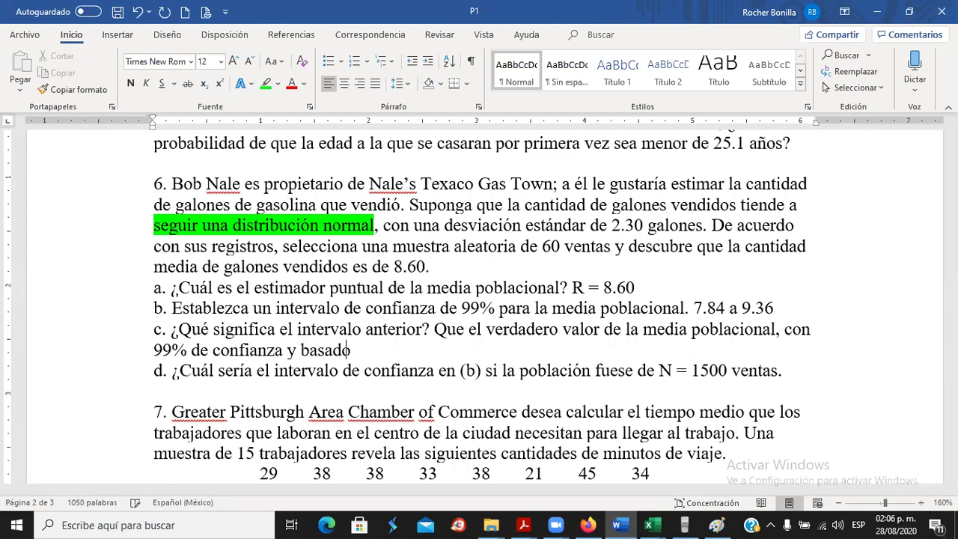
type(" en esta muestra")
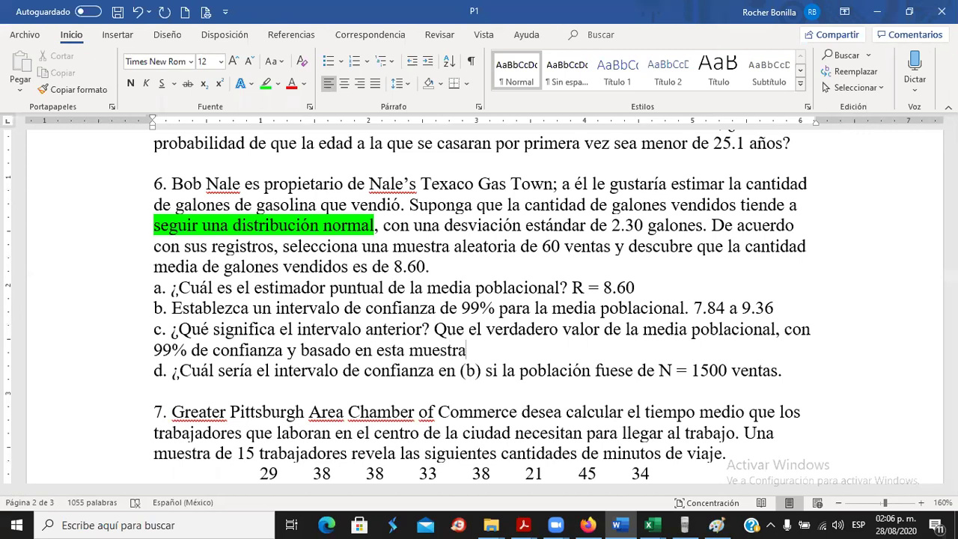
type(" está entre 7")
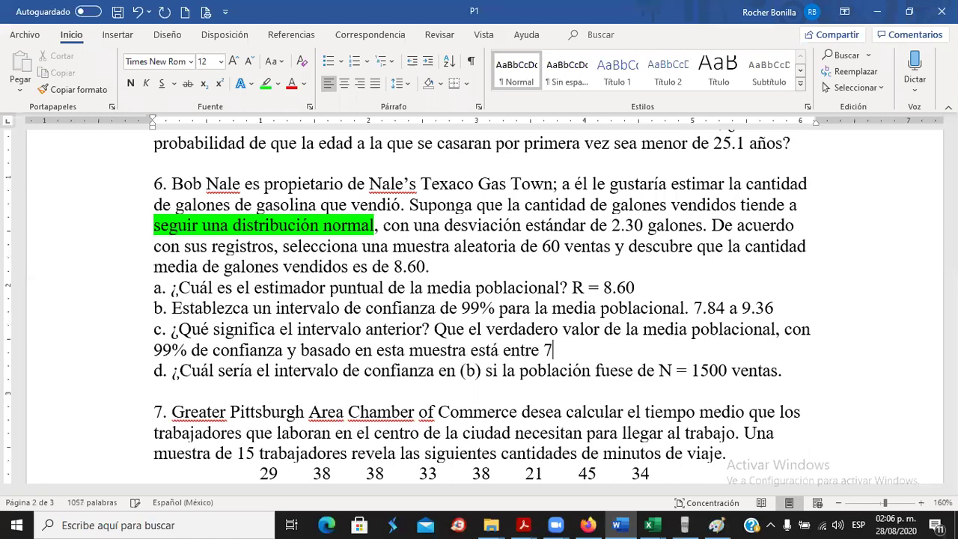
type(".84 y 9.36")
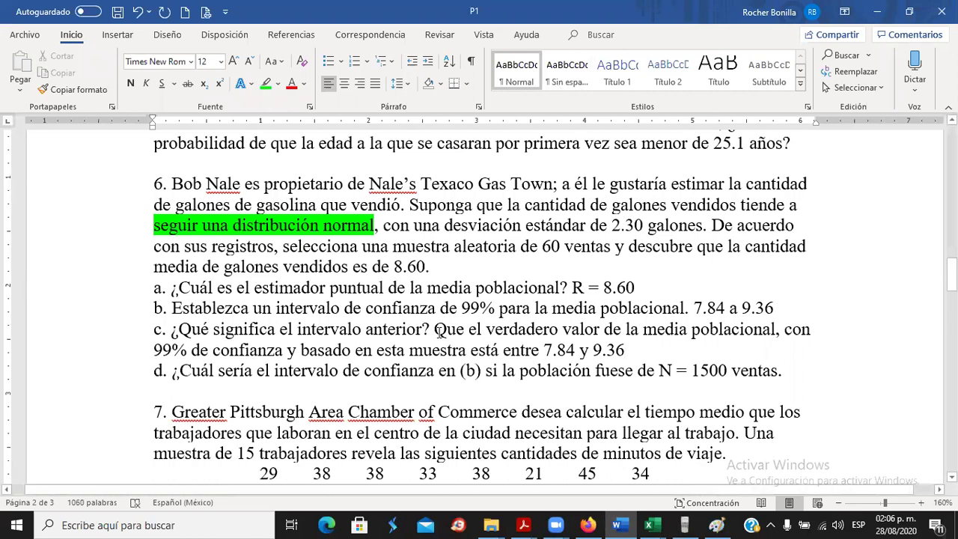
left_click(435, 330)
left_click(637, 352)
Select the whole question d line of problem 6.
left_click(154, 373)
left_click_drag(539, 376, 758, 376)
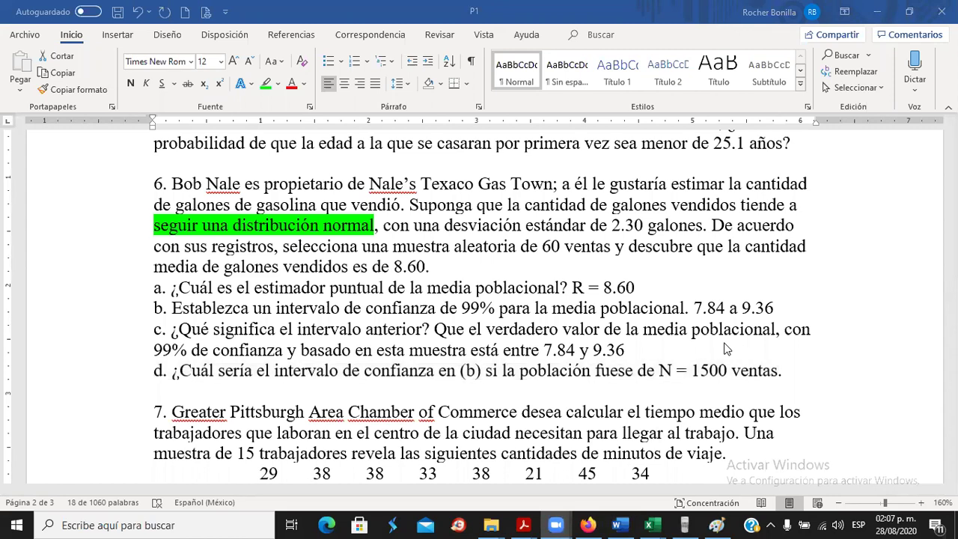
left_click(708, 380)
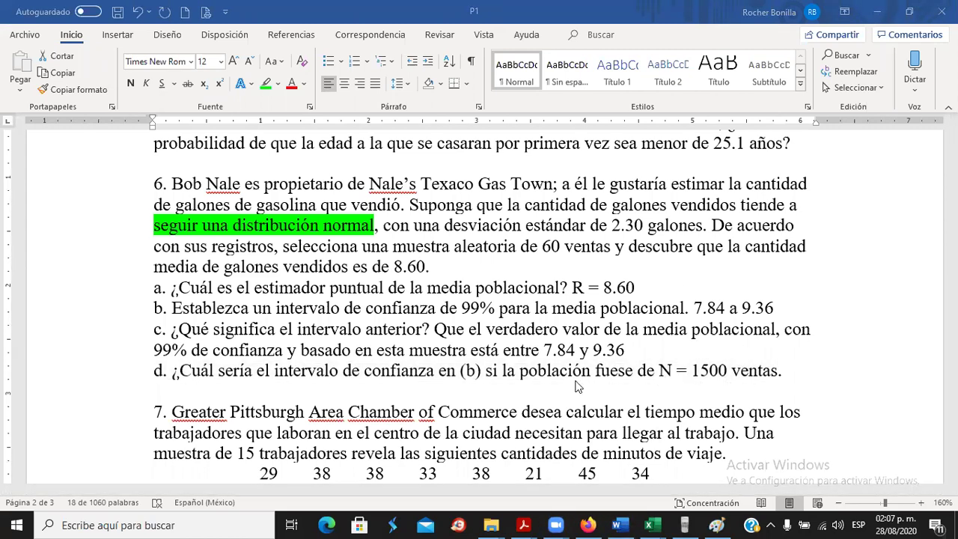
mouse_move(654, 523)
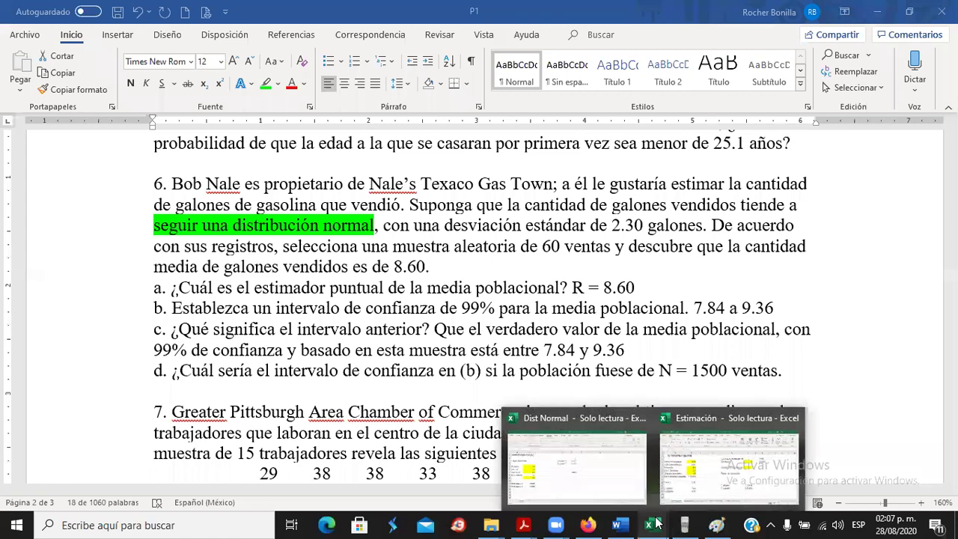
In the Estimación workbook, mark population size as known (F3 = 1) and enter 1500 in F5.
left_click(602, 464)
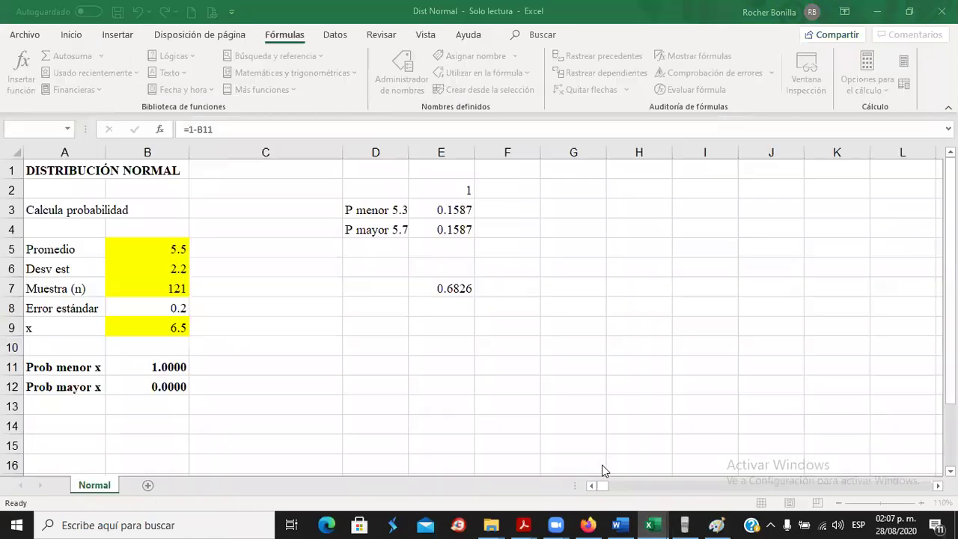
left_click(650, 524)
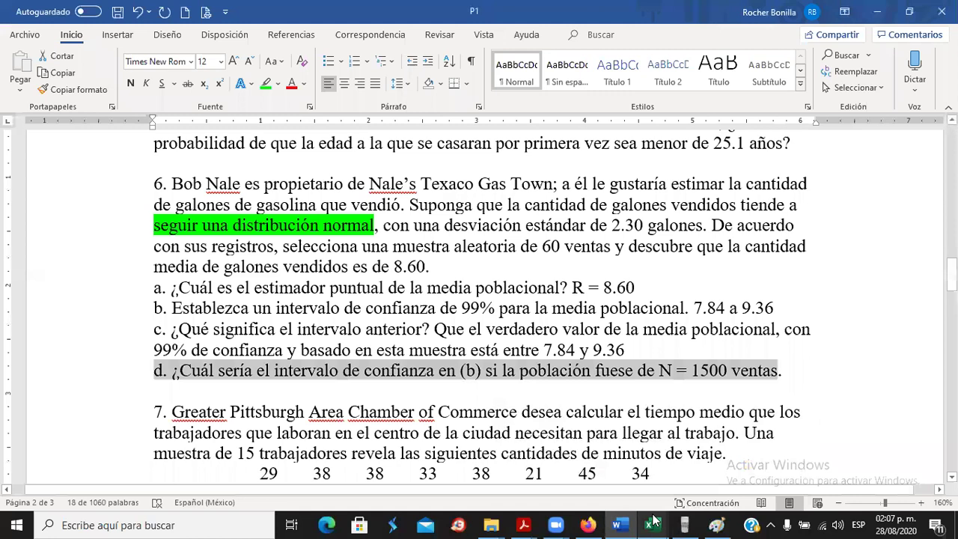
mouse_move(654, 518)
left_click(771, 479)
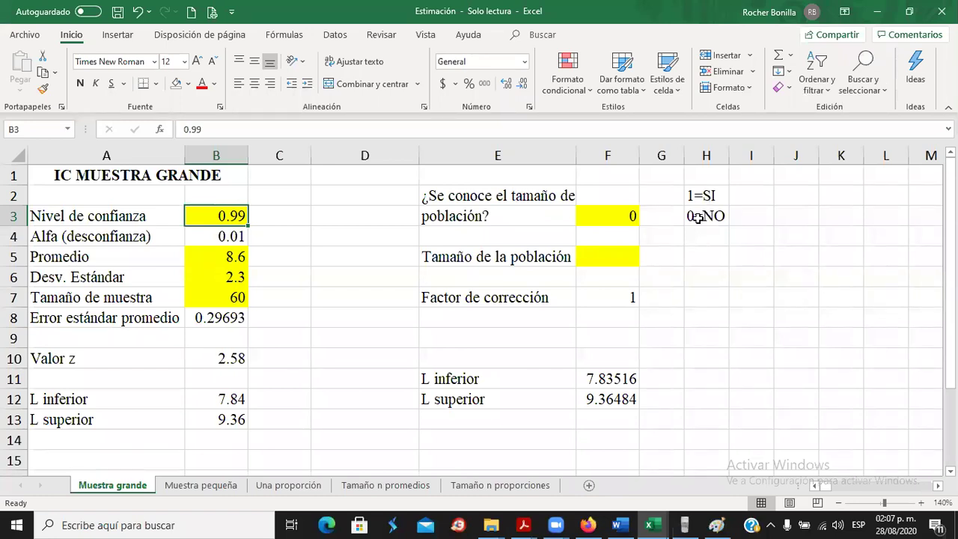
left_click(626, 217)
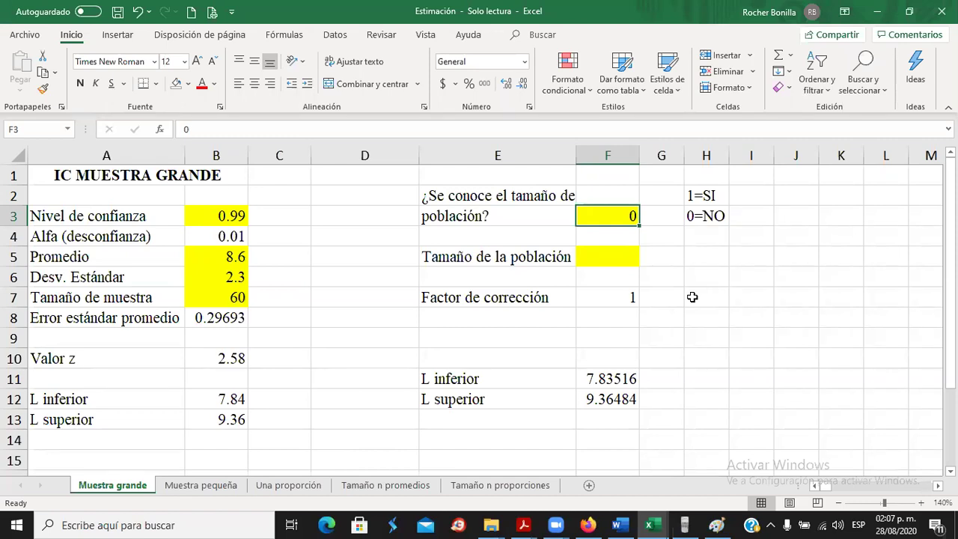
type("1")
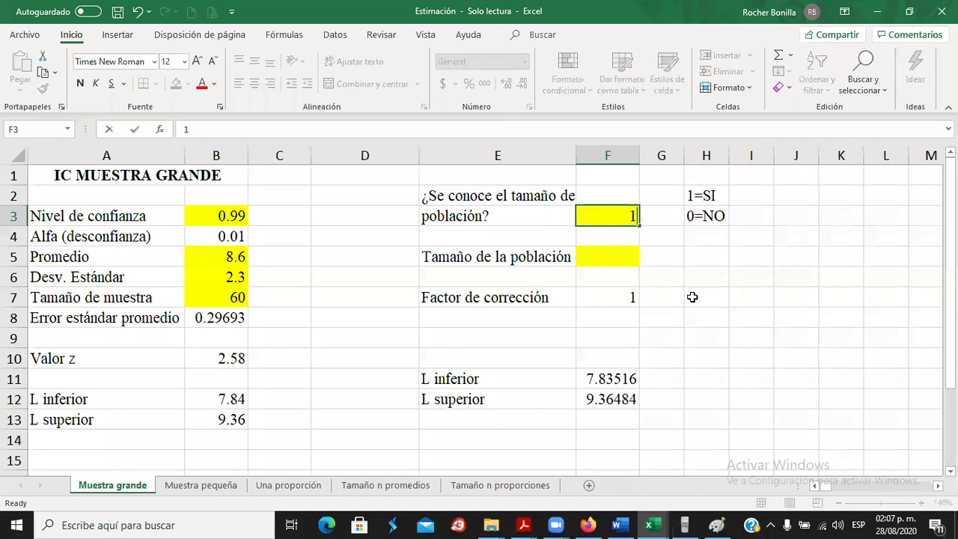
key("Return")
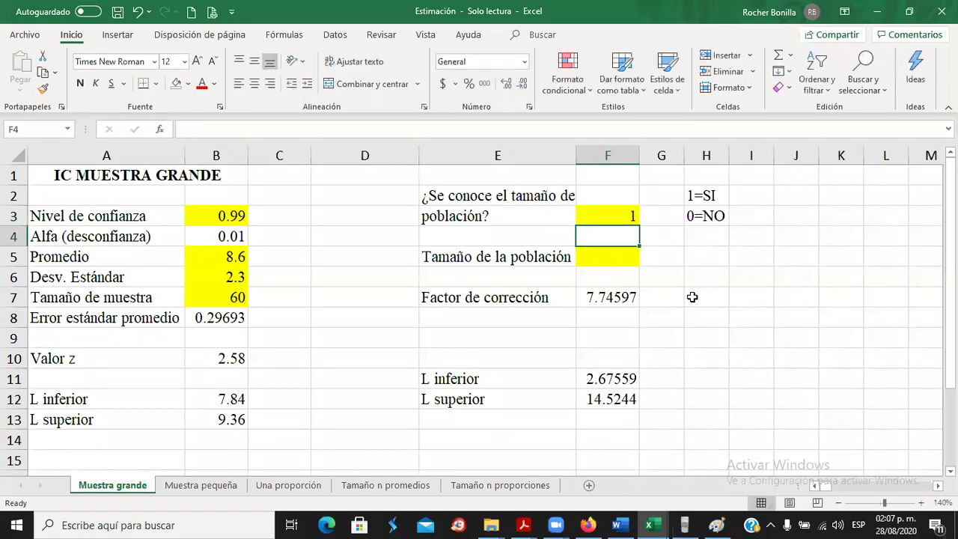
key("Down")
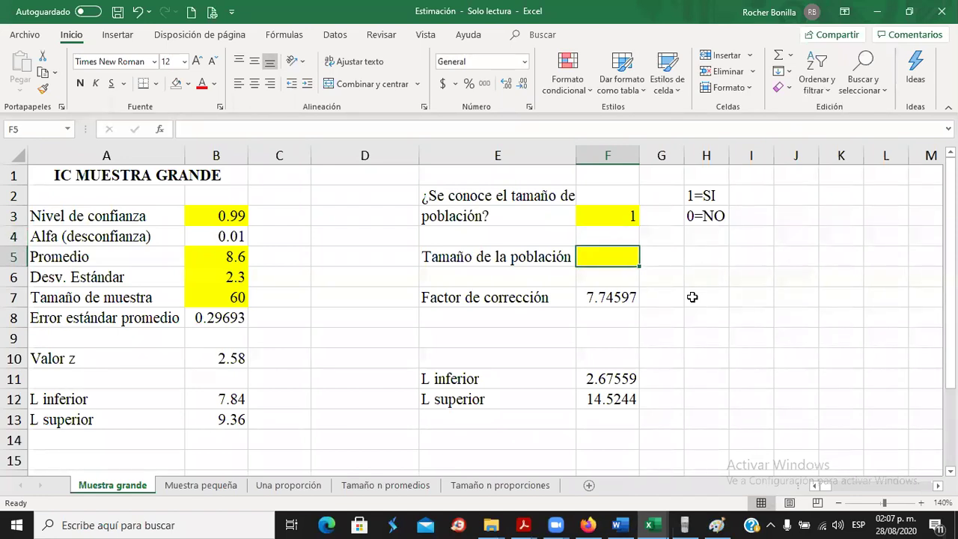
key("alt+Tab")
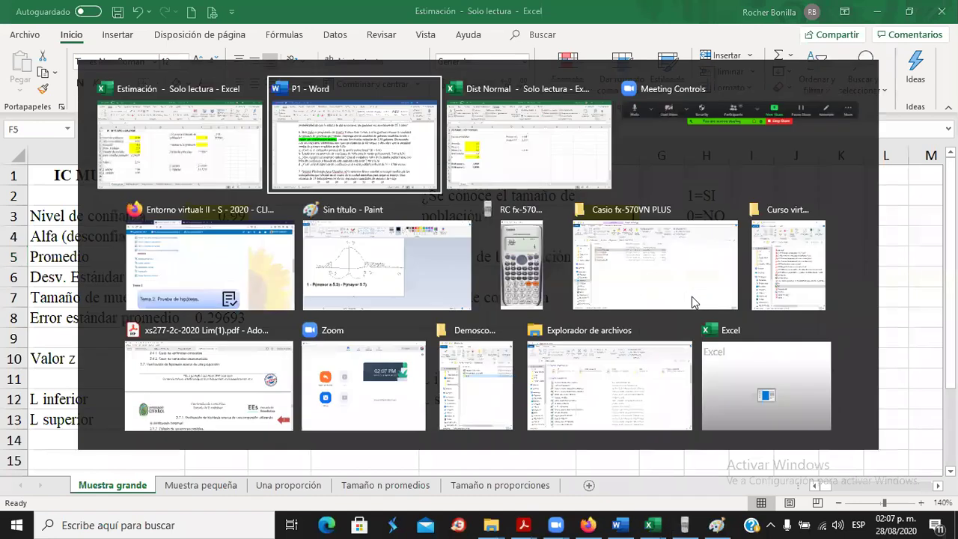
key("alt+Tab")
type("1500")
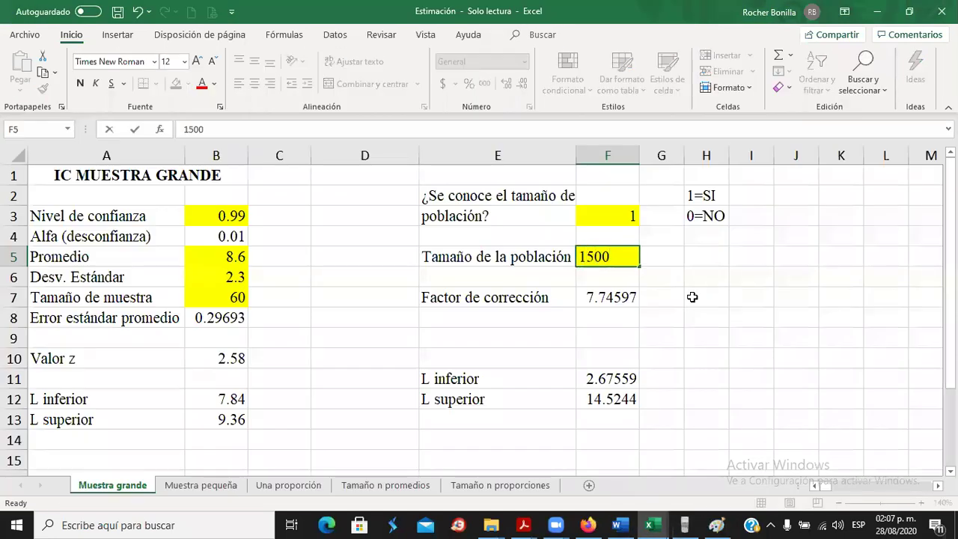
key("Return")
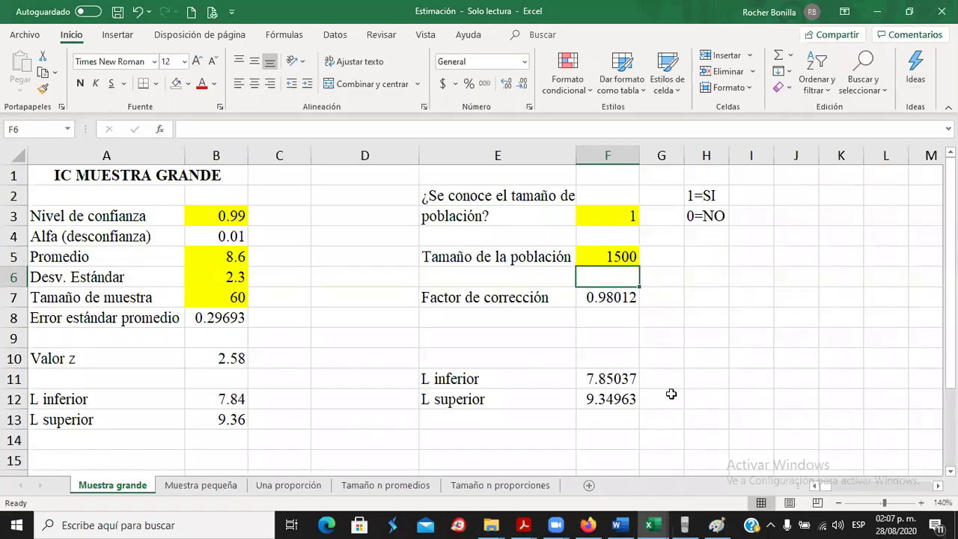
Round the recalculated limits F11:F12 to two decimals, giving 7.85 and 9.35.
left_click(618, 379)
left_click_drag(618, 378, 614, 399)
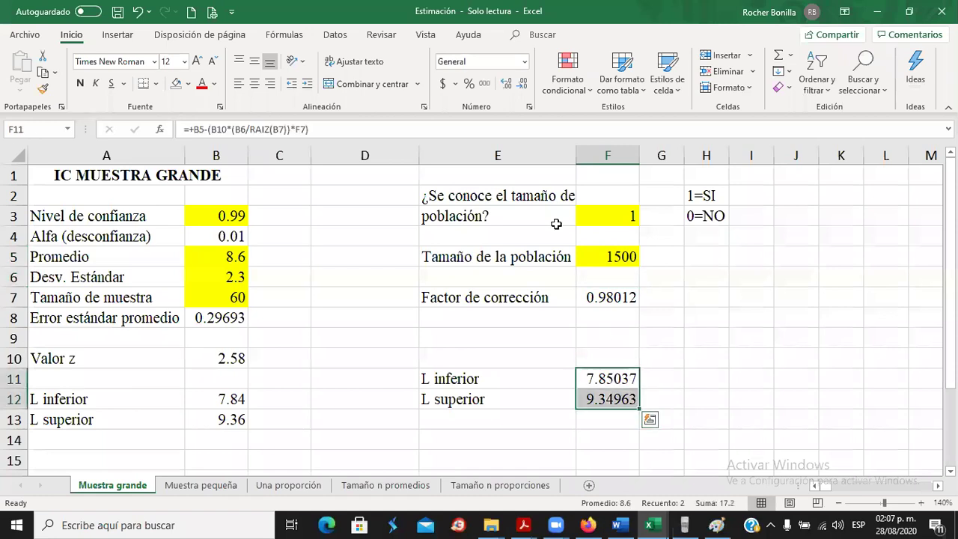
left_click(523, 85)
left_click(523, 84)
left_click(523, 85)
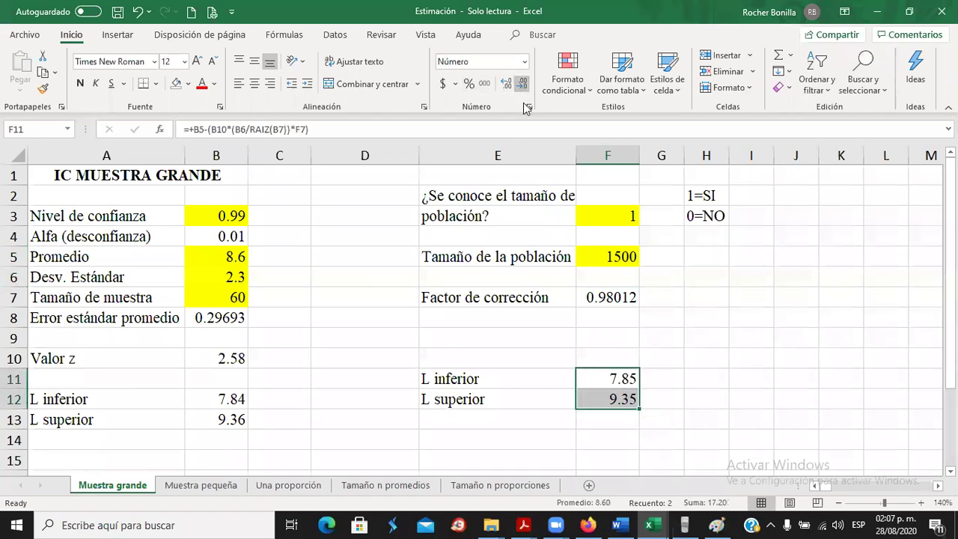
left_click(608, 374)
left_click(613, 400)
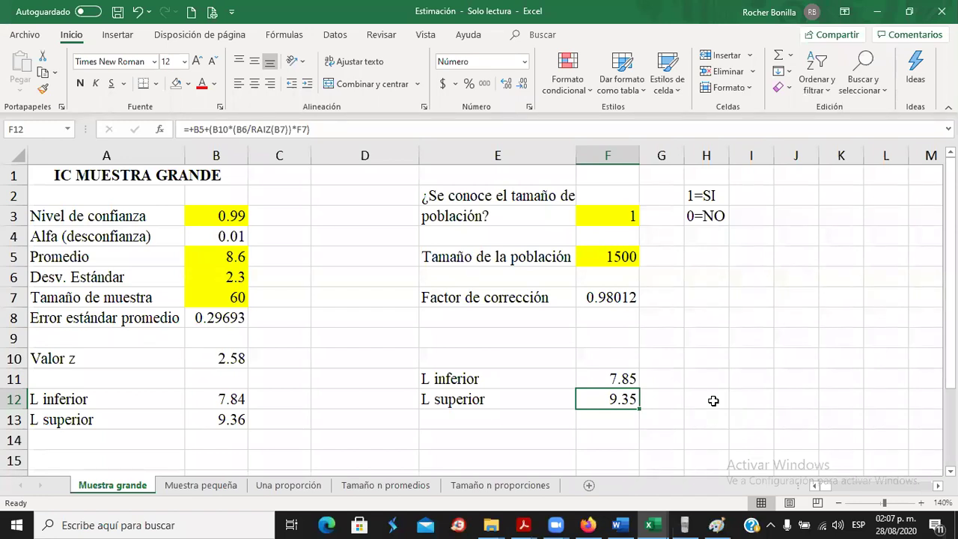
key("alt+Tab")
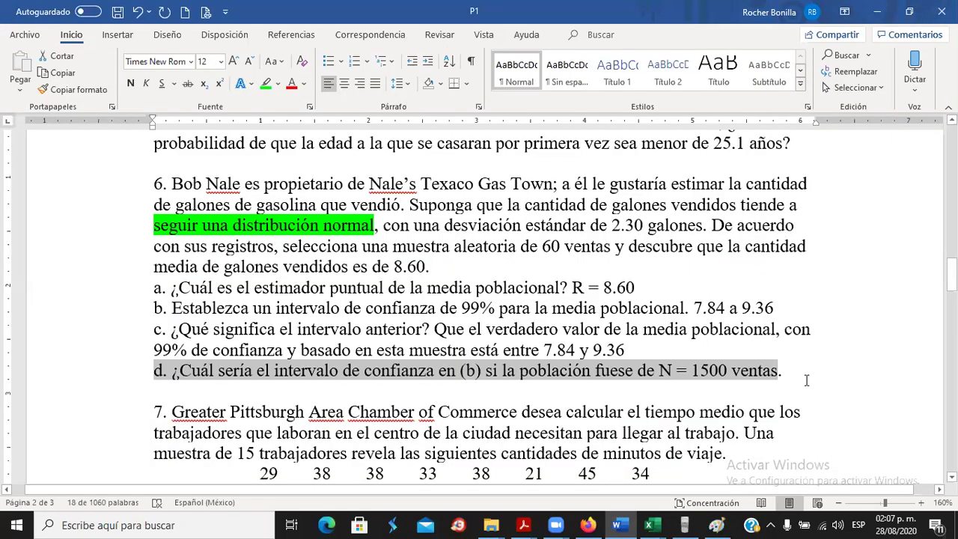
Type '7.85 a 9.35' after question 6d, correcting the mistyped upper limit.
left_click(798, 372)
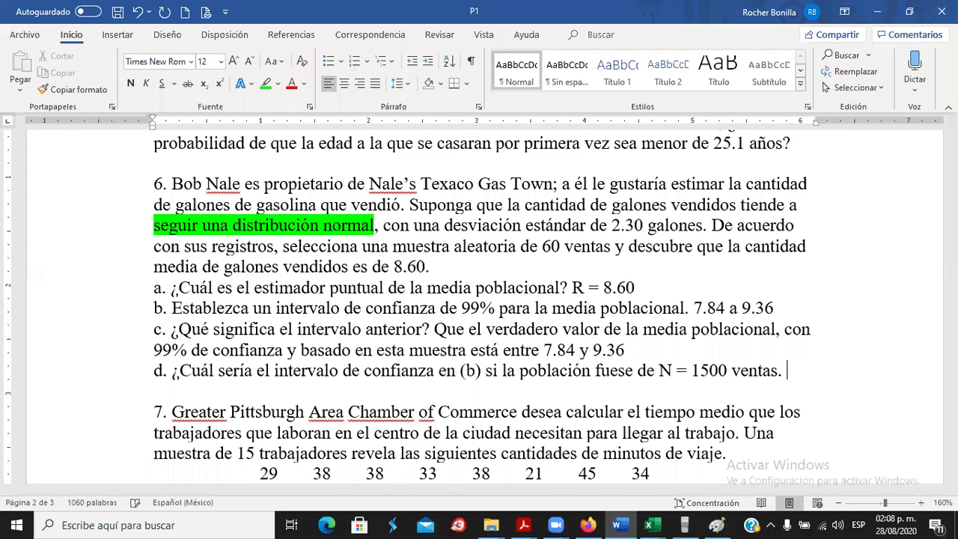
type("7")
key("alt+Tab")
key("alt+Tab")
type(".85")
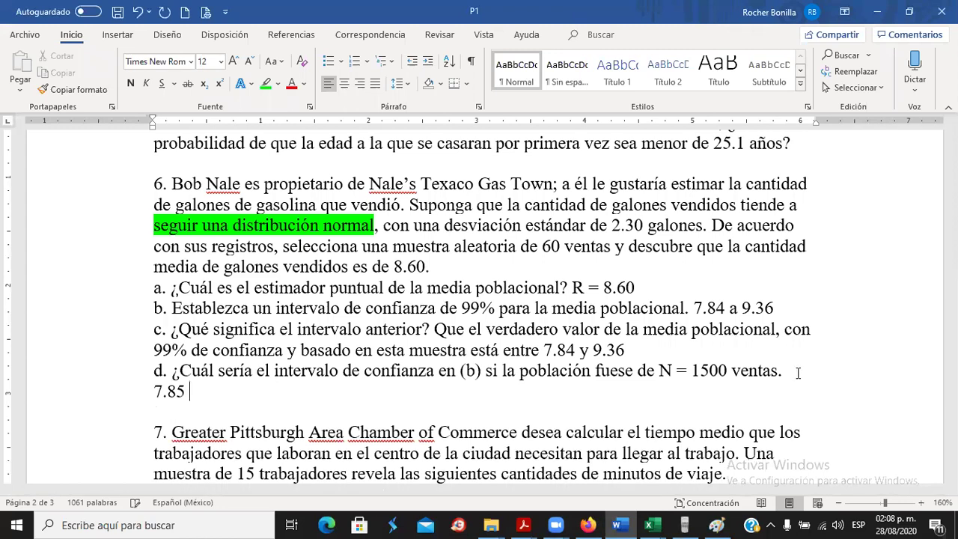
key("alt+Tab")
key("alt+Tab")
type("a")
type(" 9.36")
key("alt+Tab")
key("alt+Tab")
key("BackSpace")
type("3")
key("BackSpace")
type("5")
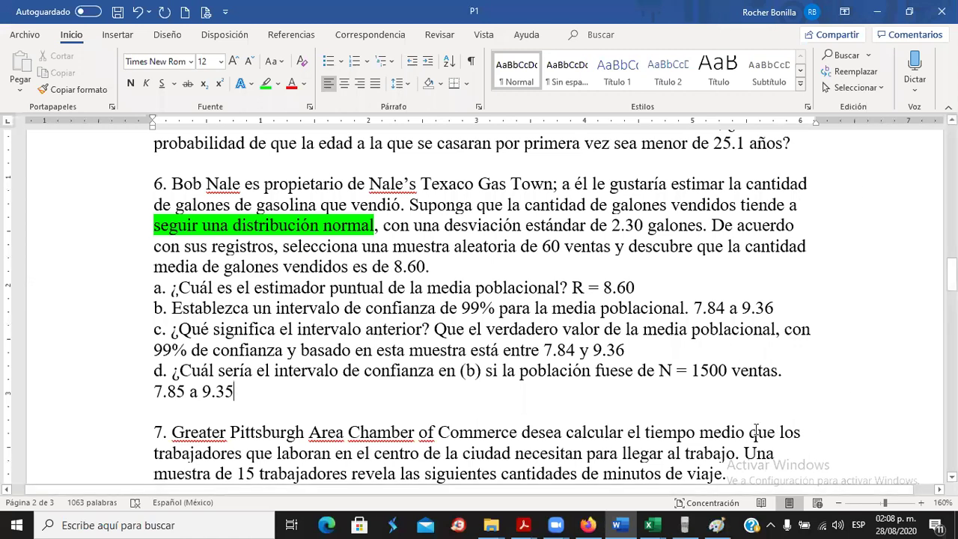
Check the correction factor formula in Excel, then return to Word.
key("alt+Tab")
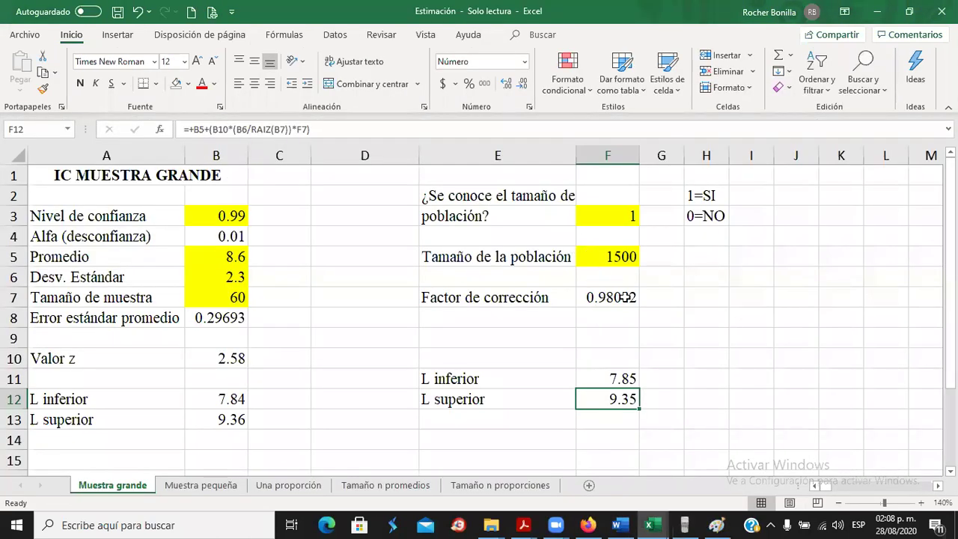
left_click(620, 297)
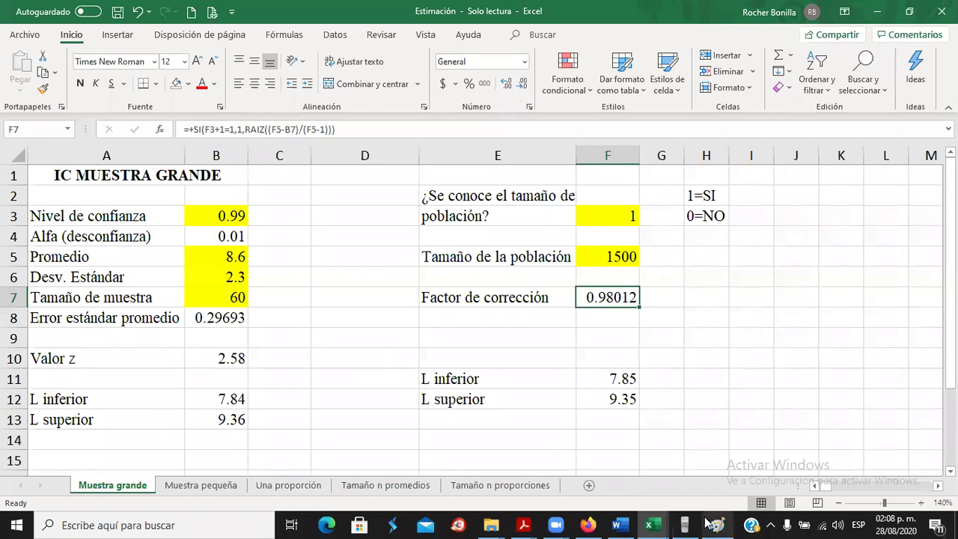
left_click(624, 523)
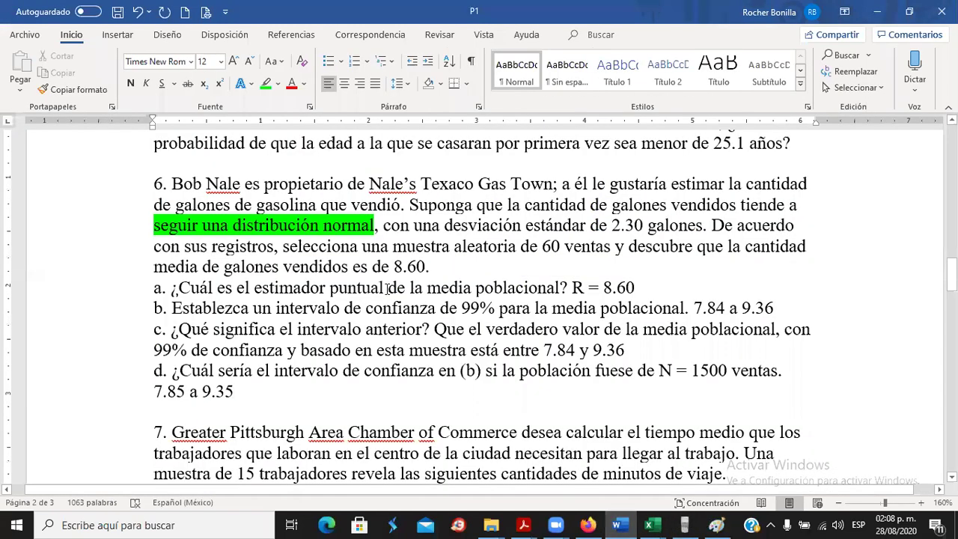
Scroll to problem 7 and select its fifteen travel-time values.
scroll(383, 296, "down", 3)
scroll(383, 296, "down", 3)
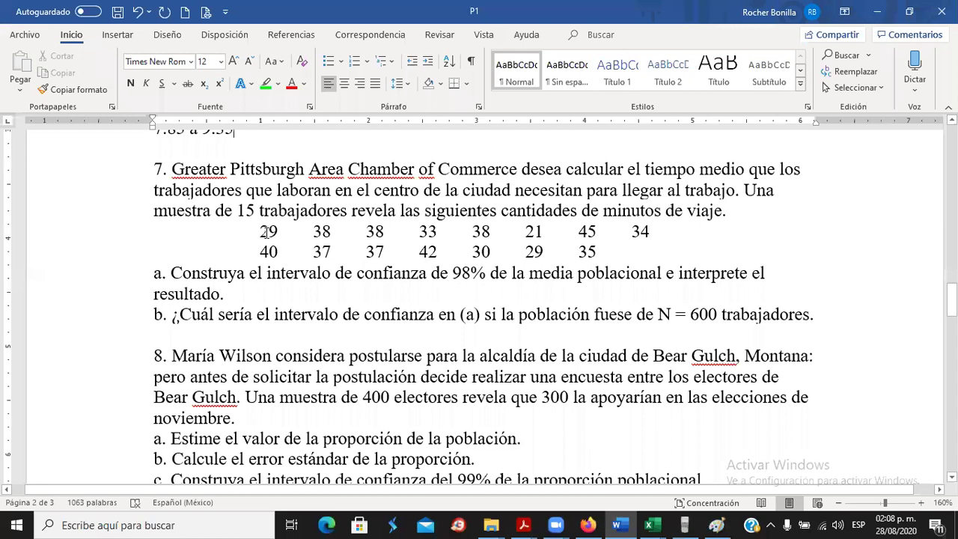
left_click_drag(260, 231, 615, 247)
left_click_drag(332, 232, 603, 251)
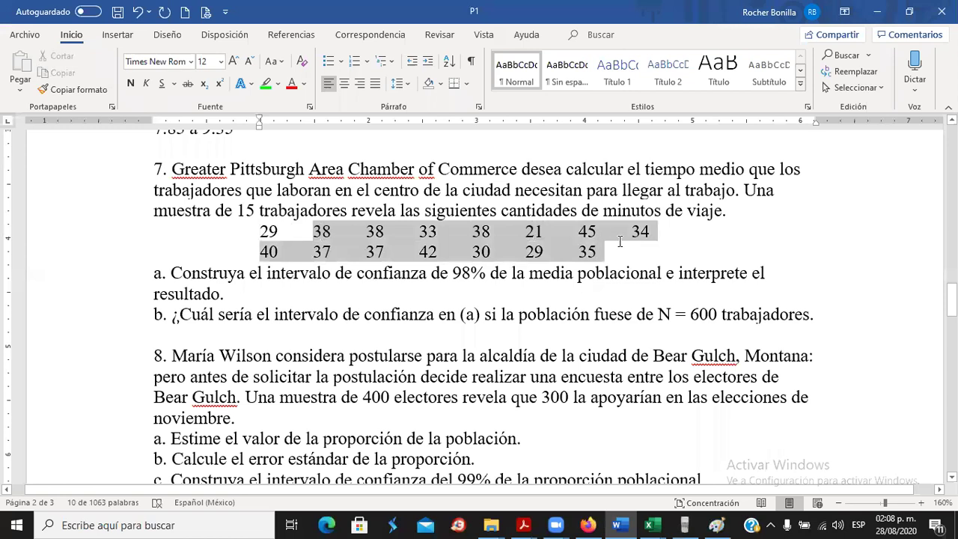
left_click(257, 231)
left_click_drag(256, 231, 595, 250)
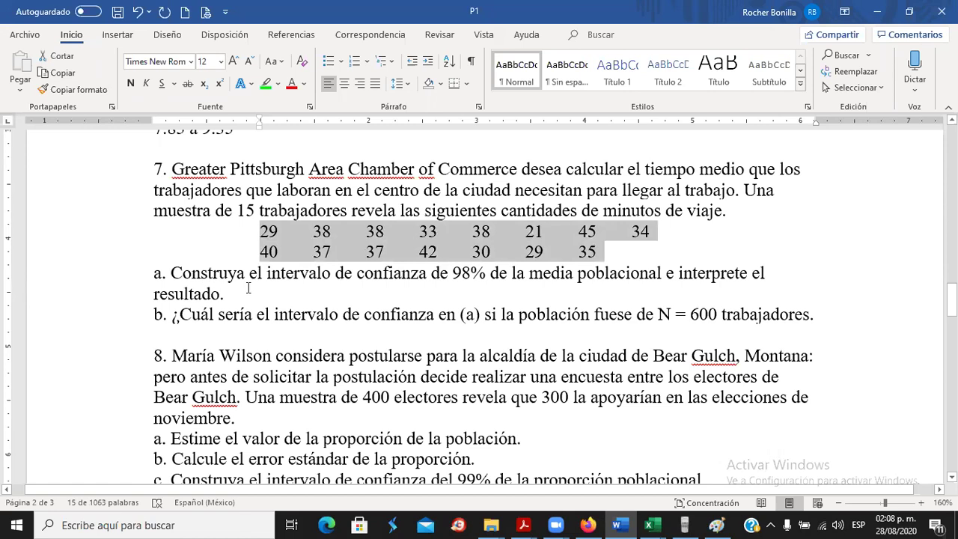
Inspect the Muestra pequeña sheet's confidence level, then click back into problem 7's data.
left_click(651, 525)
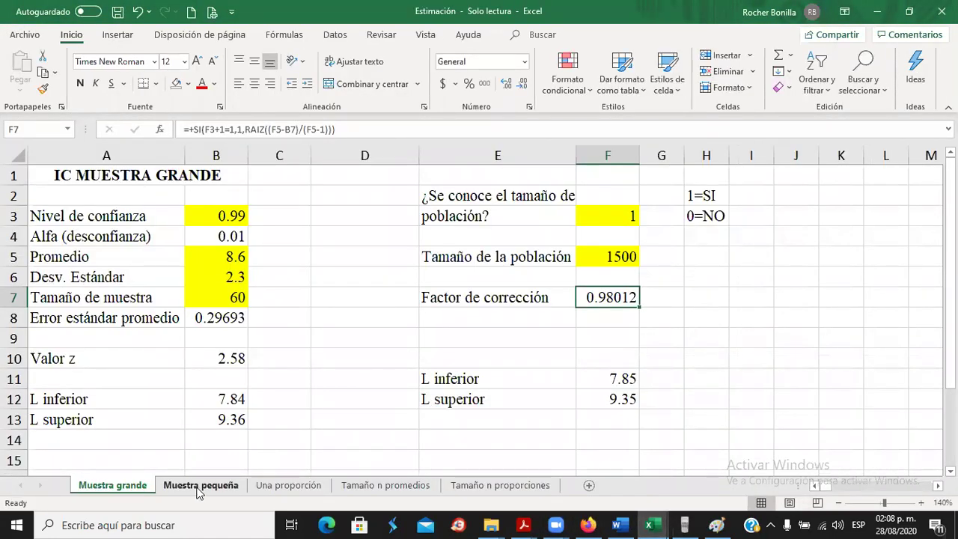
left_click(199, 486)
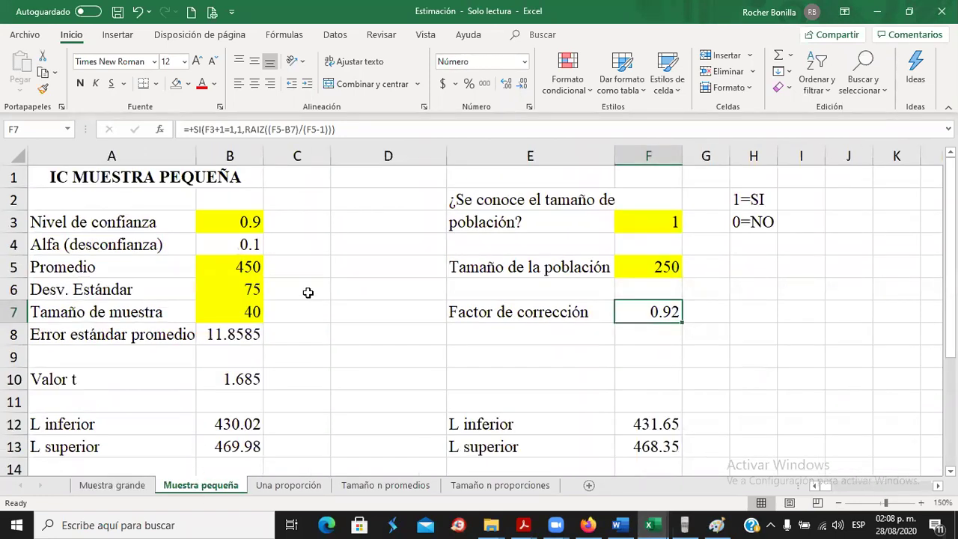
left_click(241, 222)
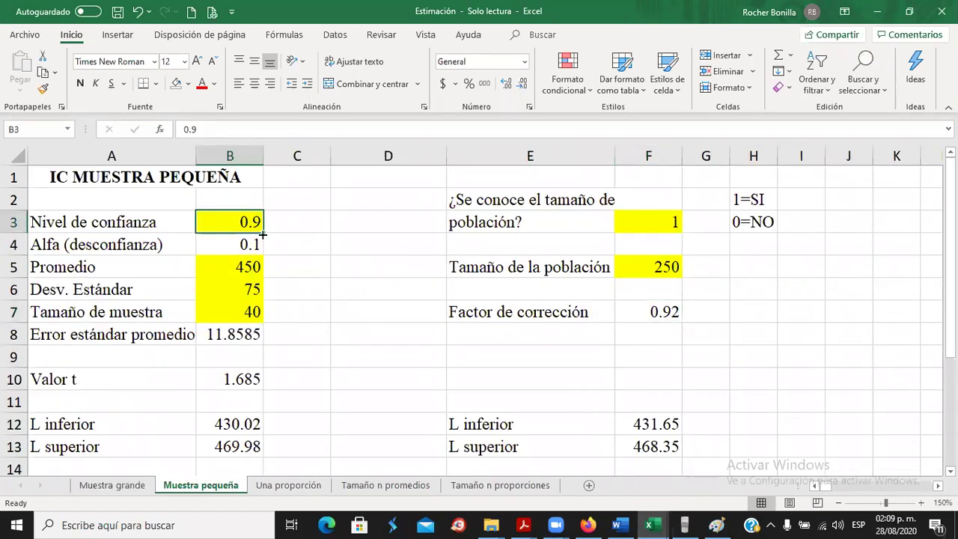
left_click(618, 525)
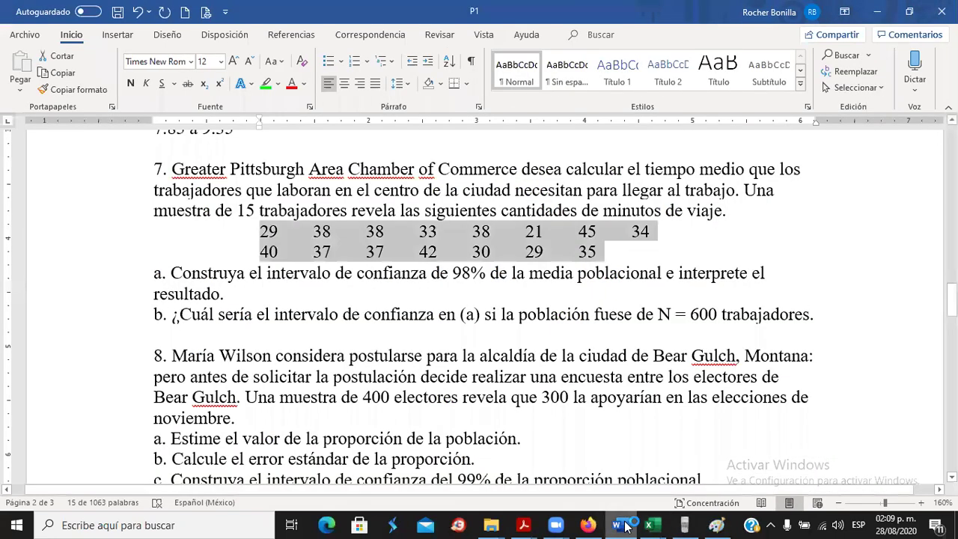
left_click(255, 182)
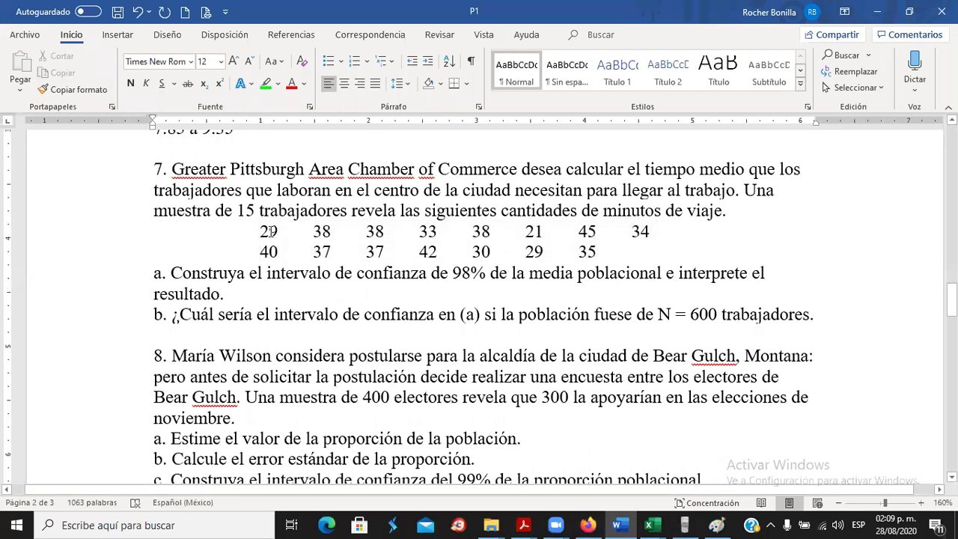
left_click(269, 251)
left_click(640, 232)
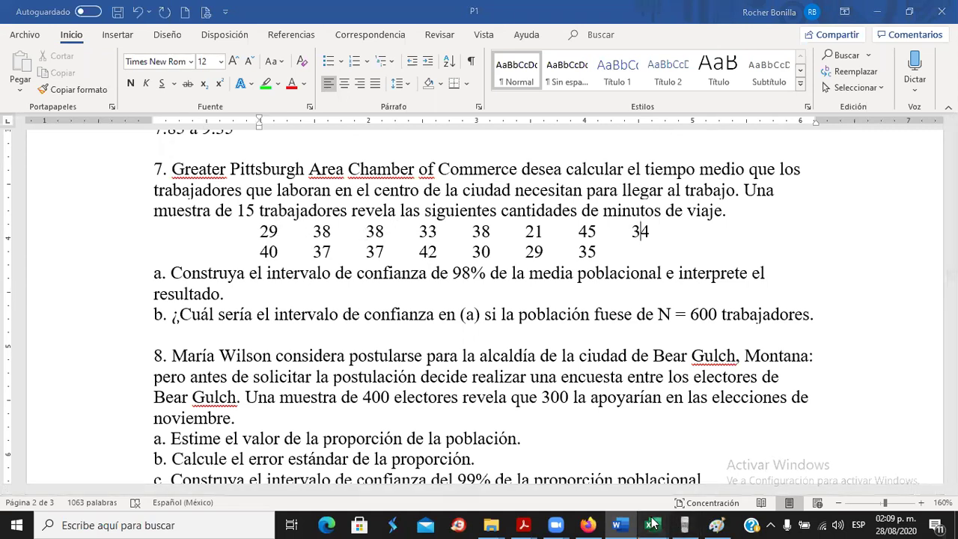
Glance at the Estimación workbook and course page, then scroll Word to problem 8.
mouse_move(651, 523)
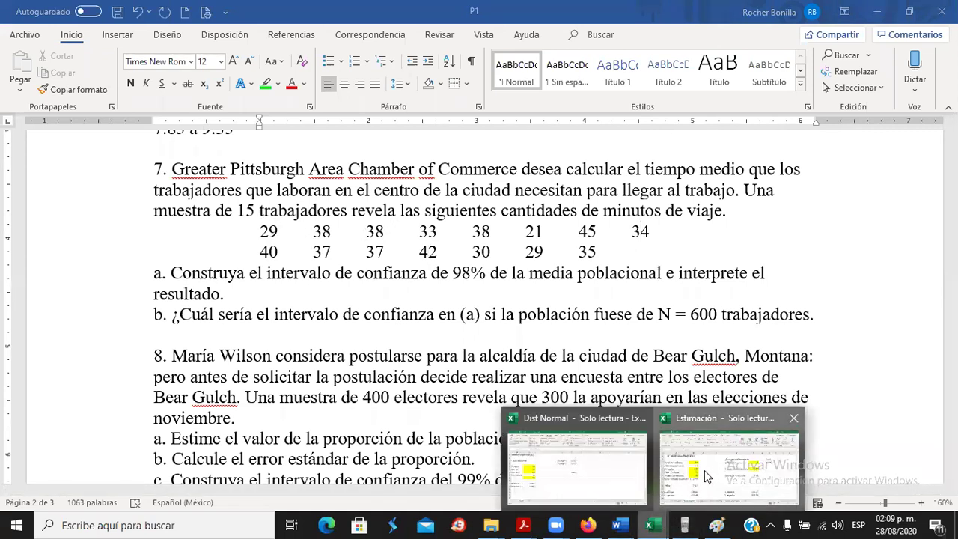
left_click(706, 476)
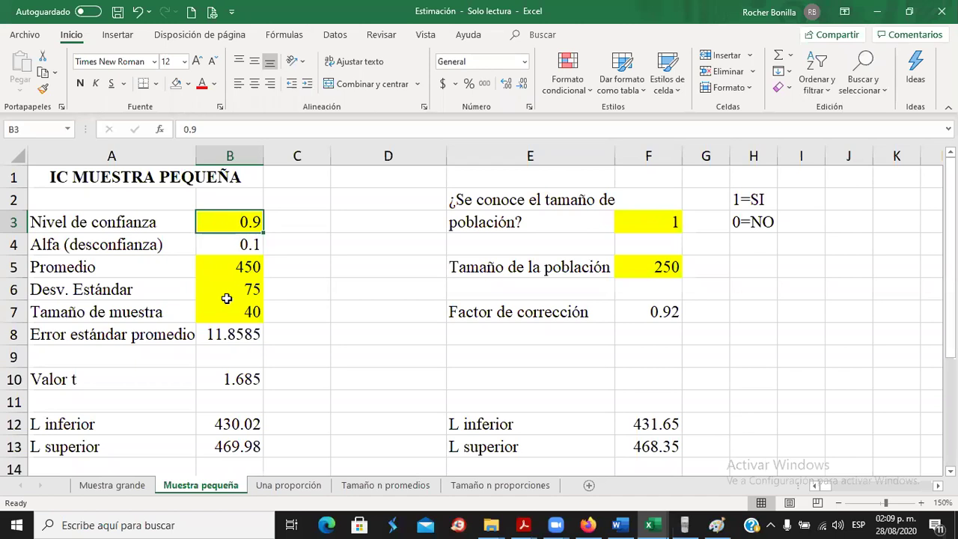
left_click(590, 524)
mouse_move(640, 513)
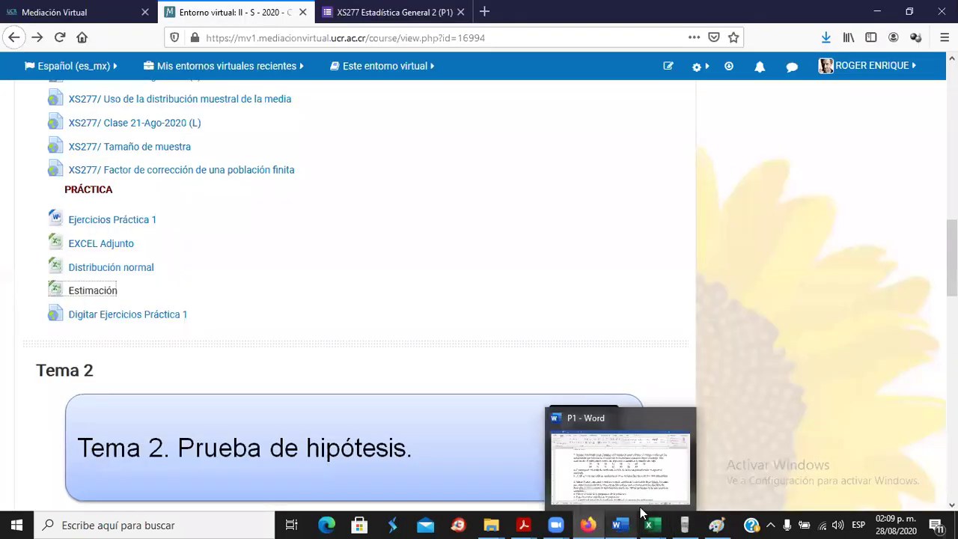
left_click(639, 454)
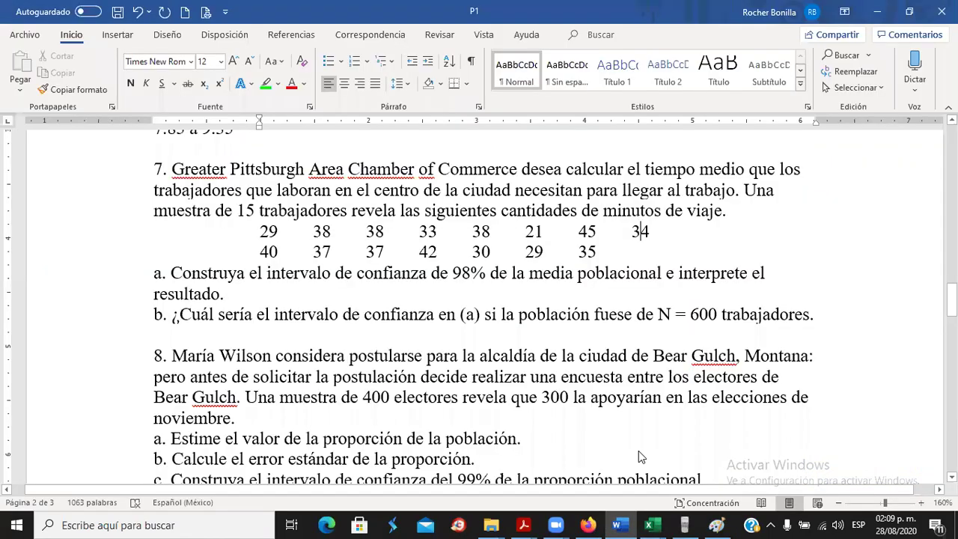
scroll(359, 296, "down", 3)
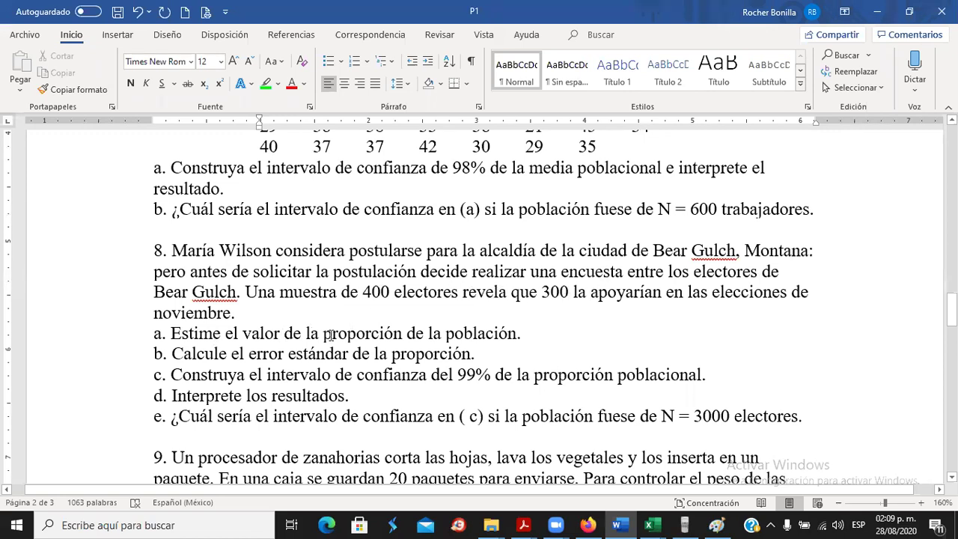
Highlight 'la proporción' in problem 8a and bring the Estimación workbook forward.
left_click_drag(322, 333, 404, 333)
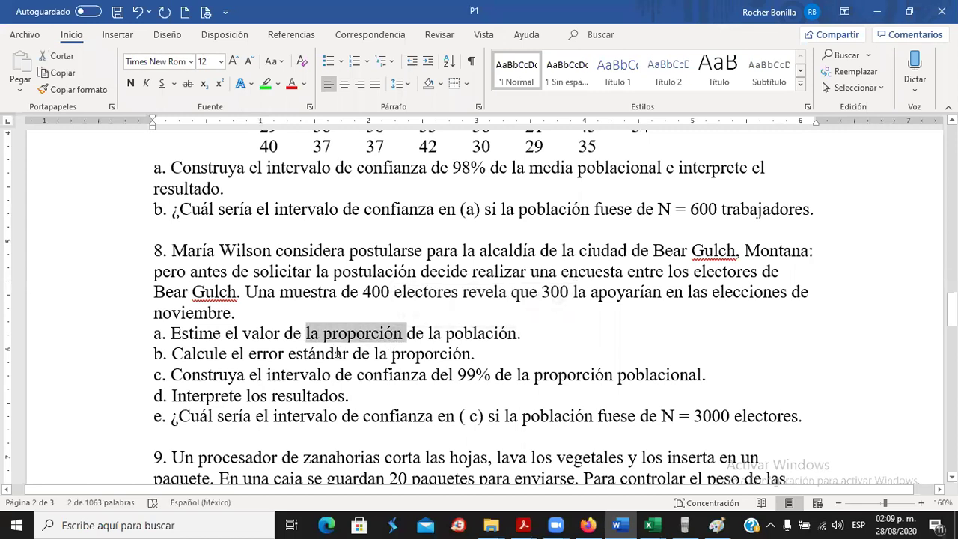
left_click(654, 525)
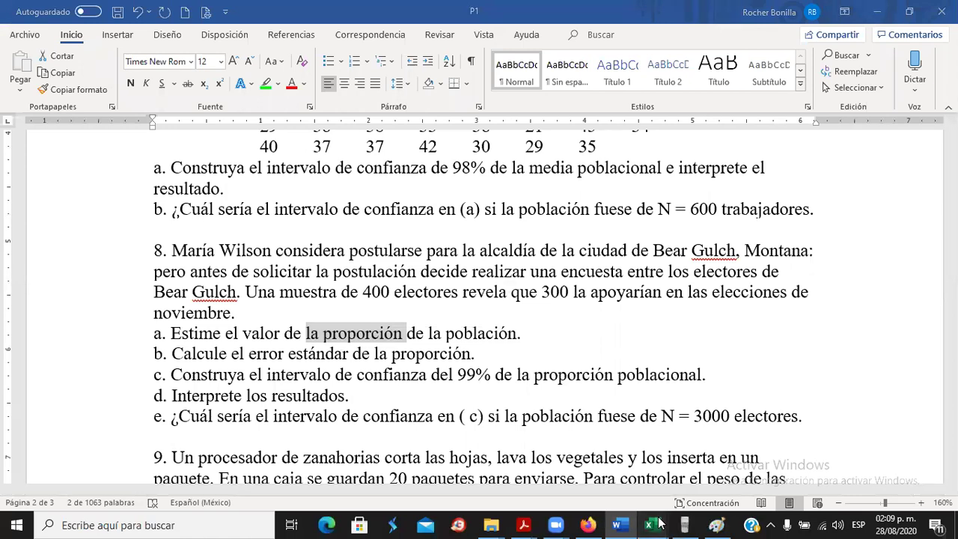
left_click(723, 452)
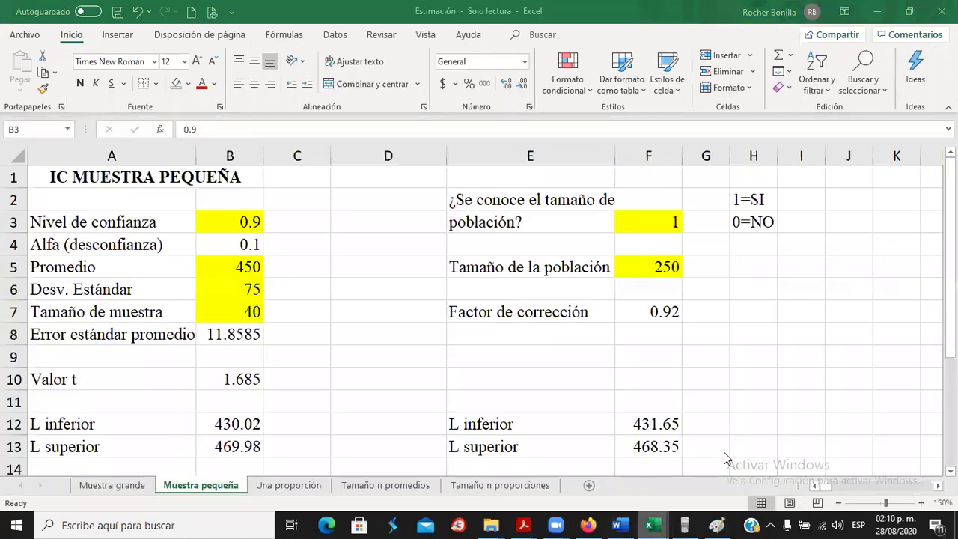
Switch to the Una proporción sheet and inspect its confidence level and sample size.
left_click(284, 486)
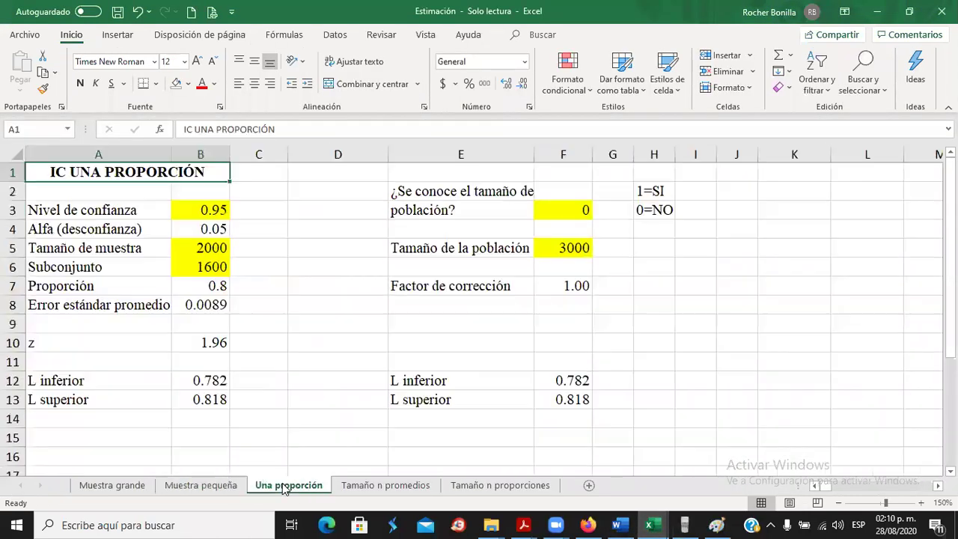
left_click(199, 213)
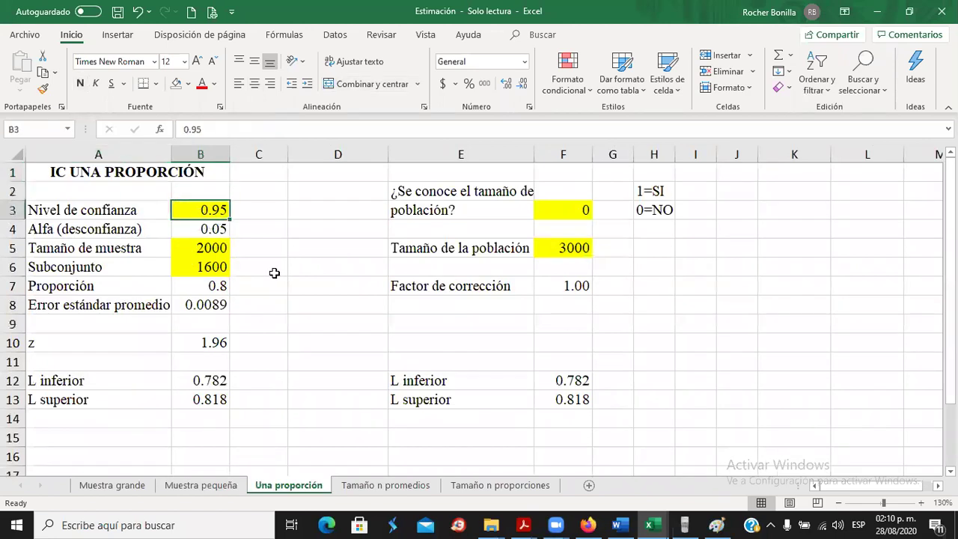
left_click(204, 248)
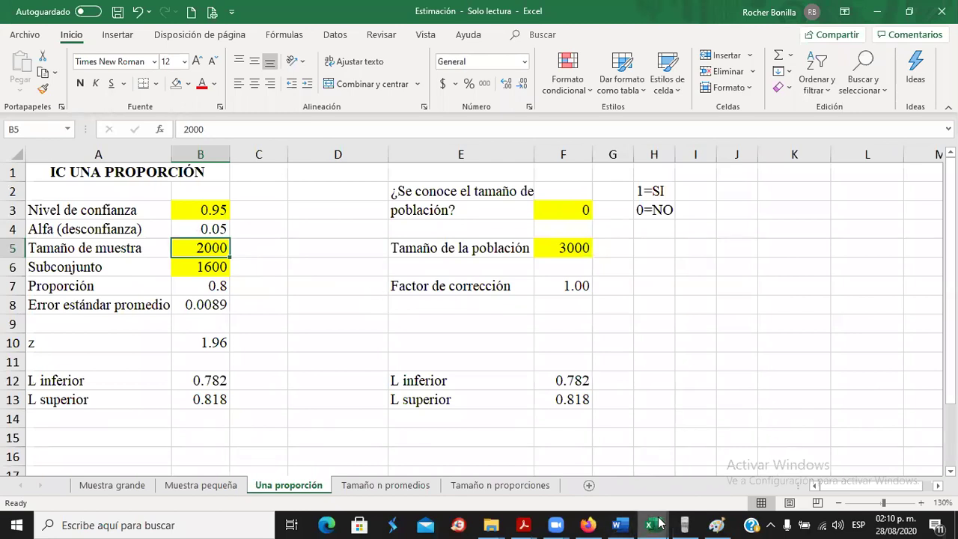
Highlight problem 9's standard deviation 0.5 and the phrase 'Cuántas cajas' in green.
left_click(619, 524)
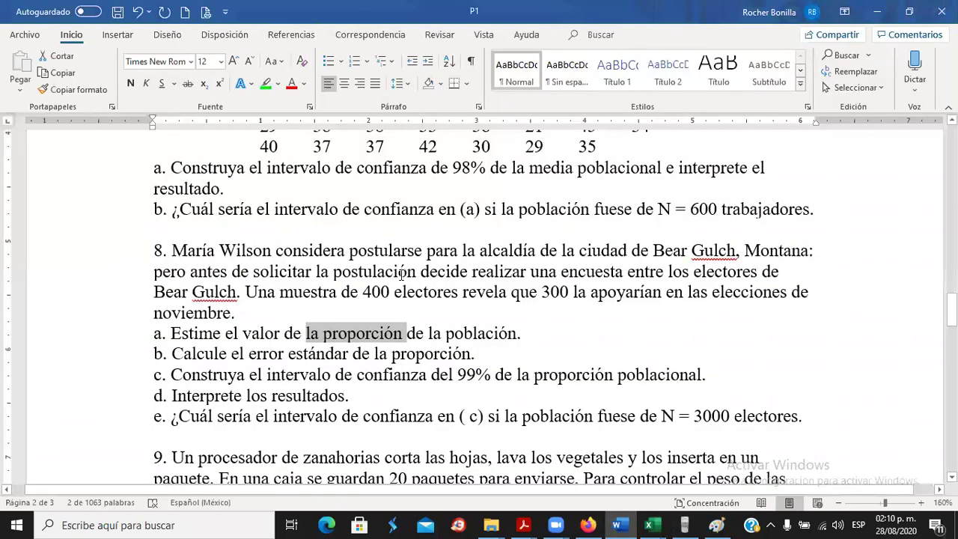
scroll(402, 274, "down", 3)
left_click(292, 271)
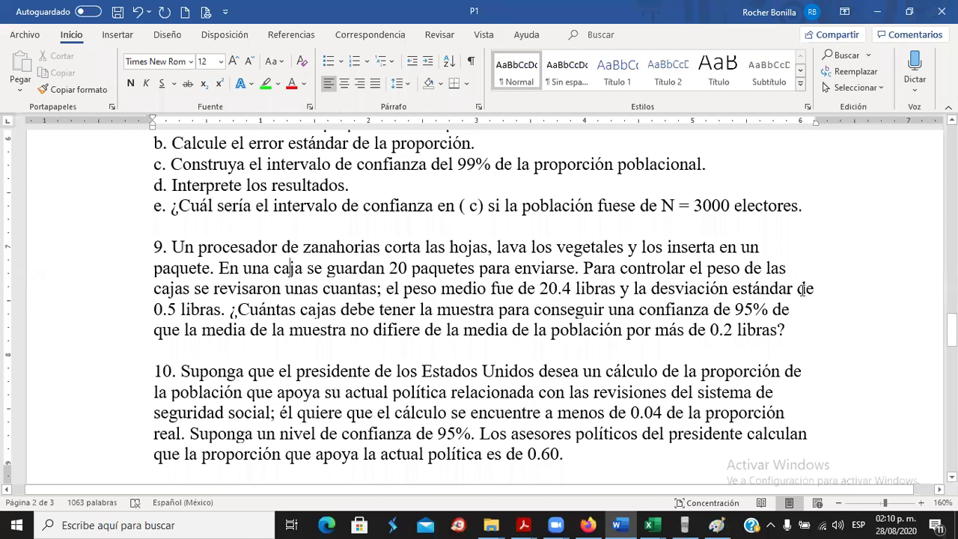
left_click_drag(153, 310, 181, 312)
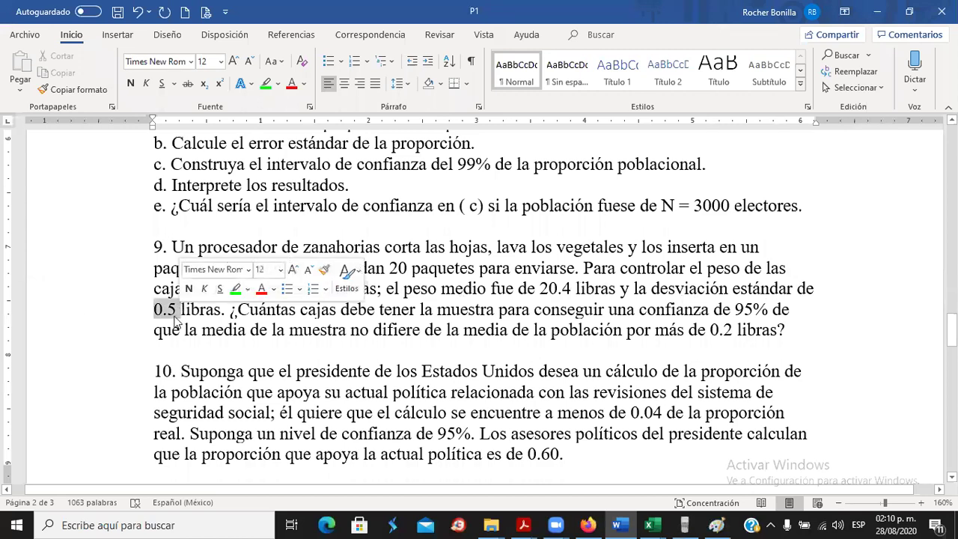
left_click(268, 84)
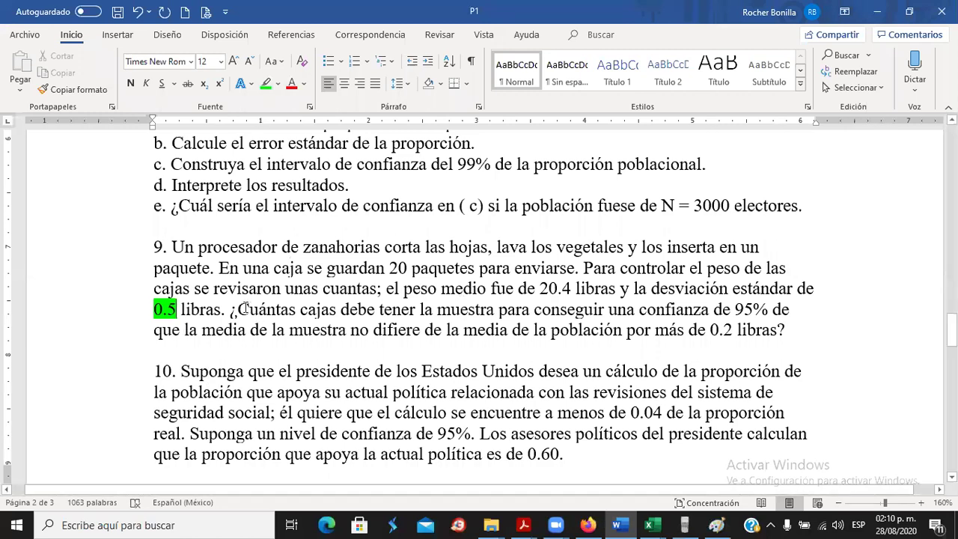
left_click_drag(272, 309, 330, 309)
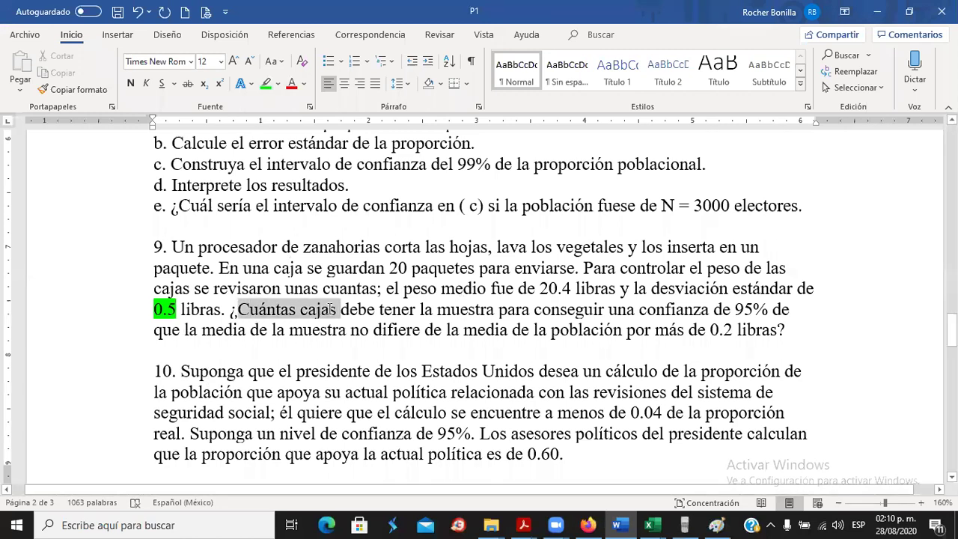
left_click(268, 84)
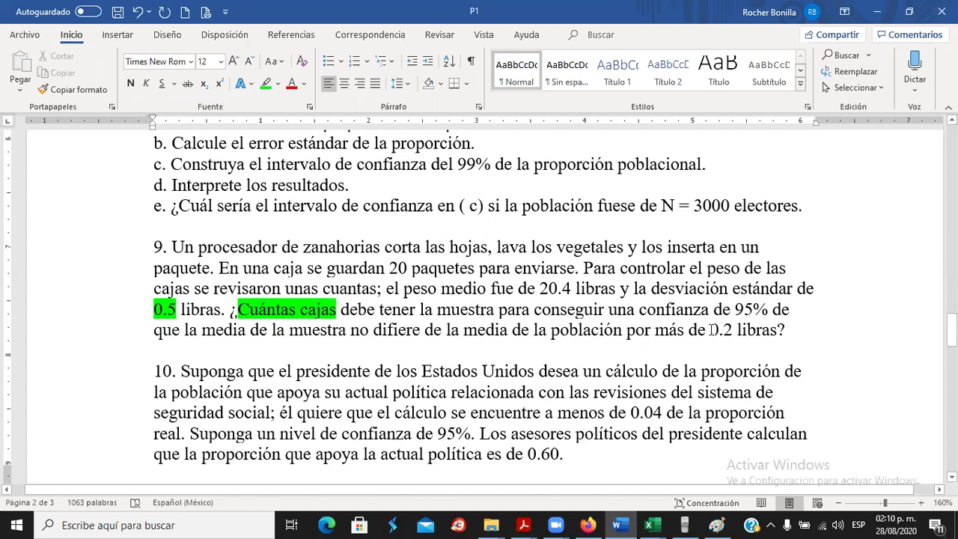
Highlight the 0.2 margin in green too, then bring back the Estimación workbook.
left_click_drag(710, 329, 738, 330)
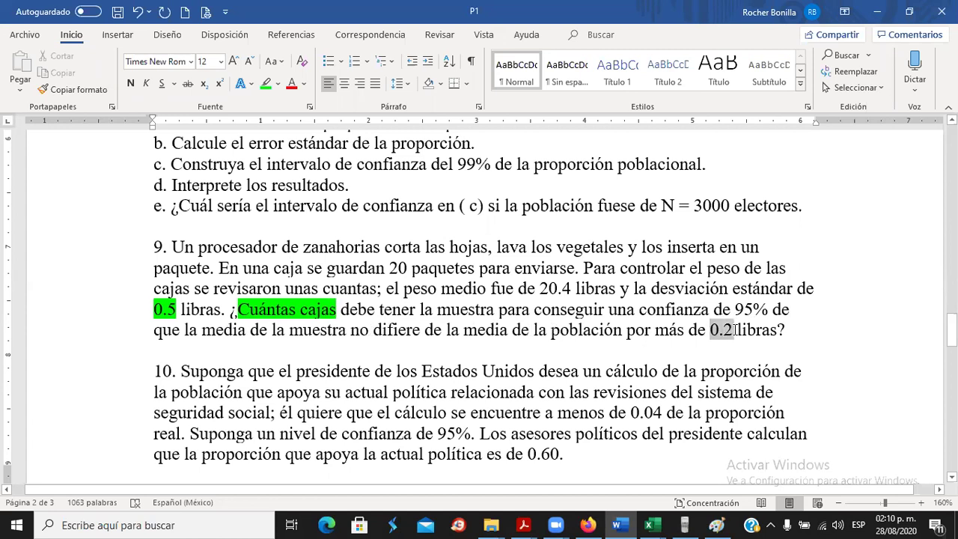
left_click(265, 84)
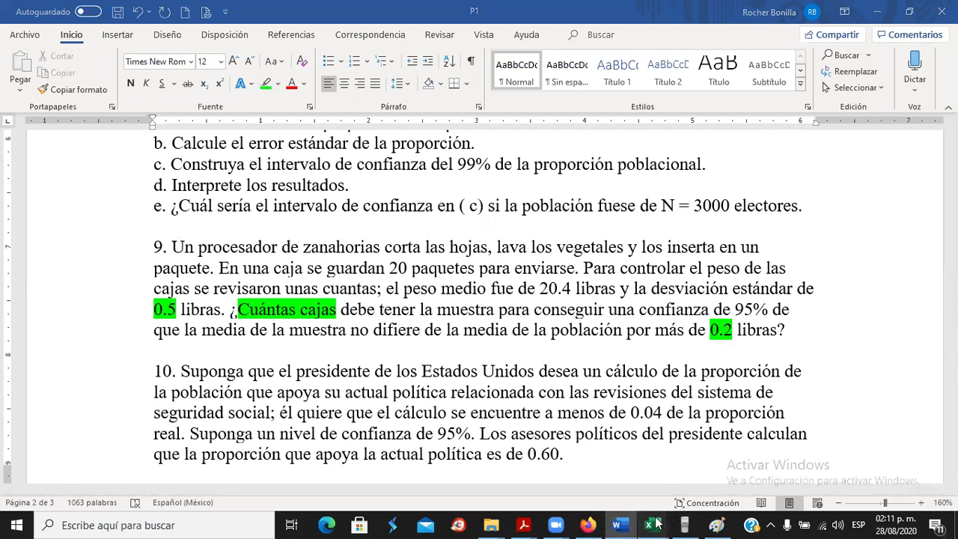
mouse_move(655, 523)
left_click(716, 469)
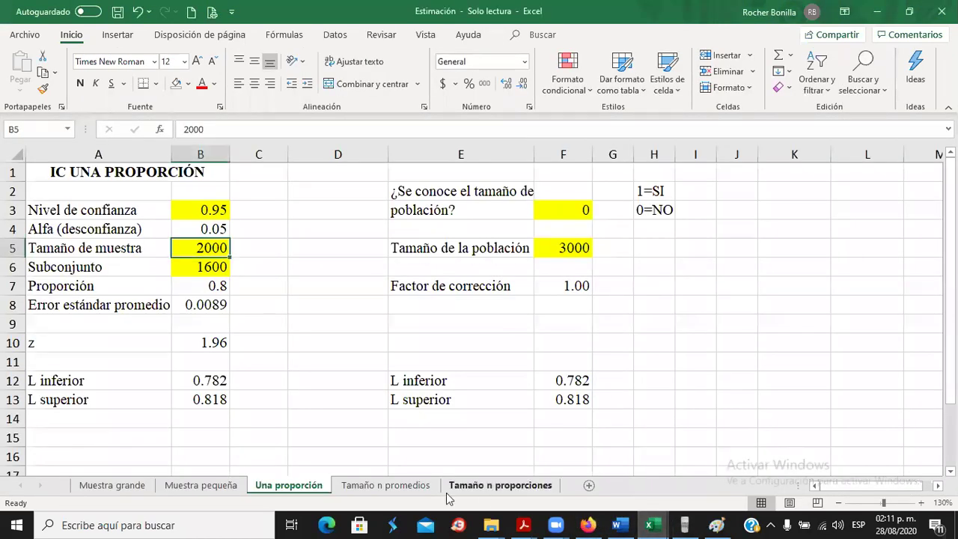
On the Tamaño n promedios sheet, enter the standard deviation 0.5 in B5.
left_click(368, 486)
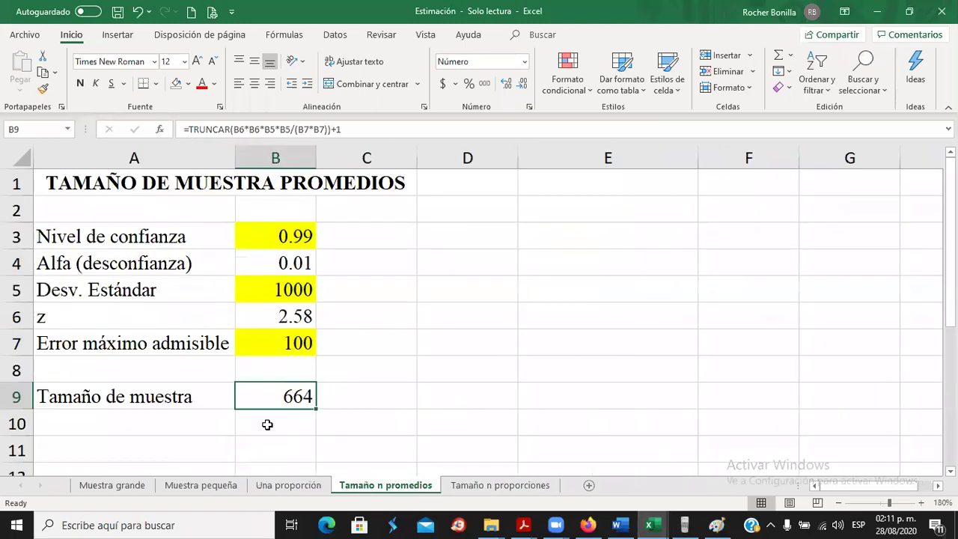
left_click(256, 294)
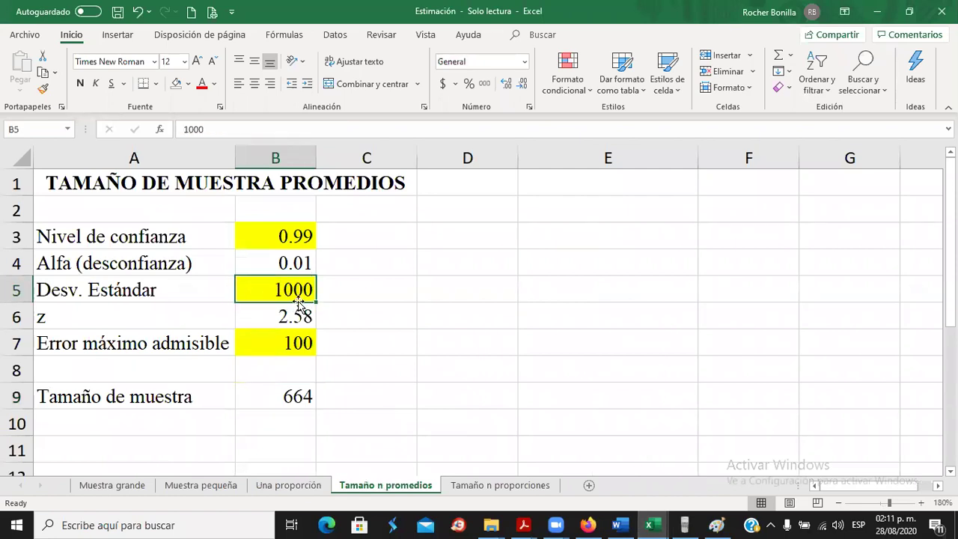
key("alt+Tab")
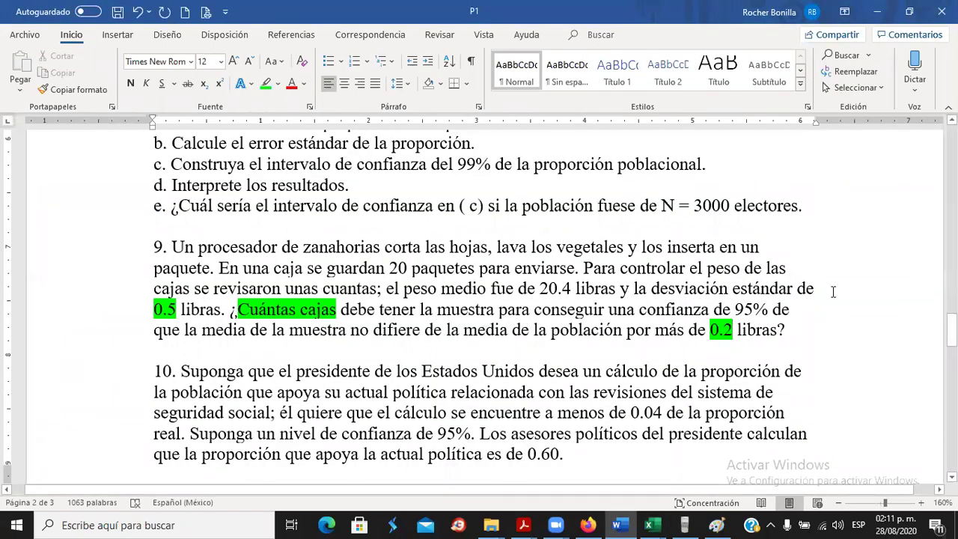
double_click(175, 313)
key("alt+Tab")
type("0.5")
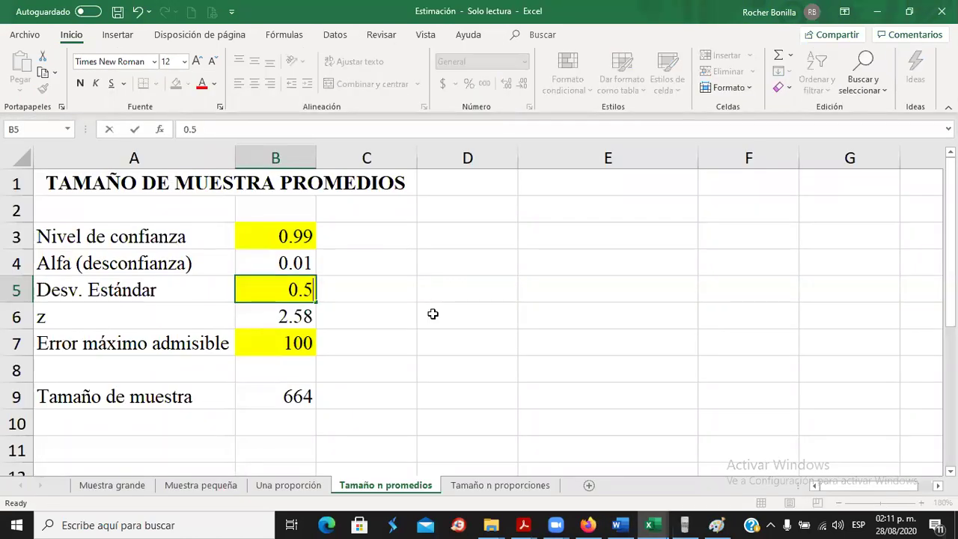
key("Return")
Enter the 0.2 maximum admissible error in B7.
left_click(282, 343)
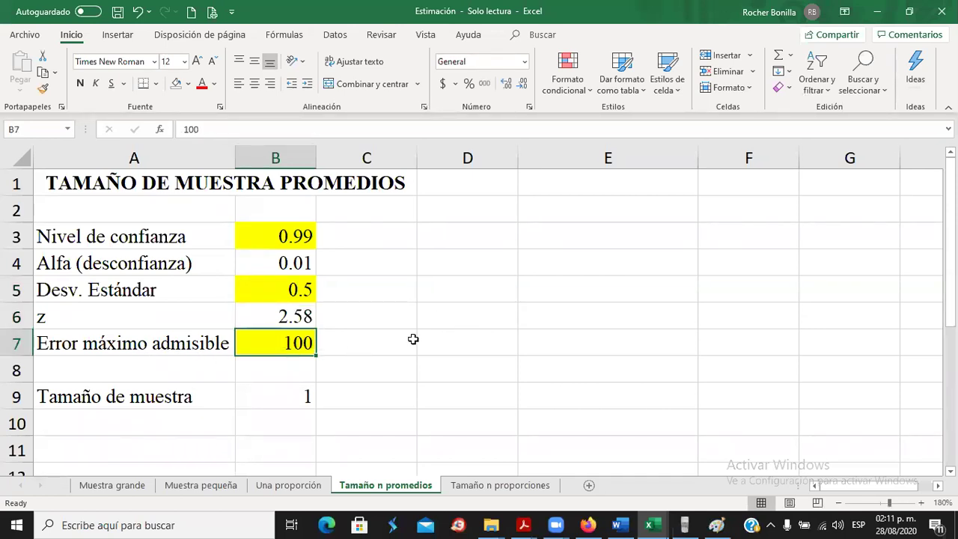
key("alt+Tab")
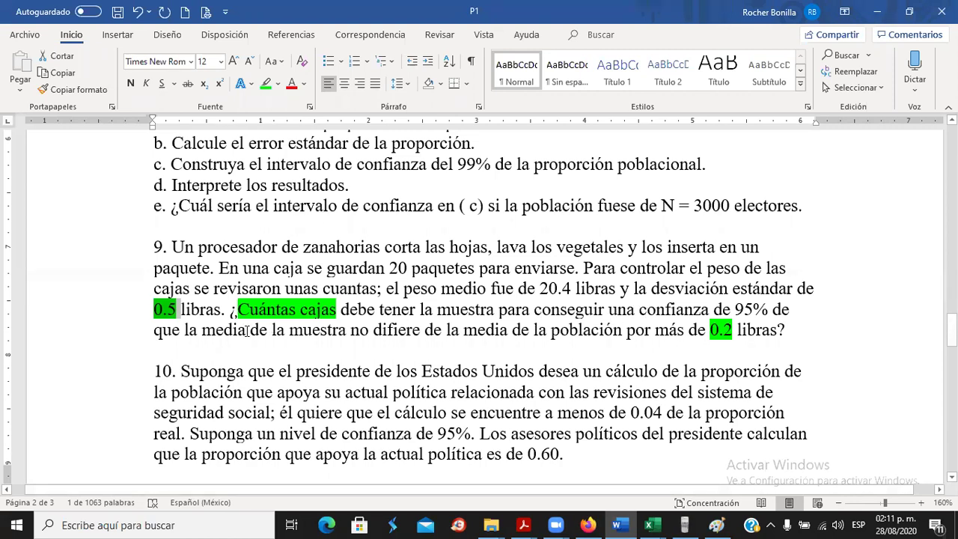
left_click_drag(232, 336, 738, 333)
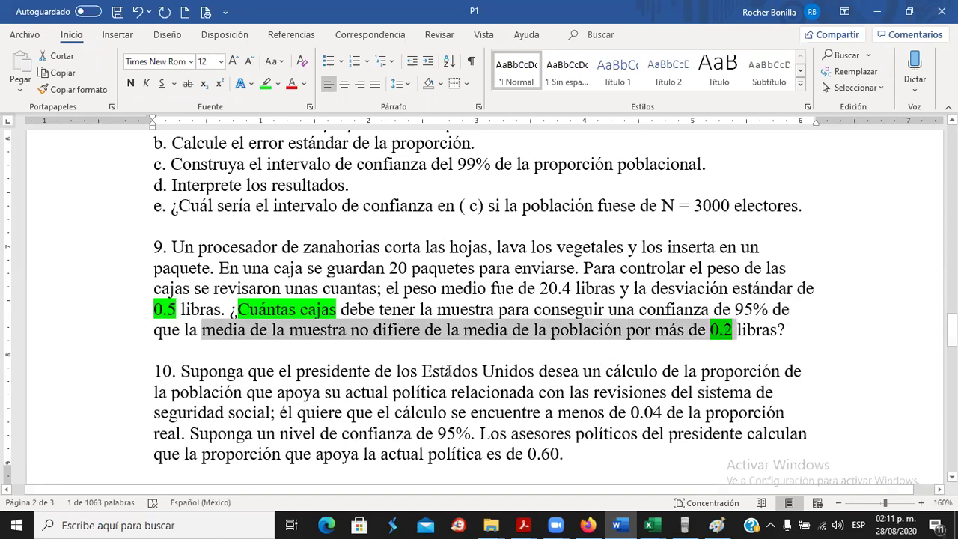
key("alt+Tab")
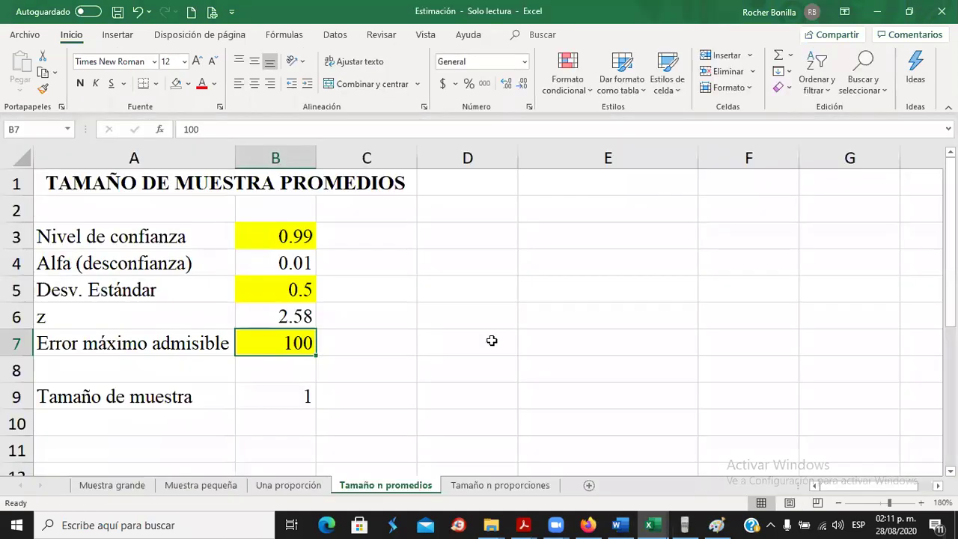
type("0.2")
key("Return")
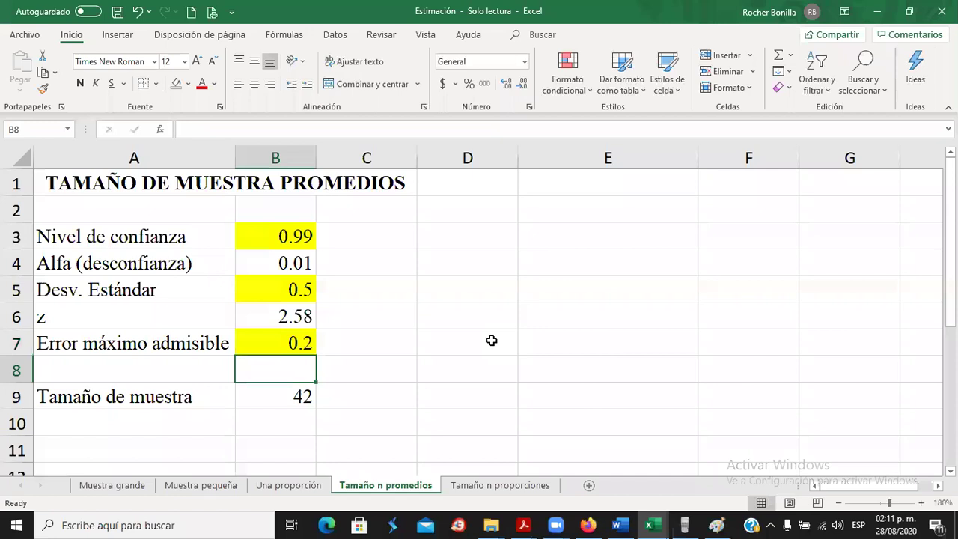
Set the confidence level in B3 to 0.95 and check the sample size result of 25.
left_click(267, 232)
key("alt+Tab")
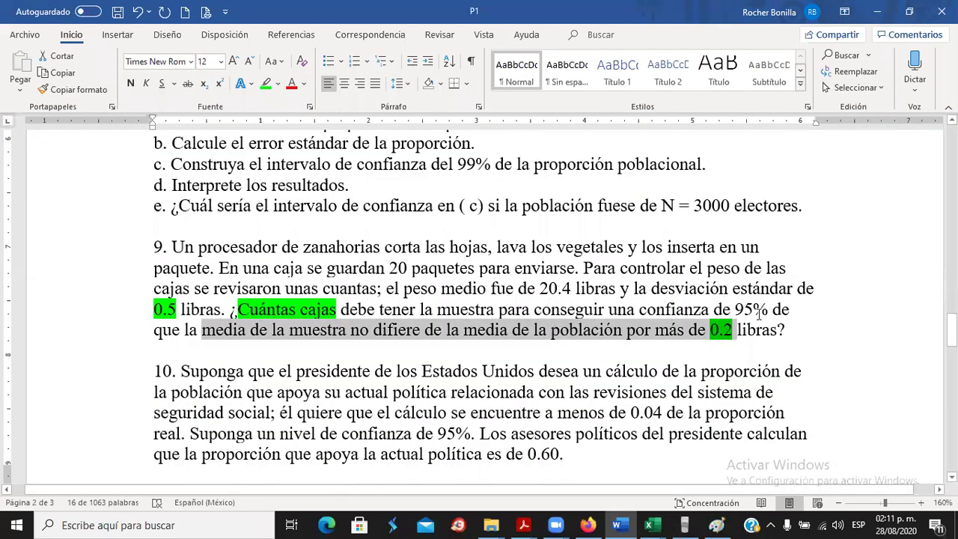
key("alt+Tab")
type("0.95")
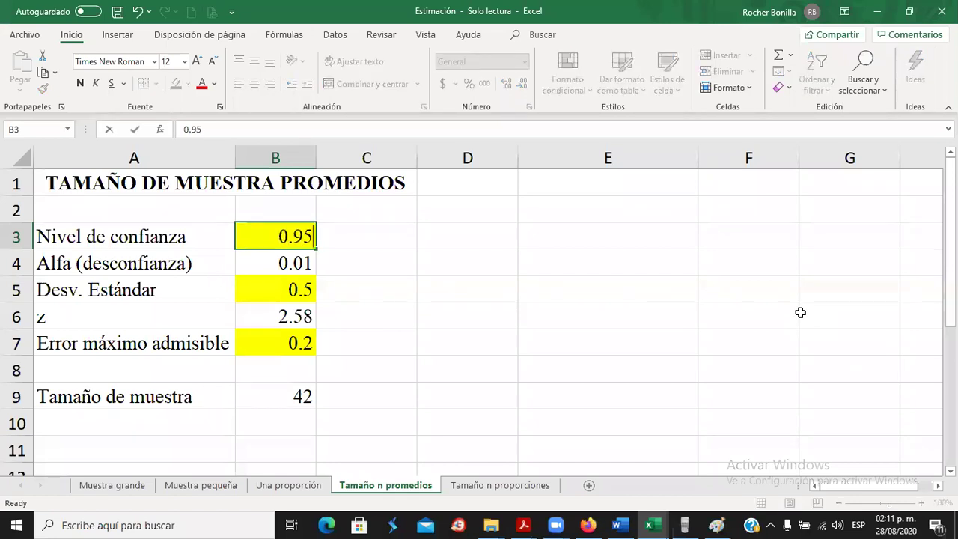
key("Return")
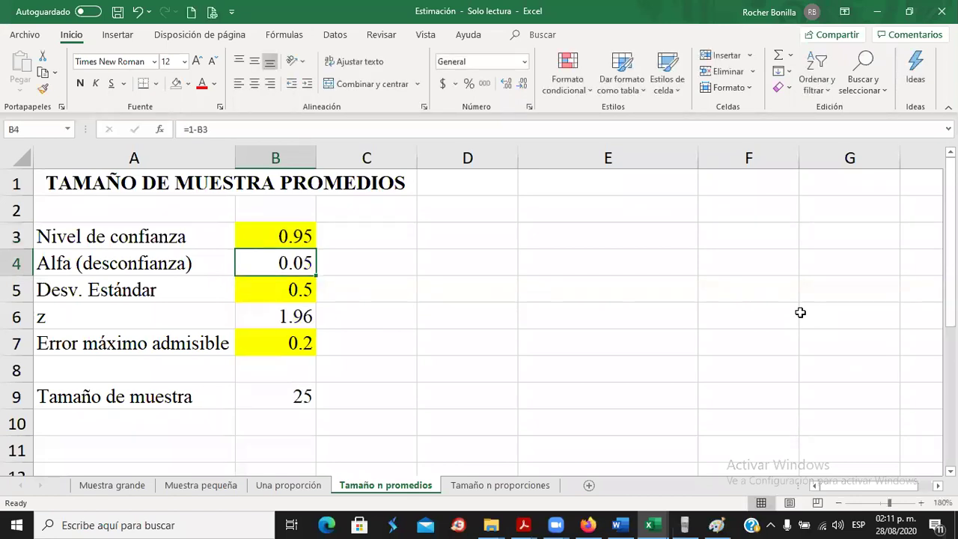
left_click(282, 401)
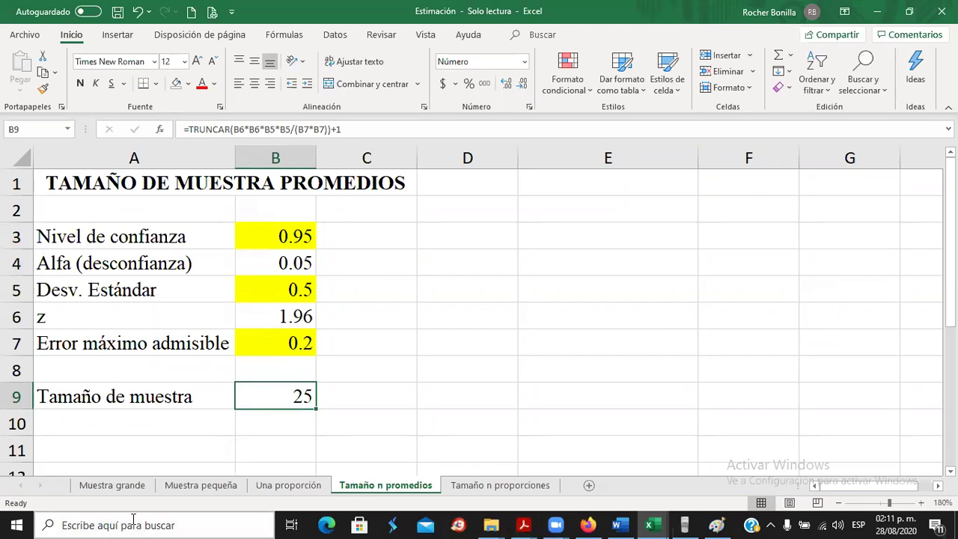
key("alt+Tab")
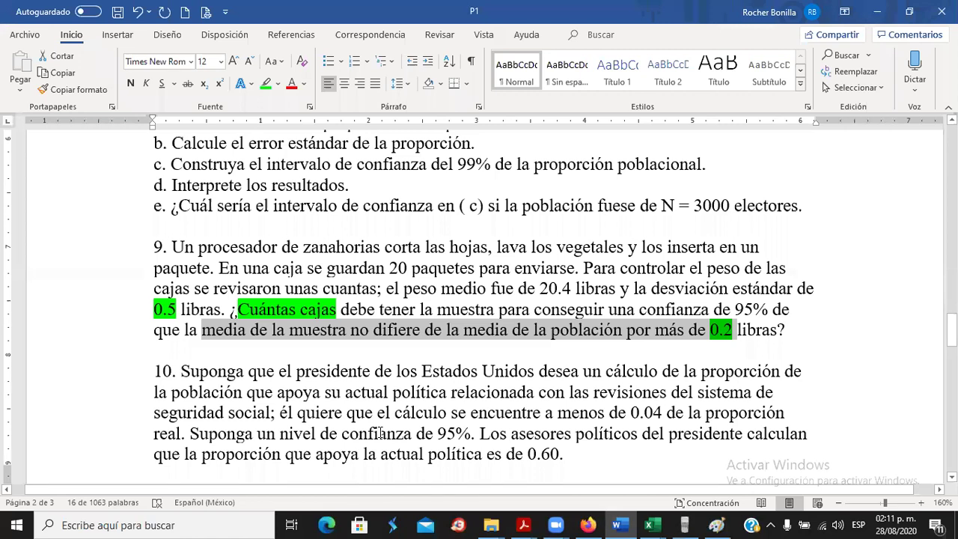
Answer problem 9 with 'n=25' and add blank lines after it.
left_click(798, 330)
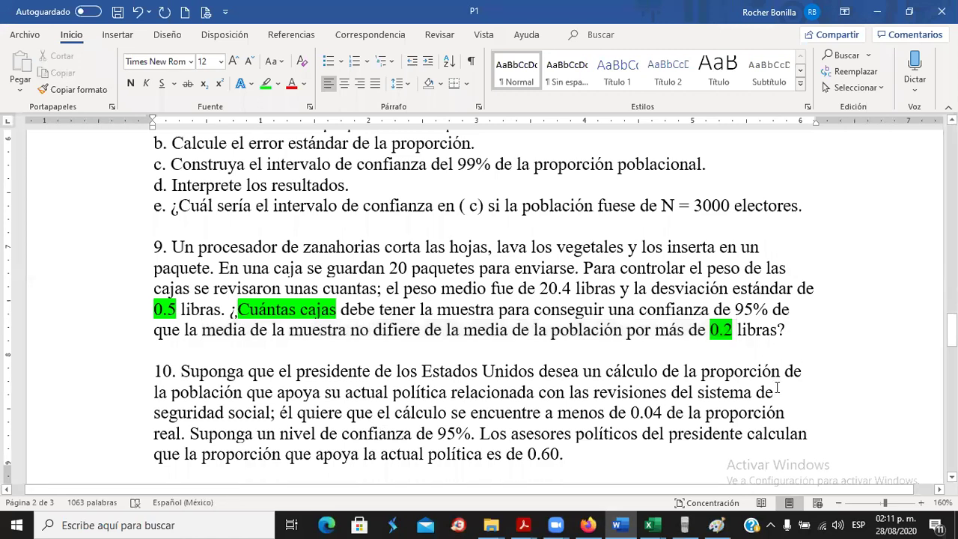
type("N=")
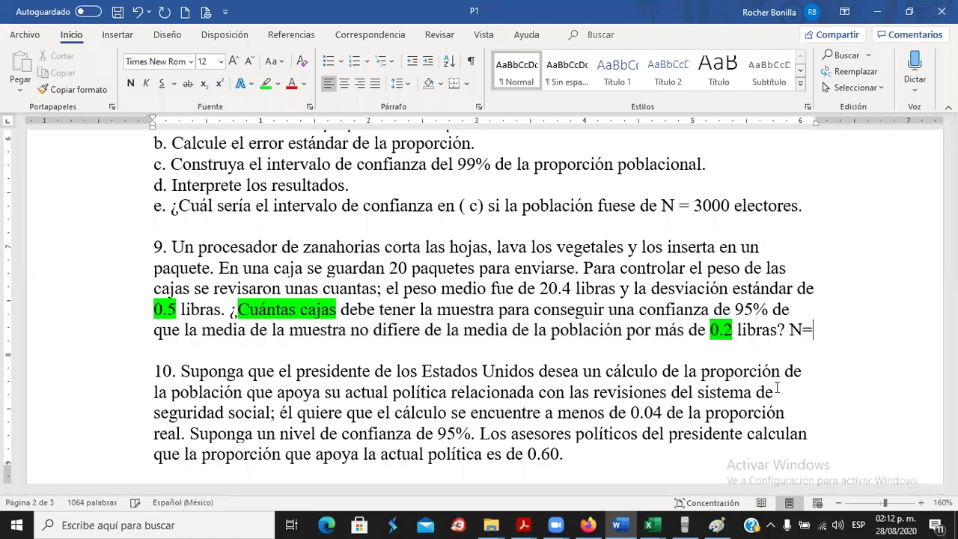
type("25")
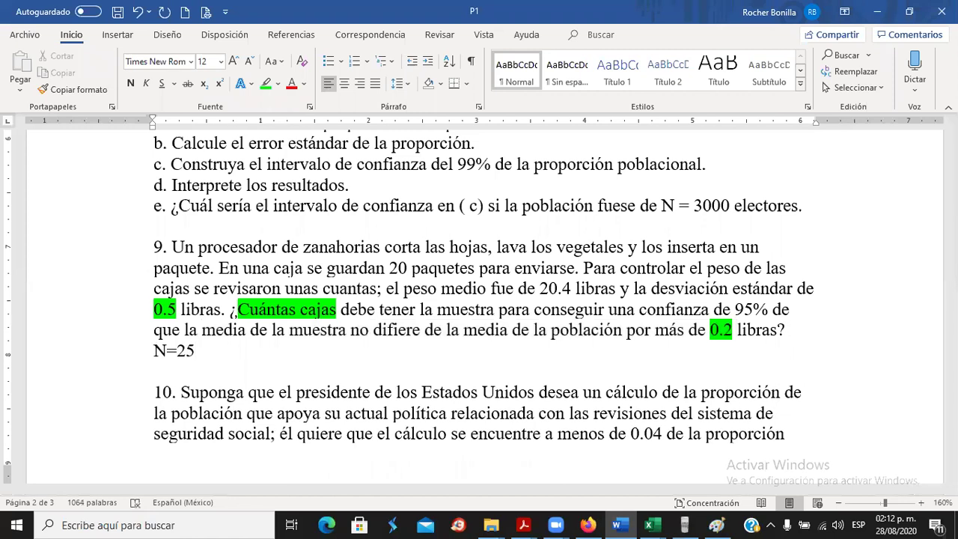
left_click(168, 350)
key("BackSpace")
type("n")
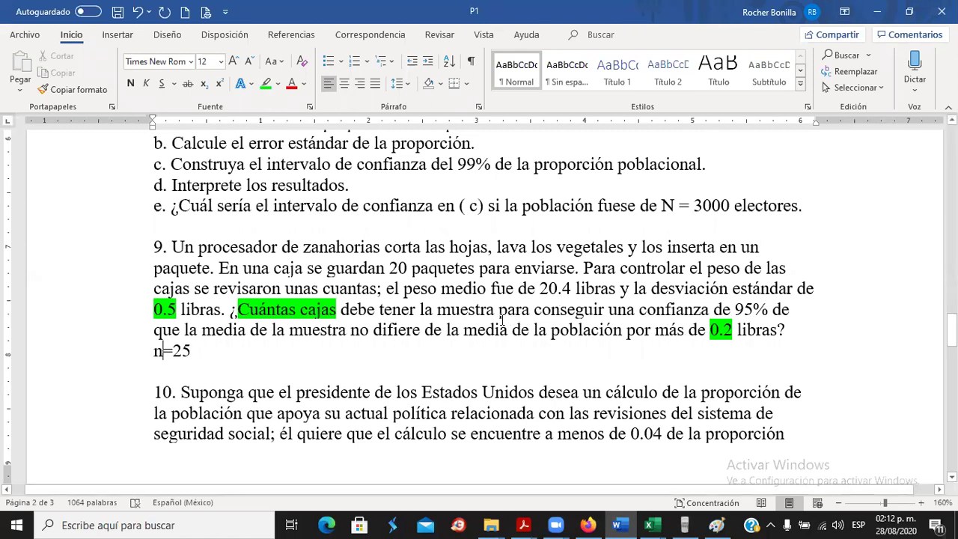
scroll(419, 320, "down", 3)
left_click(185, 217)
key("Return")
key("Return")
key("Return")
key("Return")
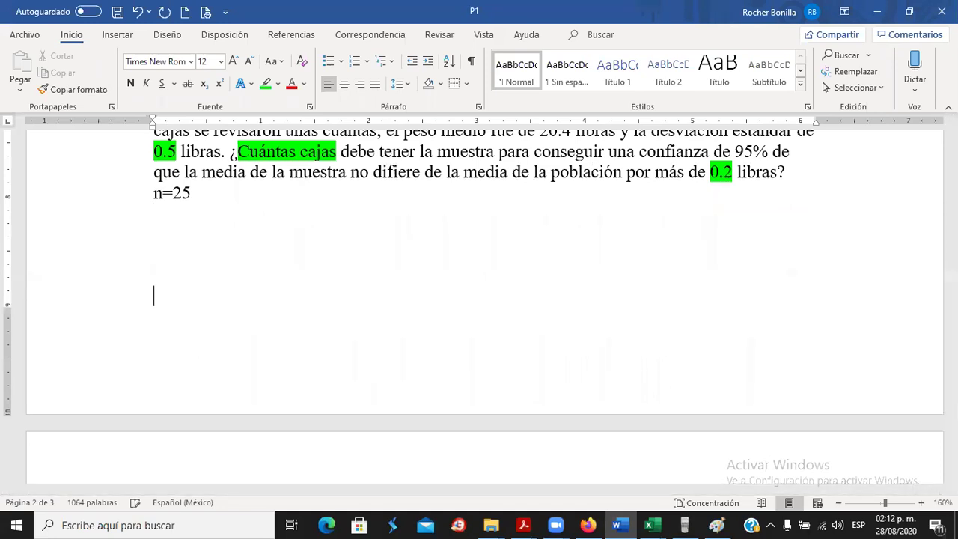
scroll(210, 219, "down", 8)
scroll(281, 239, "up", 2)
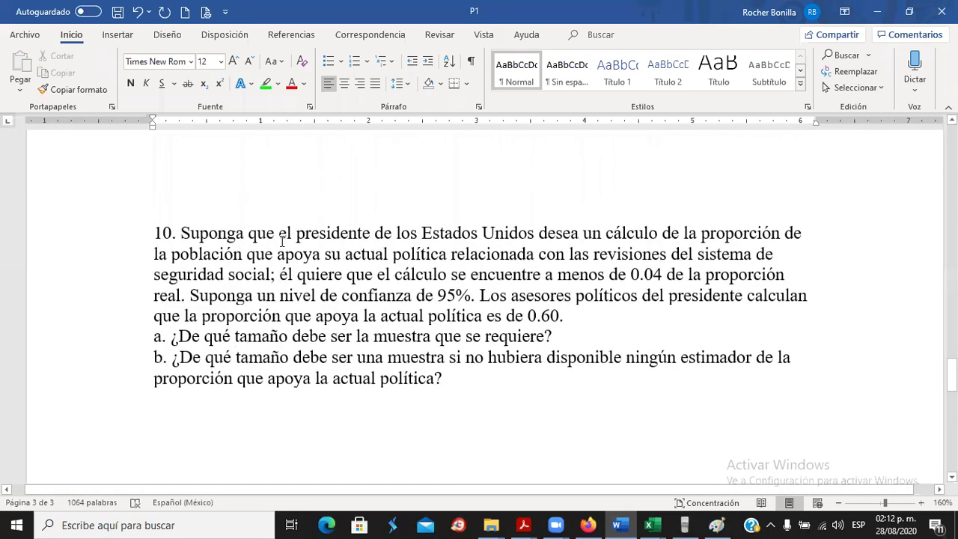
scroll(285, 241, "down", 1)
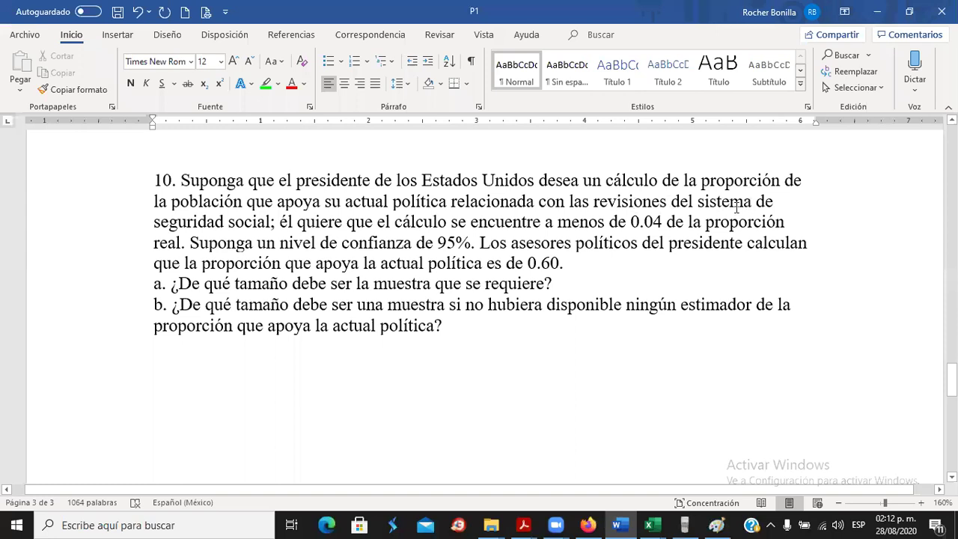
Select problem 10's 0.04 margin and bring the Estimación workbook back to the front.
left_click(276, 222)
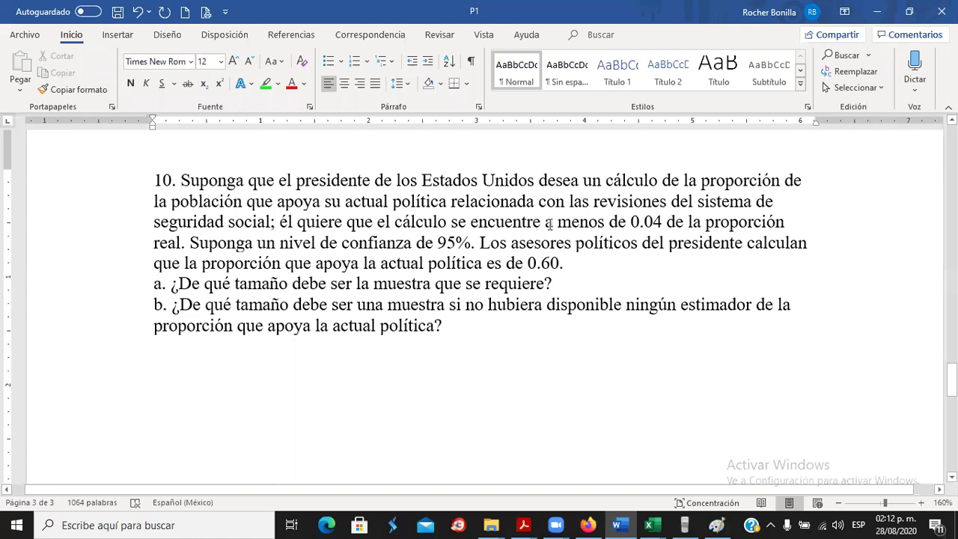
left_click_drag(631, 223, 663, 222)
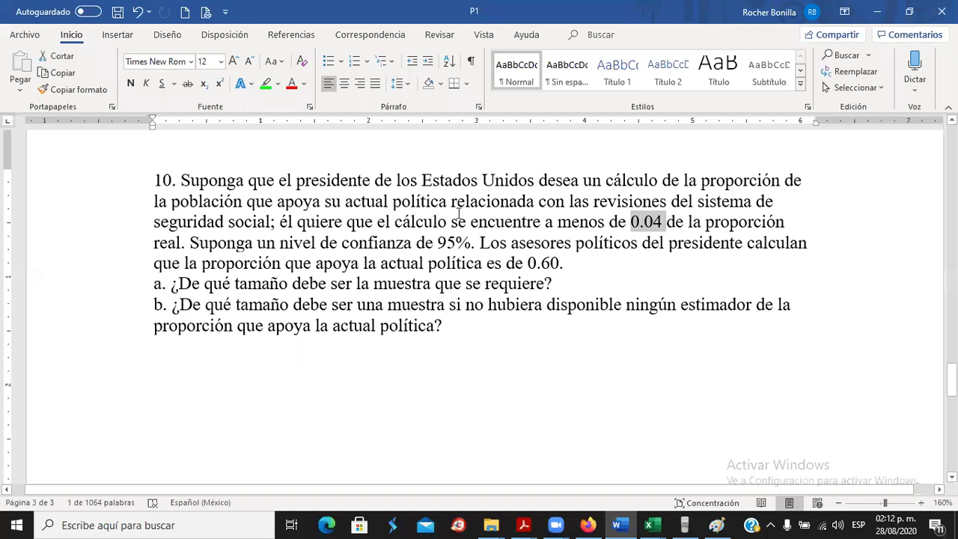
left_click(449, 513)
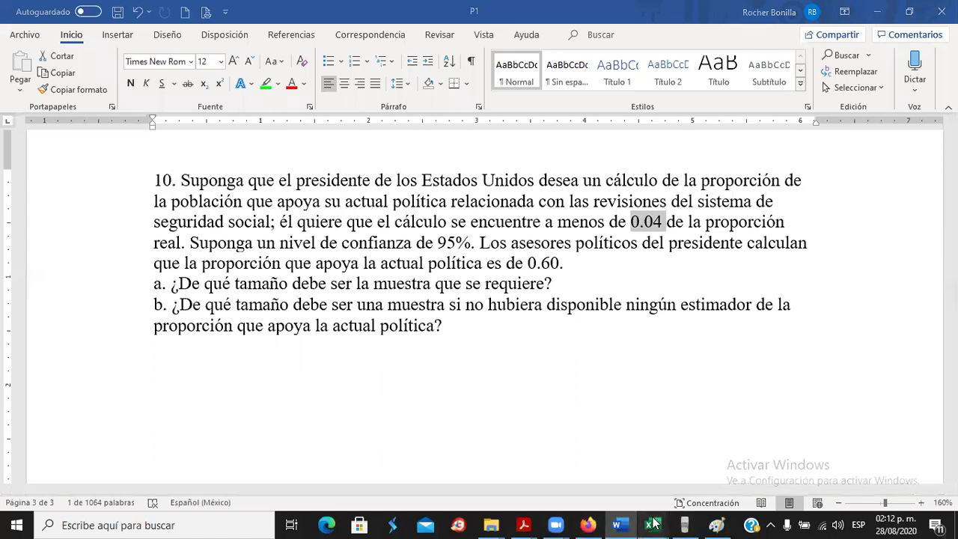
left_click(651, 524)
left_click(678, 458)
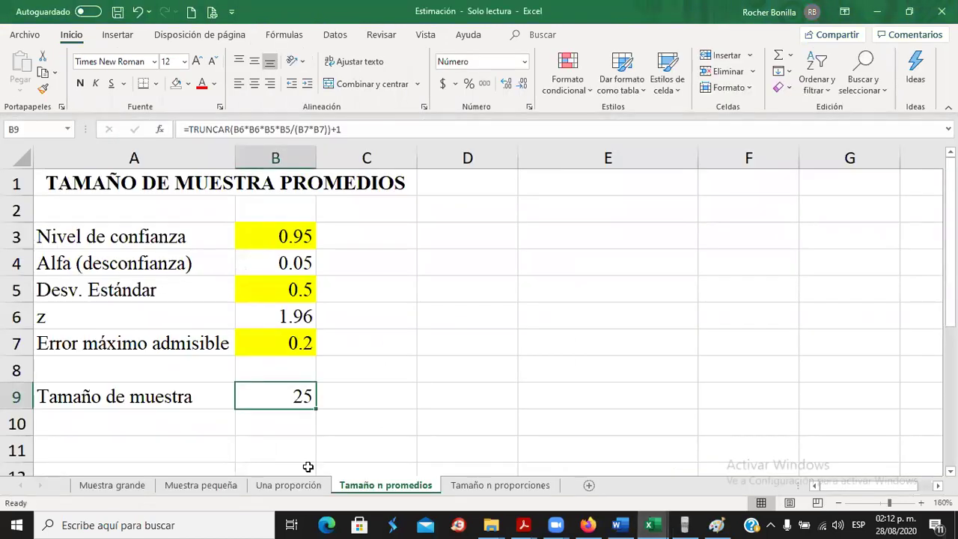